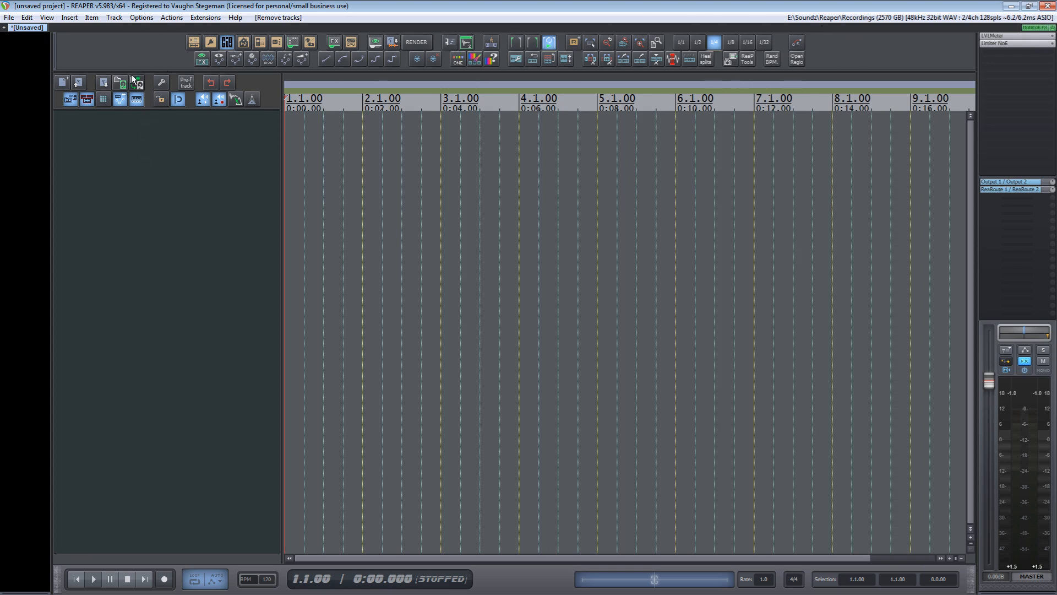
Insert a track from the Reaktor 6 template and open its Reaktor 6 plugin window near the screen's upper edge
right_click(95, 136)
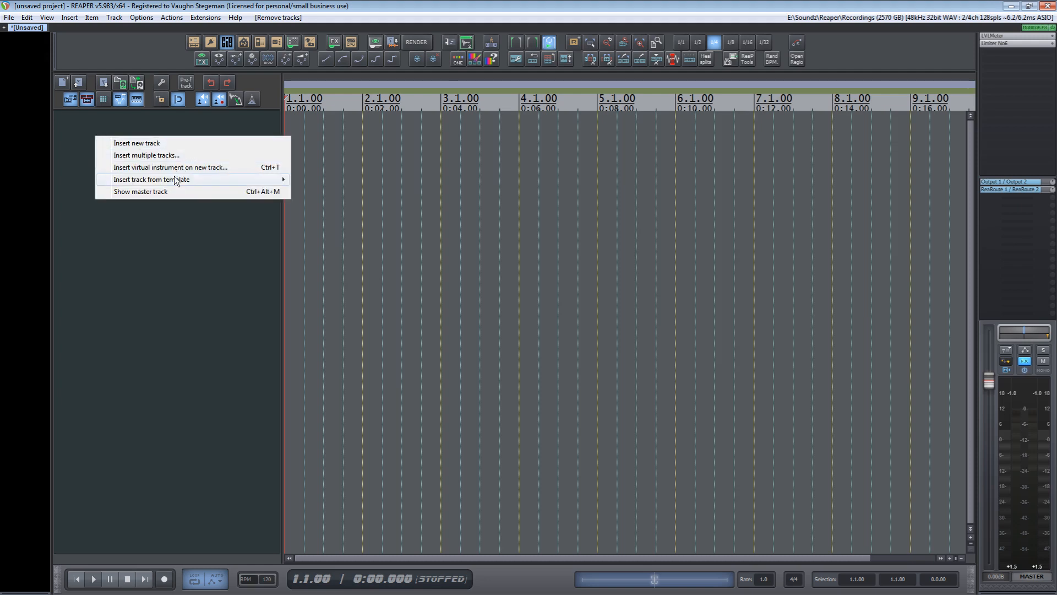
mouse_move(177, 182)
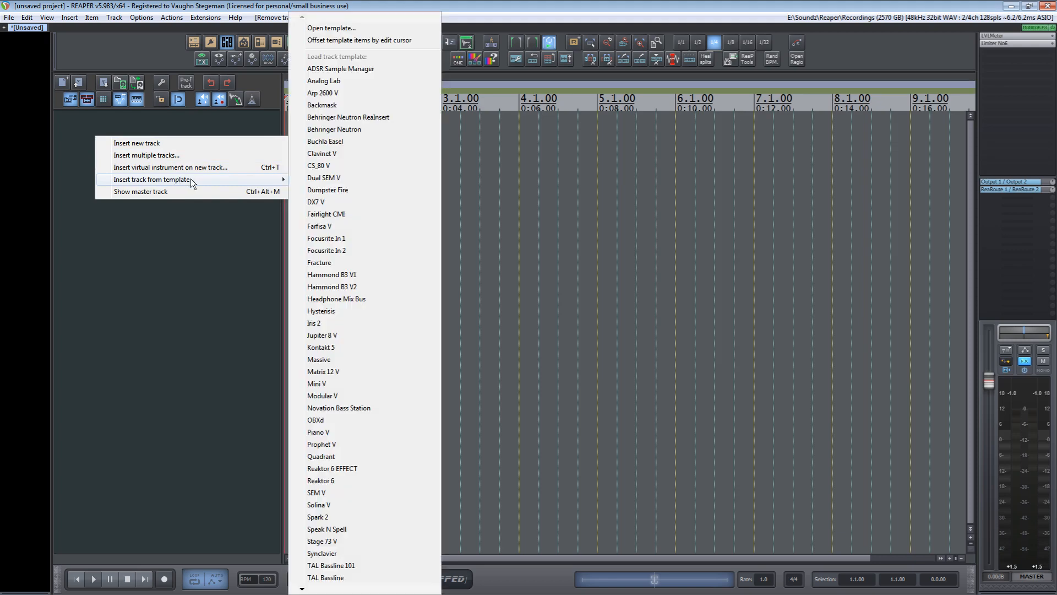
click(349, 480)
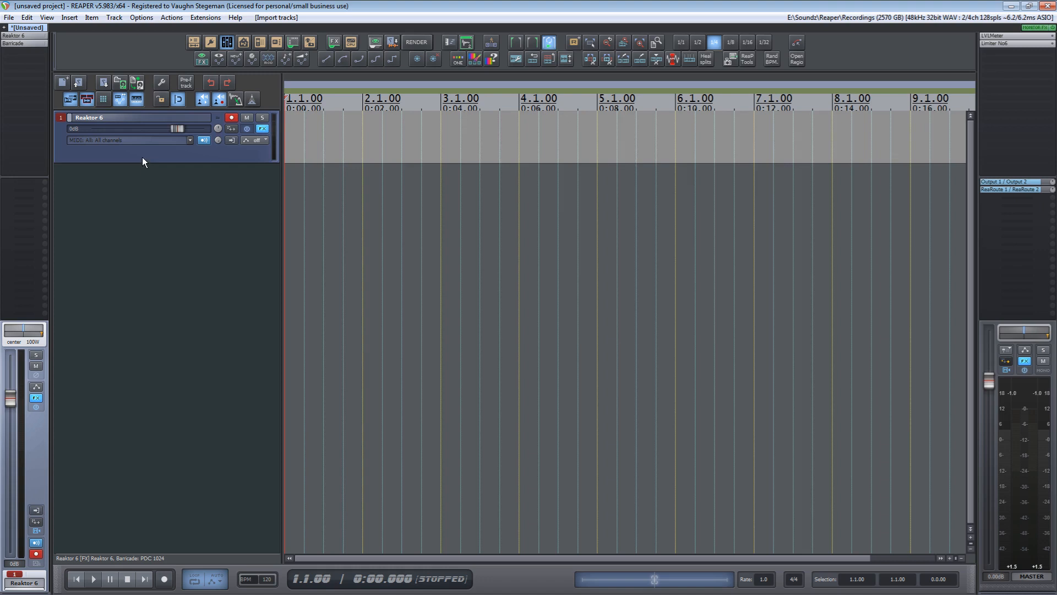
click(28, 34)
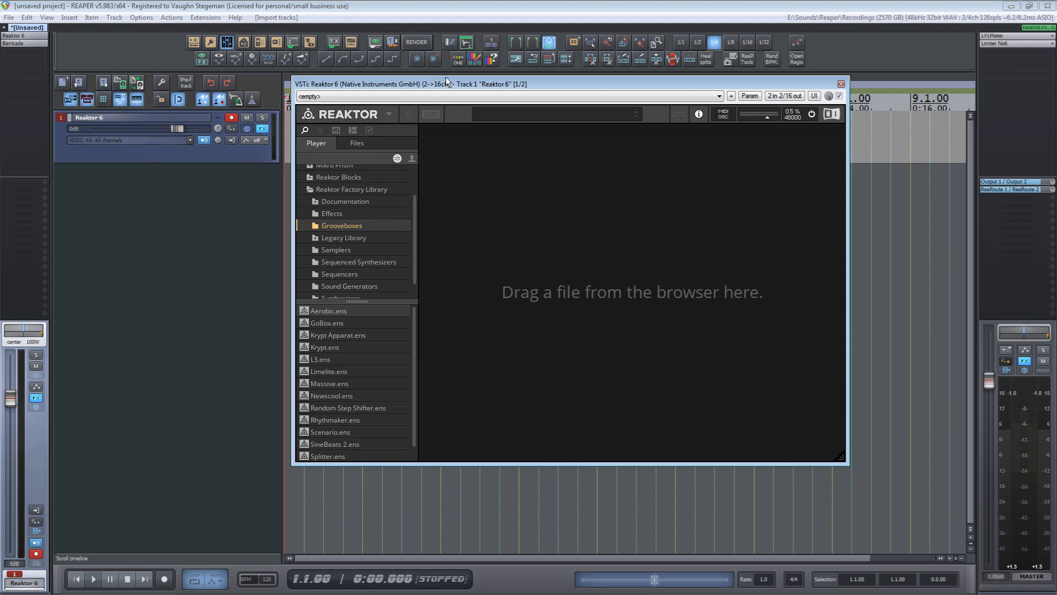
drag(444, 83, 398, 15)
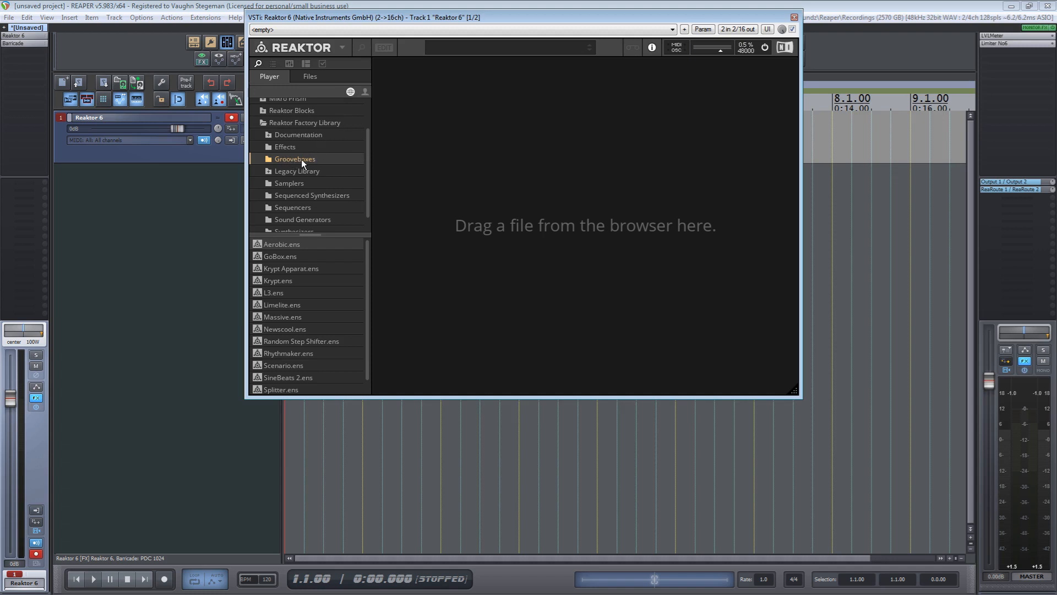
Load the Vectory.ens ensemble from the Reaktor Factory Library's Grooveboxes into Reaktor
drag(366, 292, 361, 353)
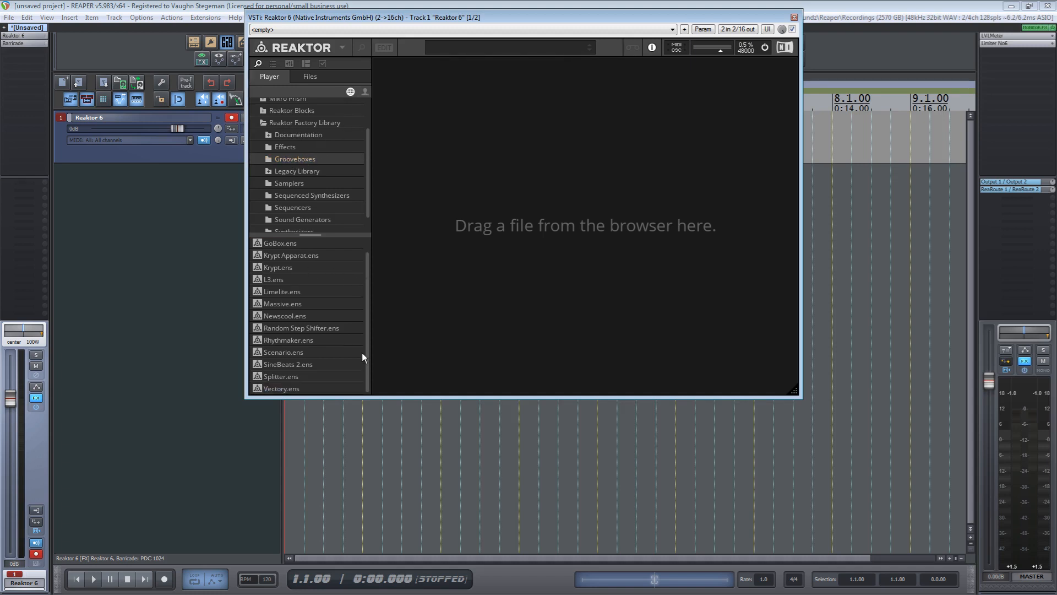
click(284, 389)
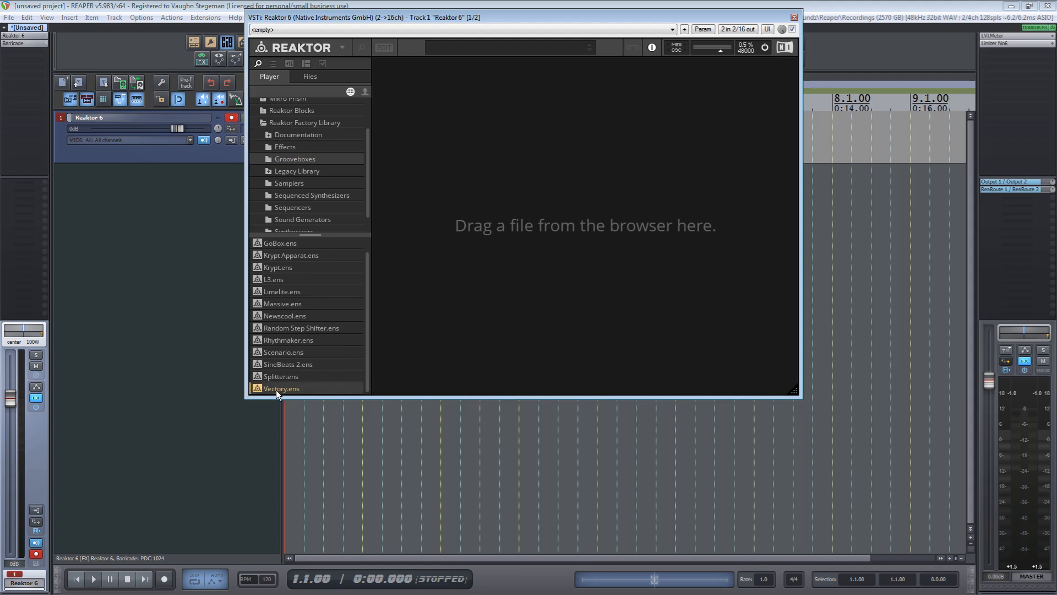
drag(271, 387, 490, 190)
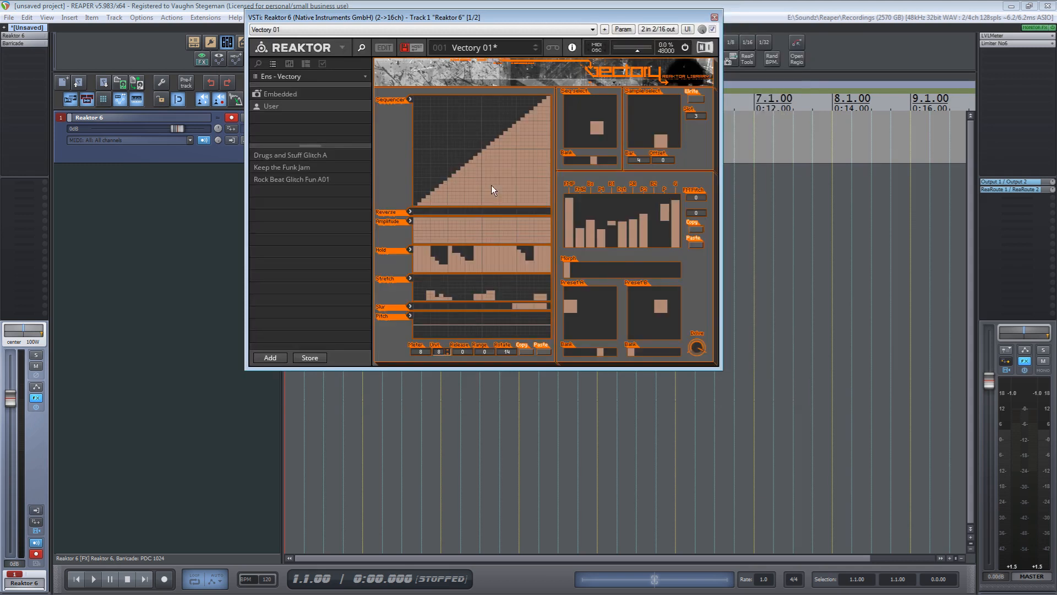
Enter Reaktor's edit mode and show the Sample Loader and Controllers instruments alongside Vectory in the panelset
mouse_move(487, 192)
click(385, 46)
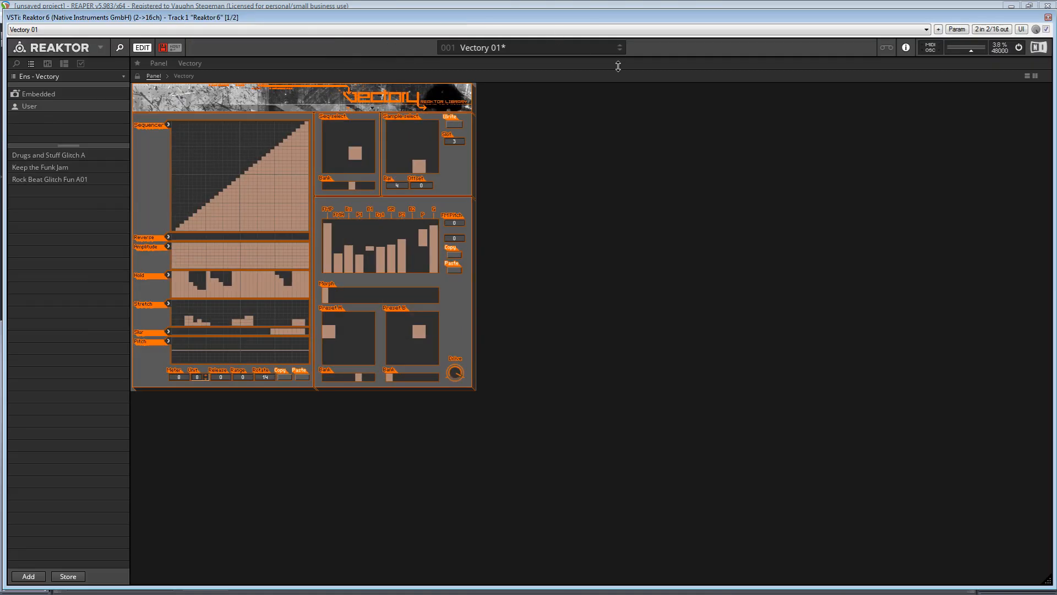
click(63, 64)
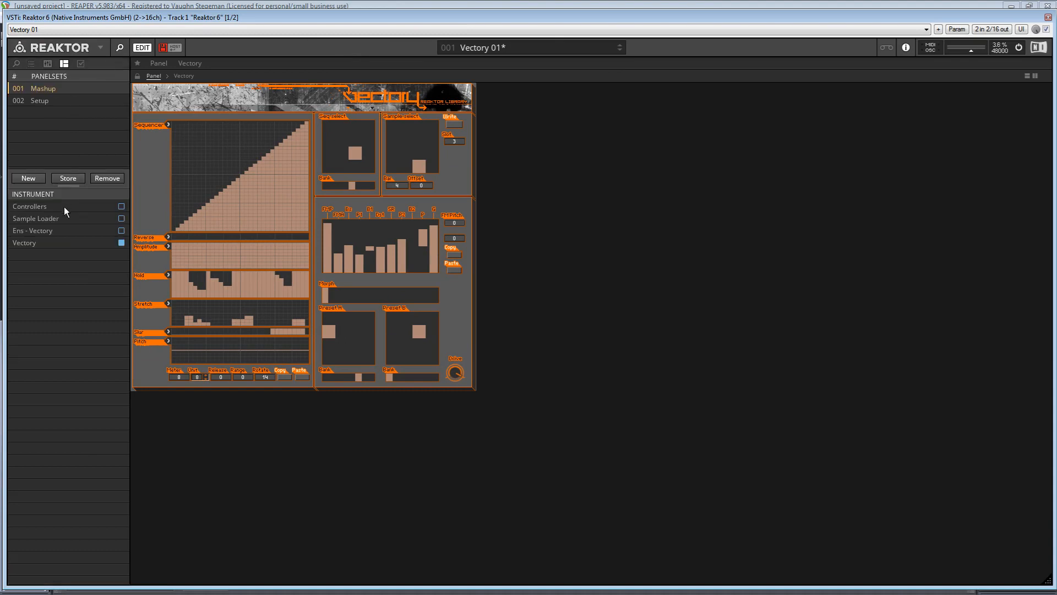
click(121, 218)
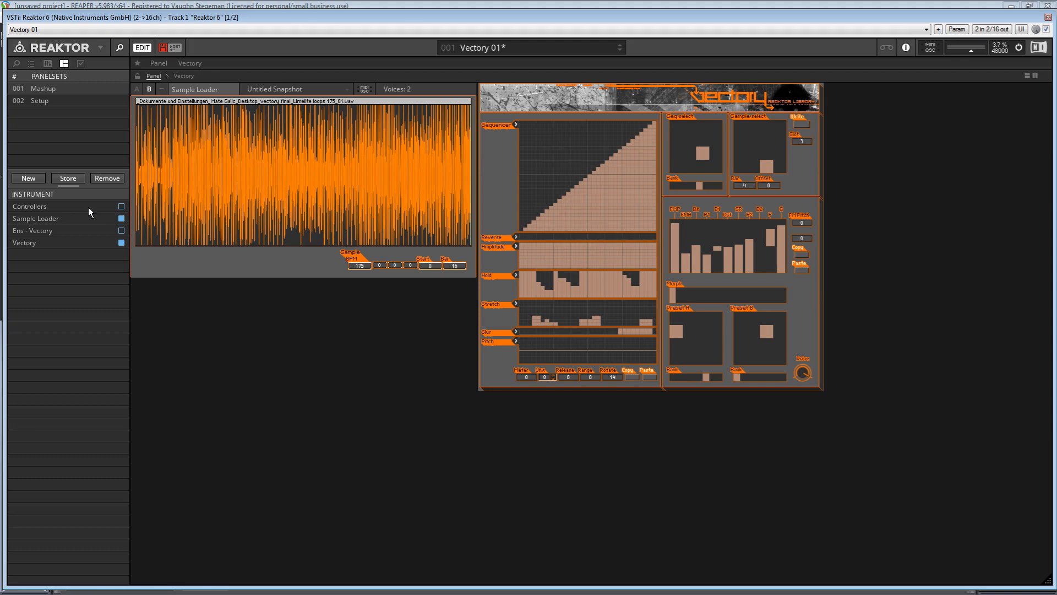
click(122, 206)
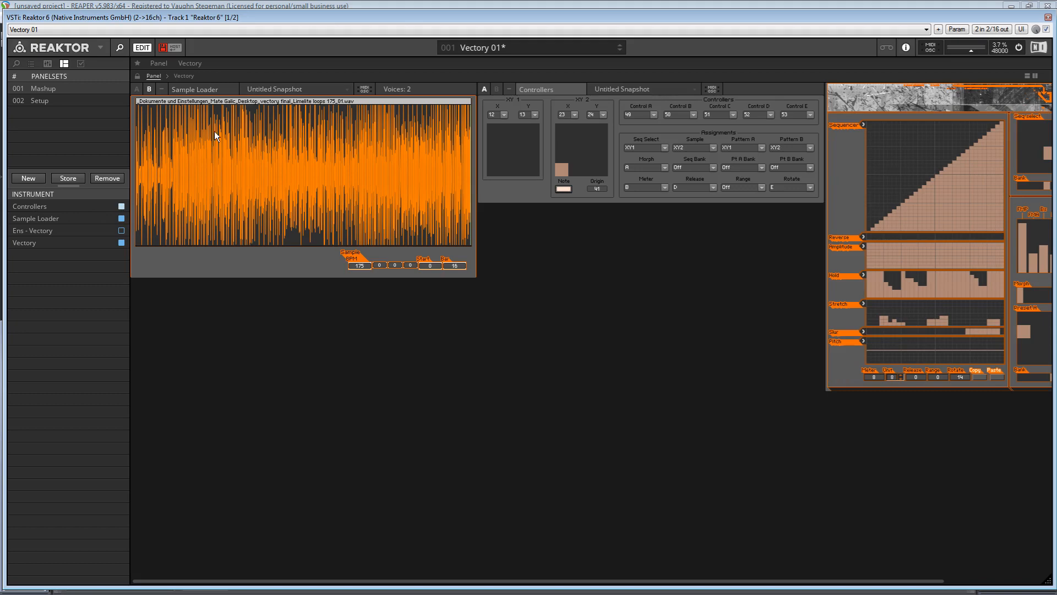
Rearrange the instrument panels so Sample Loader sits directly right of Vectory, with Controllers directly beneath Sample Loader
drag(191, 88, 595, 403)
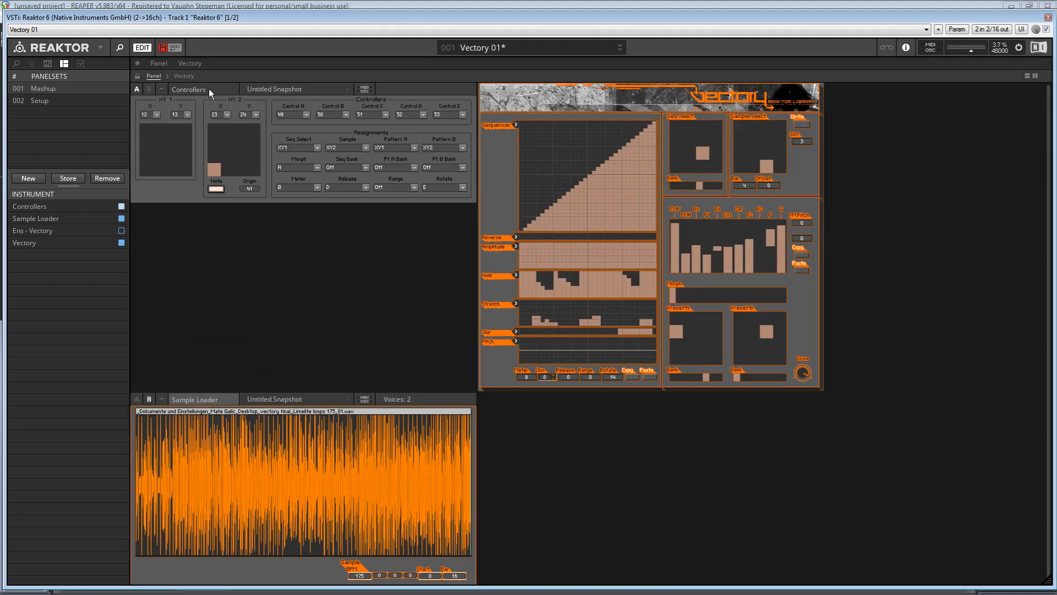
drag(203, 85, 712, 405)
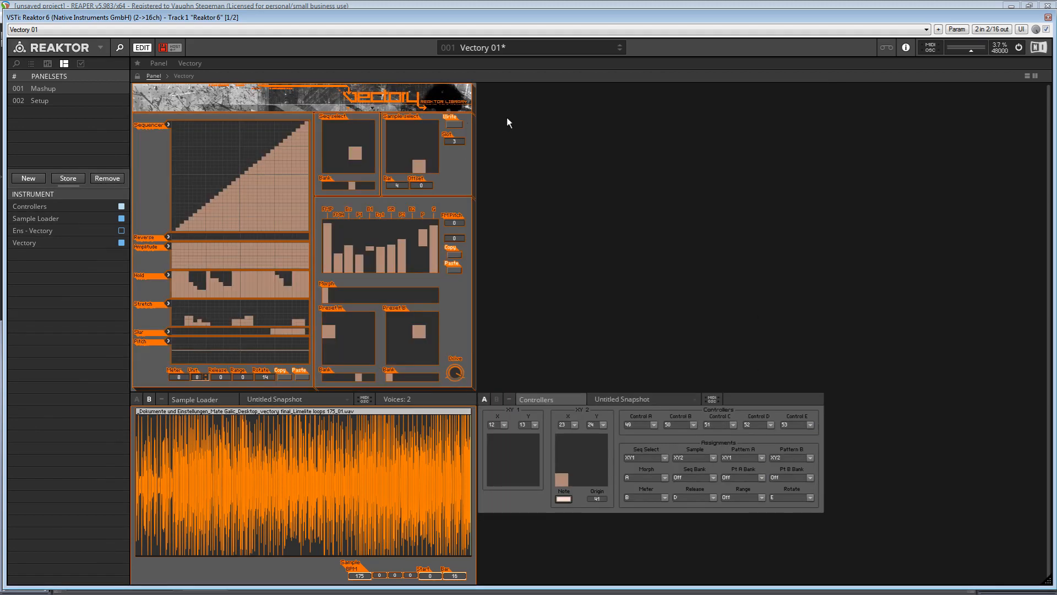
right_click(555, 138)
click(592, 143)
drag(196, 398, 545, 90)
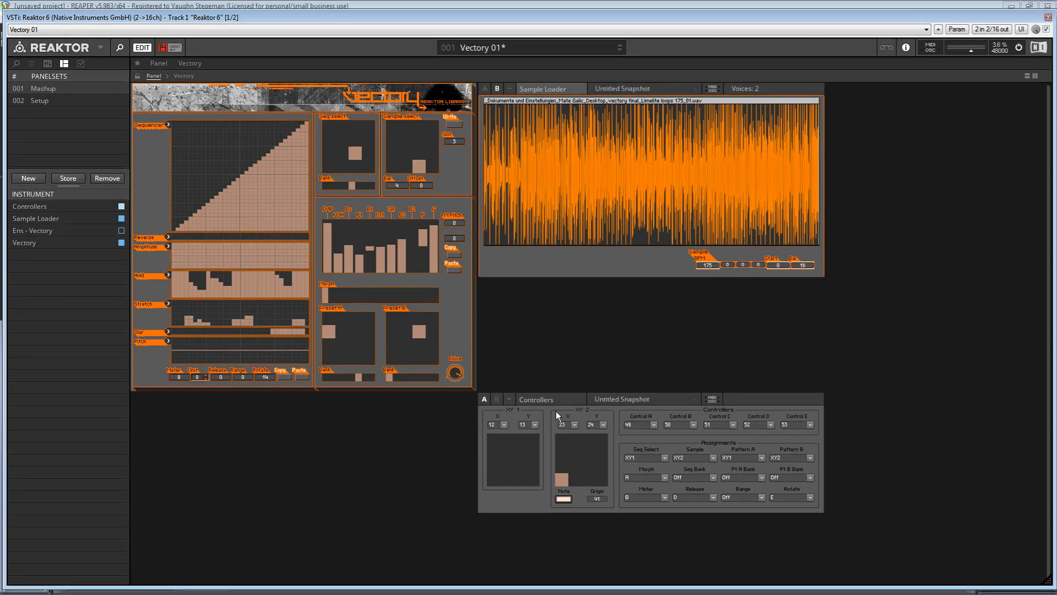
drag(546, 398, 548, 283)
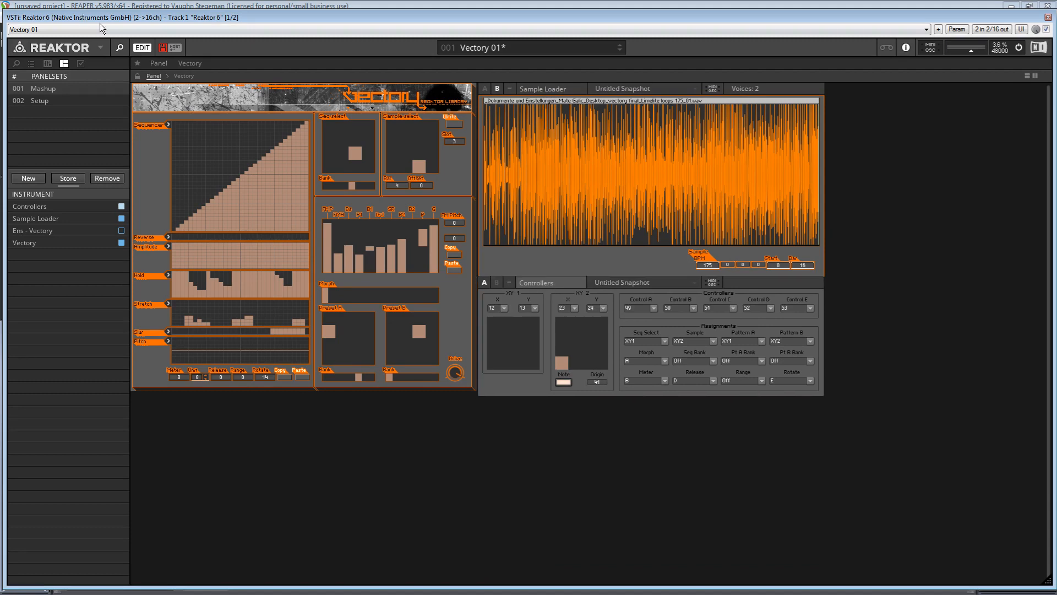
Hide Reaktor's side pane, shrink the plugin window to fit the three panels, and move it clear of the track list
click(145, 48)
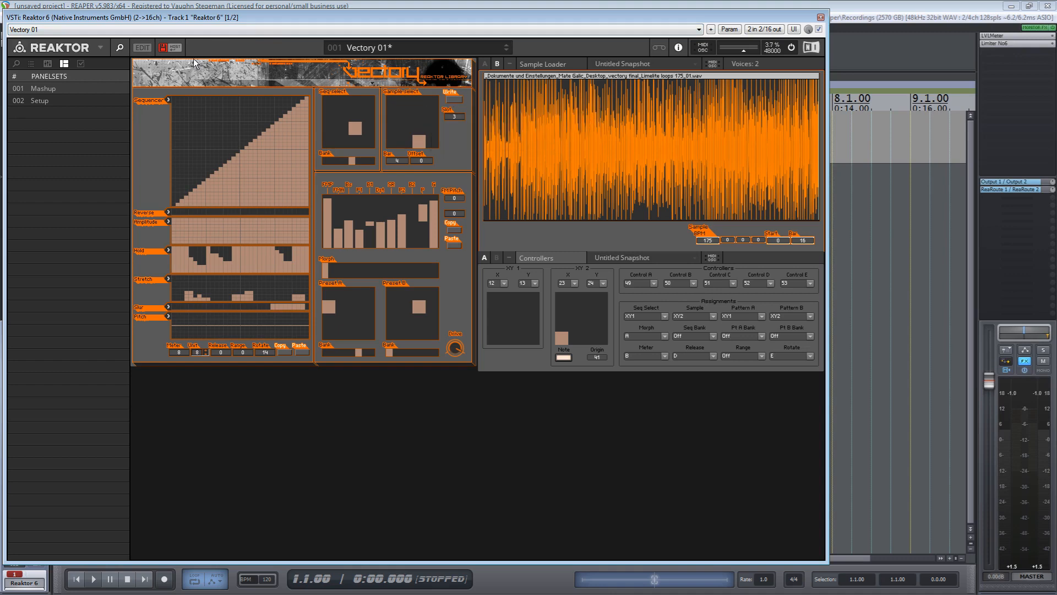
click(119, 48)
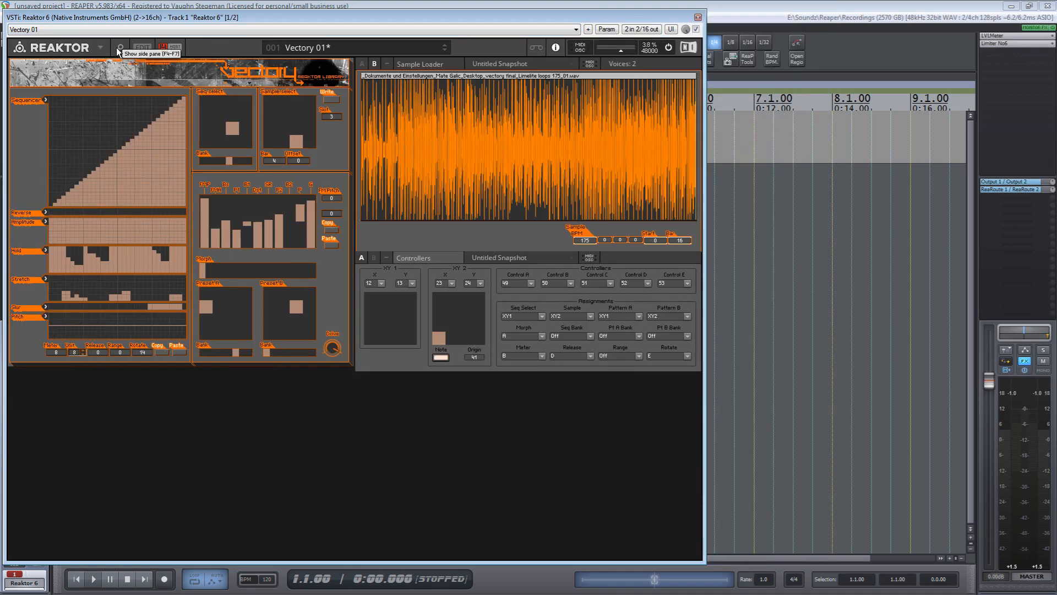
click(144, 48)
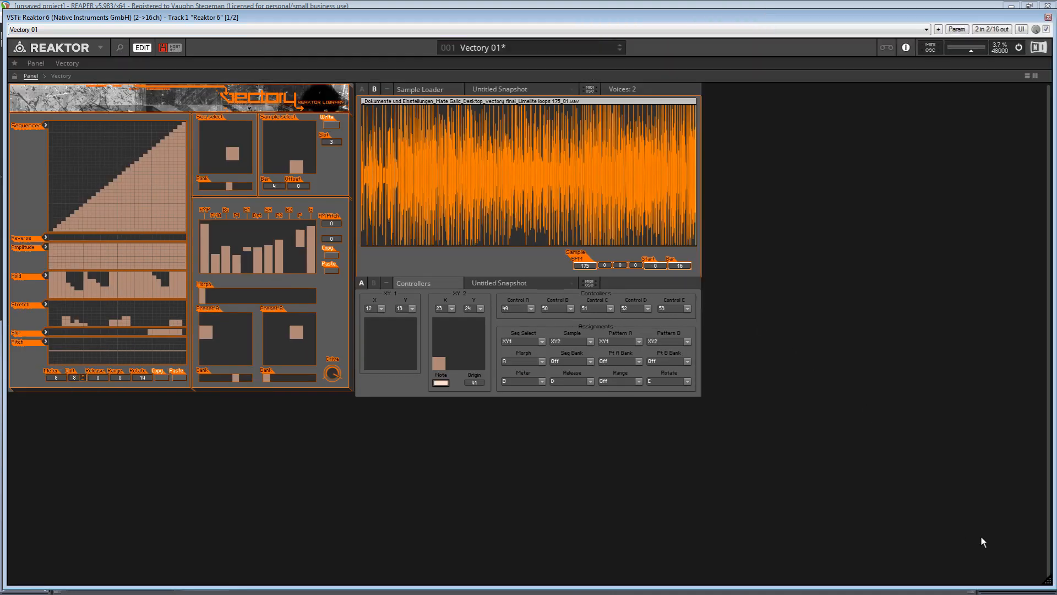
drag(1047, 578, 706, 402)
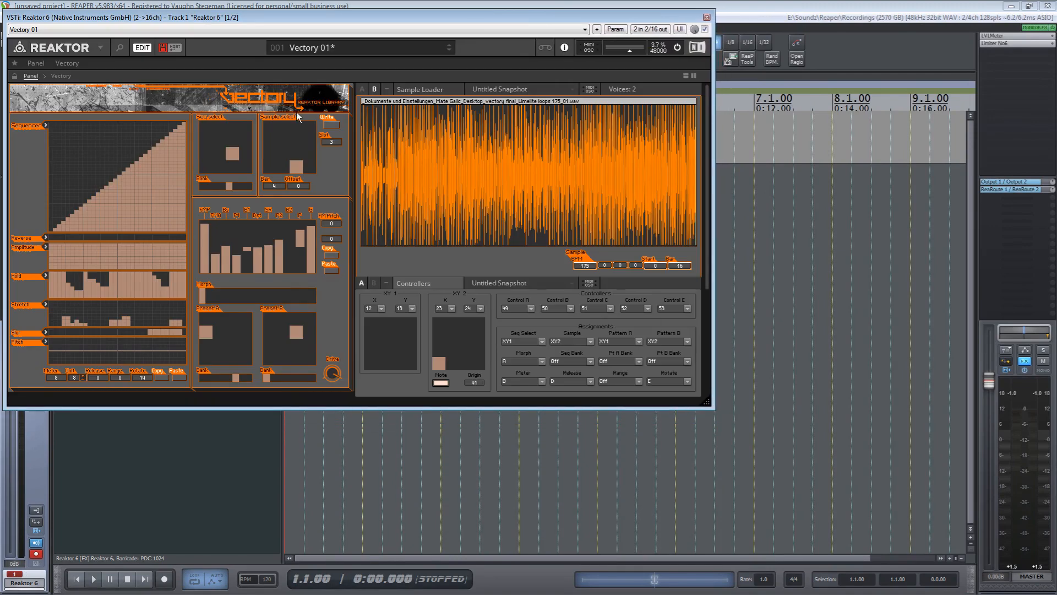
drag(335, 19, 637, 135)
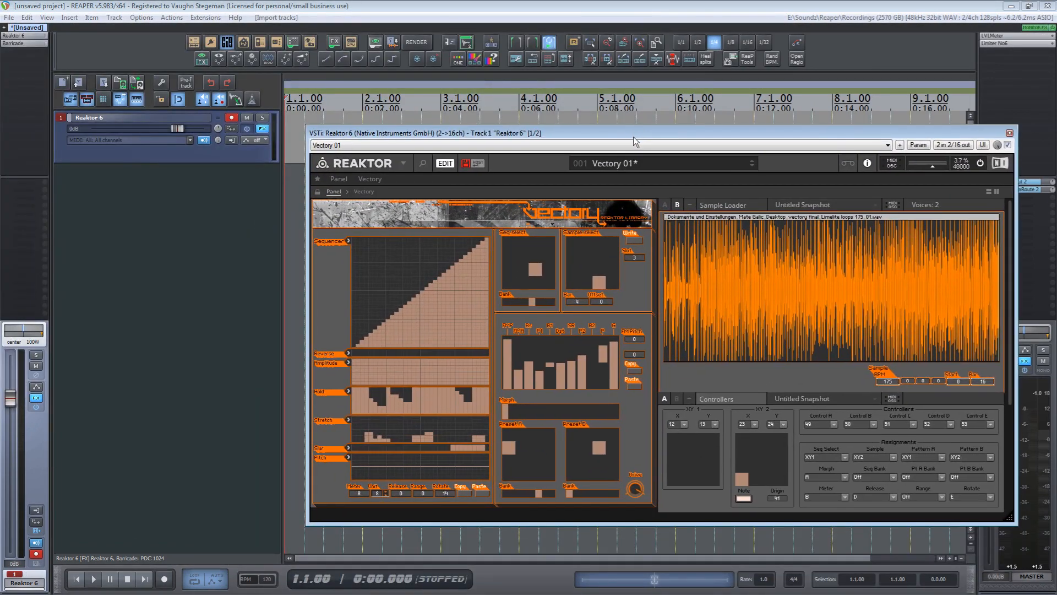
click(193, 42)
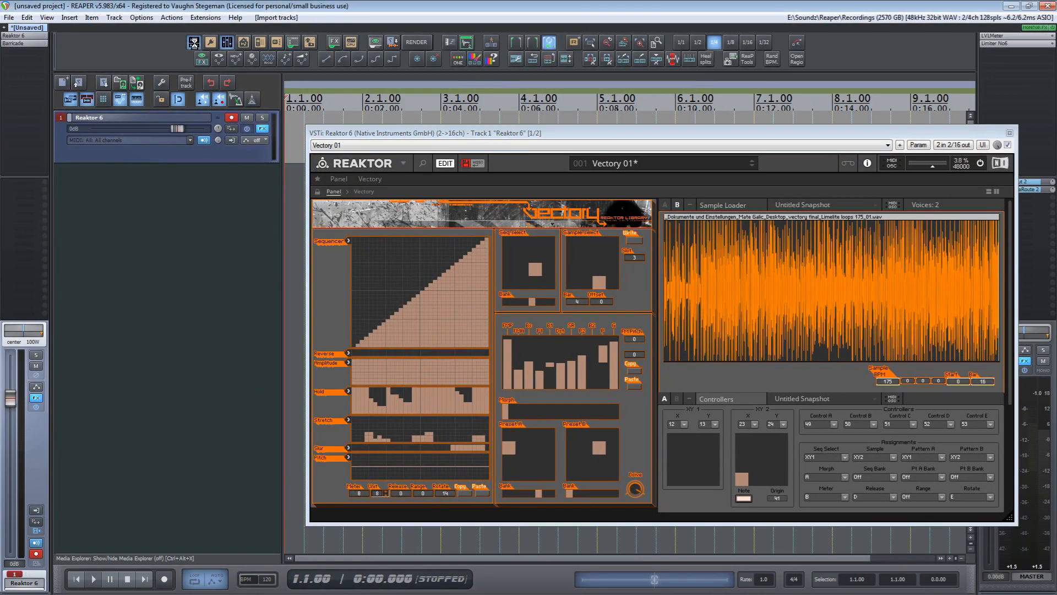
drag(513, 135, 546, 32)
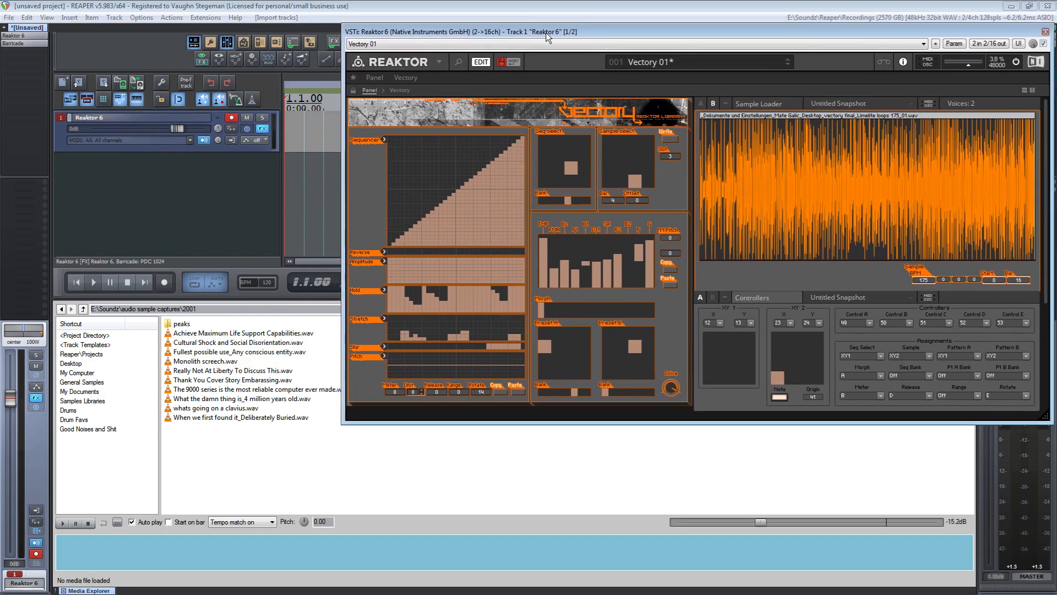
click(194, 43)
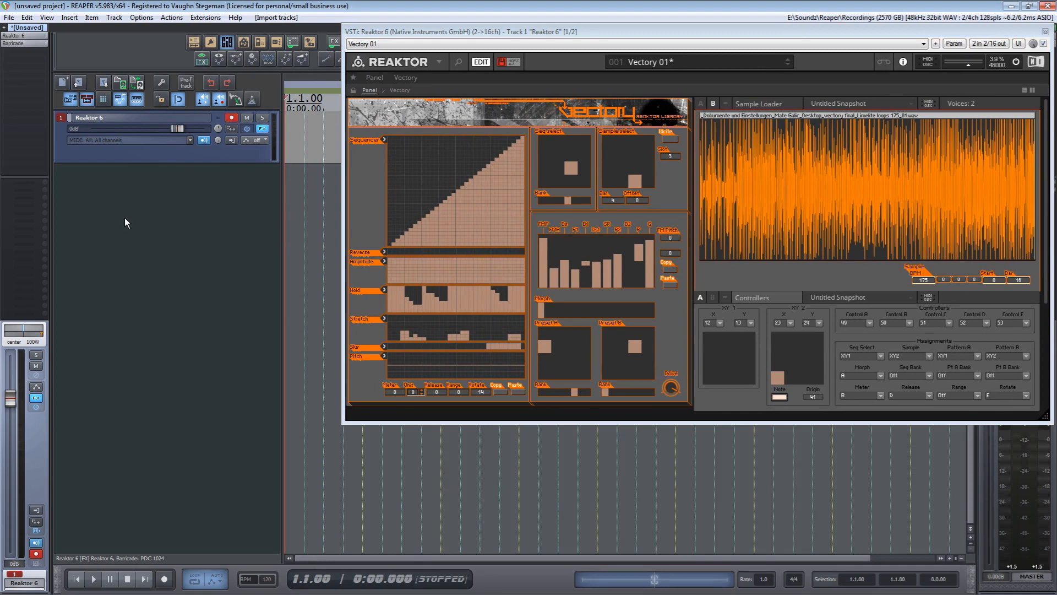
Insert a track from the ADSR Sample Manager template and place it above the Reaktor 6 track
right_click(96, 189)
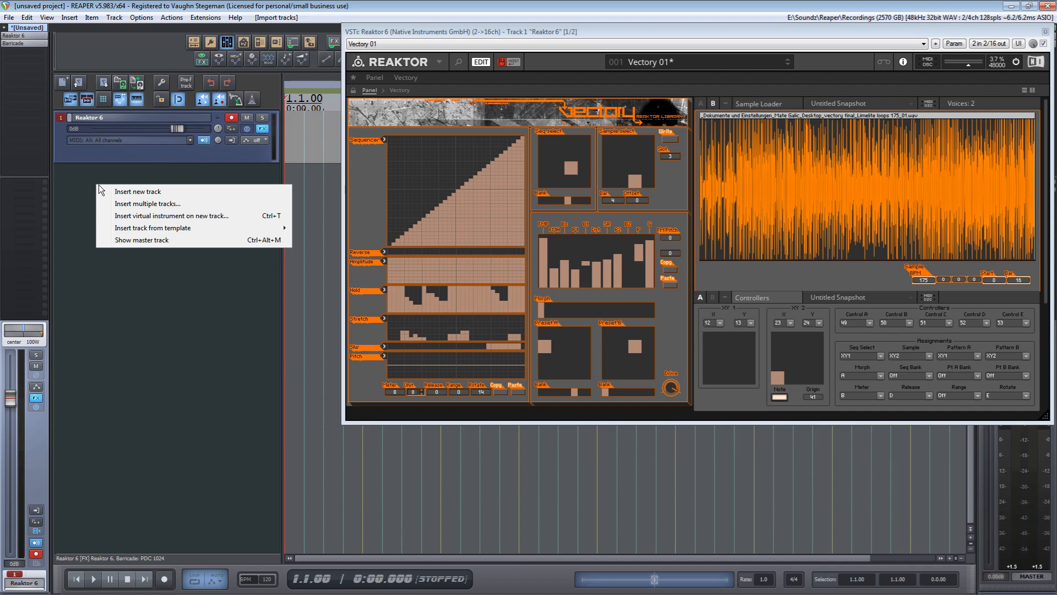
mouse_move(158, 234)
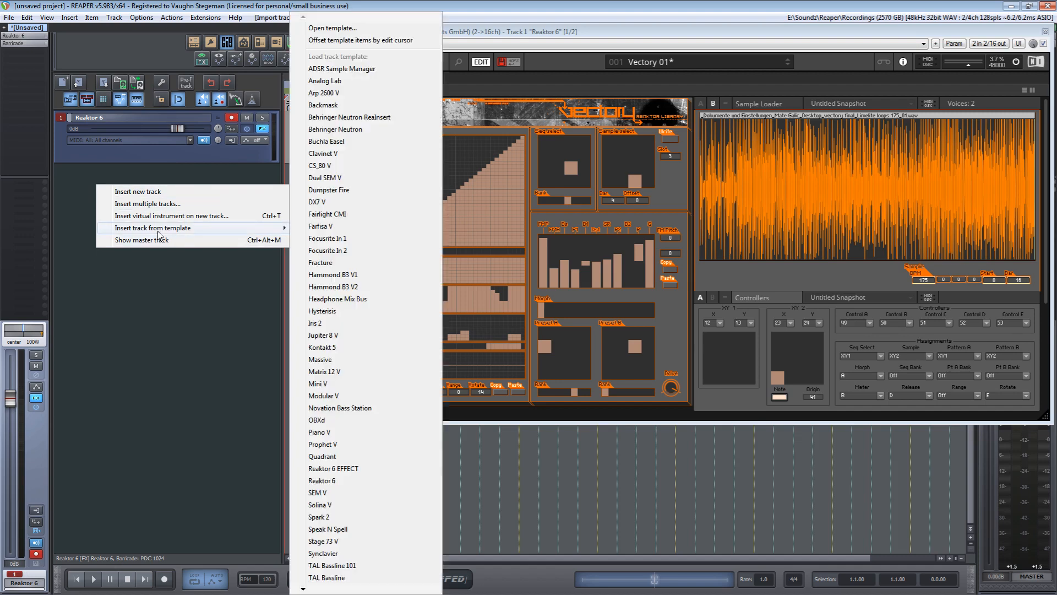
click(362, 68)
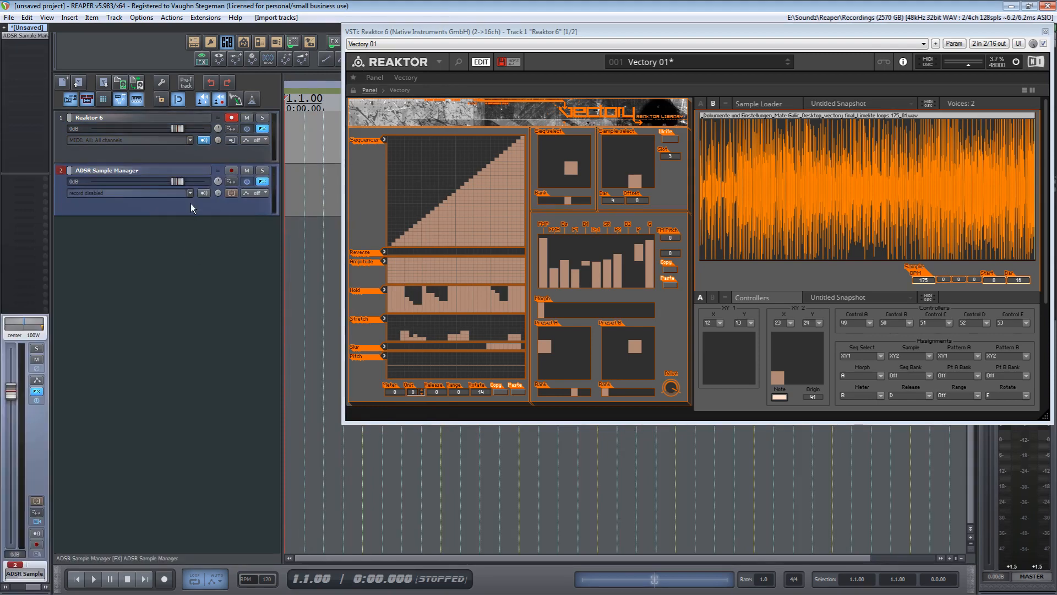
drag(190, 206, 194, 114)
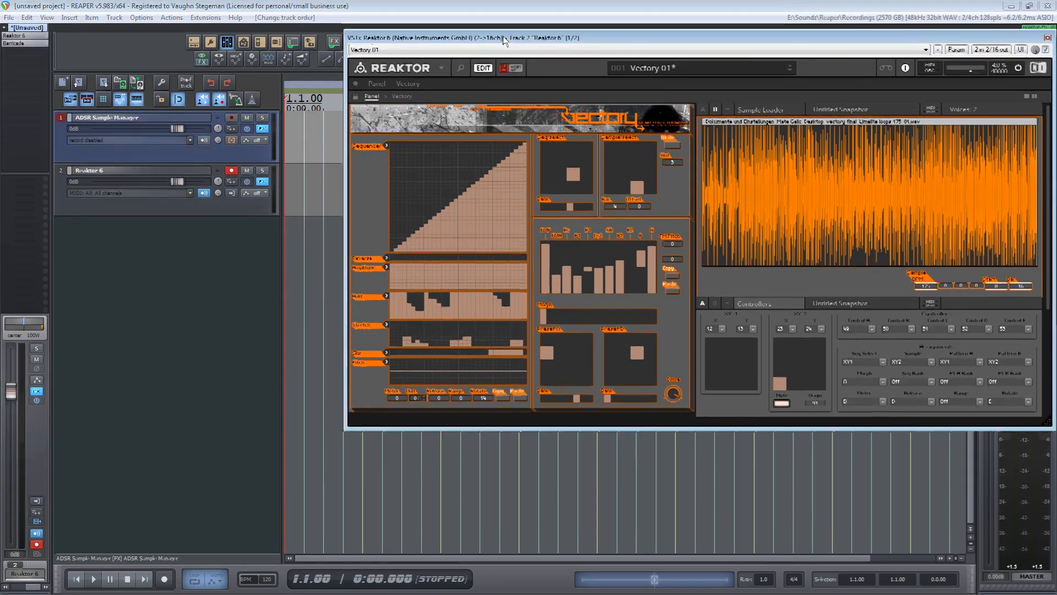
Give the ADSR Sample Manager track and the Reaktor 6 track each a random colour
drag(486, 32, 505, 207)
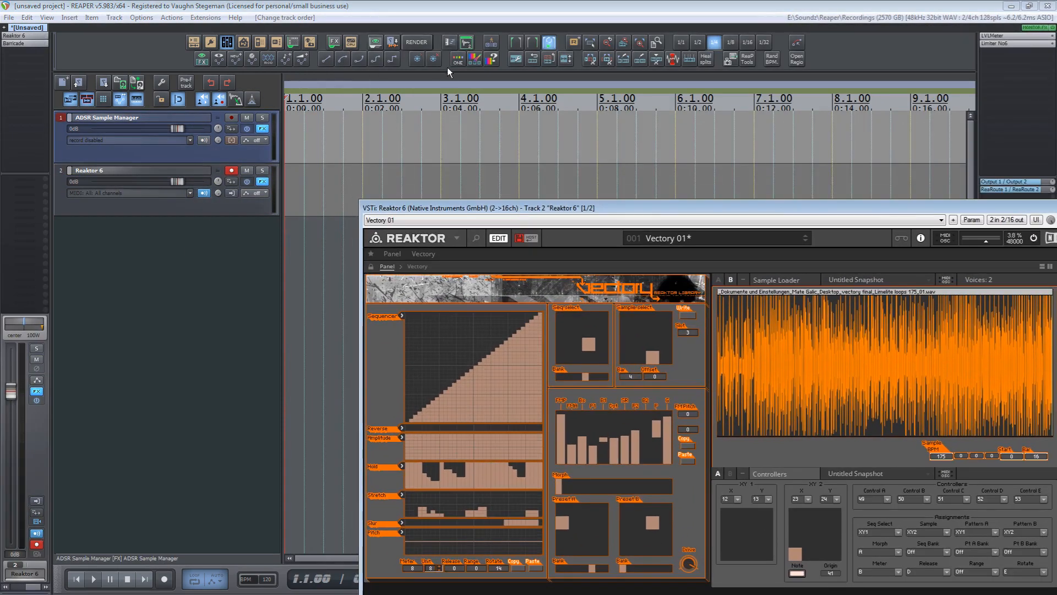
click(458, 60)
click(457, 59)
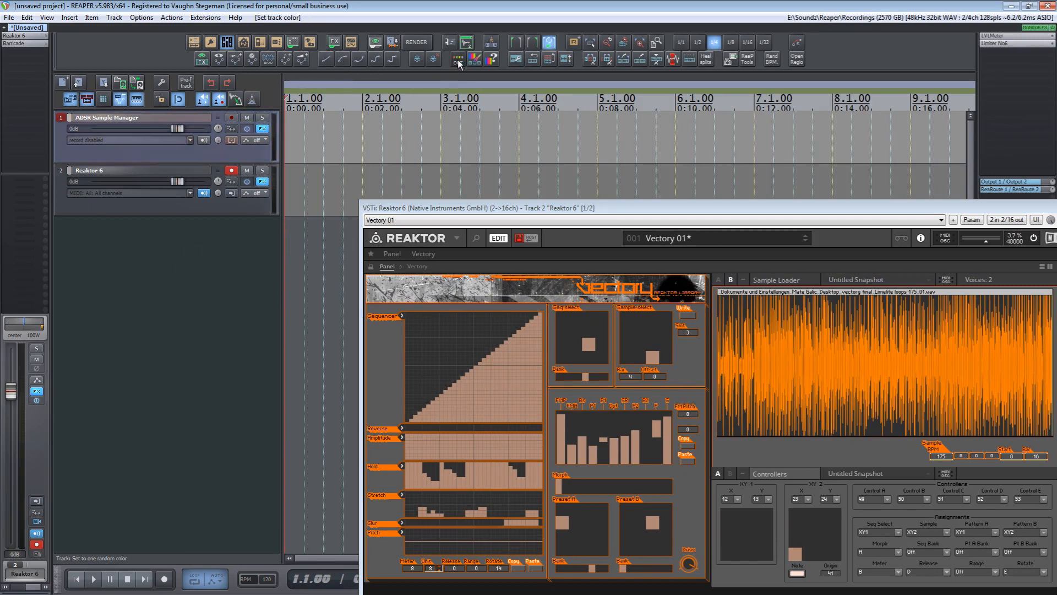
click(255, 203)
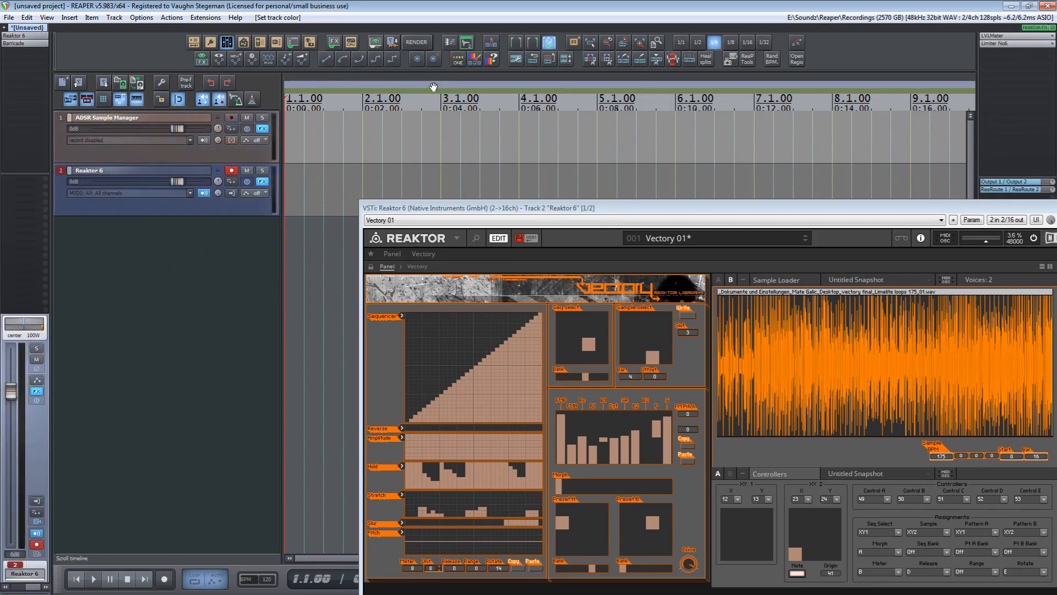
click(457, 61)
click(457, 60)
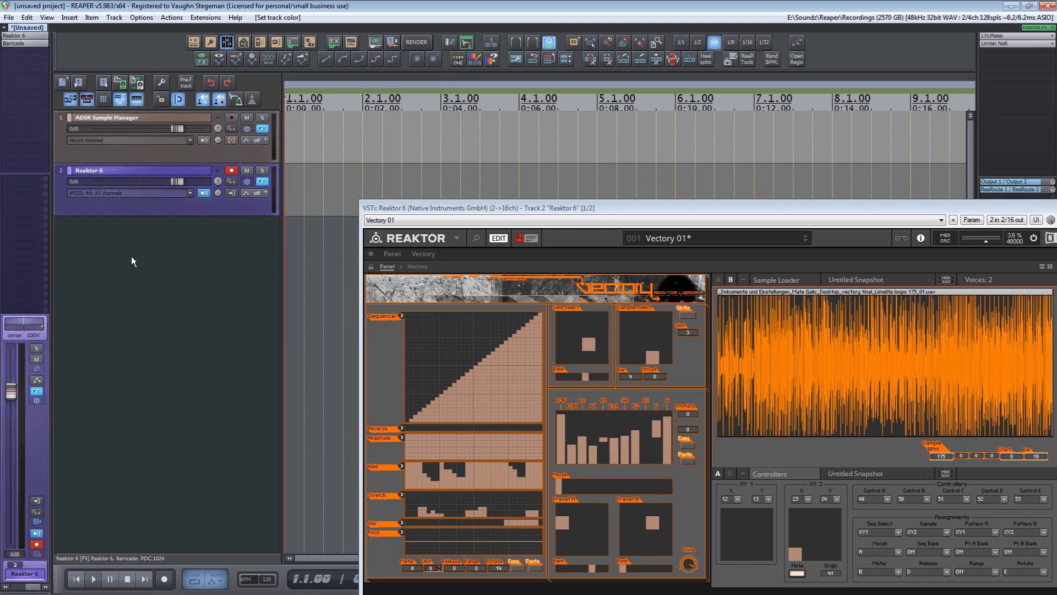
Add a new track below the Reaktor 6 track and name it Samples Folder
double_click(131, 256)
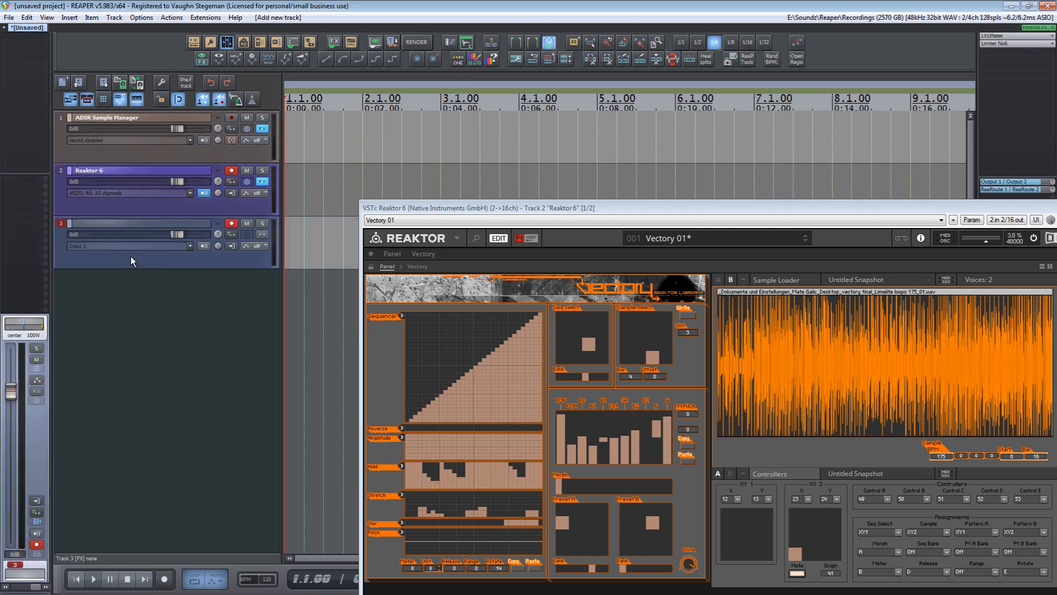
double_click(150, 225)
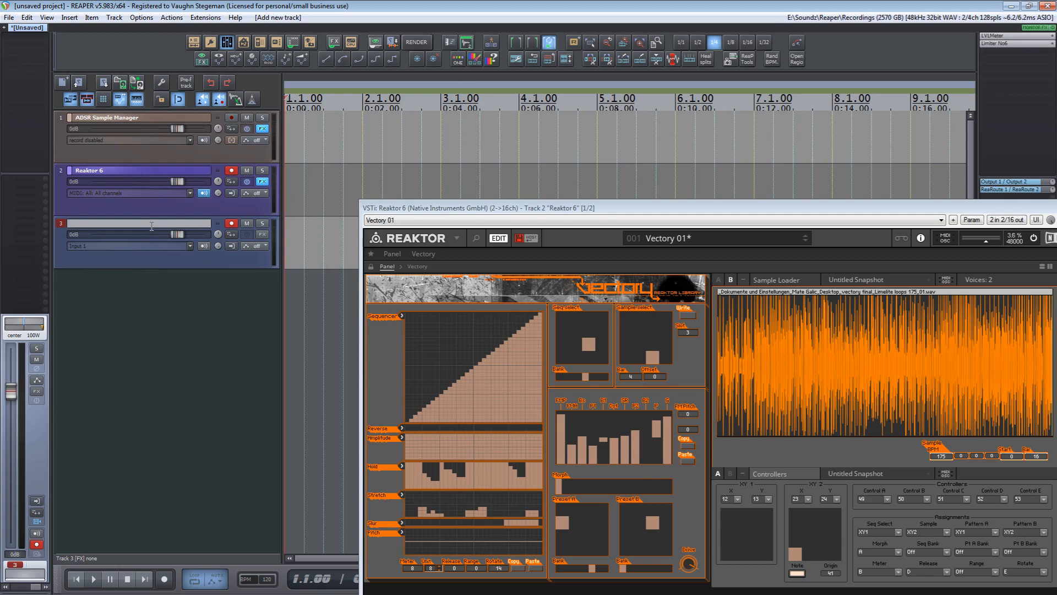
text(Sample)
key(BackSpace)
text(les)
key(Return)
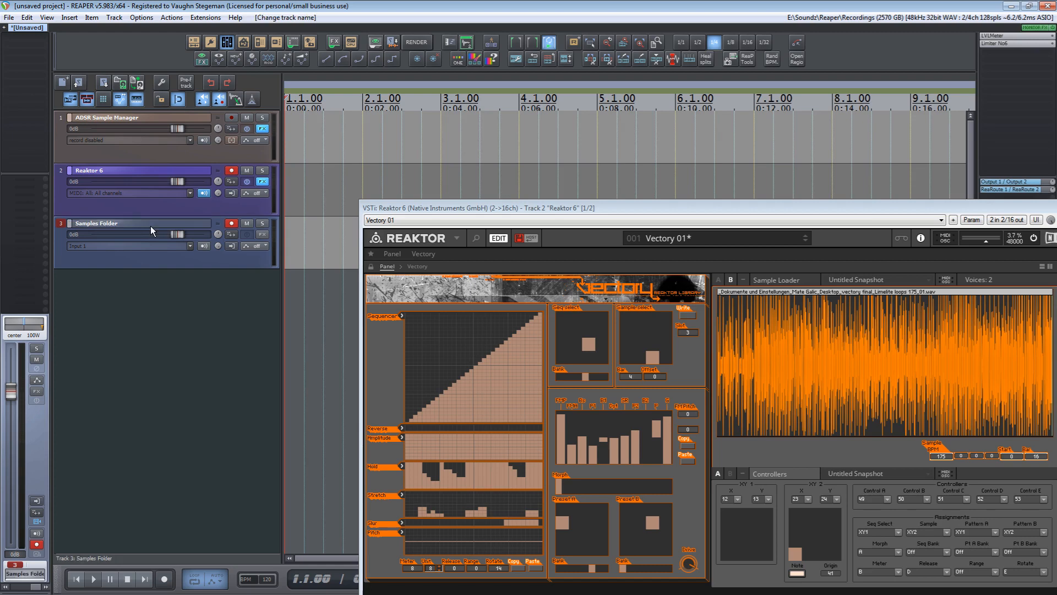
Disarm and mute the Samples Folder track and give it a random colour
click(230, 223)
click(246, 224)
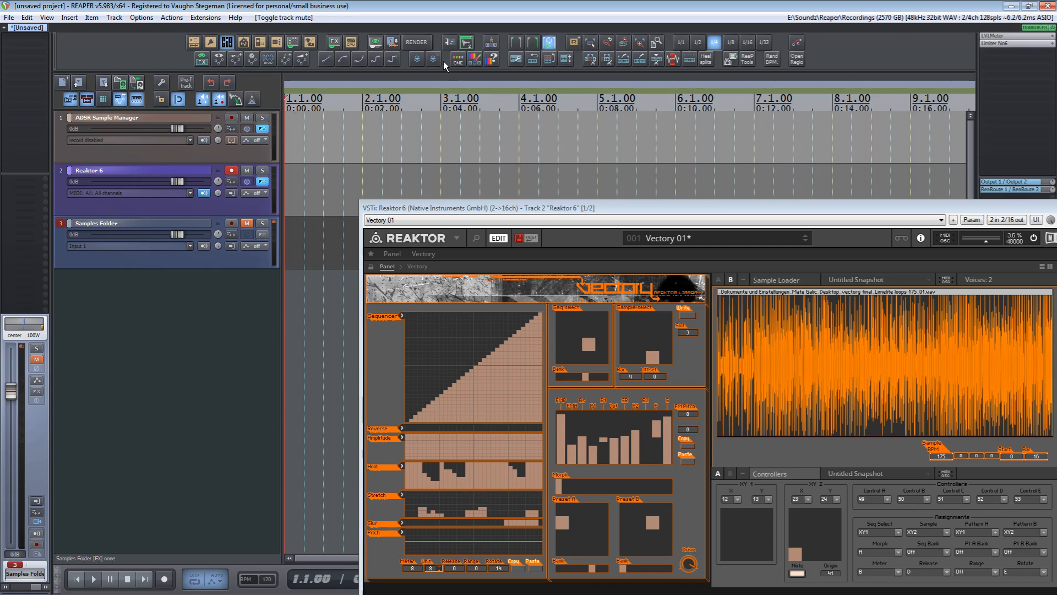
click(461, 57)
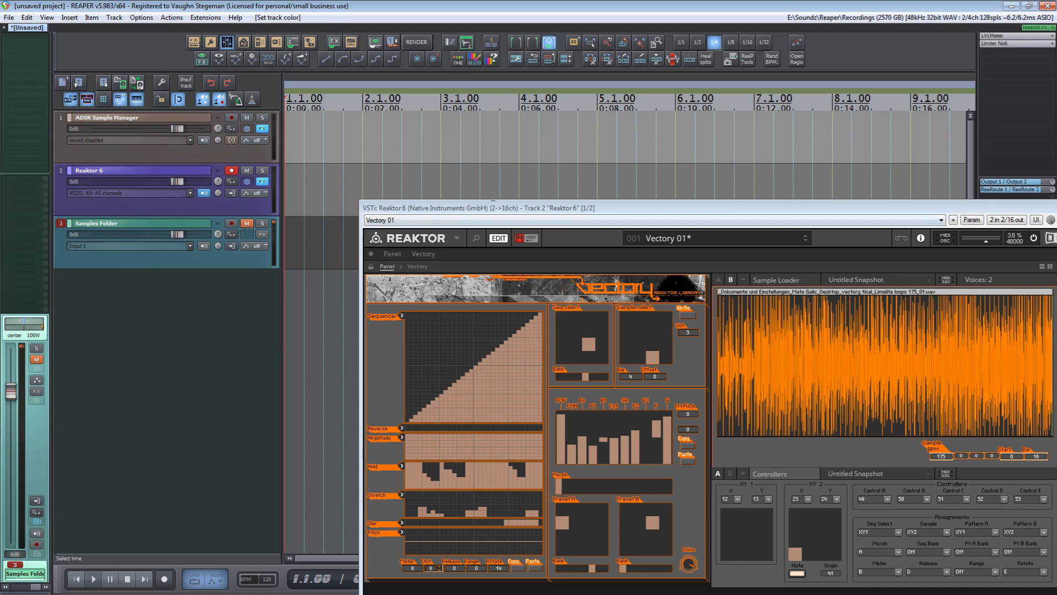
Open the ADSR Sample Manager plugin and arrange its window and Reaktor's so Vectory's Sample Loader stays uncovered
drag(517, 210, 501, 12)
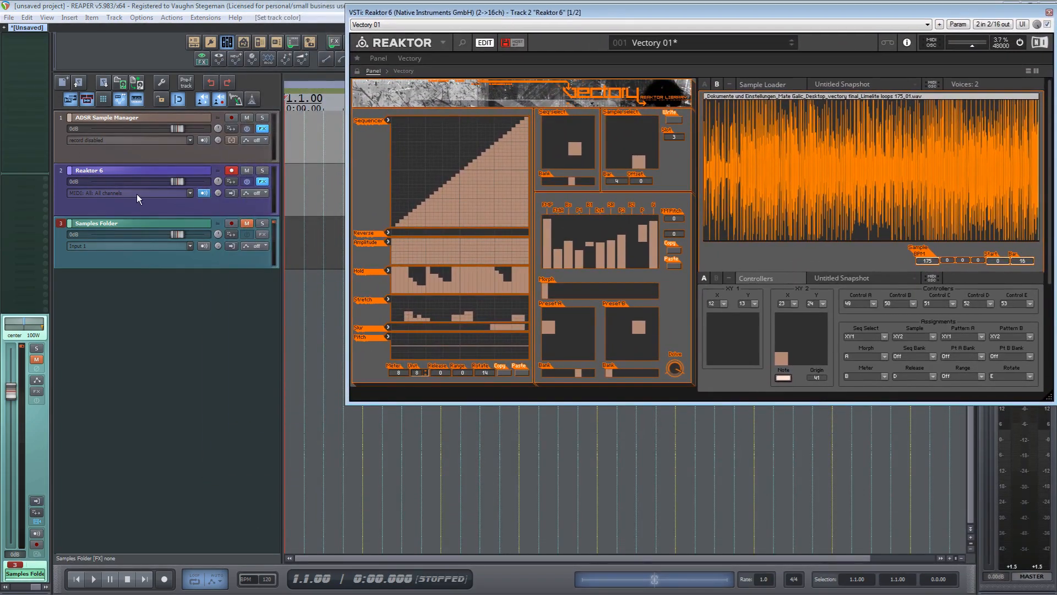
click(142, 149)
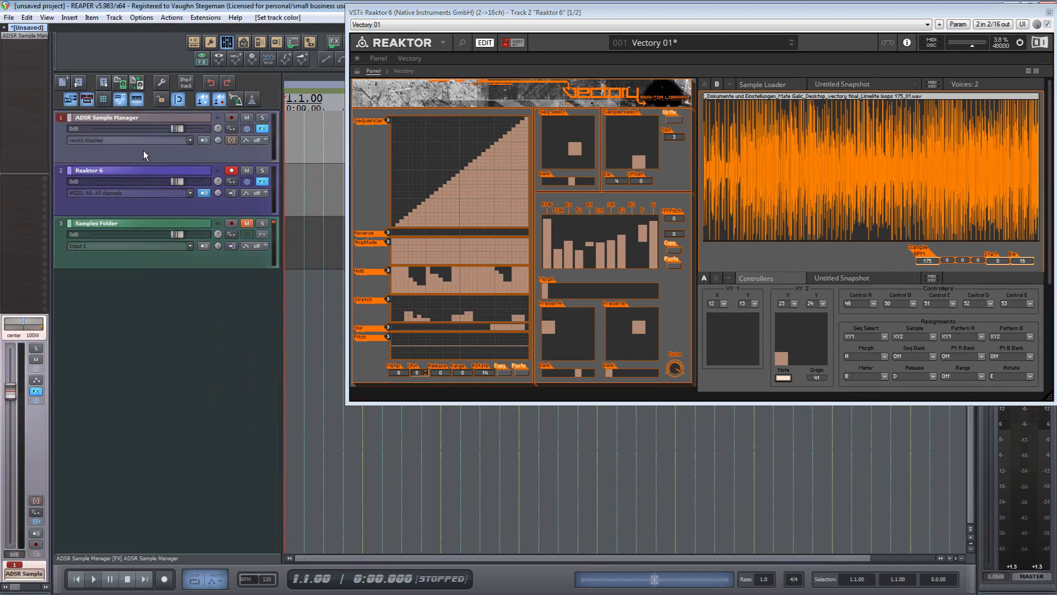
click(24, 35)
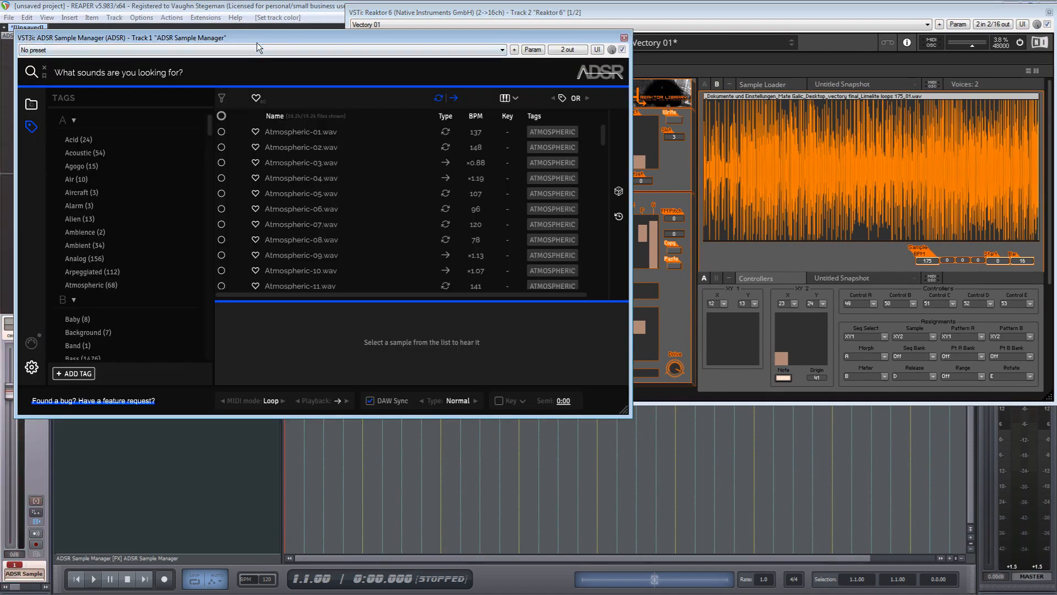
drag(250, 36, 236, 207)
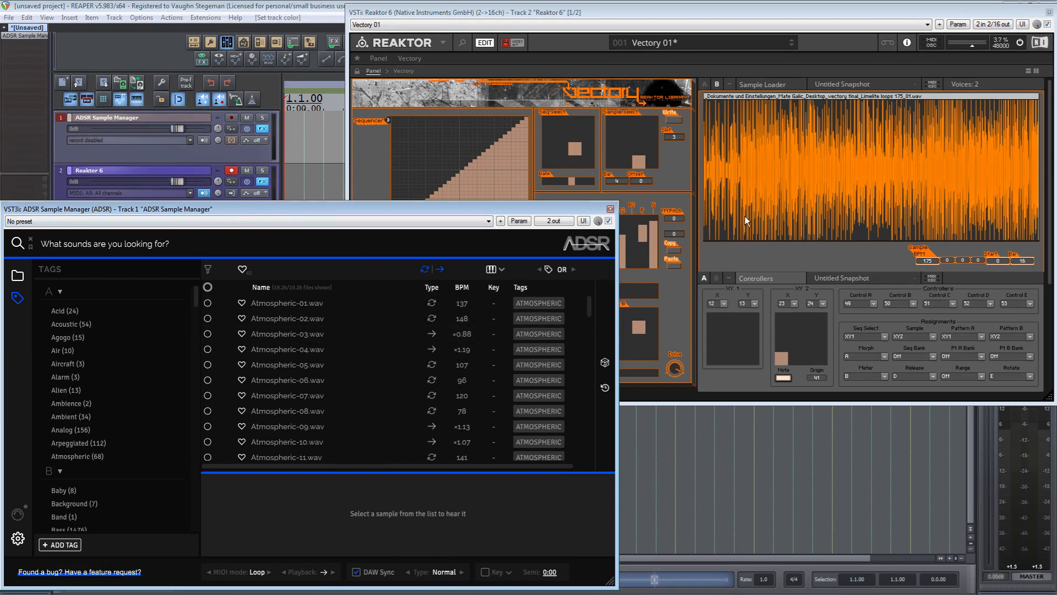
click(793, 211)
click(233, 331)
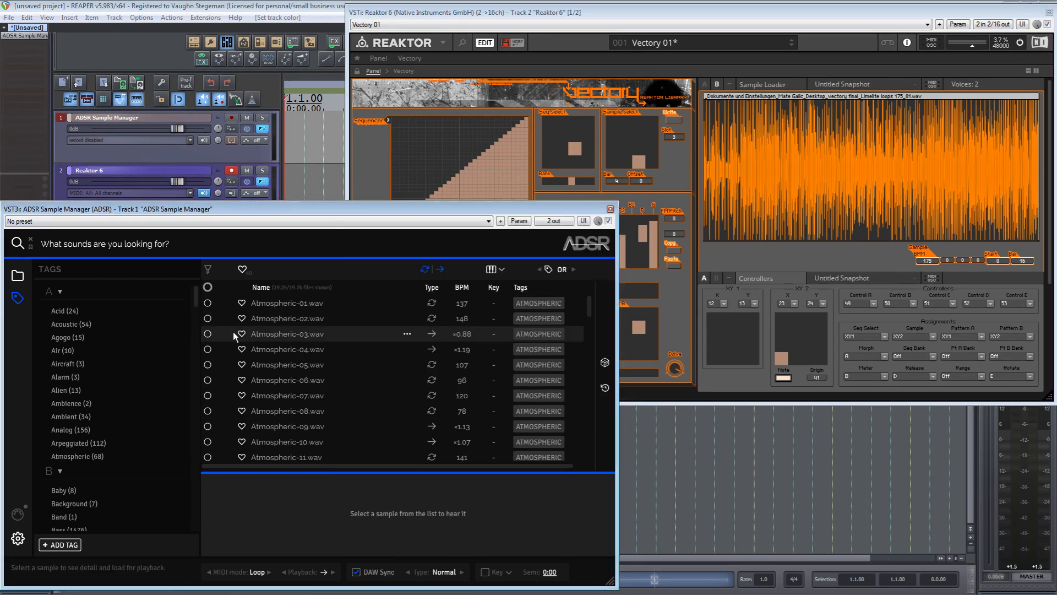
Filter the sample list by the Vocals tag, audition Vox-05.wav, and restrict the list to loops
click(17, 276)
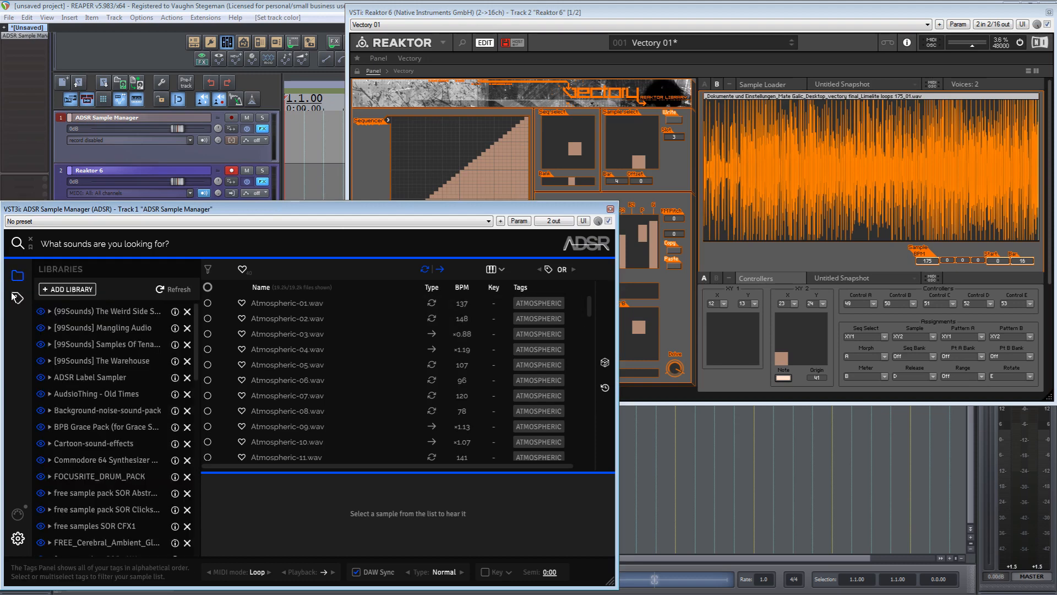
click(18, 298)
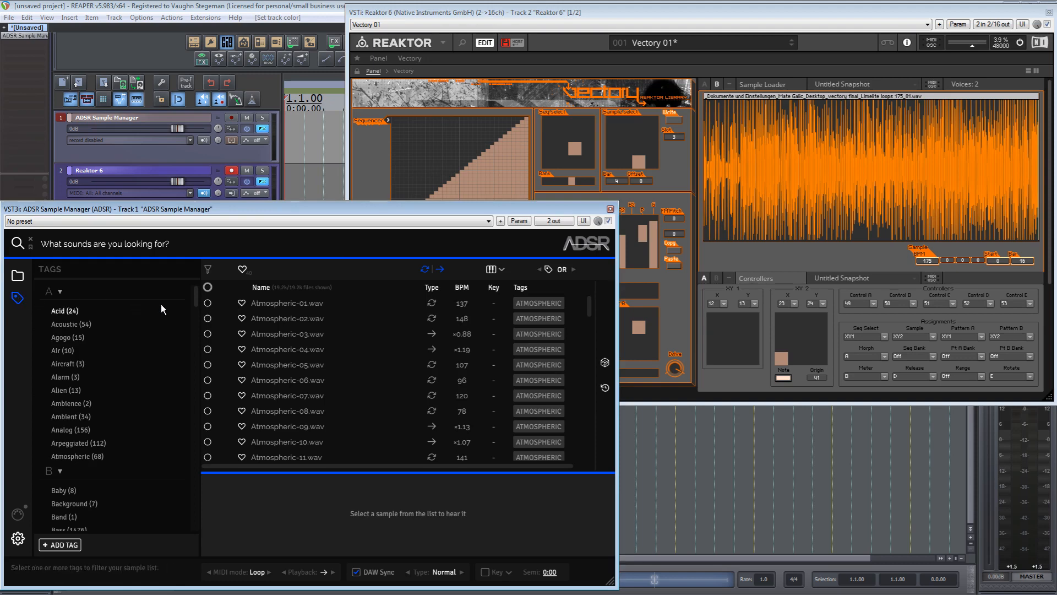
drag(198, 296, 212, 512)
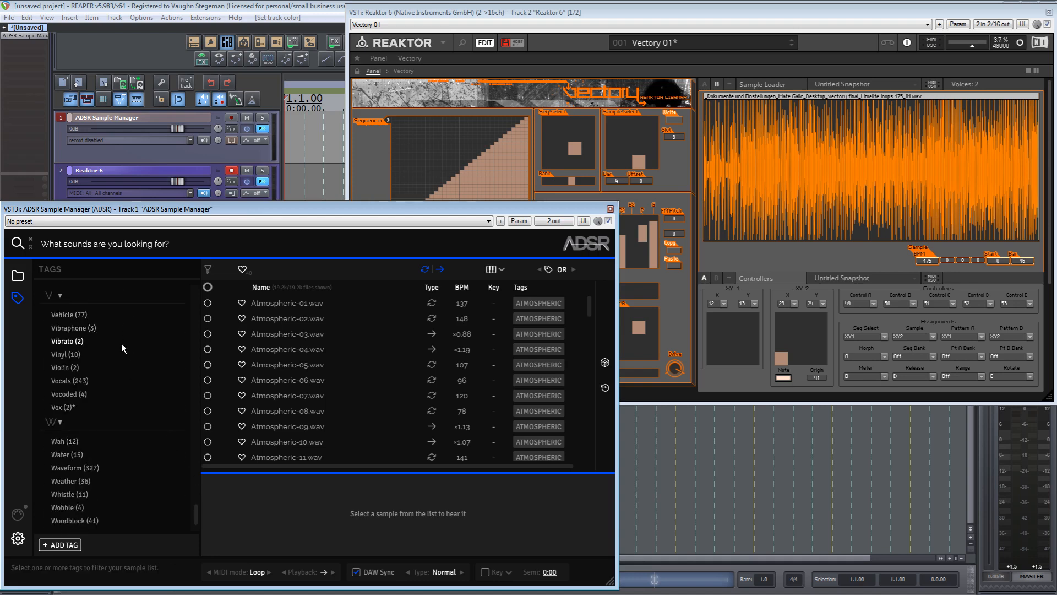
click(76, 380)
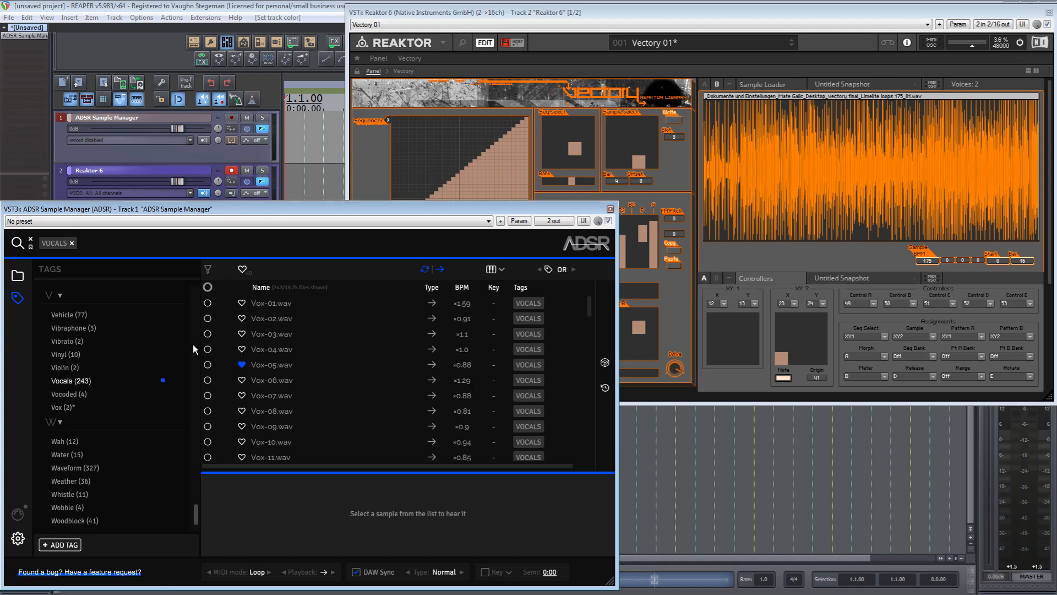
click(279, 366)
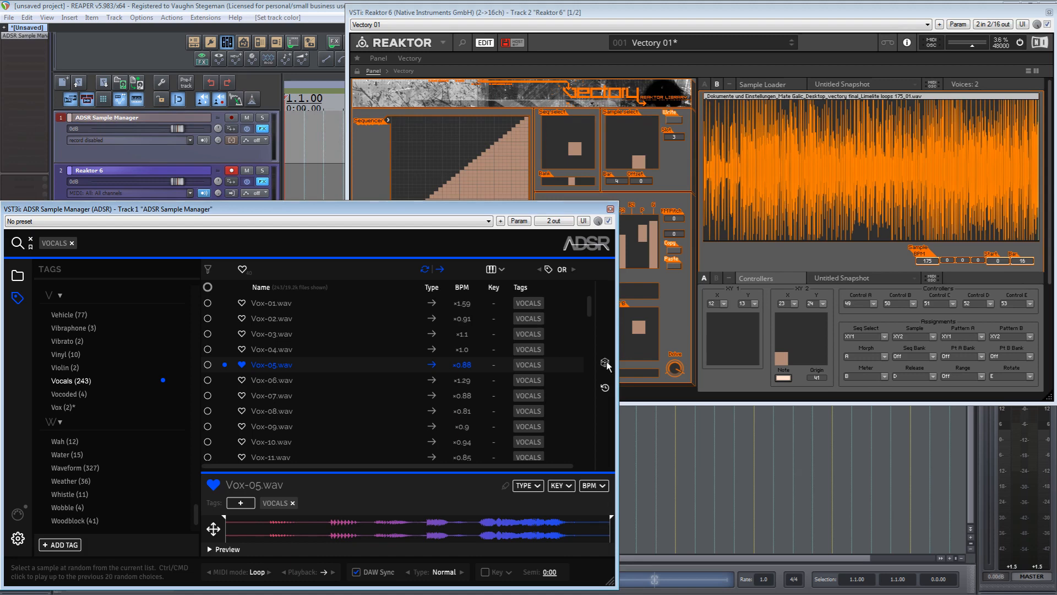
click(441, 269)
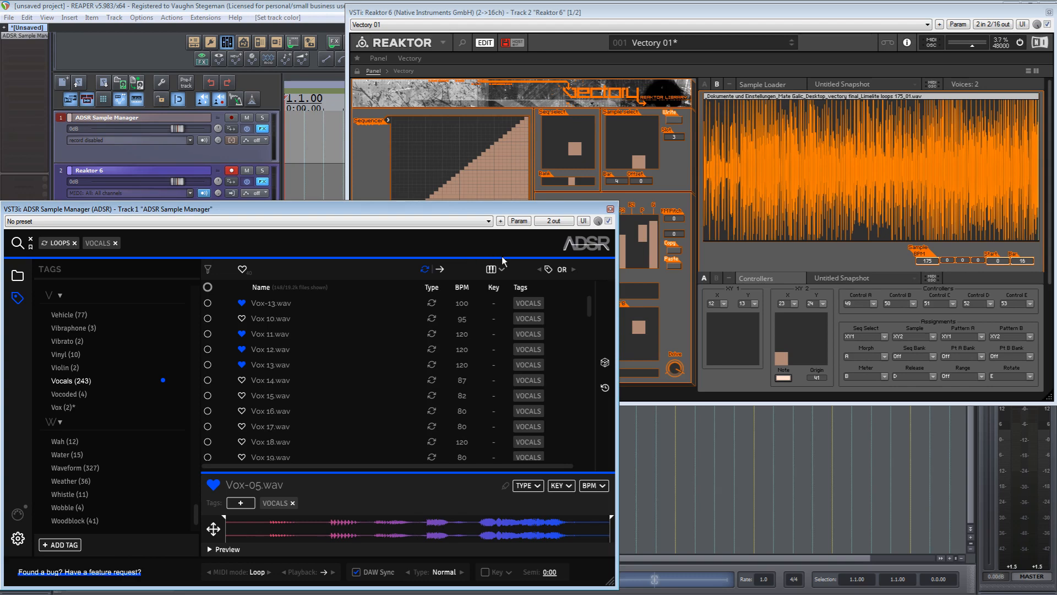
Audition the favourited vocal loops Vox-13.wav, Vox 11.wav, Vox 12.wav and Vox 13.wav
click(279, 302)
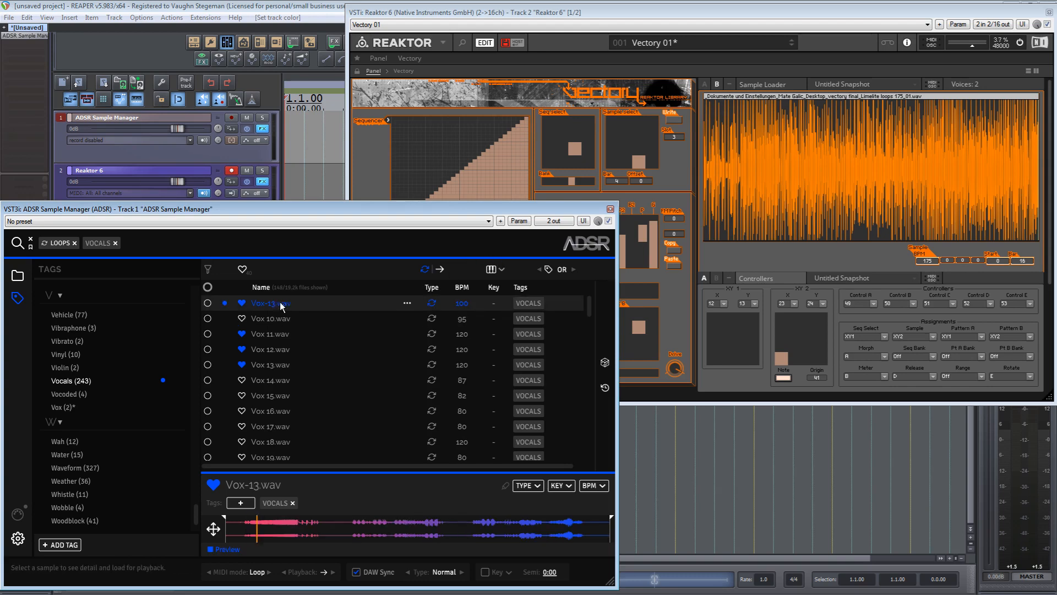
click(271, 336)
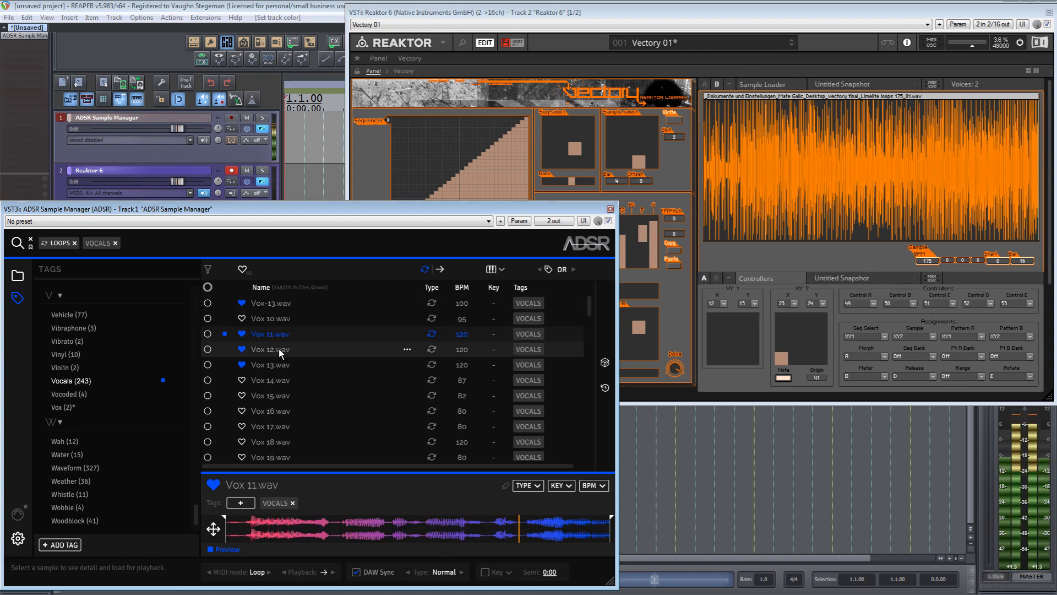
click(279, 348)
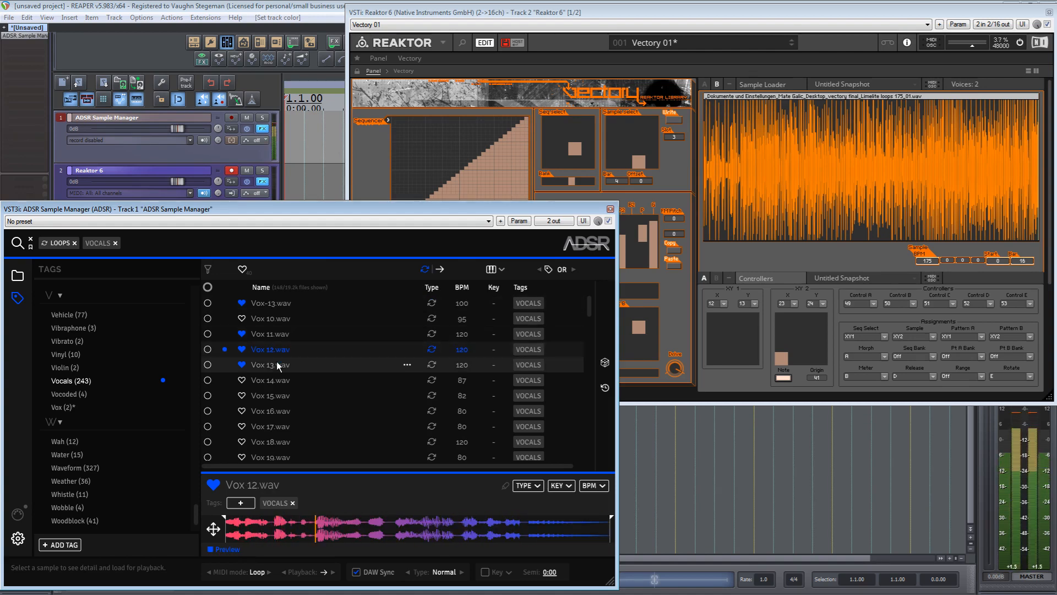
click(277, 363)
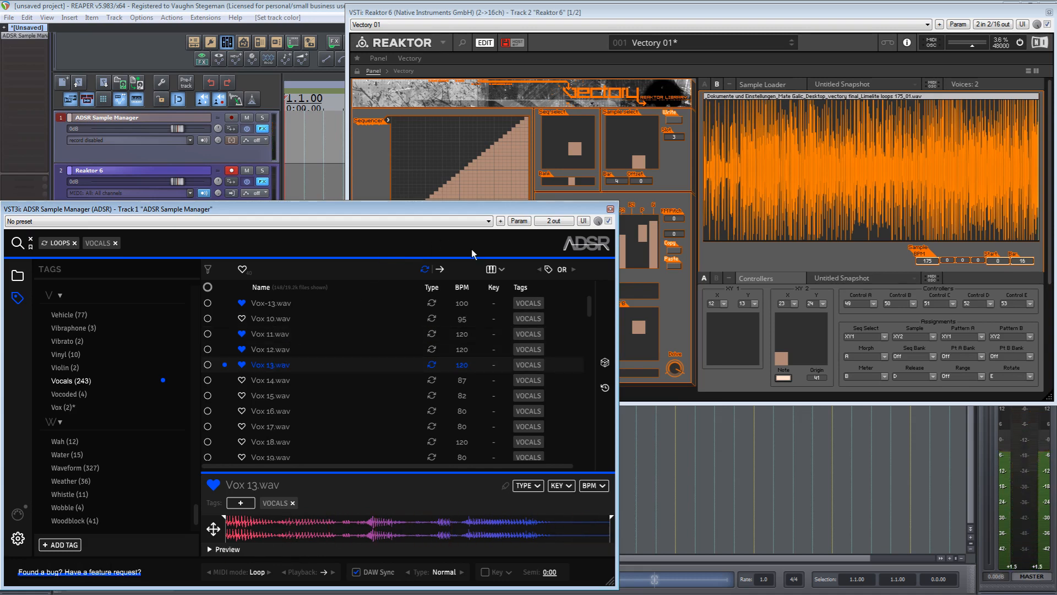
Audition several randomly picked vocal loops from the filtered list, ending by stopping the preview
click(605, 363)
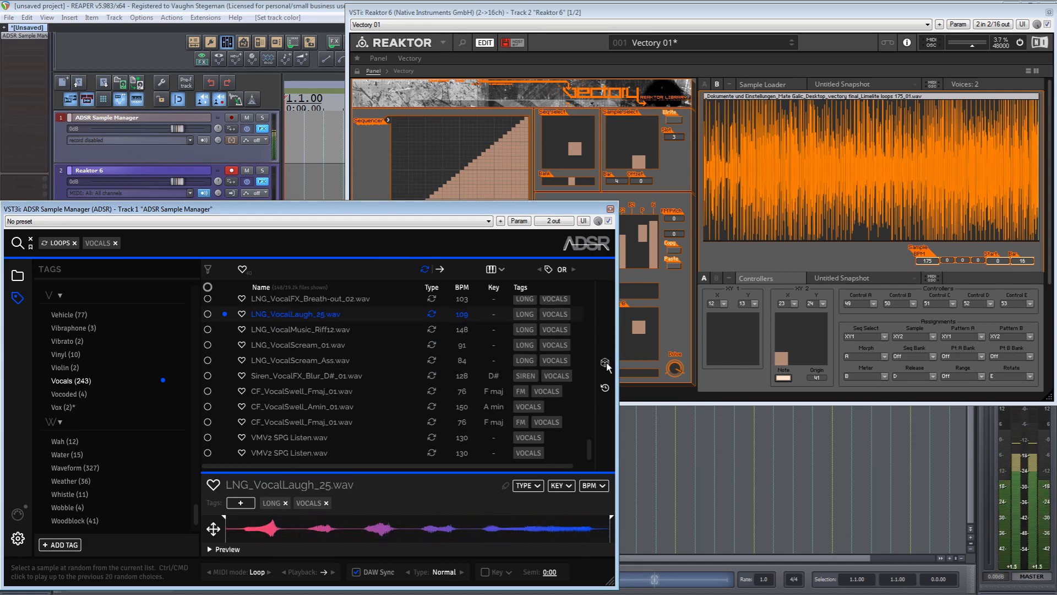
click(605, 363)
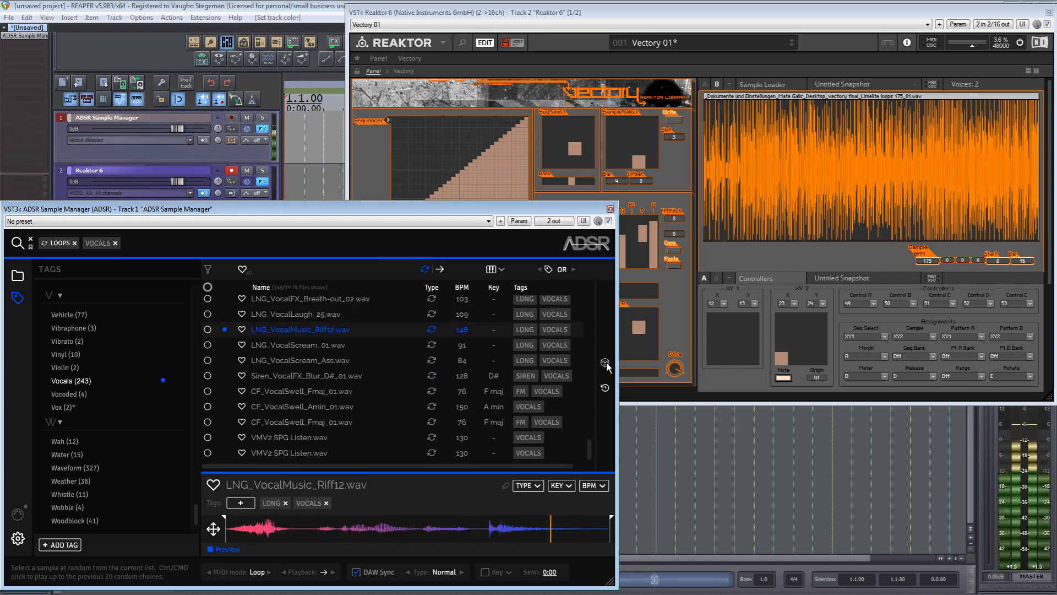
click(605, 363)
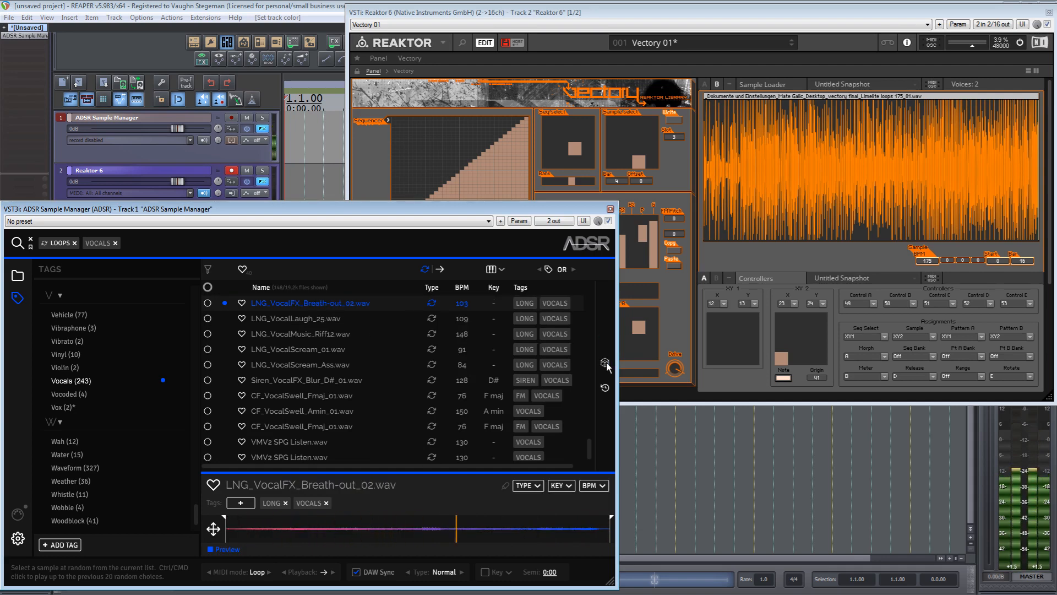
click(605, 363)
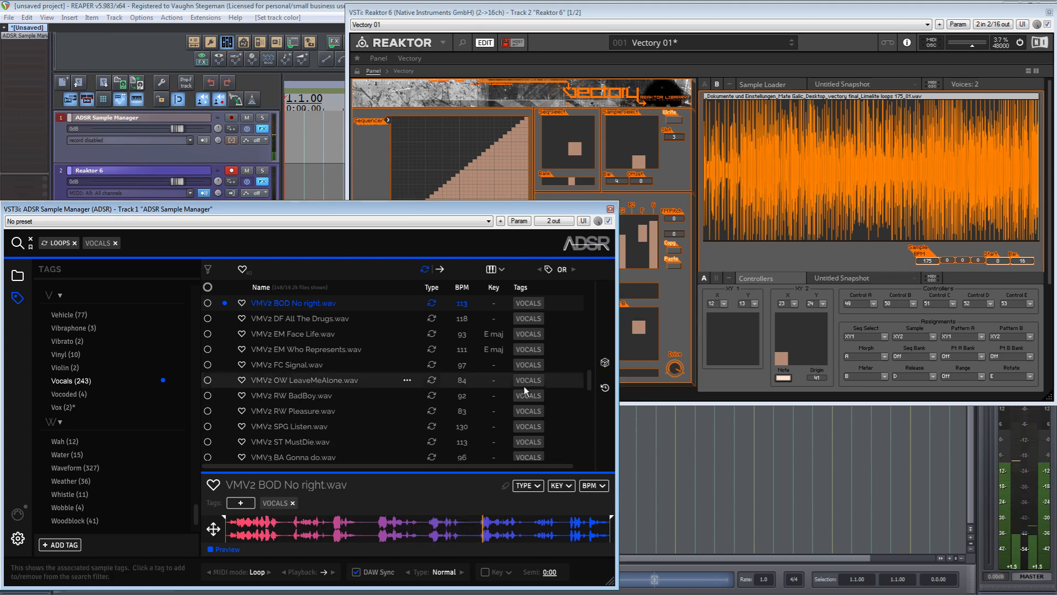
click(212, 550)
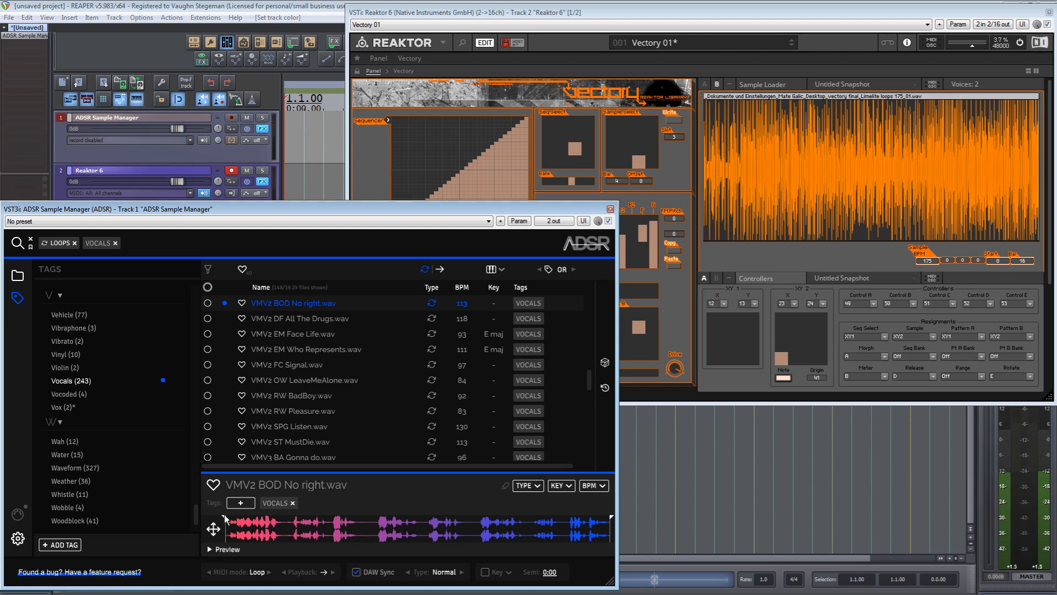
Preview VMV2 DF All The Drugs.wav and load it into Vectory's Sample Loader
click(327, 321)
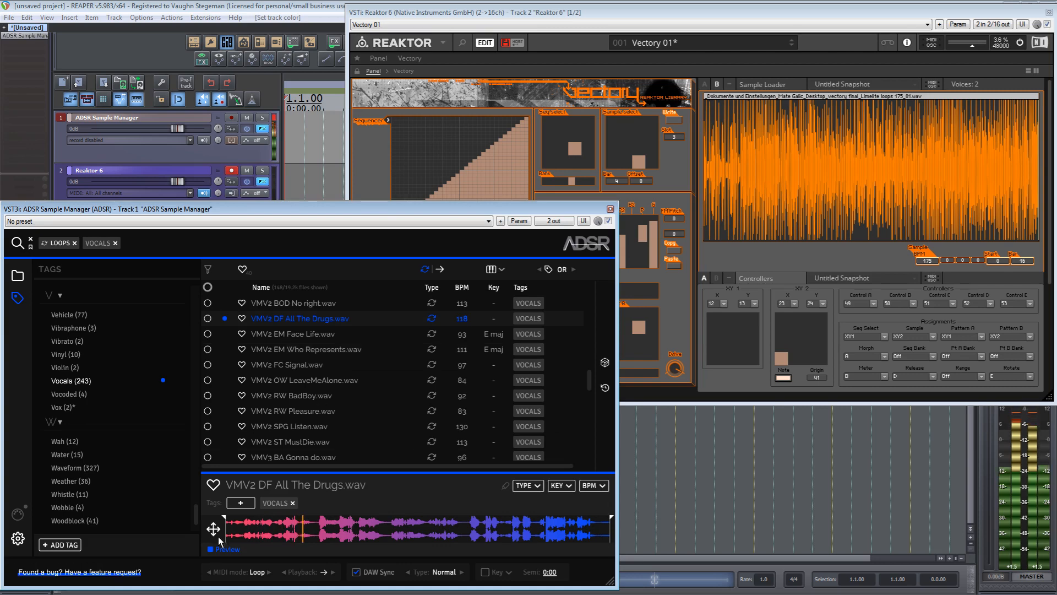
click(210, 549)
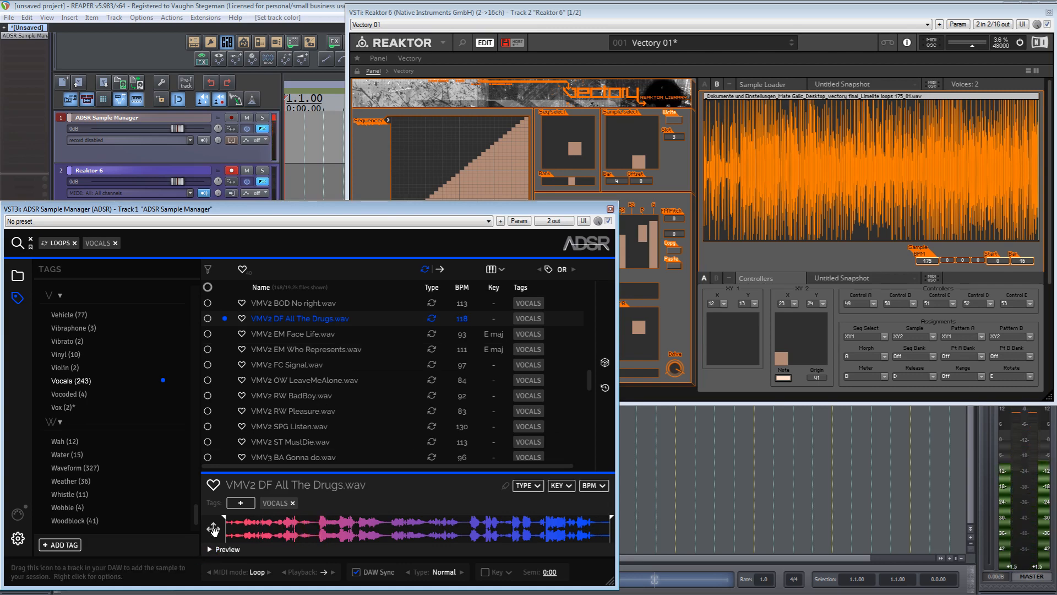
drag(213, 528, 219, 533)
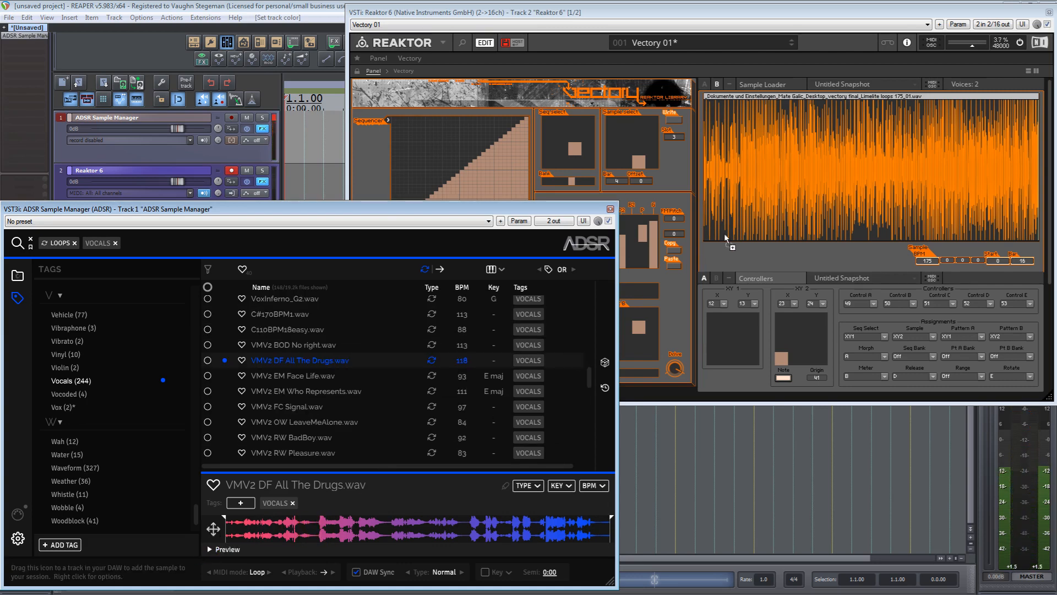
drag(784, 212, 784, 214)
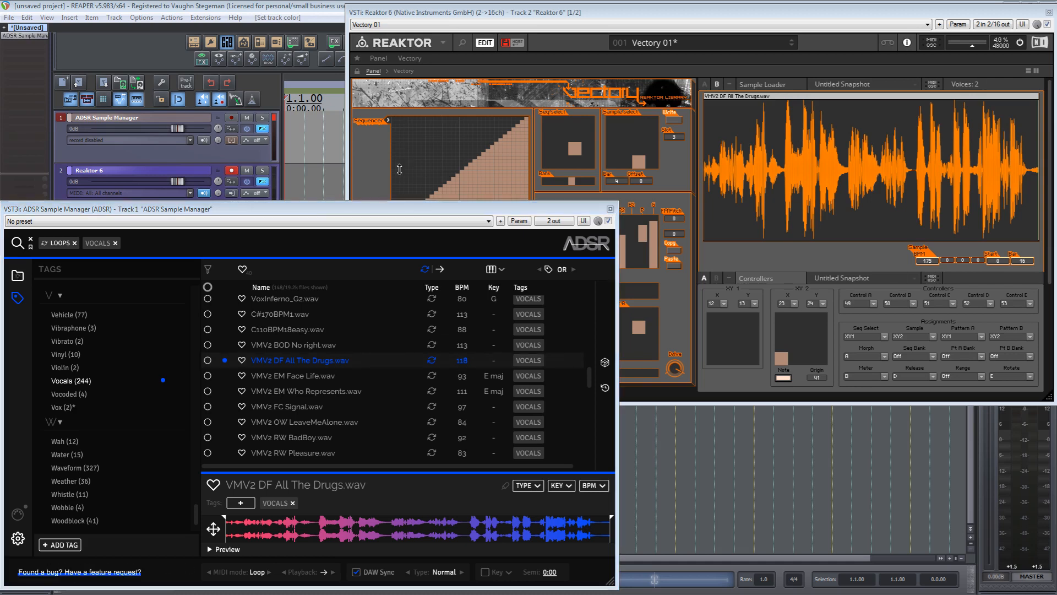
View the Vintage Movie Vocals 2 FreePack folder holding the loaded sample, and close it and the ADSR Sample Manager window
drag(1056, 144, 478, 139)
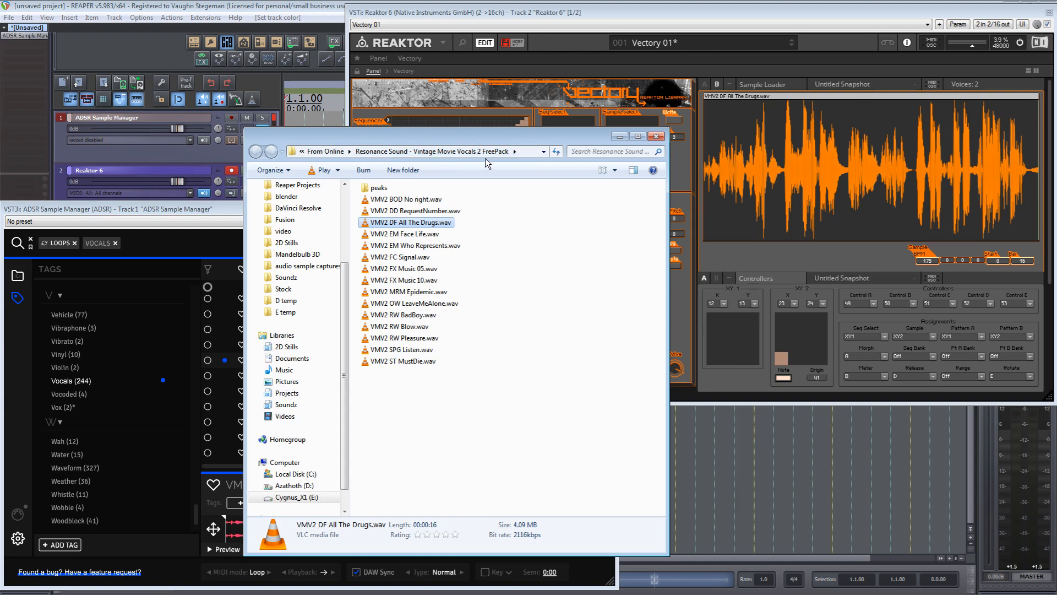
click(659, 138)
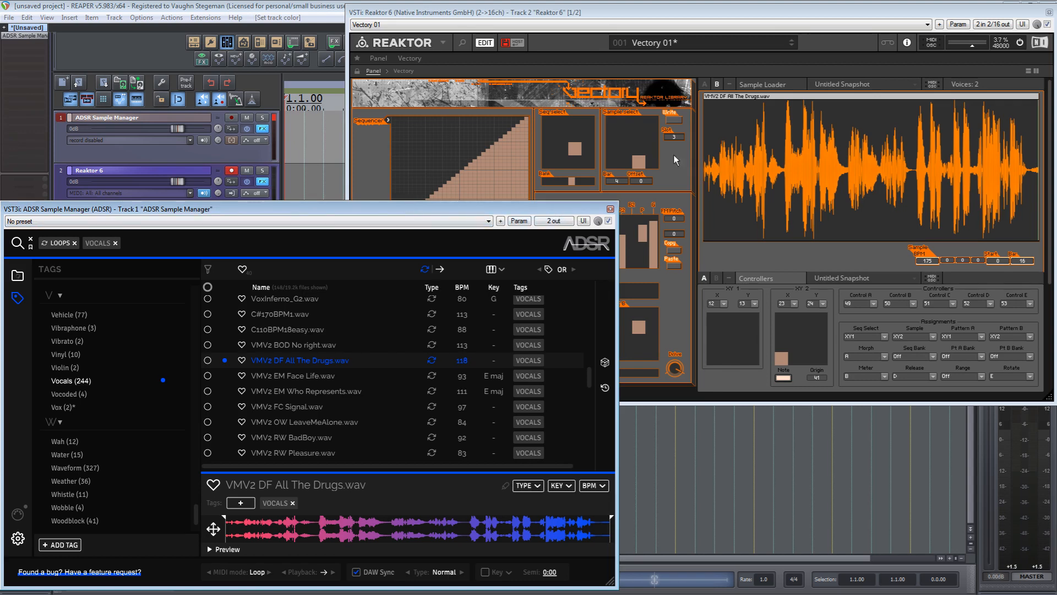
click(610, 209)
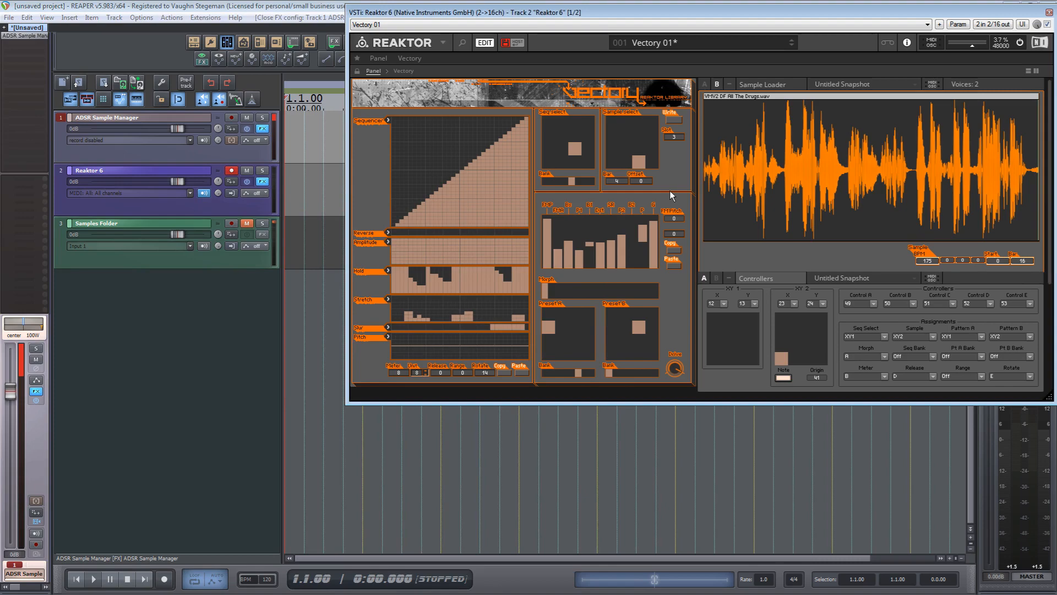
Play the project to hear Vectory sequence the vocal sample, reposition the Reaktor window to uncover the transport, and stop playback
drag(632, 11, 609, 189)
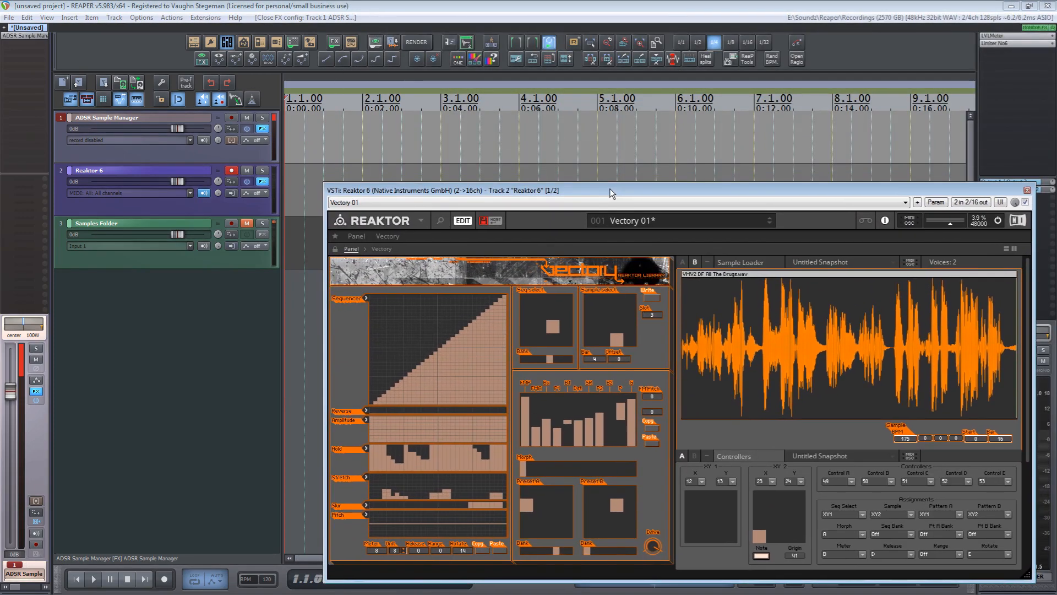
click(95, 579)
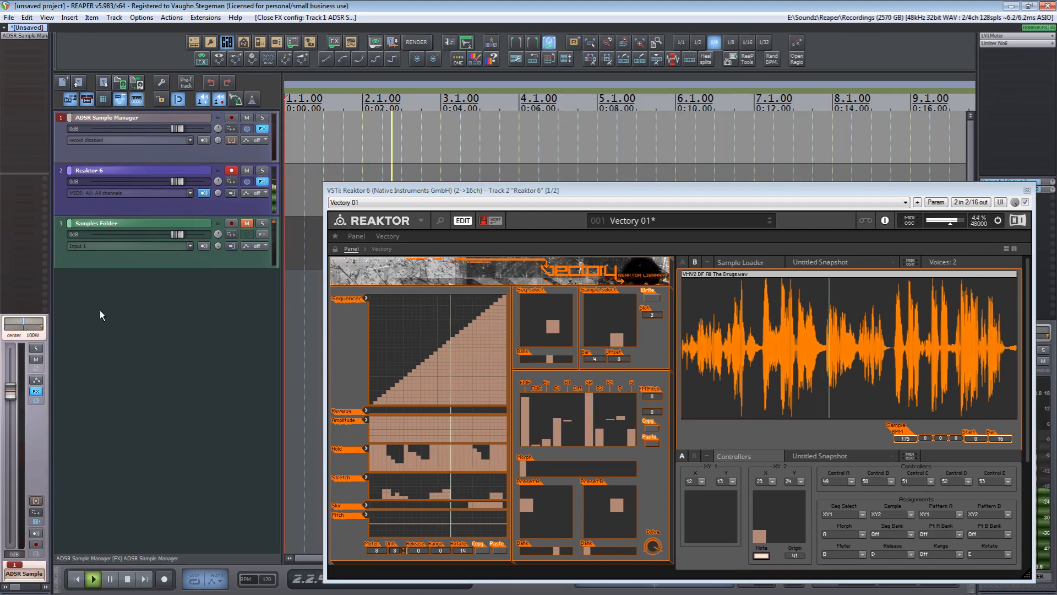
click(167, 211)
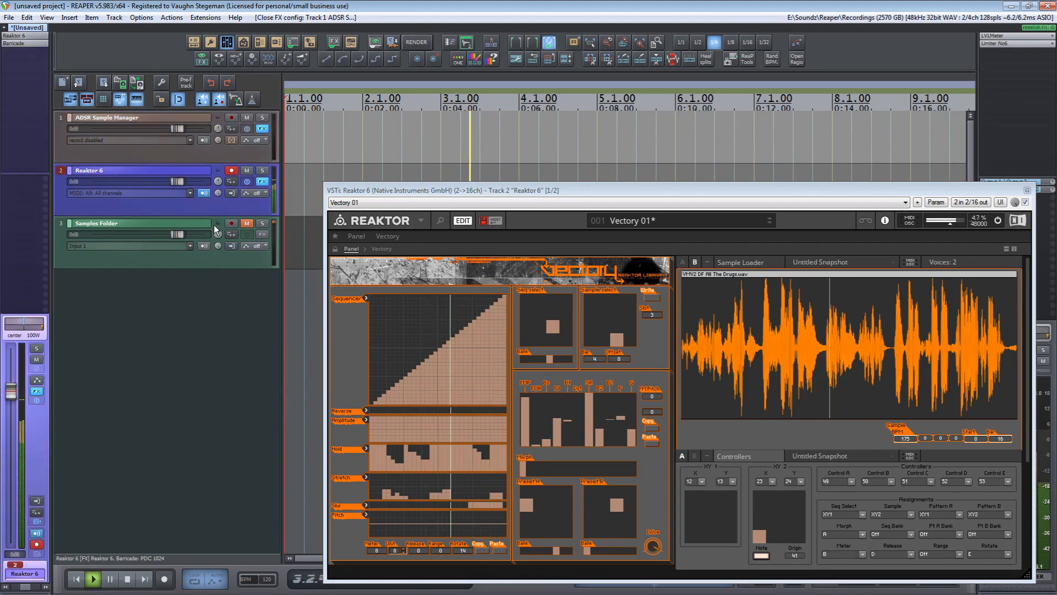
drag(477, 188, 414, 114)
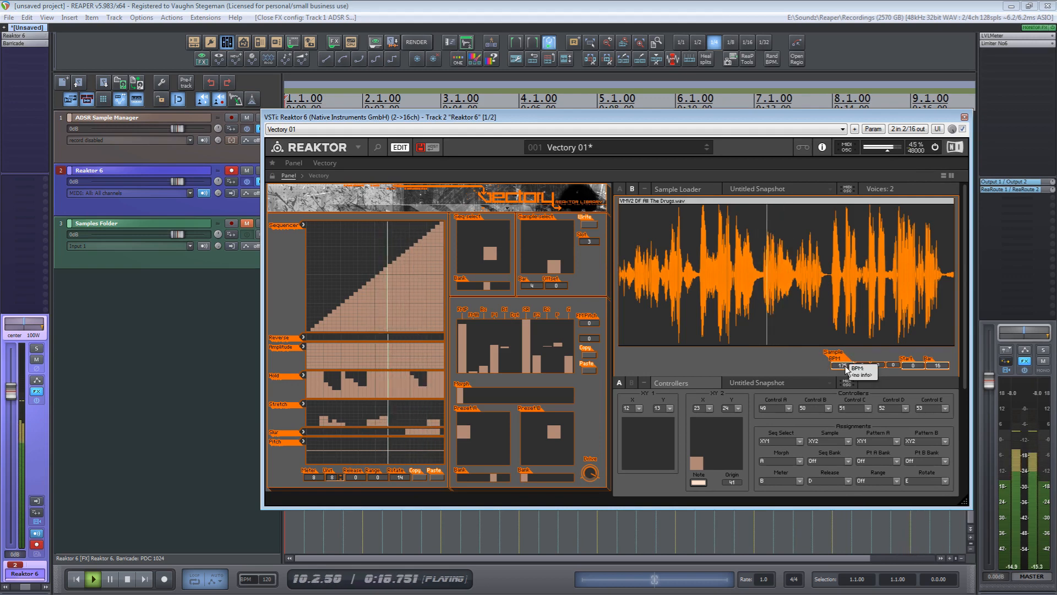
click(122, 569)
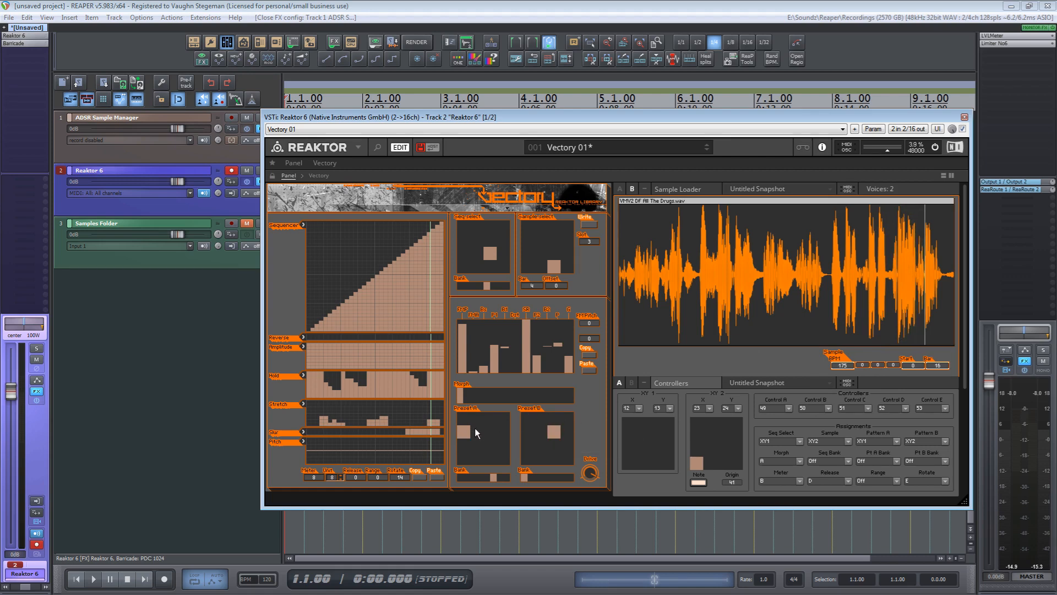
Move Vectory's Preset A selector to its lower-left slot and flatten most of the effect parameter bars
drag(464, 431, 463, 473)
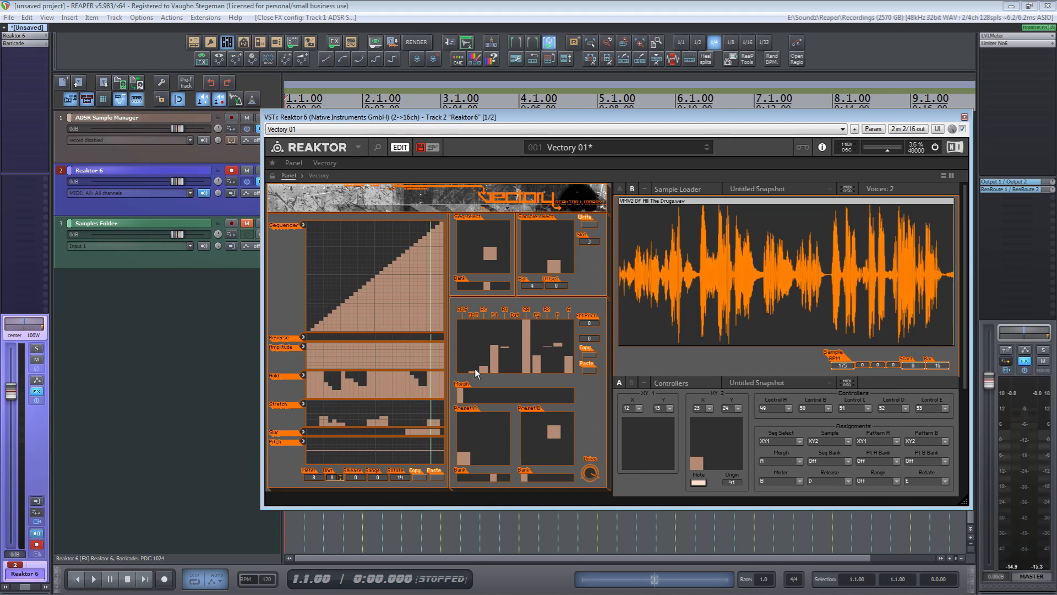
mouse_move(473, 373)
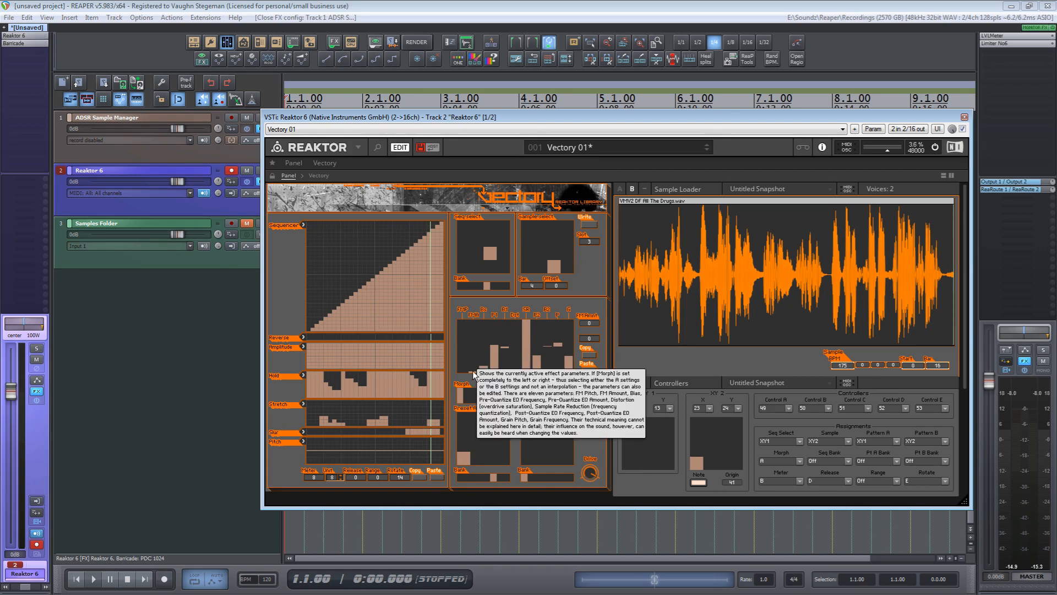
drag(475, 374, 471, 366)
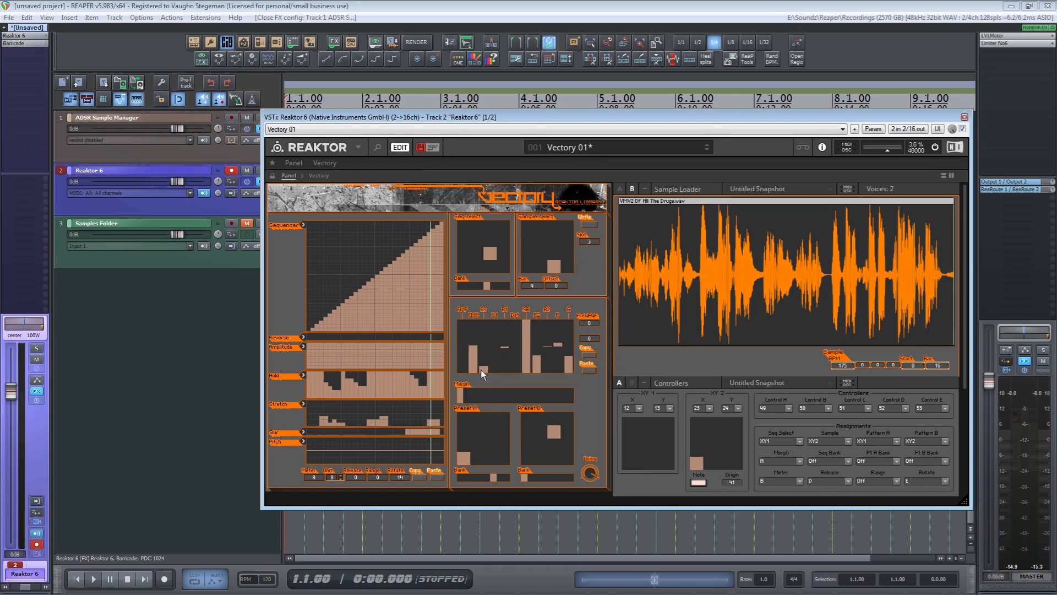
click(482, 370)
click(506, 346)
click(540, 356)
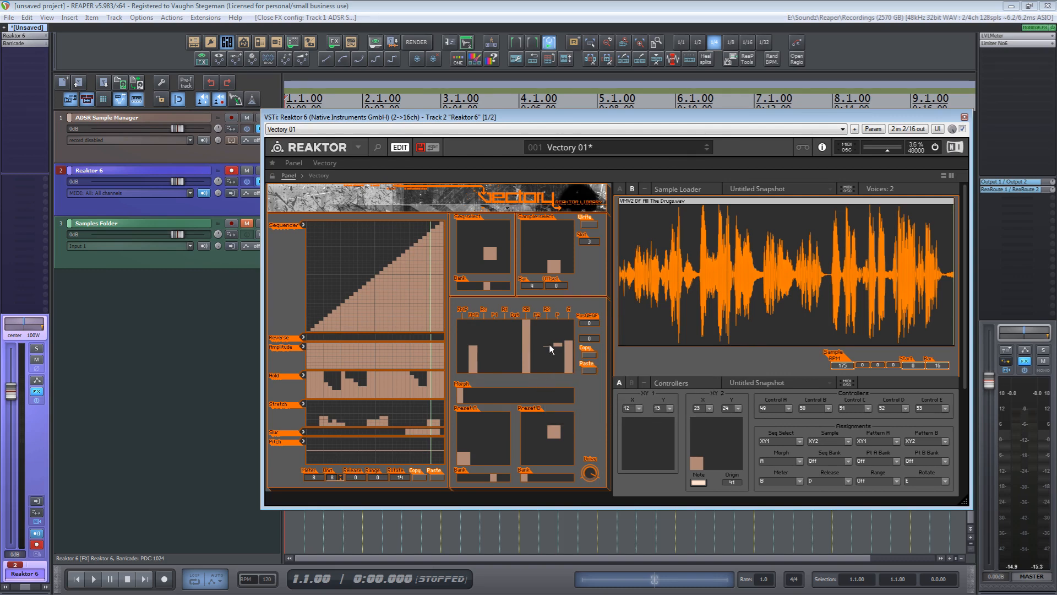
click(558, 345)
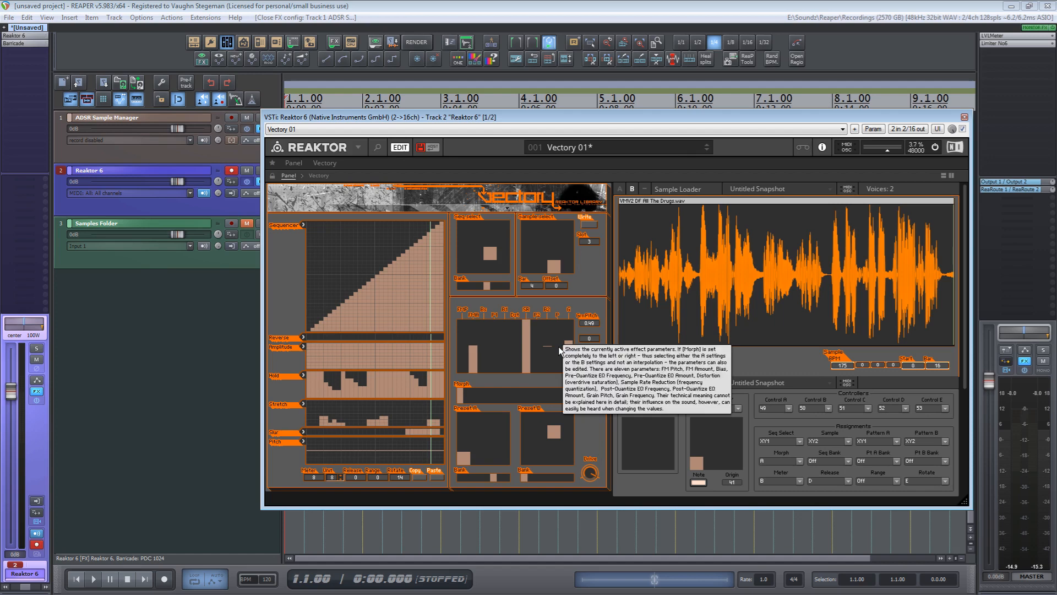
During playback, zero most effect parameters, set sample rate reduction to 1 and grain frequency to 0.52, and stop the project
key(space)
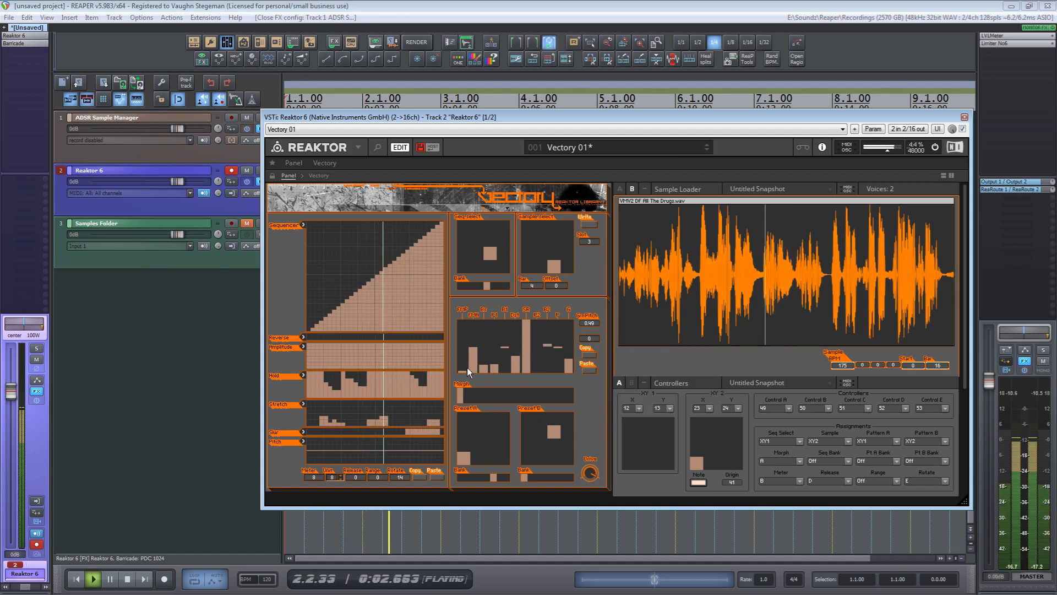
mouse_move(473, 355)
mouse_down()
mouse_move(473, 396)
mouse_move(465, 383)
mouse_move(520, 381)
mouse_up()
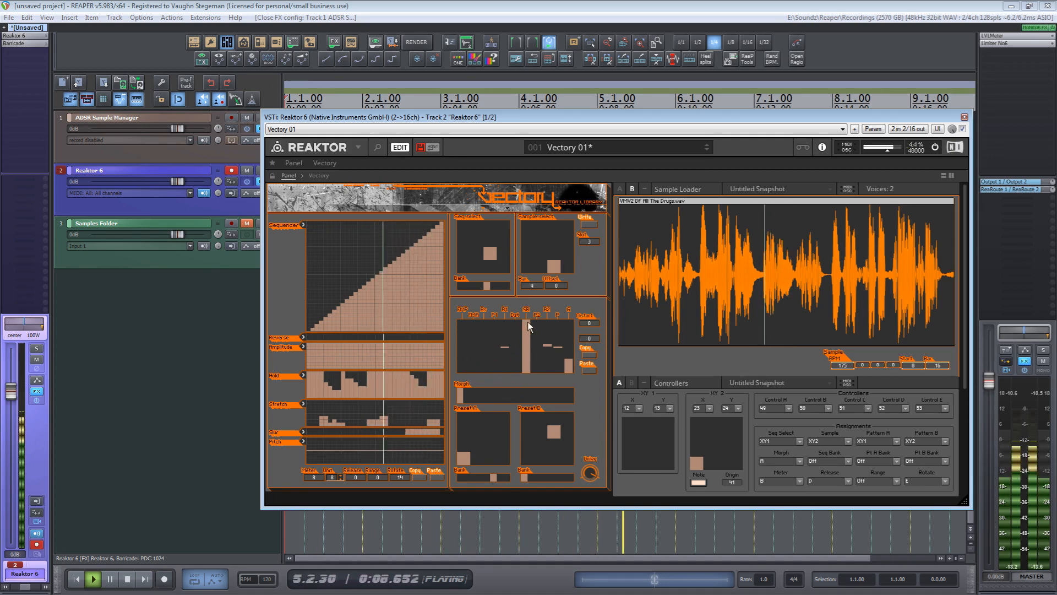
mouse_move(527, 322)
mouse_down()
mouse_move(523, 386)
mouse_move(529, 319)
mouse_up()
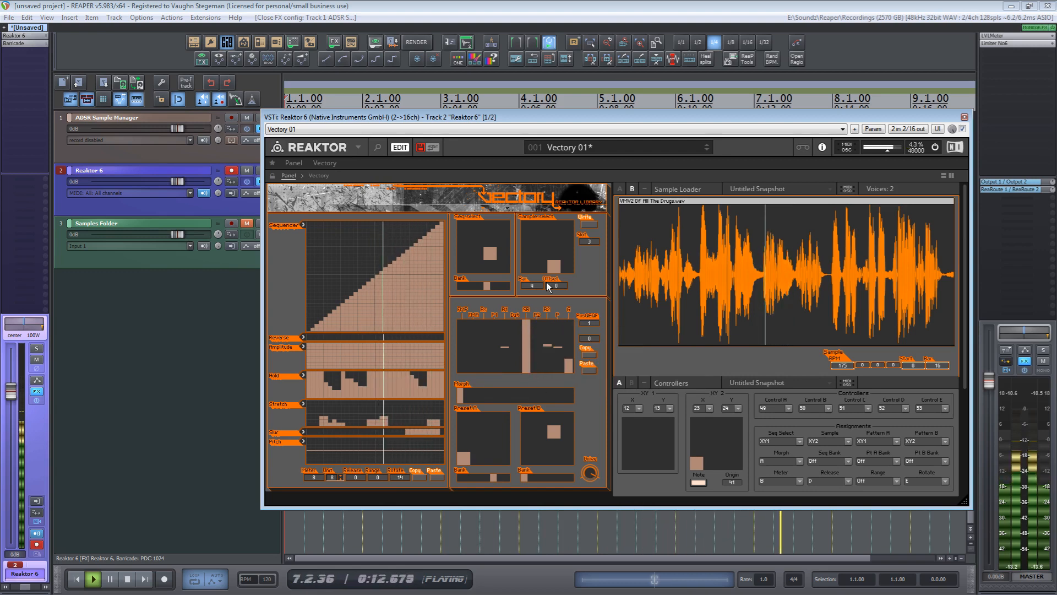
drag(573, 362, 567, 343)
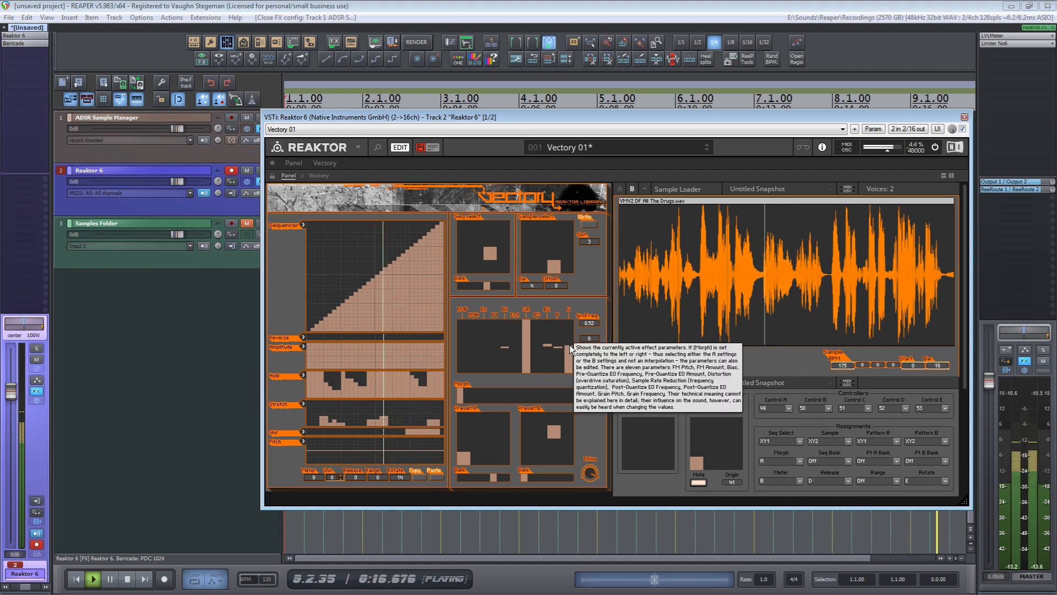
drag(547, 343, 541, 345)
drag(538, 363, 538, 374)
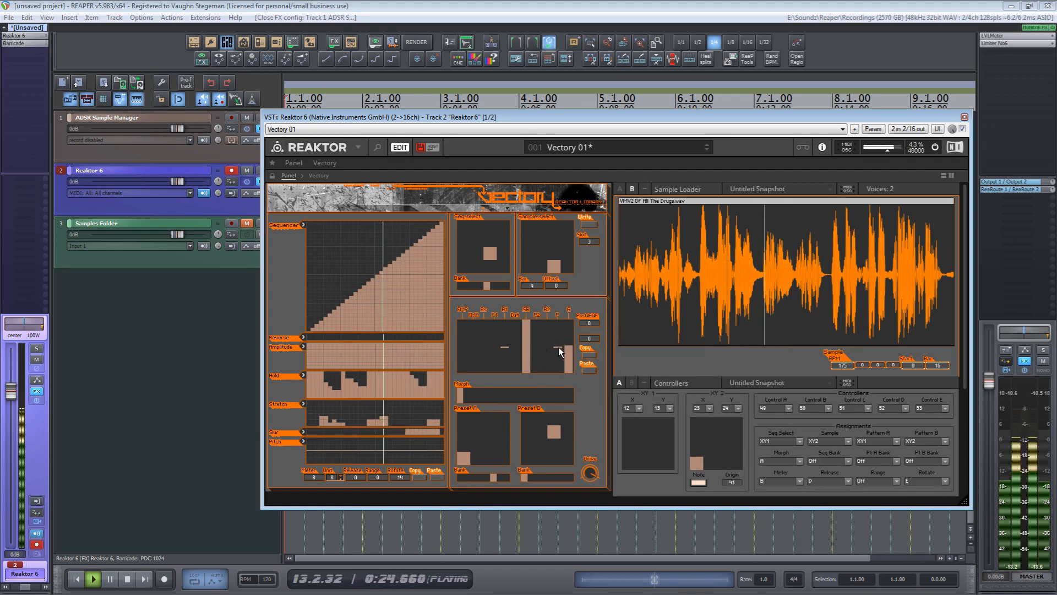
mouse_move(559, 349)
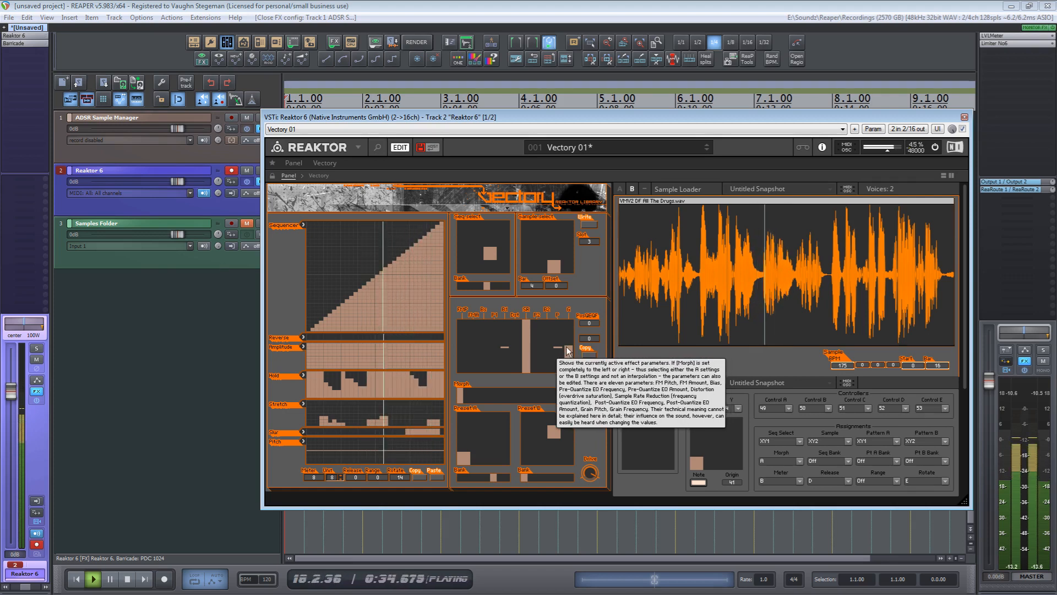
key(space)
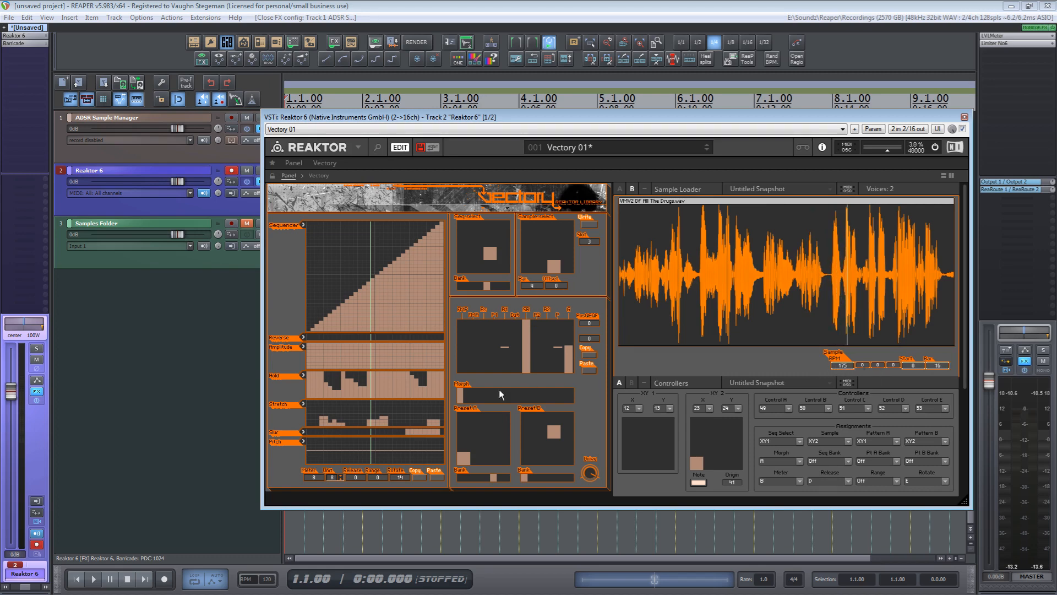
Set the sequencer's Meter to 16 and, during playback, its Rotate offset to 0, and stop the project
click(311, 477)
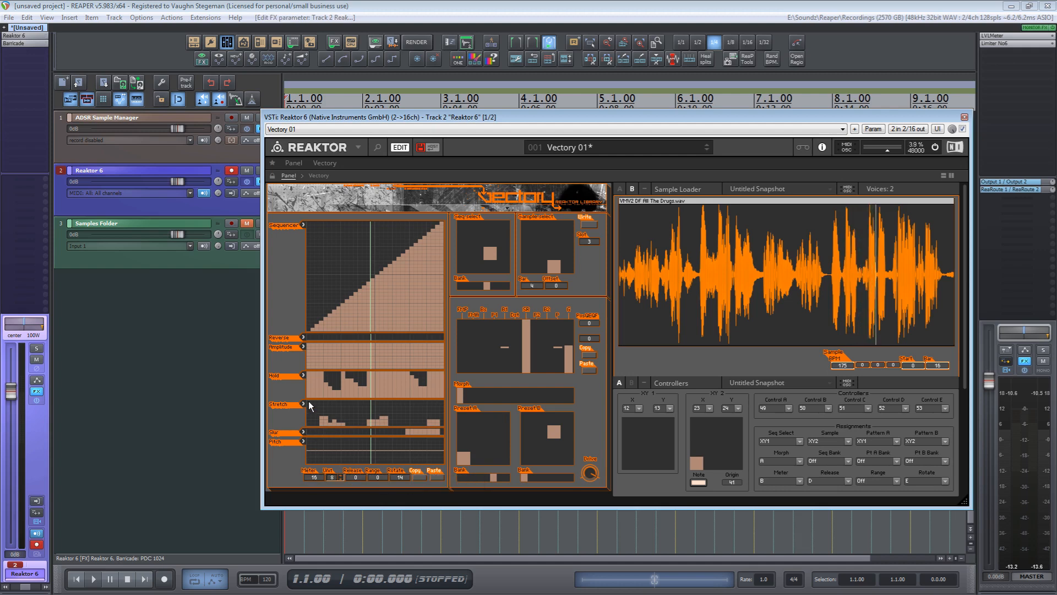
key(space)
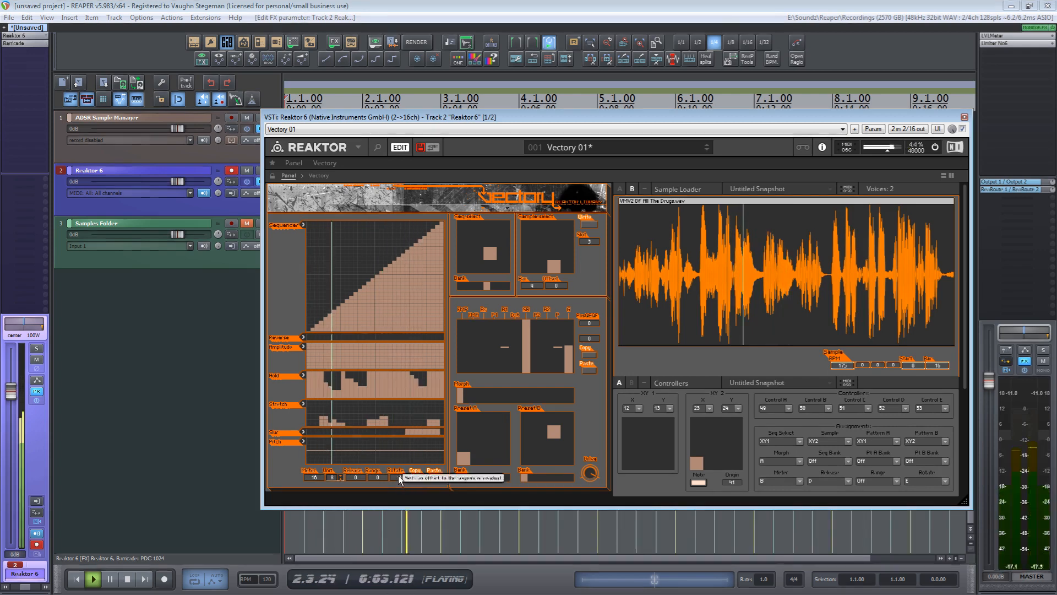
drag(399, 475, 397, 477)
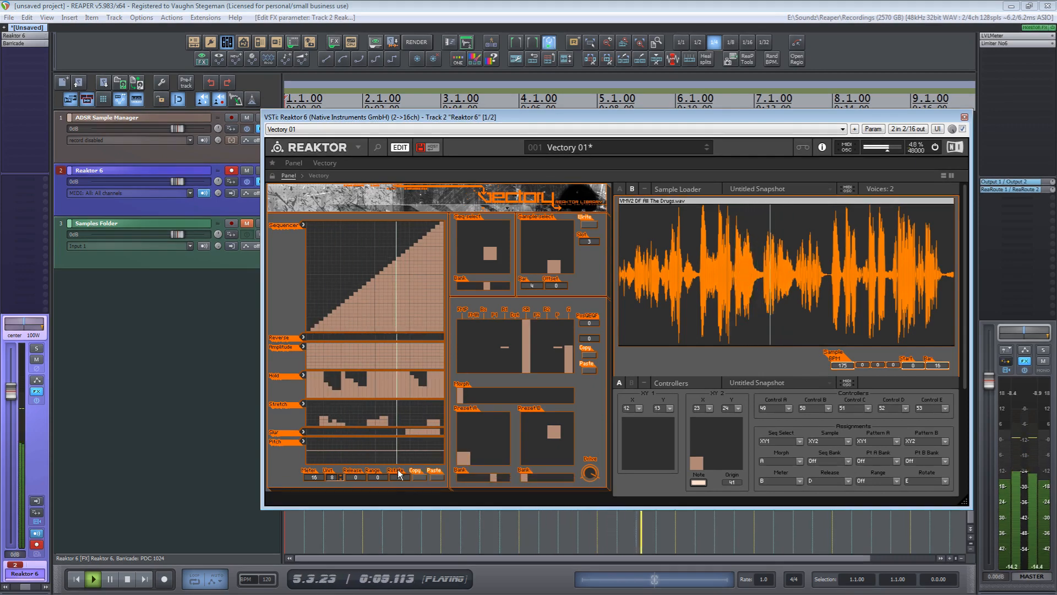
drag(401, 476, 407, 557)
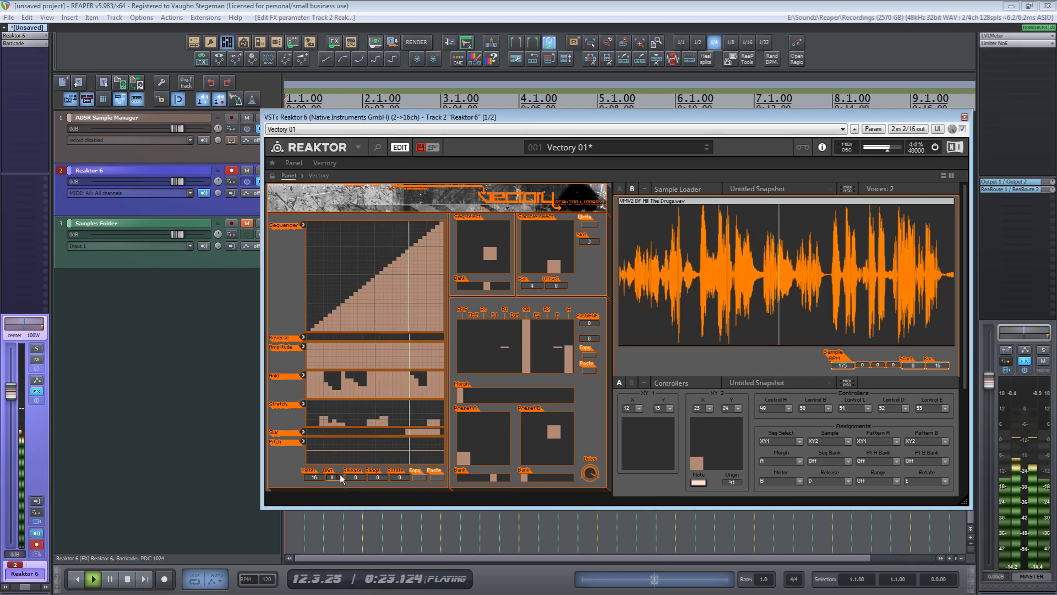
key(space)
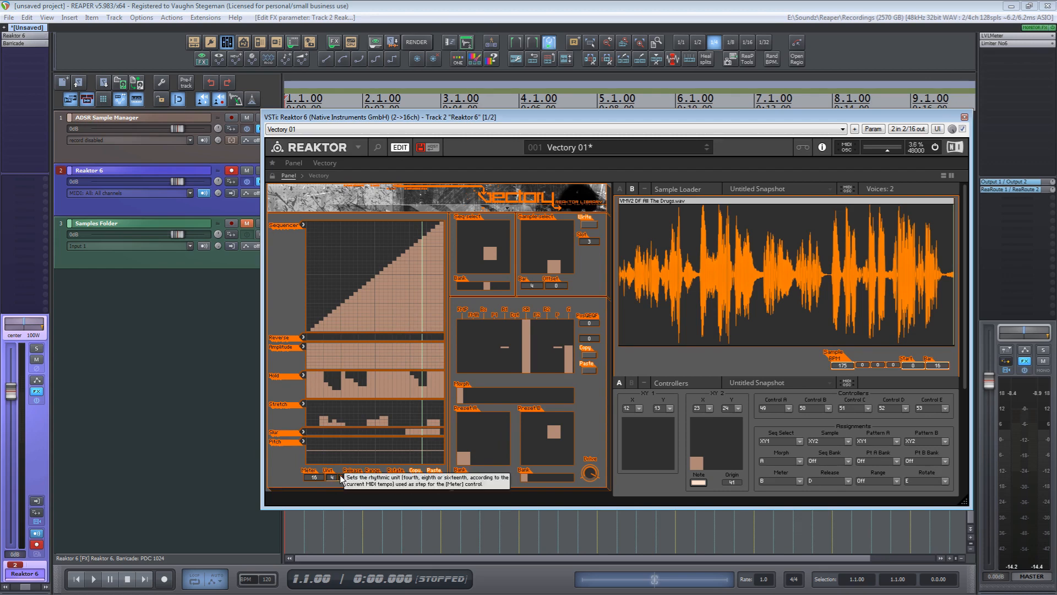
Play the project and compare rhythmic Unit values for the sequencer, including 16 and 4, finishing on 8
drag(341, 478, 339, 435)
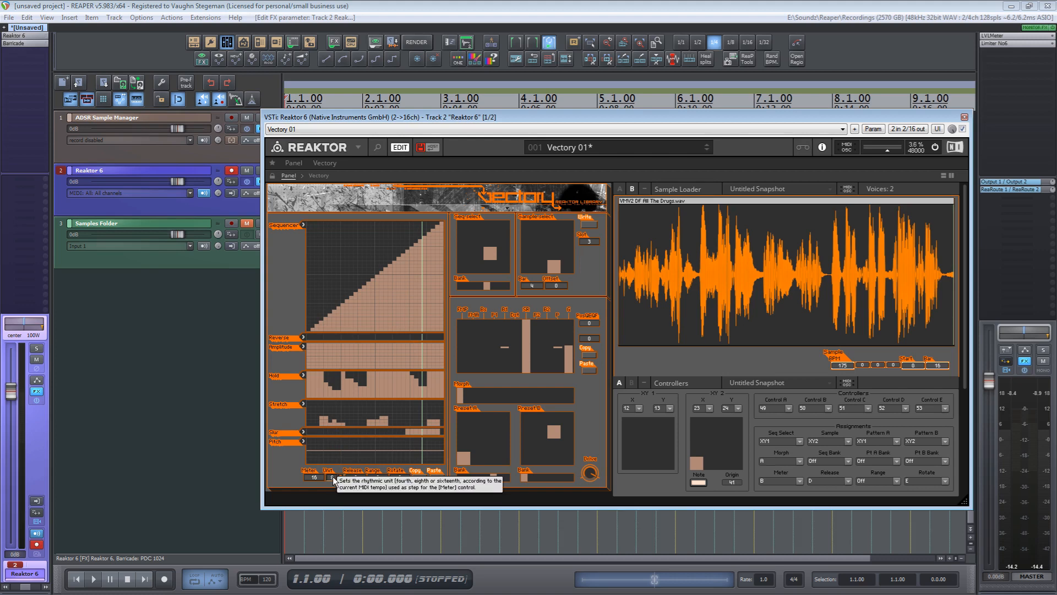
key(space)
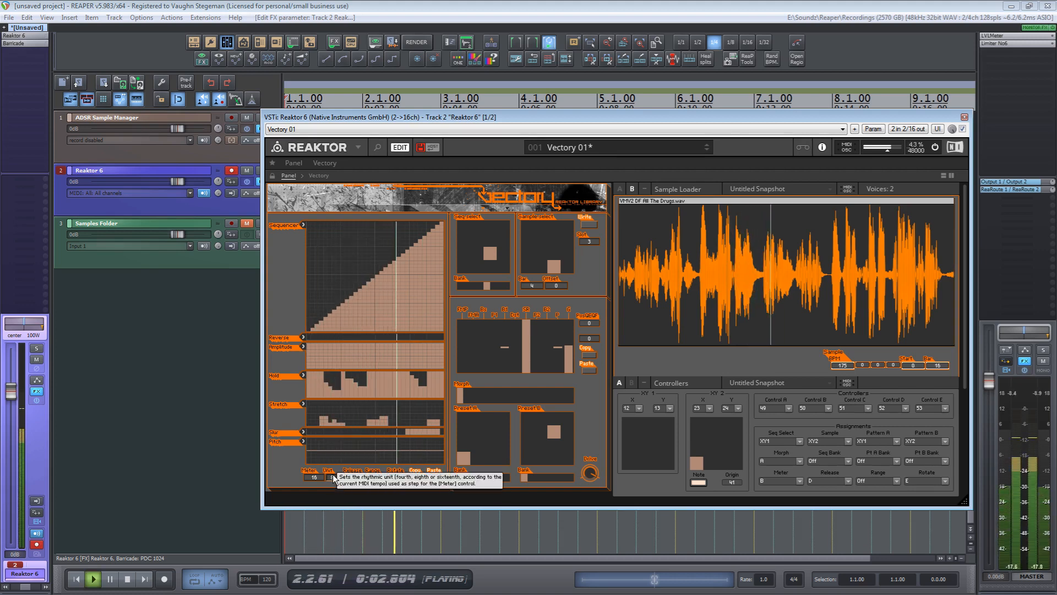
drag(333, 478, 341, 443)
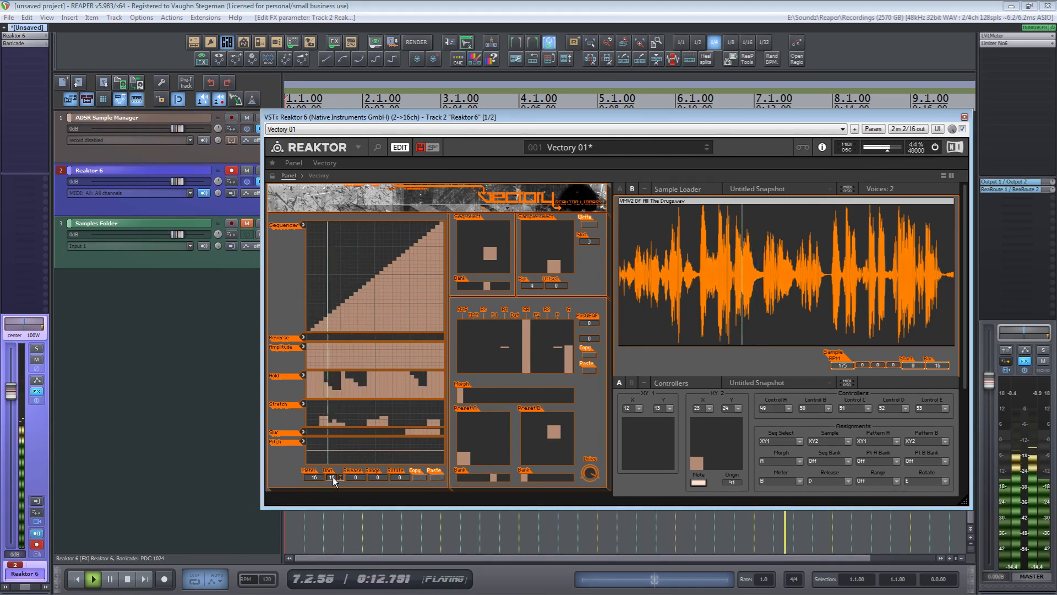
drag(333, 479, 334, 481)
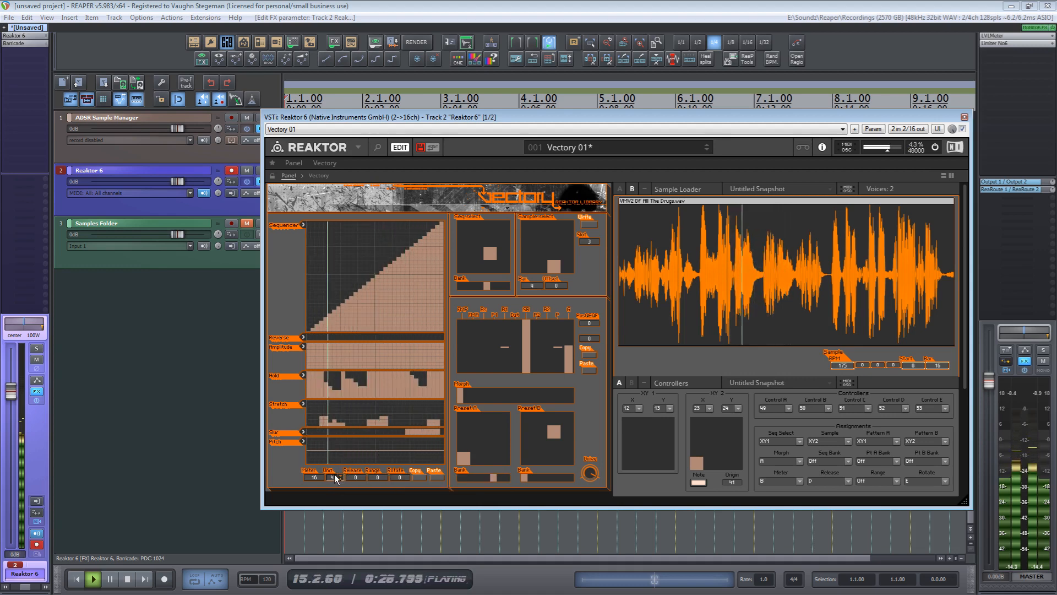
drag(336, 475, 336, 470)
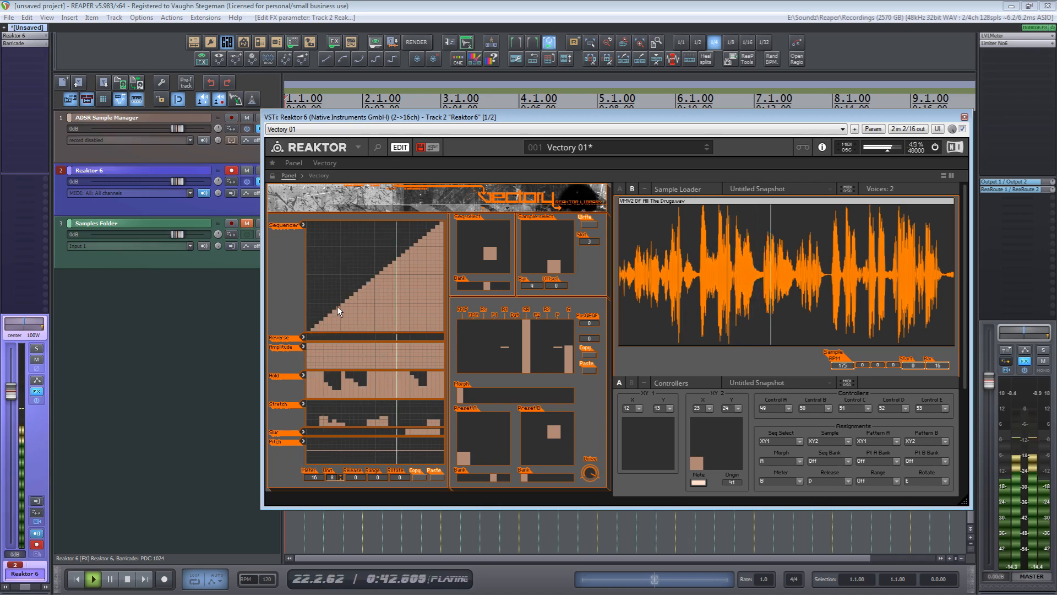
Choose the lower-left sequence in the Seq Select pad and redraw its sequencer steps as an even rising staircase
mouse_move(337, 306)
mouse_down()
mouse_move(338, 335)
mouse_move(352, 219)
mouse_move(352, 294)
mouse_move(344, 290)
mouse_move(340, 305)
mouse_up()
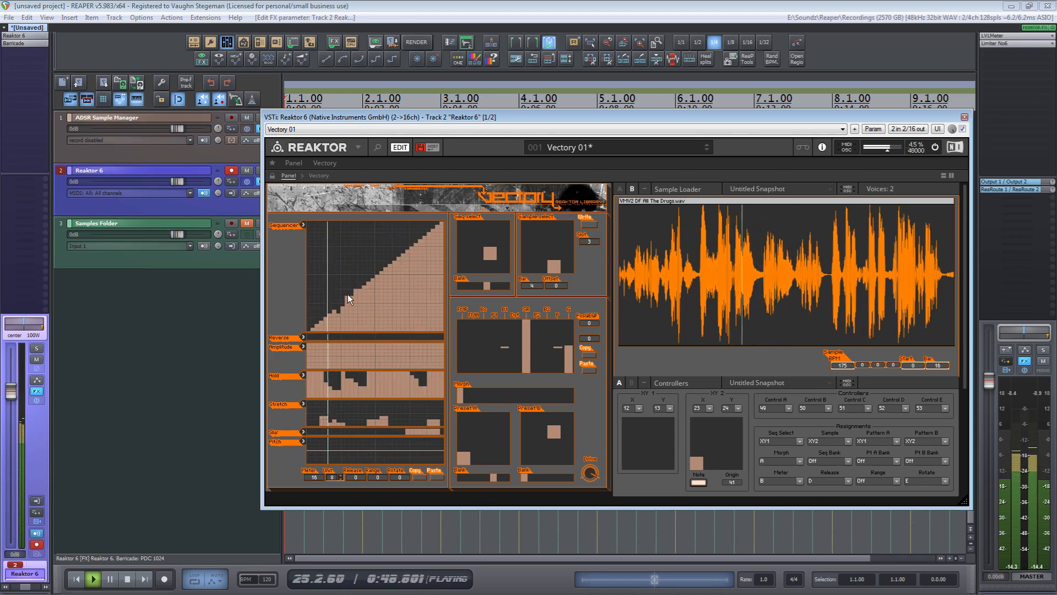
click(467, 265)
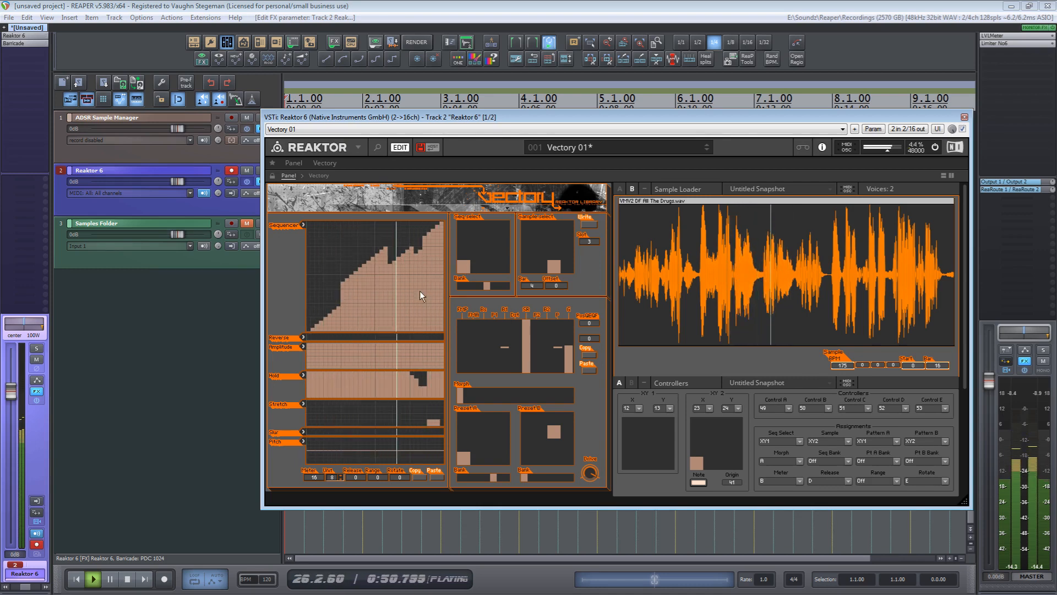
drag(311, 329, 450, 217)
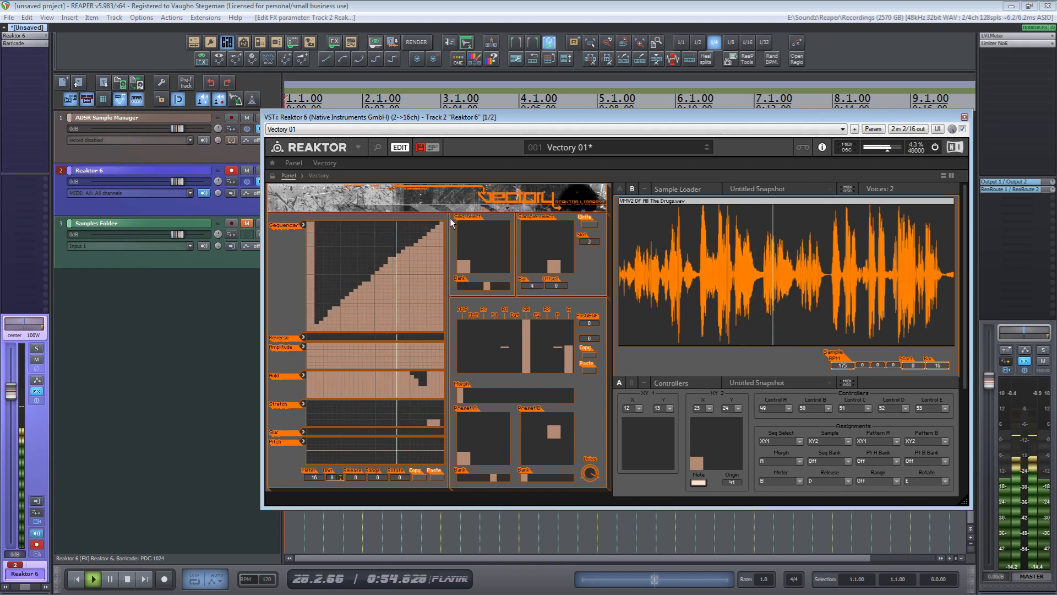
click(312, 326)
click(312, 326)
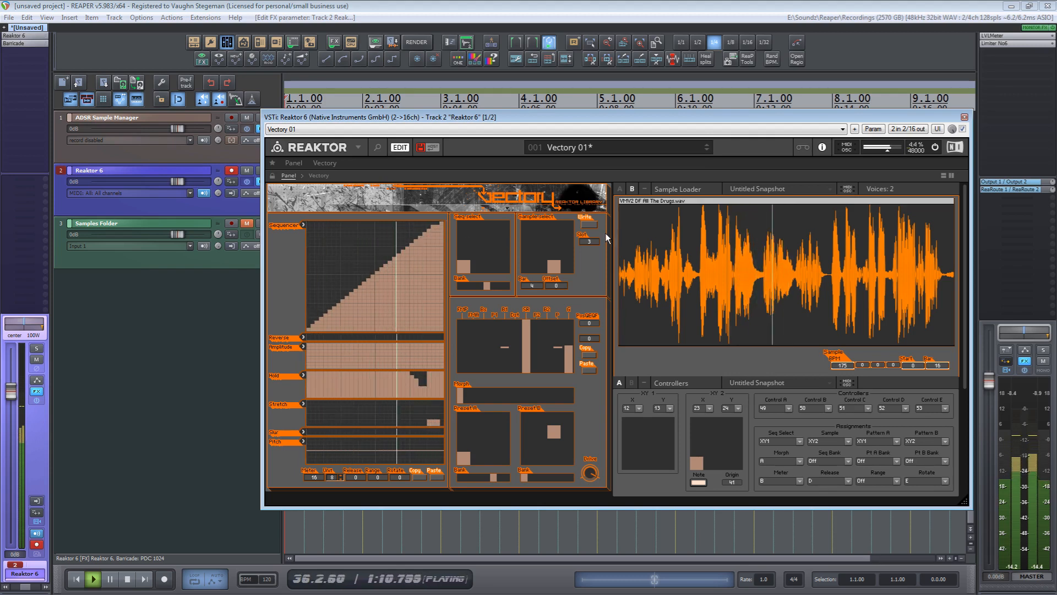
Try slower sample BPM values for the vocal loop during playback, including 92 and 85, ending on 116
mouse_move(842, 365)
mouse_down()
mouse_move(852, 395)
mouse_move(847, 374)
mouse_up()
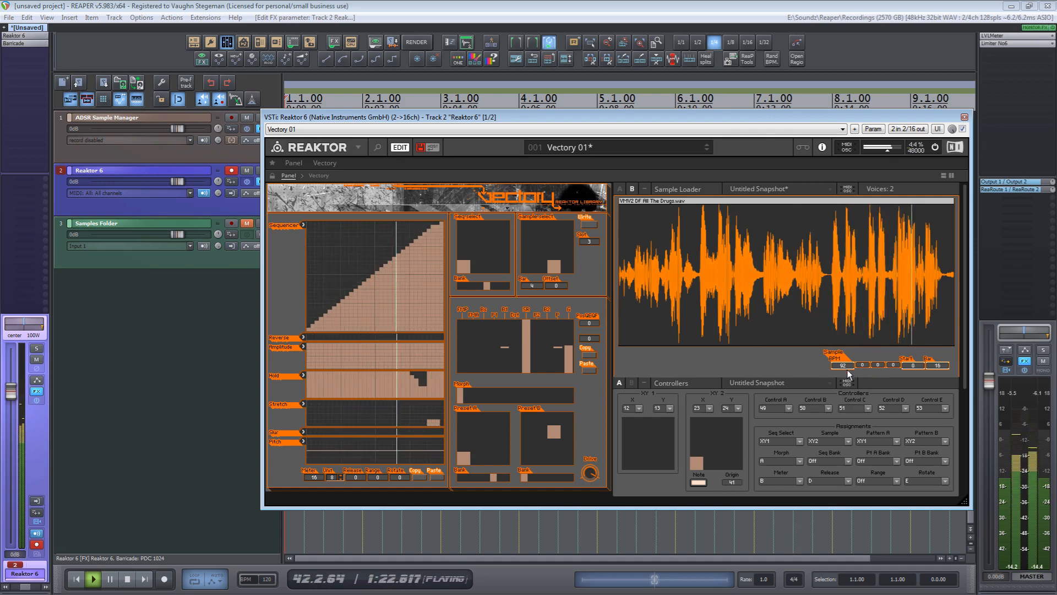
drag(844, 365, 846, 380)
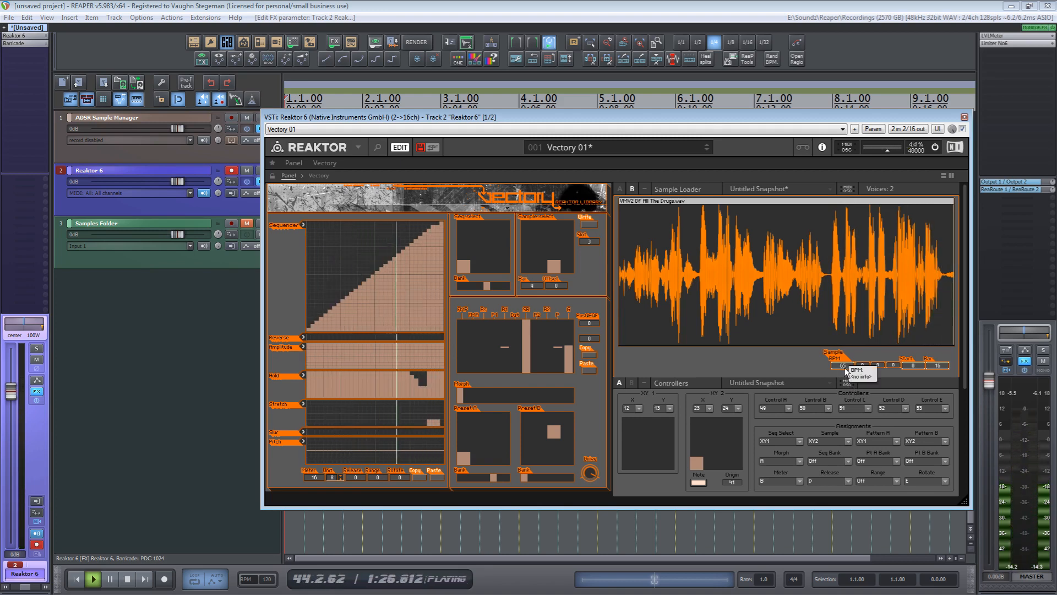
drag(846, 367, 846, 348)
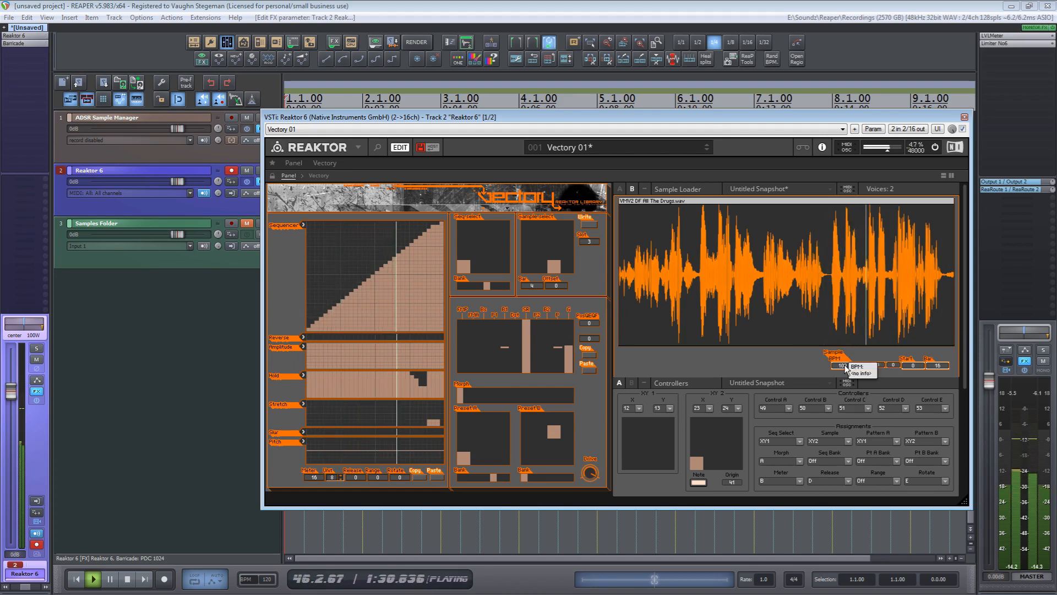
drag(845, 366, 845, 363)
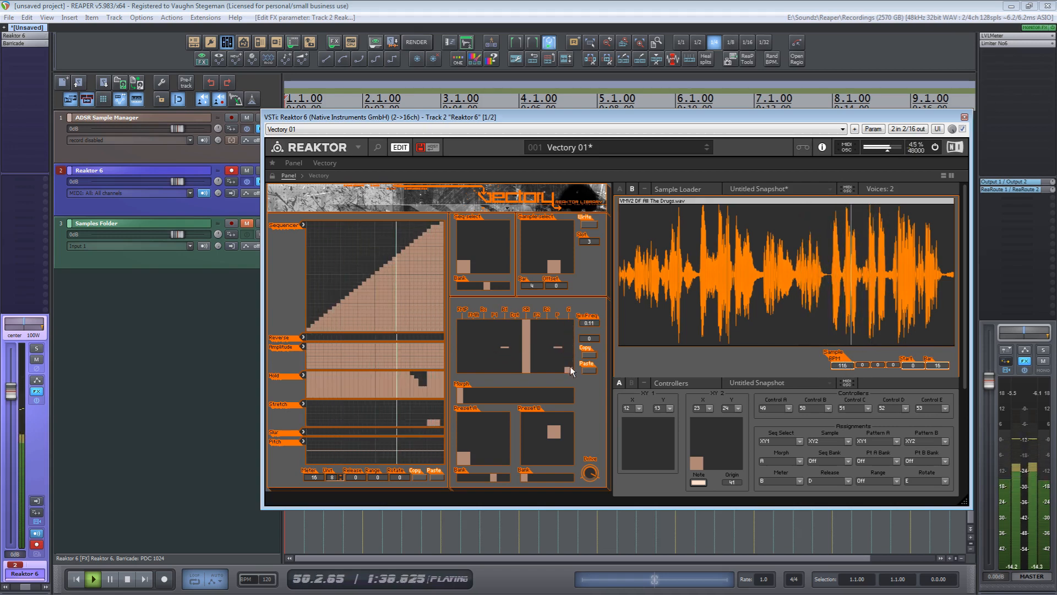
Raise the grain frequency bar to about the middle, reset FM Amount to 0, and set FM Pitch to 0.49
drag(567, 368, 566, 344)
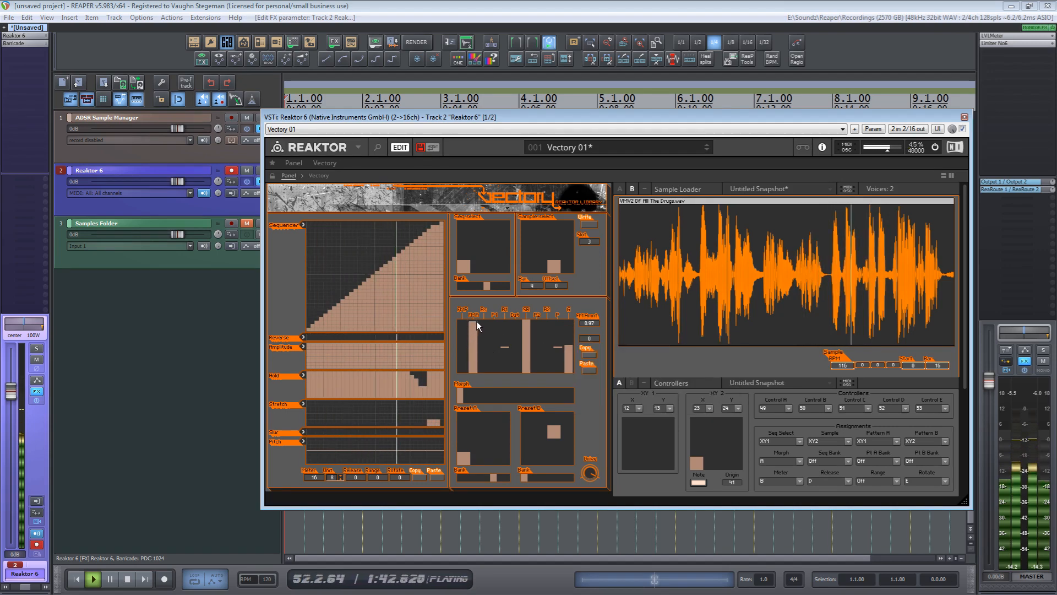
click(475, 357)
click(461, 347)
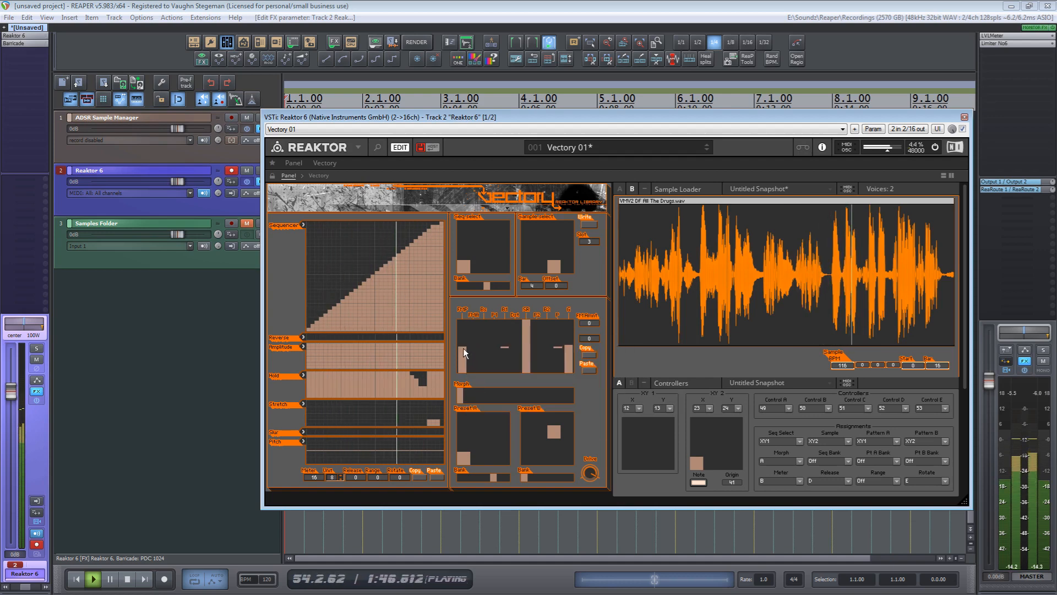
click(461, 345)
mouse_move(461, 346)
mouse_down()
mouse_move(464, 313)
mouse_move(464, 347)
mouse_up()
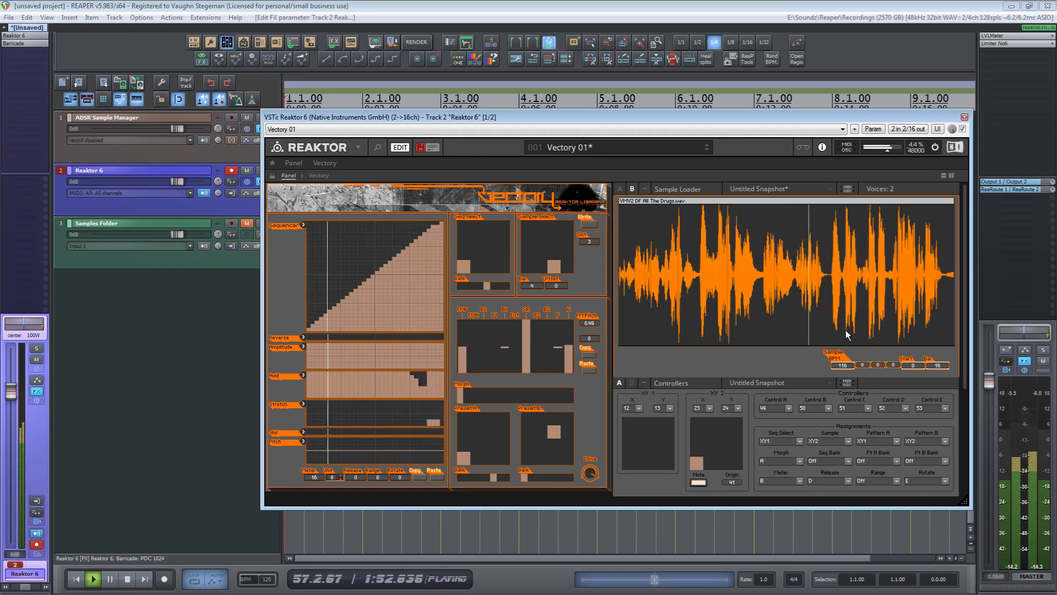
Set the Sample Loader's sample BPM to 111 and stop playback
mouse_move(845, 365)
mouse_down()
mouse_move(843, 373)
mouse_move(849, 365)
mouse_up()
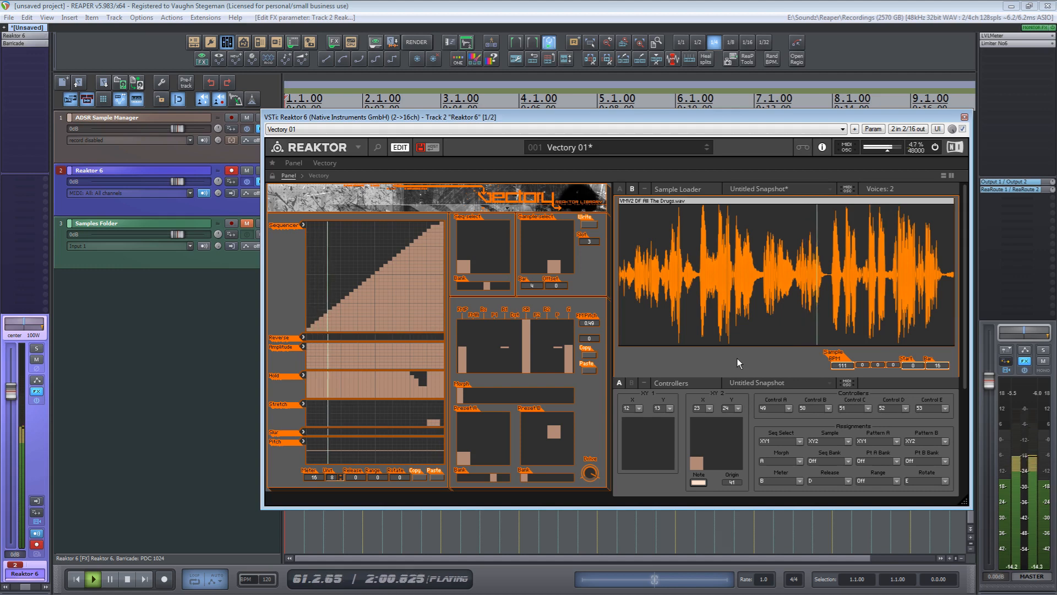
key(space)
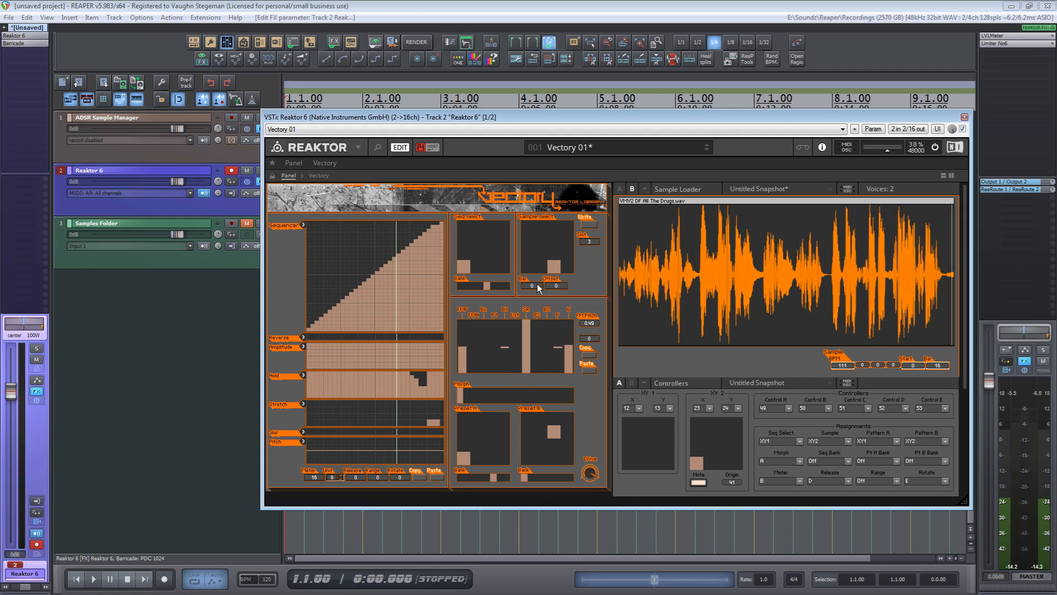
During playback, try a higher Bar start value for sample slot 3 and return it to 0
key(space)
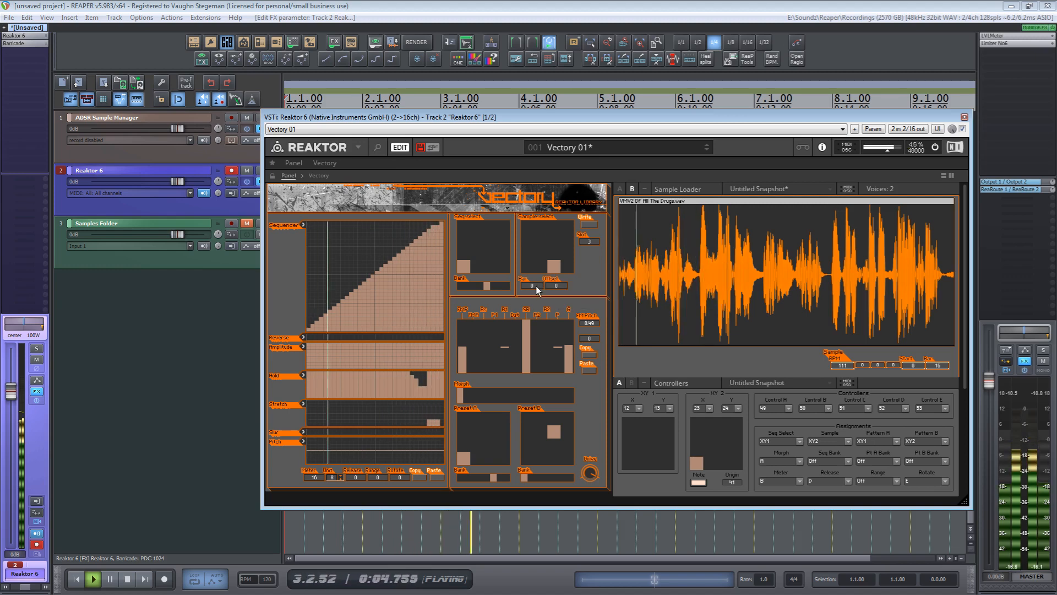
drag(537, 286, 538, 284)
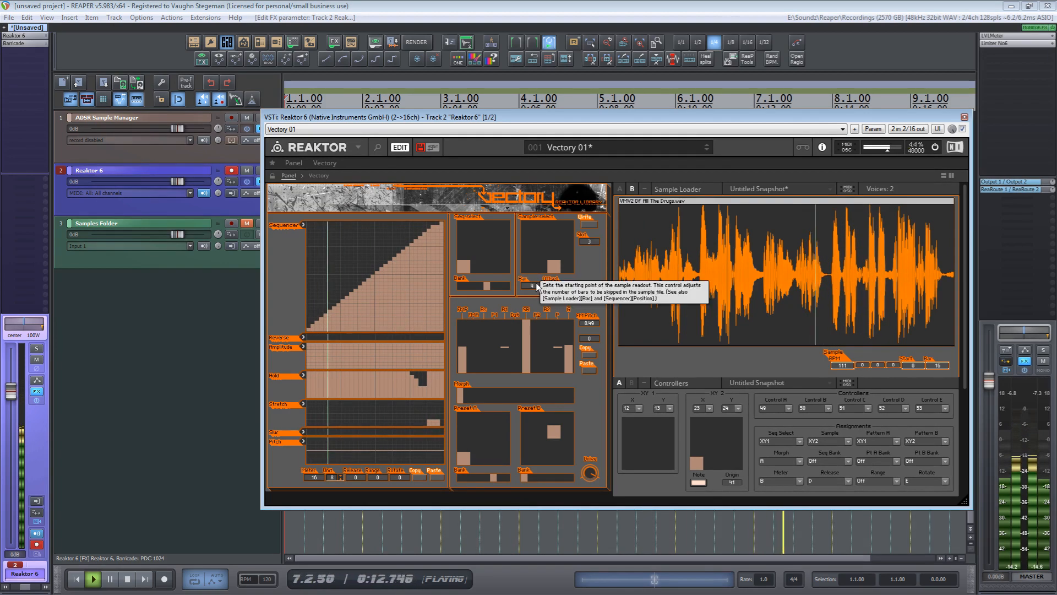
drag(536, 283, 537, 308)
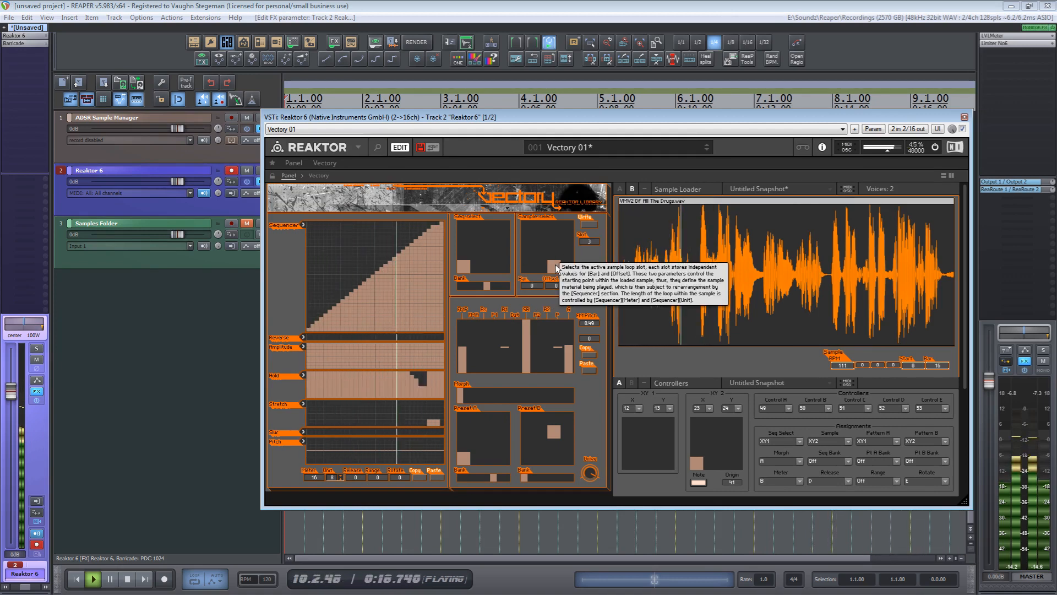
Select sample slot 1, set its Bar start value to 0, and stop playback
click(527, 269)
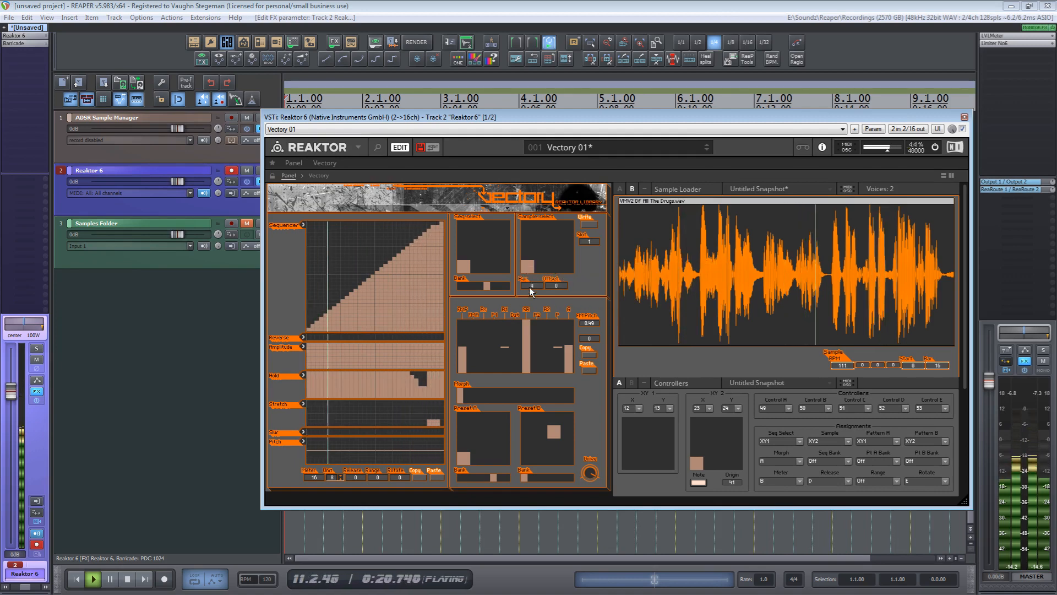
drag(531, 284, 533, 316)
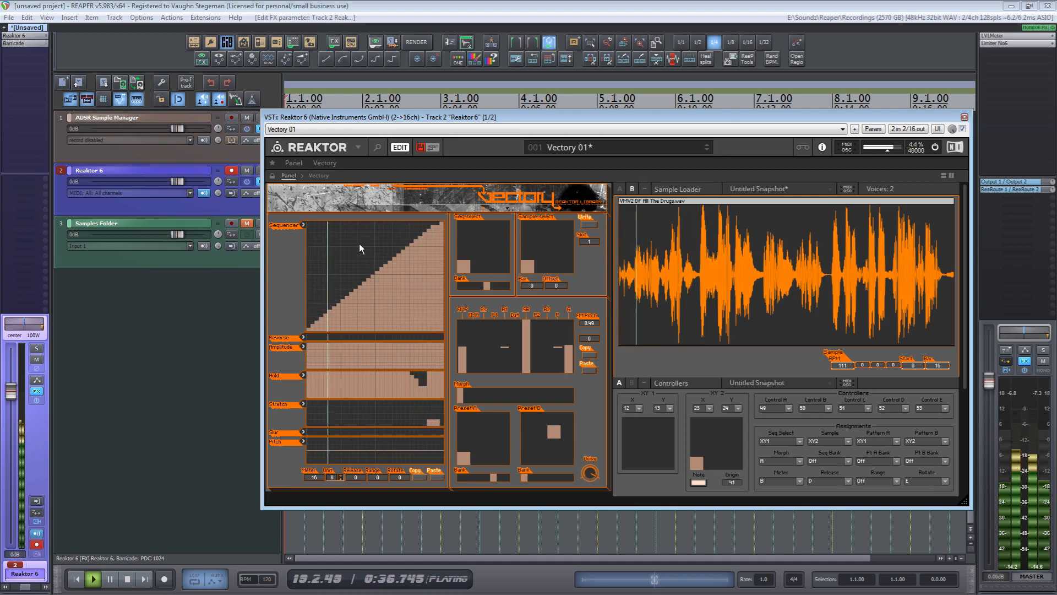
key(space)
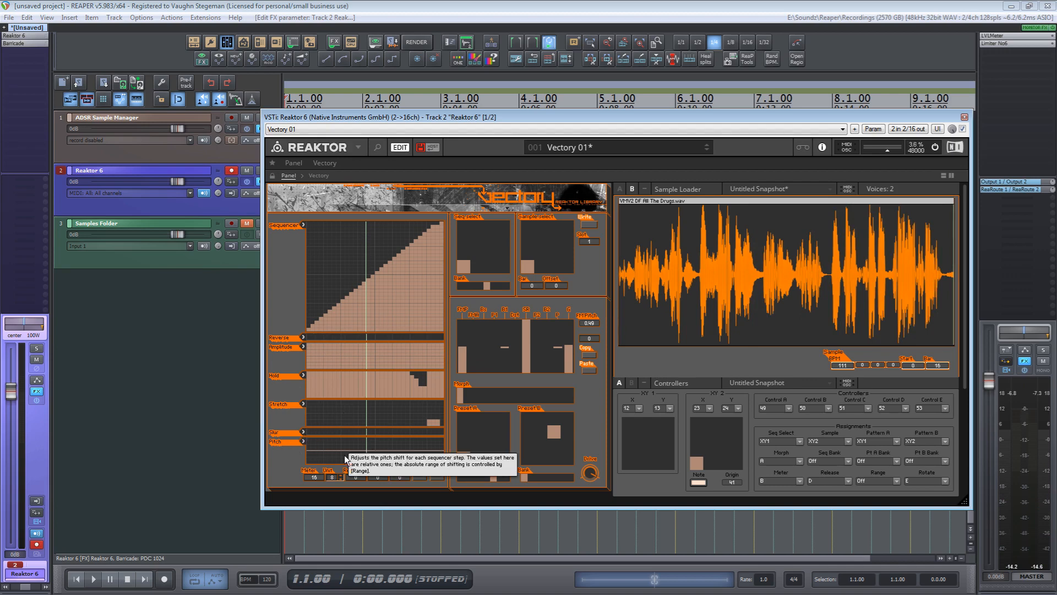
Audition the bottom-row Seq Select patterns during playback, ending on the second pattern of the row above
click(482, 269)
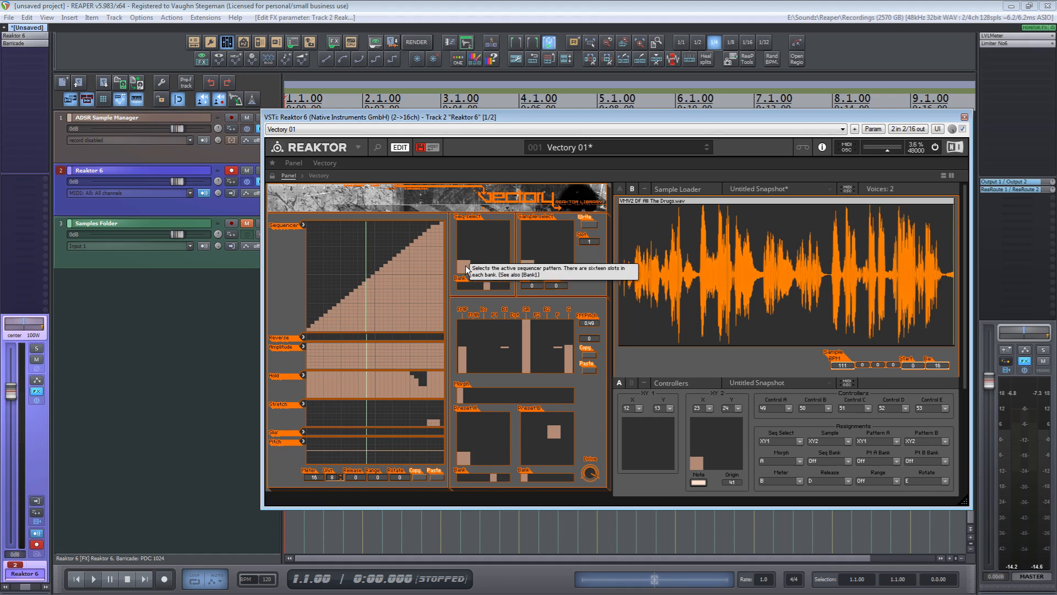
click(478, 268)
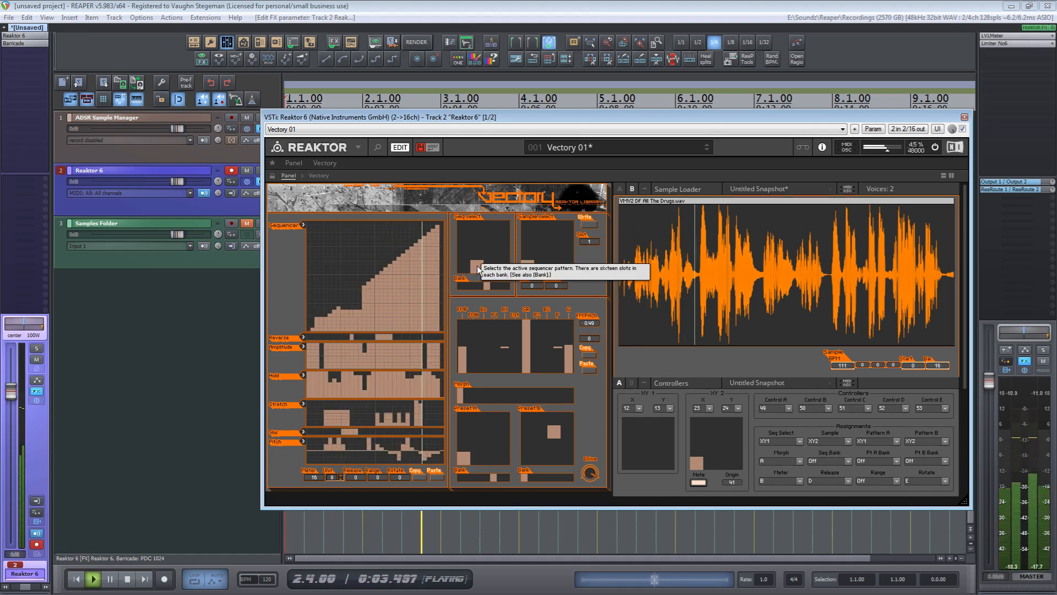
click(490, 268)
click(501, 268)
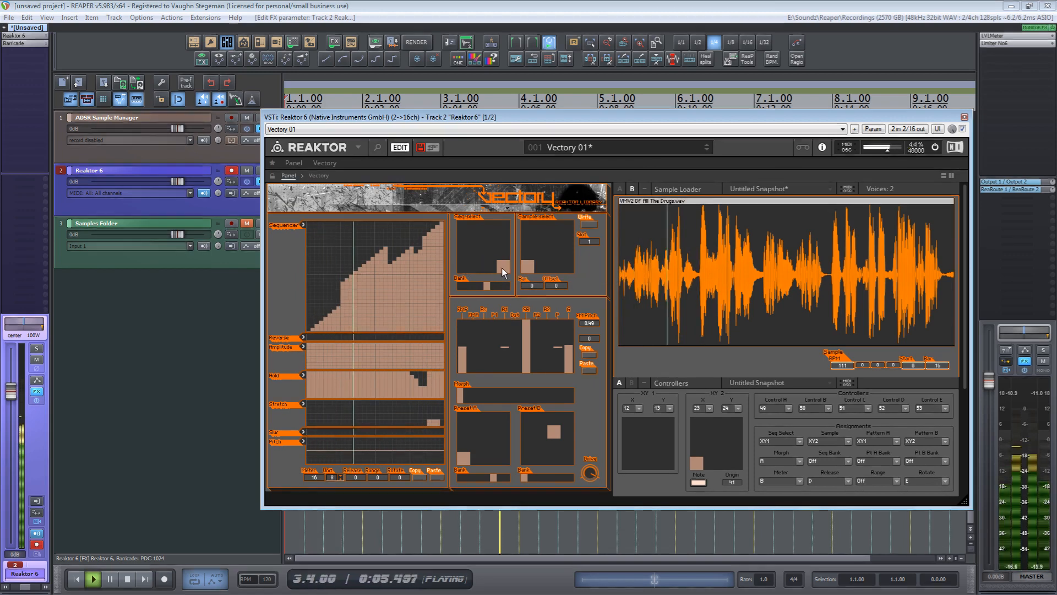
click(476, 253)
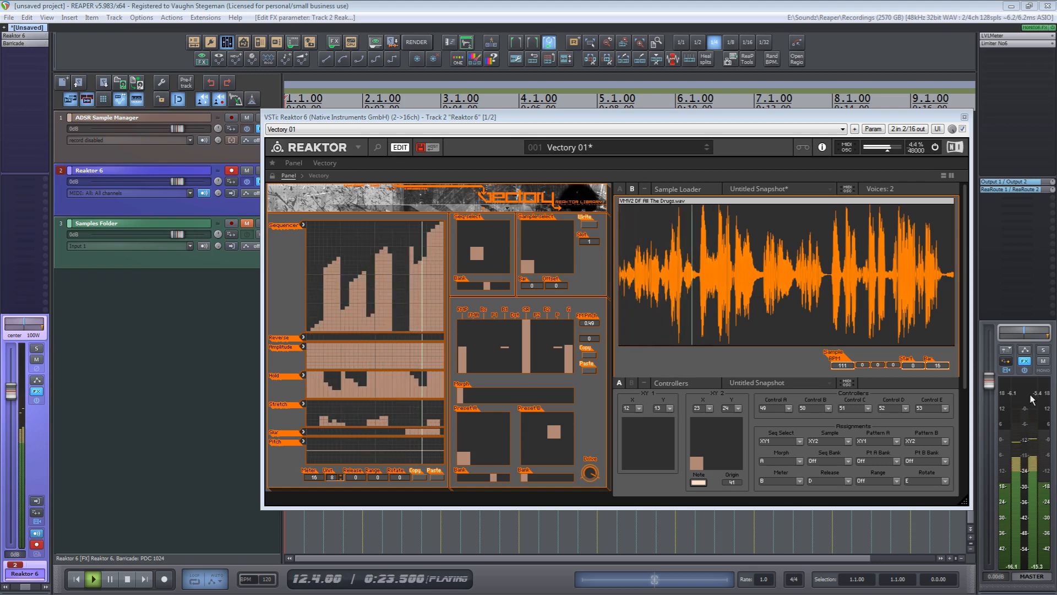
Try a lower master volume and reset the master fader to 0 dB
mouse_move(989, 380)
mouse_down()
mouse_move(990, 456)
mouse_move(989, 391)
mouse_up()
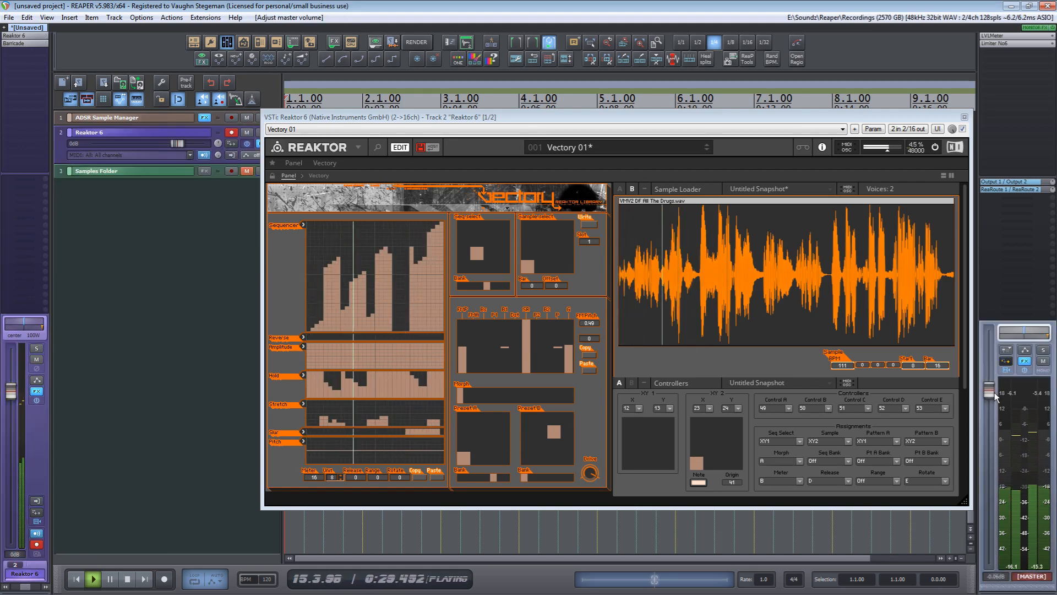
double_click(989, 390)
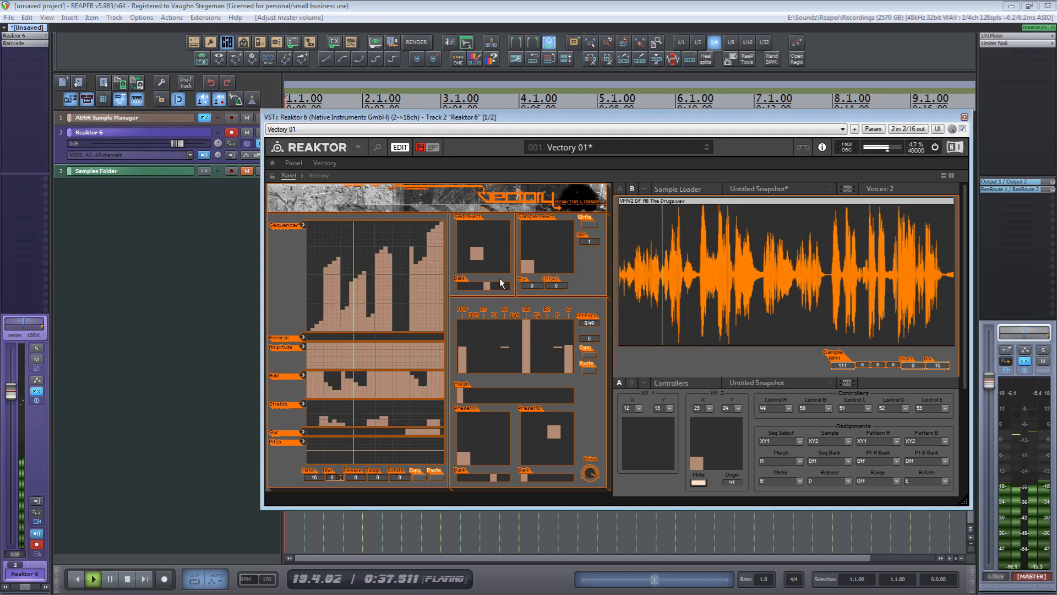
Audition three more Seq Select patterns, including the top-left one, ending on the third pattern of the second row from the bottom
click(492, 241)
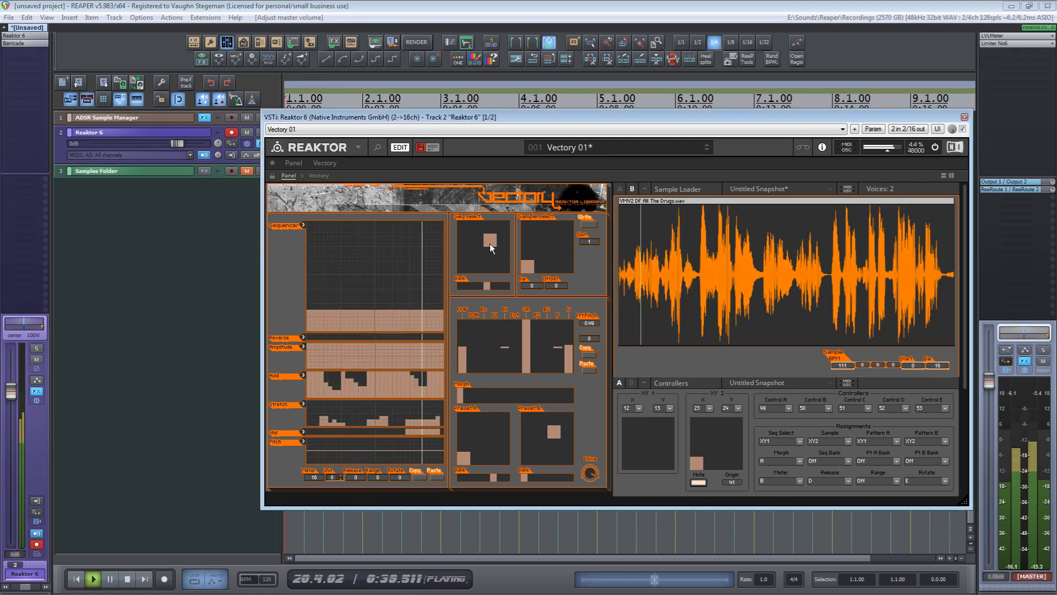
click(467, 227)
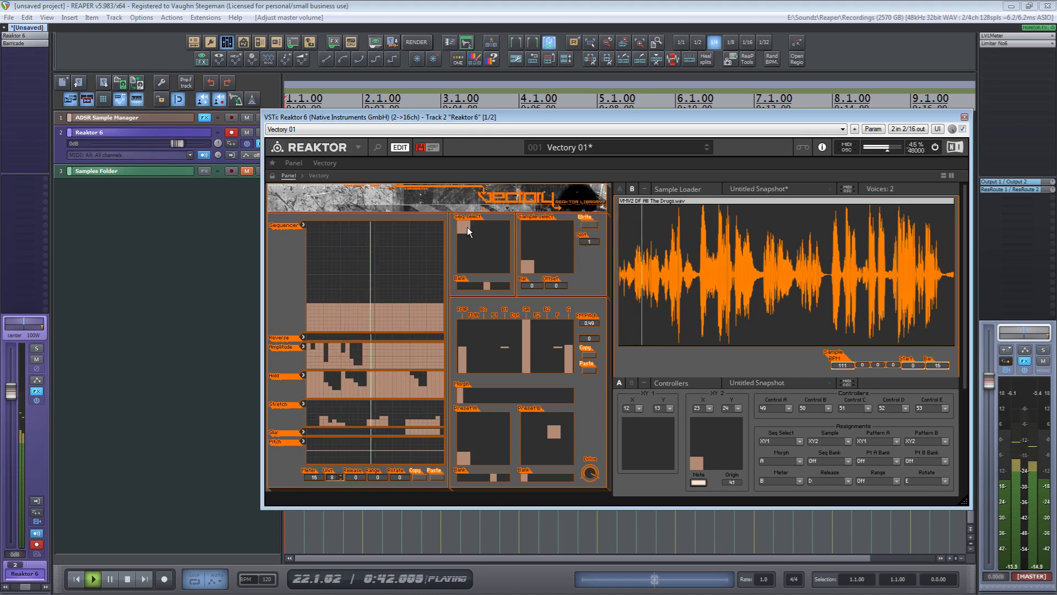
click(488, 254)
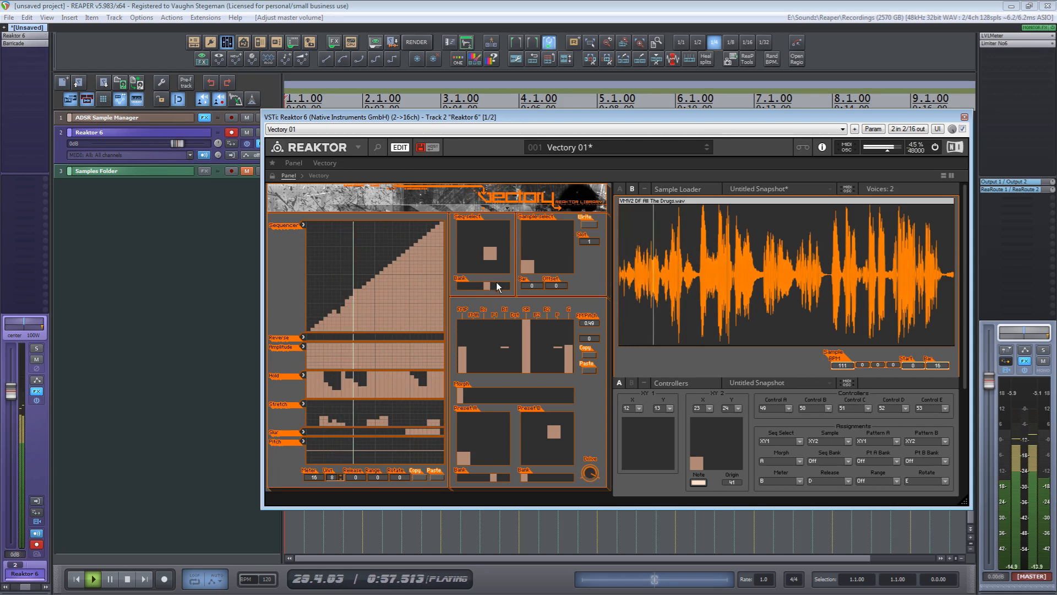
Select the lower-left pattern of the first sequence bank, clear its single Slur and Stretch steps, and stop playback
drag(488, 285, 461, 285)
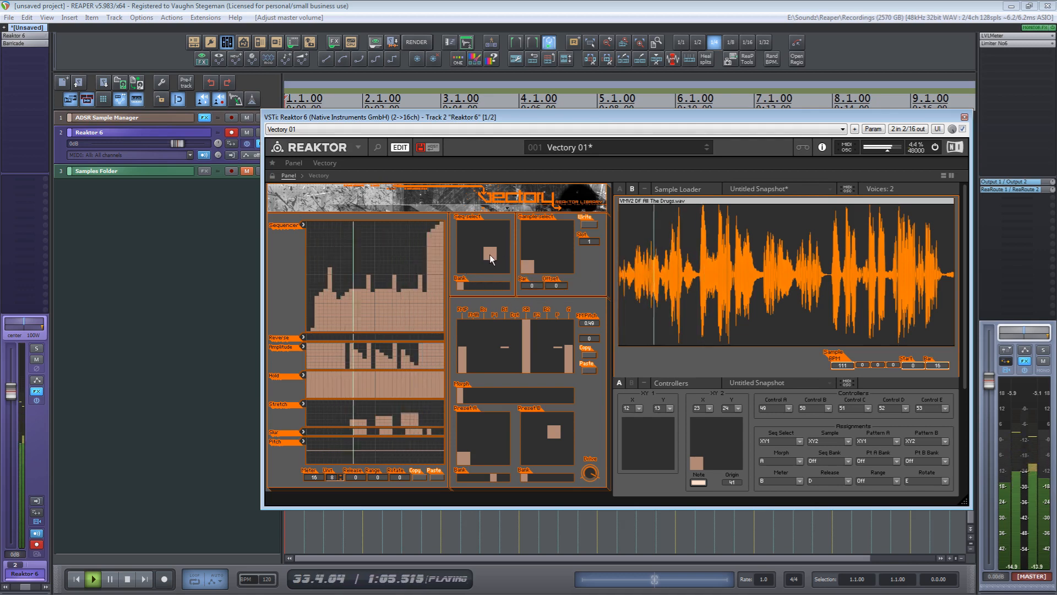
drag(490, 254, 483, 266)
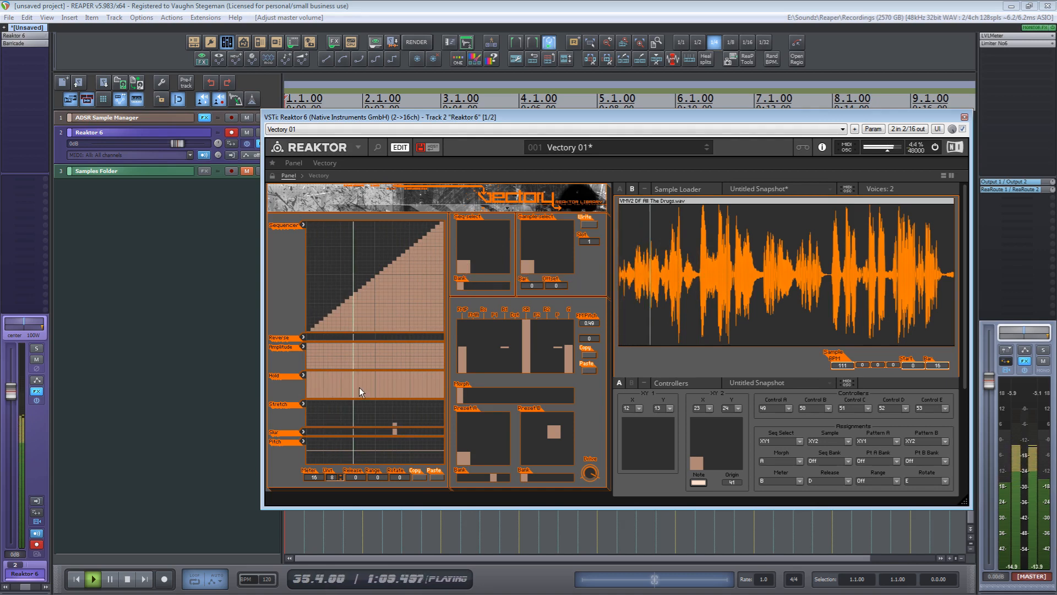
click(394, 431)
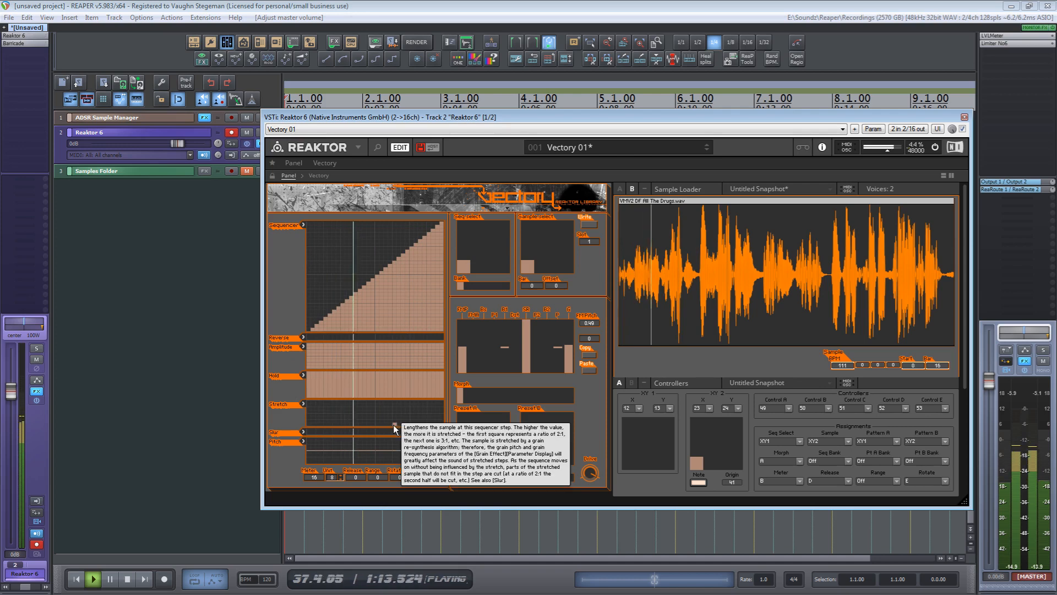
click(394, 425)
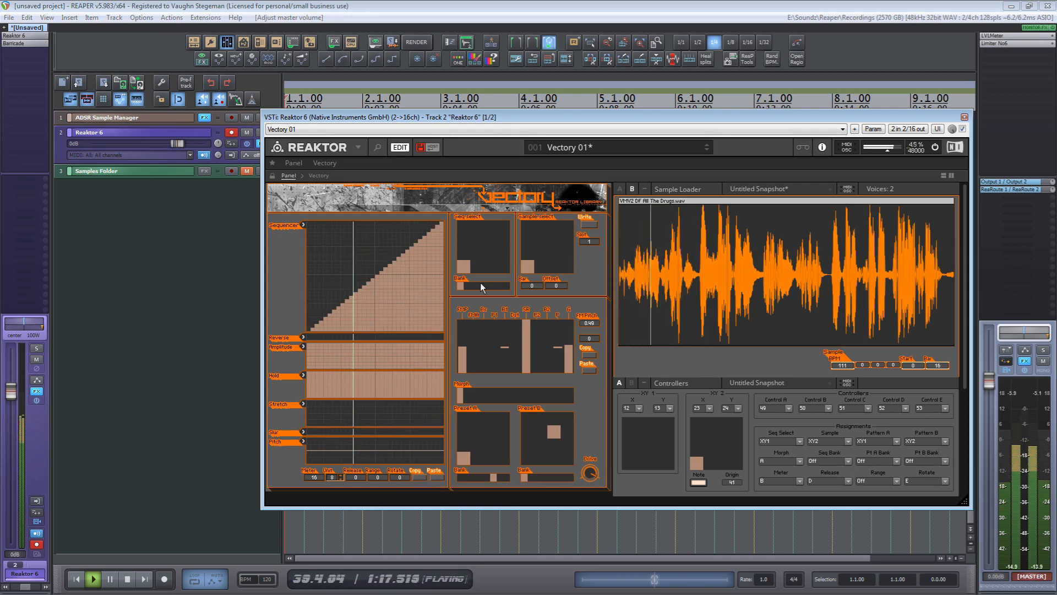
key(space)
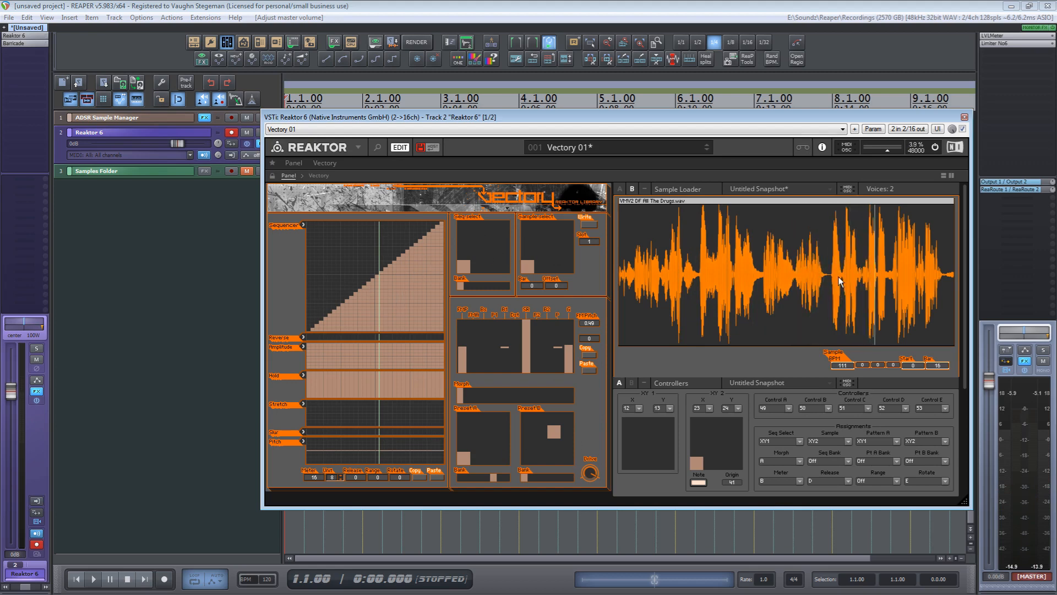
During playback, select the second bottom-row pattern in Seq Select and redraw its sequencer steps as irregular peaks and dips
mouse_move(368, 279)
mouse_move(378, 283)
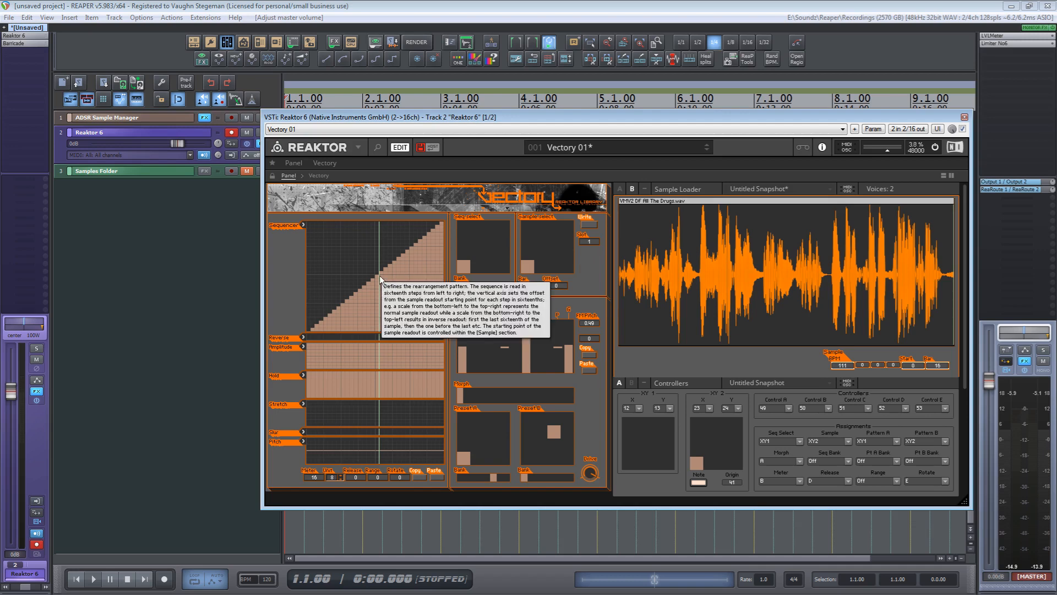
key(space)
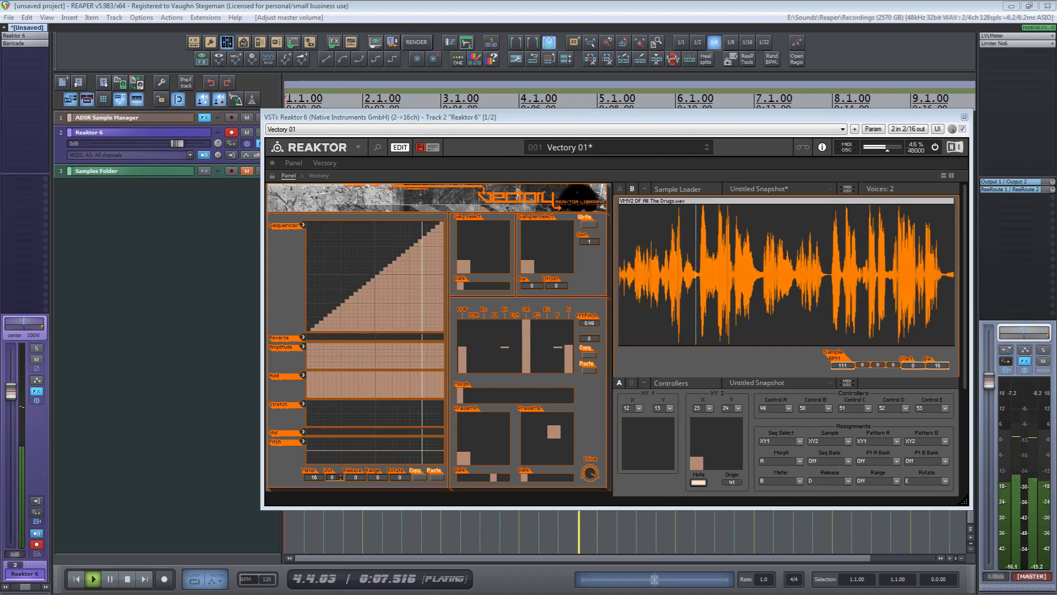
mouse_move(365, 259)
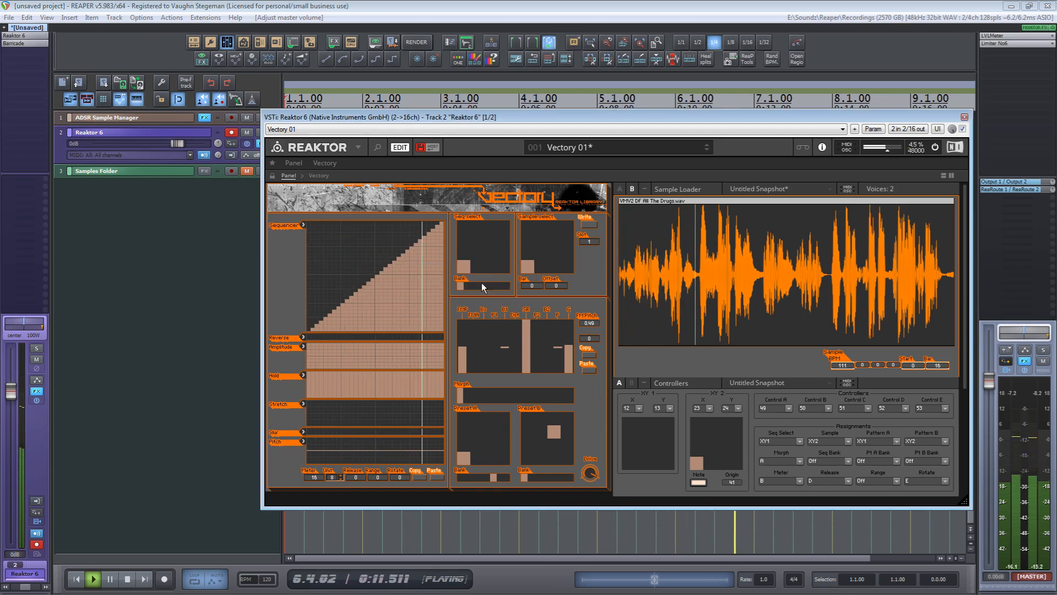
mouse_move(480, 262)
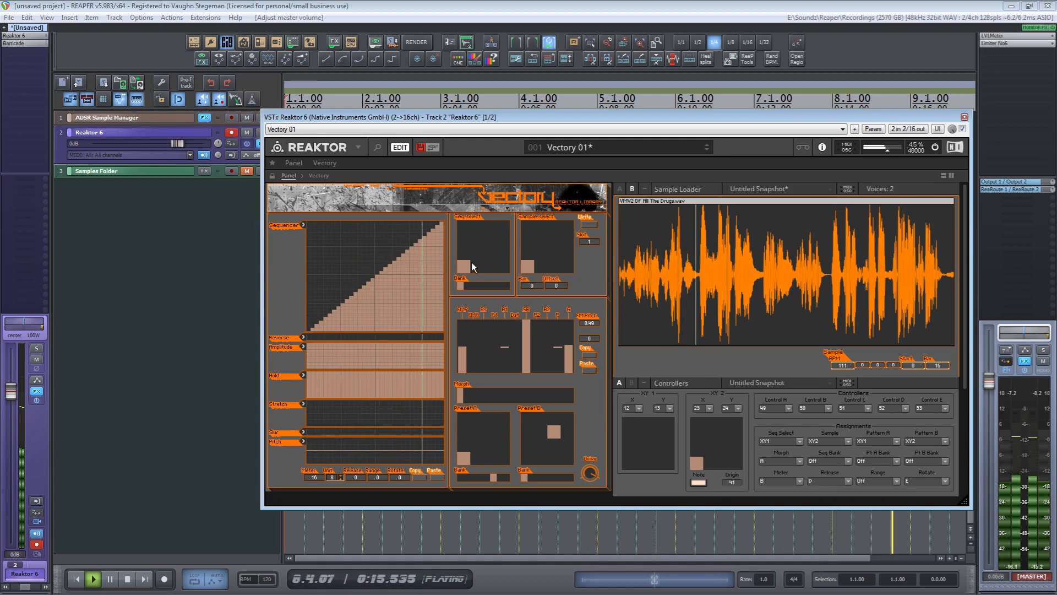
click(477, 268)
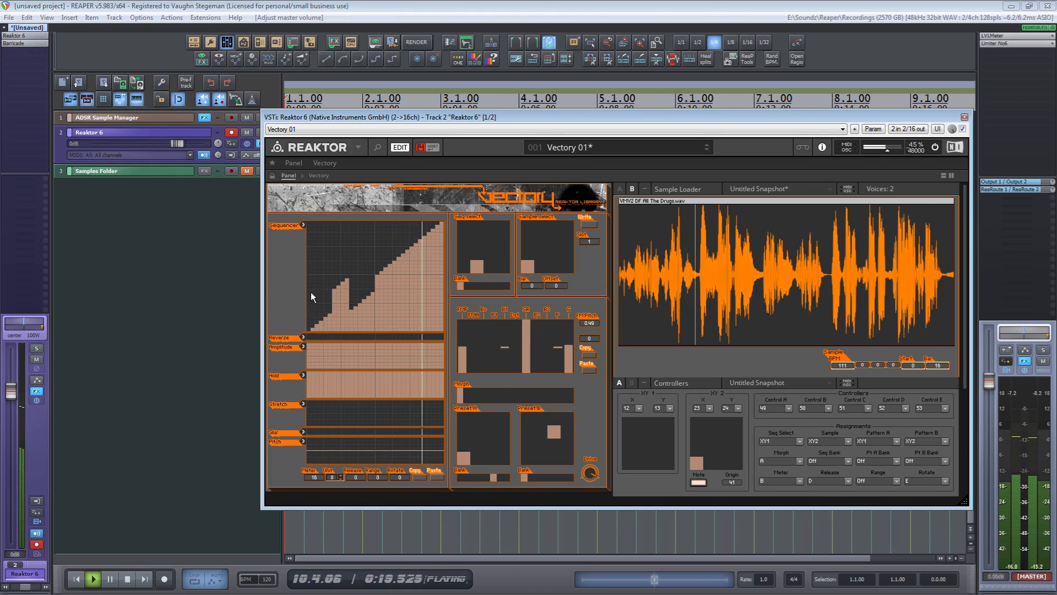
mouse_move(310, 292)
mouse_down()
mouse_move(318, 303)
mouse_move(339, 279)
mouse_up()
mouse_move(368, 322)
mouse_down()
mouse_move(389, 283)
mouse_move(405, 285)
mouse_up()
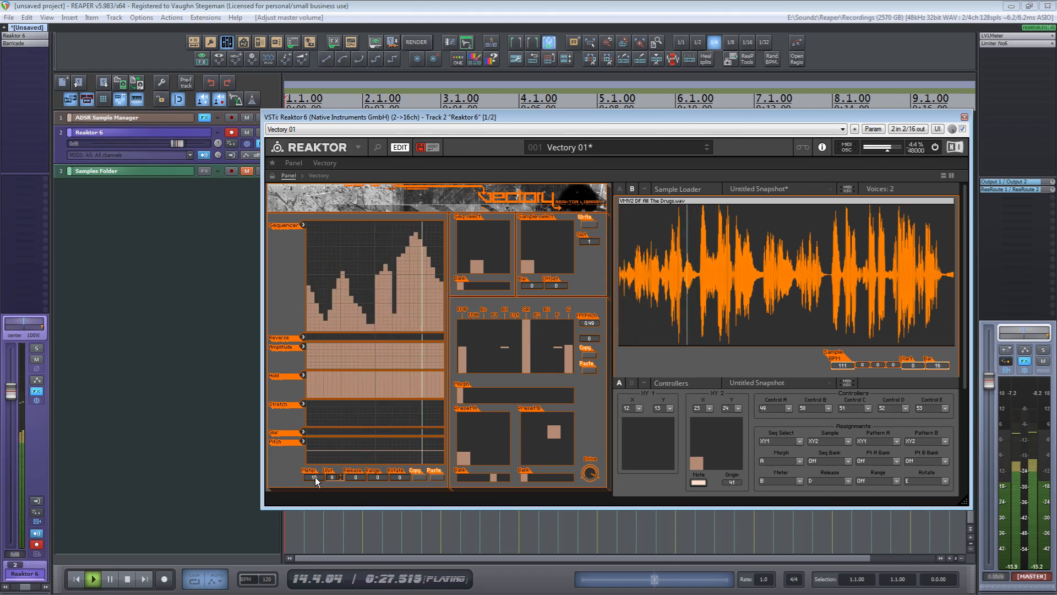
Try a shorter sequencer Meter while comparing the first two bottom-row patterns, and set the Meter back to 16
drag(315, 477, 325, 510)
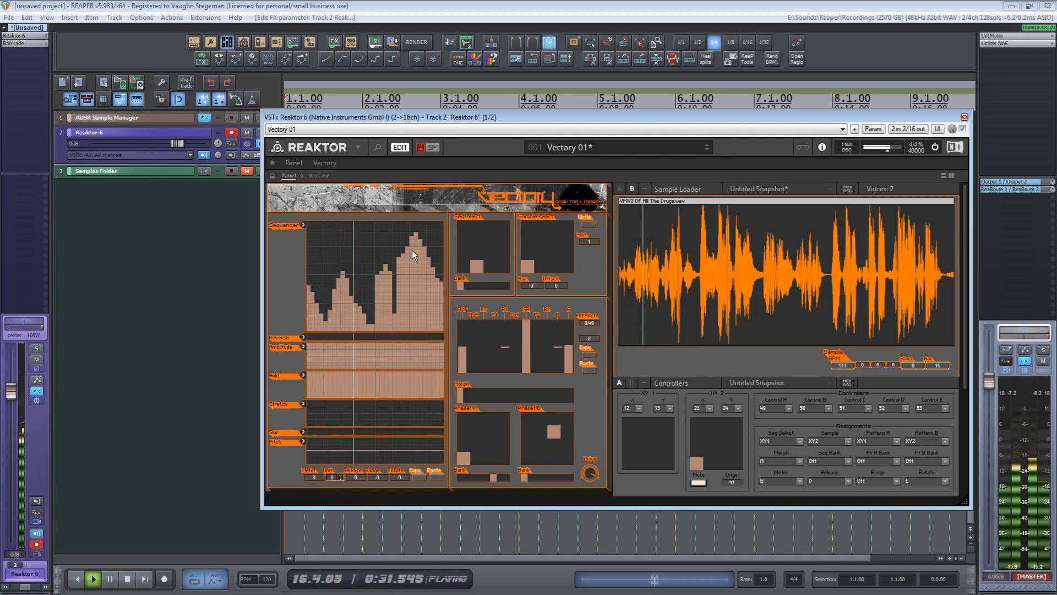
click(460, 273)
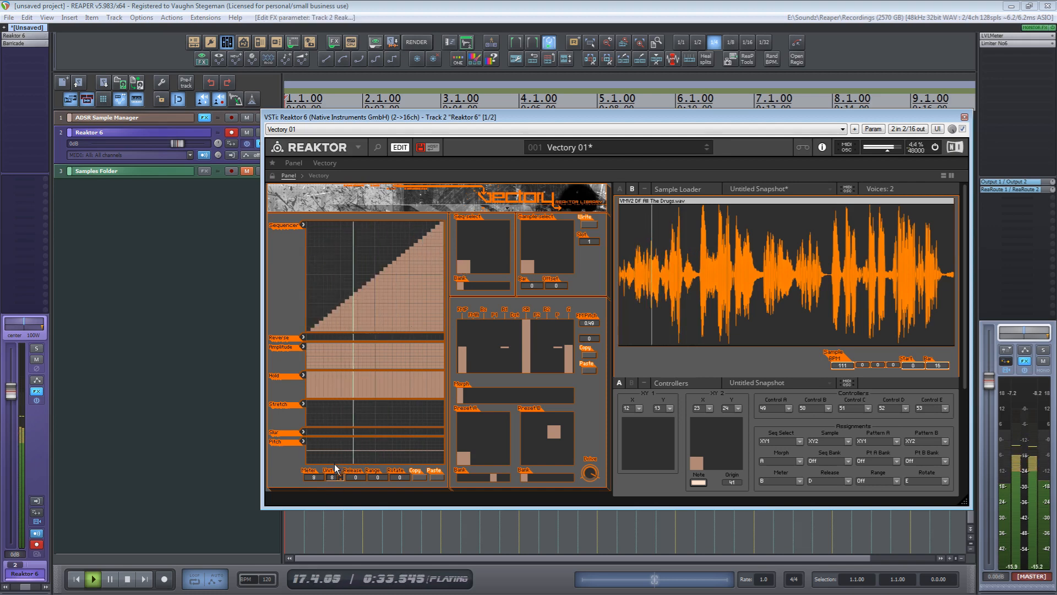
click(488, 227)
click(472, 266)
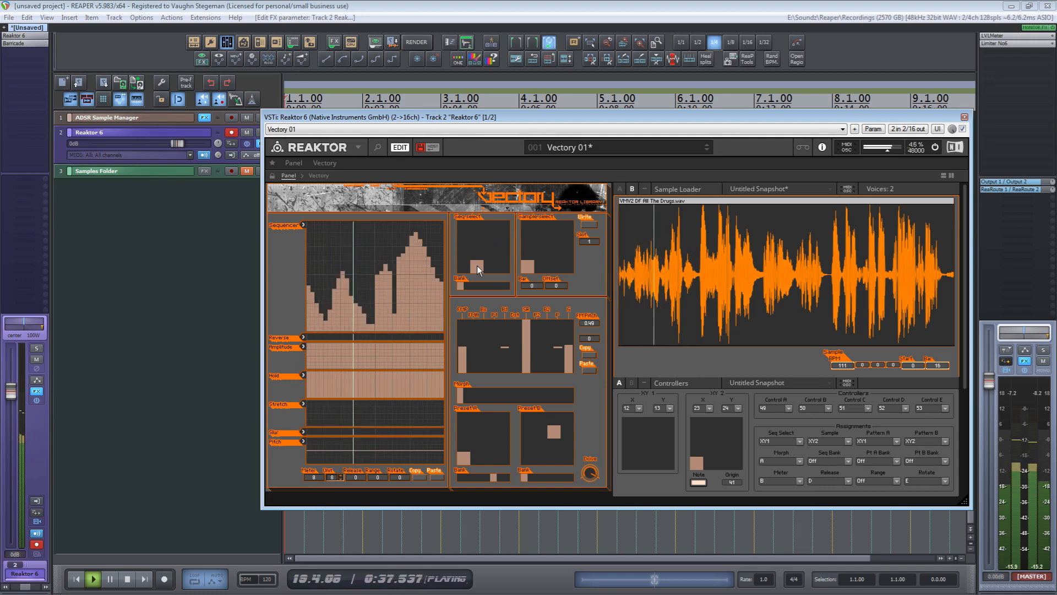
drag(316, 478, 323, 328)
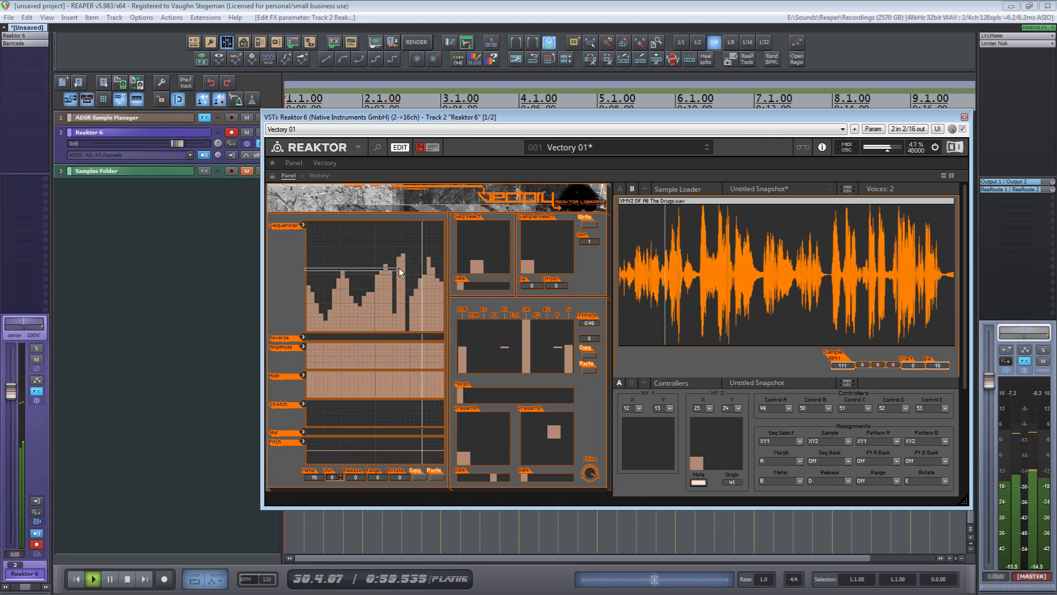
Redraw the sequencer steps as a nearly flat line at successively higher levels, ending close to the maximum
drag(312, 275, 450, 278)
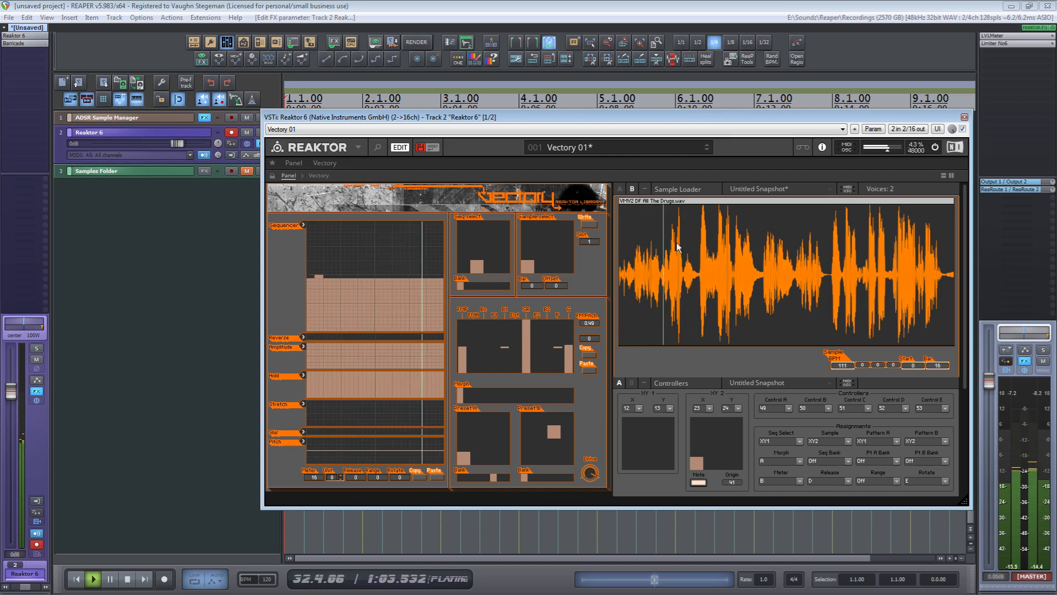
drag(310, 242, 458, 247)
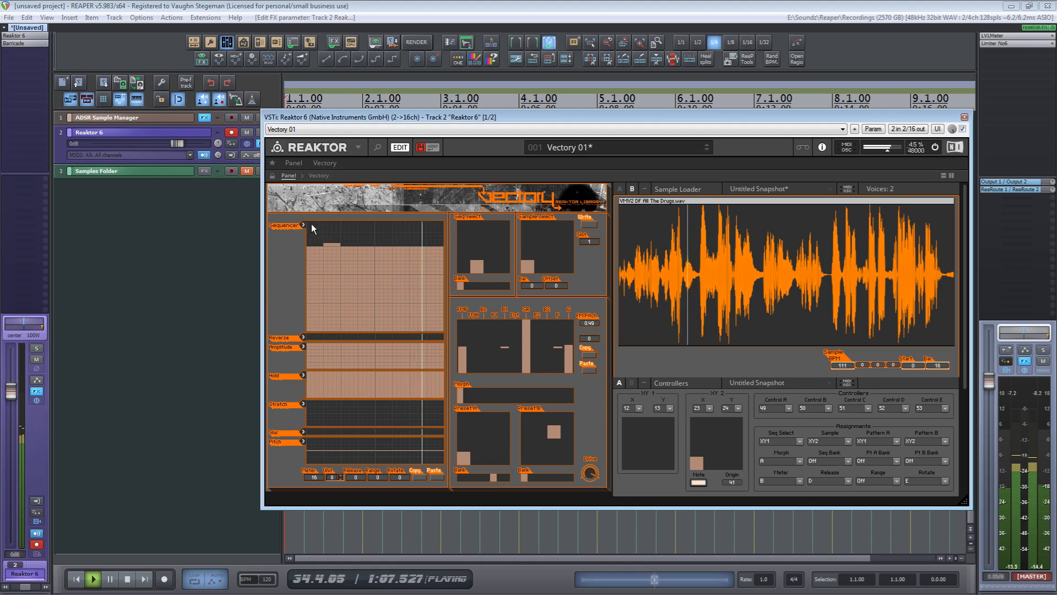
drag(310, 224, 474, 227)
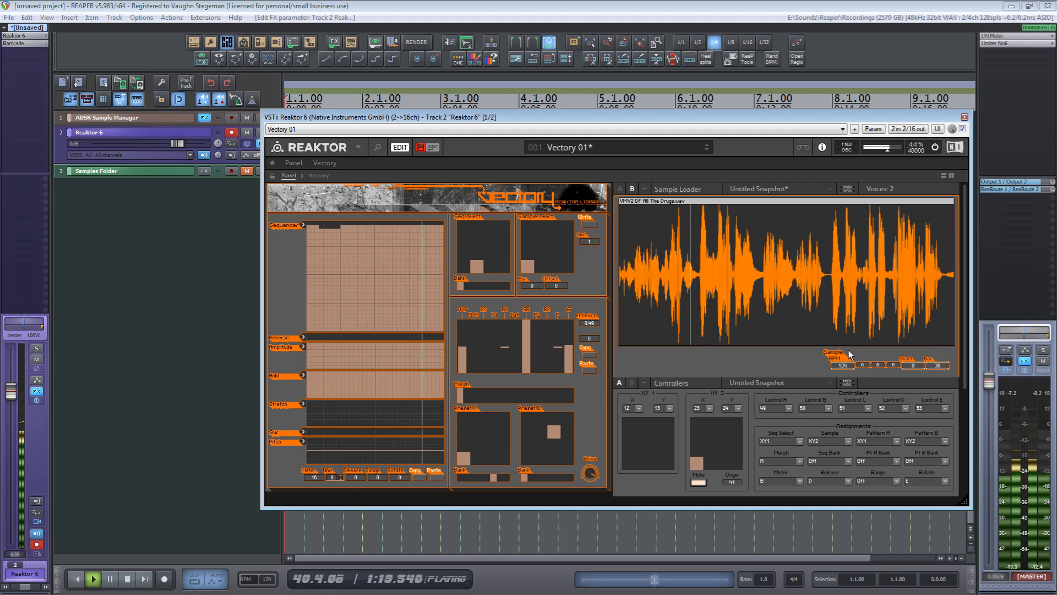
Set the Sample Loader's Bar value to 30, sample BPM to 110 and Start to 228
mouse_move(850, 368)
mouse_down()
mouse_move(855, 391)
mouse_move(848, 357)
mouse_up()
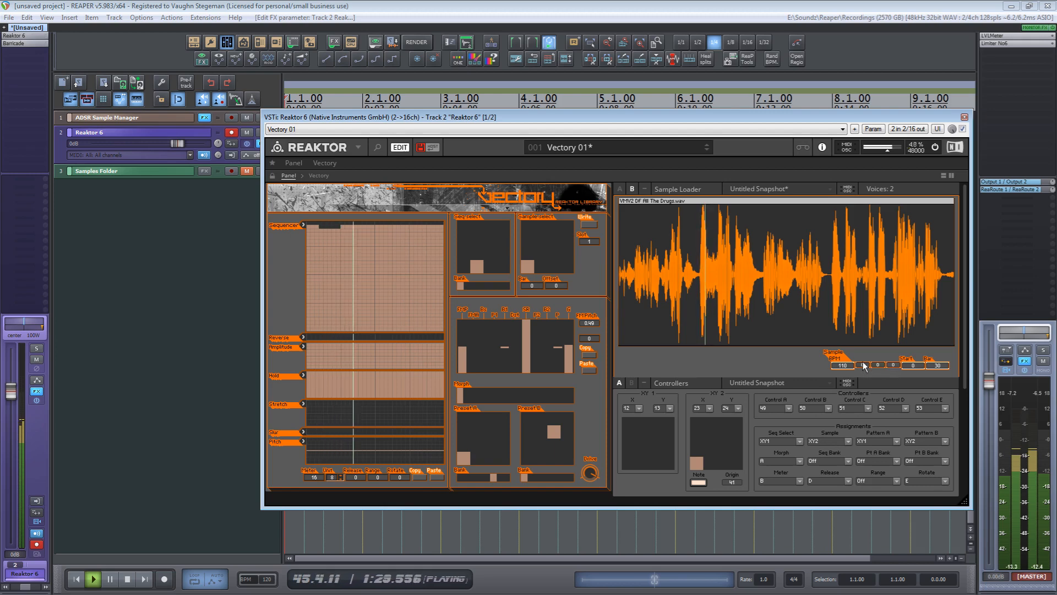
drag(863, 307, 888, 314)
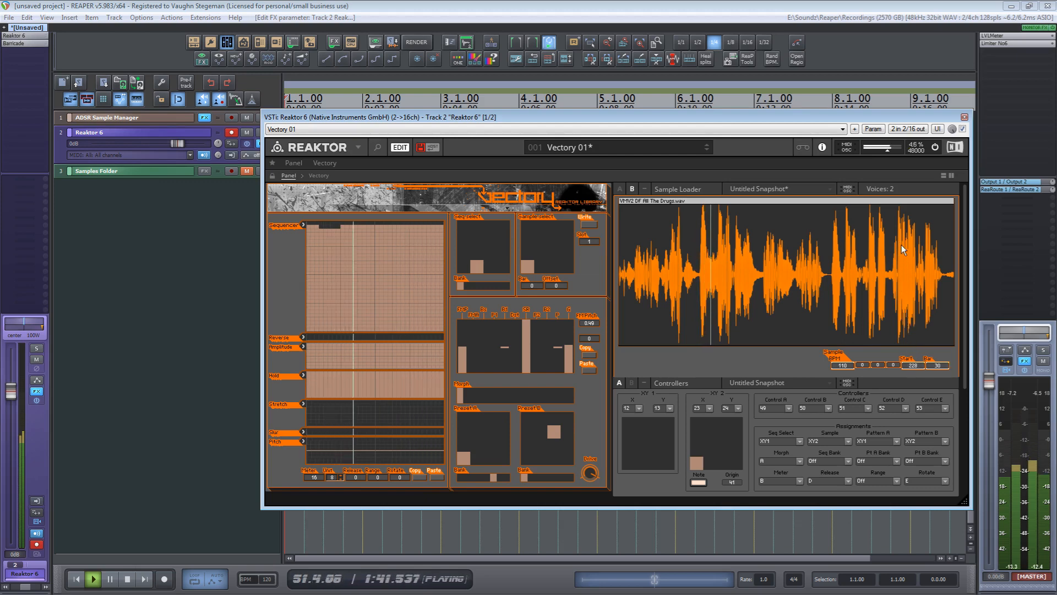
Set the Sample Loader's Start and Bar values both to 0
drag(914, 369, 918, 439)
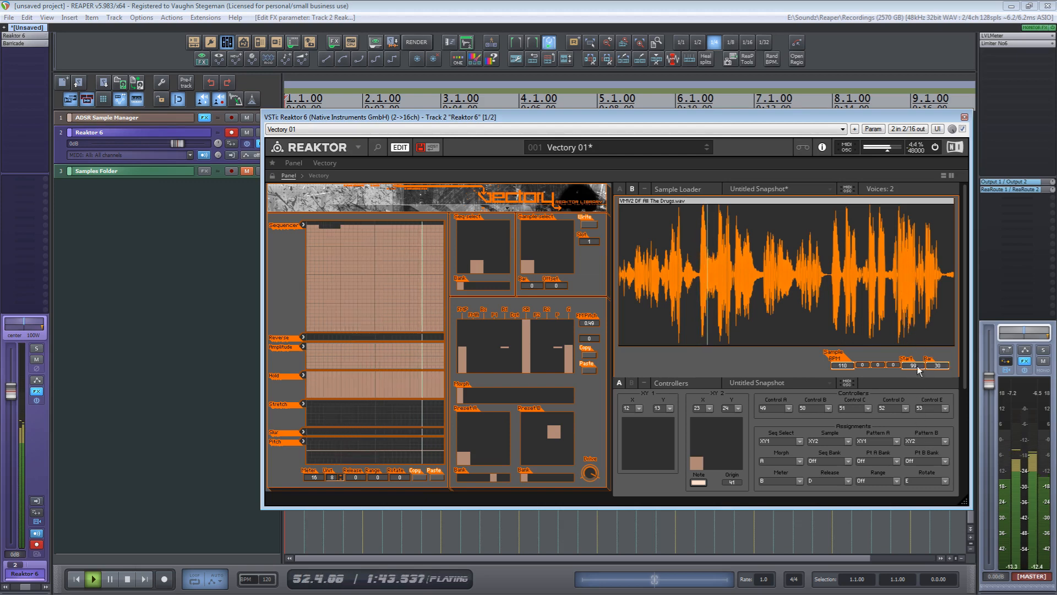
drag(918, 370, 927, 507)
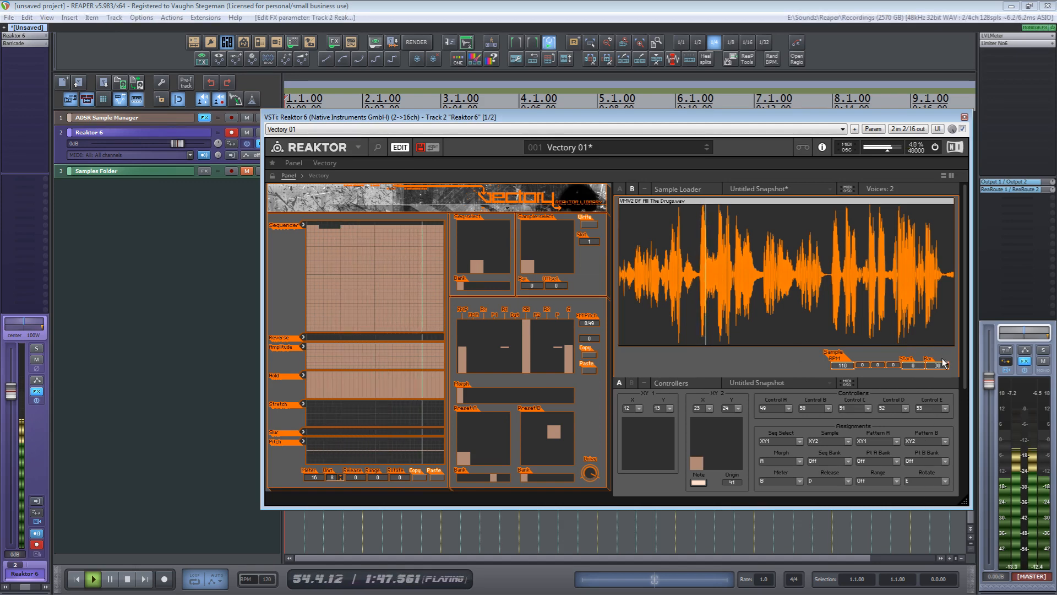
drag(944, 369, 943, 344)
drag(939, 278, 940, 372)
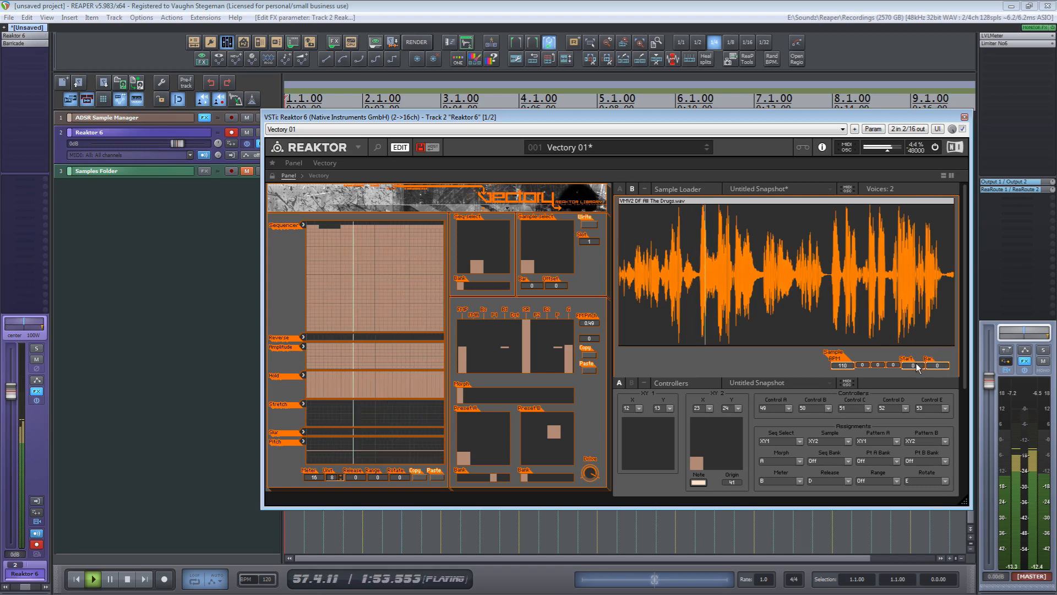
drag(916, 364, 908, 234)
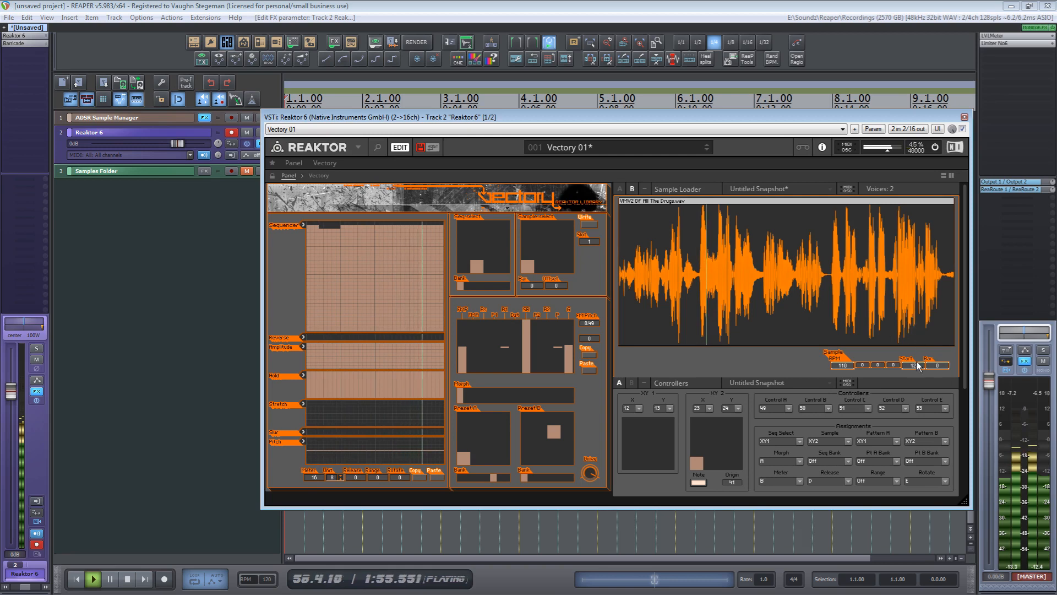
drag(918, 366, 918, 392)
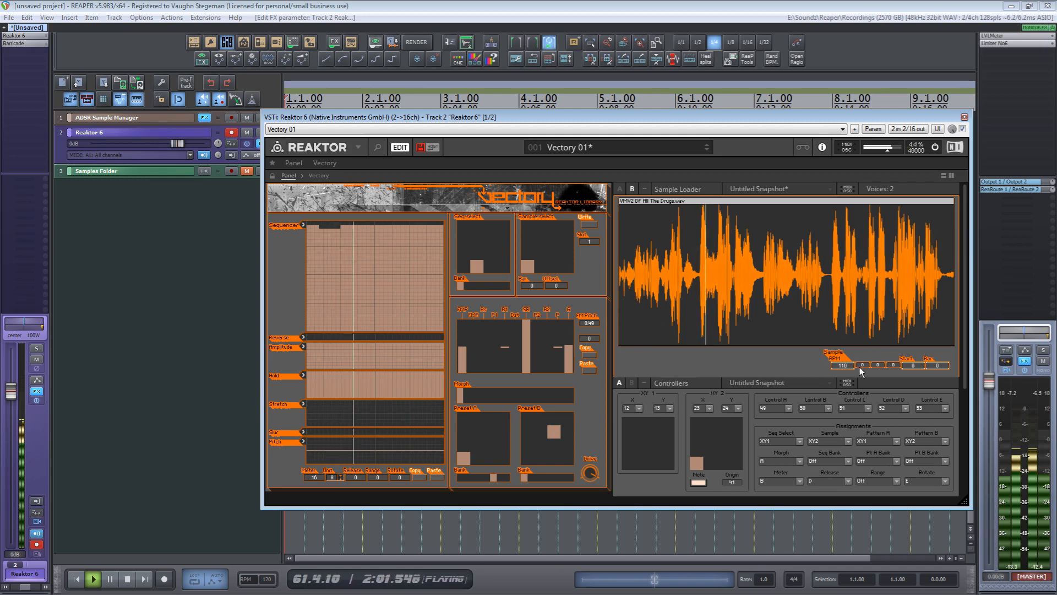
Select the first bottom-row pattern in Seq Select and set the Sample Loader's sample BPM to 109, trying 30 and 117 first
drag(845, 366, 863, 414)
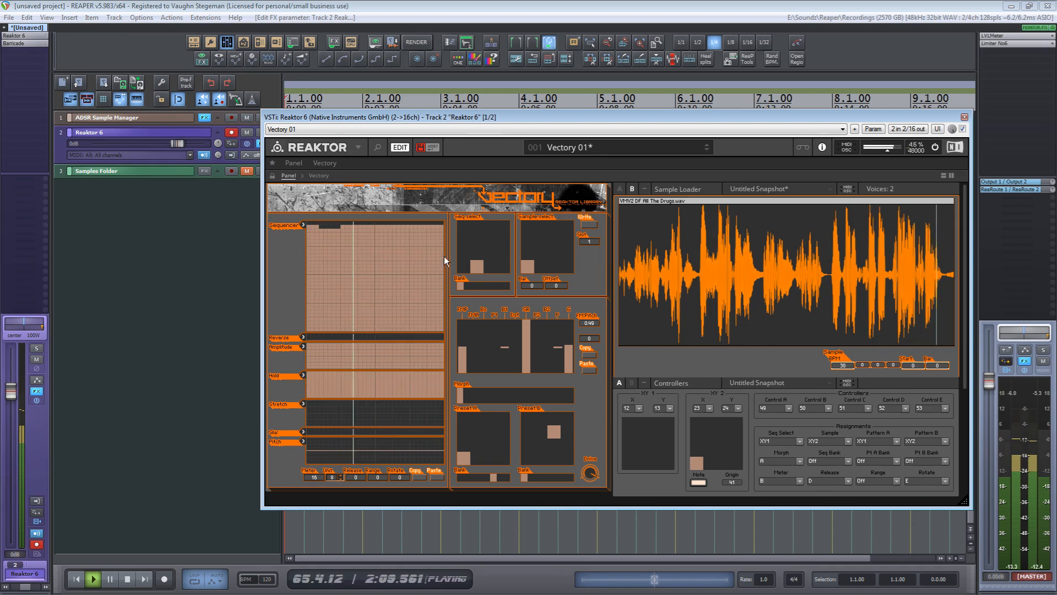
click(463, 272)
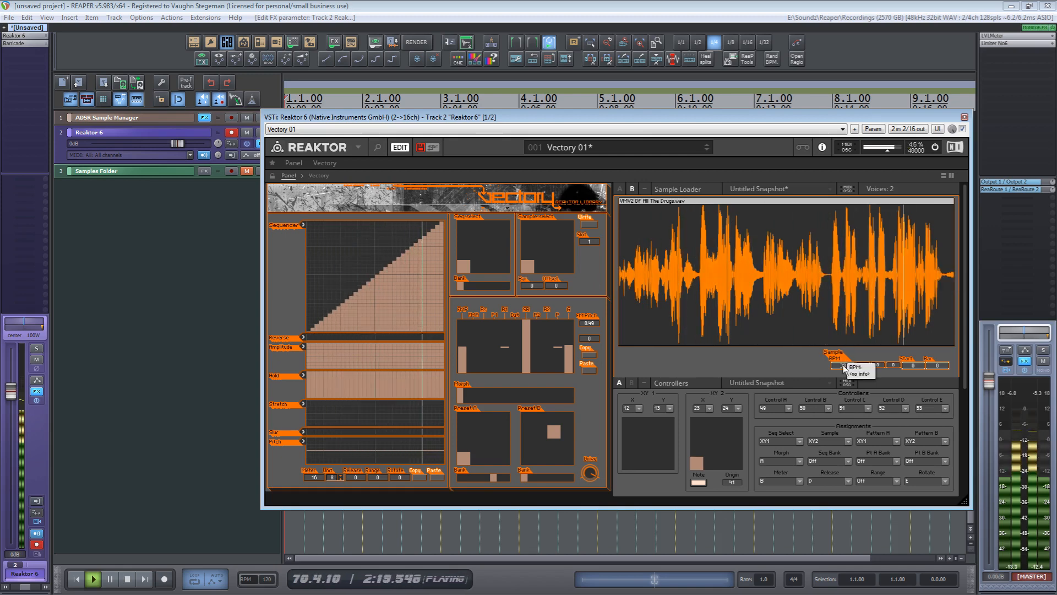
drag(843, 368, 848, 317)
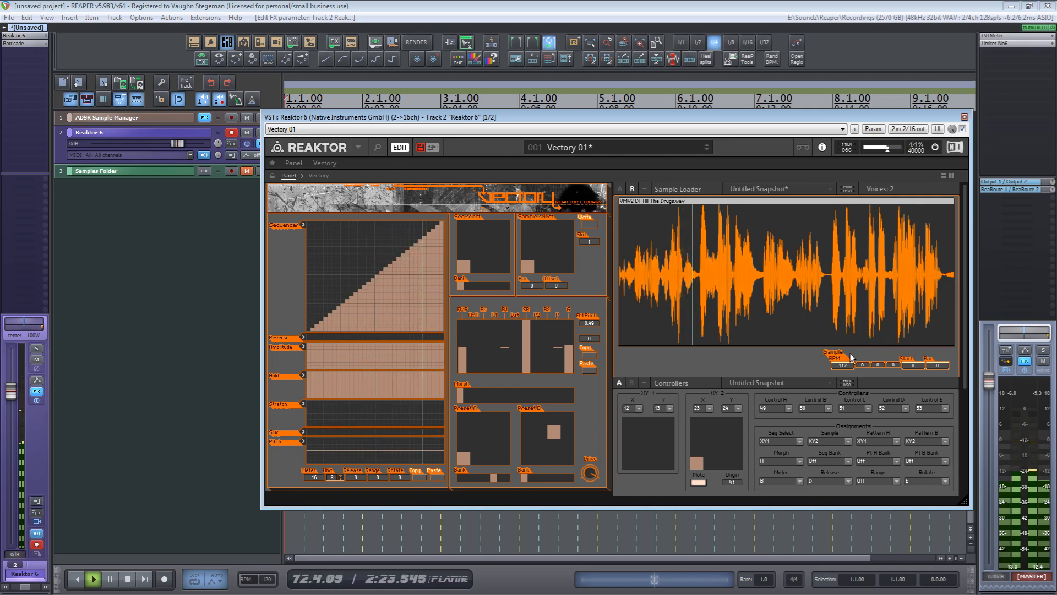
mouse_move(845, 365)
mouse_down()
mouse_move(849, 351)
mouse_move(848, 374)
mouse_up()
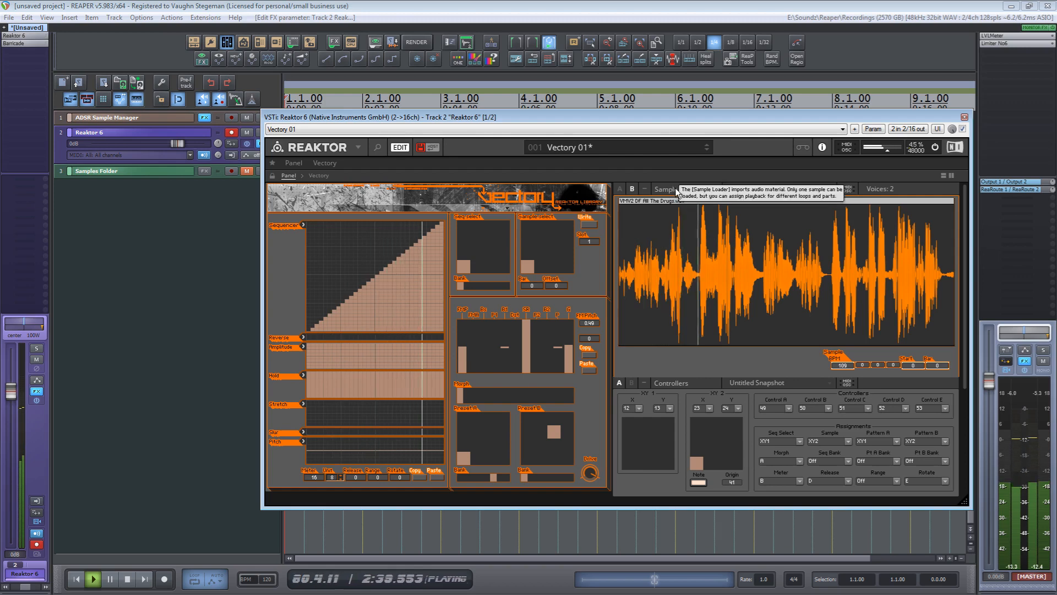
click(377, 147)
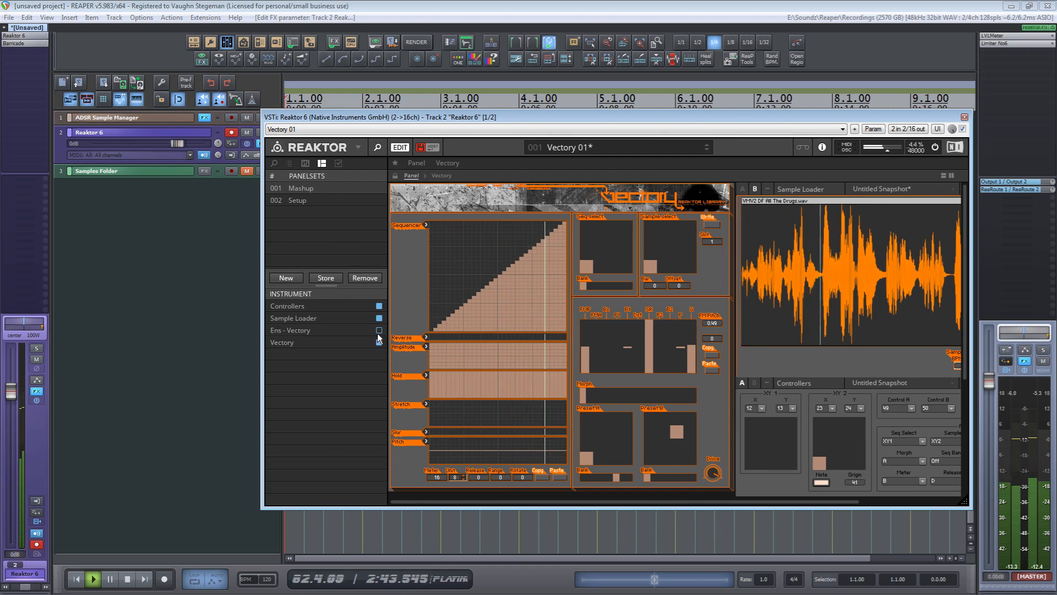
click(377, 147)
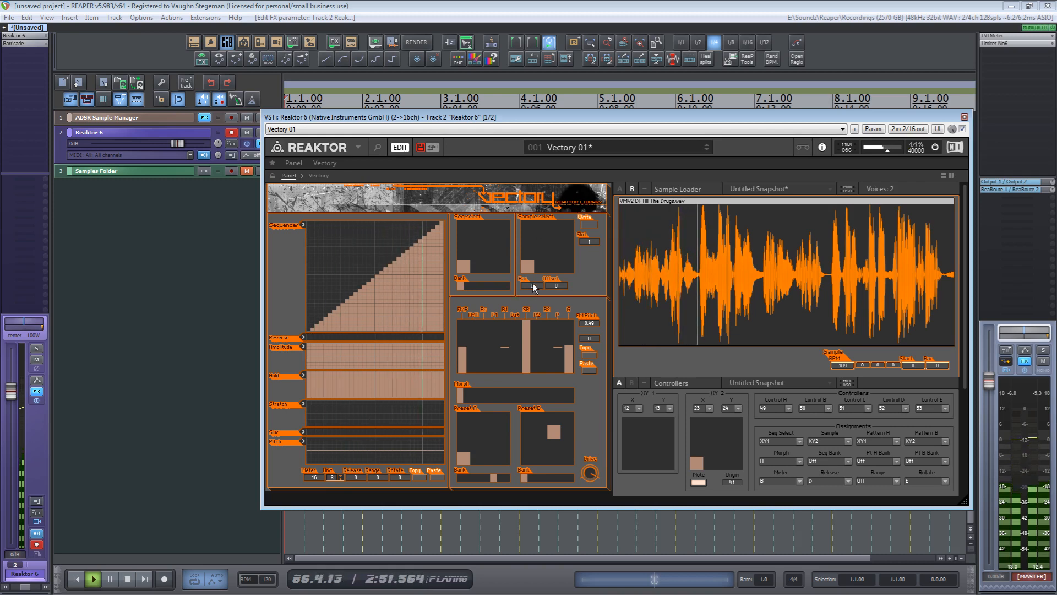
Try a Bar value of 70 and an Offset of 21 for the first Sample Select slot and return both to 0
drag(533, 283, 537, 245)
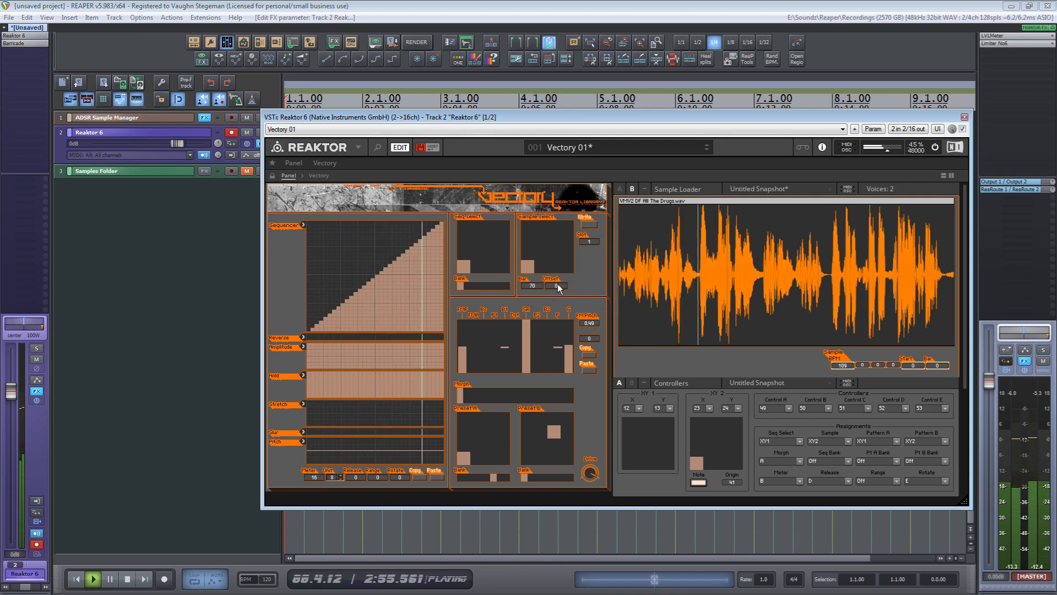
drag(558, 287, 567, 229)
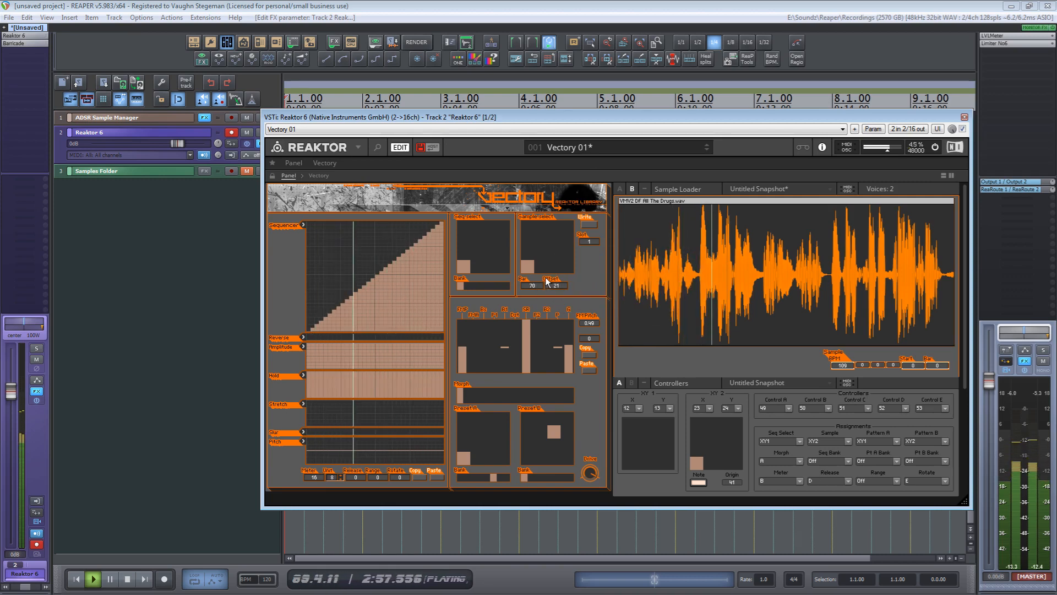
drag(533, 283, 537, 333)
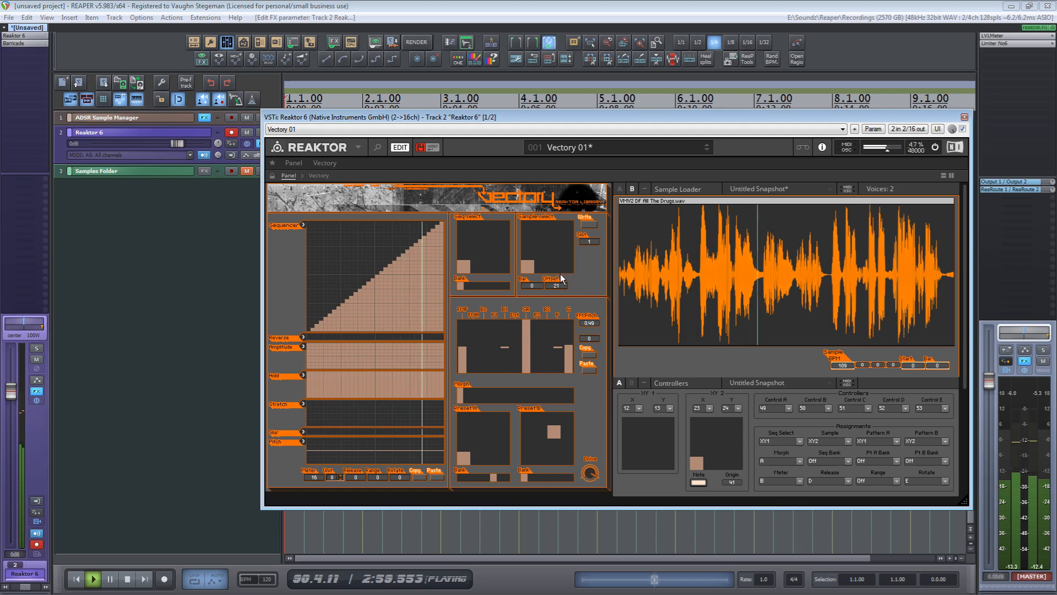
drag(561, 287, 556, 234)
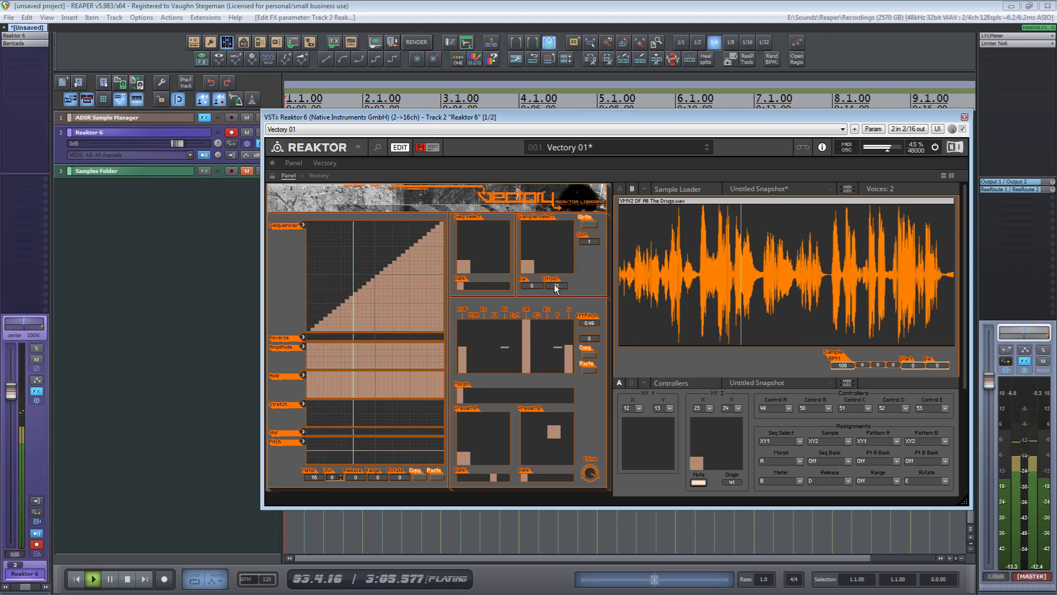
drag(555, 285, 557, 464)
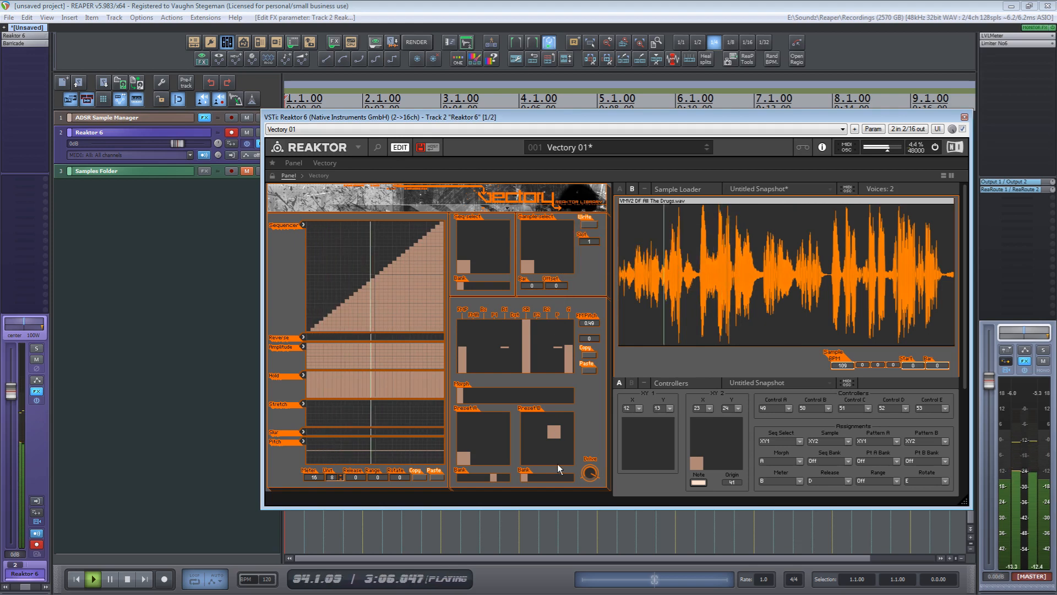
Try to write an Offset of 31 to the second bottom-row Sample Select slot and switch back to the first slot
click(540, 267)
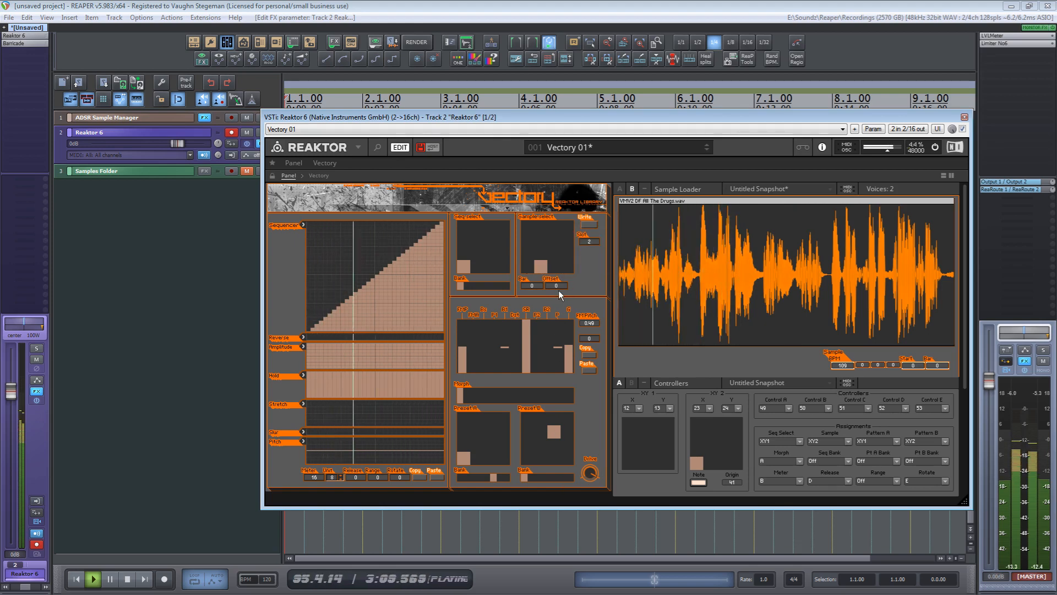
drag(558, 286, 539, 53)
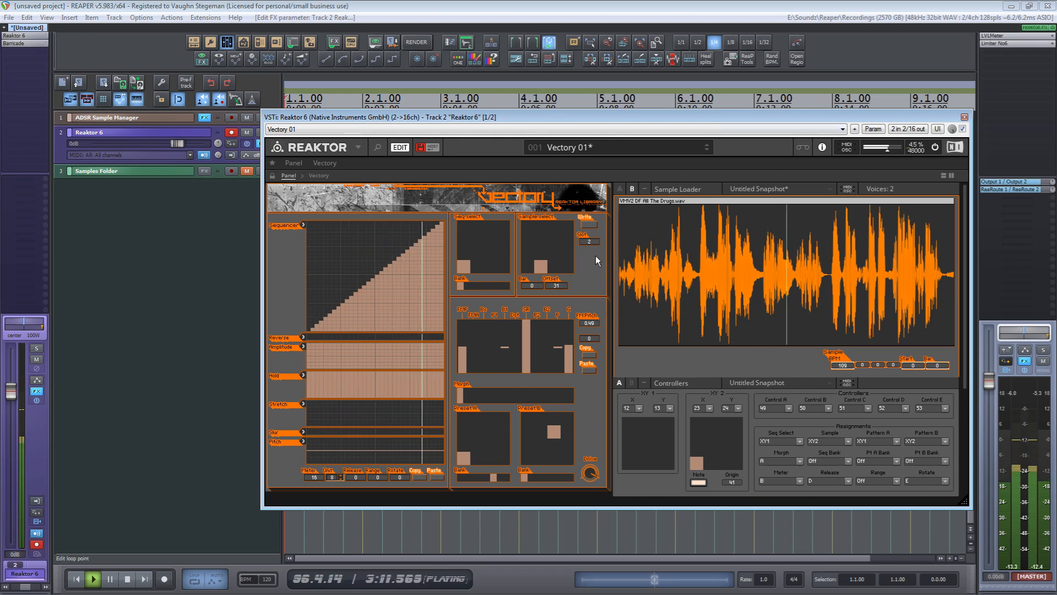
click(588, 225)
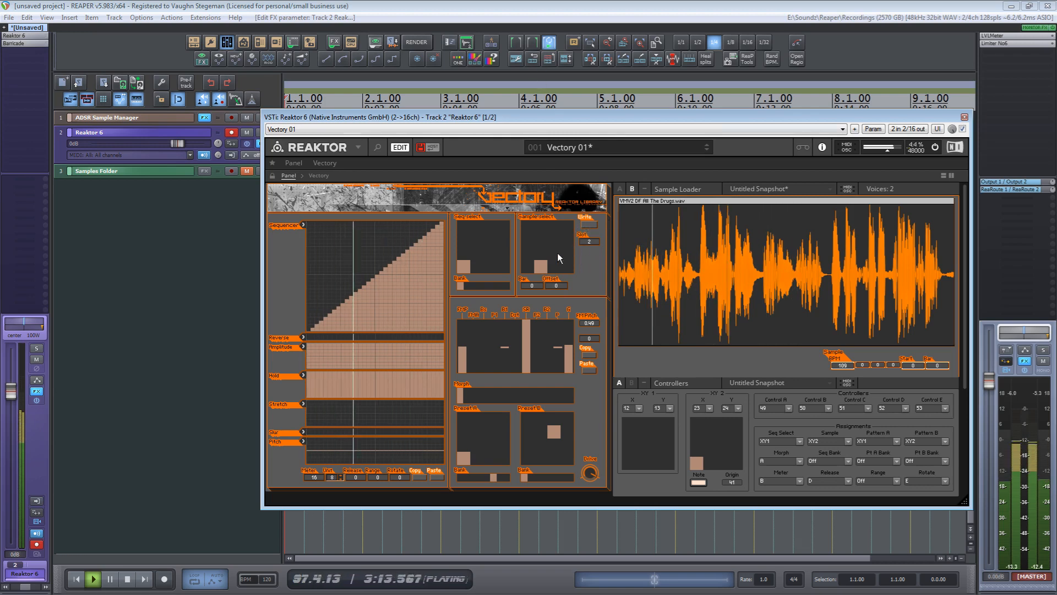
click(528, 269)
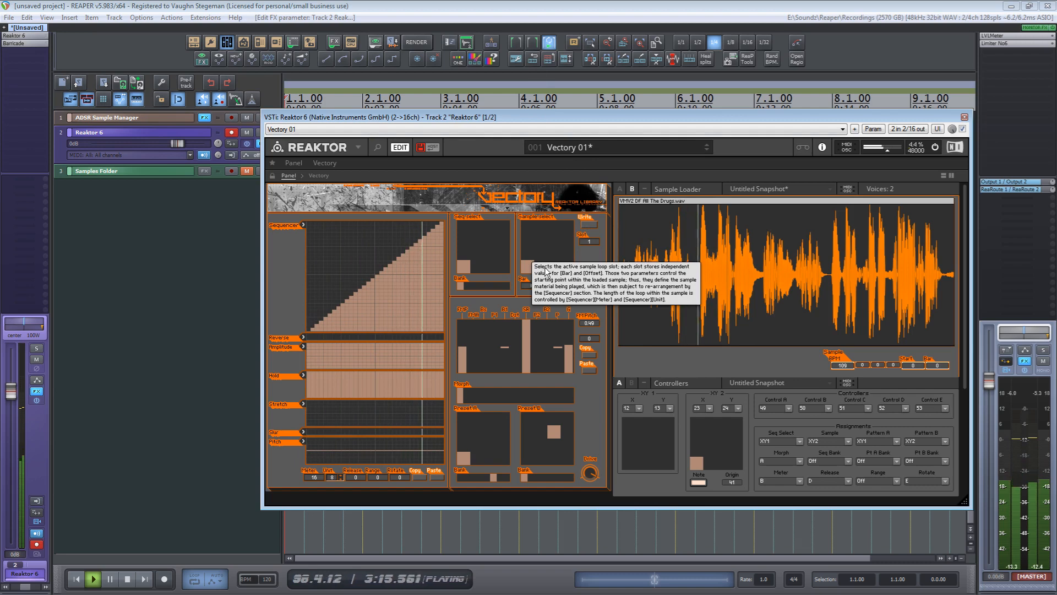
Retry an Offset of 31 in the second Sample Select slot, writing it and entering it again before returning to the first slot
click(545, 270)
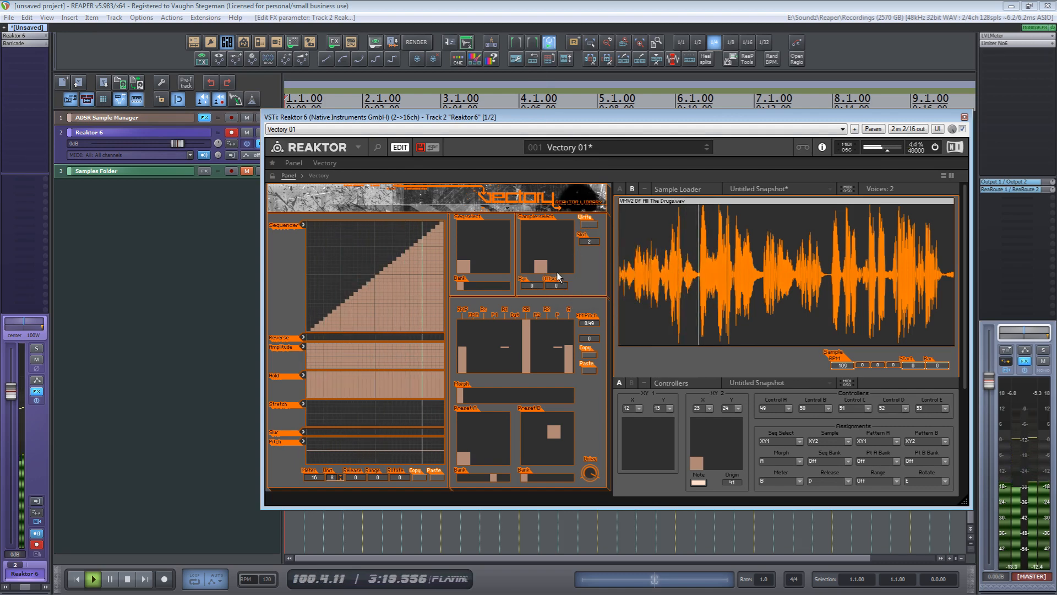
drag(561, 284, 559, 156)
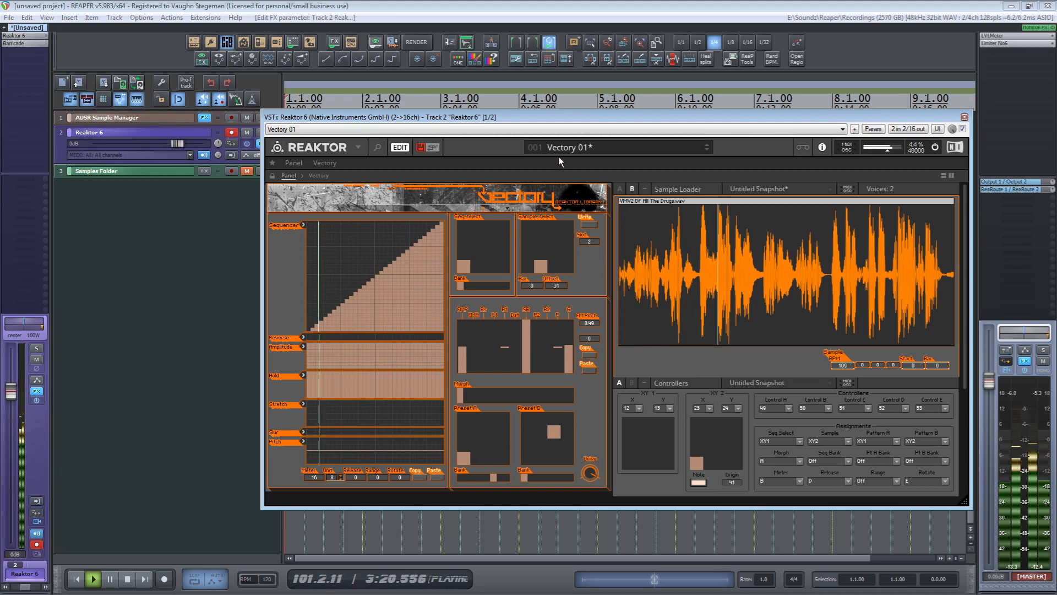
click(593, 223)
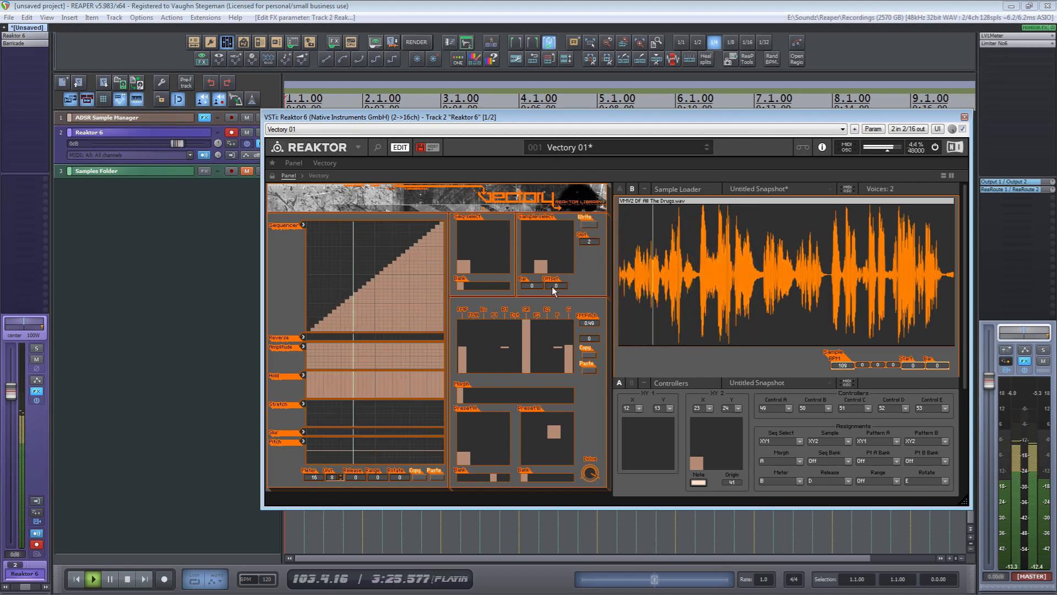
drag(558, 284, 549, 168)
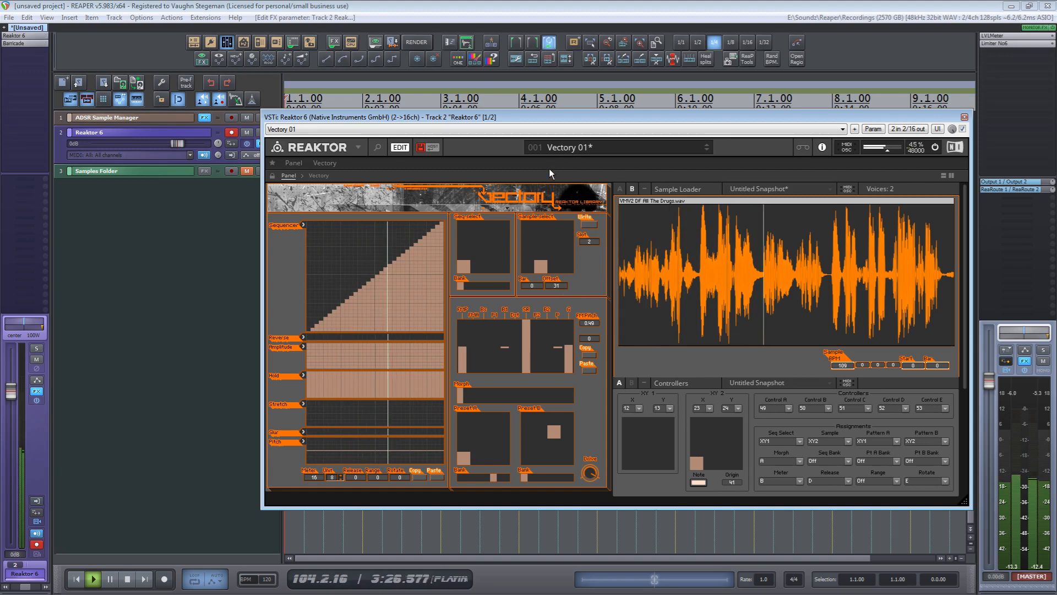
click(527, 265)
Select the second Sample Select slot, stop playback and try once more to write an Offset of 31
click(545, 266)
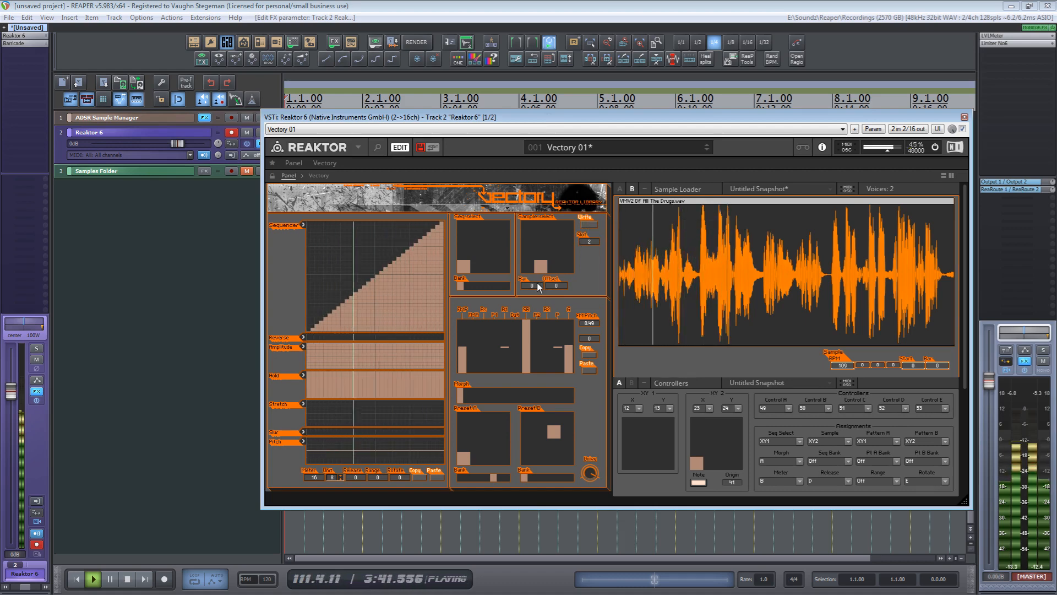
key(space)
drag(553, 285, 553, 131)
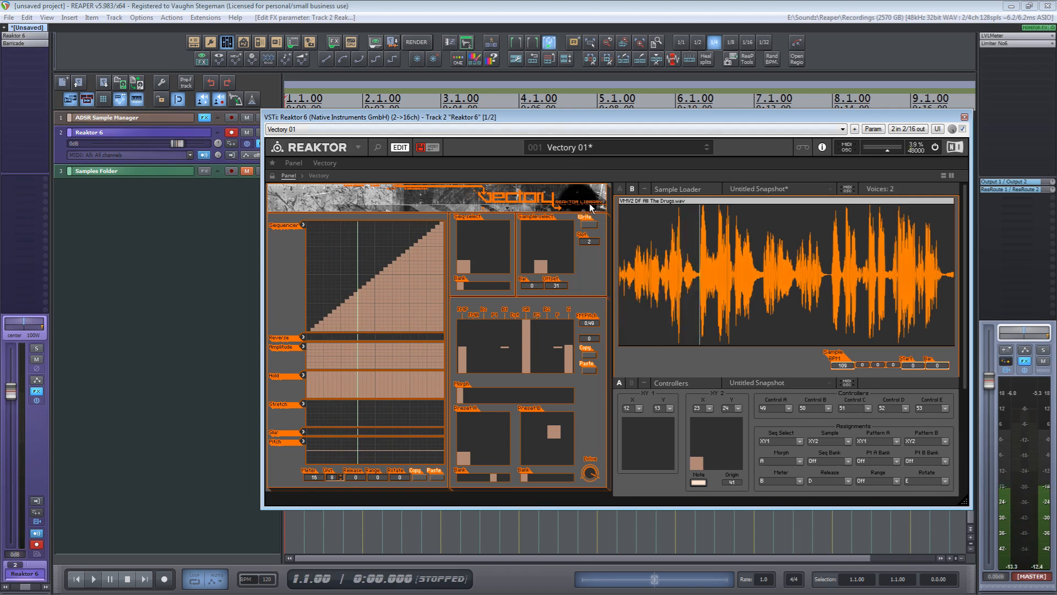
click(592, 224)
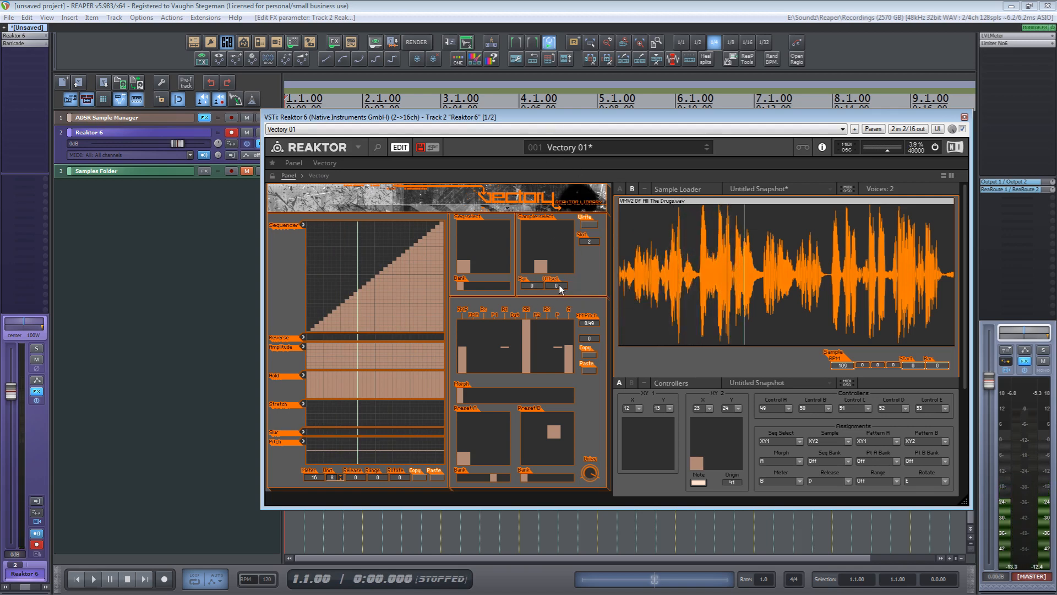
click(593, 223)
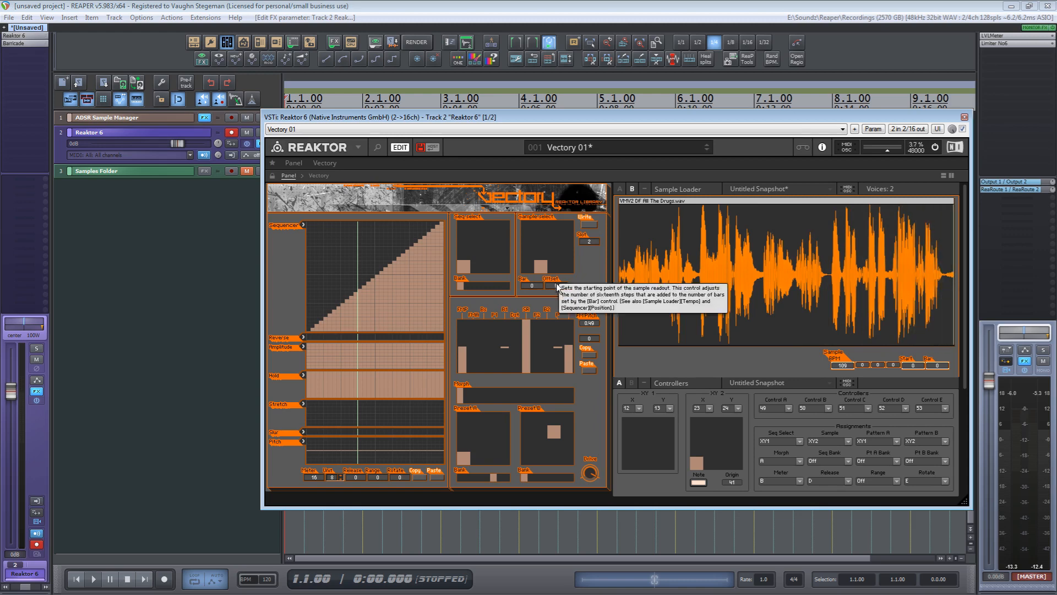
mouse_move(571, 275)
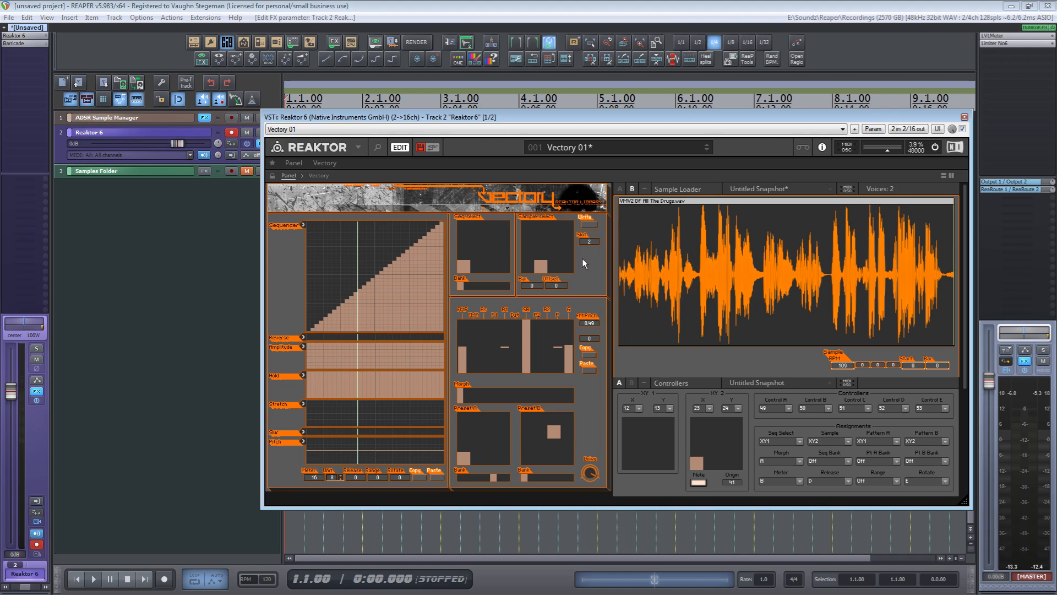
Restart playback, select the second bottom-row pattern in Seq Select and redraw its sequencer steps as three descending ramps
key(space)
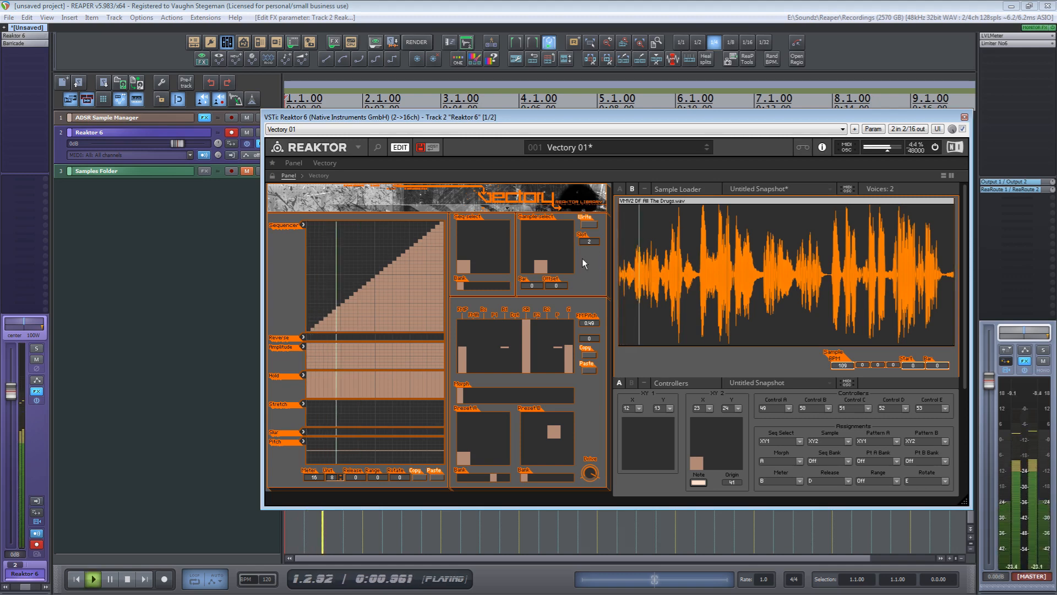
click(478, 264)
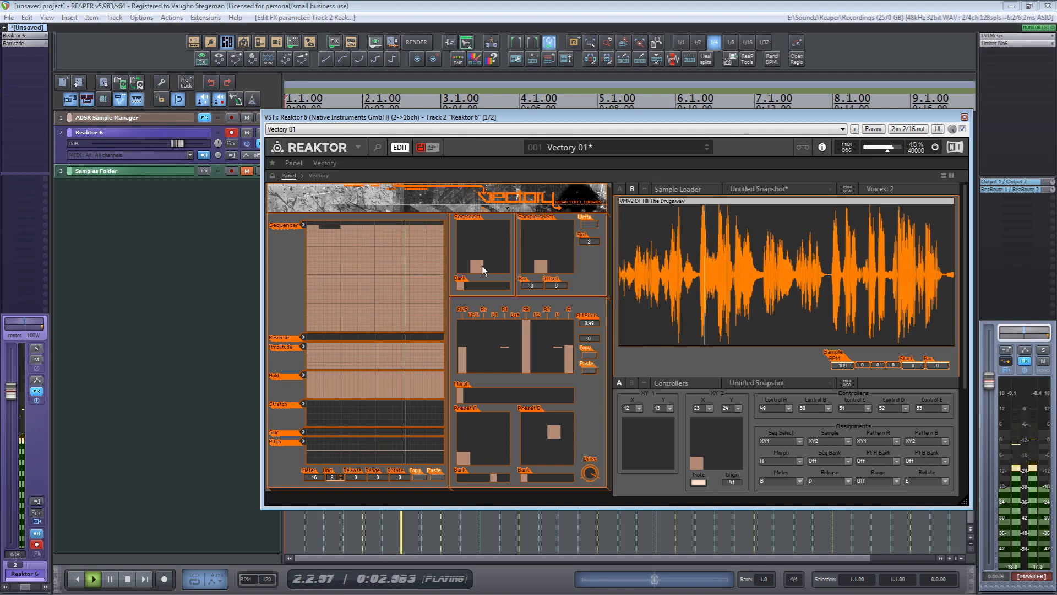
mouse_move(312, 259)
mouse_down()
mouse_move(315, 239)
mouse_move(309, 252)
mouse_move(354, 306)
mouse_move(360, 230)
mouse_move(401, 330)
mouse_up()
drag(410, 236, 445, 364)
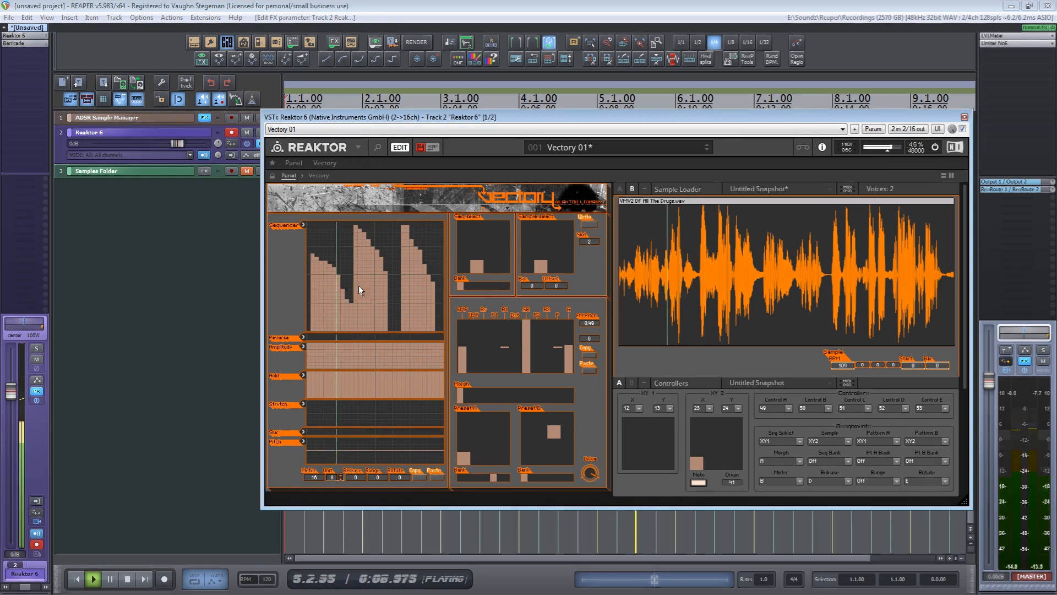
Reshape the sequencer steps into irregular peaks and dips, and turn on Reverse for a few steps in the first third
mouse_move(358, 285)
mouse_down()
mouse_move(311, 320)
mouse_move(361, 263)
mouse_move(357, 283)
mouse_up()
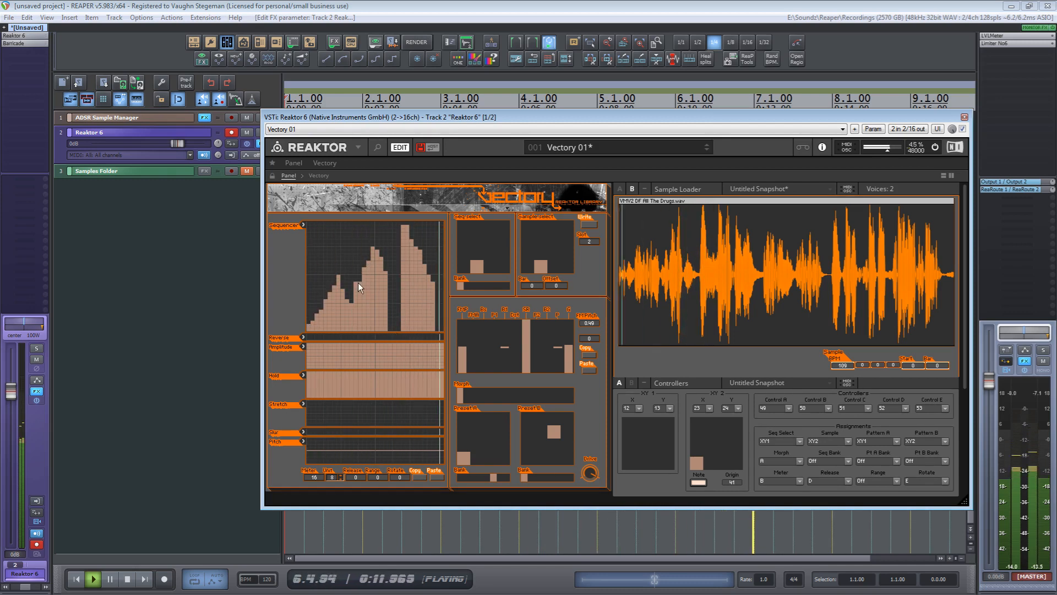
click(312, 230)
mouse_move(312, 230)
mouse_down()
mouse_move(329, 249)
mouse_move(343, 320)
mouse_move(317, 310)
mouse_move(339, 273)
mouse_move(371, 283)
mouse_move(384, 312)
mouse_move(399, 282)
mouse_up()
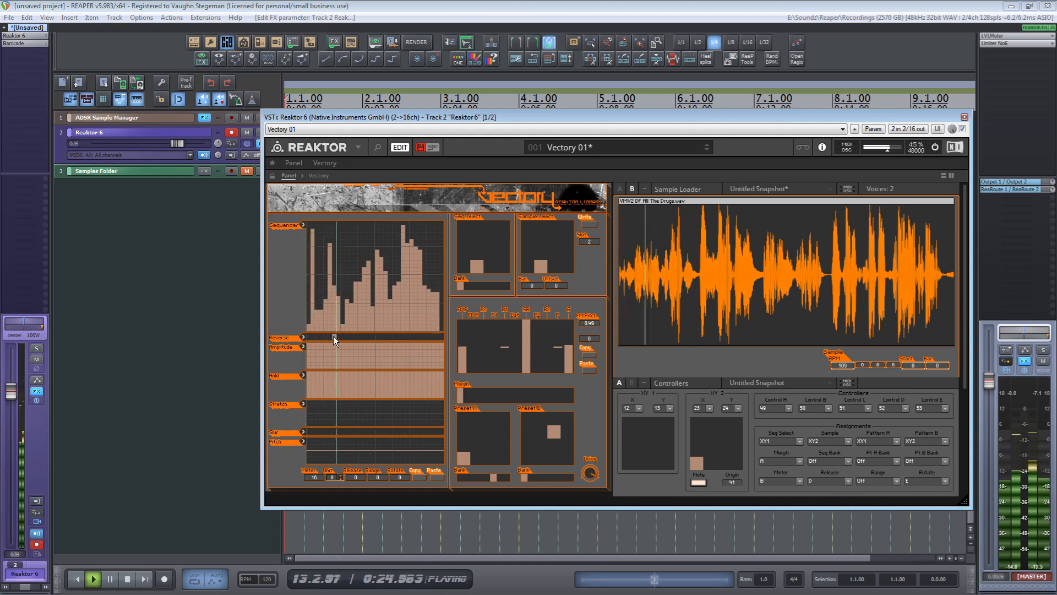
drag(334, 336, 341, 336)
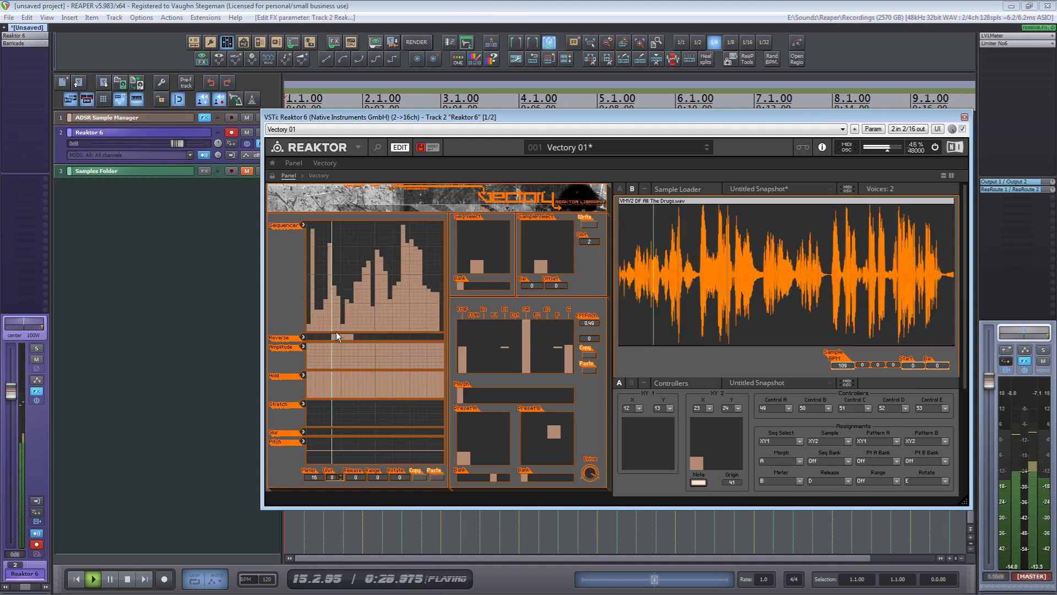
Clear the Reverse lane and turn Reverse on for several short, separate groups of steps across the pattern
mouse_move(344, 337)
mouse_down()
mouse_move(377, 335)
mouse_move(327, 335)
mouse_move(361, 338)
mouse_up()
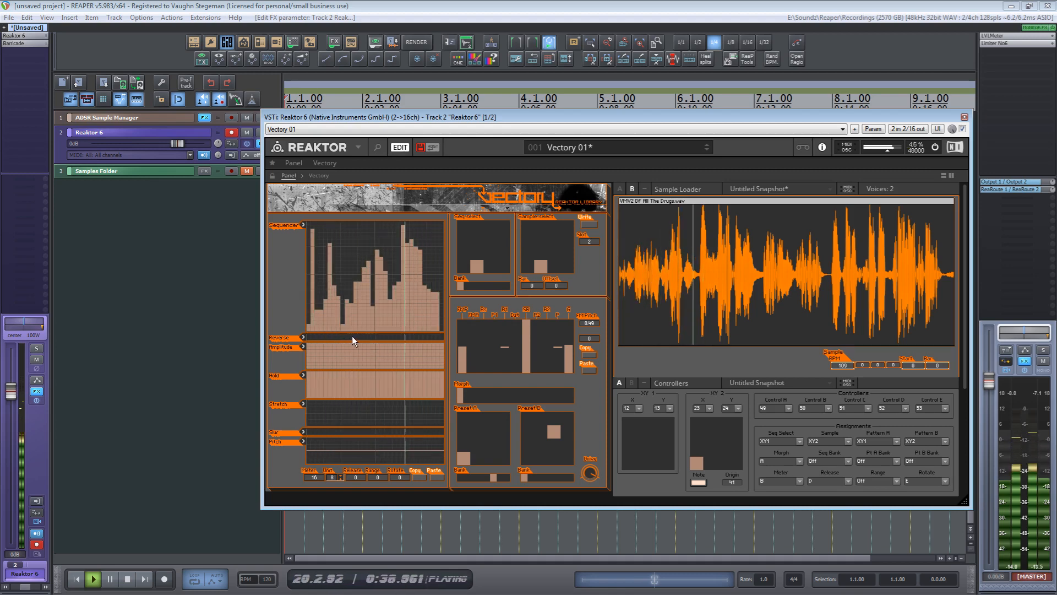
click(336, 335)
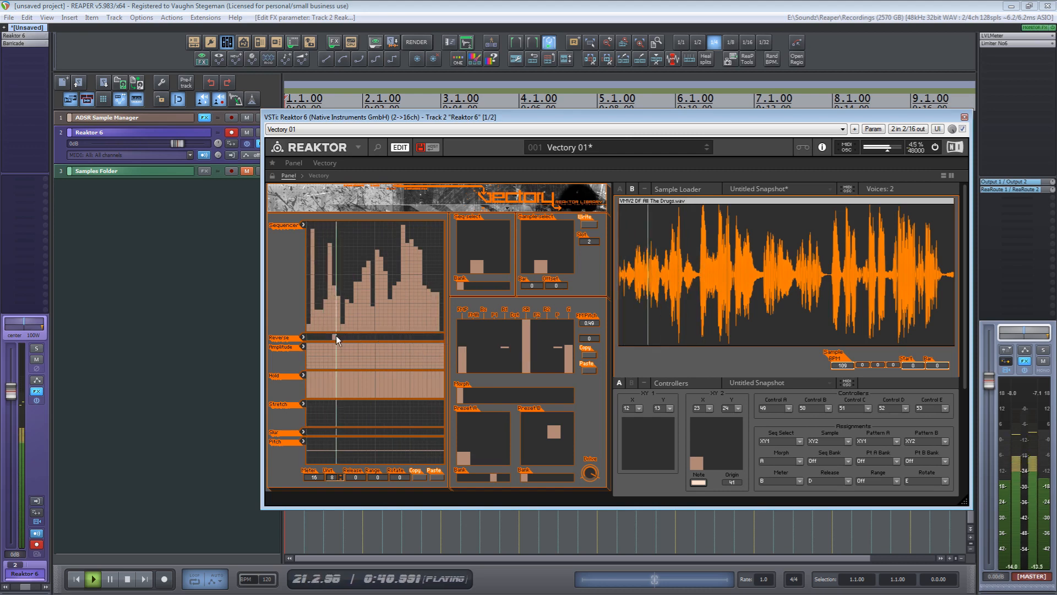
drag(336, 335, 435, 337)
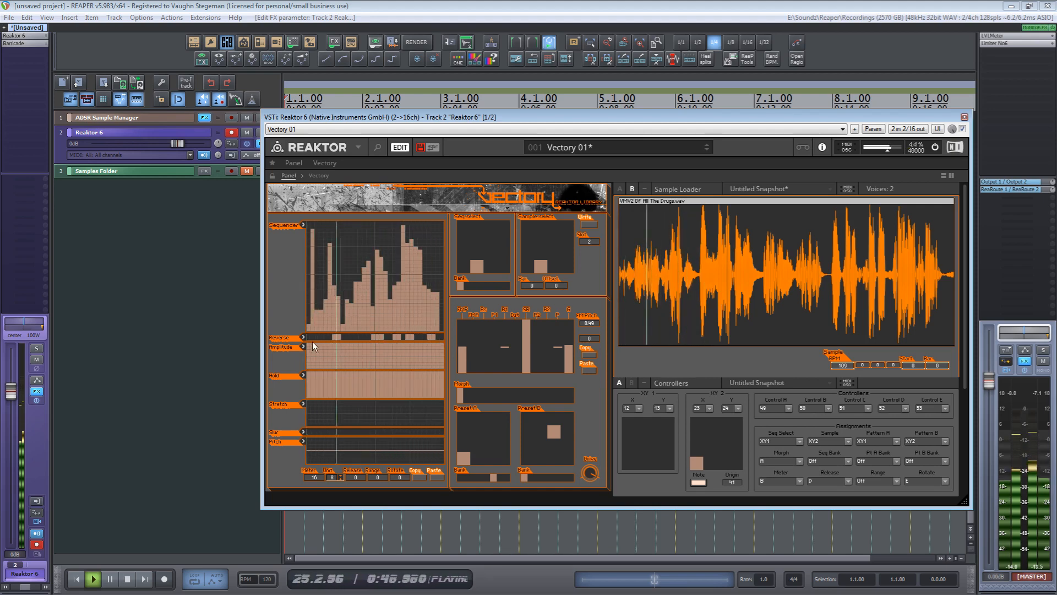
Redraw the Amplitude lane as uneven levels with gentle dips, and the Hold lane as mostly high values with a few short dips
mouse_move(309, 345)
mouse_down()
mouse_move(364, 358)
mouse_move(443, 353)
mouse_up()
drag(310, 353, 339, 366)
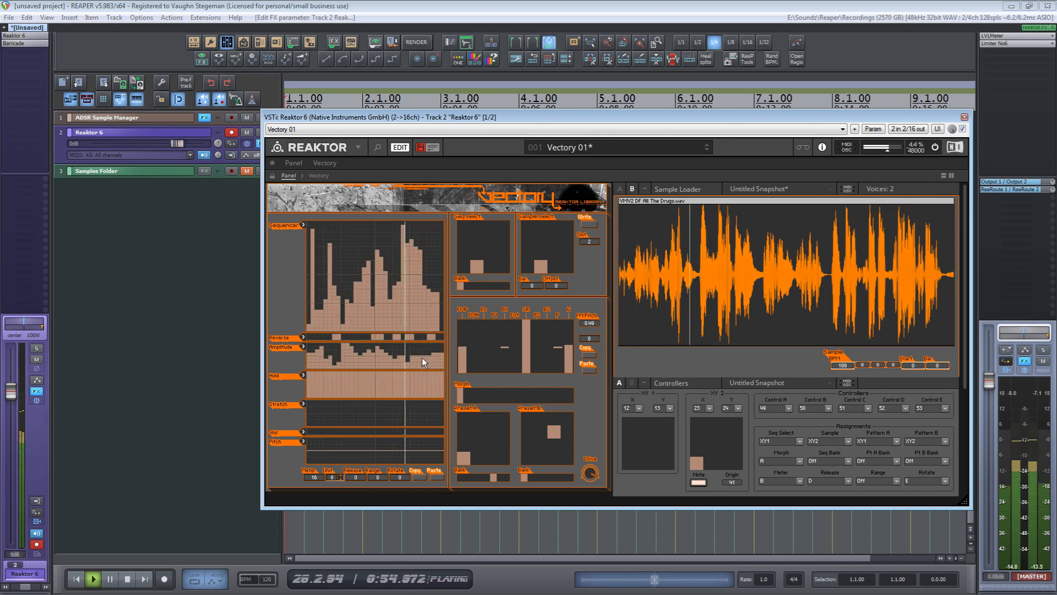
drag(428, 352, 454, 343)
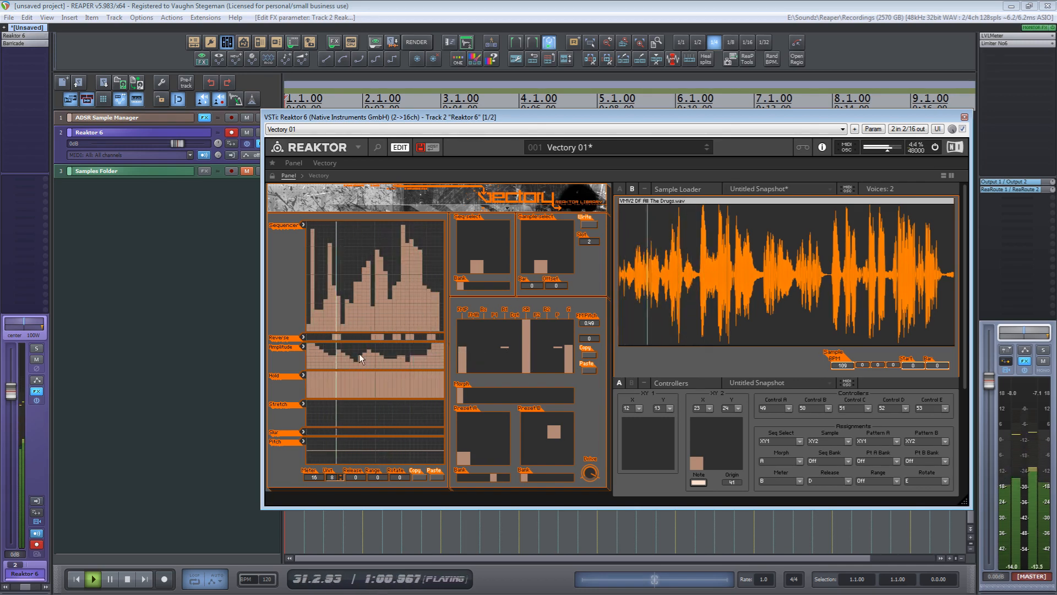
mouse_move(359, 353)
mouse_down()
mouse_move(443, 356)
mouse_move(407, 356)
mouse_up()
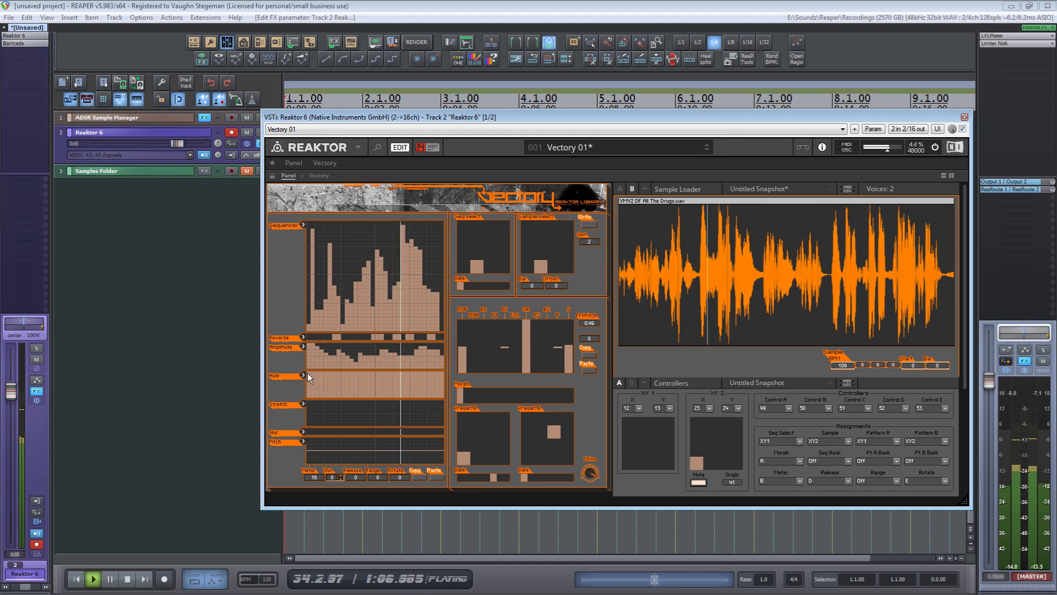
mouse_move(307, 372)
mouse_down()
mouse_move(347, 389)
mouse_move(371, 375)
mouse_move(399, 388)
mouse_move(441, 374)
mouse_up()
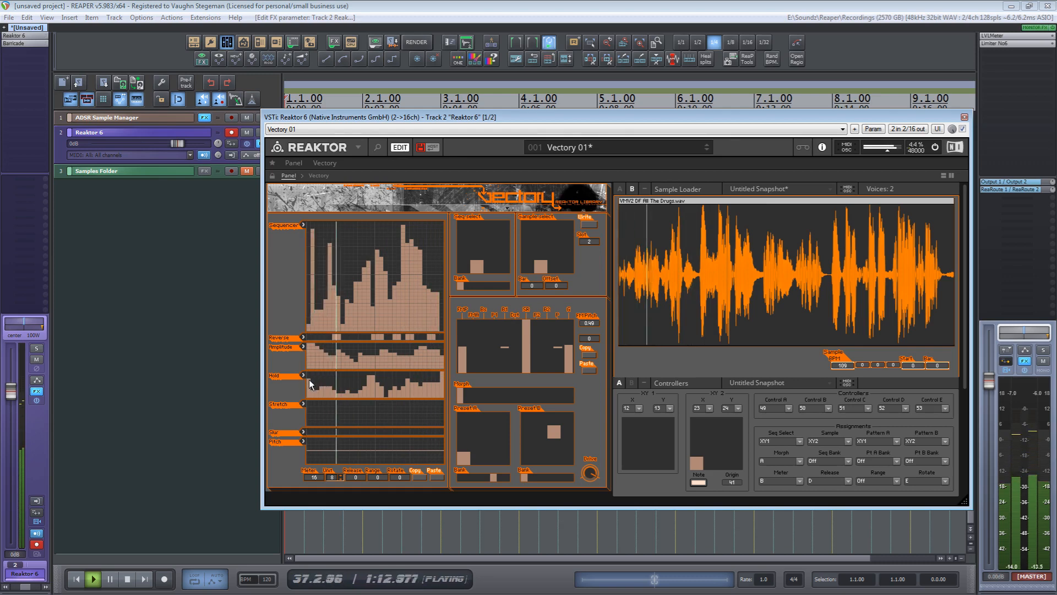
drag(309, 381, 425, 376)
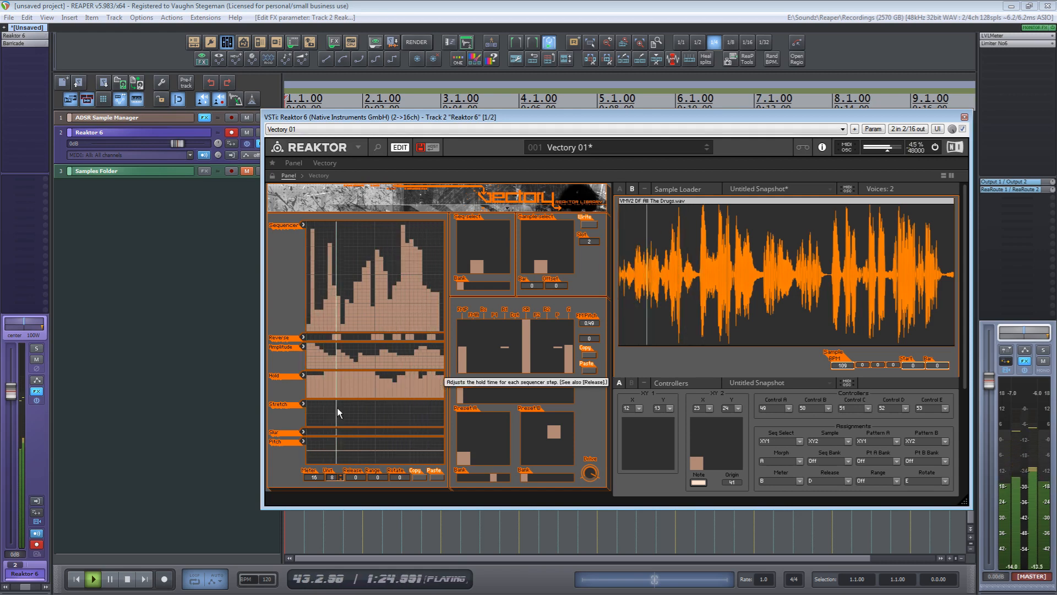
Draw uneven step values in the Stretch and Pitch lanes and turn on Slur for several groups of steps
mouse_move(310, 421)
mouse_down()
mouse_move(430, 403)
mouse_move(447, 416)
mouse_up()
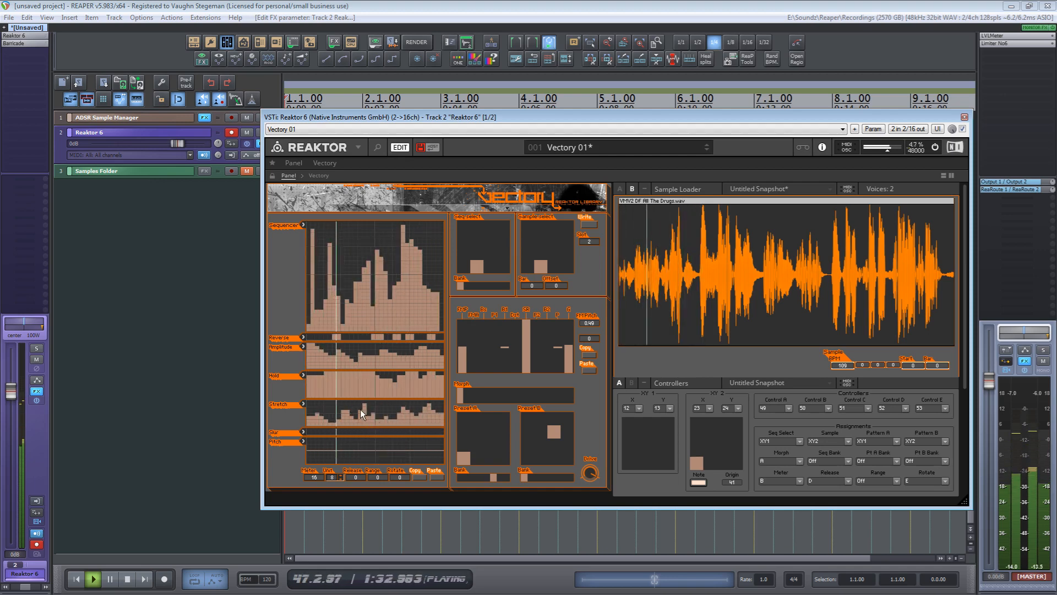
mouse_move(428, 415)
mouse_down()
mouse_move(425, 399)
mouse_move(427, 431)
mouse_move(371, 431)
mouse_move(338, 454)
mouse_move(358, 447)
mouse_move(375, 464)
mouse_move(382, 445)
mouse_move(408, 461)
mouse_move(414, 438)
mouse_move(420, 456)
mouse_move(430, 441)
mouse_move(444, 446)
mouse_up()
click(339, 430)
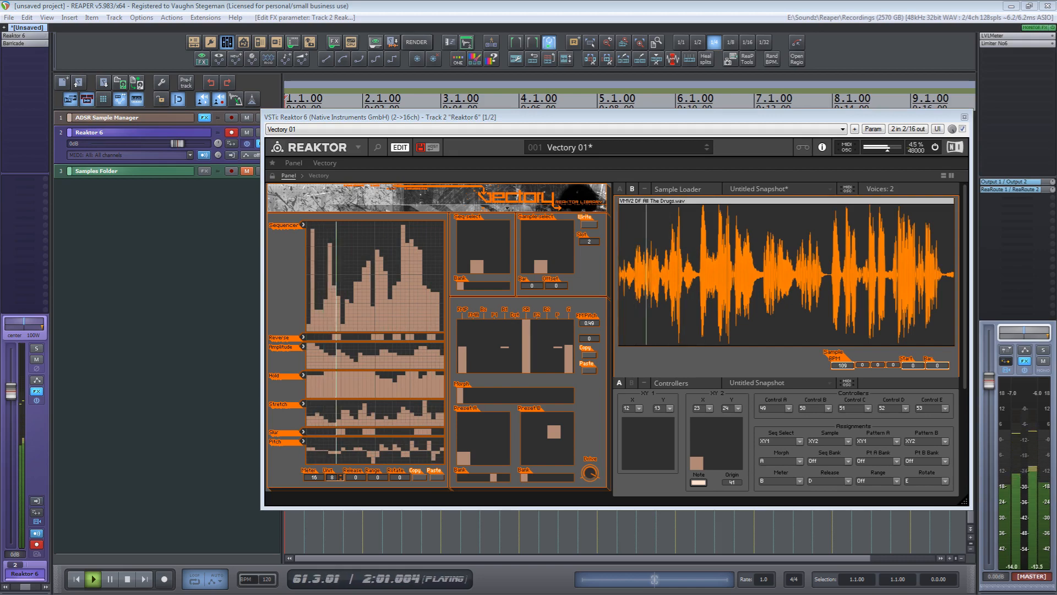
Move the Reaktor plug-in window higher on the screen and keep the Morph marker fully at the preset A end
click(491, 297)
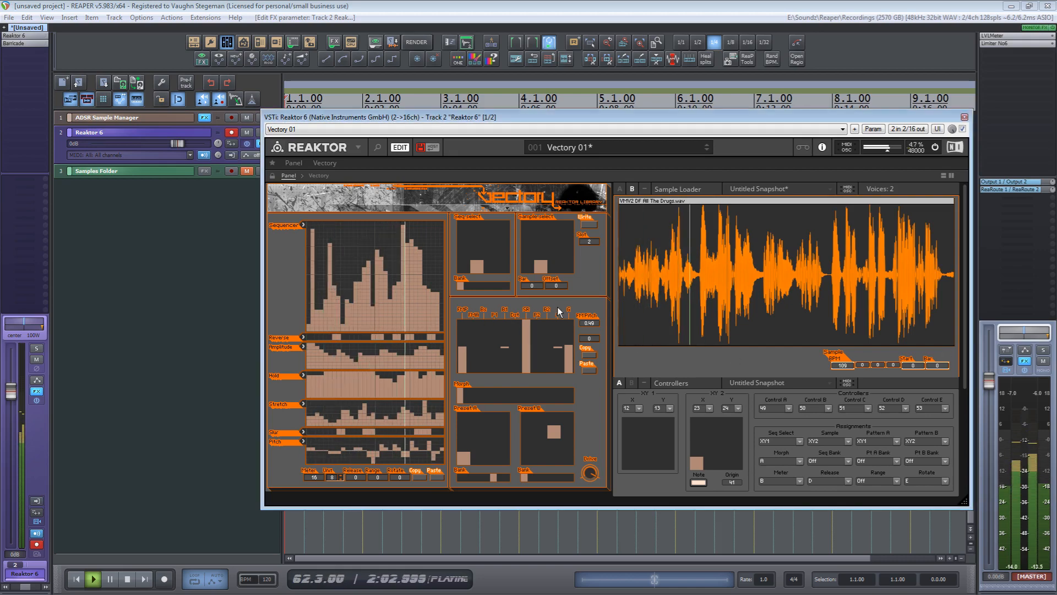
drag(595, 114, 596, 55)
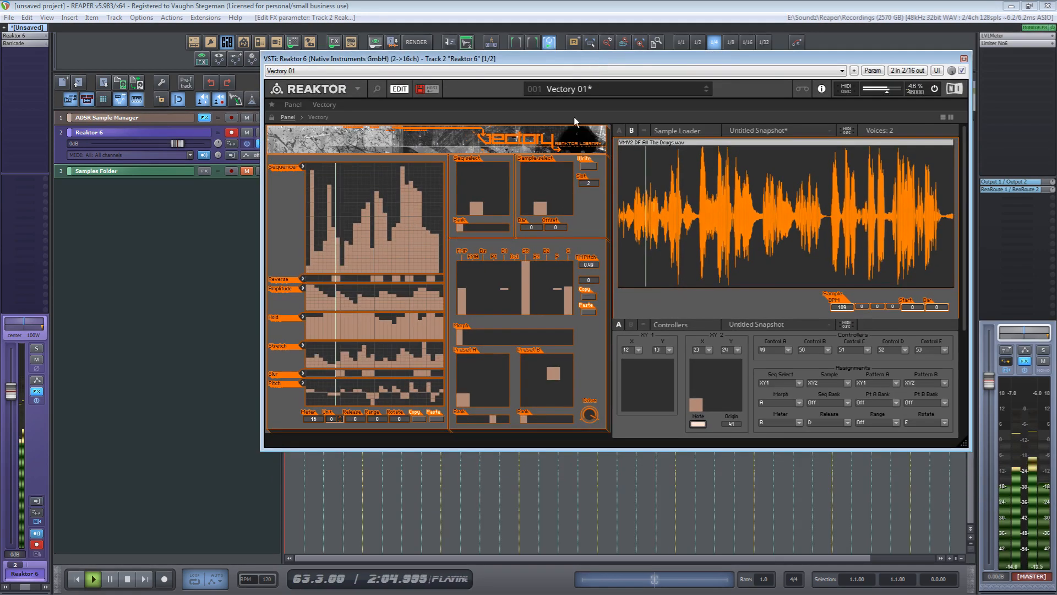
drag(463, 334, 440, 346)
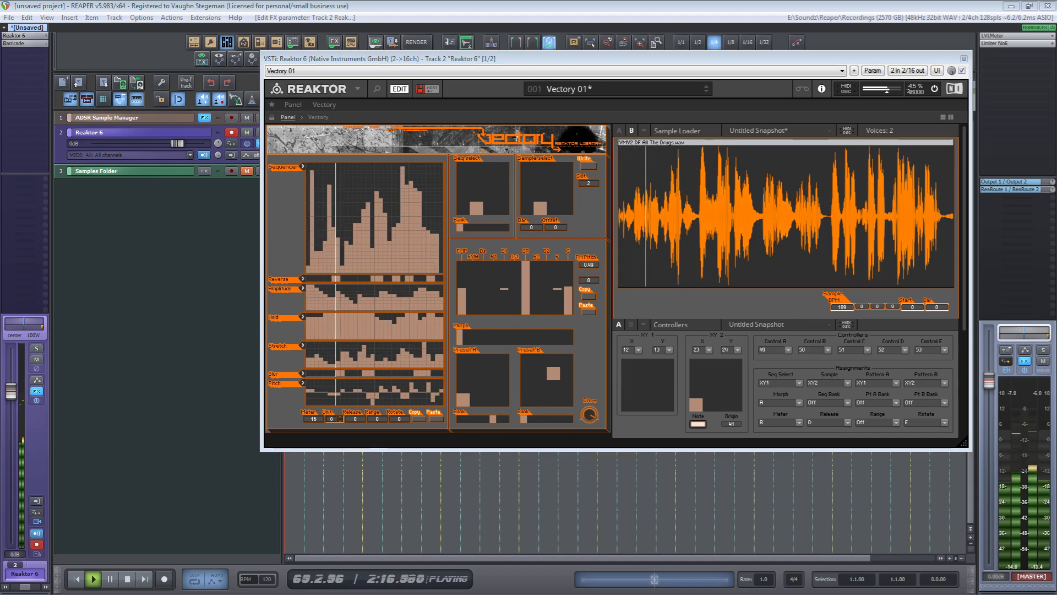
drag(459, 336, 433, 349)
scroll(433, 349, down, 1)
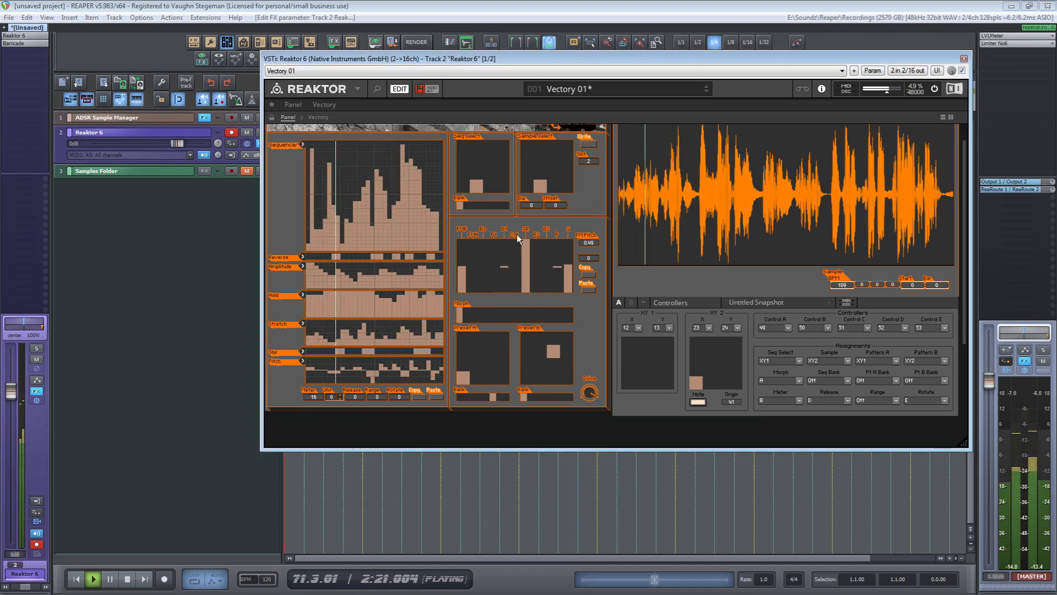
scroll(692, 299, up, 1)
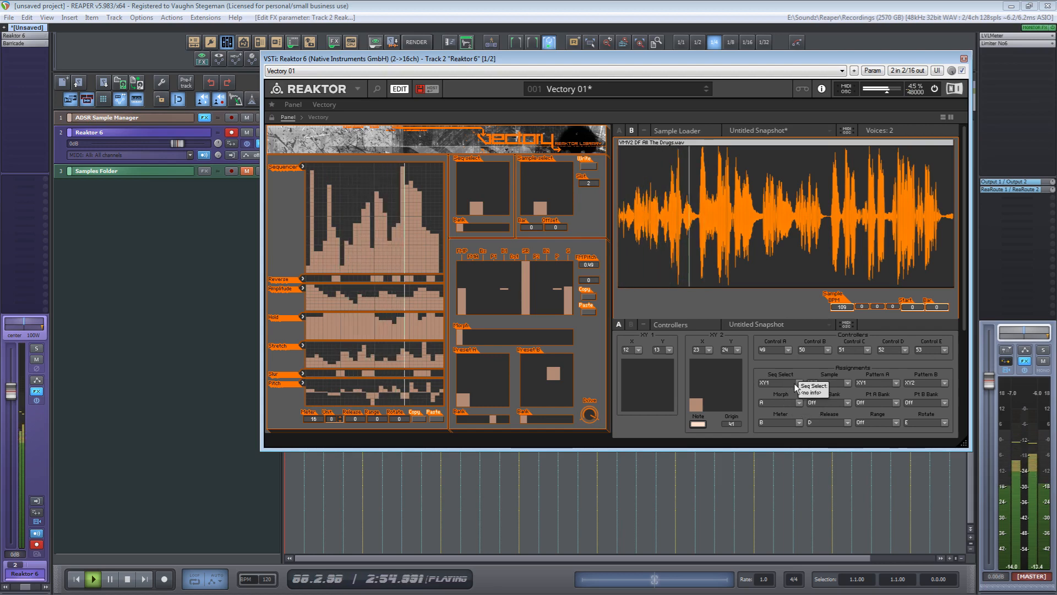
Examine the controller numbers available for Control A and the assignment options for Morph, leaving both as they are
click(770, 349)
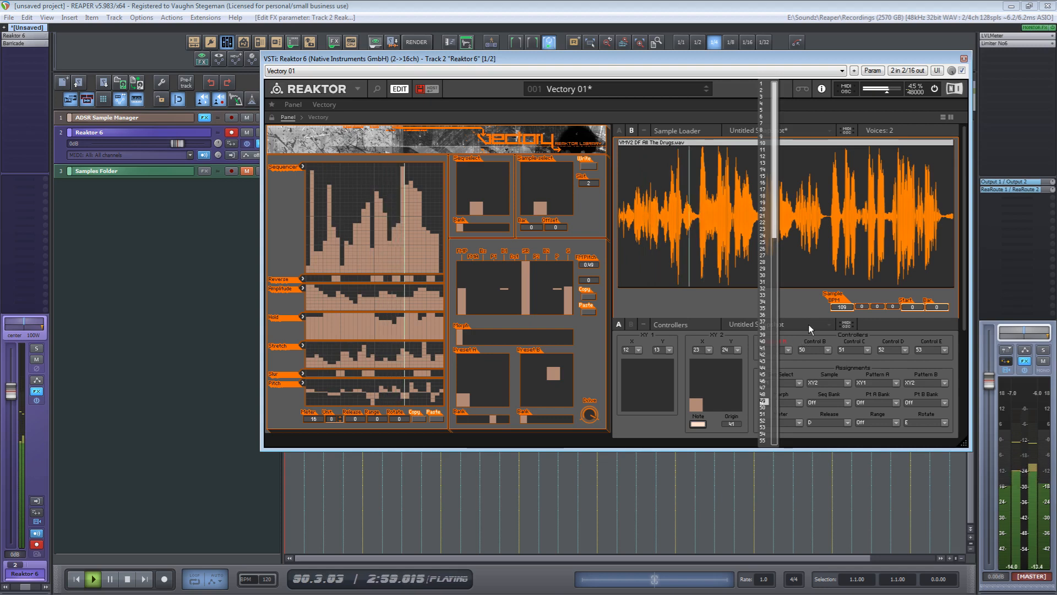
click(897, 322)
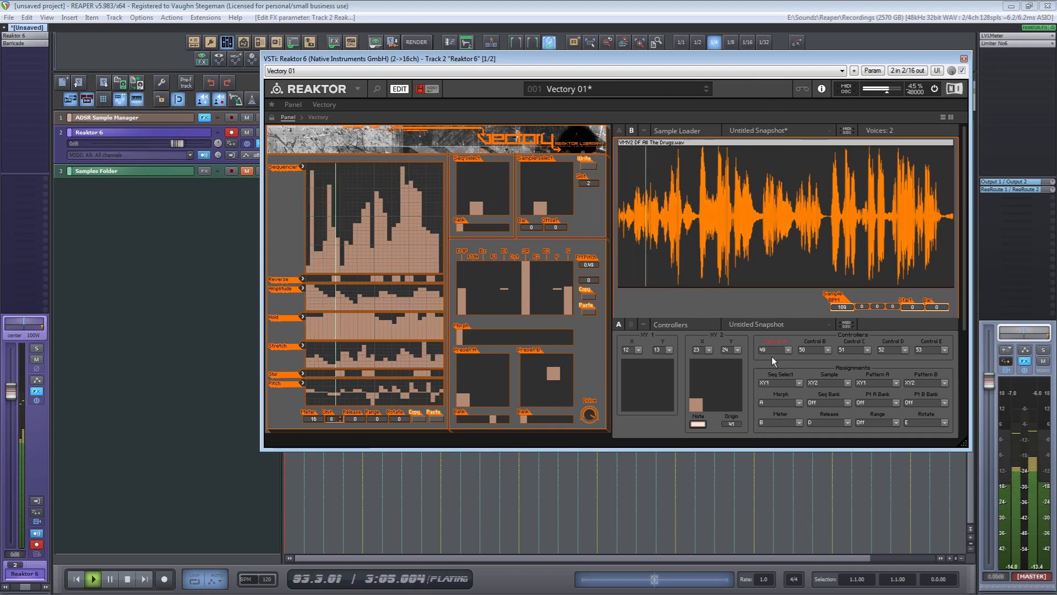
click(798, 403)
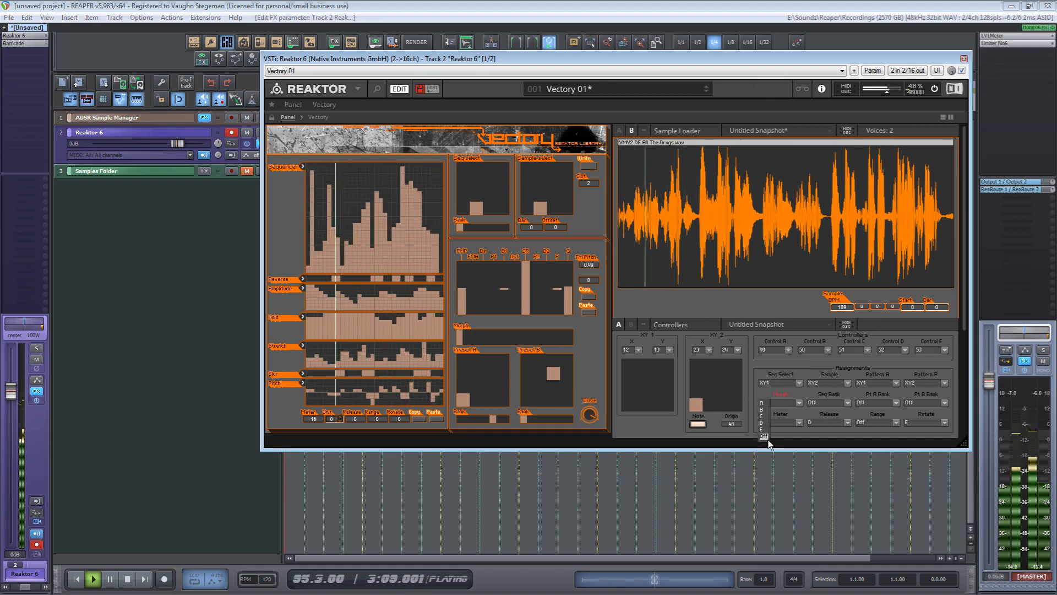
click(783, 365)
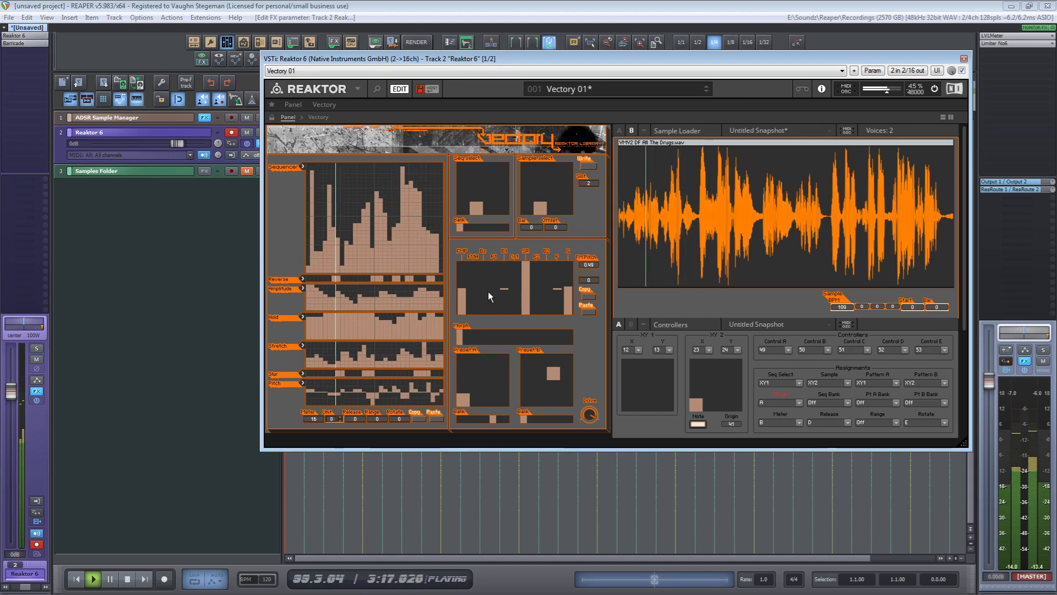
Move the Morph marker fully to preset B and select Preset B's slot in the fourth column, second row
mouse_move(487, 292)
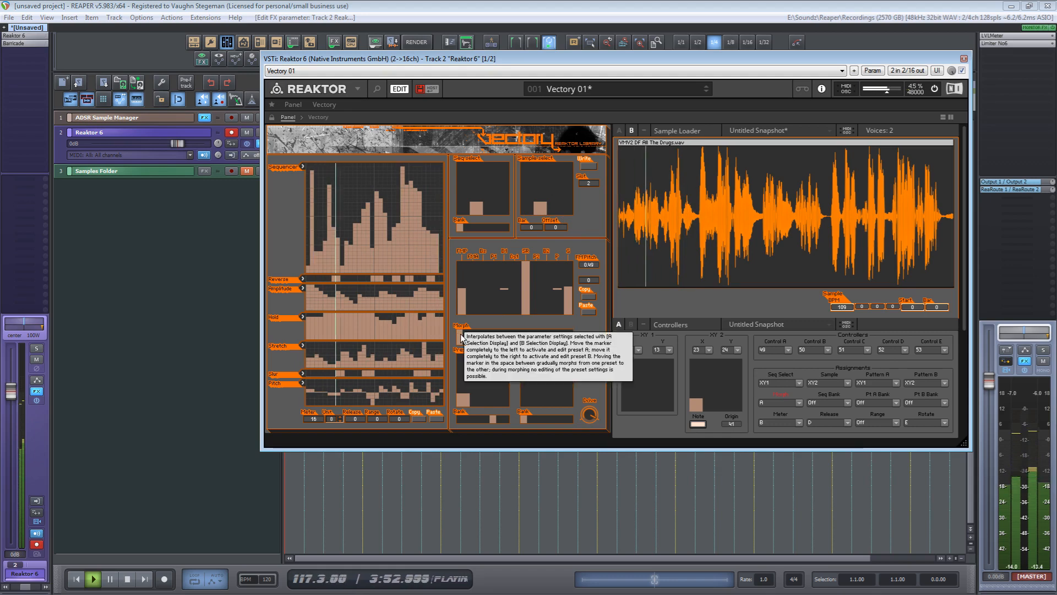
drag(461, 334, 580, 339)
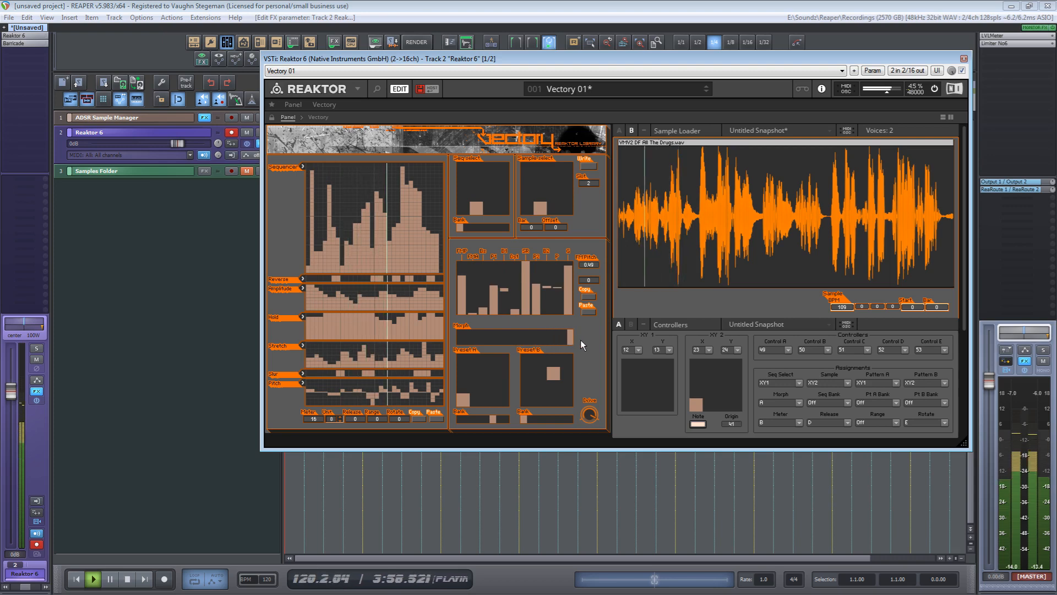
drag(550, 374, 544, 395)
click(567, 373)
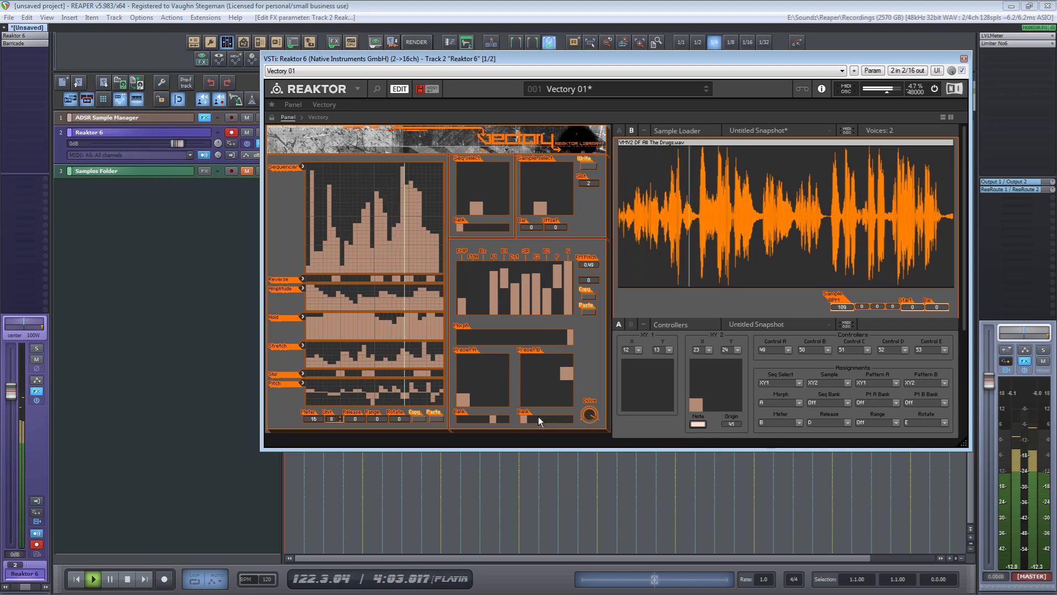
Move Preset B's bank up slightly and audition several of its slots, ending on the third slot of the top row
drag(523, 418, 529, 418)
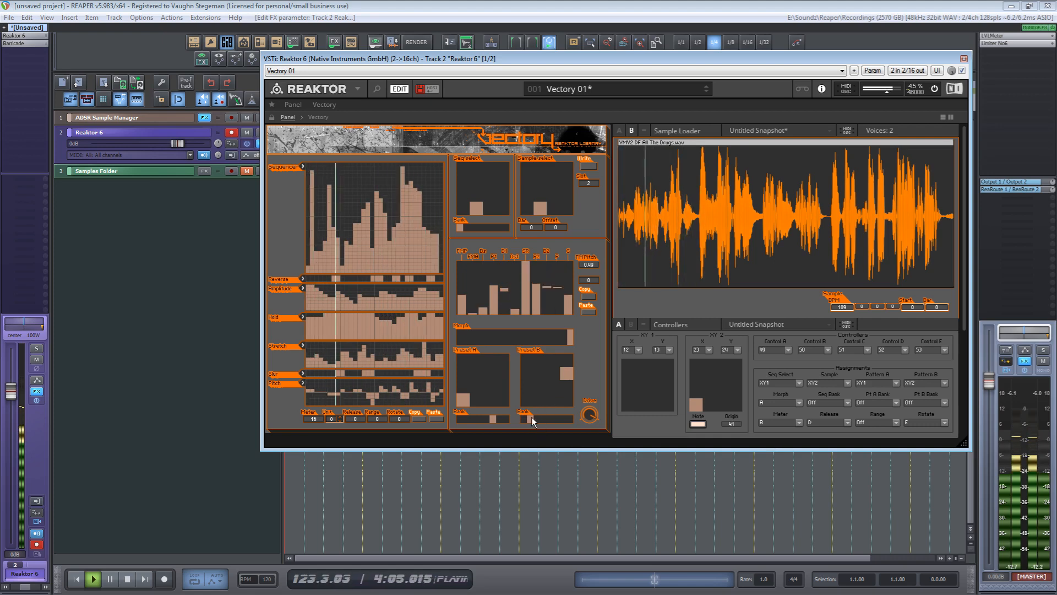
click(526, 362)
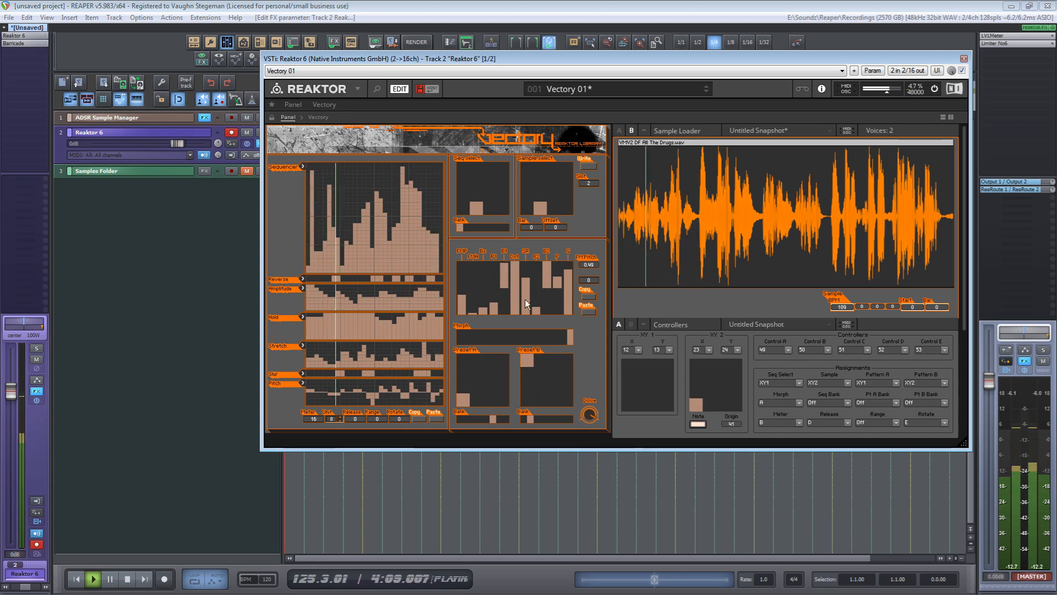
click(541, 377)
click(556, 392)
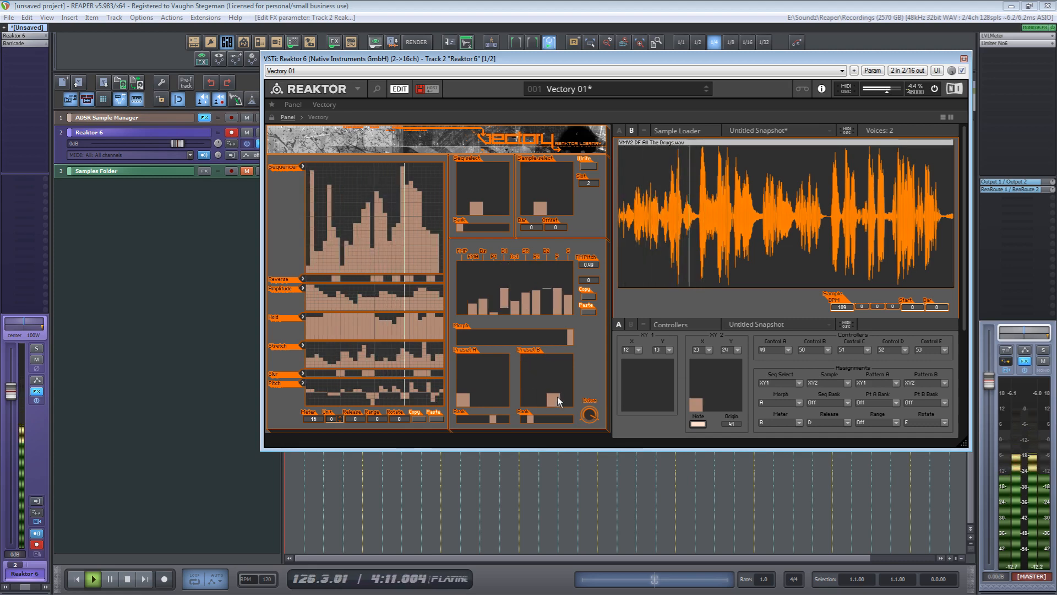
click(529, 374)
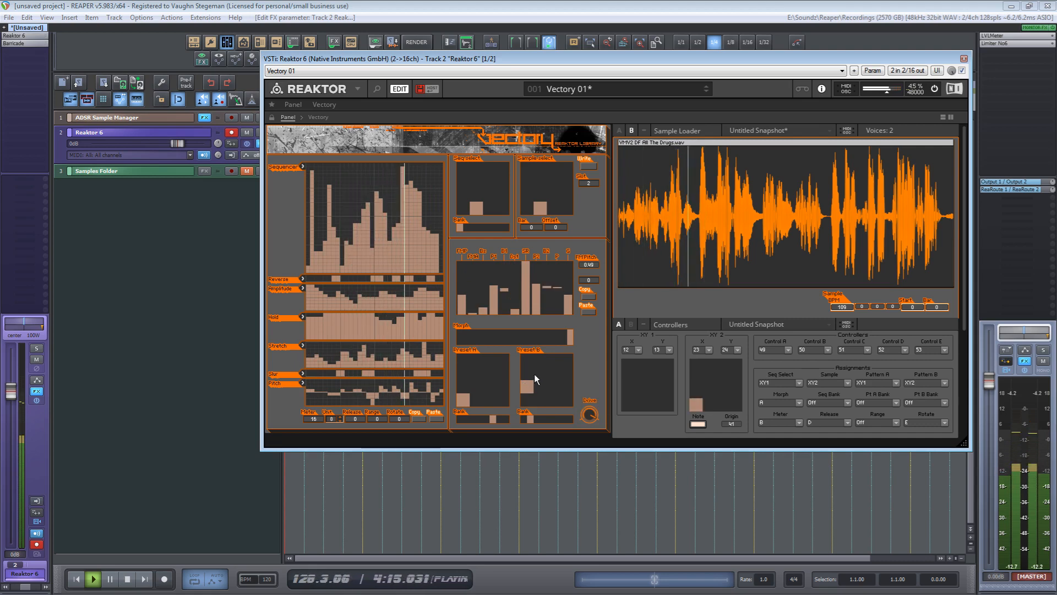
click(555, 359)
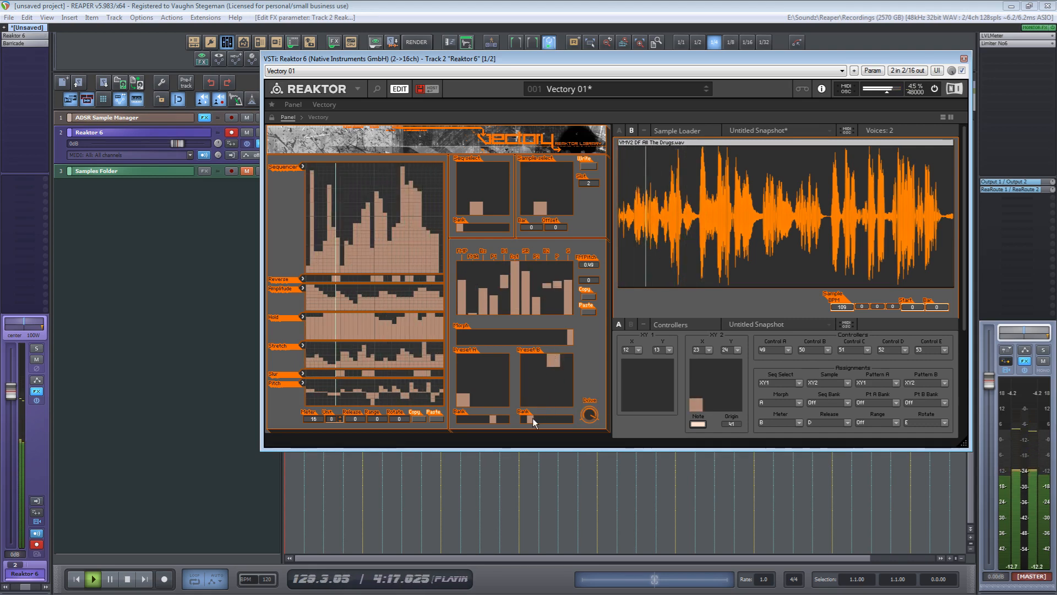
Move Preset B's bank to its highest position, audition several slots and settle on the first column, second row
drag(533, 419, 581, 418)
click(541, 391)
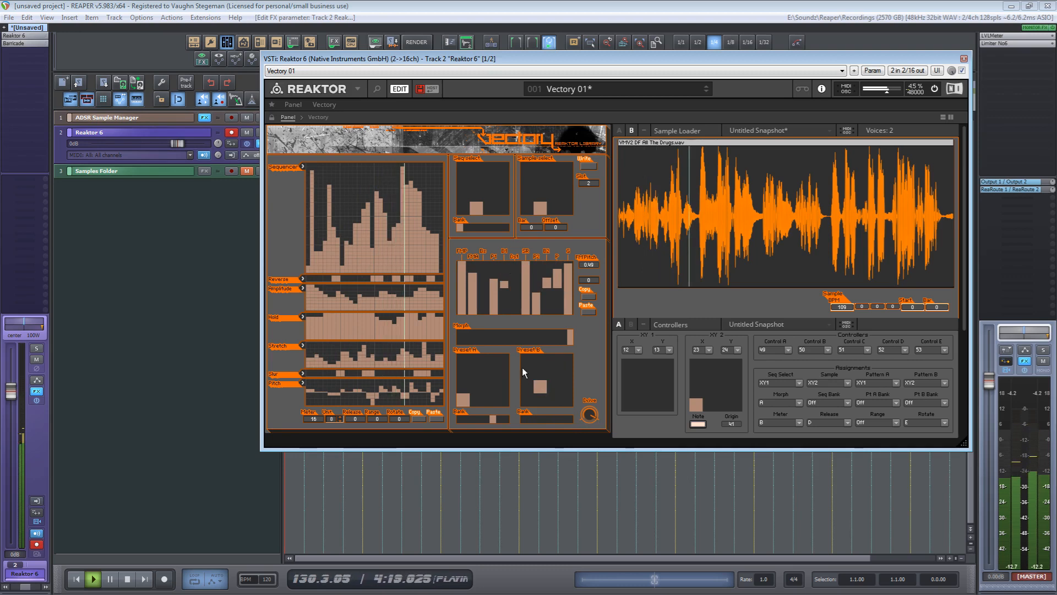
click(526, 366)
click(541, 382)
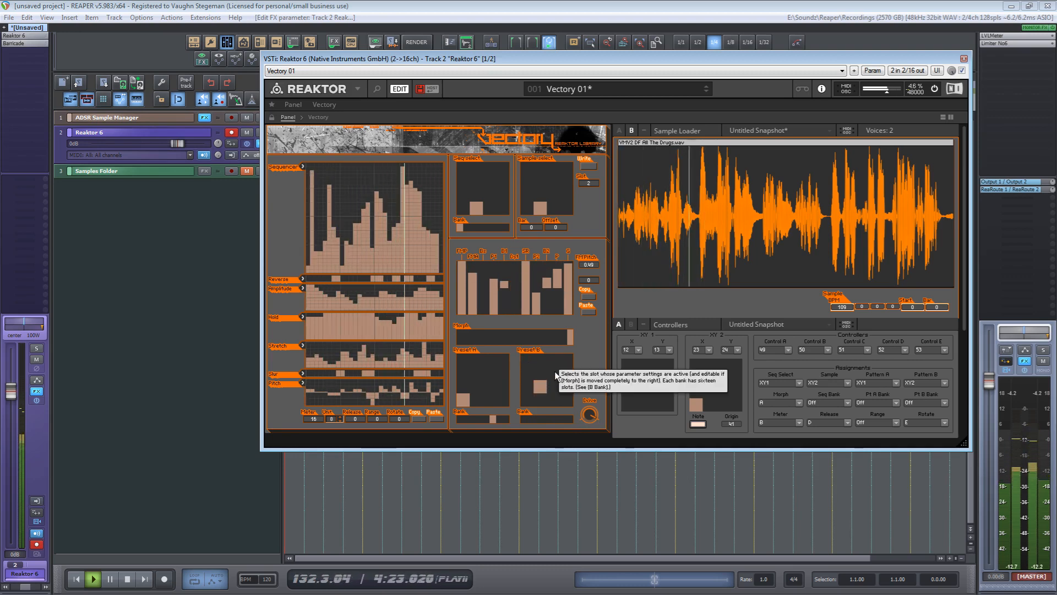
click(554, 371)
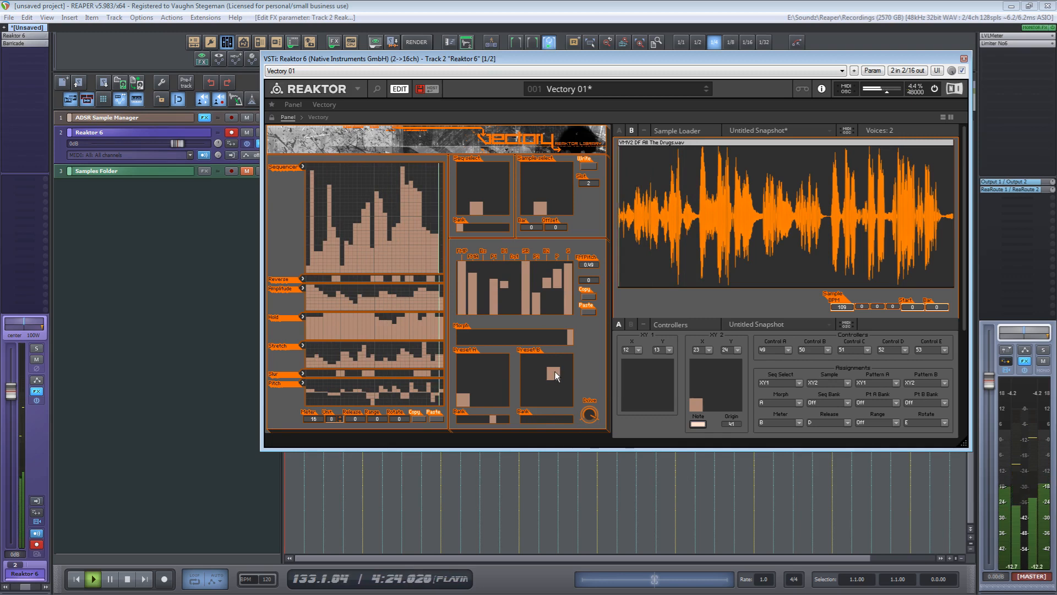
click(539, 398)
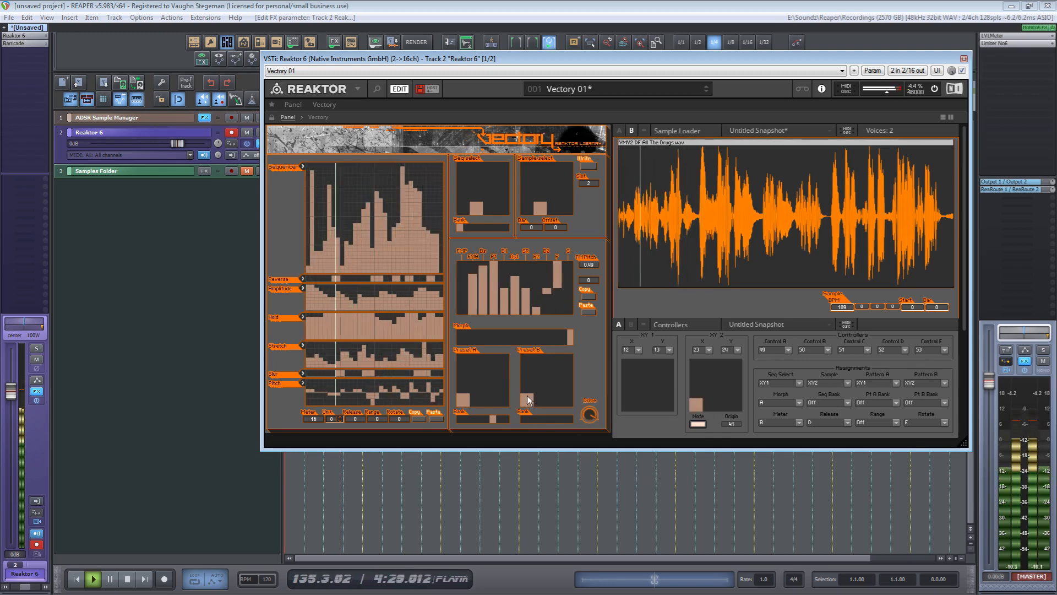
click(528, 377)
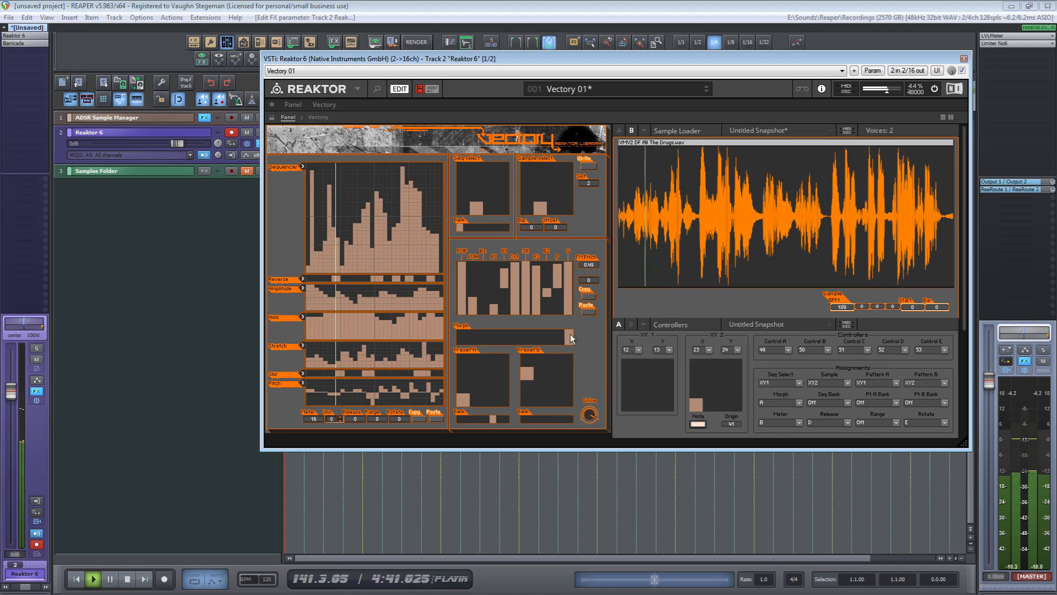
Return the Morph marker fully to preset A and stop playback, moving the plug-in window down to uncover the tracks
drag(570, 334, 458, 331)
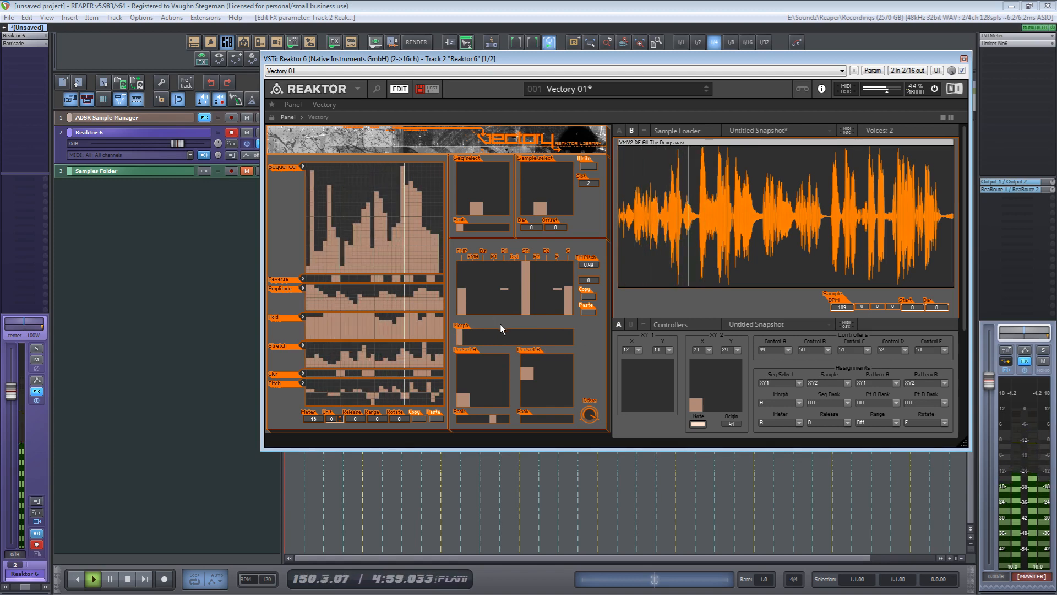
key(space)
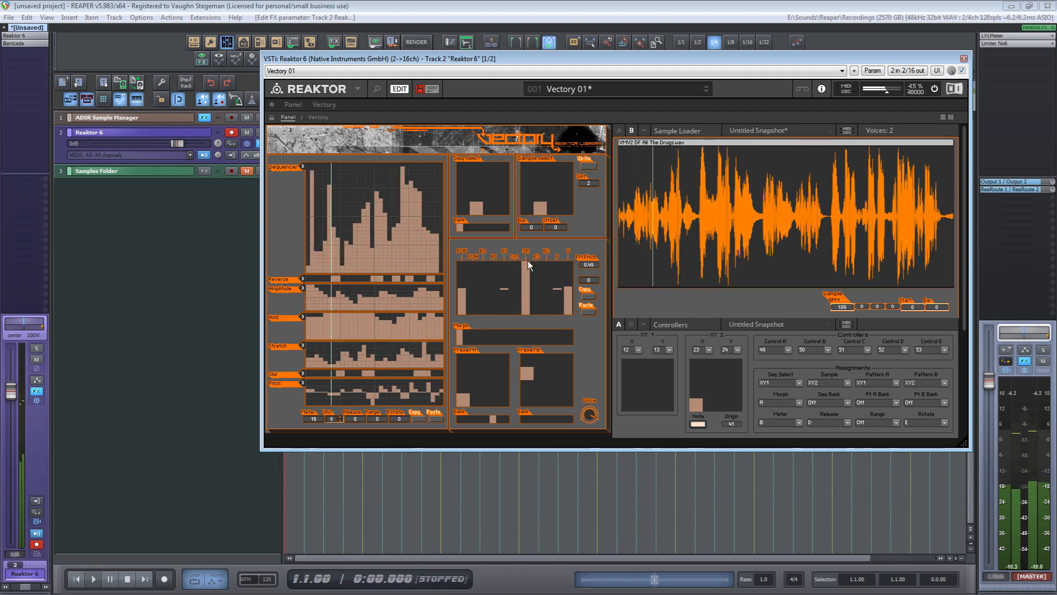
drag(507, 58, 544, 194)
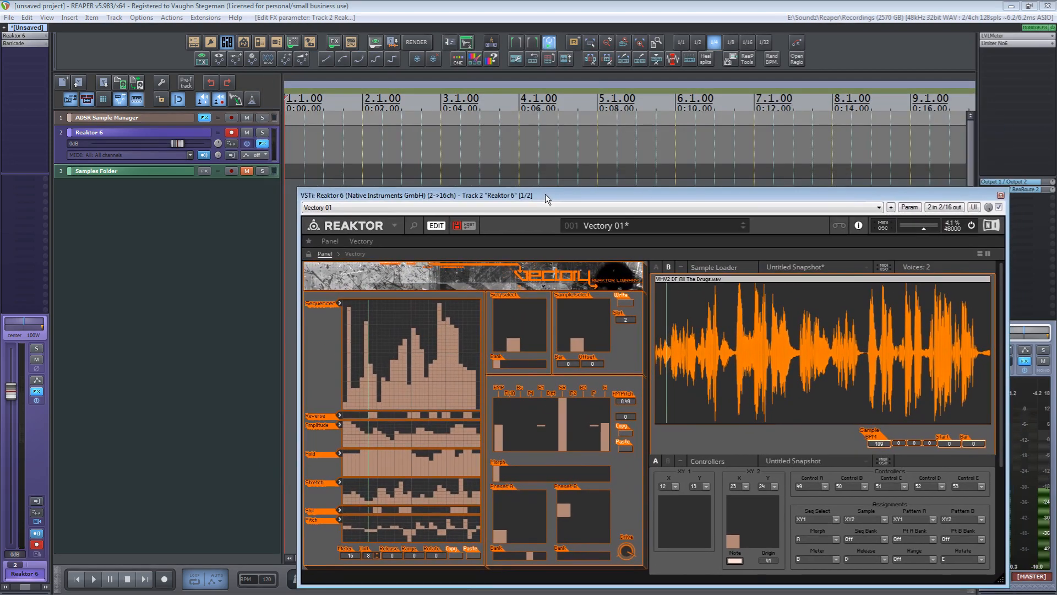
Enlarge the Samples Folder track and set the Reaktor 6 track's record mode to stereo output
click(114, 197)
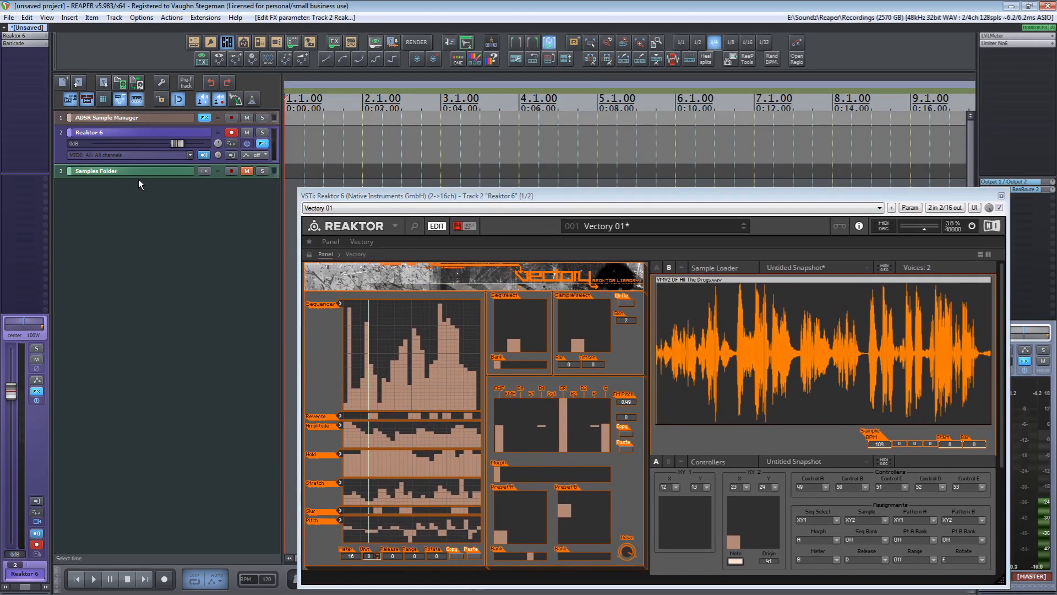
drag(146, 176, 151, 197)
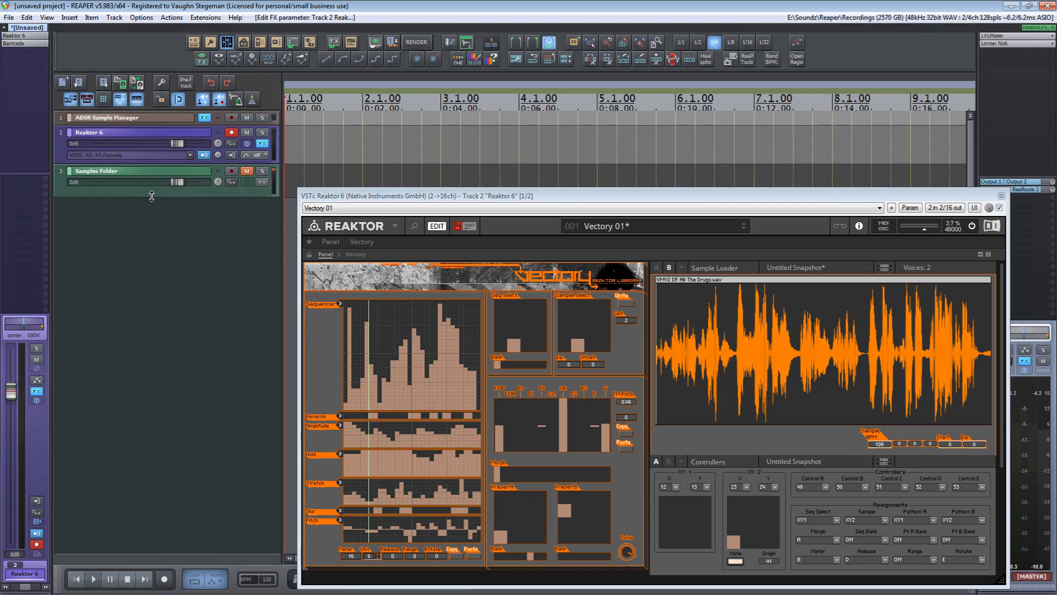
click(233, 155)
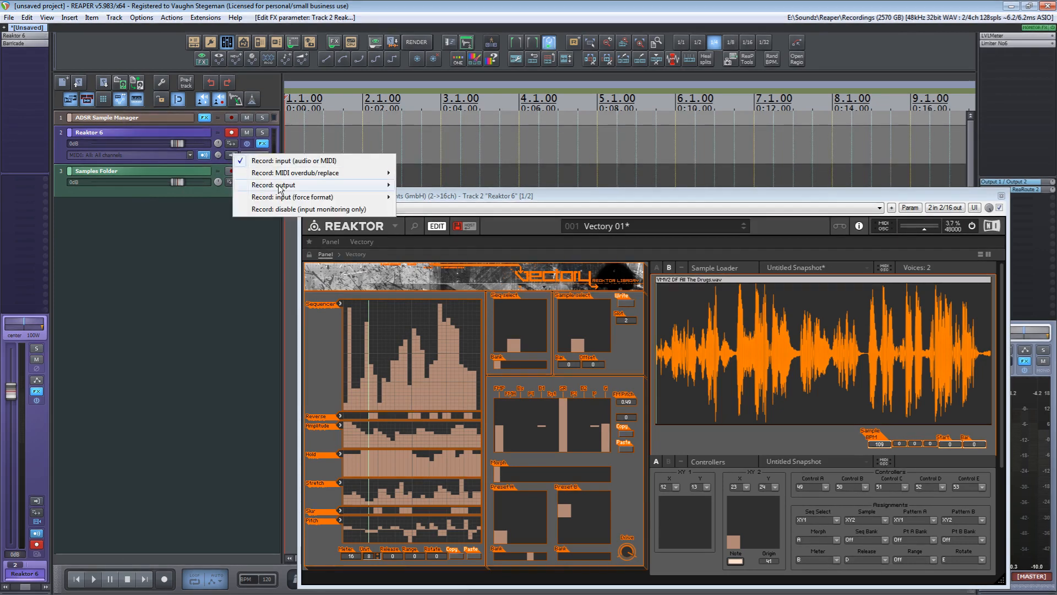
mouse_move(279, 189)
click(147, 222)
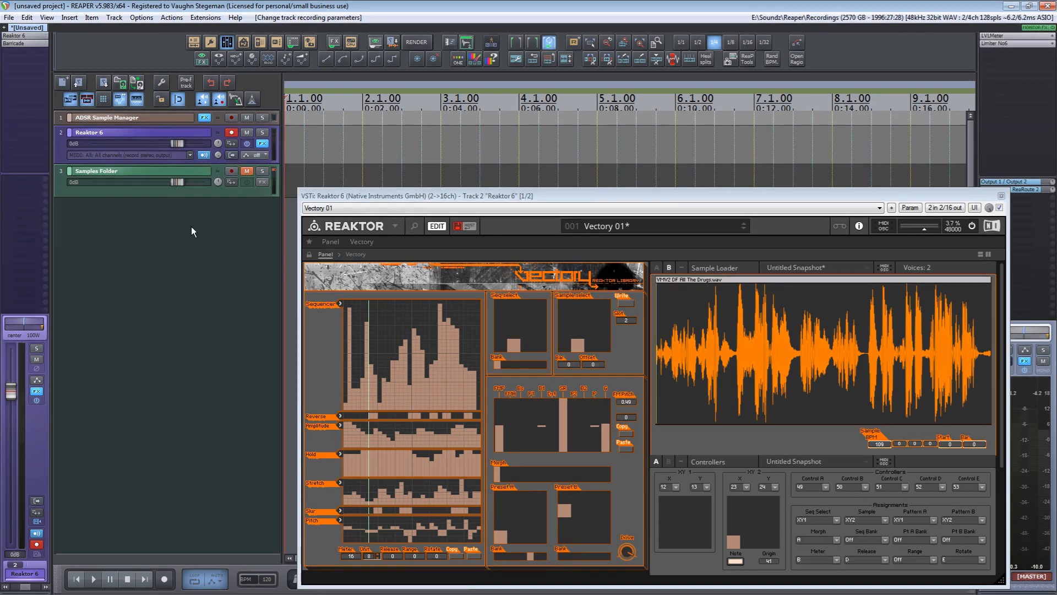
click(232, 155)
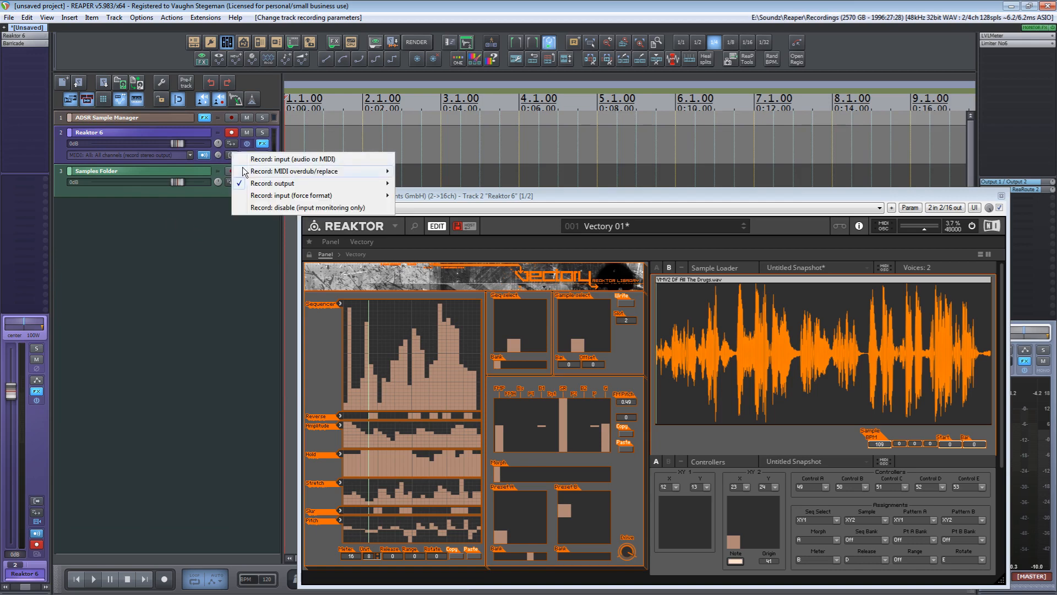
mouse_move(276, 183)
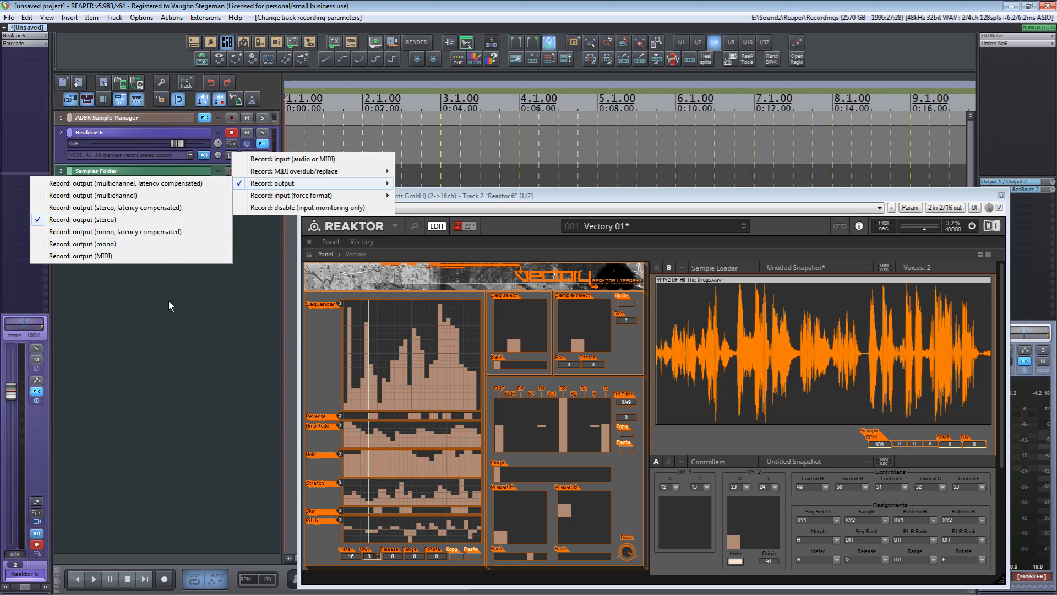
key(Escape)
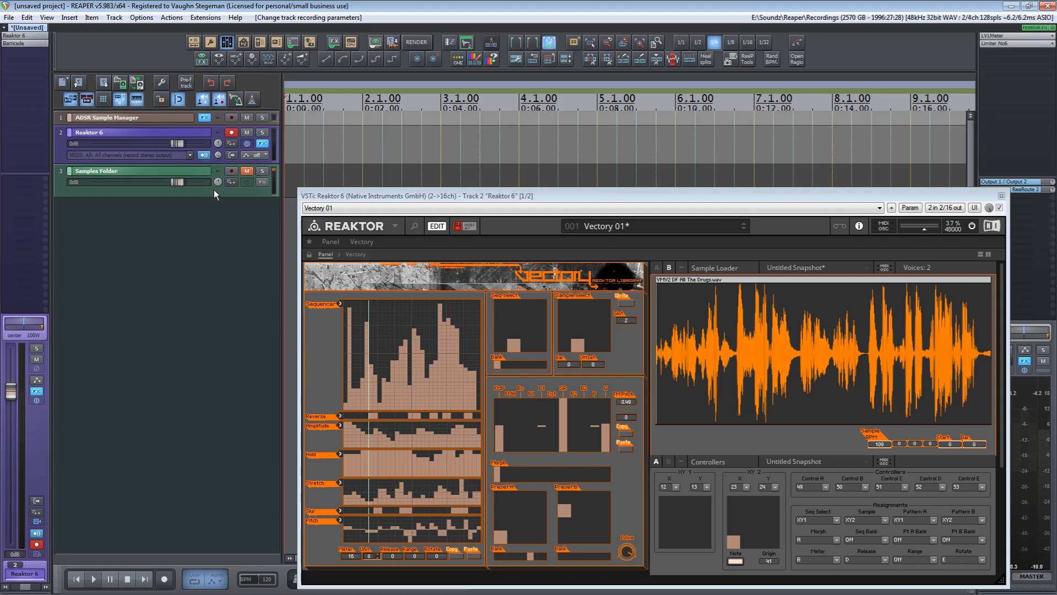
Record more than eight bars of Vectory's output onto the Reaktor 6 track, then stop and keep the take
drag(457, 198, 454, 157)
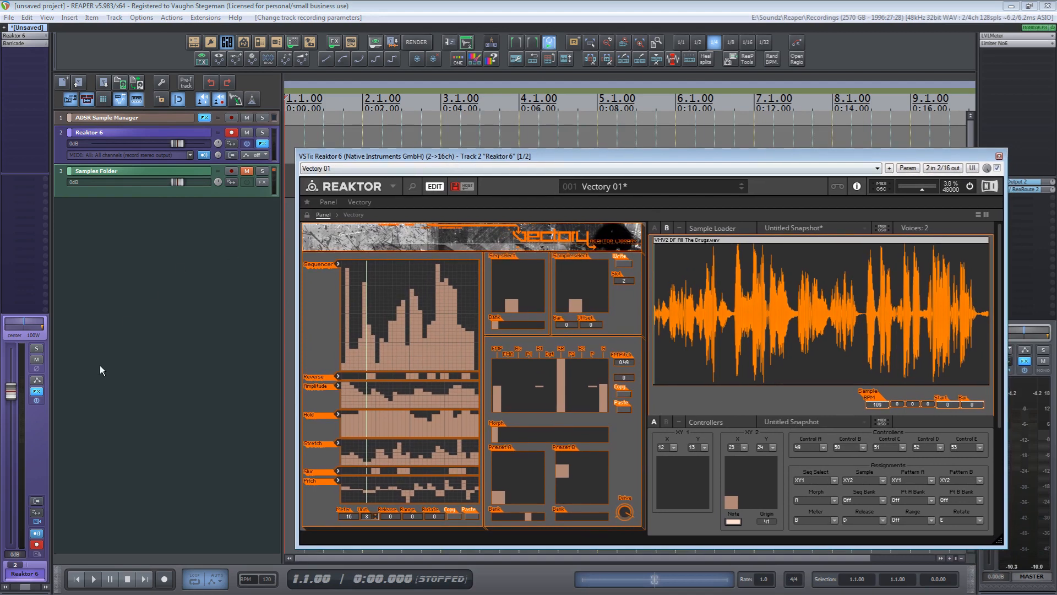
click(227, 387)
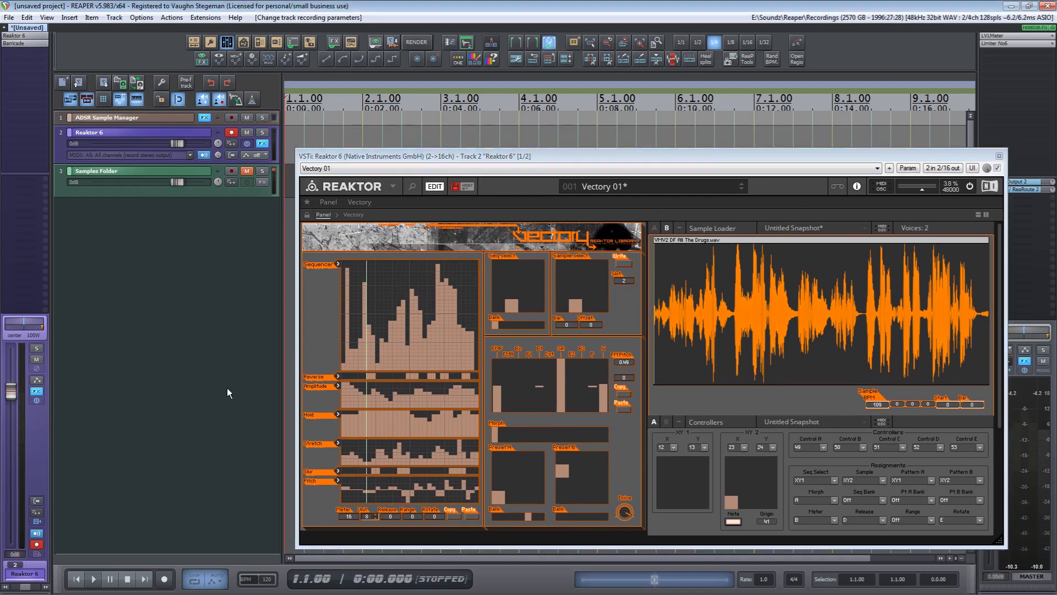
click(165, 579)
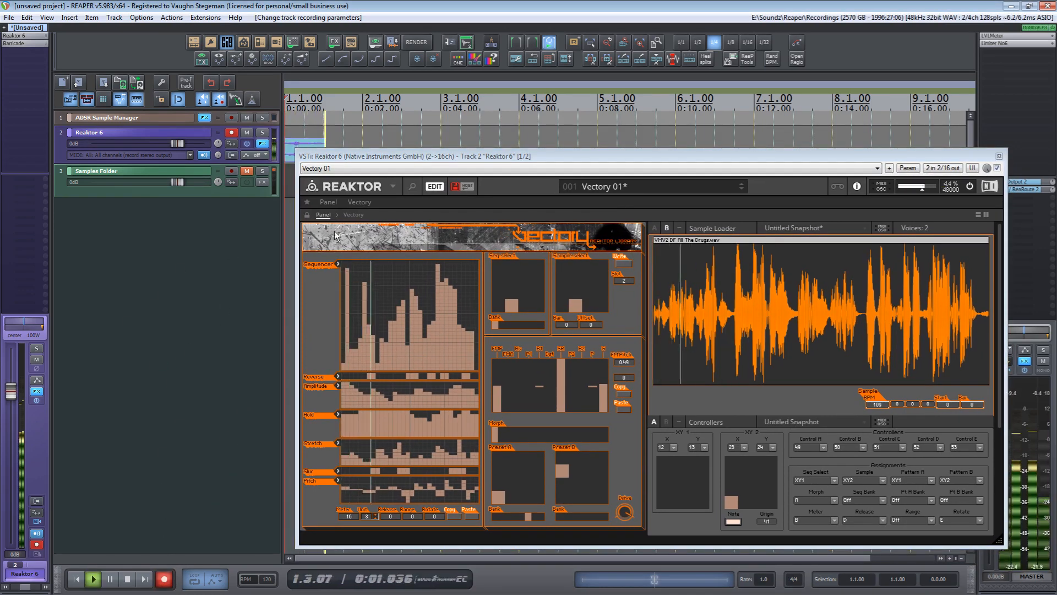
drag(404, 153, 388, 203)
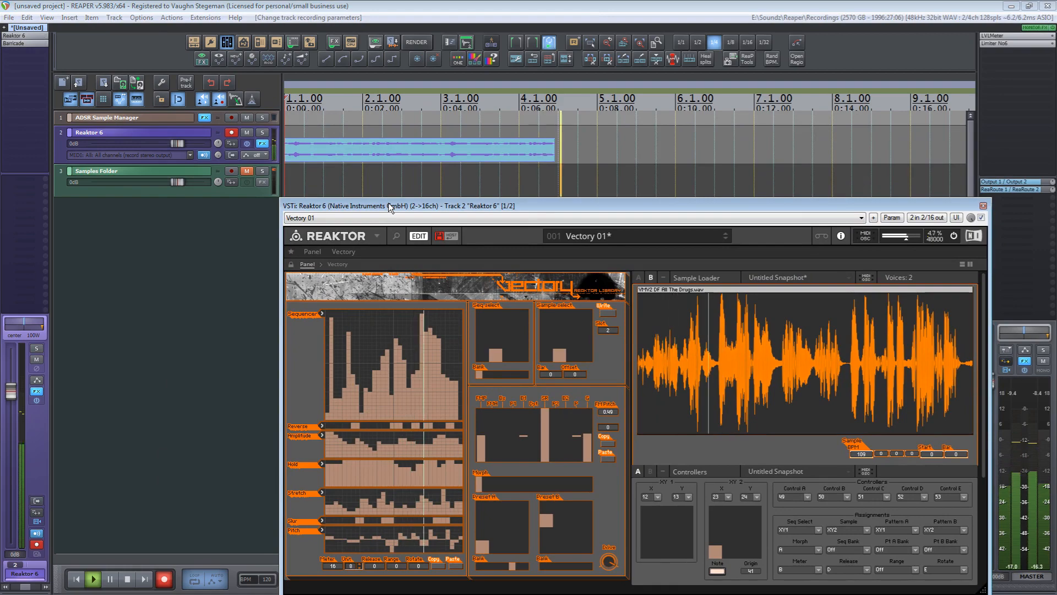
click(423, 135)
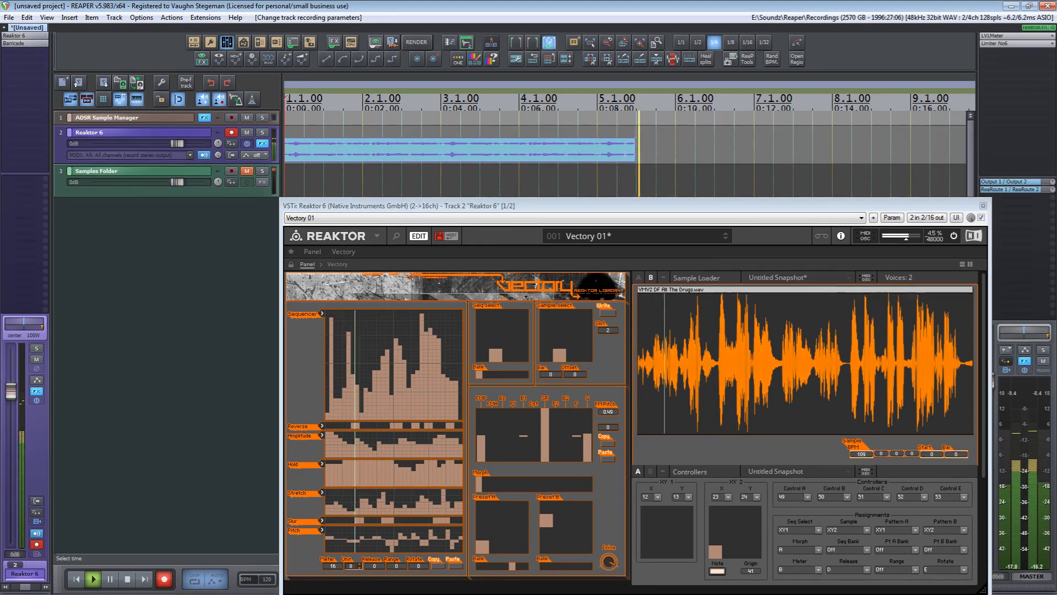
scroll(530, 142, down, 4)
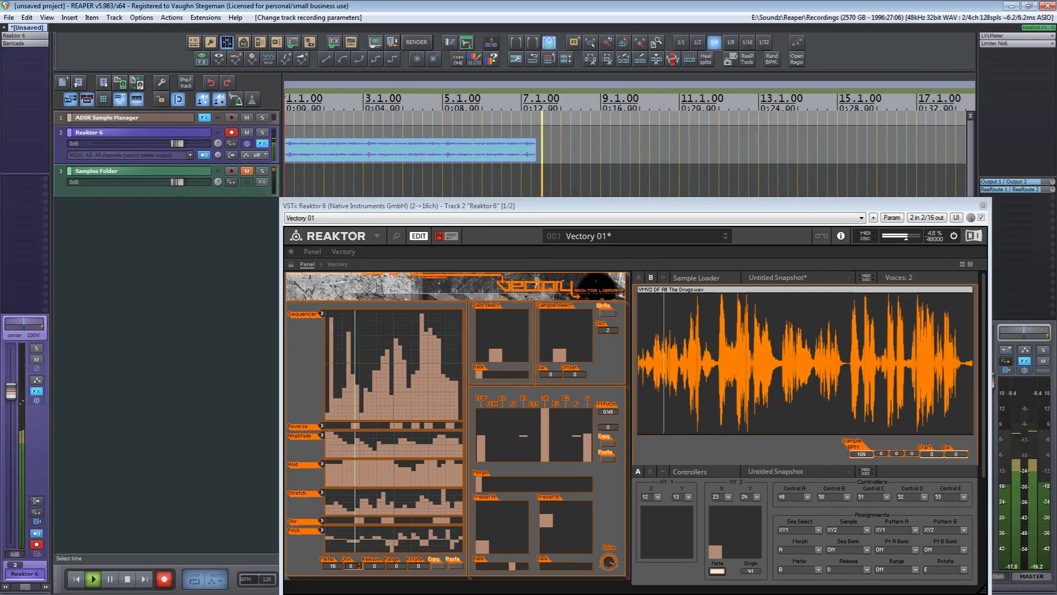
click(665, 207)
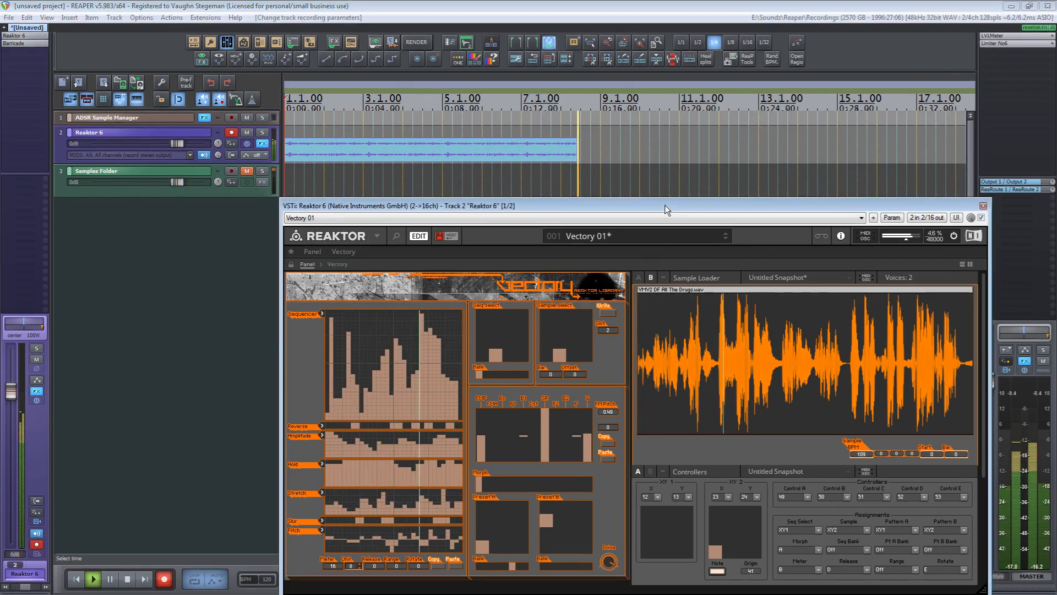
drag(665, 209, 655, 176)
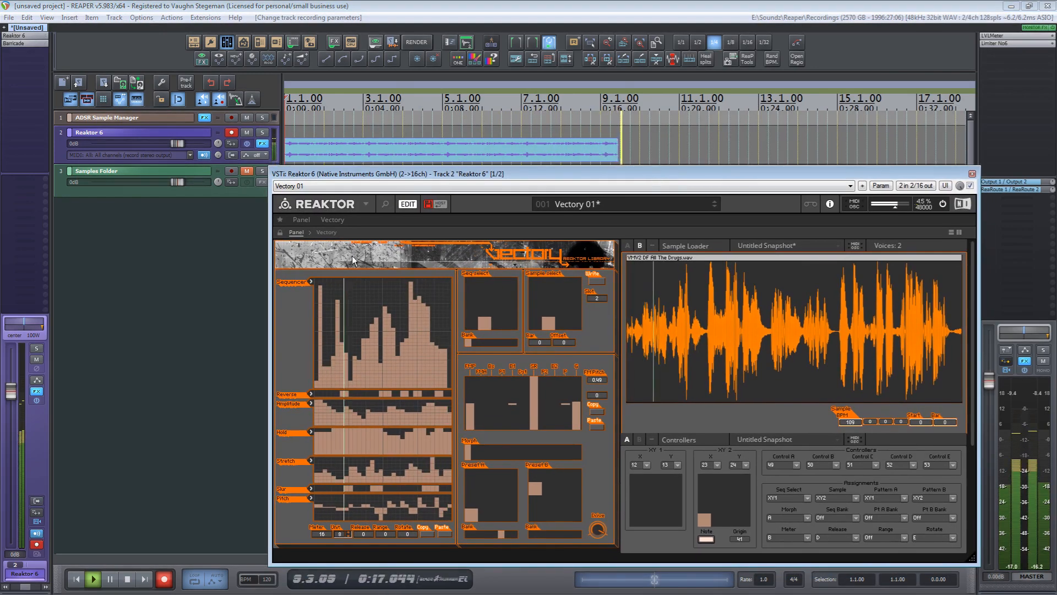
click(104, 313)
key(space)
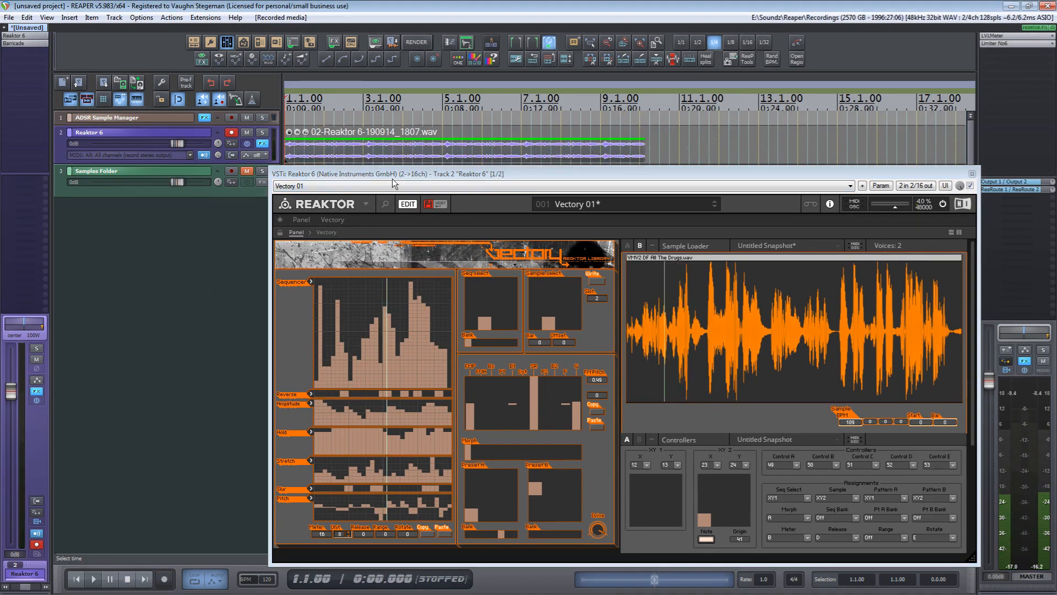
Move the recorded take onto a new track nested inside Samples Folder, with record arming turned off
drag(406, 175, 865, 111)
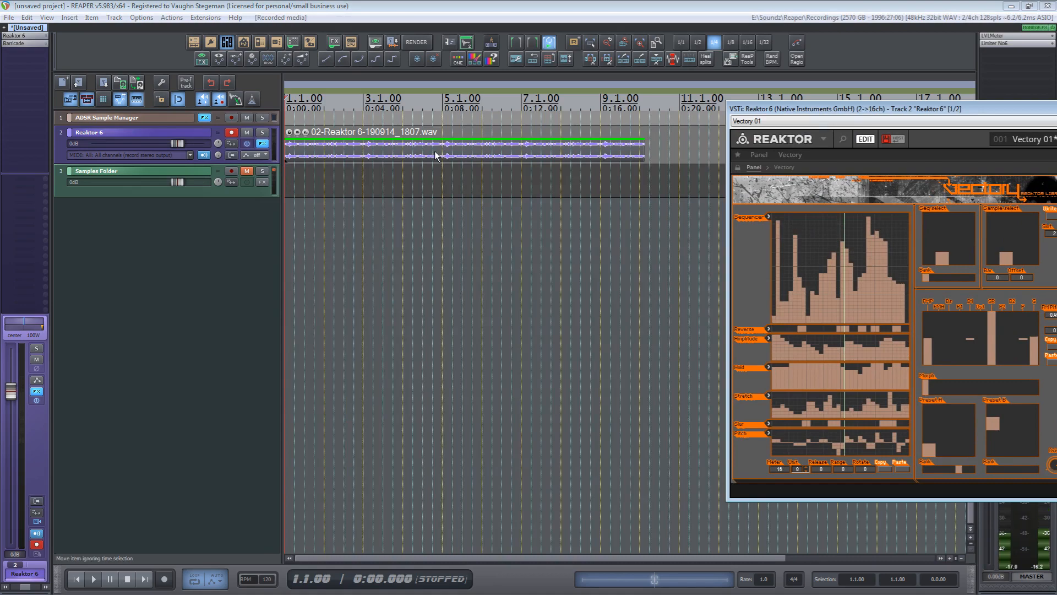
click(344, 148)
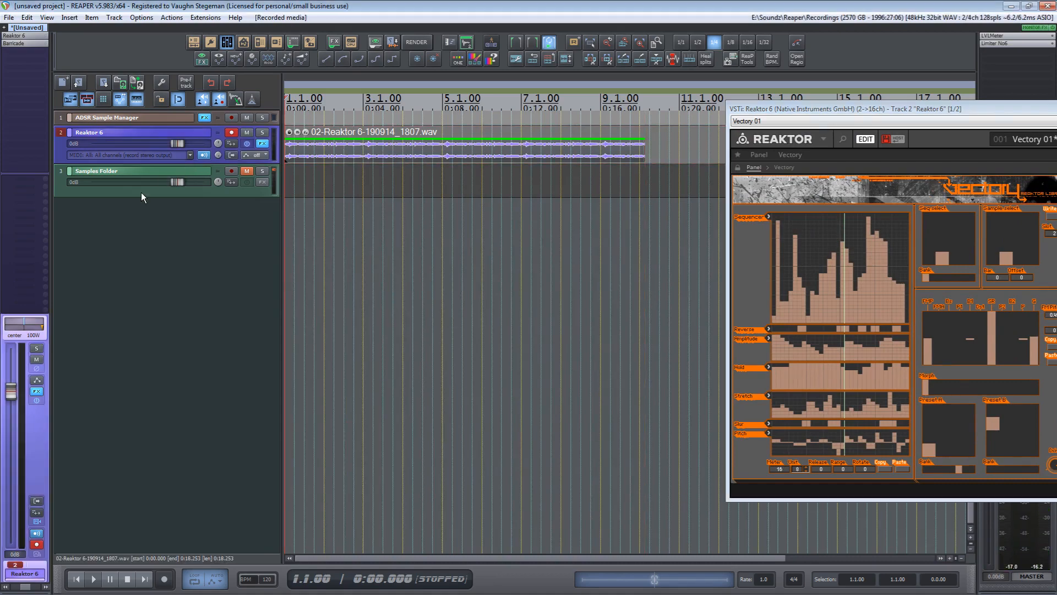
click(142, 193)
click(346, 146)
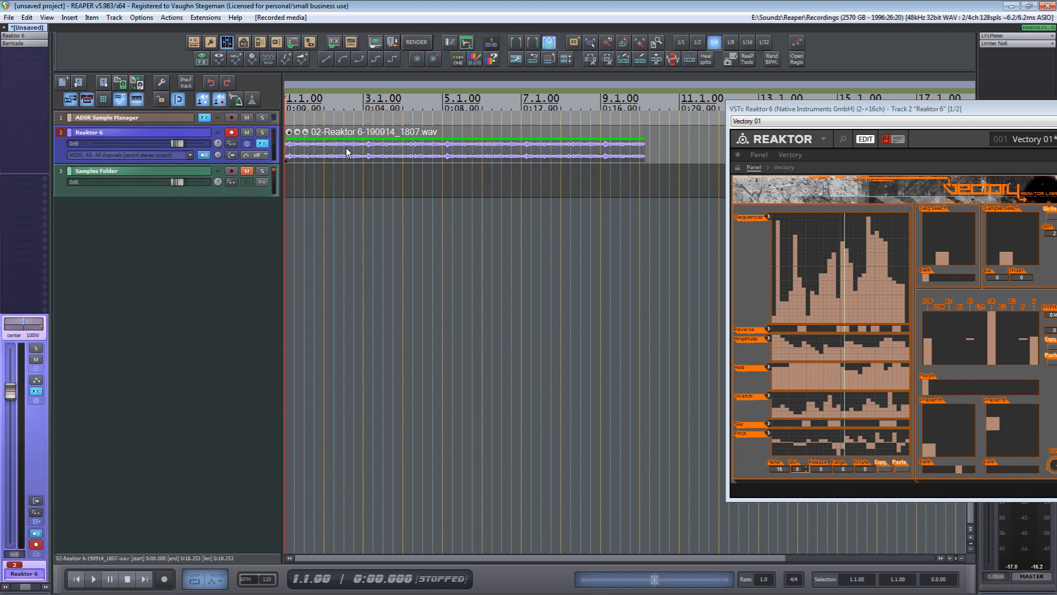
click(346, 148)
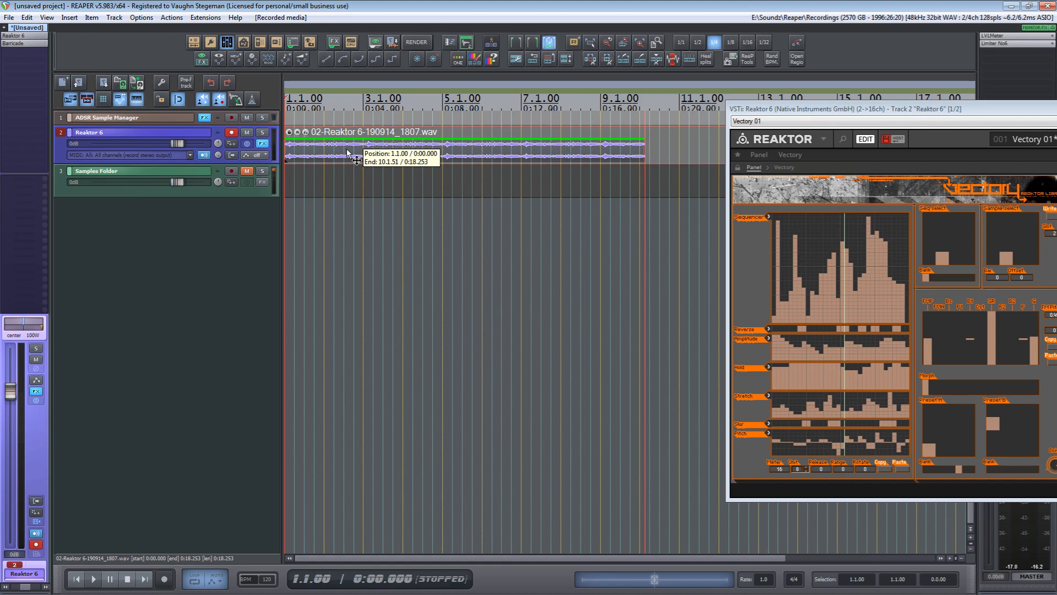
drag(348, 149, 343, 251)
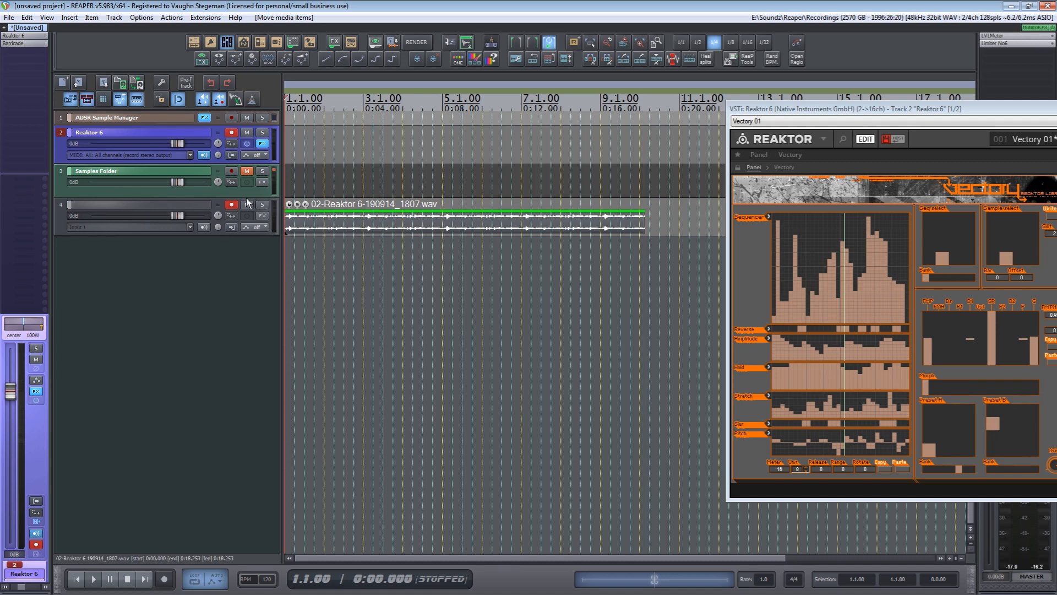
click(231, 205)
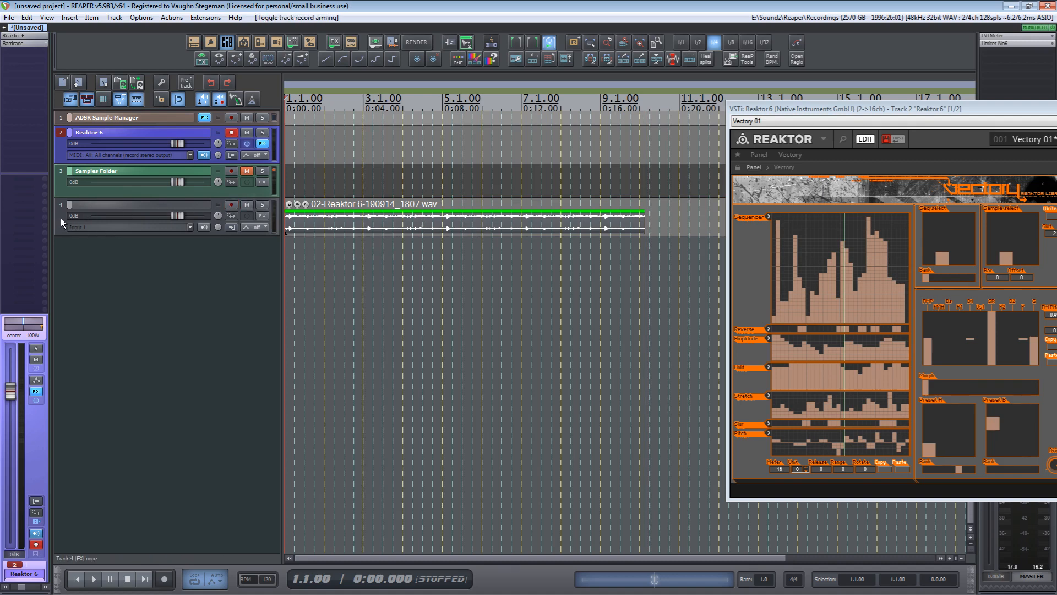
drag(60, 218, 75, 185)
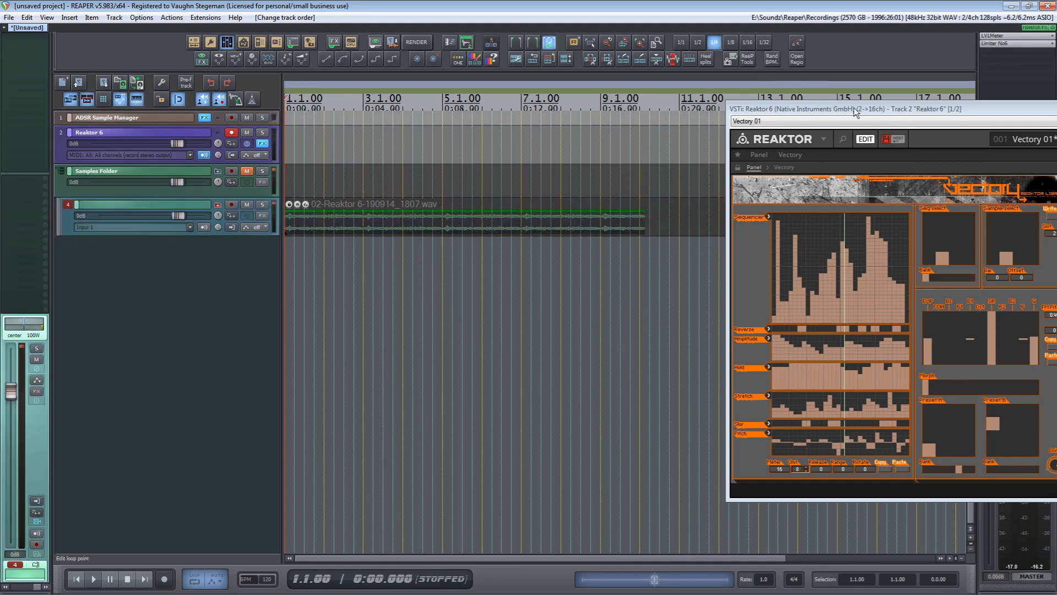
Record a second take on the Reaktor 6 track while sweeping the Morph marker from preset A fully to preset B
drag(856, 110, 370, 163)
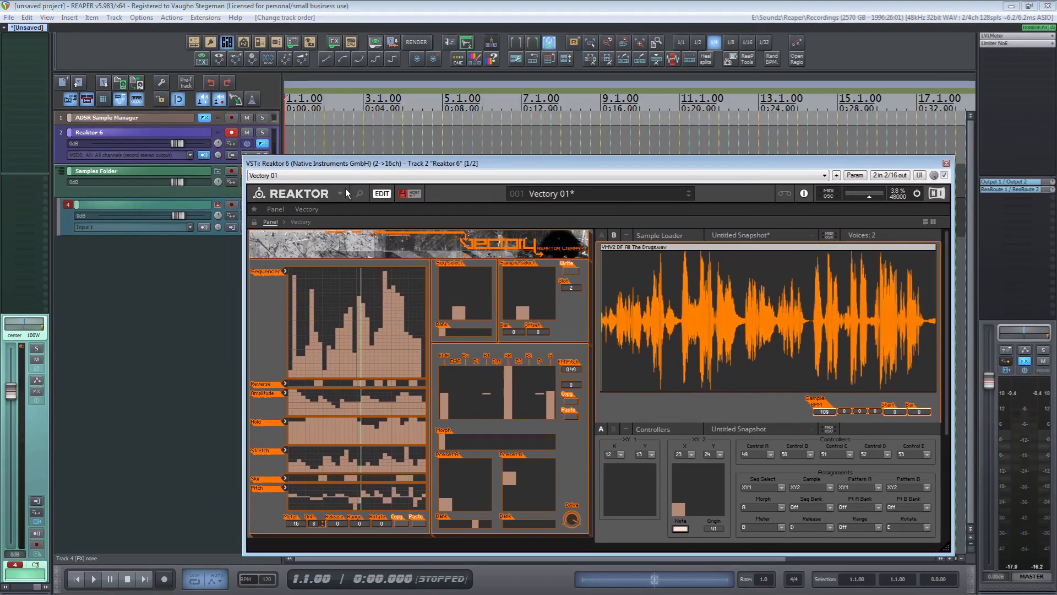
click(101, 311)
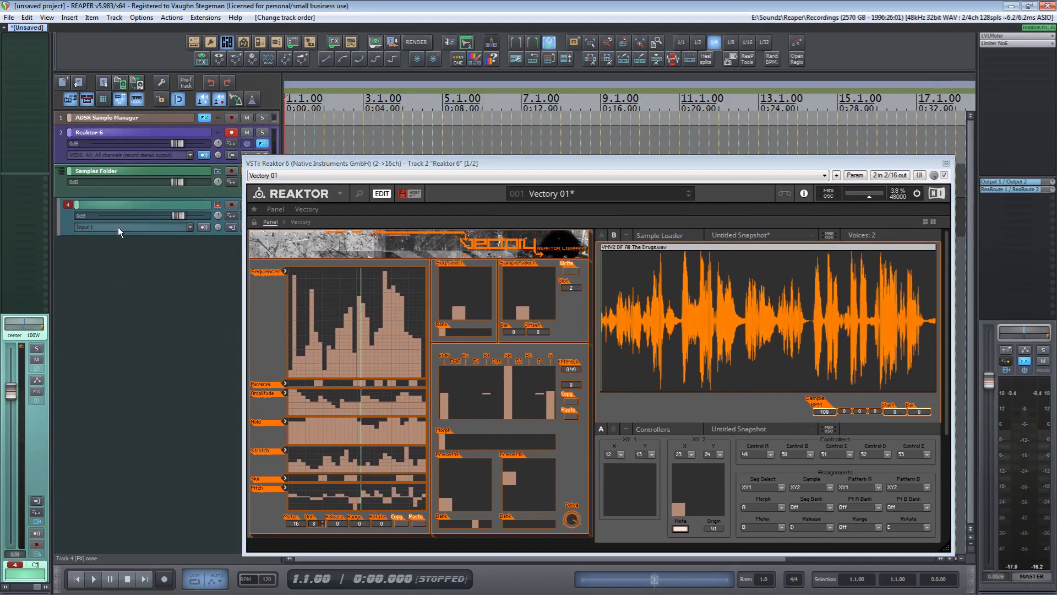
click(522, 314)
click(167, 581)
click(166, 581)
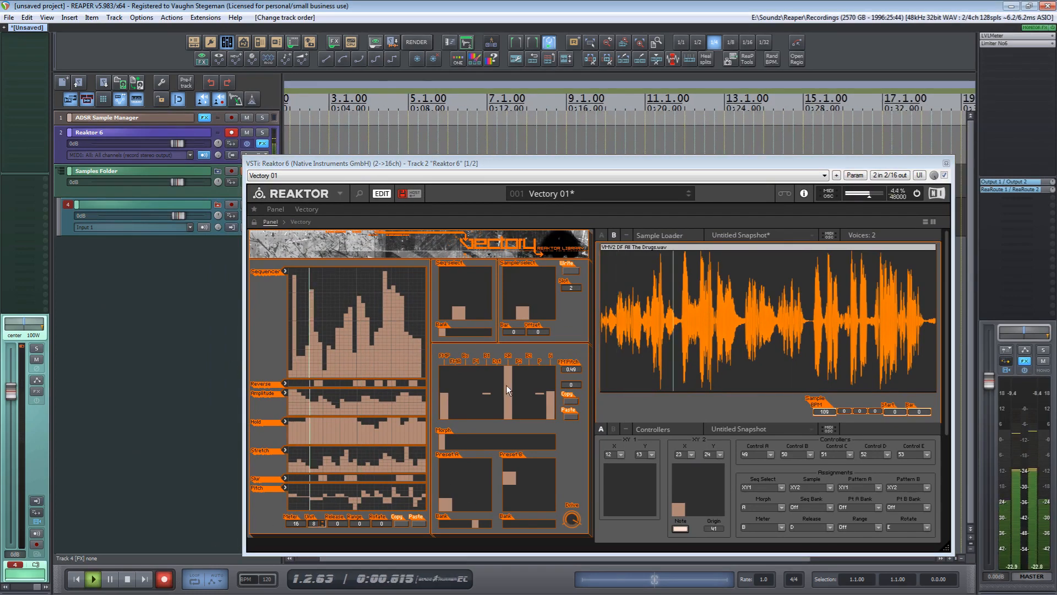
click(443, 444)
drag(442, 441, 562, 430)
key(space)
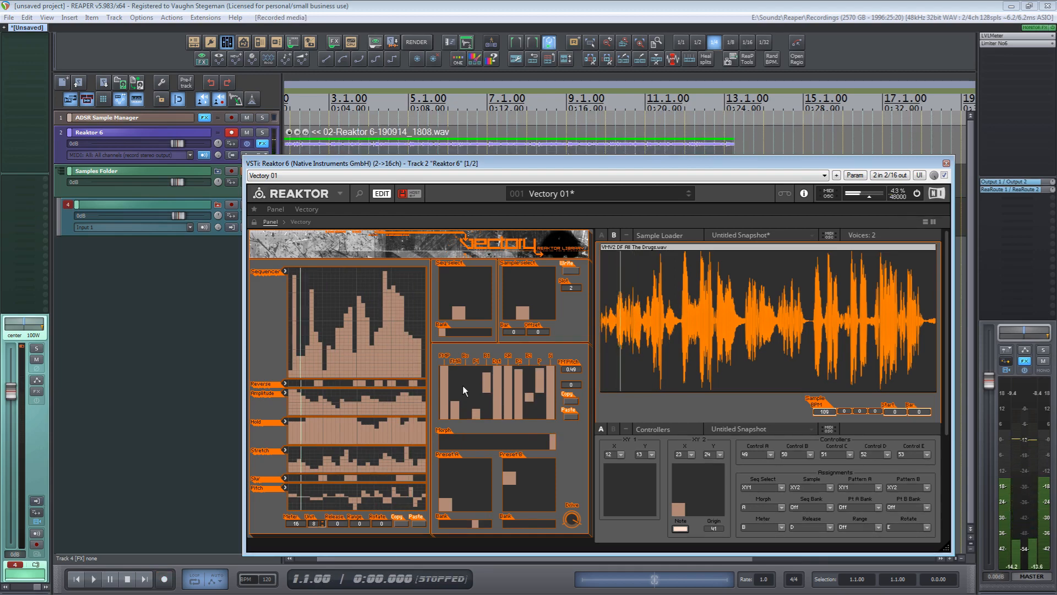
Move the second take onto another new track inside Samples Folder and disarm that track
drag(603, 168, 849, 194)
drag(414, 139, 382, 254)
mouse_move(64, 246)
mouse_down()
mouse_move(71, 219)
mouse_move(72, 228)
mouse_up()
click(232, 244)
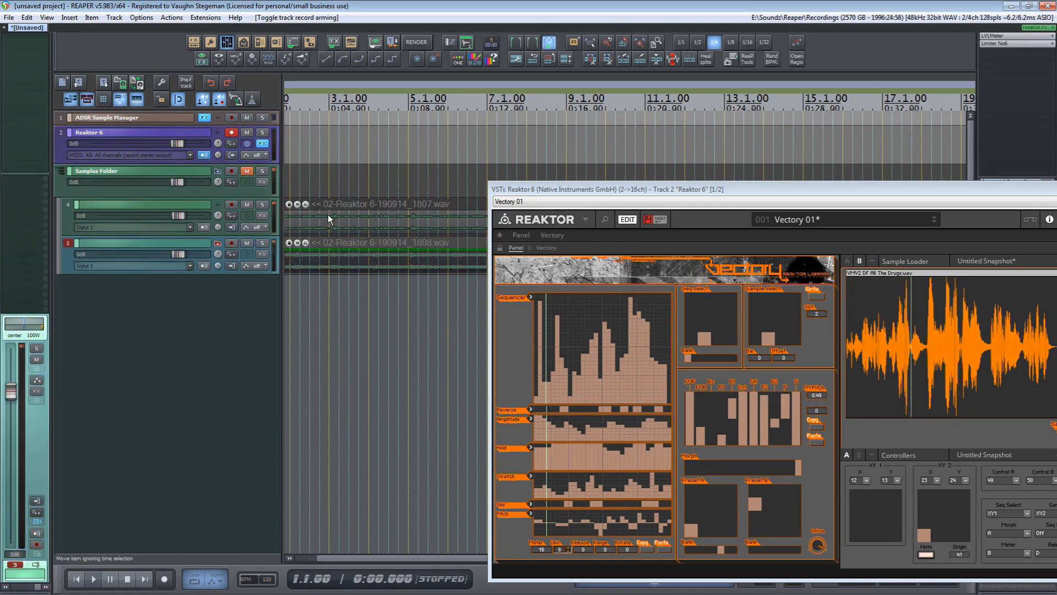
Rename the Reaktor 6 track as Vectory and move the plug-in window back up so all its controls are reachable
drag(587, 187, 366, 76)
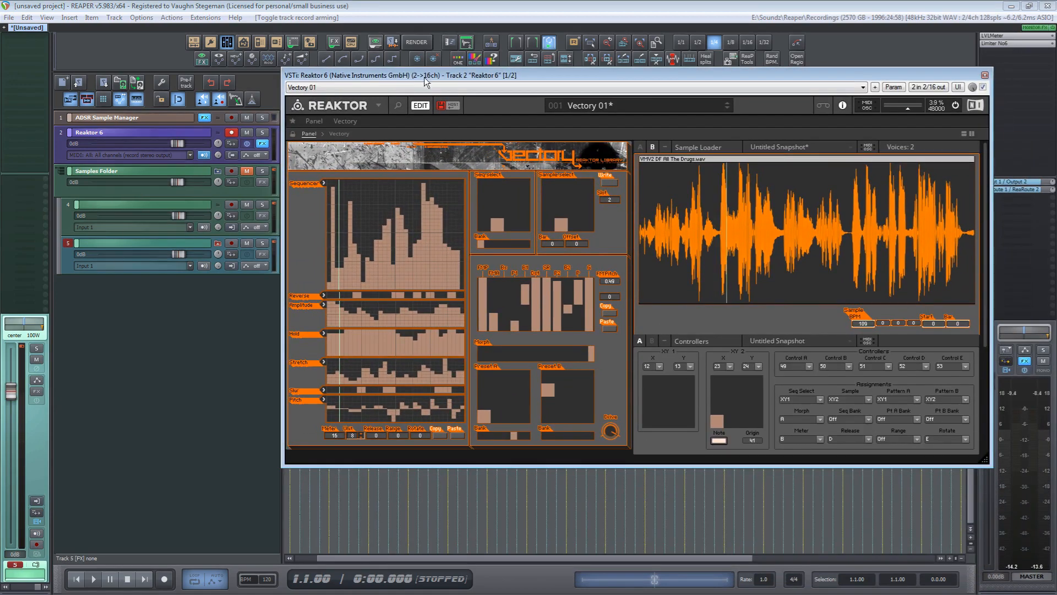
drag(427, 71, 479, 333)
click(297, 221)
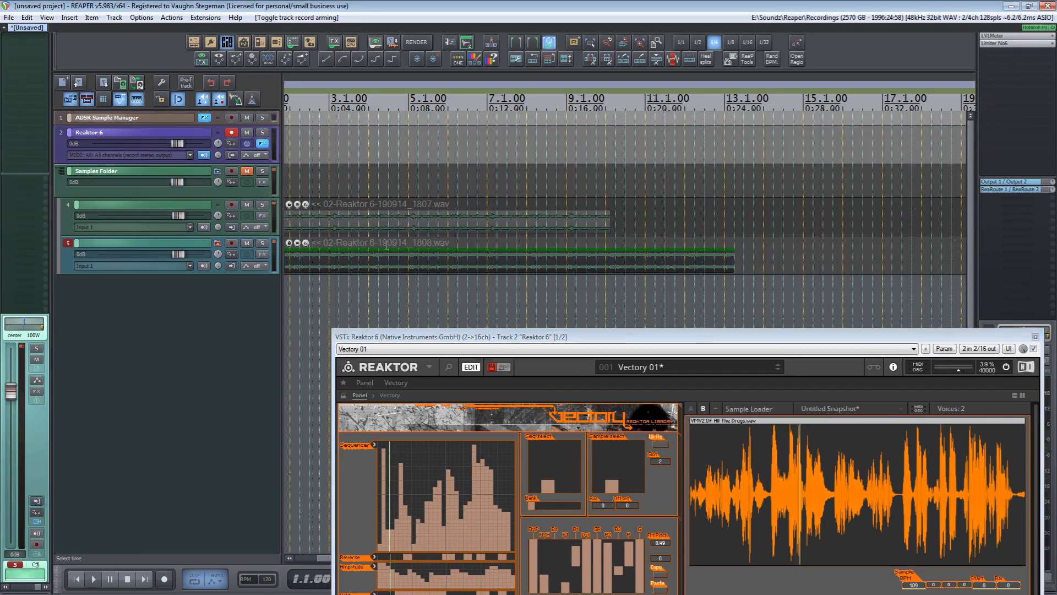
double_click(122, 132)
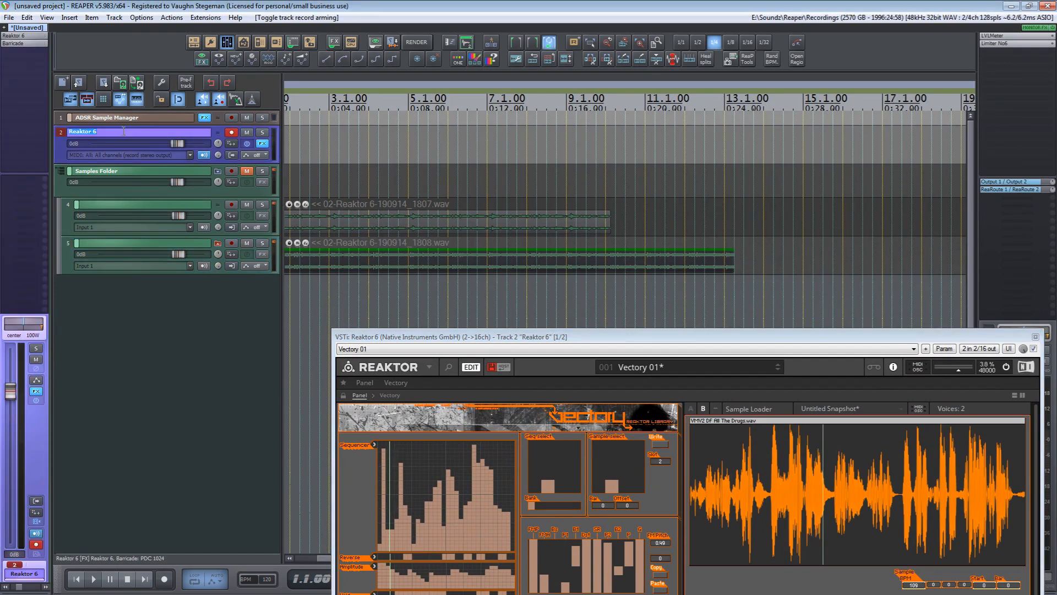
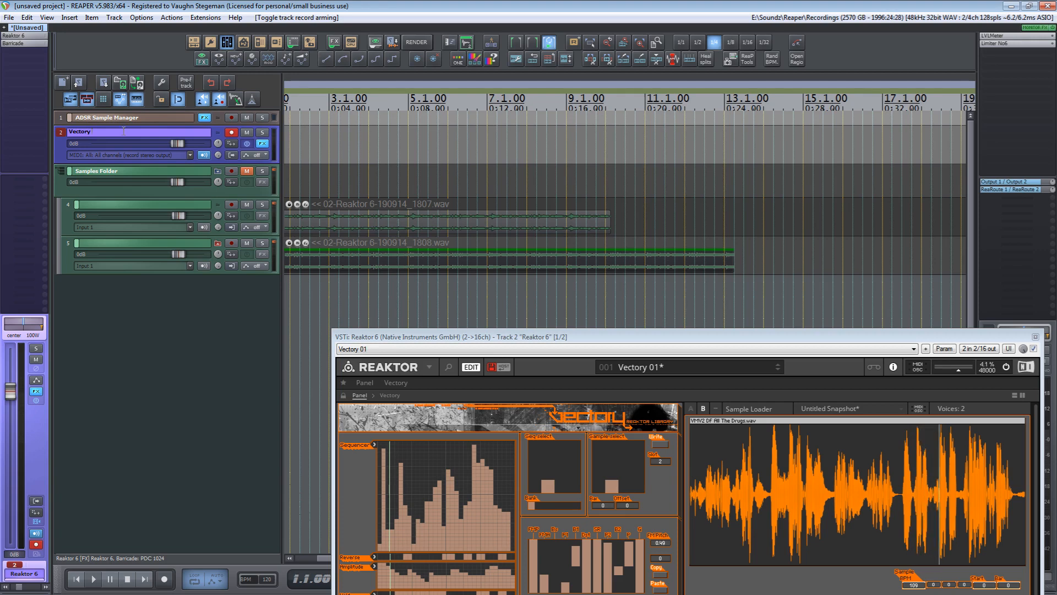
key(Return)
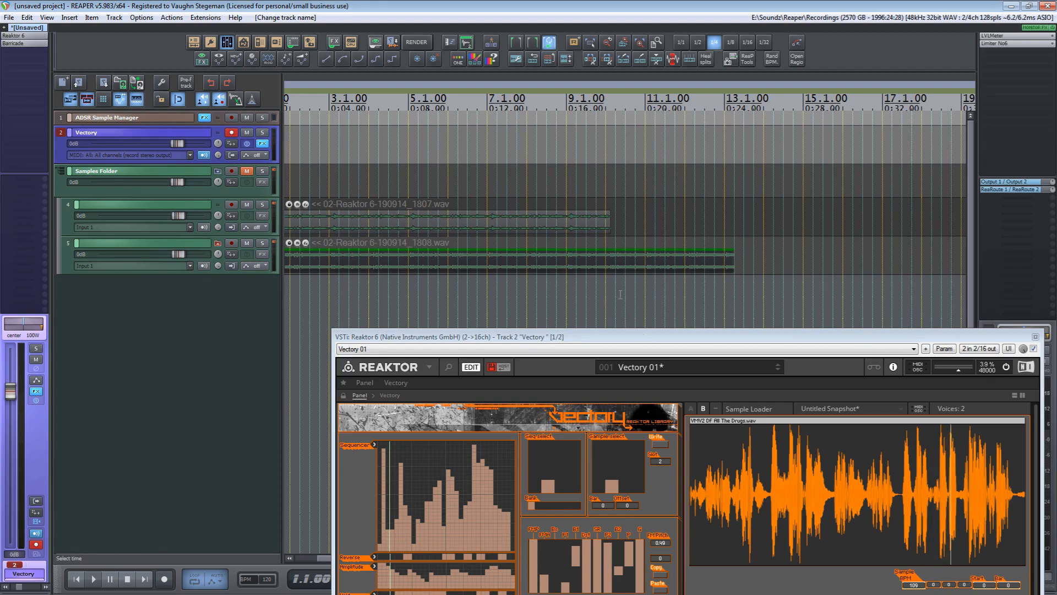
drag(643, 332, 554, 159)
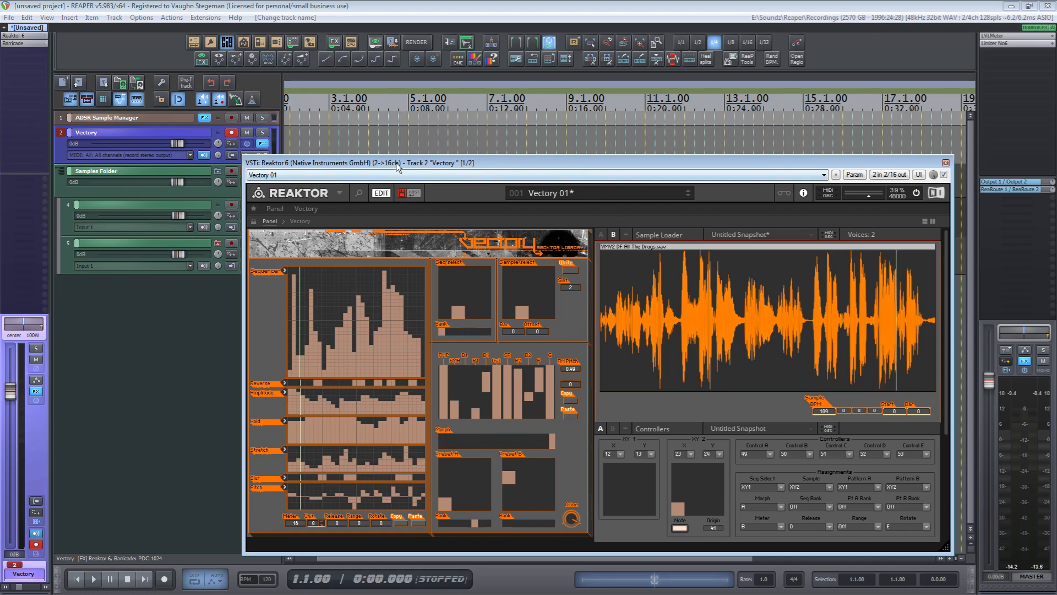
drag(398, 167, 406, 174)
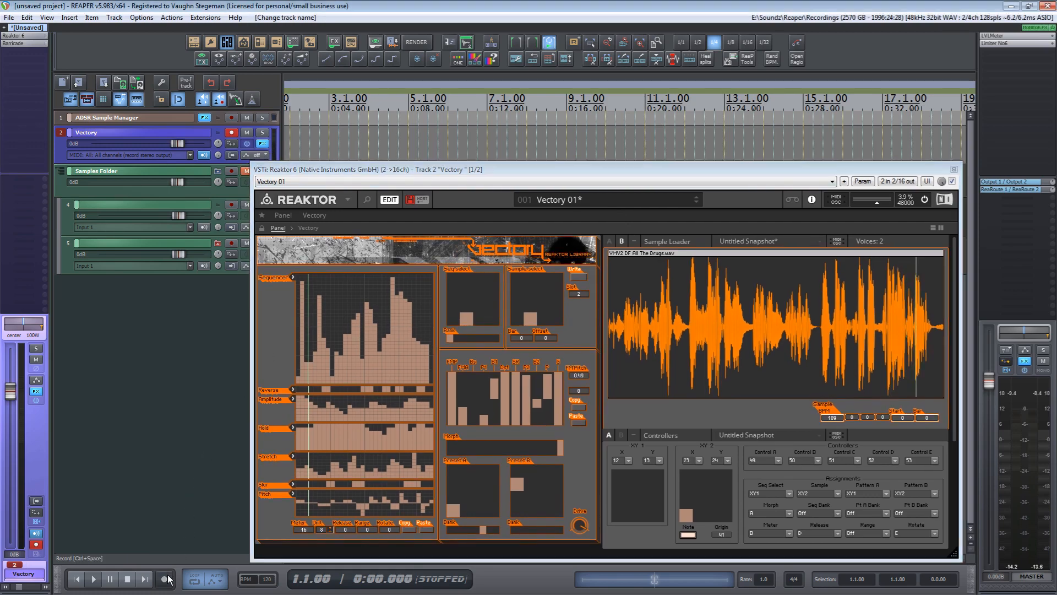
Start recording another Vectory take and redraw a different sequencer pattern as a curve that falls and rises again
click(167, 577)
click(475, 484)
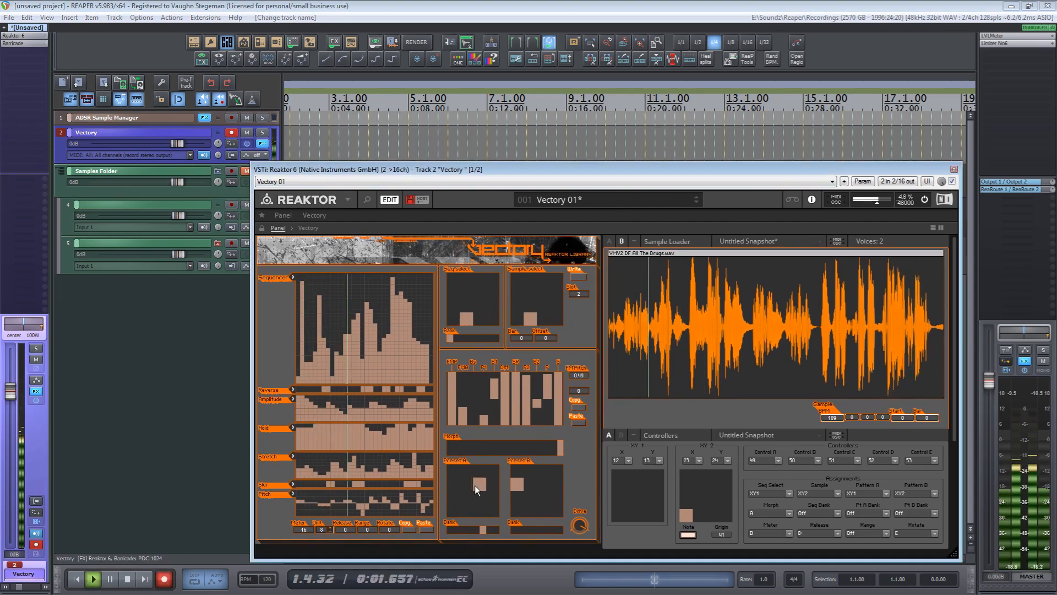
click(478, 277)
drag(368, 325, 288, 368)
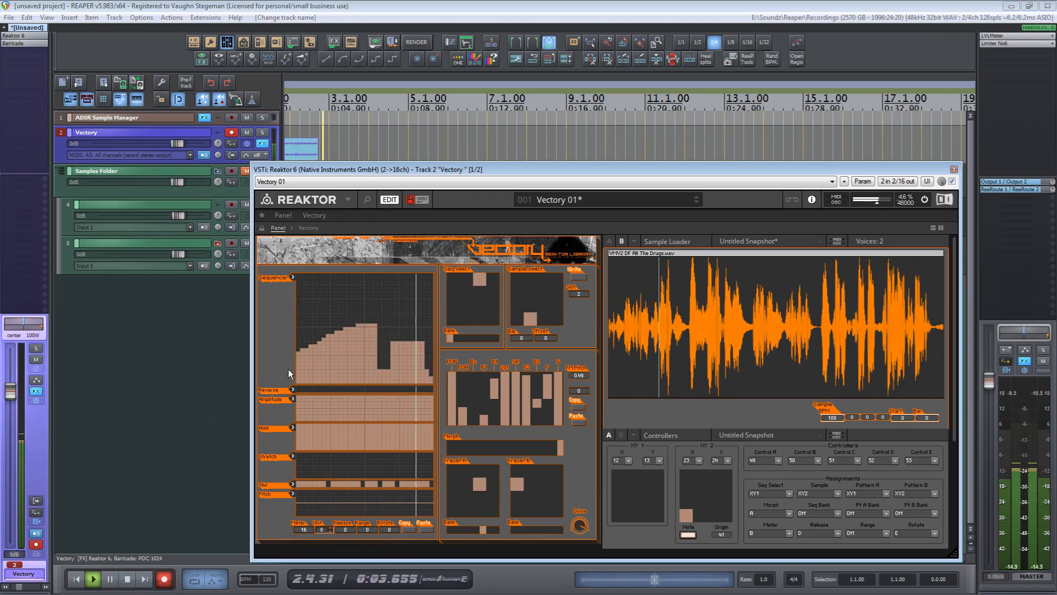
mouse_move(362, 365)
mouse_down()
mouse_move(389, 326)
mouse_move(451, 289)
mouse_up()
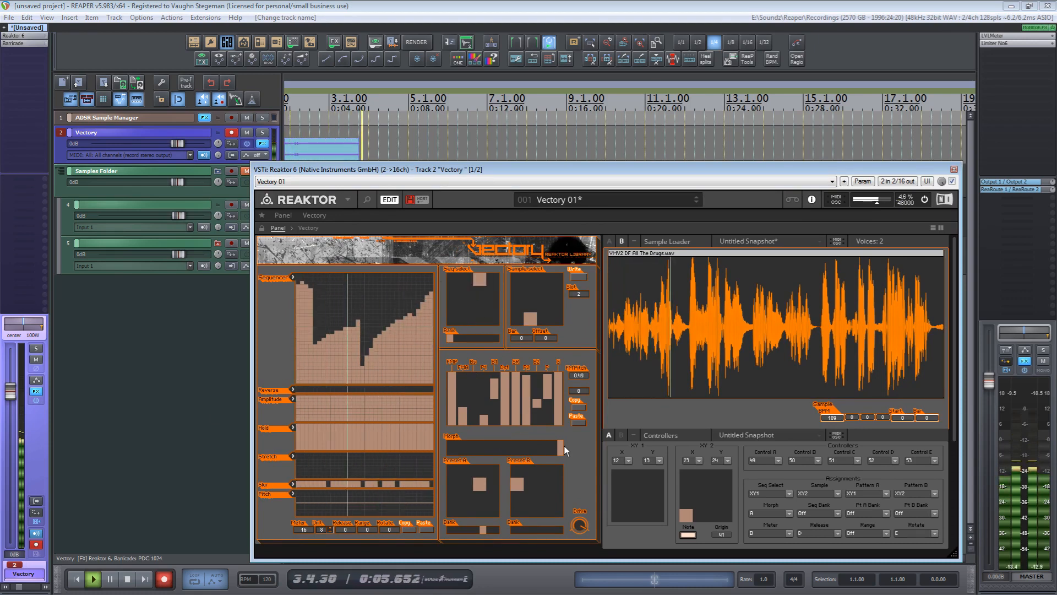
Select the last preset B slot and sweep the Morph marker fully back to preset A while changing A's slot
click(559, 507)
drag(560, 454, 451, 450)
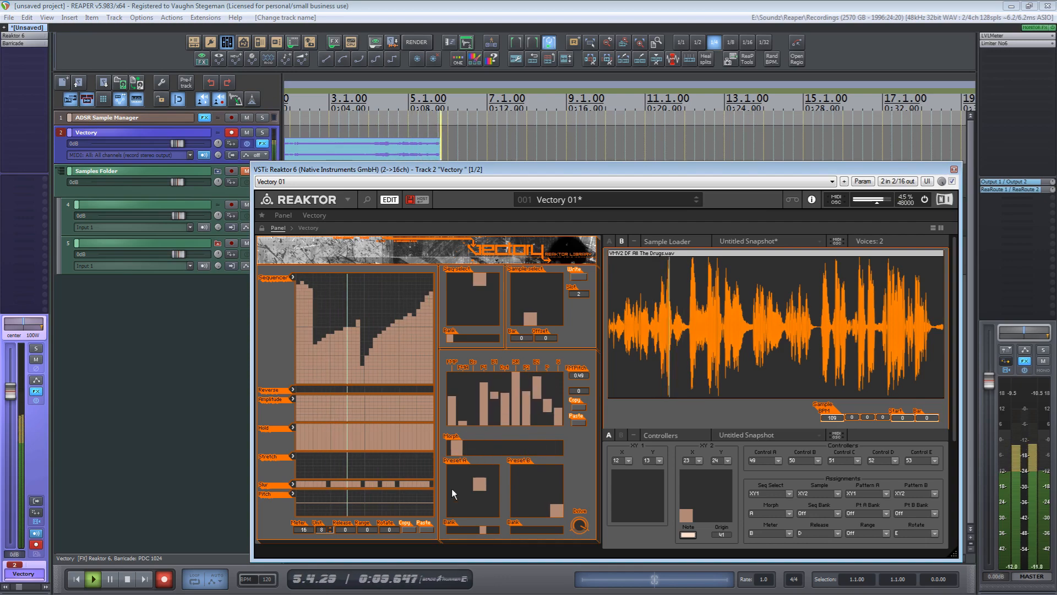
drag(453, 488, 497, 496)
mouse_move(456, 448)
mouse_down()
mouse_move(508, 442)
mouse_move(448, 453)
mouse_up()
Switch the sample selection between slots 15 and 1 during the recording, ending on slot 15
click(543, 280)
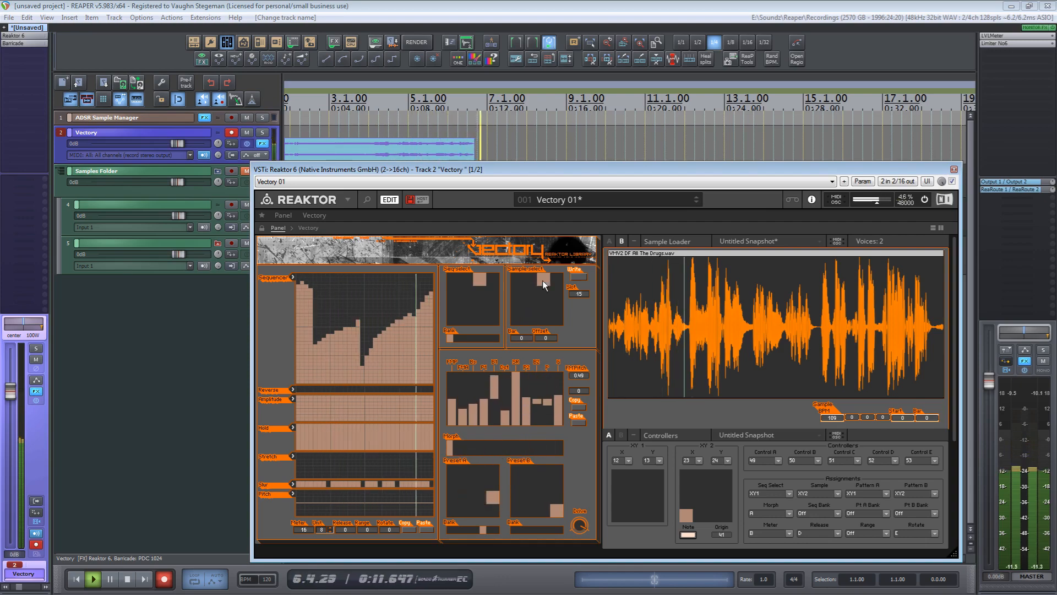
click(517, 319)
drag(505, 326, 556, 259)
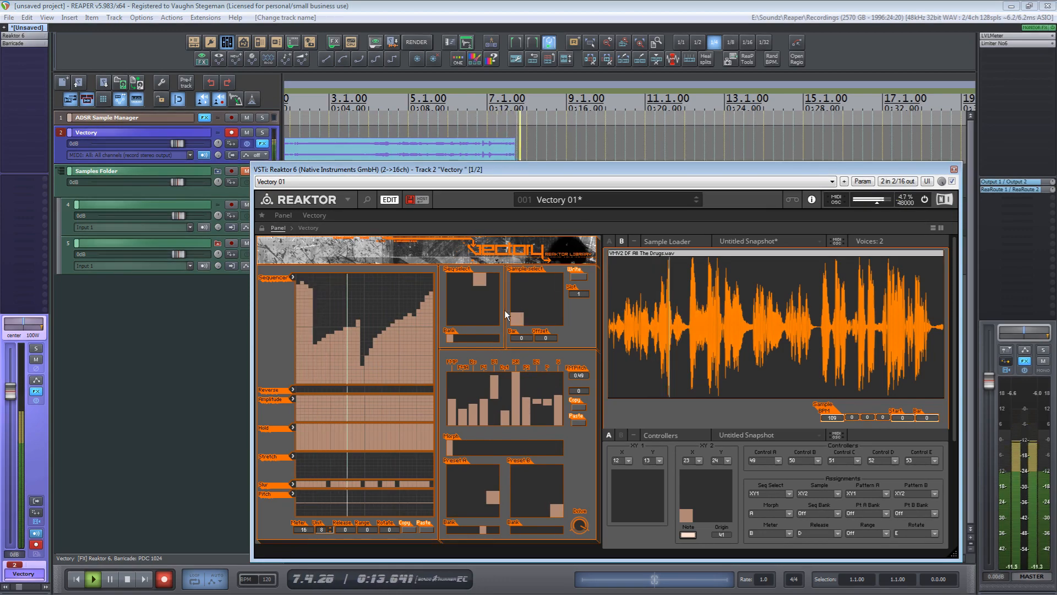
click(542, 279)
Step through several sequencer patterns of the current bank while the take is being recorded
click(476, 321)
click(484, 291)
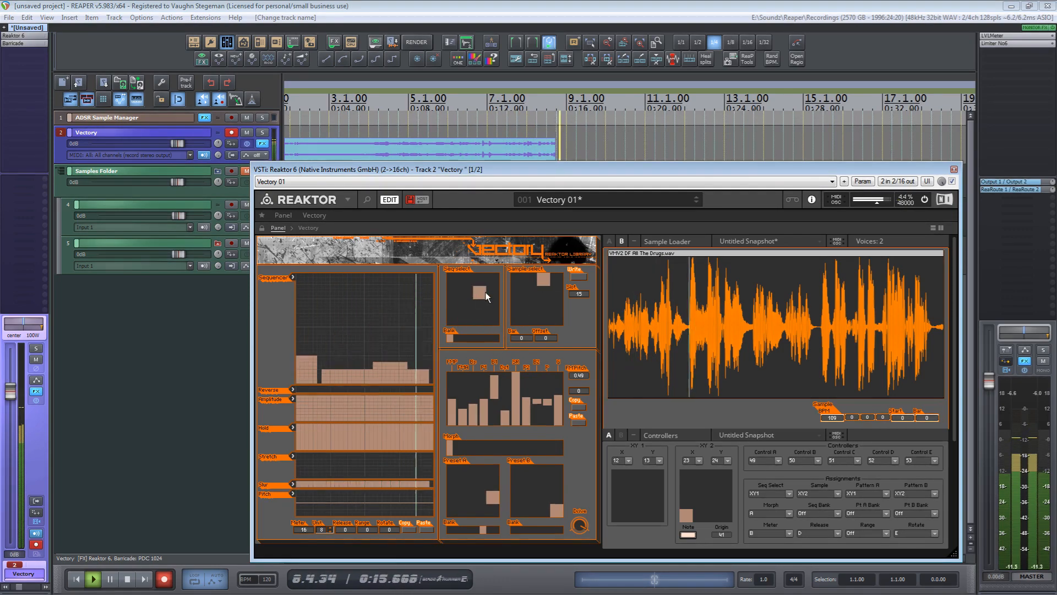
click(480, 319)
click(465, 318)
click(478, 296)
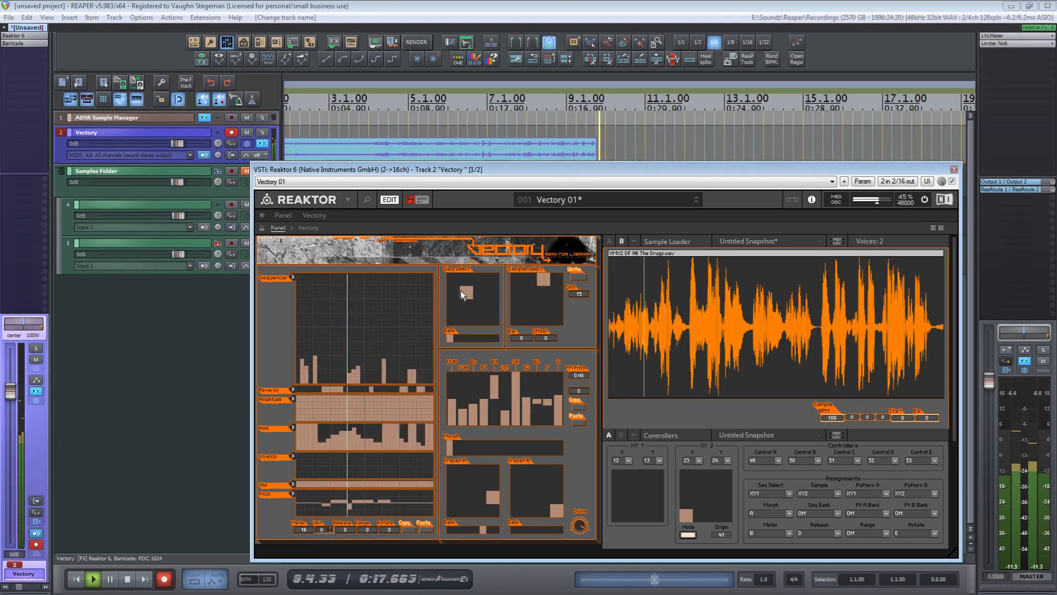
click(483, 307)
click(481, 319)
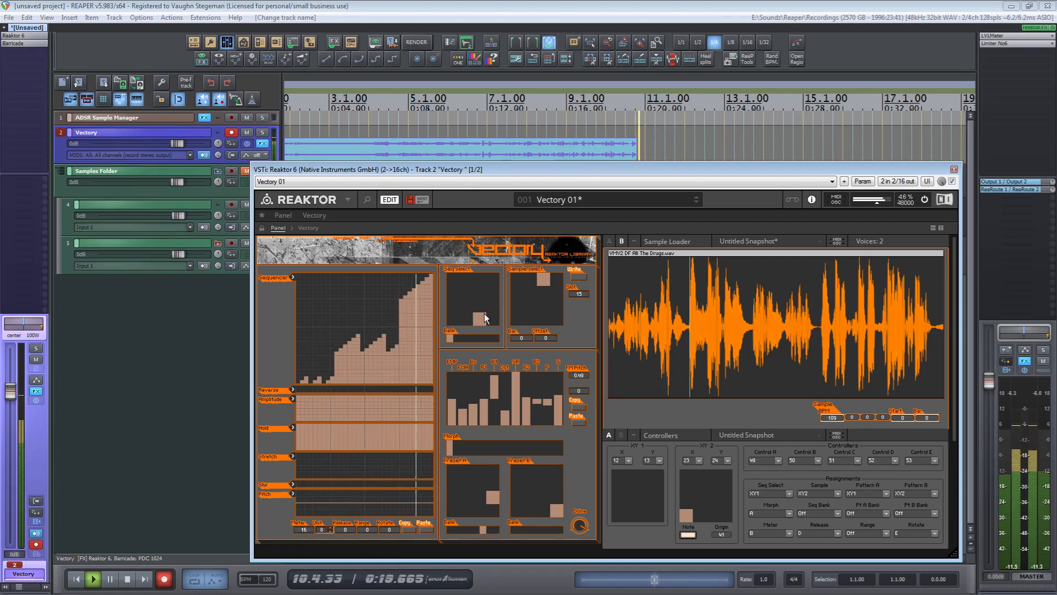
click(477, 304)
click(472, 300)
click(483, 302)
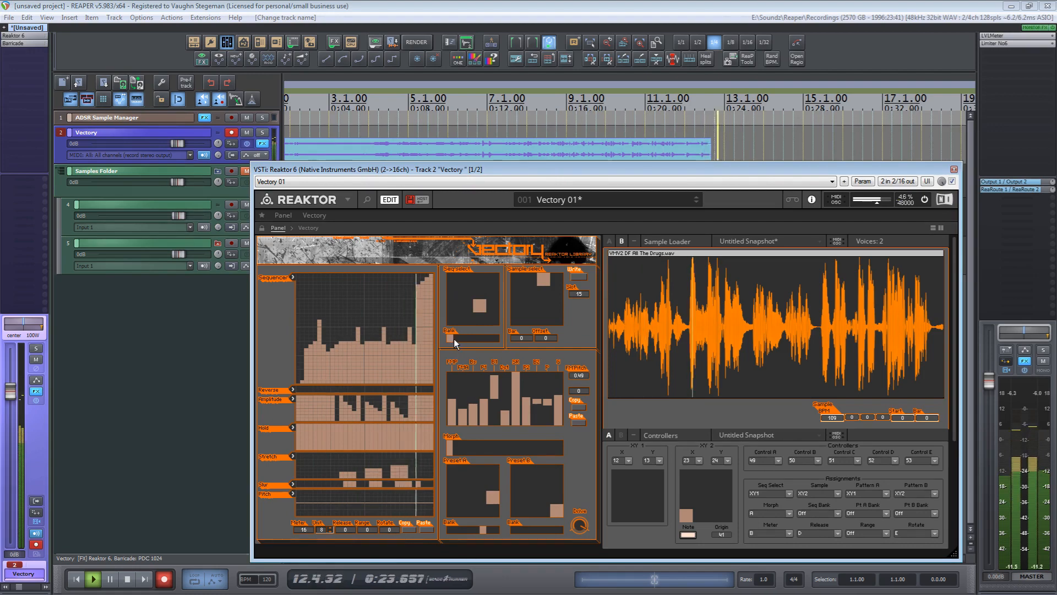
Switch the sequencer to a higher bank and select the second pattern in the third row
drag(452, 342, 485, 345)
click(456, 292)
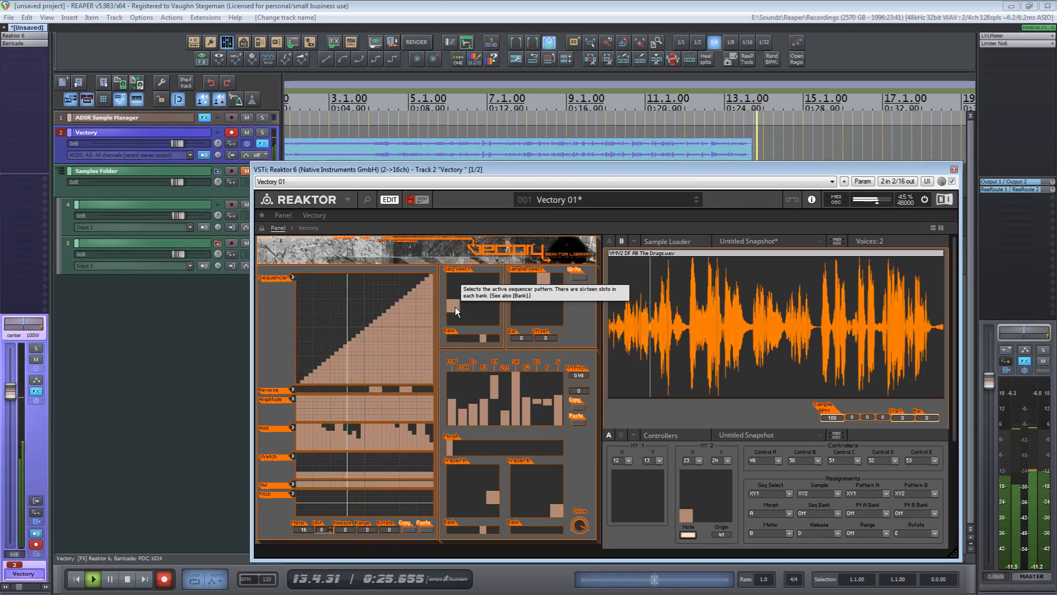
click(462, 309)
Lower the Amplitude of the pattern's middle steps and toggle a couple of its early Reverse steps
mouse_move(315, 410)
mouse_down()
mouse_move(298, 401)
mouse_move(397, 412)
mouse_up()
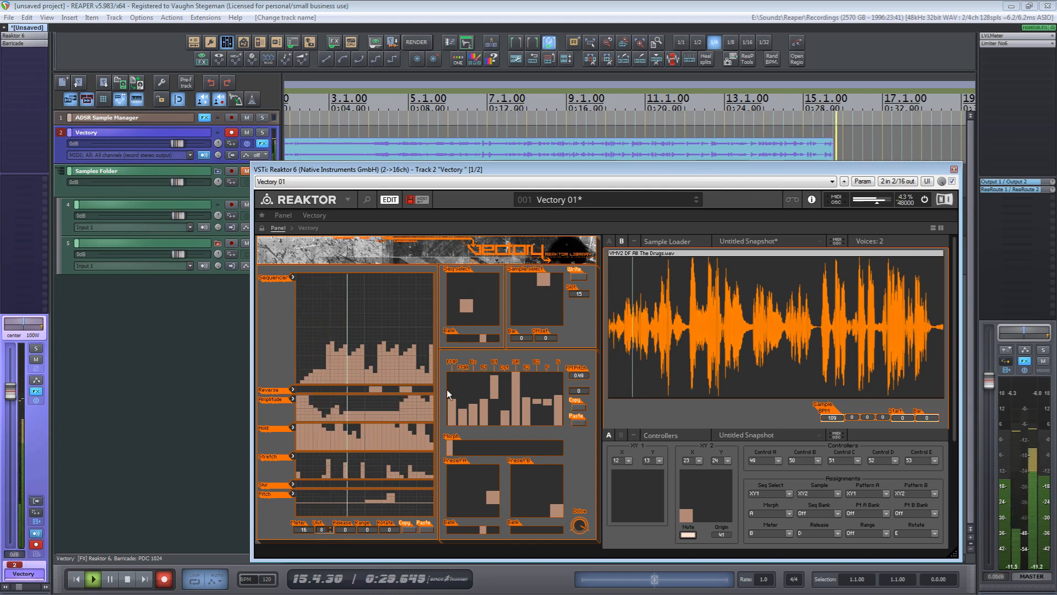
click(315, 388)
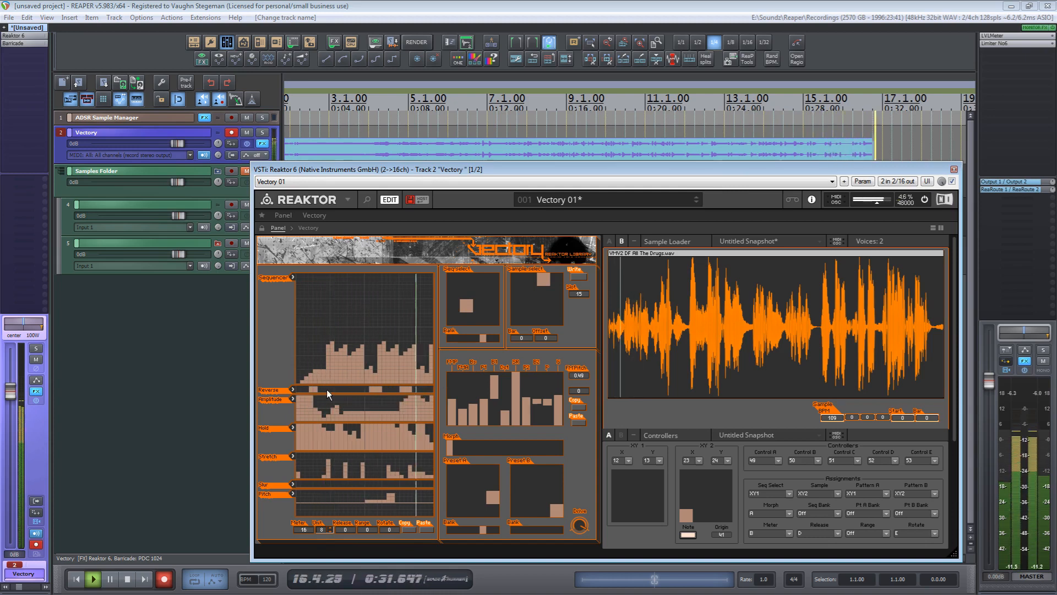
click(330, 388)
Choose the second slot in preset A's bottom row, then stop recording and delete the recorded take
drag(477, 487, 467, 513)
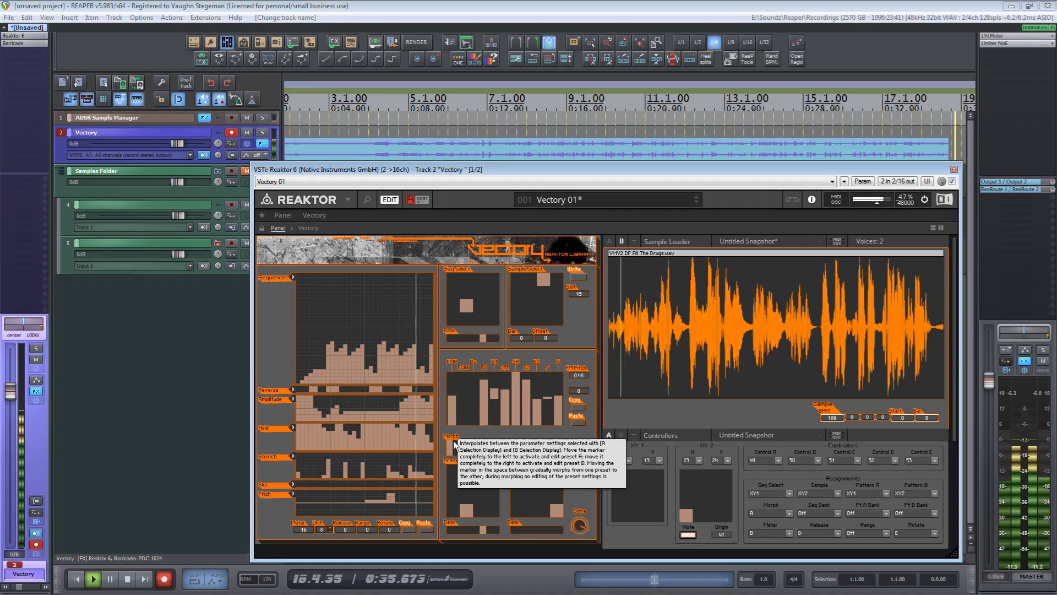
key(space)
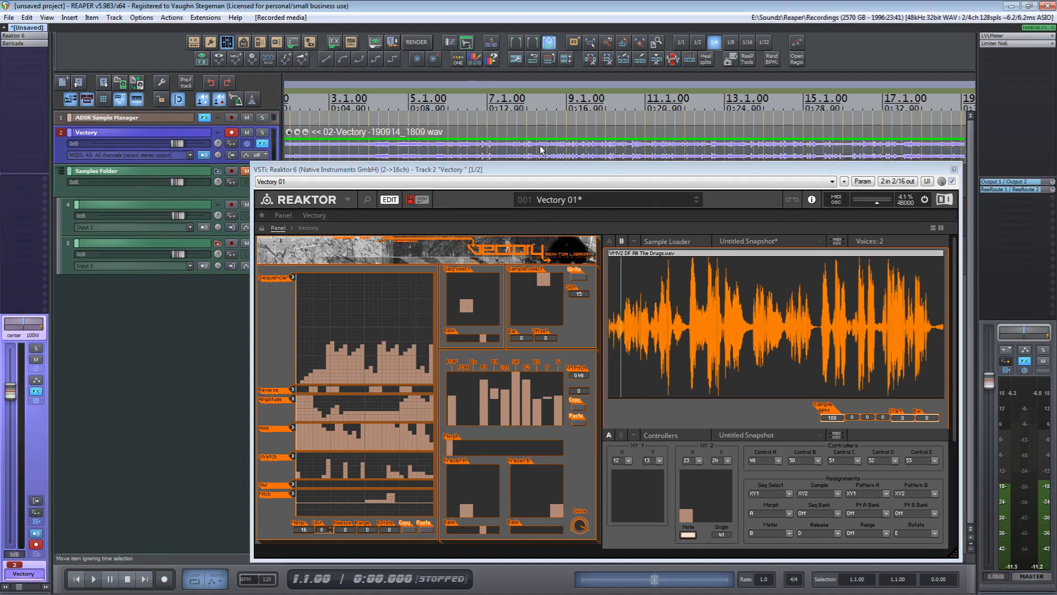
key(Delete)
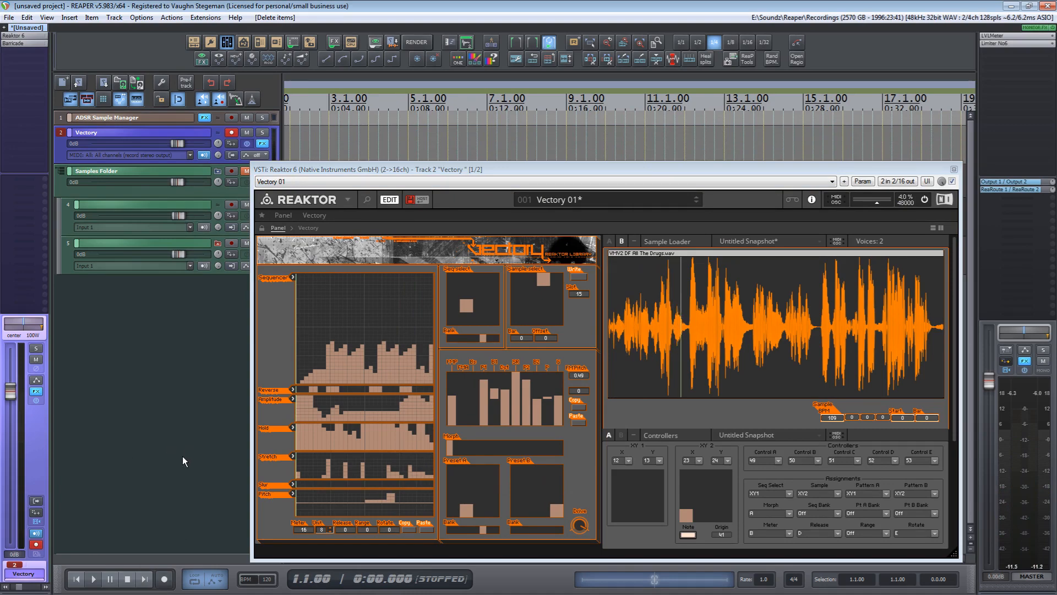
Start playback, morph fully to preset B, and choose a lower B bank with the second slot in the third row
key(space)
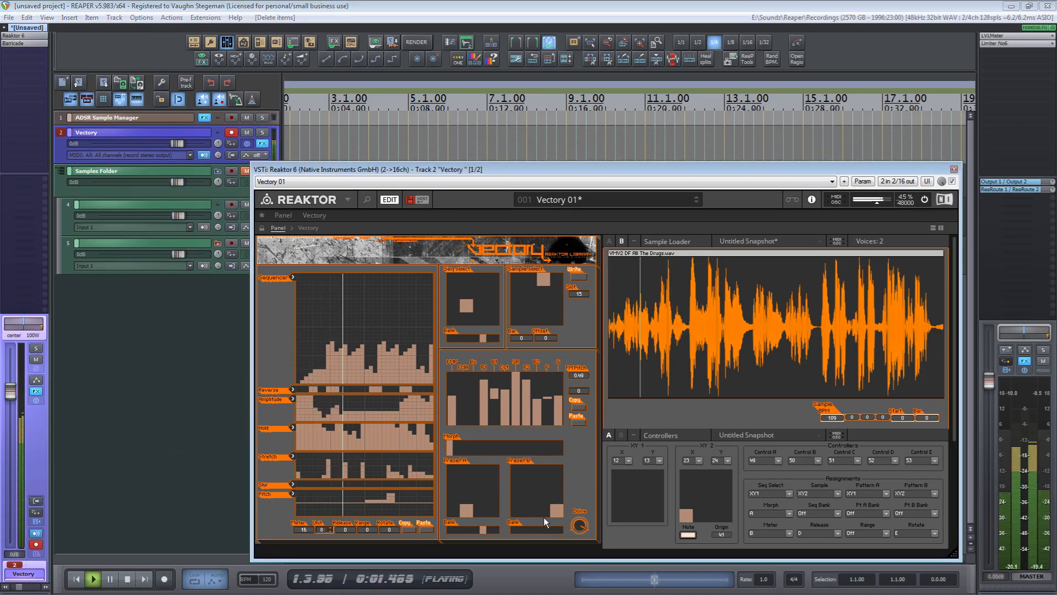
drag(556, 509, 556, 450)
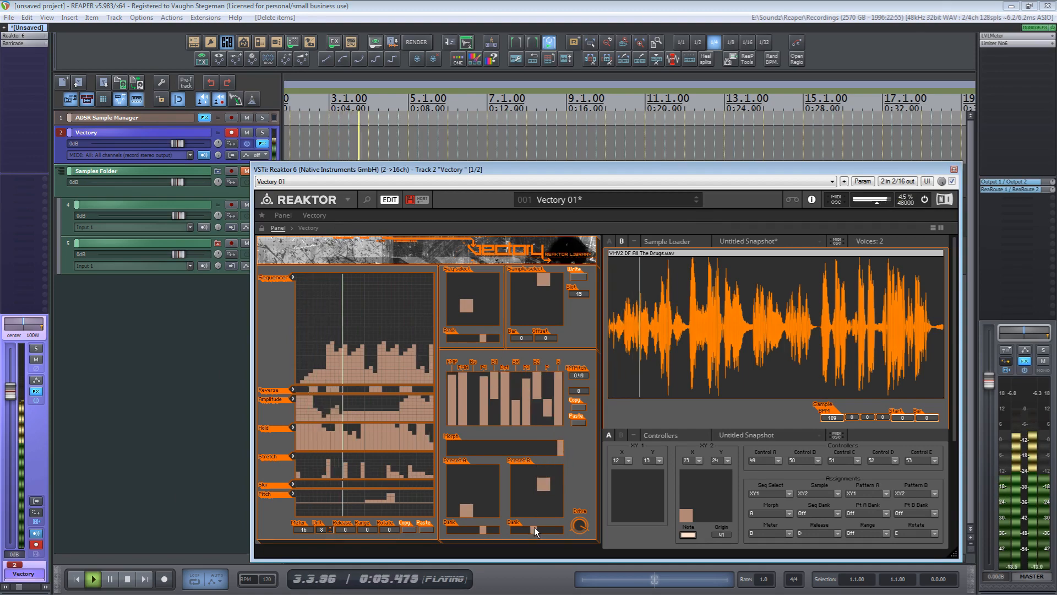
drag(534, 527, 527, 529)
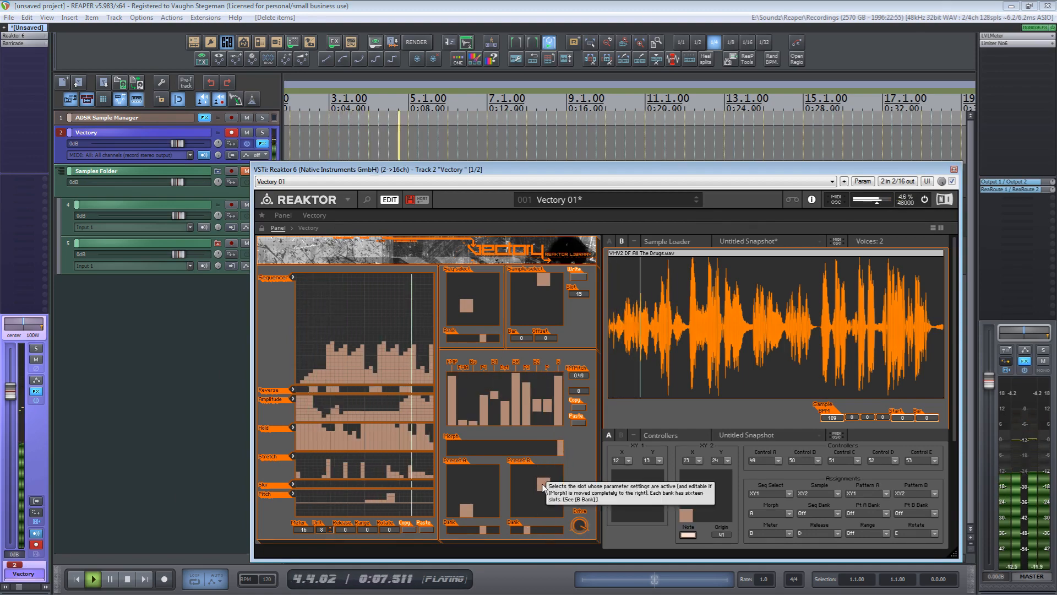
drag(543, 483, 528, 506)
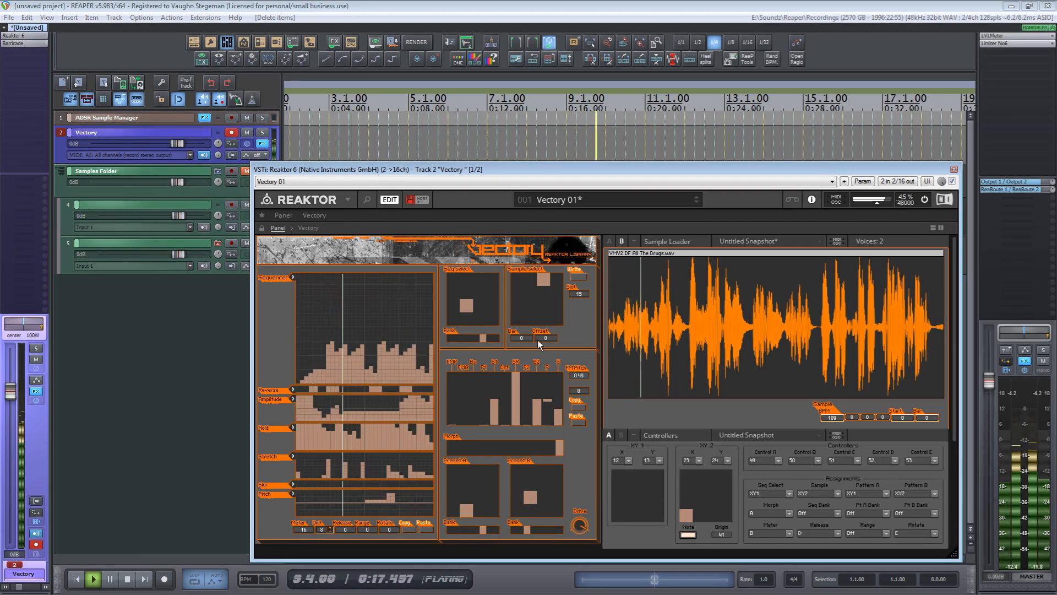
Try a sample Offset of 22 and return it to 0
drag(549, 338, 549, 288)
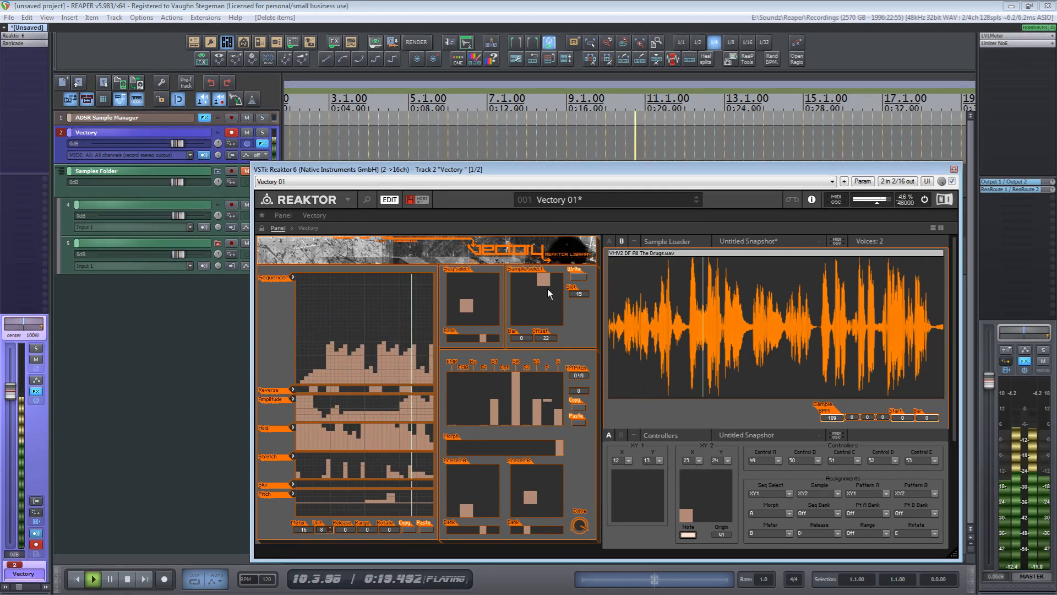
drag(550, 339, 547, 481)
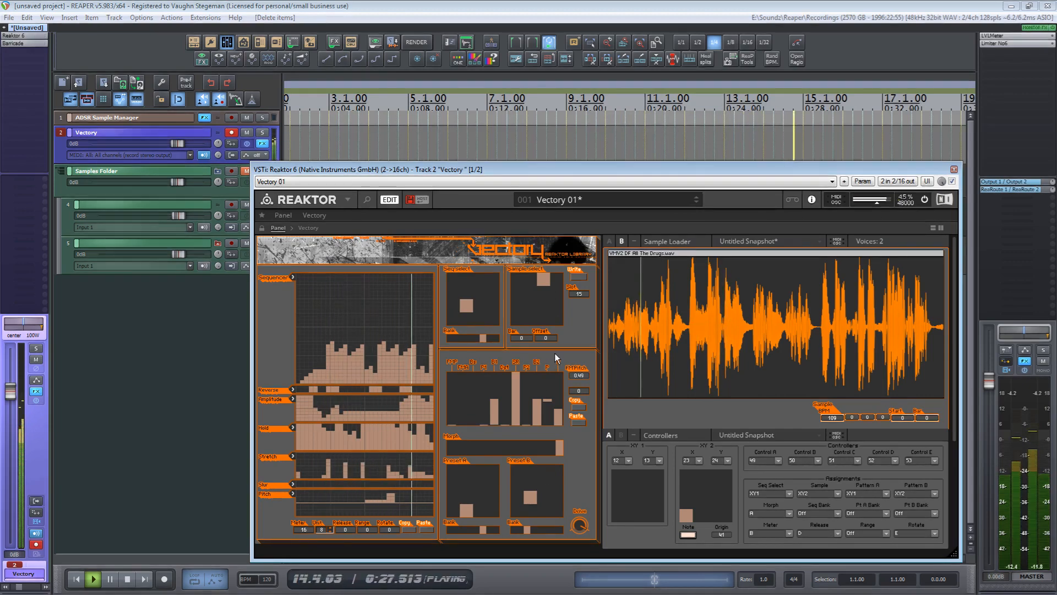
mouse_move(538, 338)
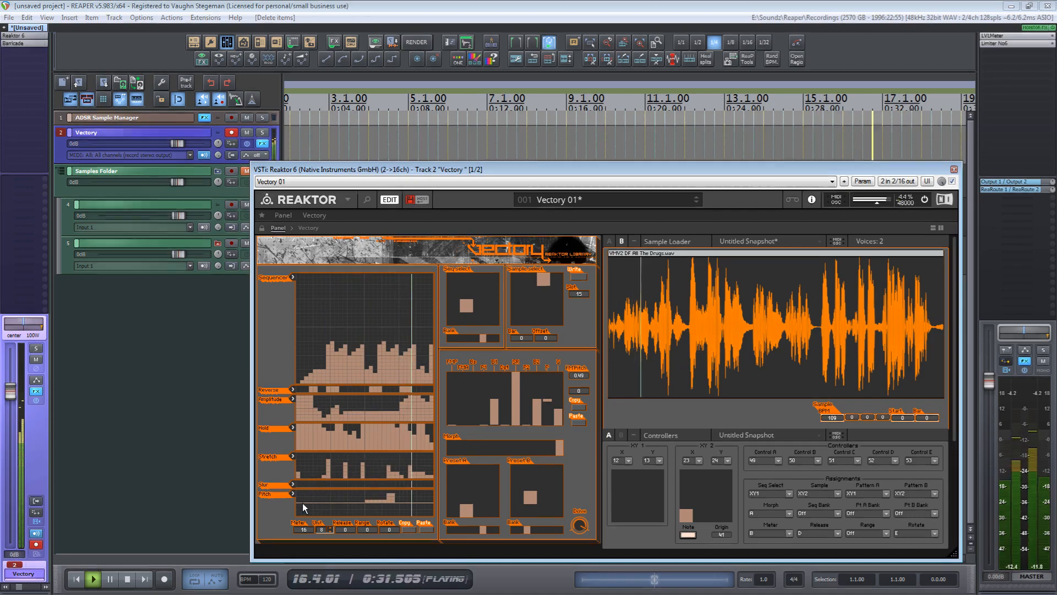
Draw a varied Pitch curve across all sequencer steps and enable Slur on several groups of steps
mouse_move(298, 500)
mouse_down()
mouse_move(328, 516)
mouse_move(368, 487)
mouse_move(396, 520)
mouse_move(402, 488)
mouse_move(438, 504)
mouse_up()
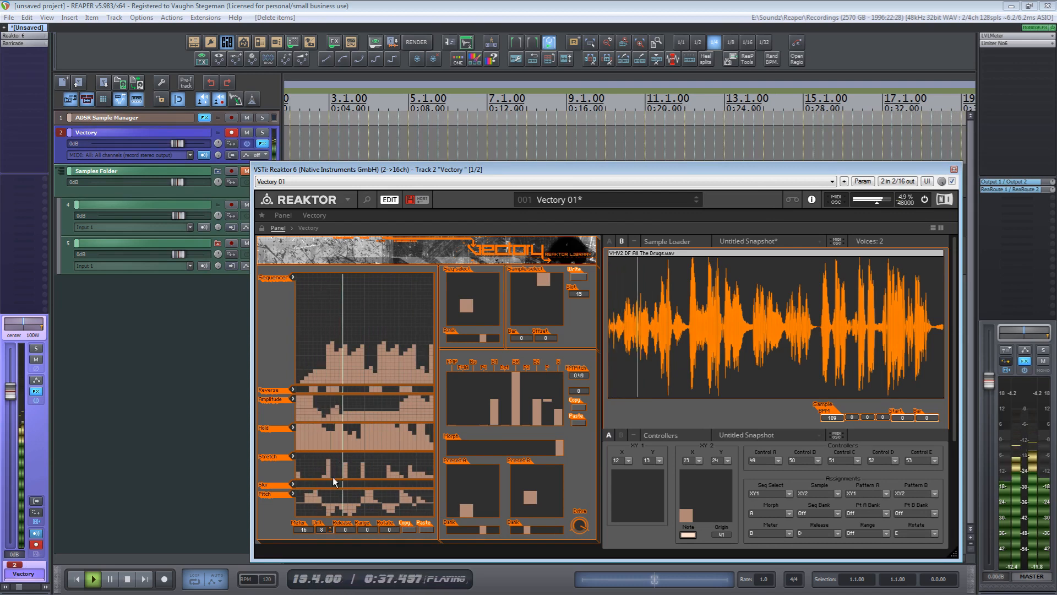
mouse_move(322, 484)
mouse_down()
mouse_move(311, 480)
mouse_move(360, 482)
mouse_up()
click(387, 483)
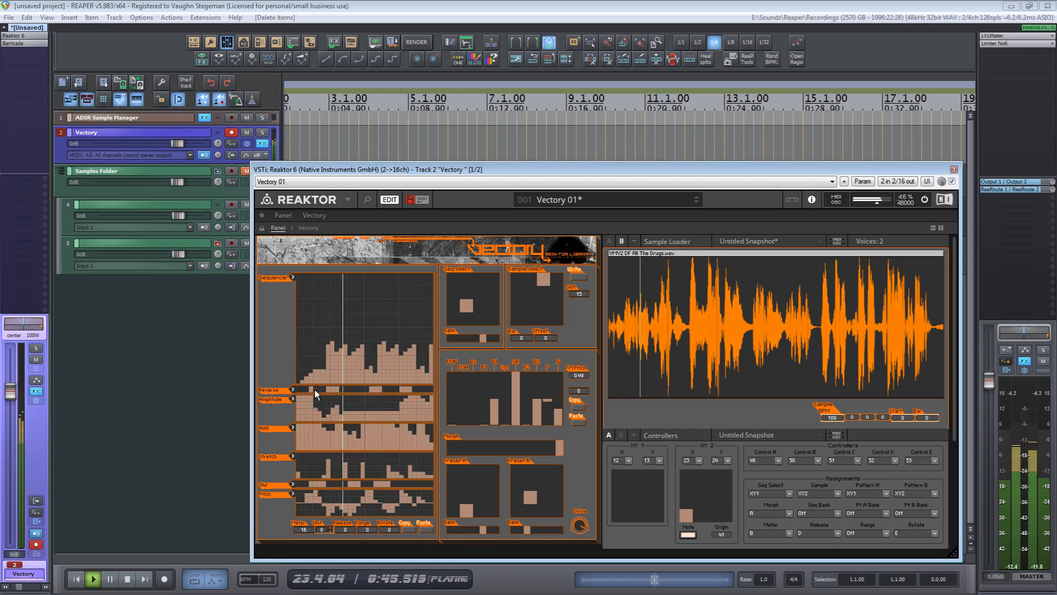
Break up the Reverse row into short scattered steps and add more bars to the Stretch row
click(333, 391)
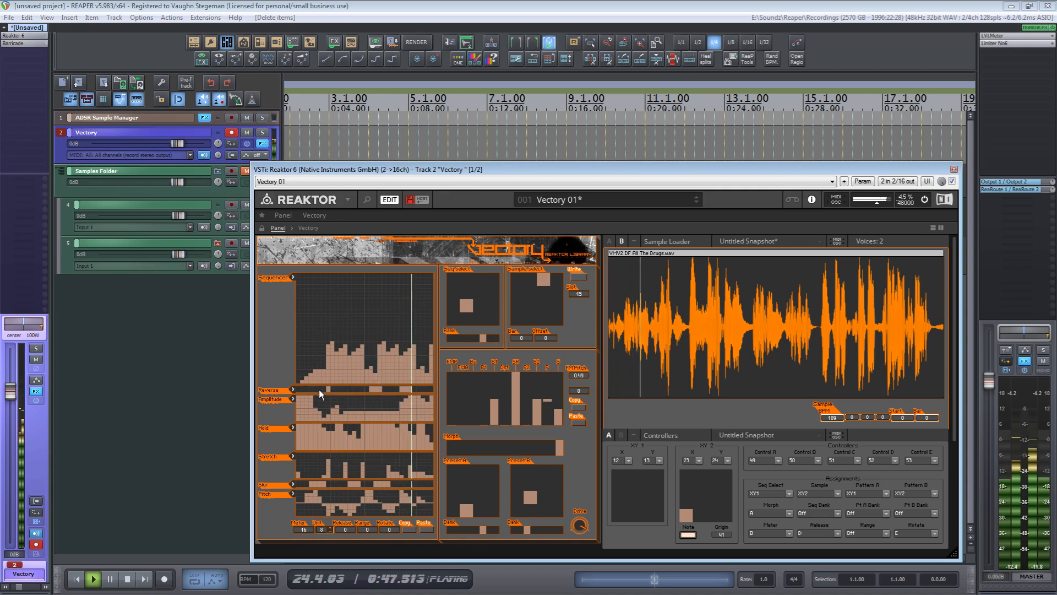
click(308, 387)
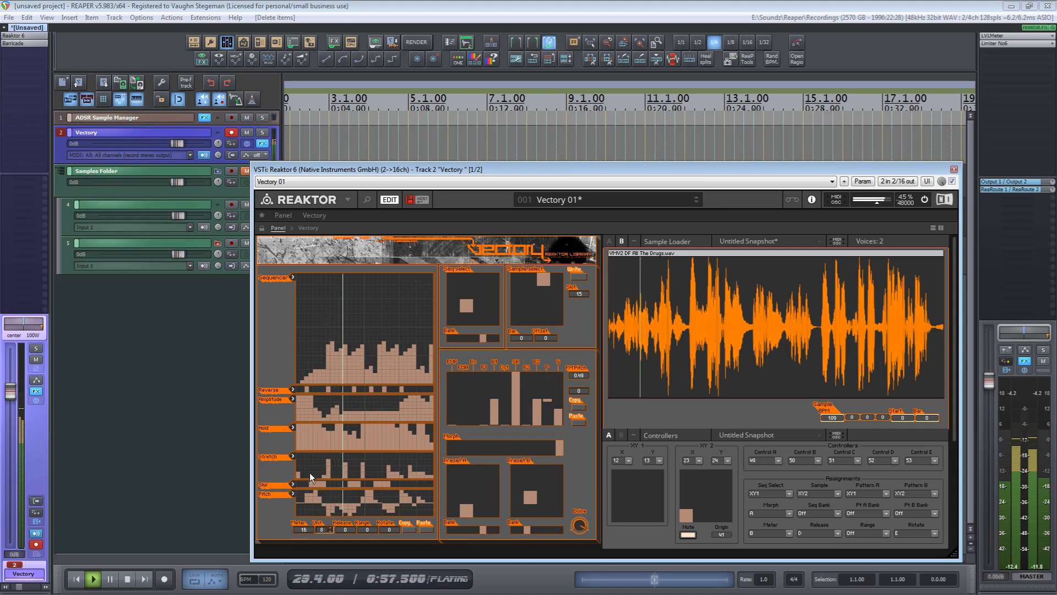
click(376, 457)
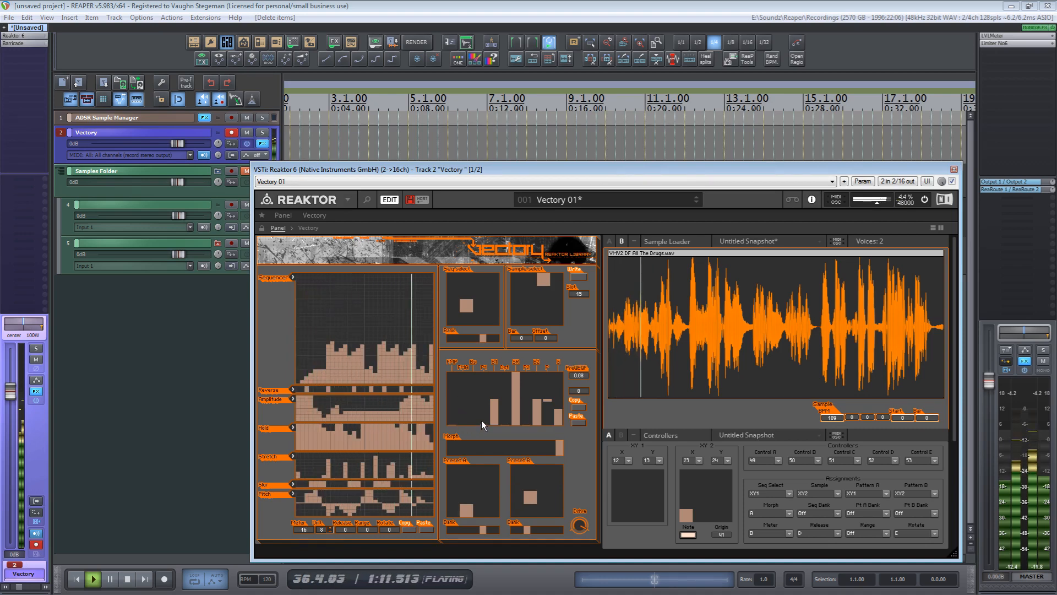
Audition several preset B slots in the current bank during playback, ending on the second slot of the top row
mouse_move(501, 404)
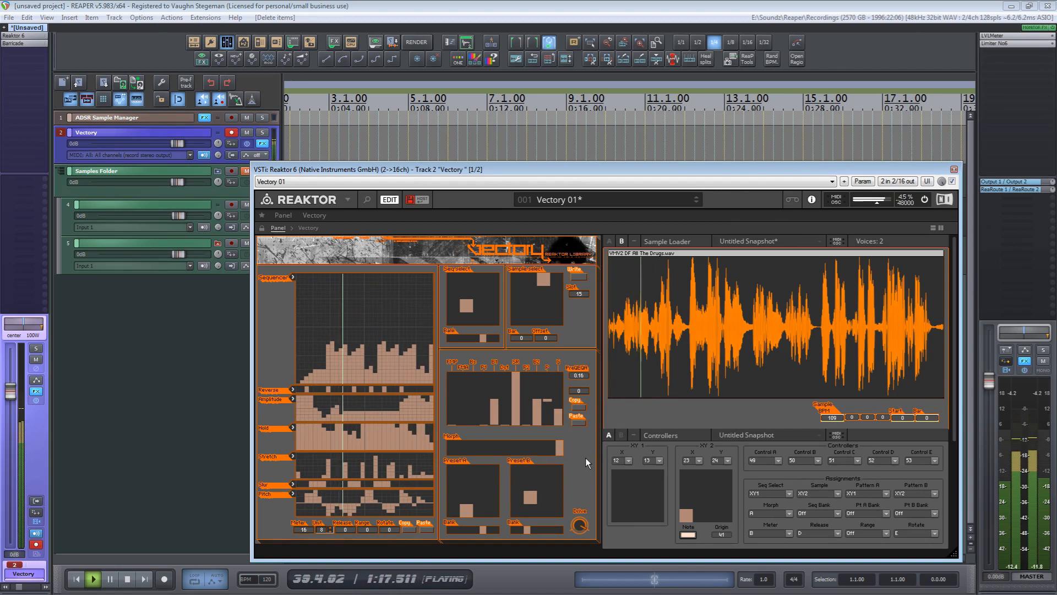
mouse_move(548, 490)
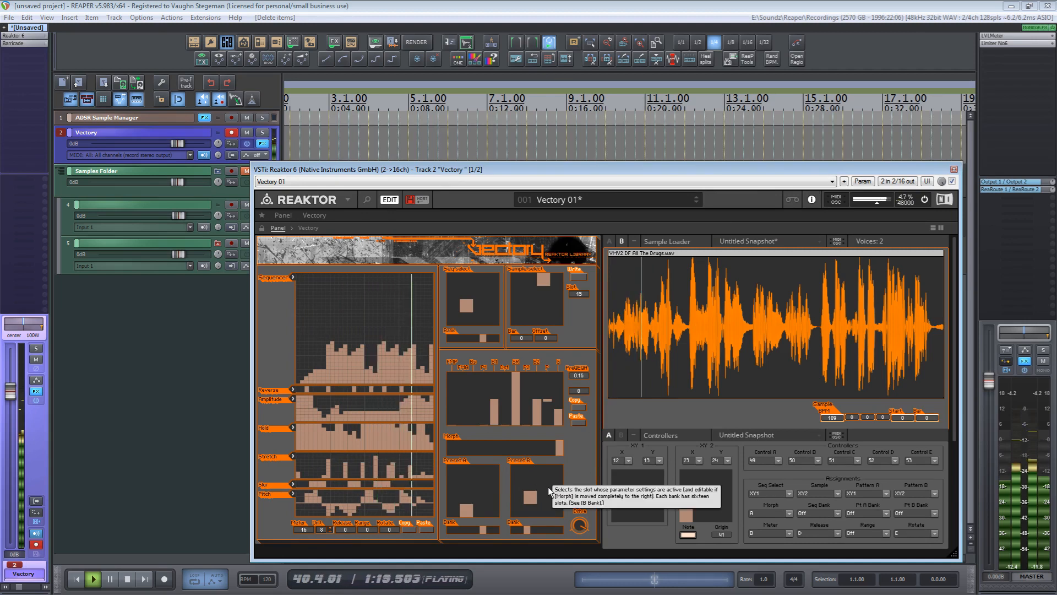
click(554, 497)
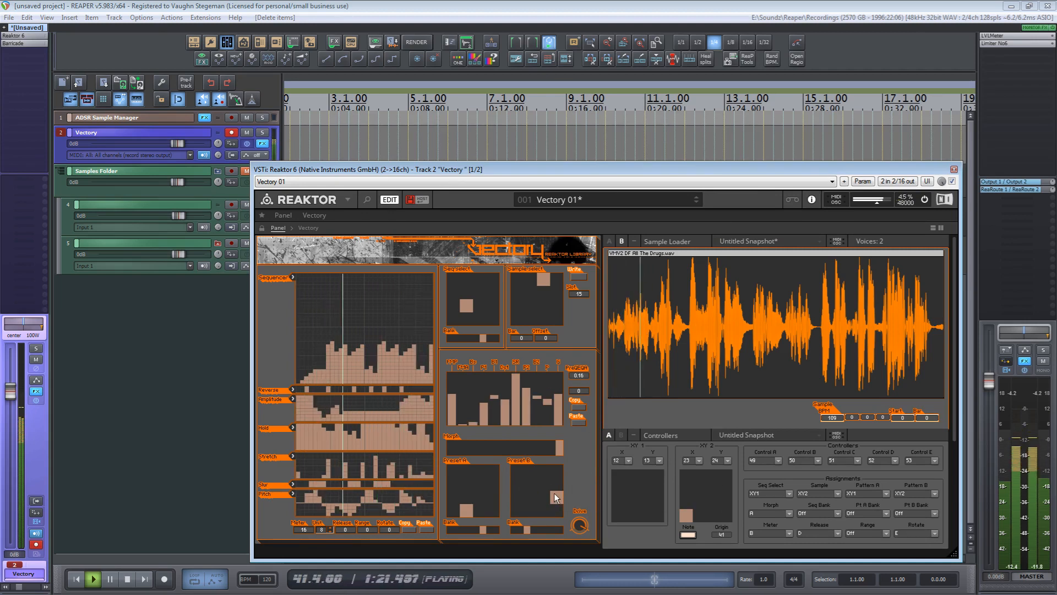
click(553, 470)
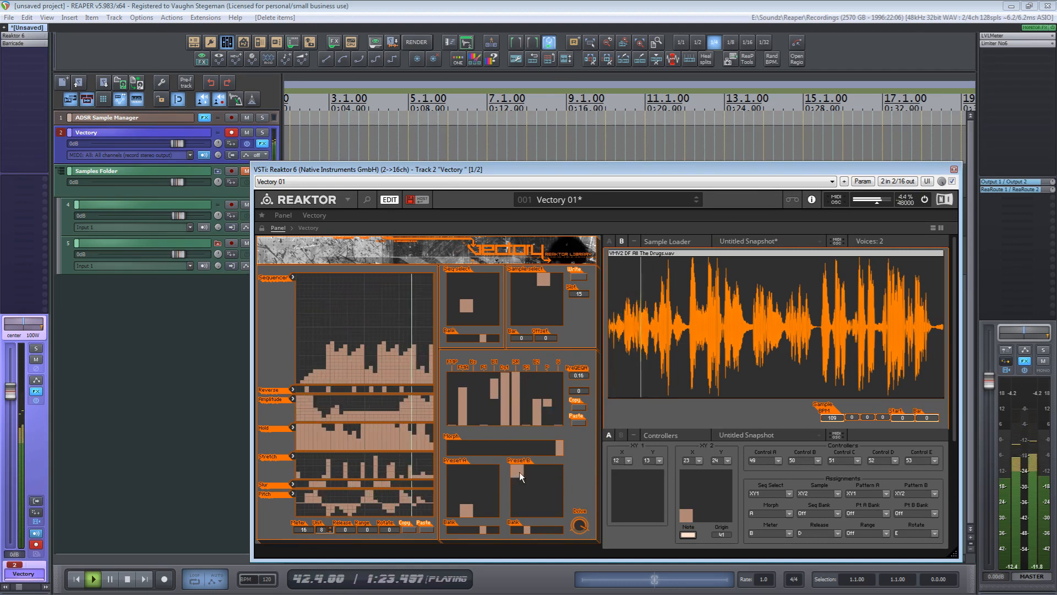
click(530, 466)
Raise preset B's bank and audition its slots, ending on the last slot of the bottom row
click(539, 529)
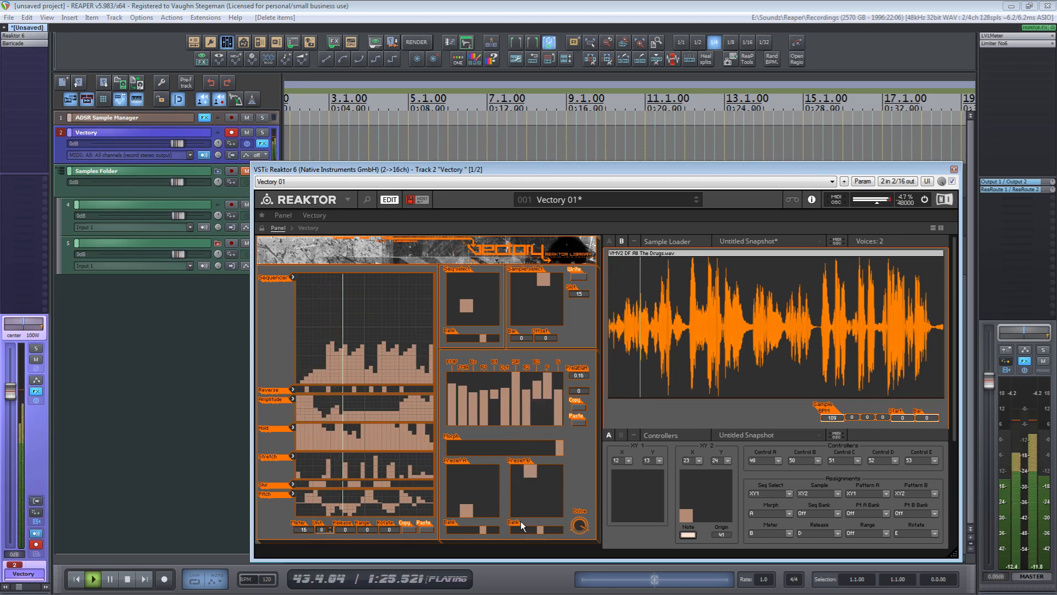
click(518, 485)
click(520, 473)
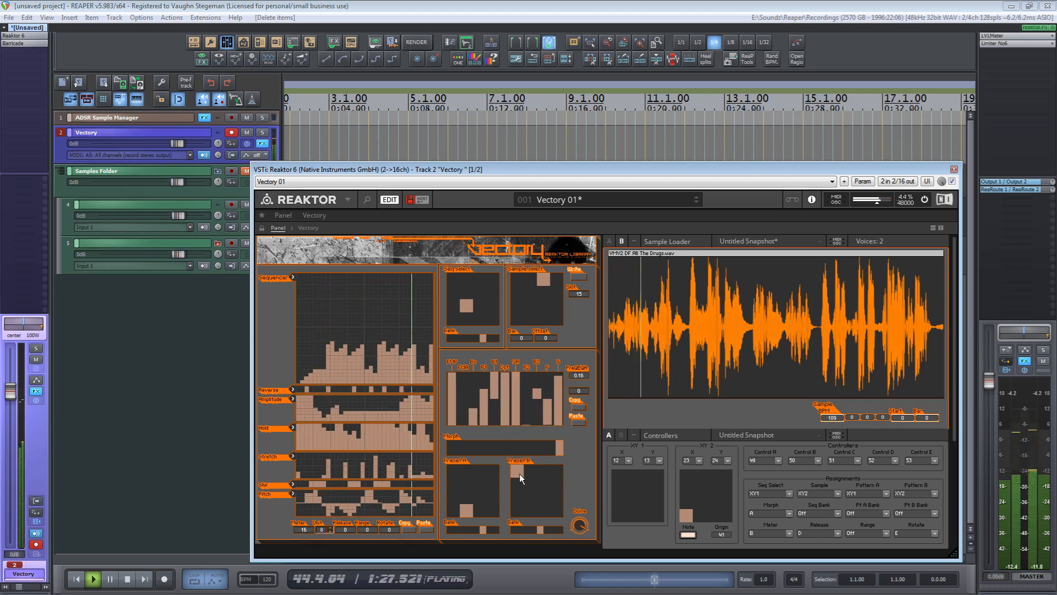
click(553, 484)
click(556, 500)
click(558, 513)
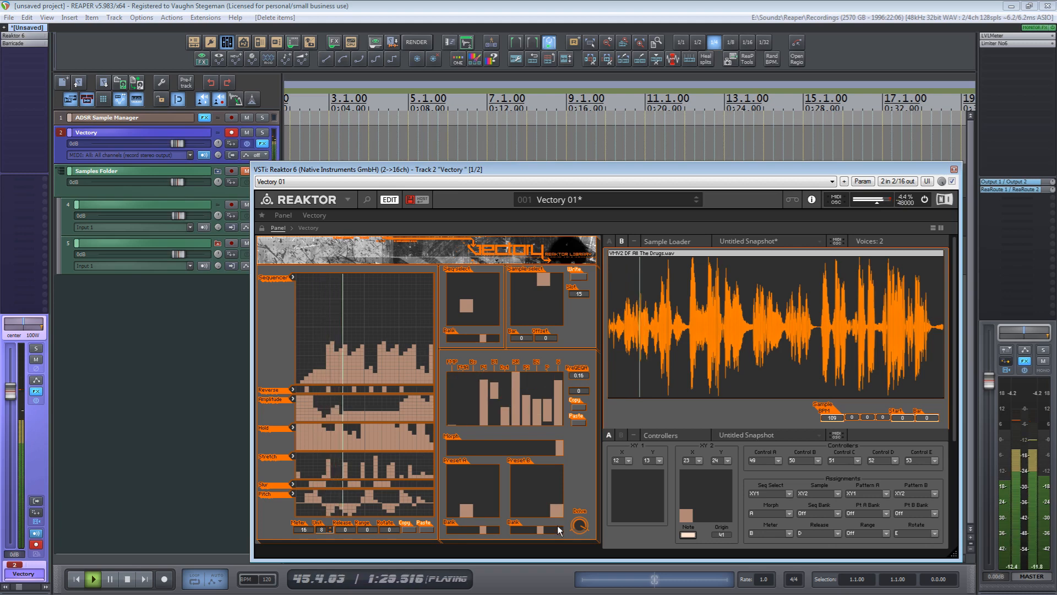
Audition preset B slots in its highest and lowest banks, ending on the second slot of the third row in the lowest bank
click(559, 528)
click(545, 514)
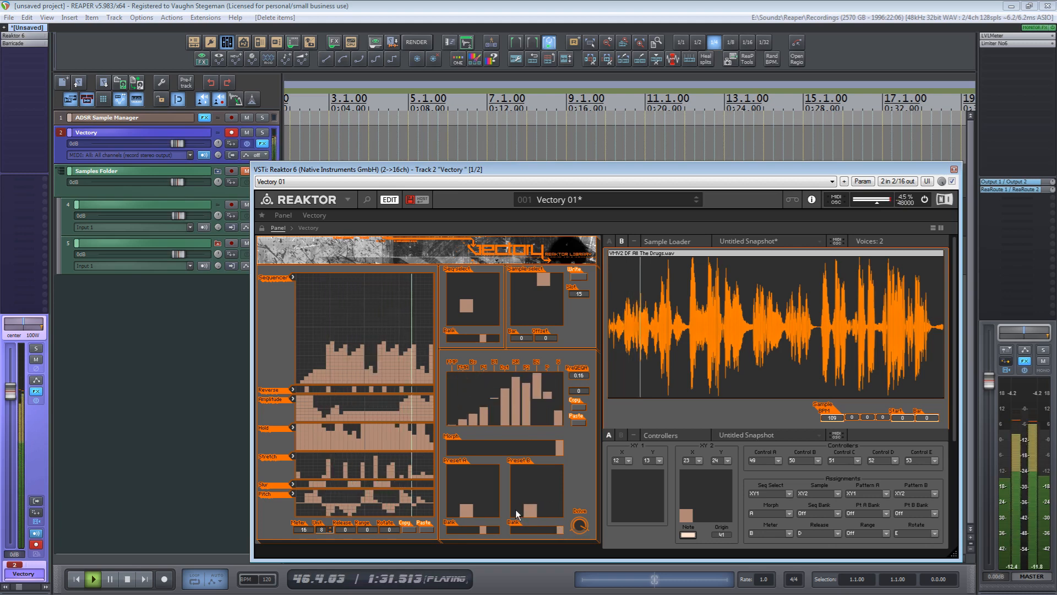
click(514, 527)
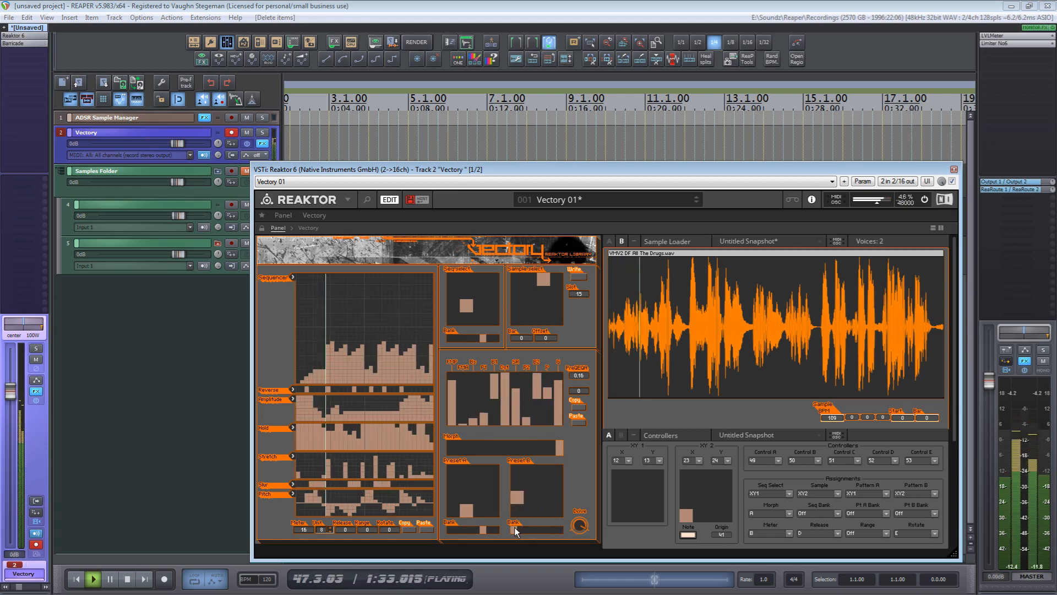
click(530, 487)
click(543, 472)
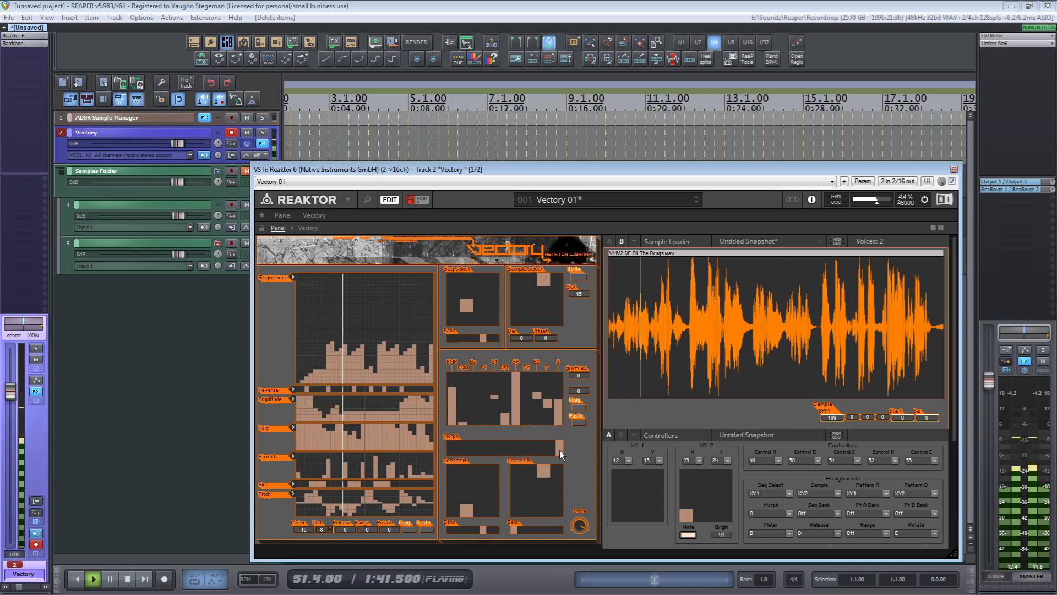
drag(559, 449, 548, 505)
click(531, 498)
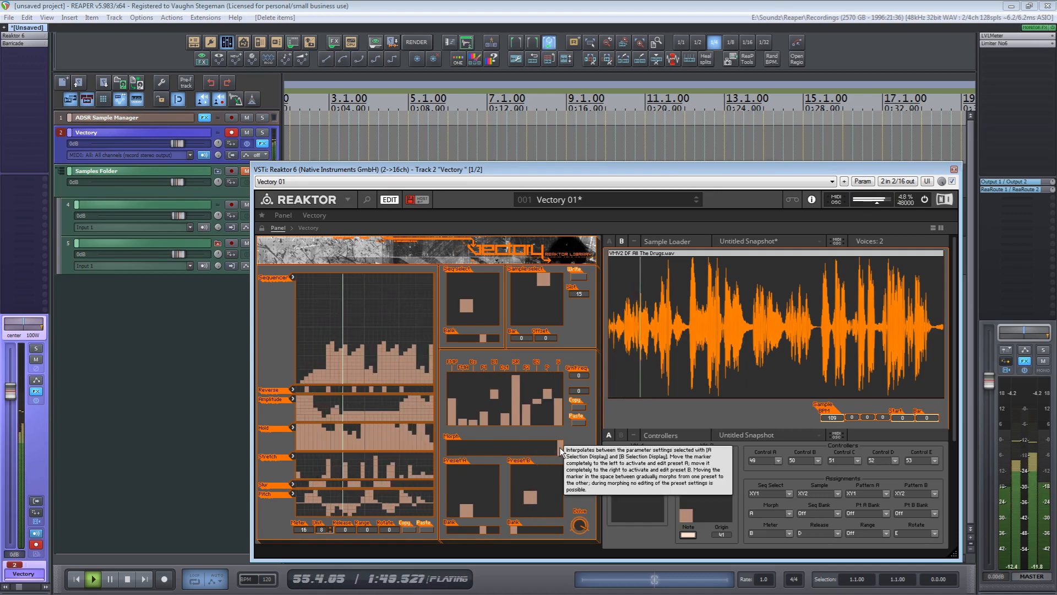
Morph fully to preset A, restart from the beginning in record mode, and sweep the morph to preset B during the take
drag(561, 448, 449, 447)
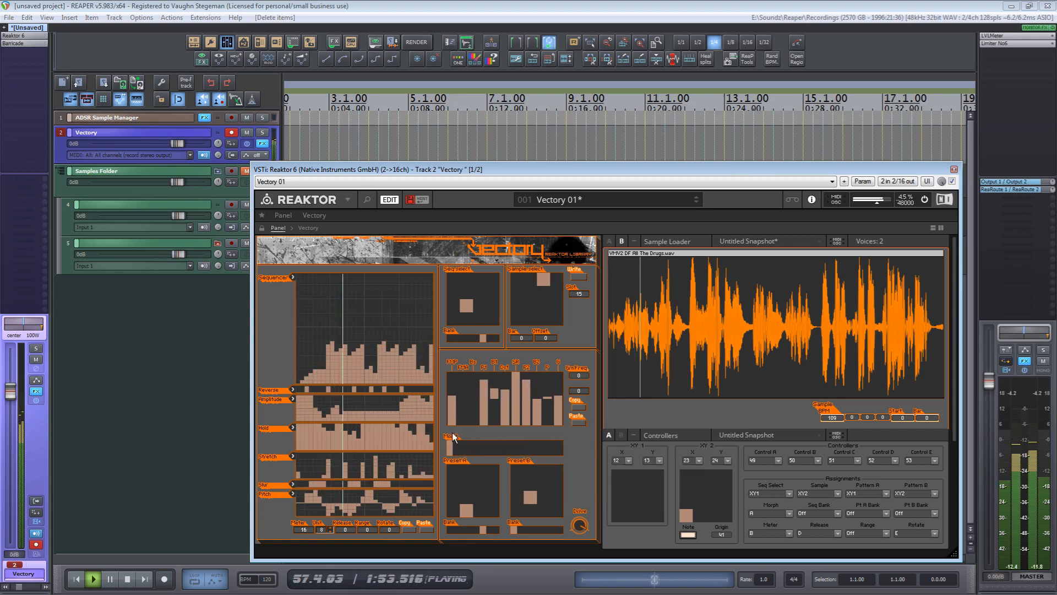
key(space)
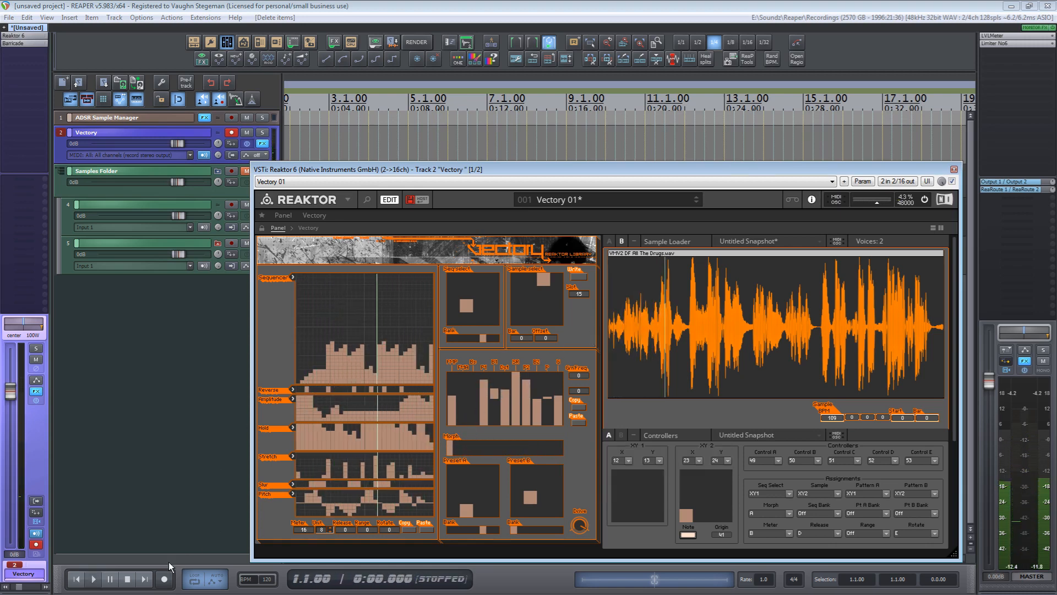
click(163, 578)
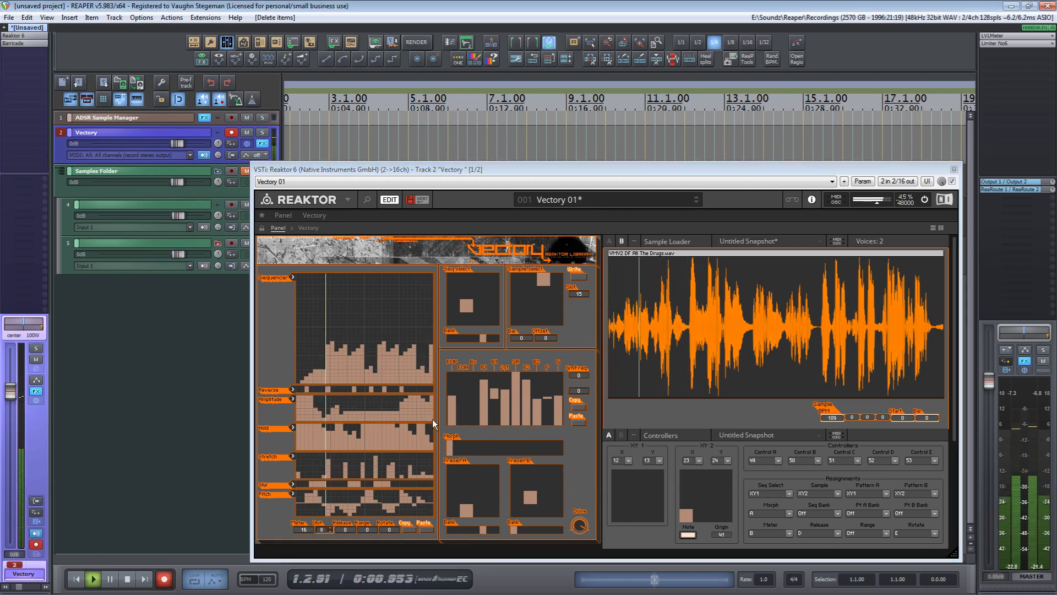
drag(449, 448, 593, 448)
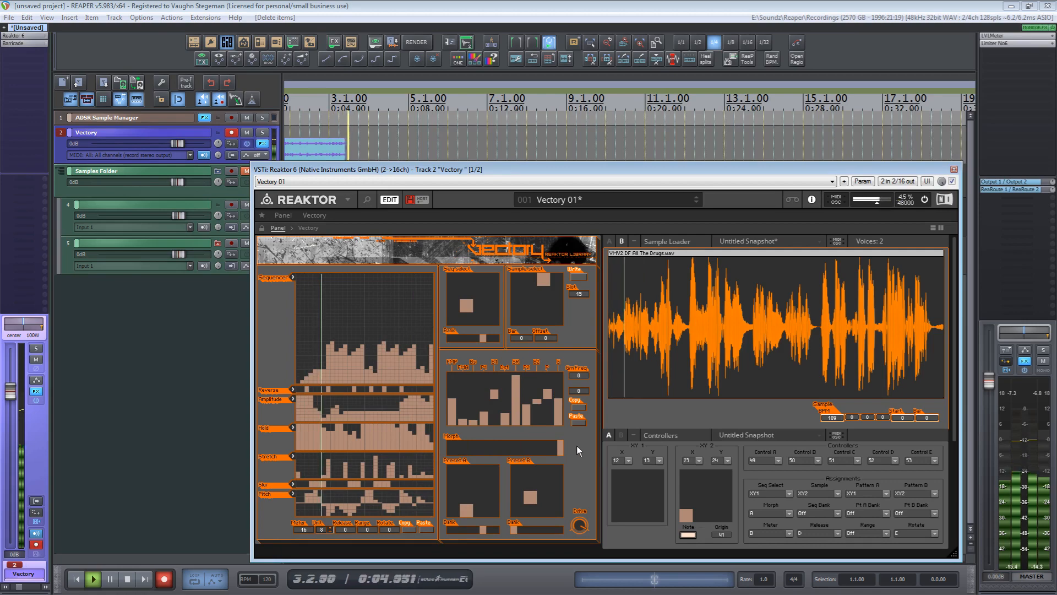
mouse_move(550, 481)
mouse_down()
mouse_move(559, 509)
mouse_move(535, 480)
mouse_up()
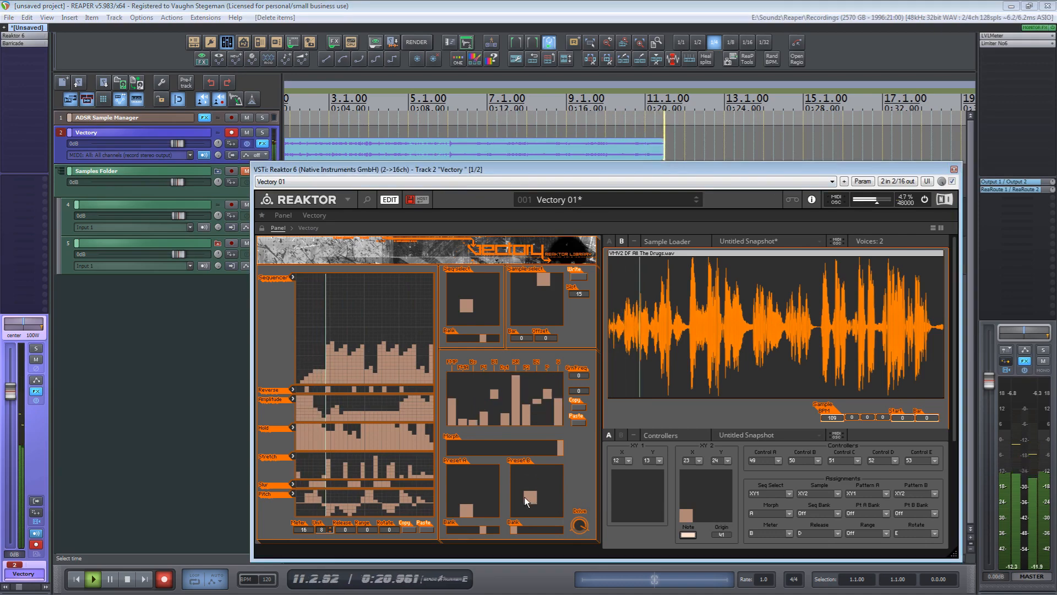
mouse_move(561, 447)
mouse_down()
mouse_move(488, 451)
mouse_move(564, 443)
mouse_up()
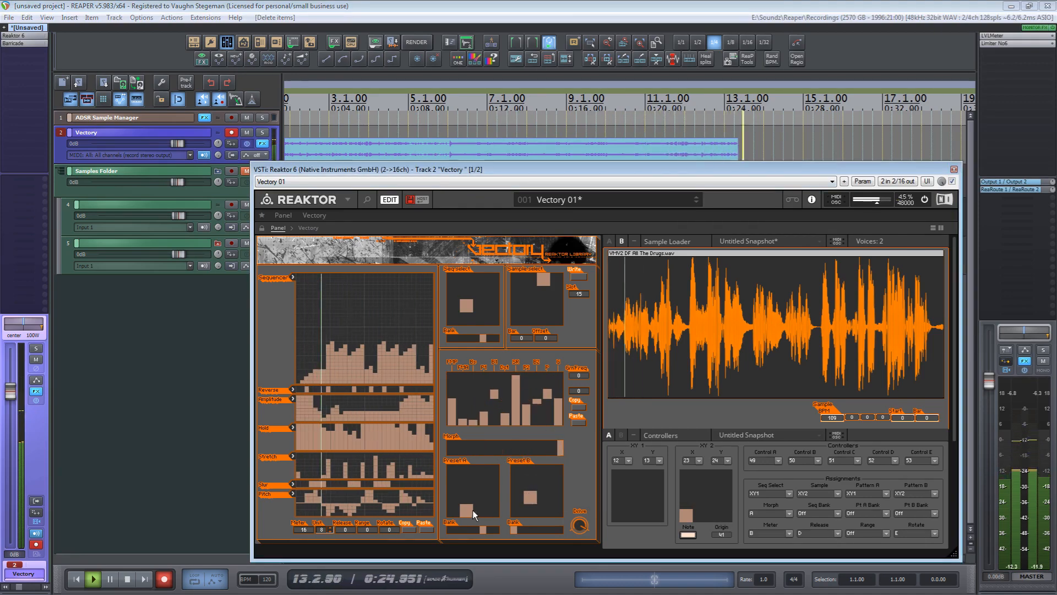
Lower preset A to its first bank, morph back to A, choose the second slot of the second row, and end the recording
drag(465, 529, 450, 530)
click(461, 501)
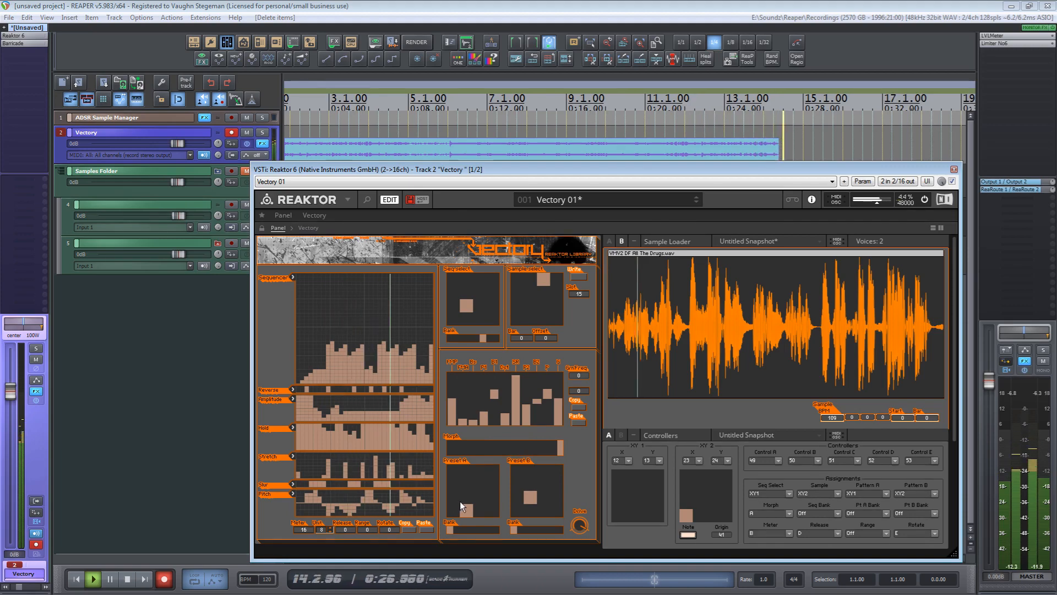
drag(560, 445, 441, 450)
click(467, 490)
key(space)
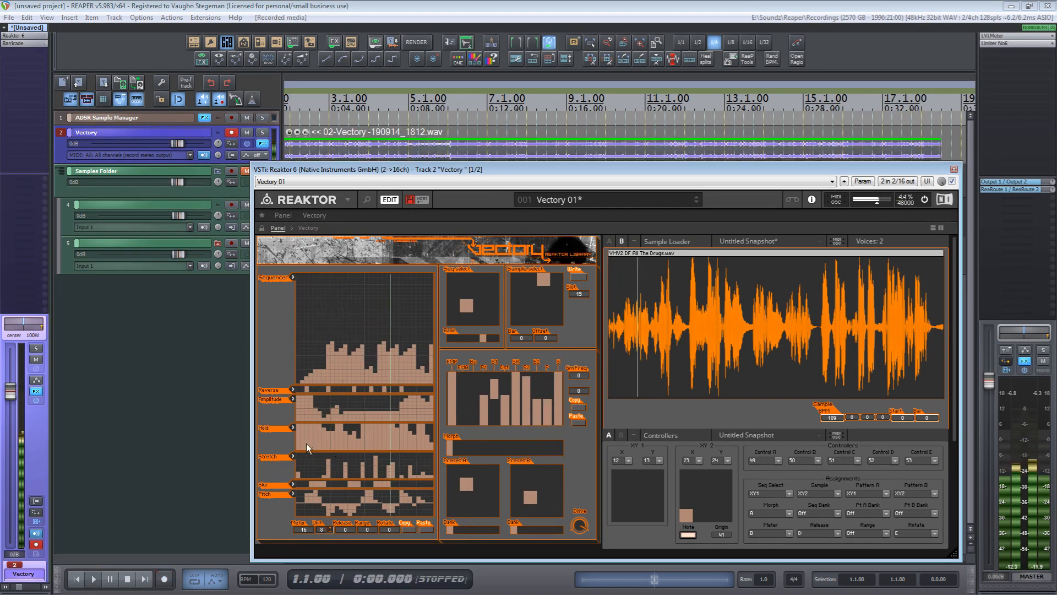
Move the recorded 02-Vectory -190914_1812.wav item to a new track below the others and place that track inside the Samples Folder
drag(446, 172, 971, 176)
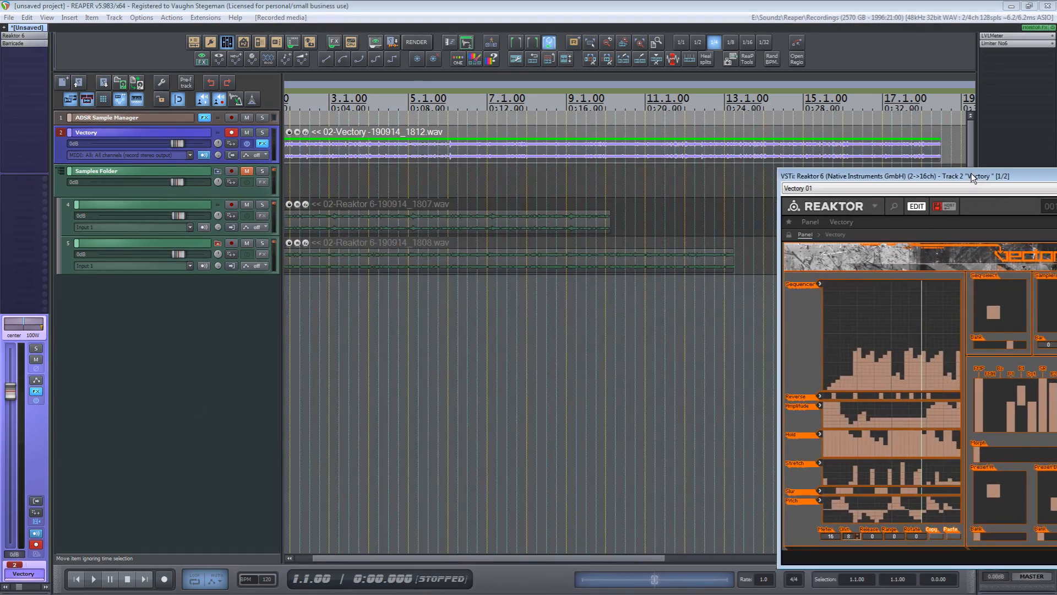
drag(449, 158, 434, 304)
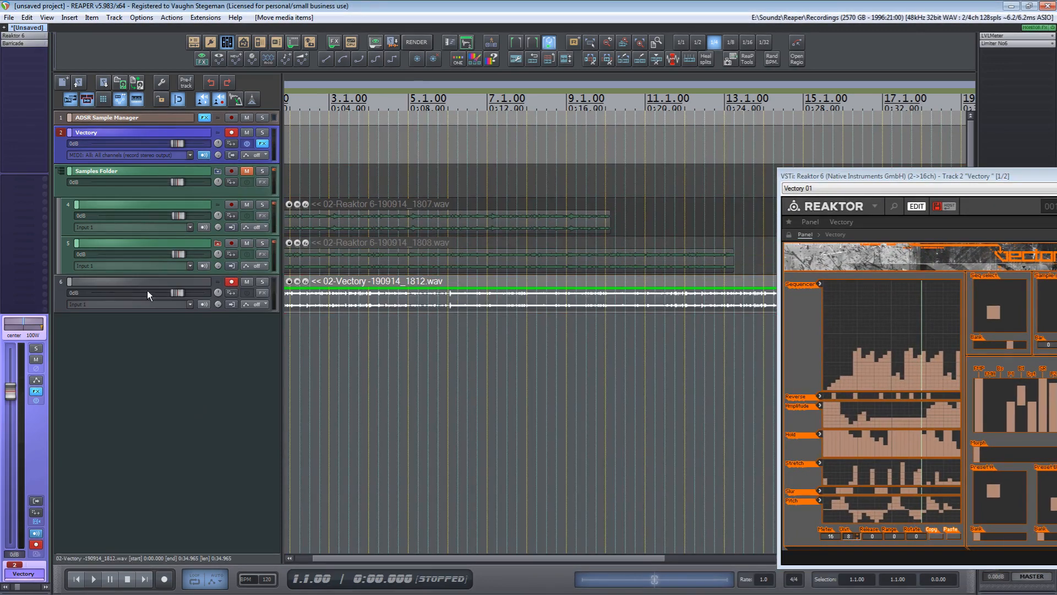
drag(65, 299, 71, 270)
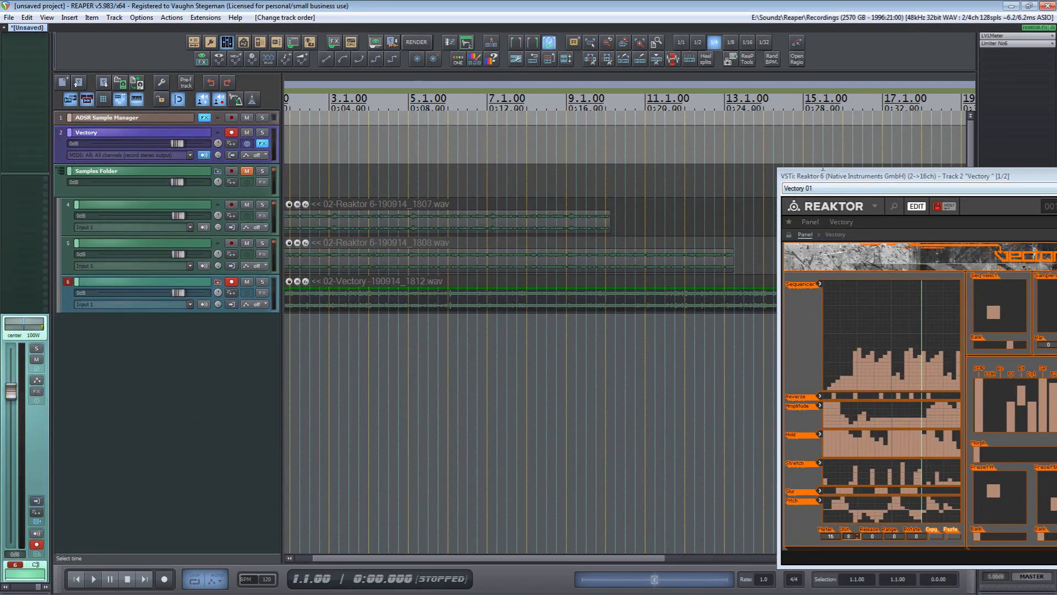
Record another Vectory take while morphing from preset A to preset B and back to A
drag(838, 175, 230, 76)
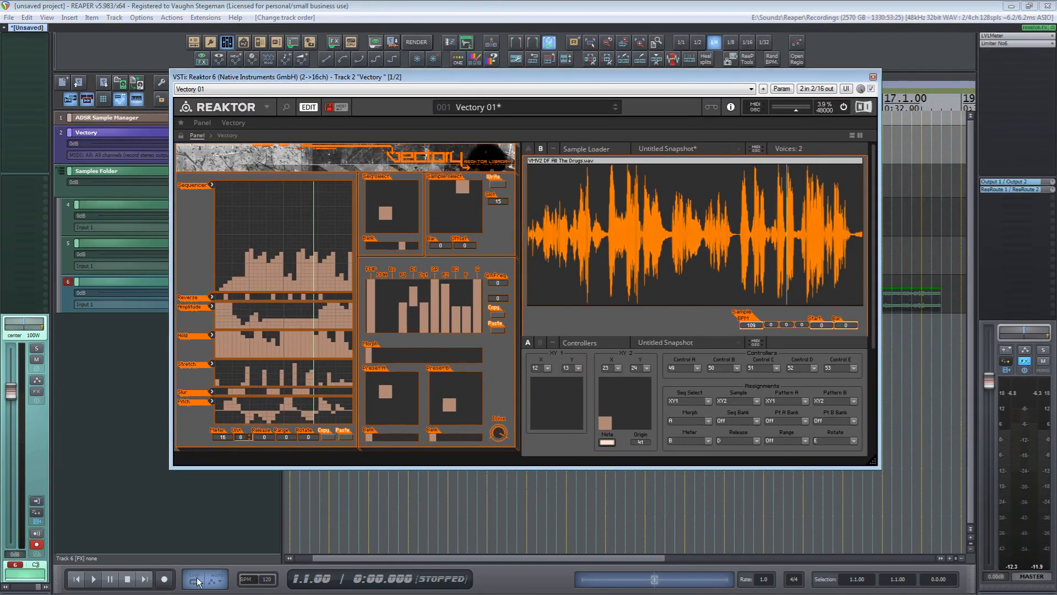
click(165, 579)
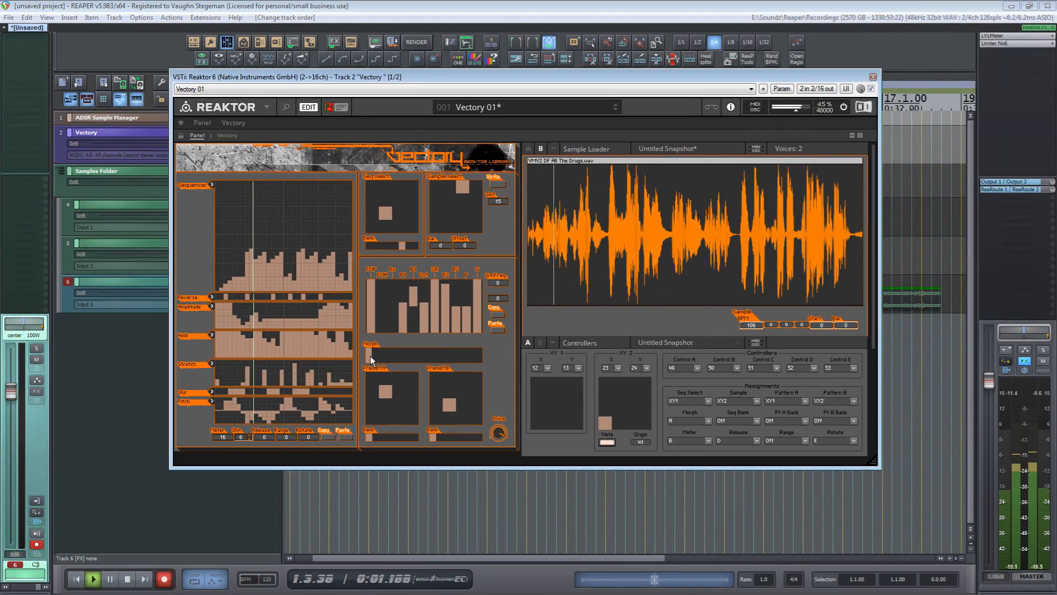
mouse_move(373, 357)
mouse_down()
mouse_move(478, 359)
mouse_move(357, 348)
mouse_up()
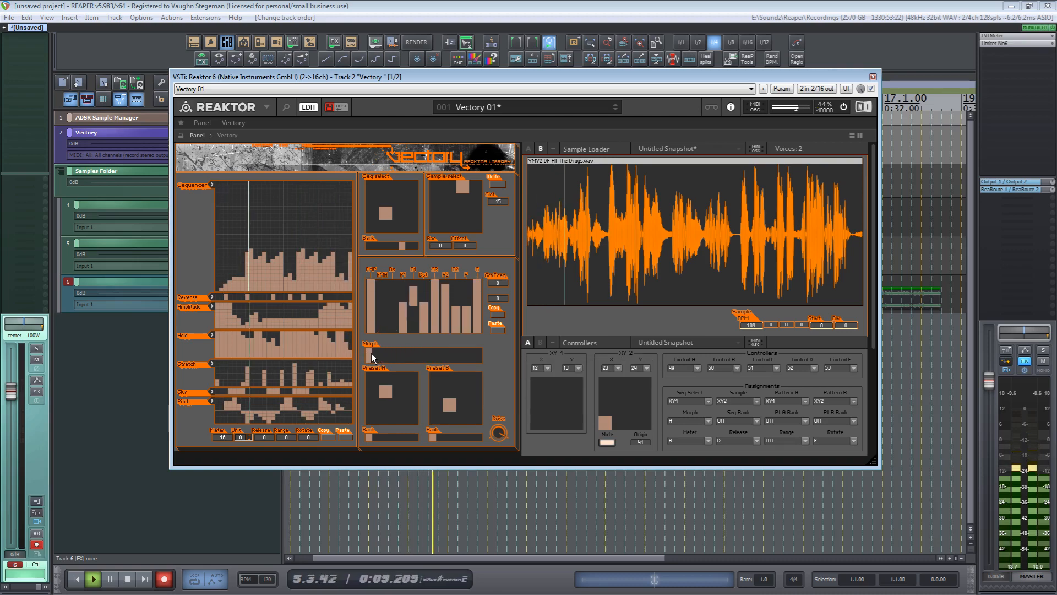
drag(372, 357, 530, 368)
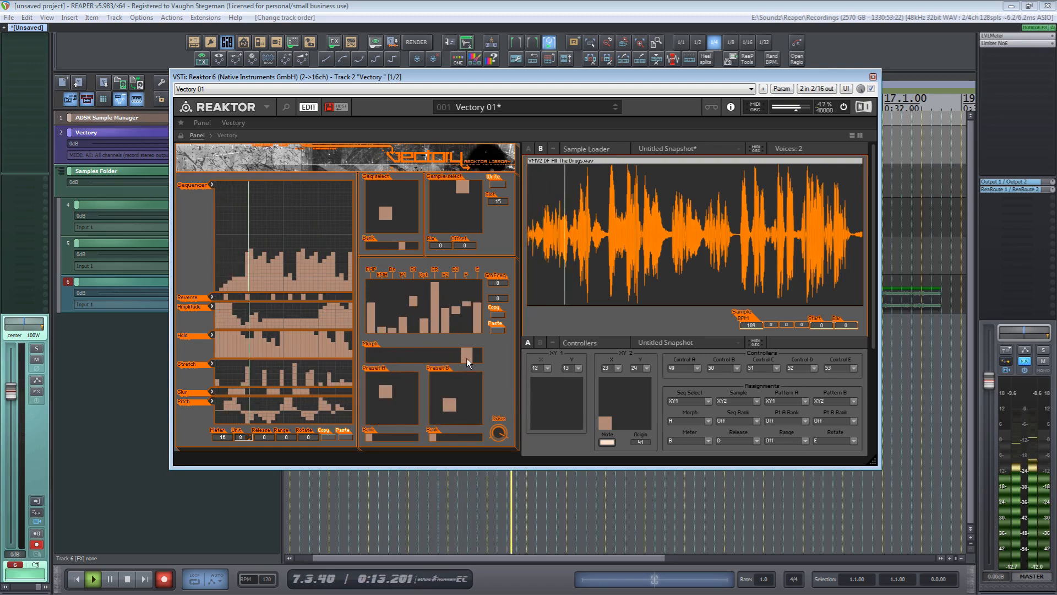
drag(484, 360, 332, 366)
key(space)
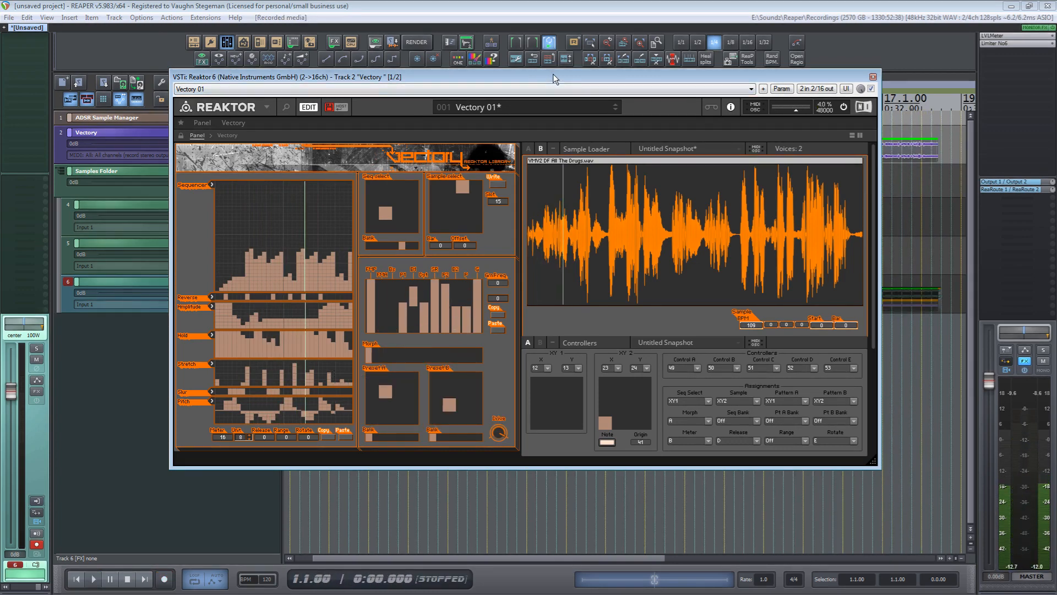
Move the 02-Vectory -190914_1813.wav item to a new track inside the Samples Folder and disarm tracks 6 and 7
click(873, 77)
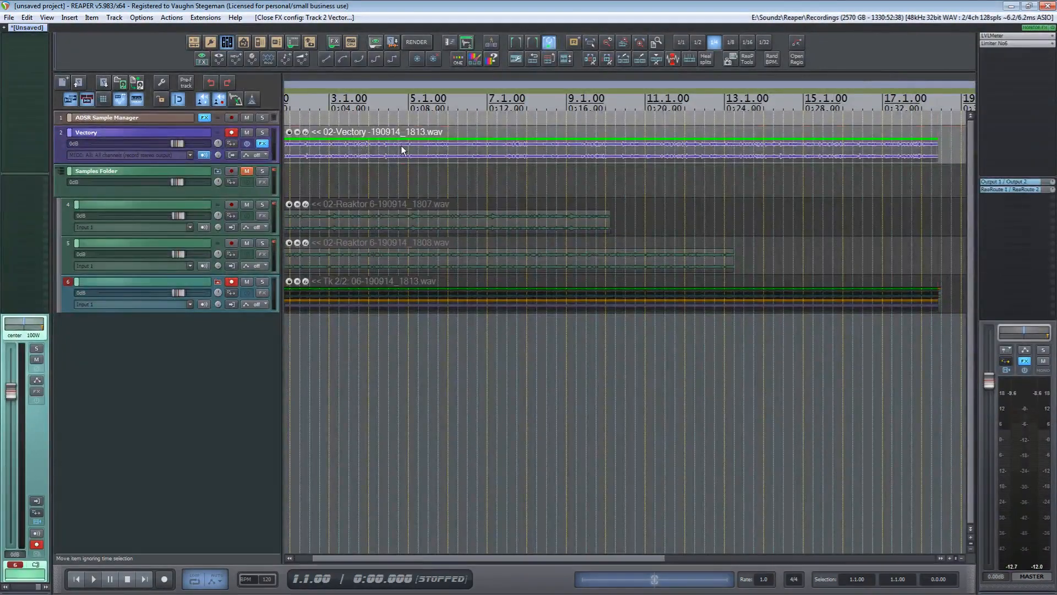
drag(401, 145, 380, 345)
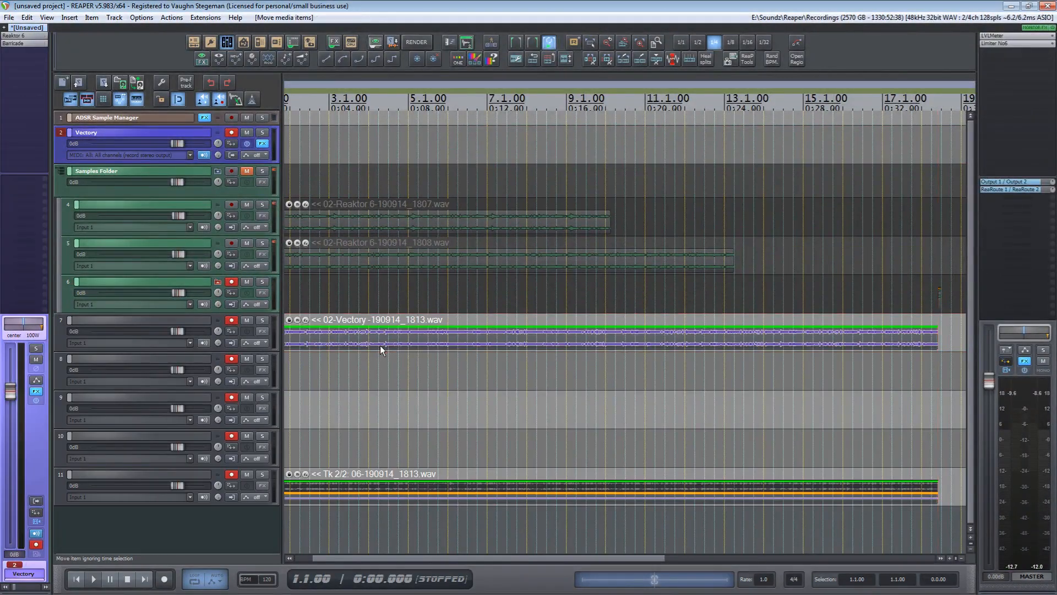
key(ctrl+z)
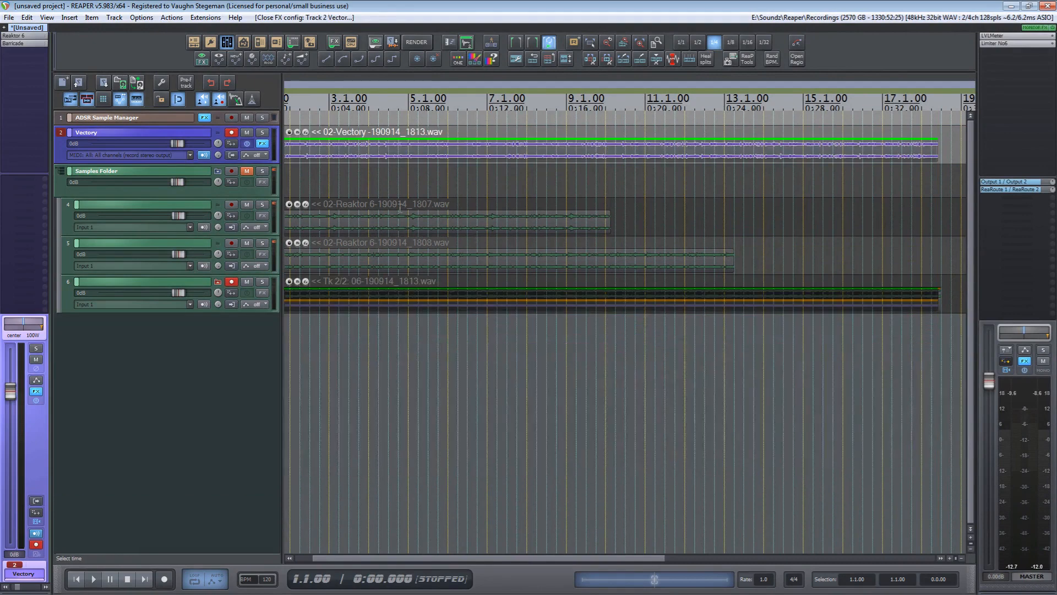
drag(456, 156, 441, 323)
drag(231, 281, 236, 351)
click(66, 329)
drag(65, 328, 72, 311)
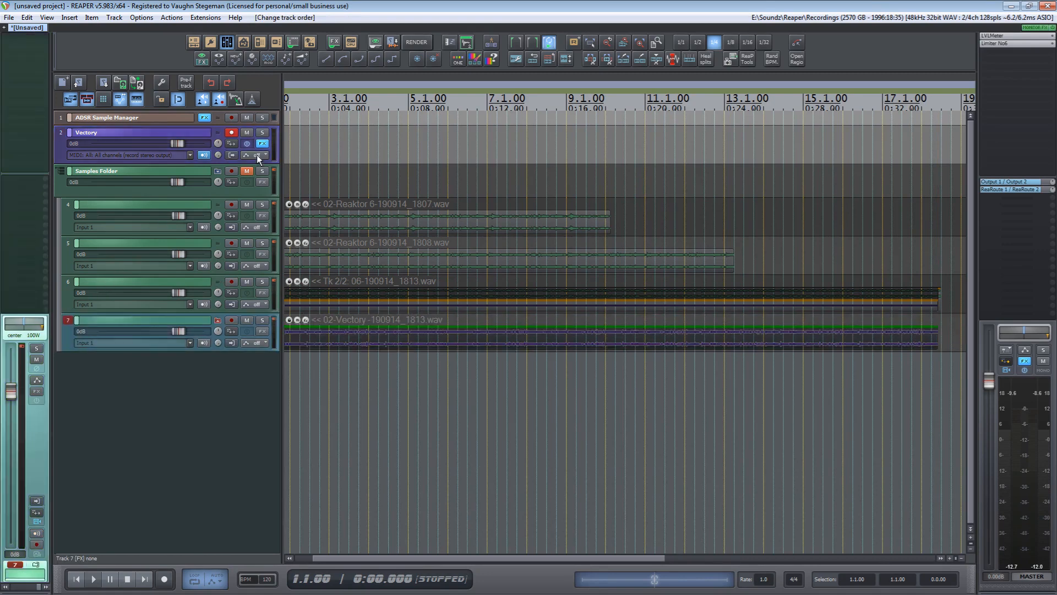
Unmute the Samples Folder, mute the ADSR Sample Manager and Vectory tracks, and briefly play the recorded takes
click(248, 171)
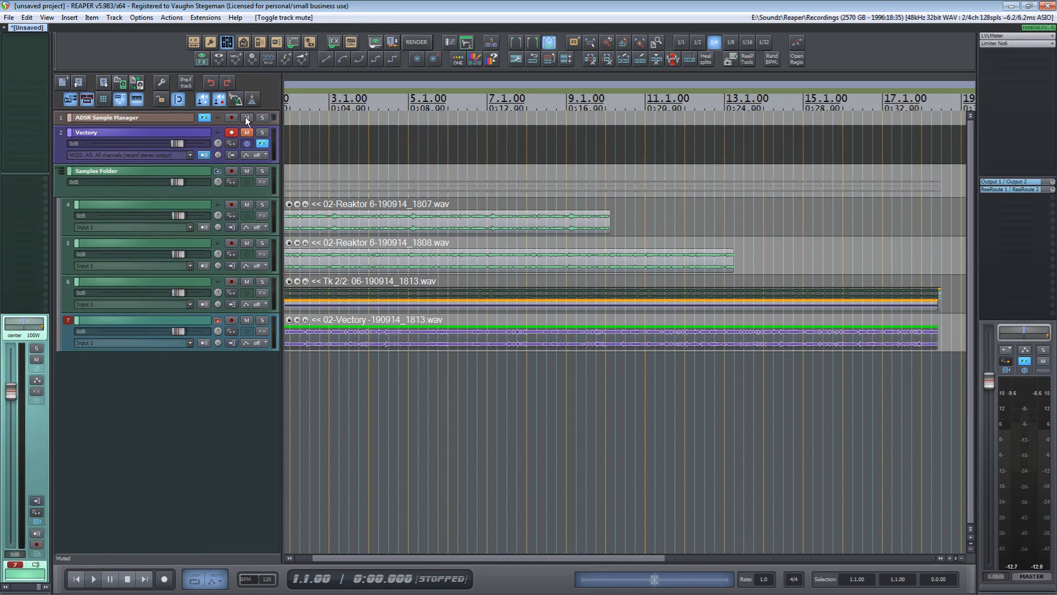
drag(246, 116, 248, 134)
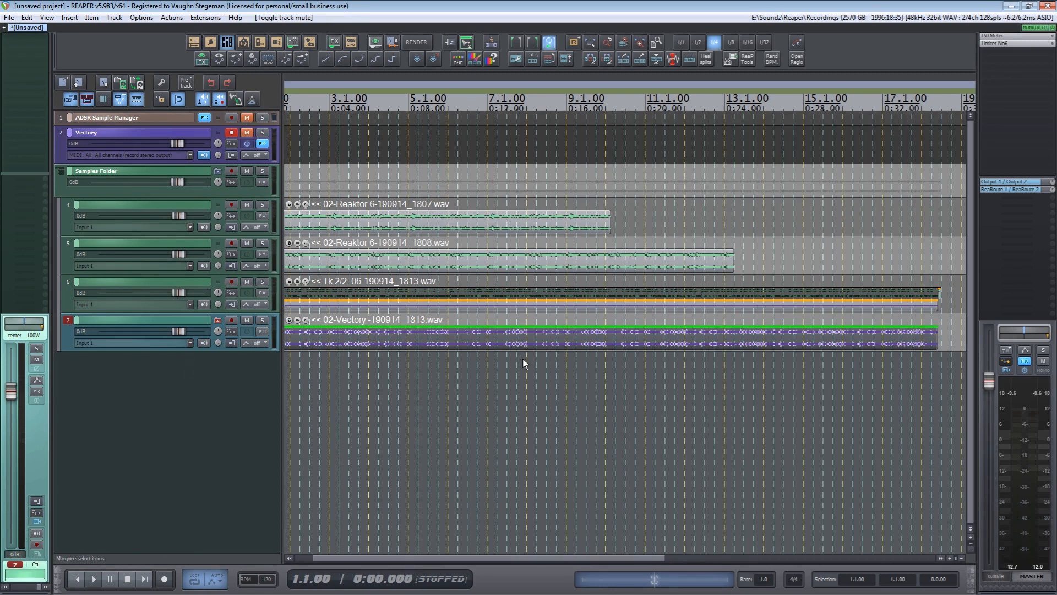
drag(523, 362, 582, 428)
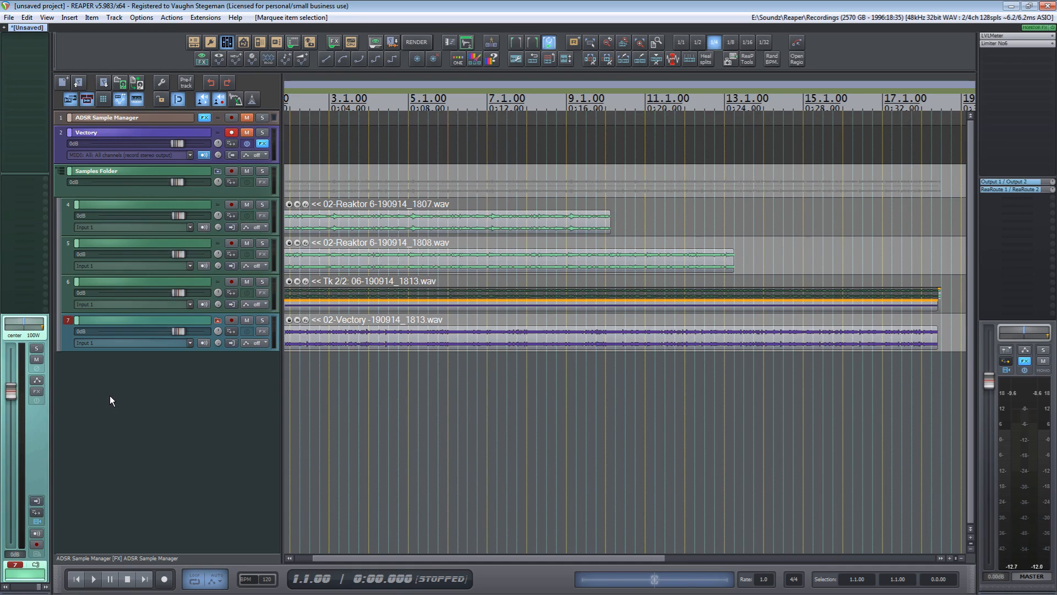
key(space)
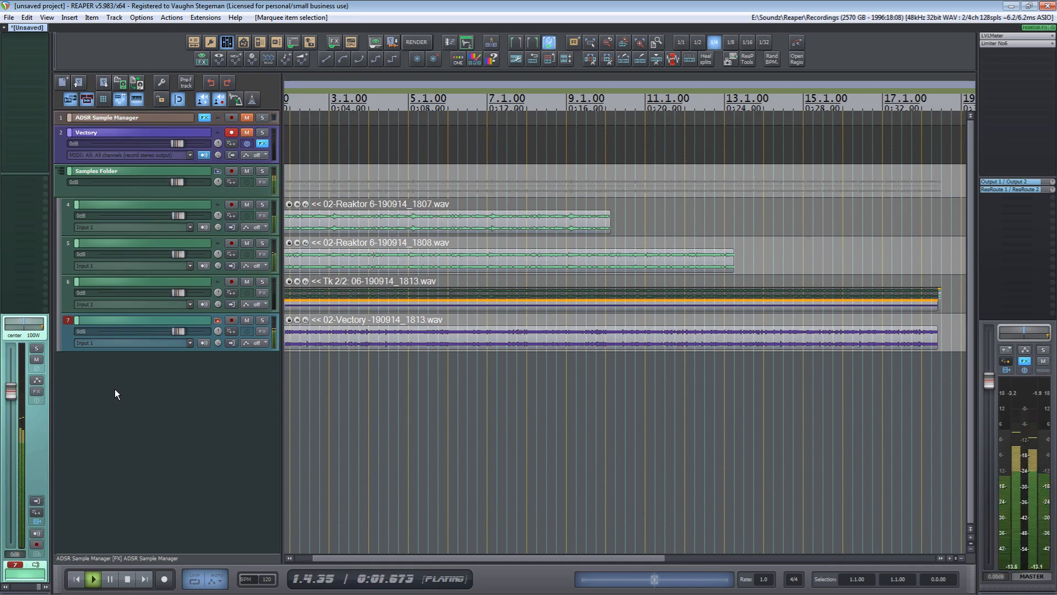
key(space)
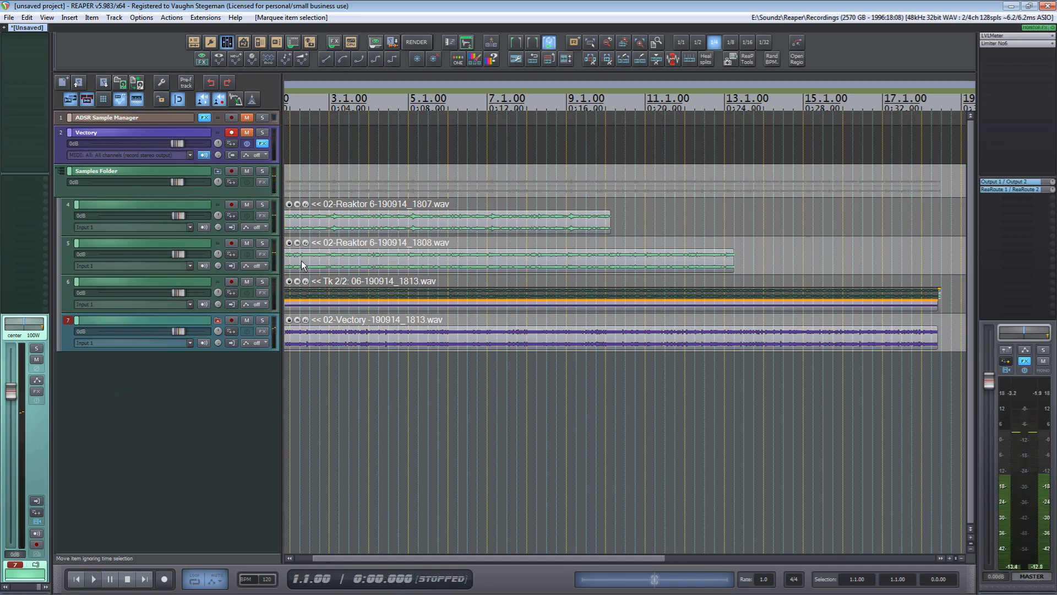
Make 02-Vectory -190914_1812.wav the active take on track 6 and crop the item to it
click(392, 294)
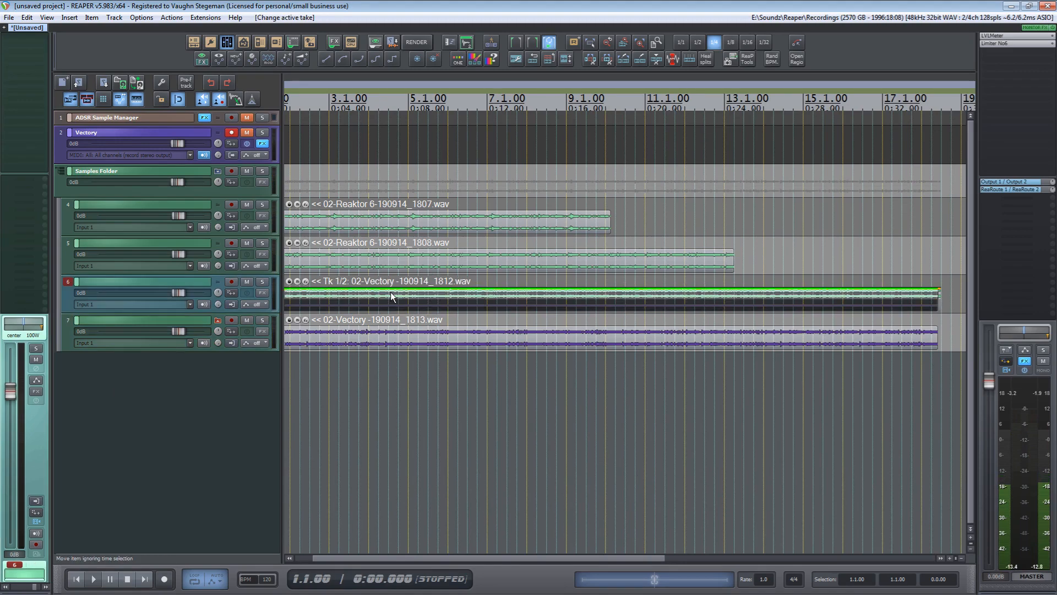
right_click(391, 291)
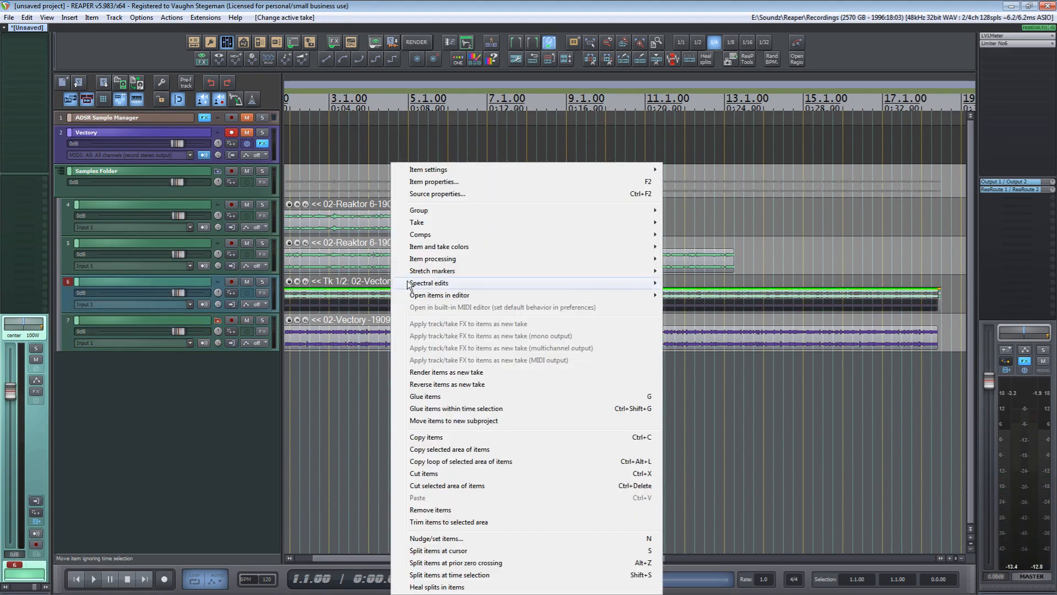
mouse_move(447, 225)
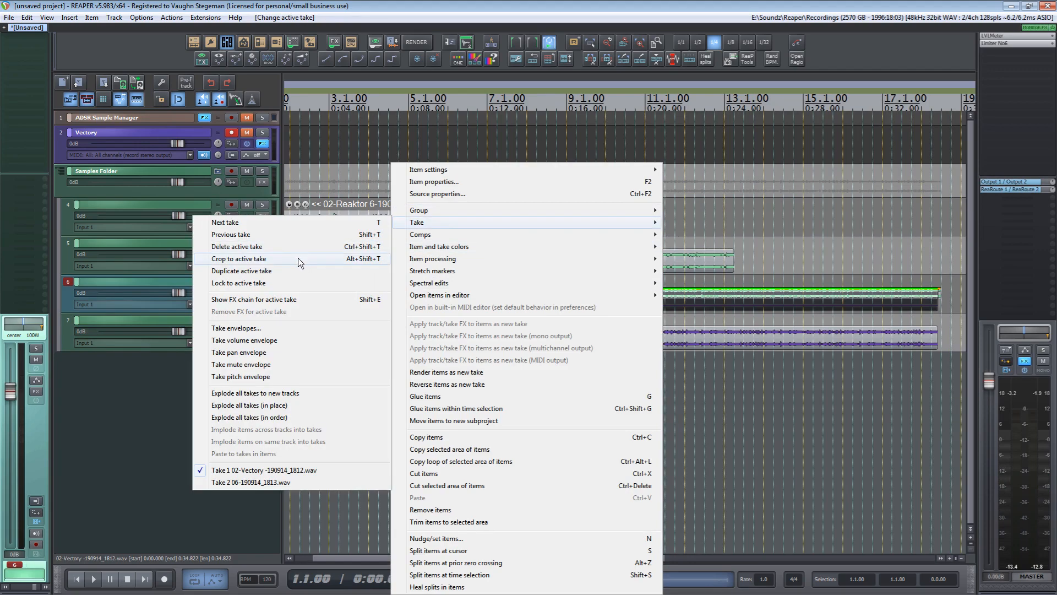
click(298, 258)
click(140, 408)
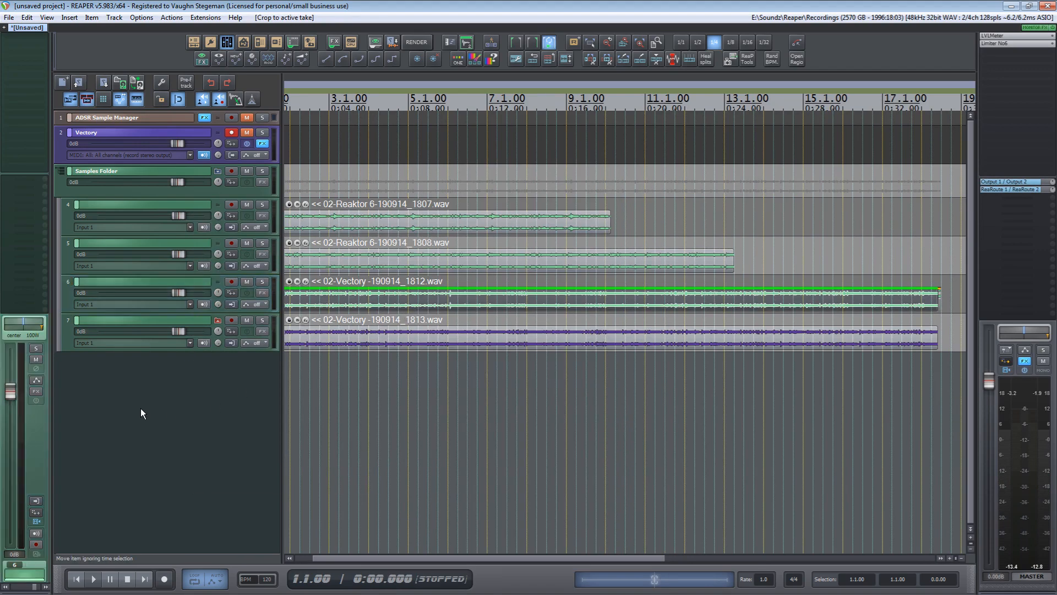
Deselect the track 6 item and briefly play all four takes in the Samples Folder together
drag(391, 420, 449, 482)
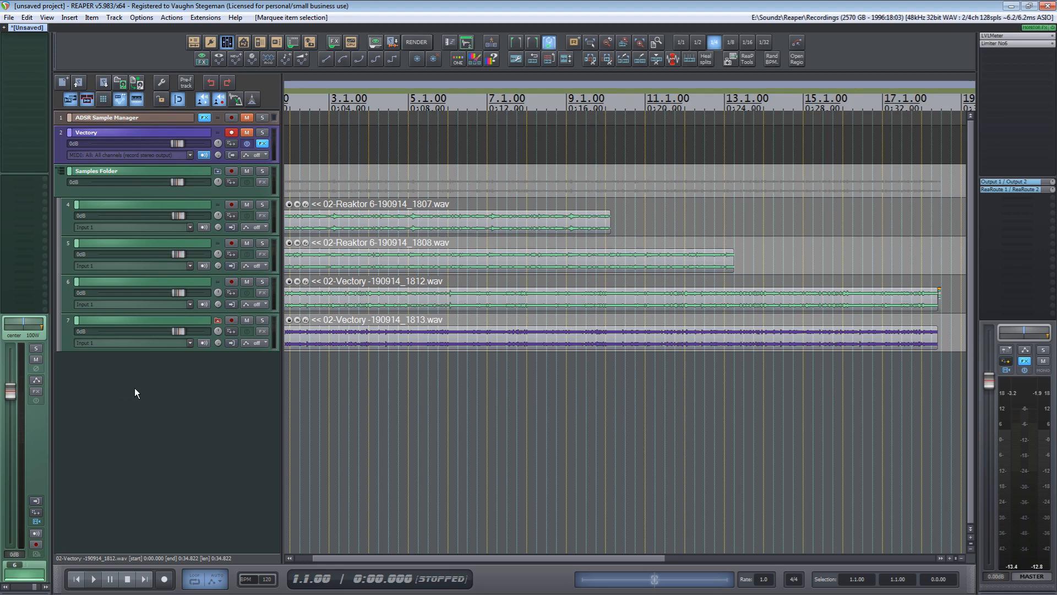
key(space)
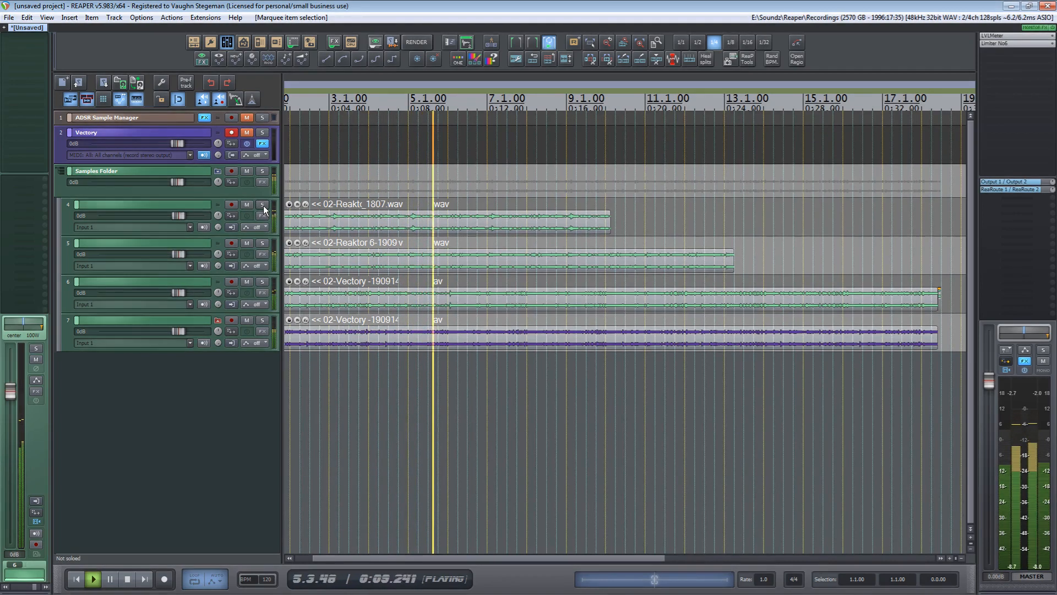
key(space)
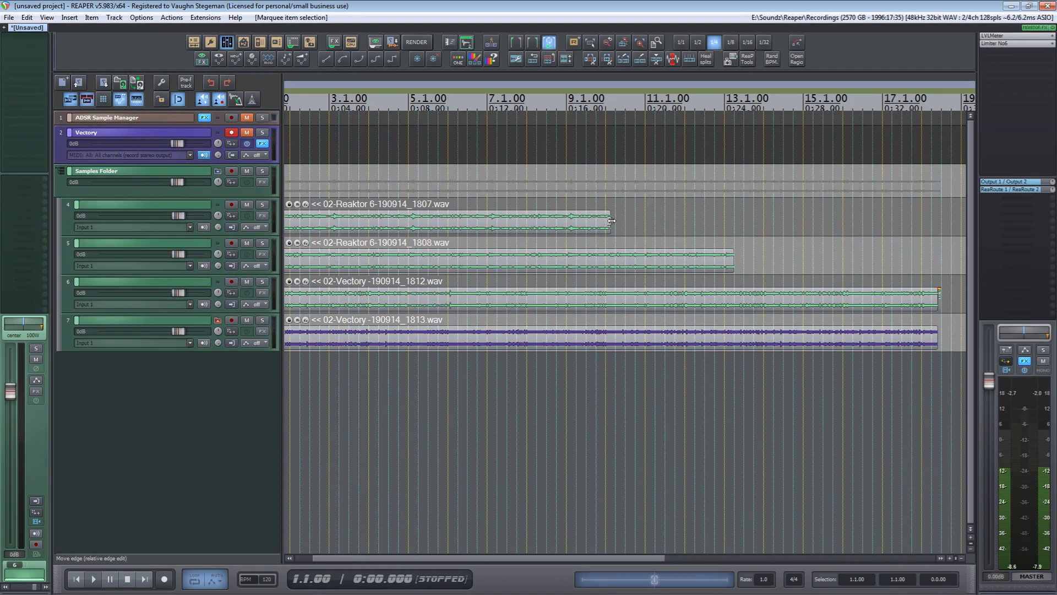
Extend the Reaktor takes on tracks 4 and 5 to the Vectory takes' length and loop the range from 1.1.00 to 18.3.00
drag(611, 221, 944, 219)
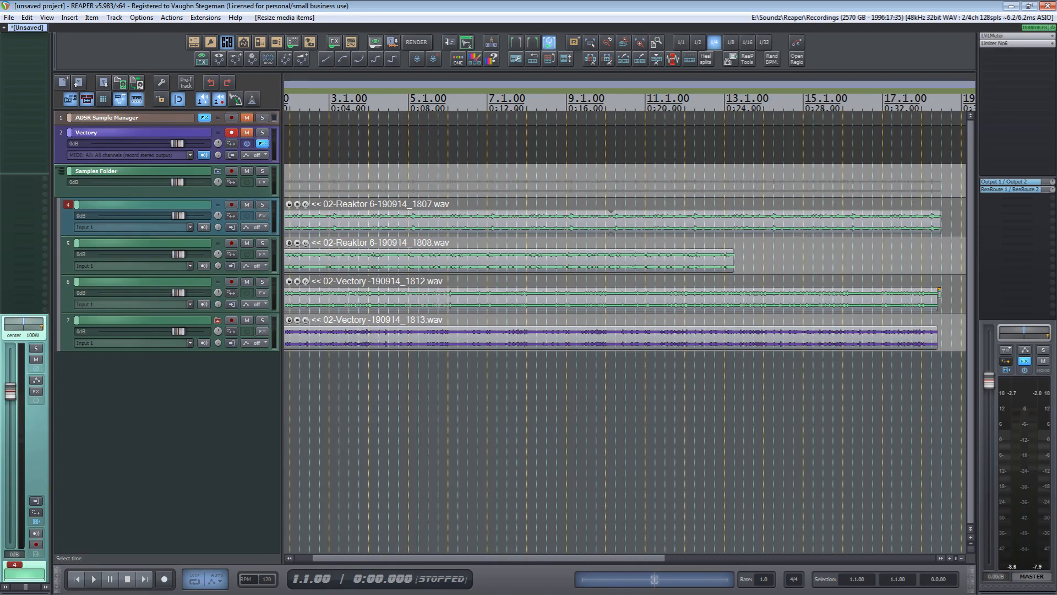
drag(733, 258, 945, 252)
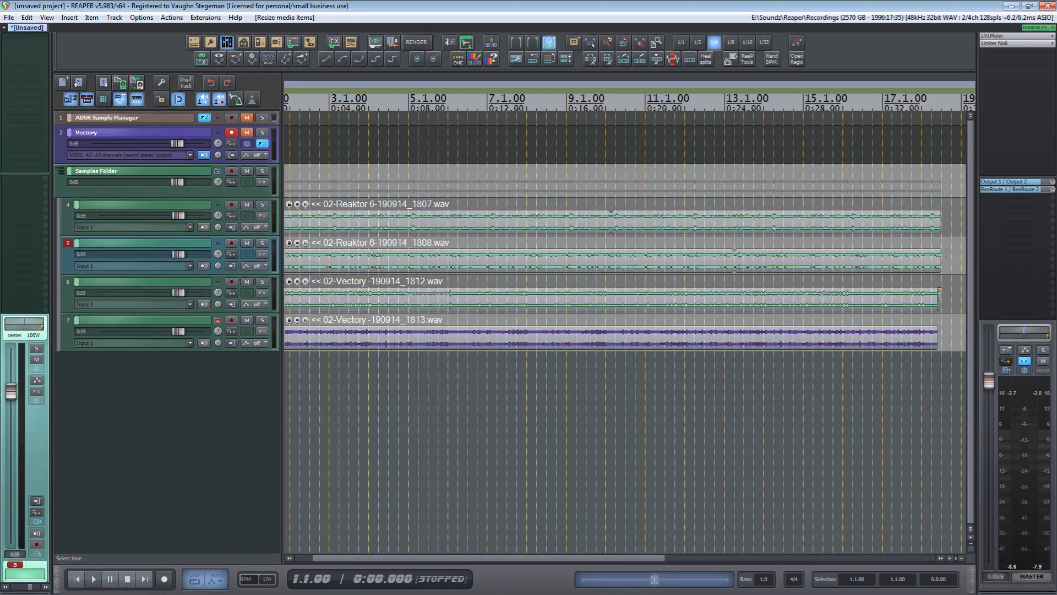
click(906, 222)
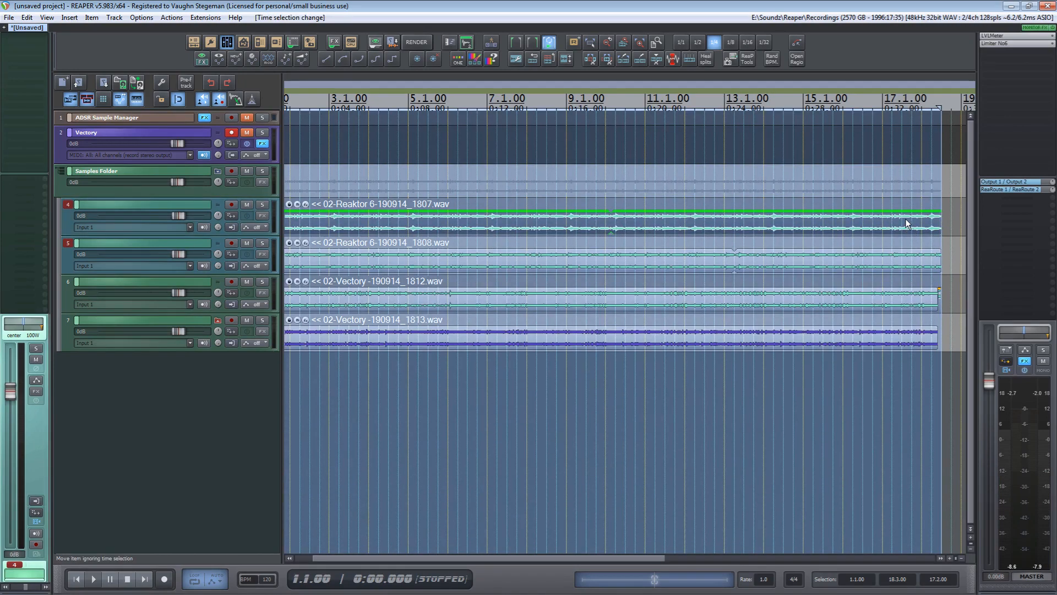
drag(457, 431, 514, 477)
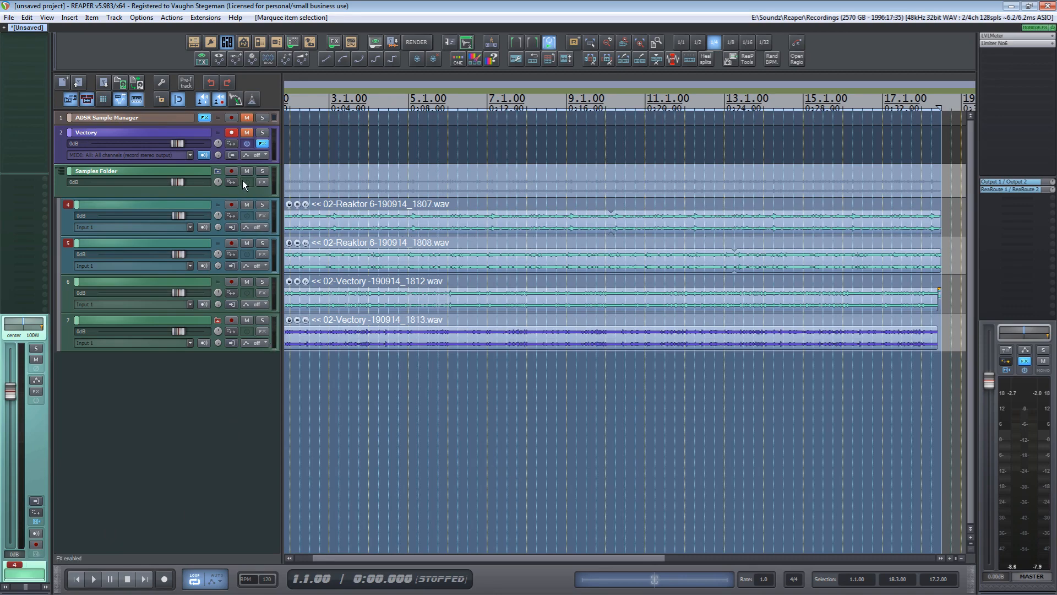
Audition the loop with track 4 soloed, trying it together with track 5 and with track 6 instead
key(space)
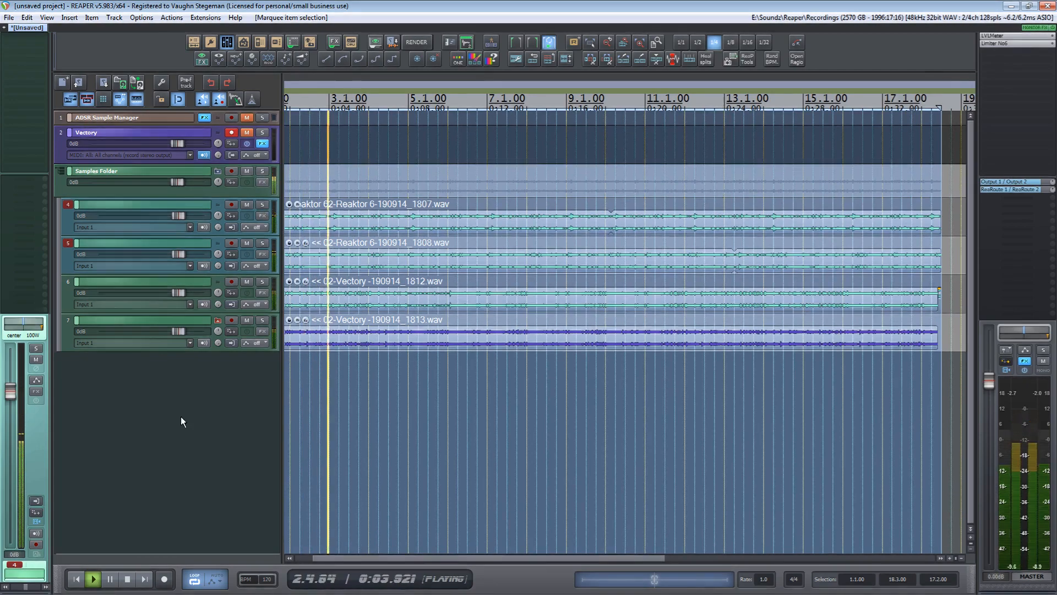
click(262, 205)
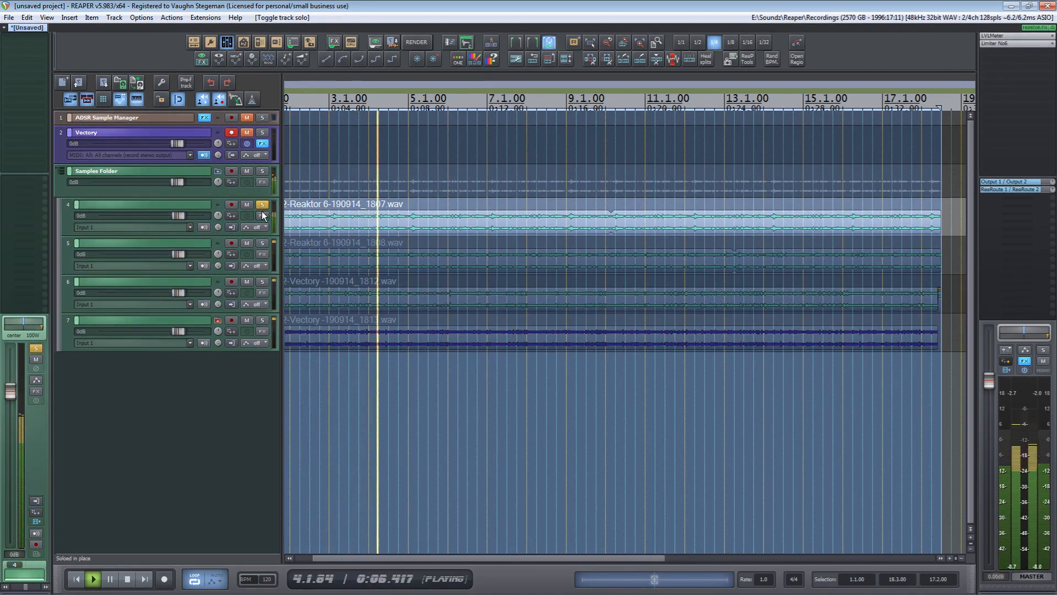
click(262, 243)
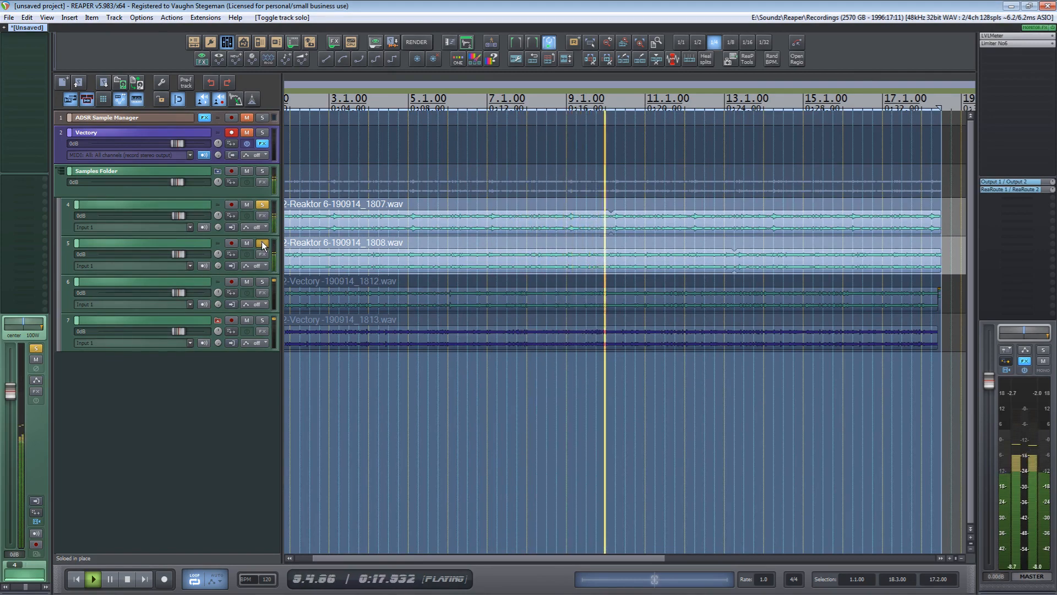
click(262, 242)
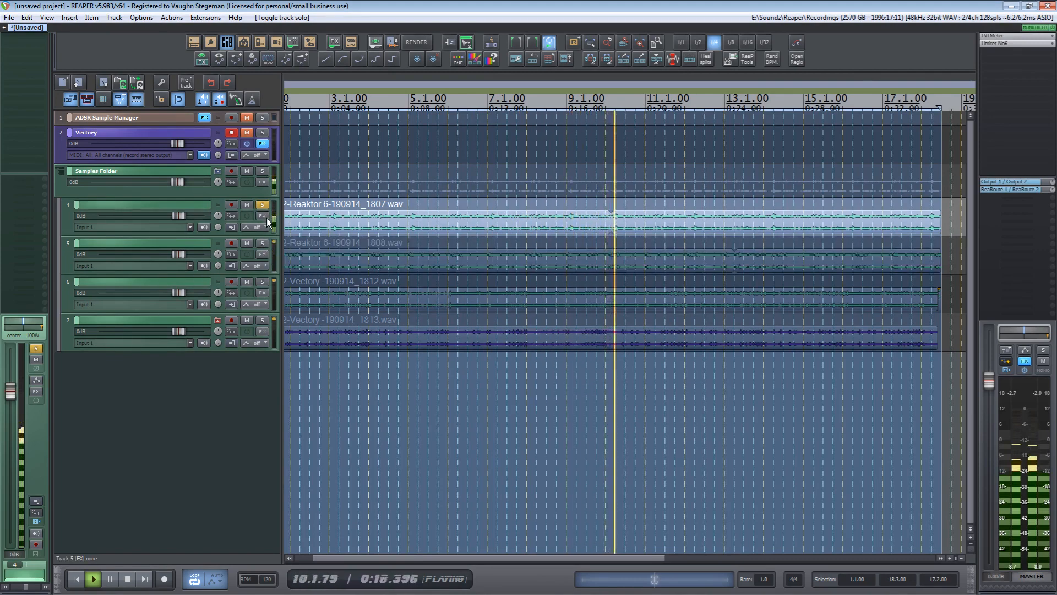
click(261, 281)
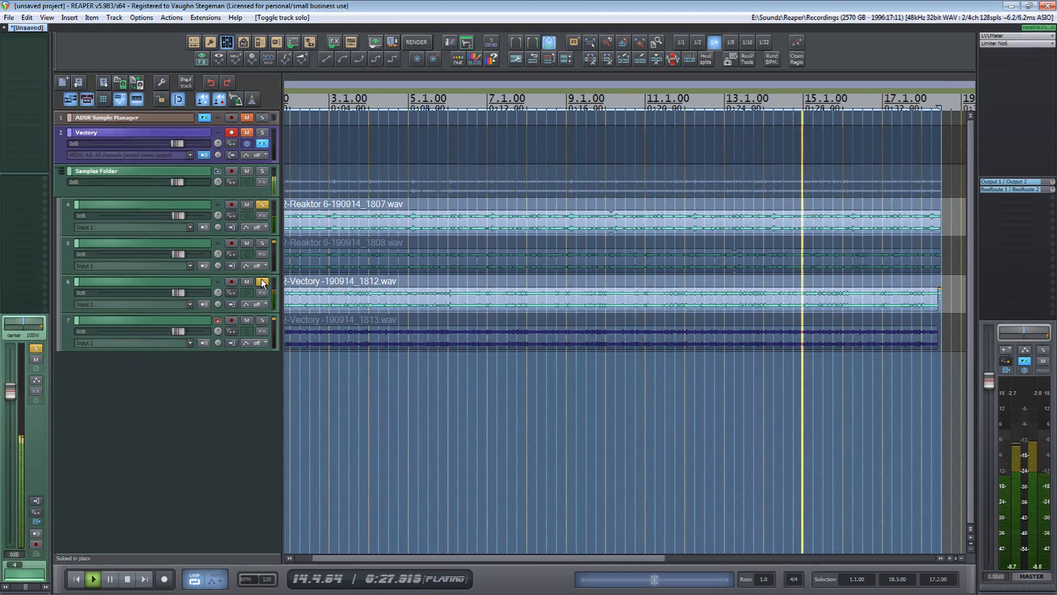
Audition track 4 together with track 7, then together with track 5, by changing the soloed tracks during playback
click(261, 281)
click(264, 318)
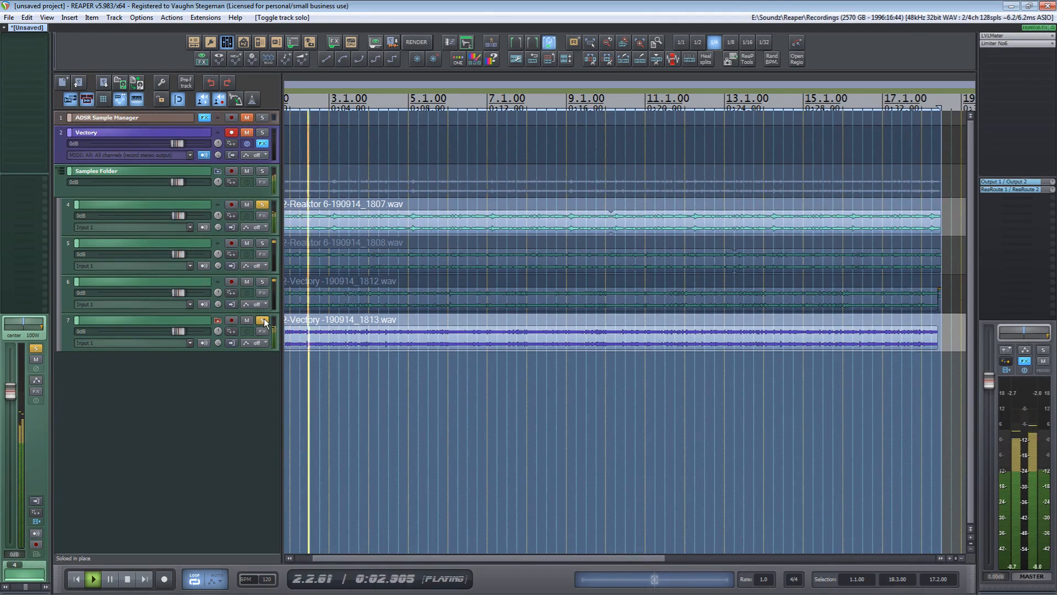
click(263, 320)
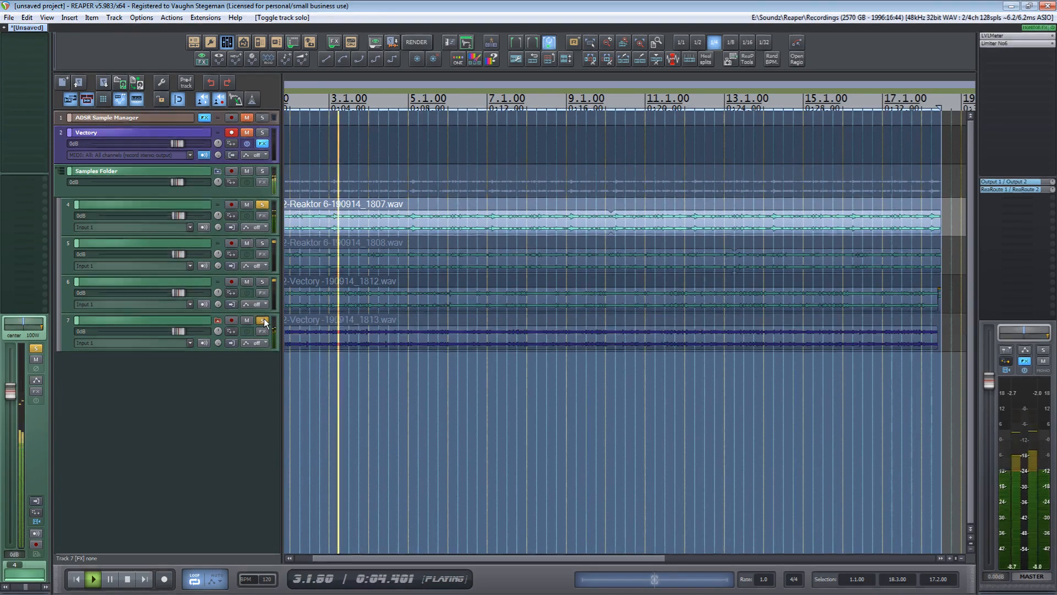
click(263, 243)
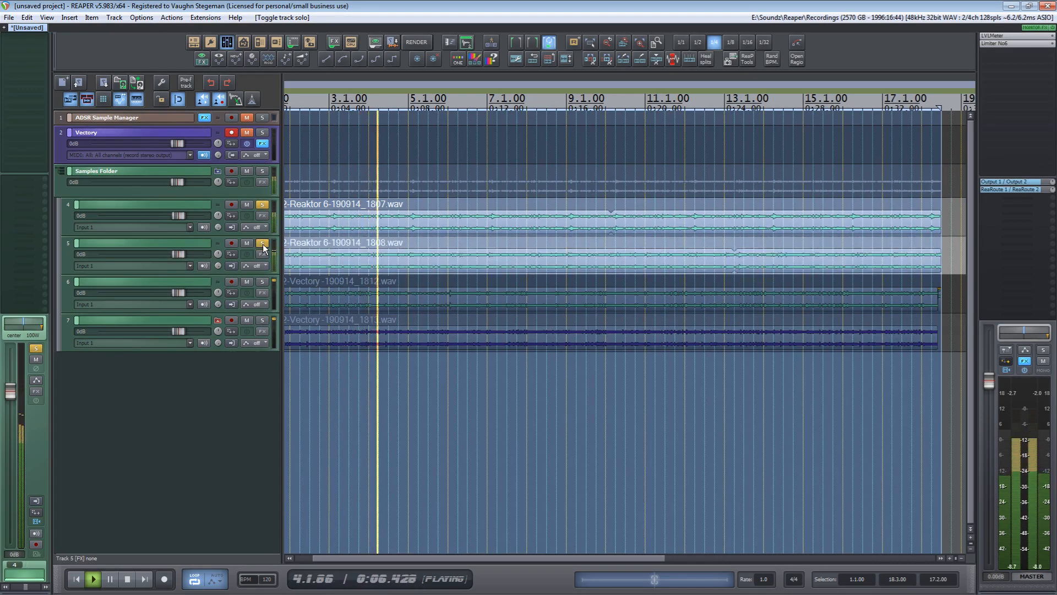
Audition track 5 alone, then paired with track 6, and then paired with track 7
click(263, 203)
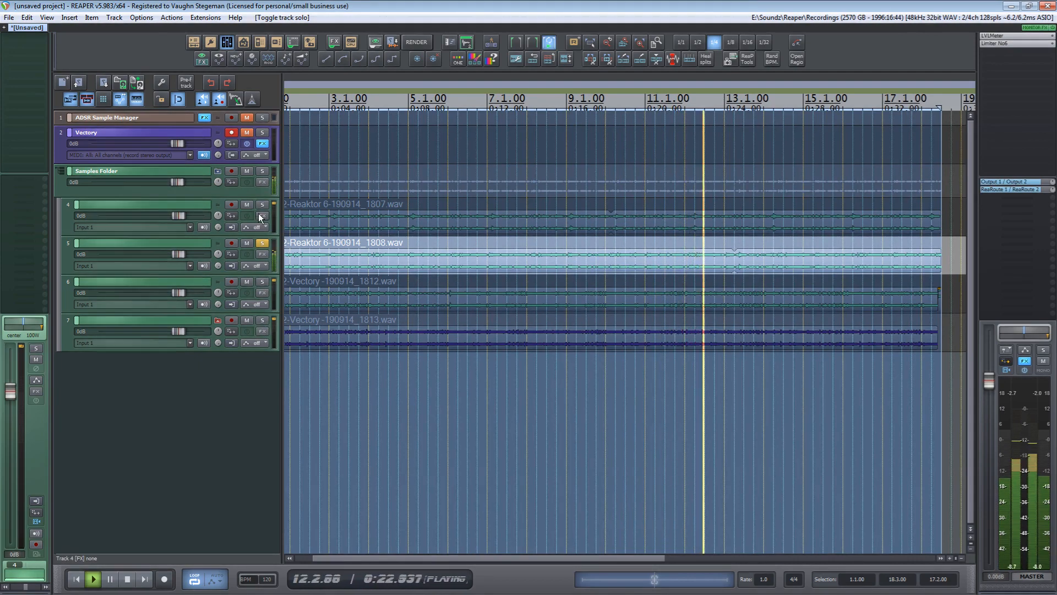
click(263, 280)
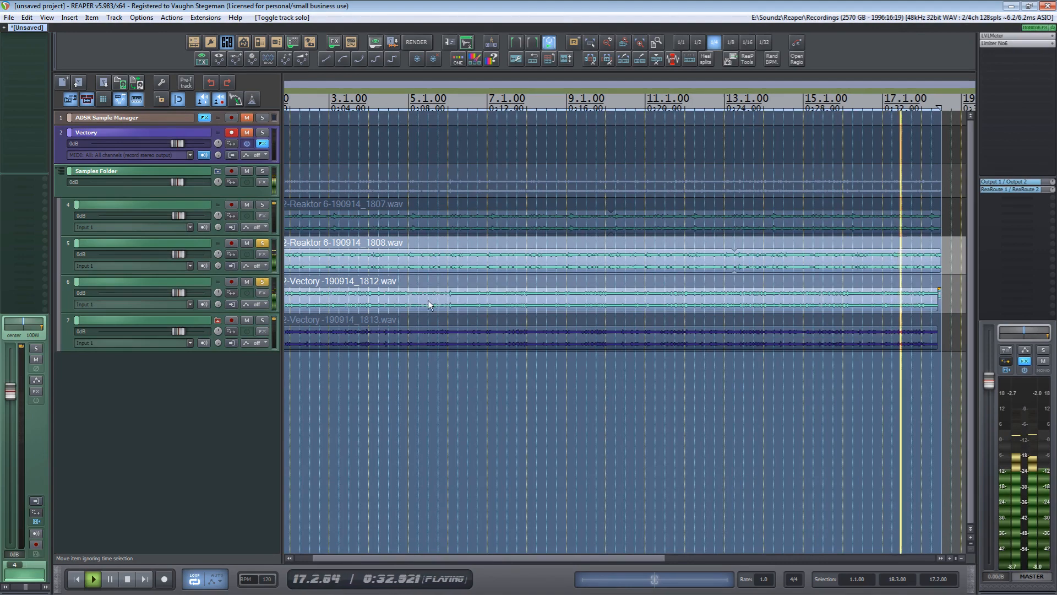
click(264, 282)
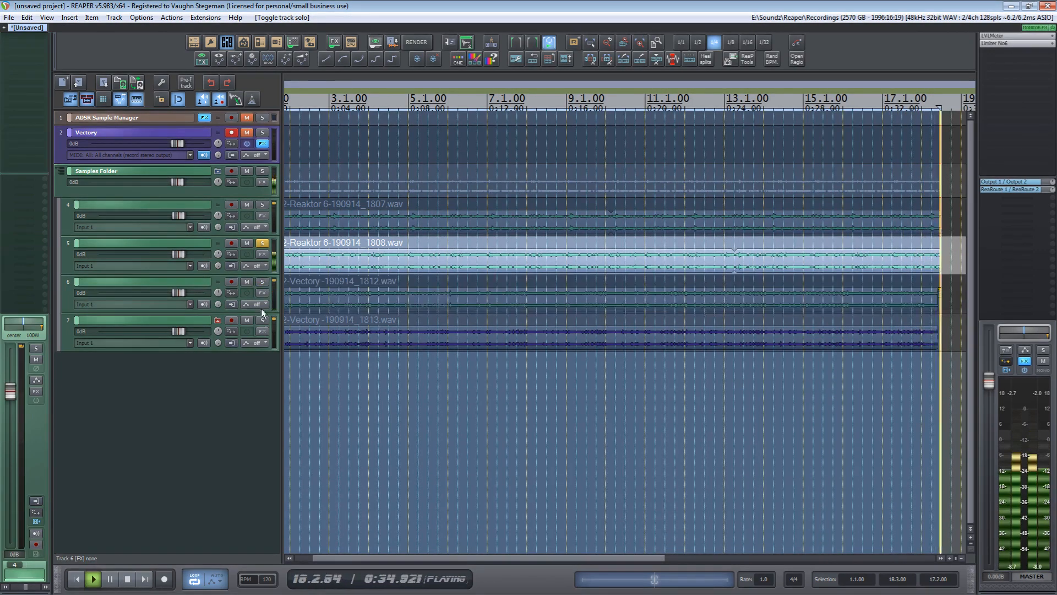
click(263, 320)
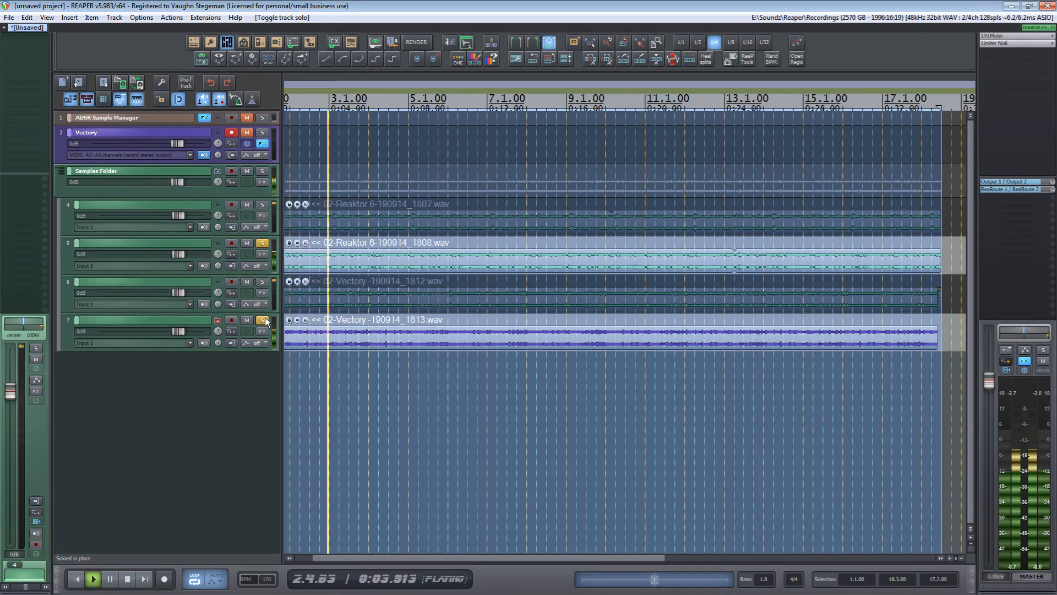
Audition track 7 alone, then with track 6, then track 6 with track 4, and finally add track 7 to them
click(262, 244)
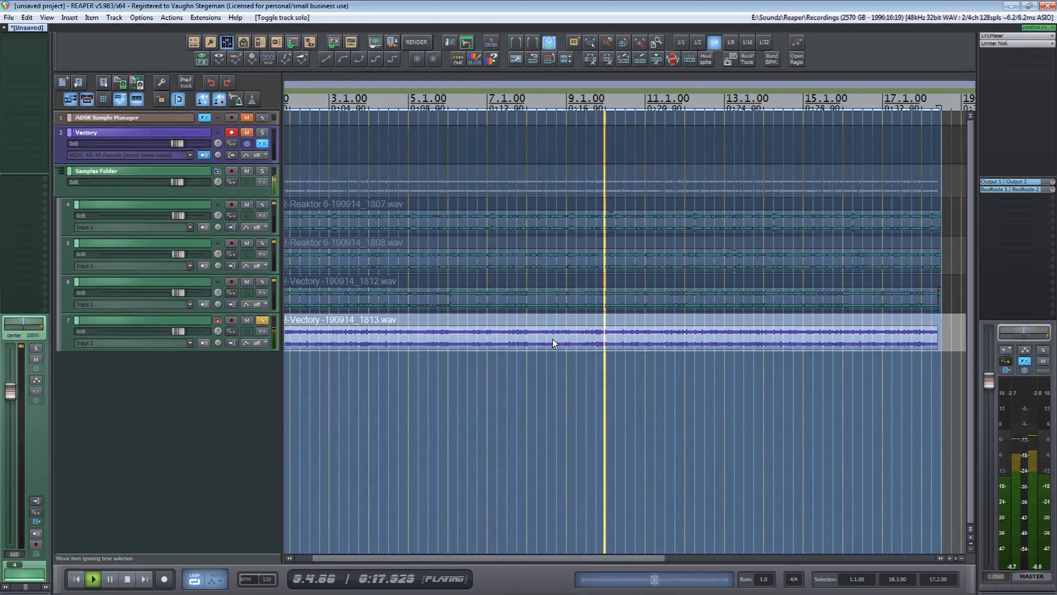
click(262, 282)
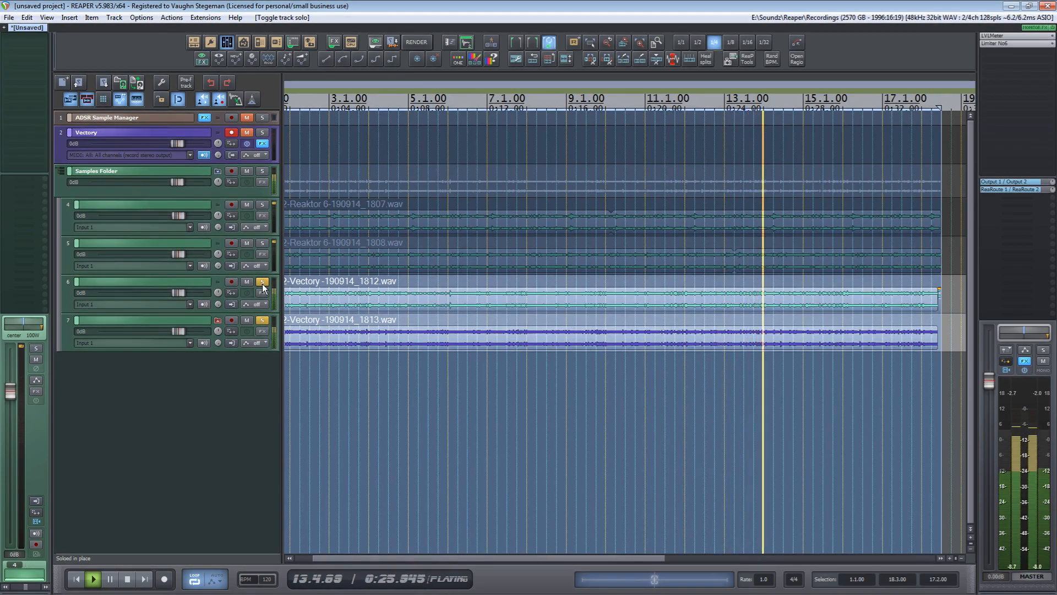
click(264, 320)
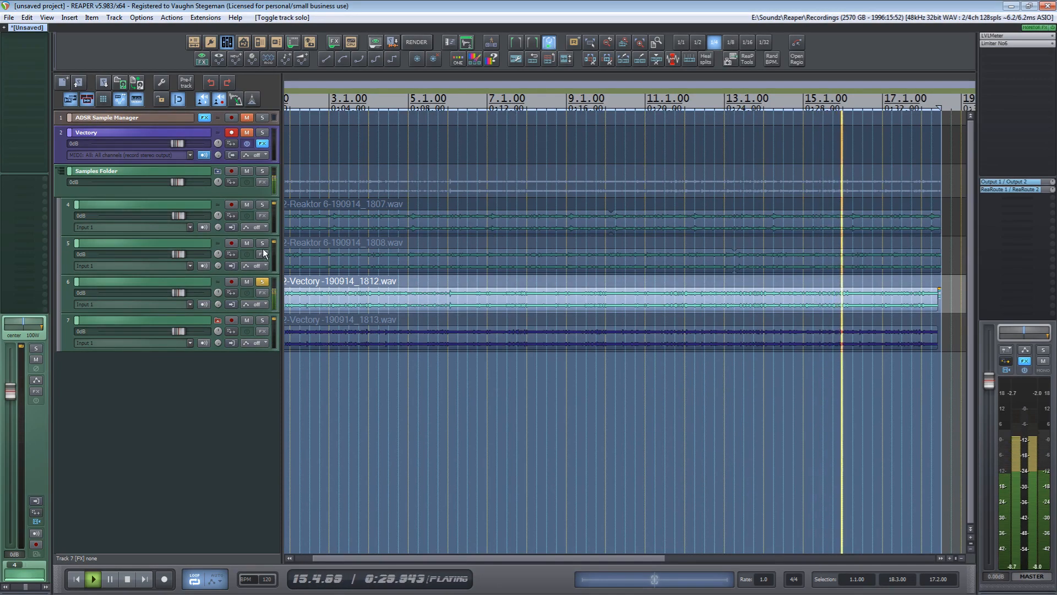
click(263, 205)
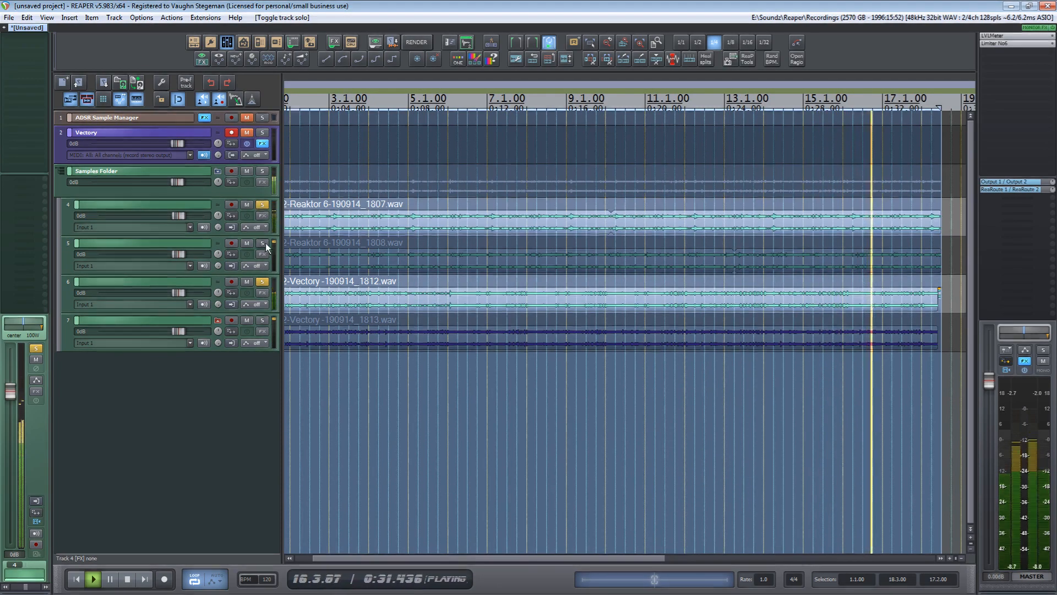
click(263, 321)
With playback stopped, clear all track solos and switch the muting from the ADSR Sample Manager and Vectory tracks to the Samples Folder track
key(space)
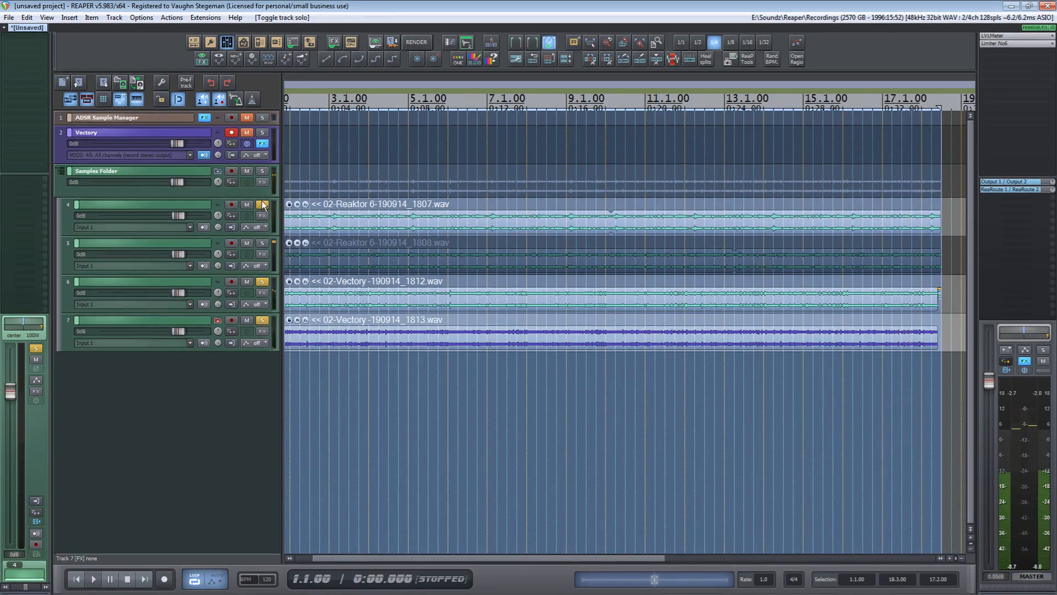
click(262, 205)
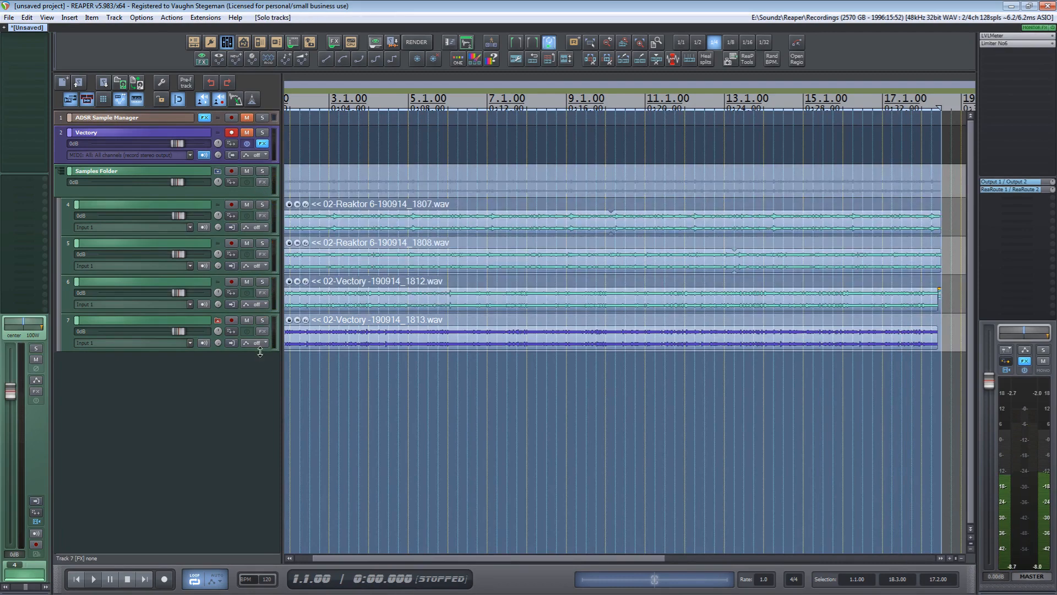
click(246, 171)
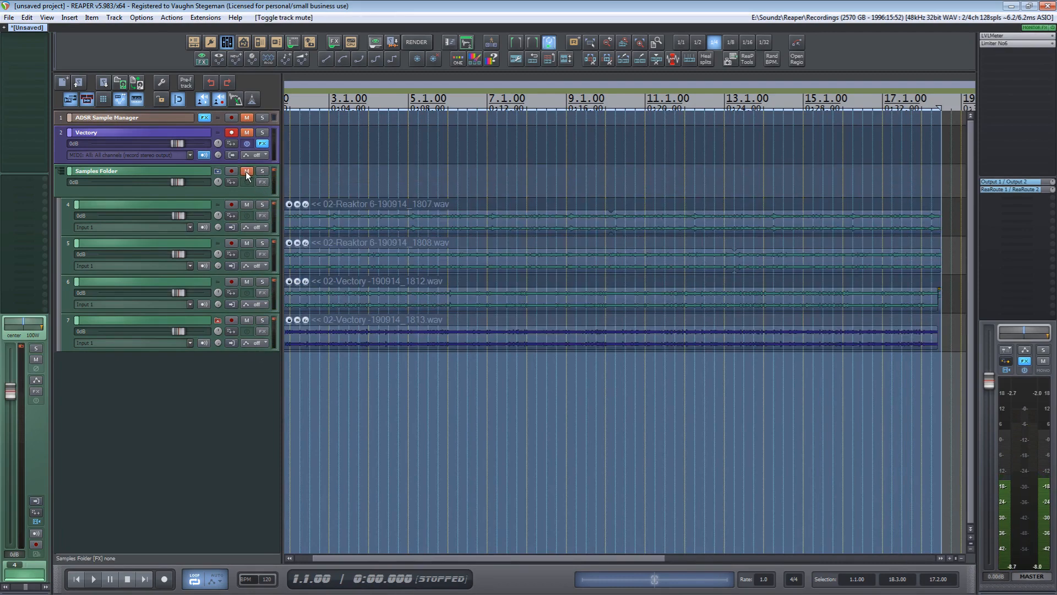
click(248, 118)
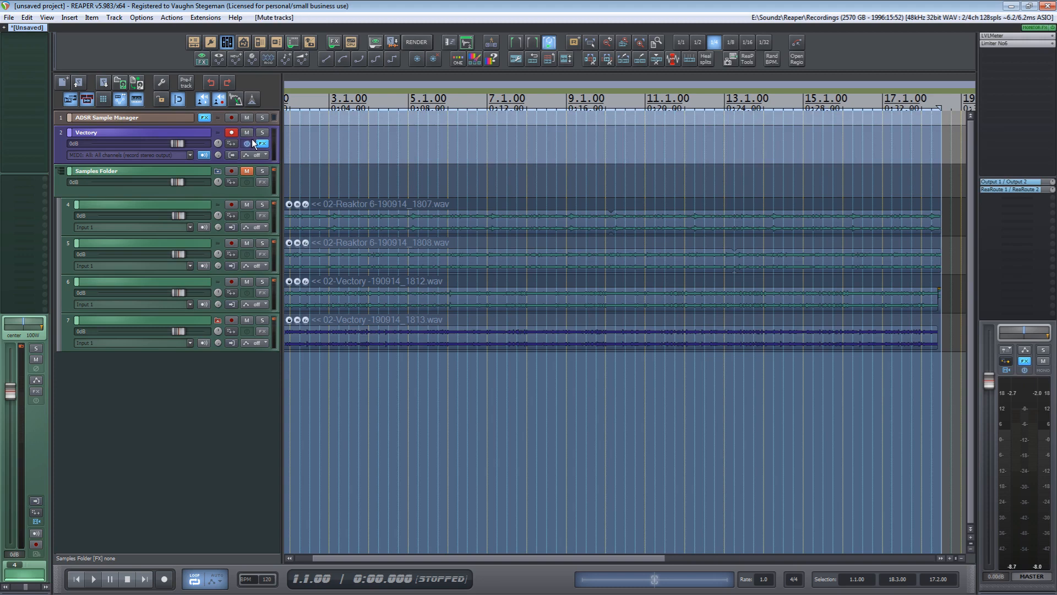
click(77, 194)
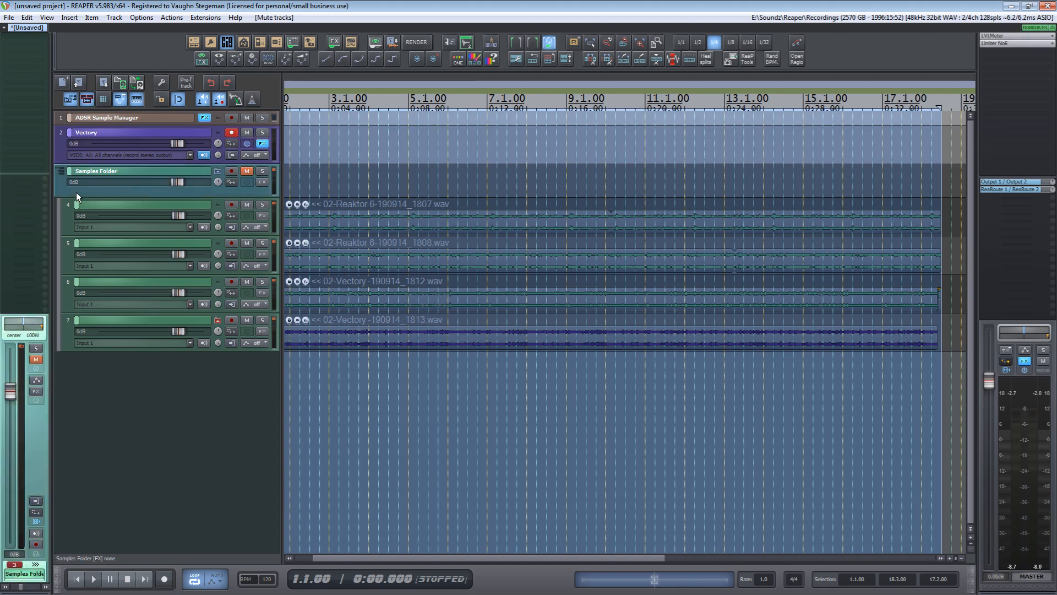
Open the Vectory track's Reaktor 6 plugin and the ADSR Sample Manager plugin, arranging their windows so the sample list and Sample Loader are both accessible
click(62, 146)
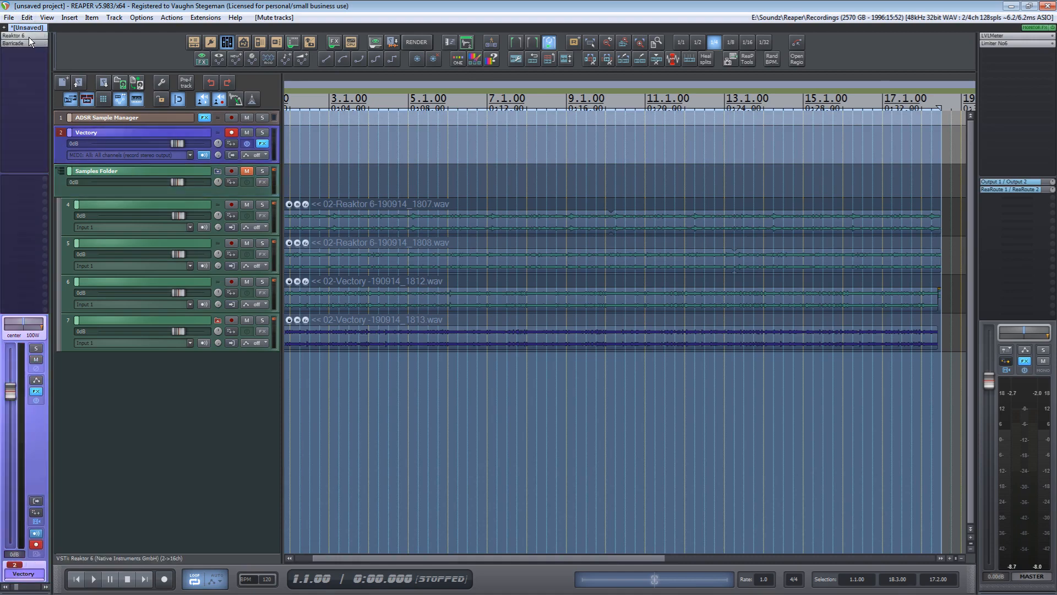
click(29, 37)
drag(444, 77, 546, 210)
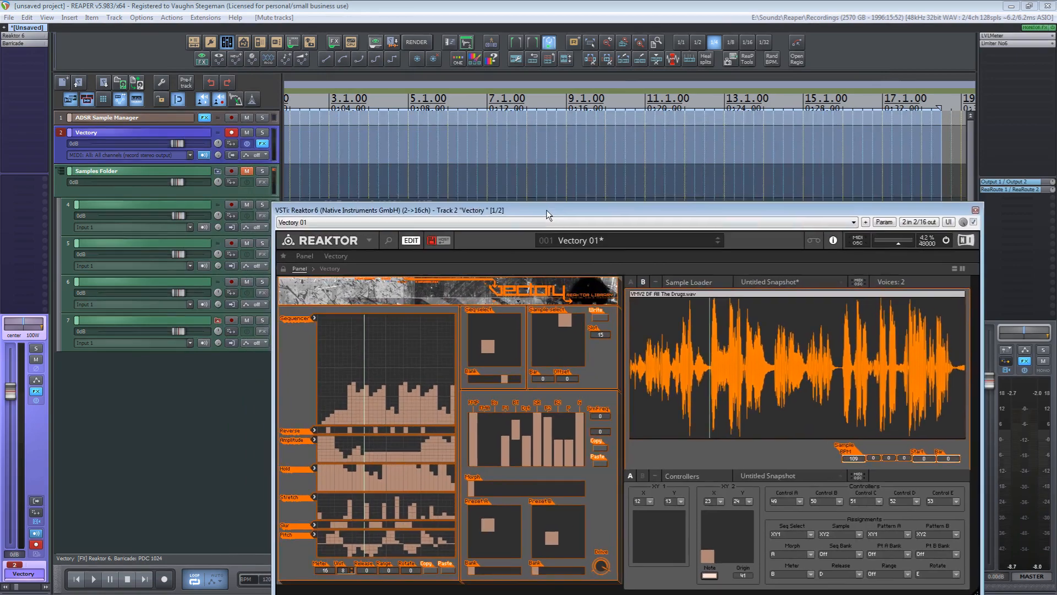
click(61, 115)
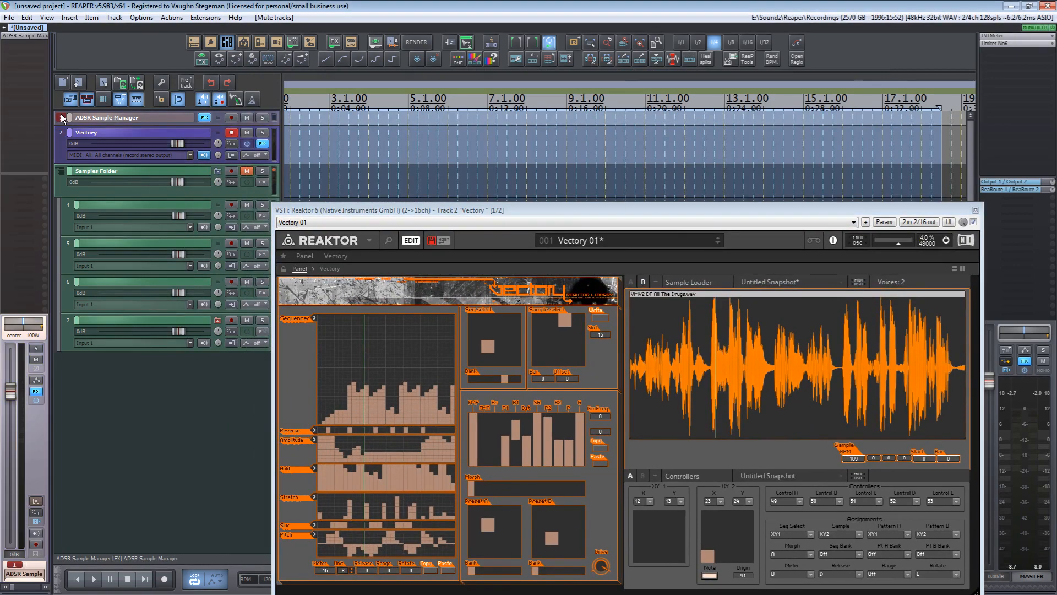
click(18, 35)
drag(739, 210, 817, 11)
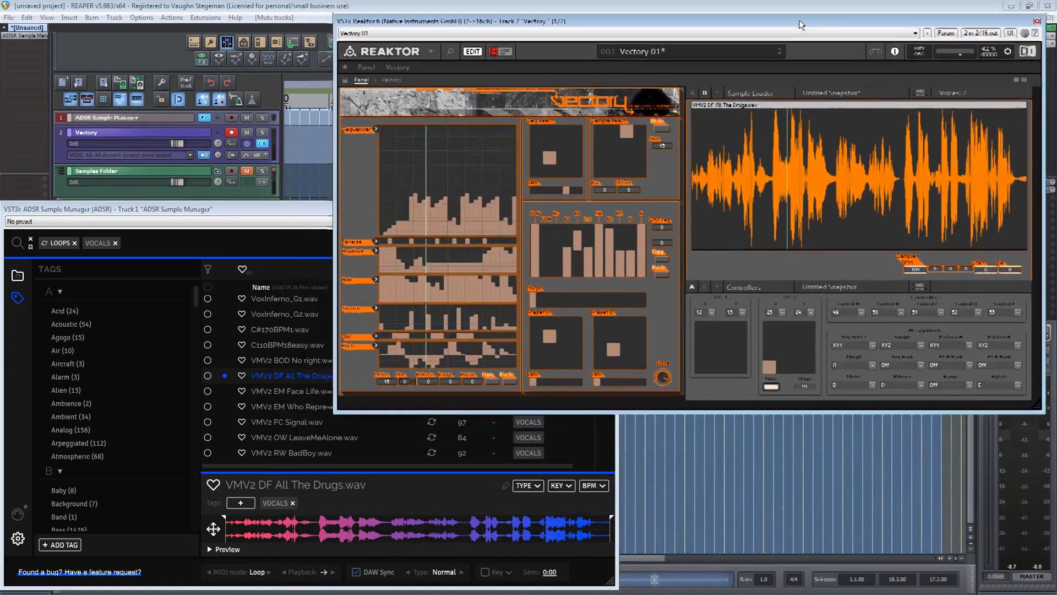
click(286, 208)
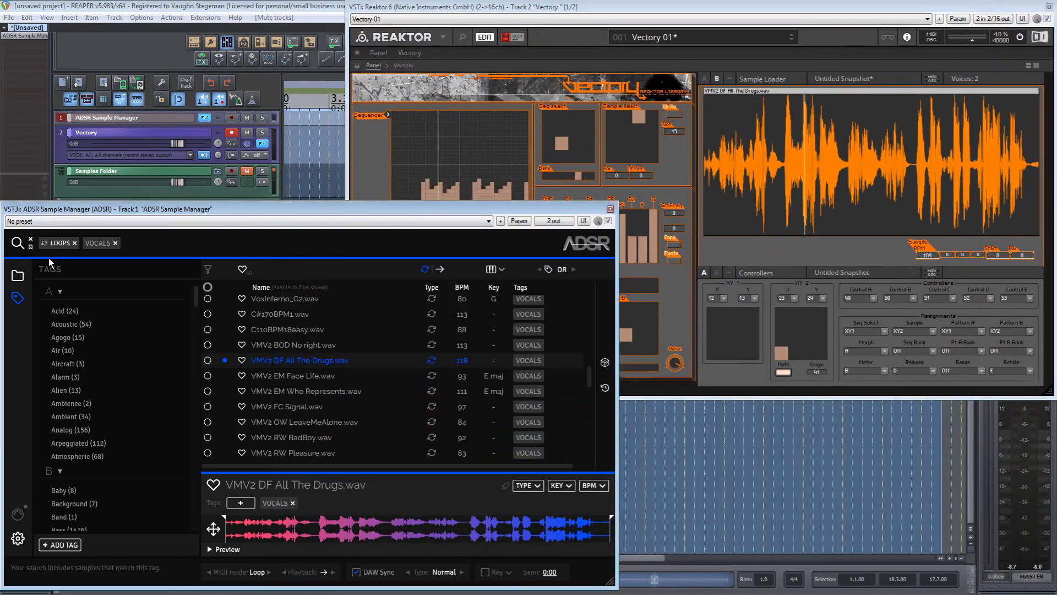
Replace the Vocals tag with the Bass tag in the sample manager's filter, keeping the Loops filter
click(115, 242)
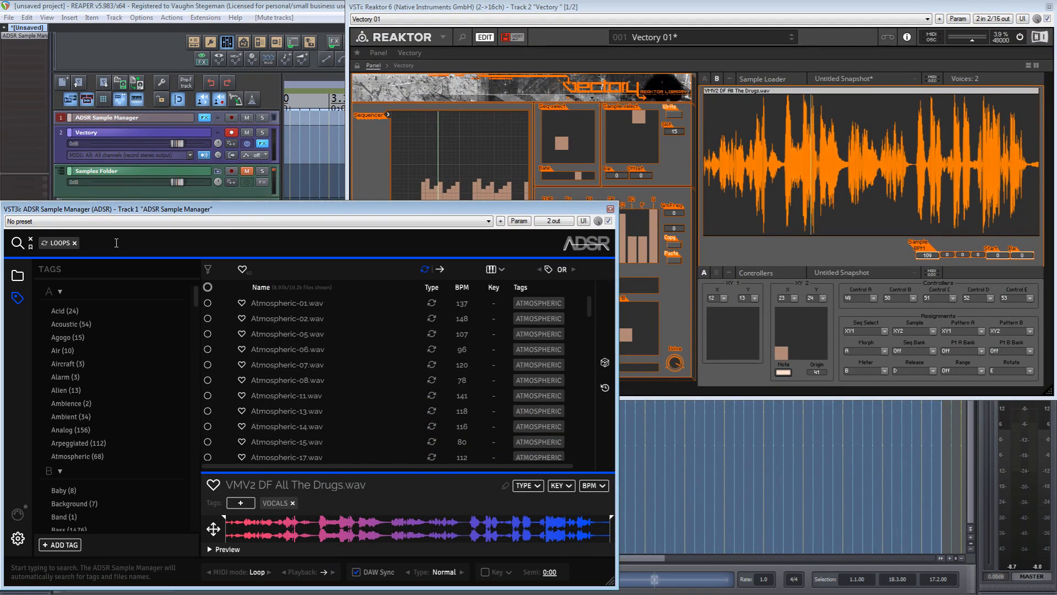
scroll(121, 407, down, 4)
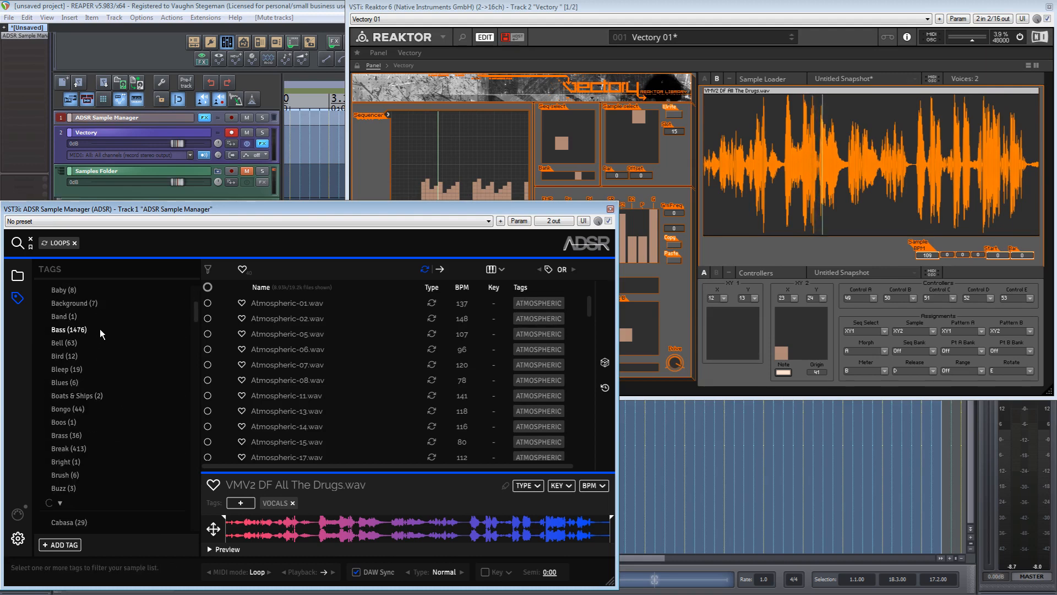
scroll(96, 344, up, 1)
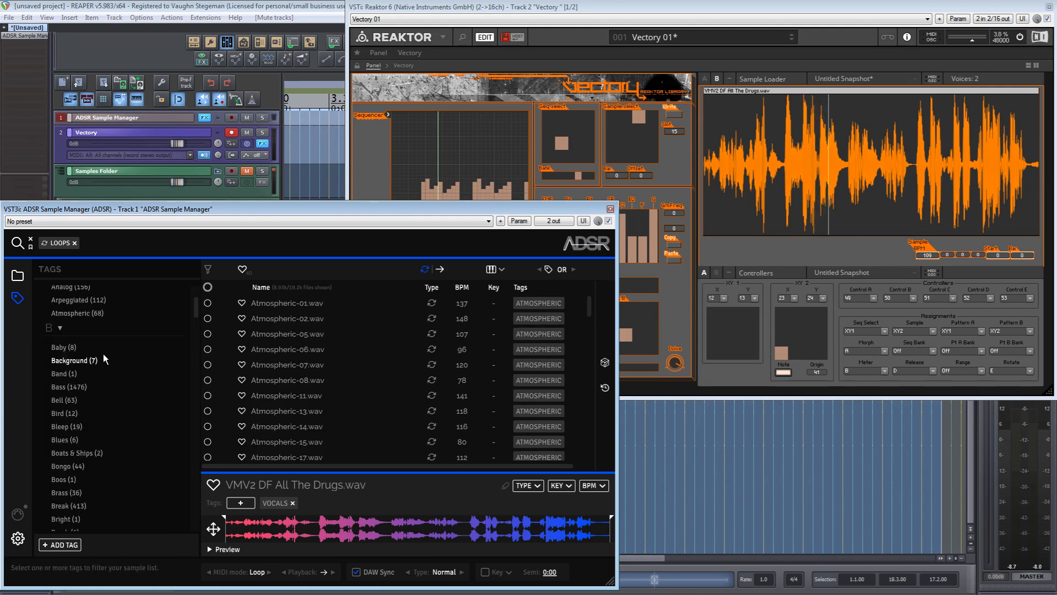
click(69, 385)
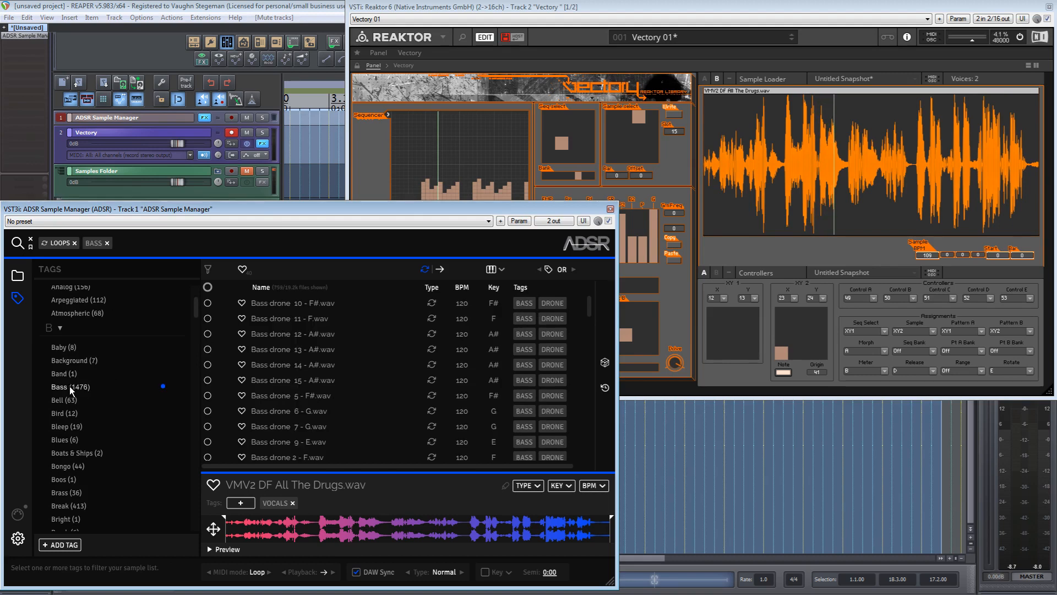
Preview random bass loops and load dts_bass_125_01_c.wav into Vectory's Sample Loader
click(605, 364)
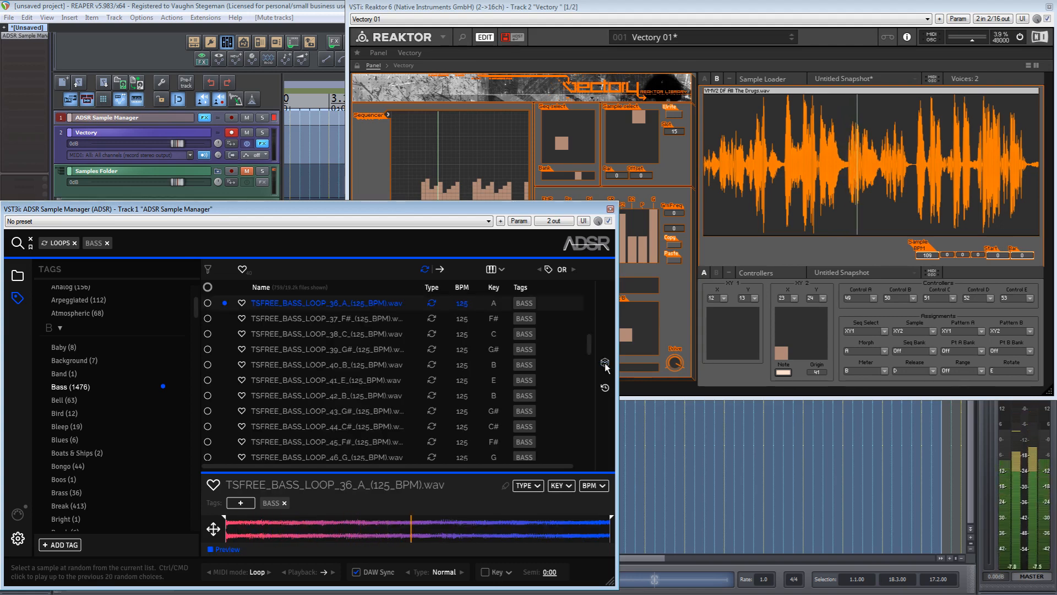
click(605, 365)
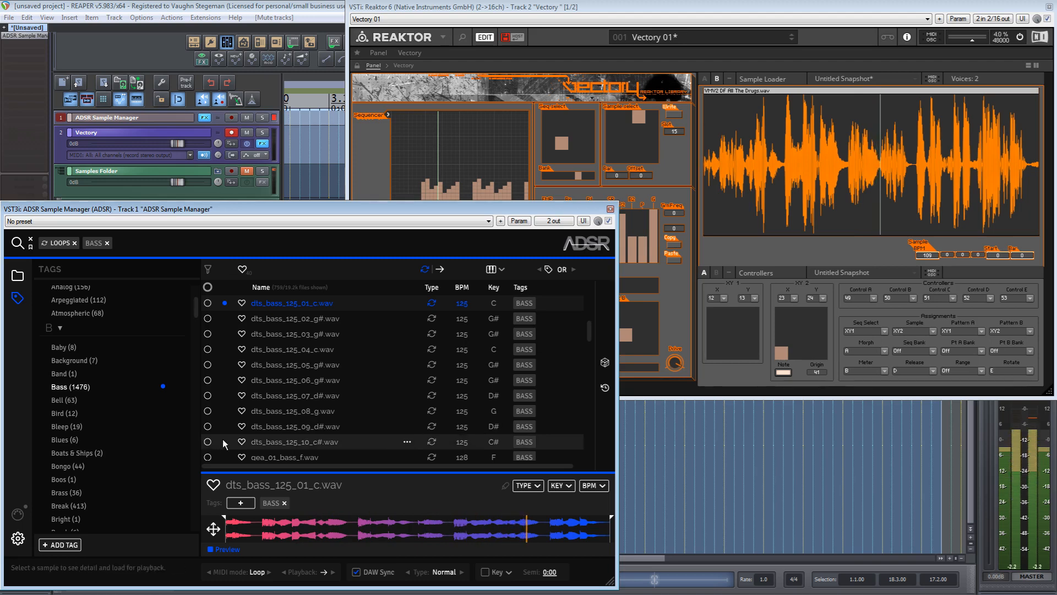
scroll(359, 313, up, 1)
drag(359, 313, 813, 154)
click(718, 207)
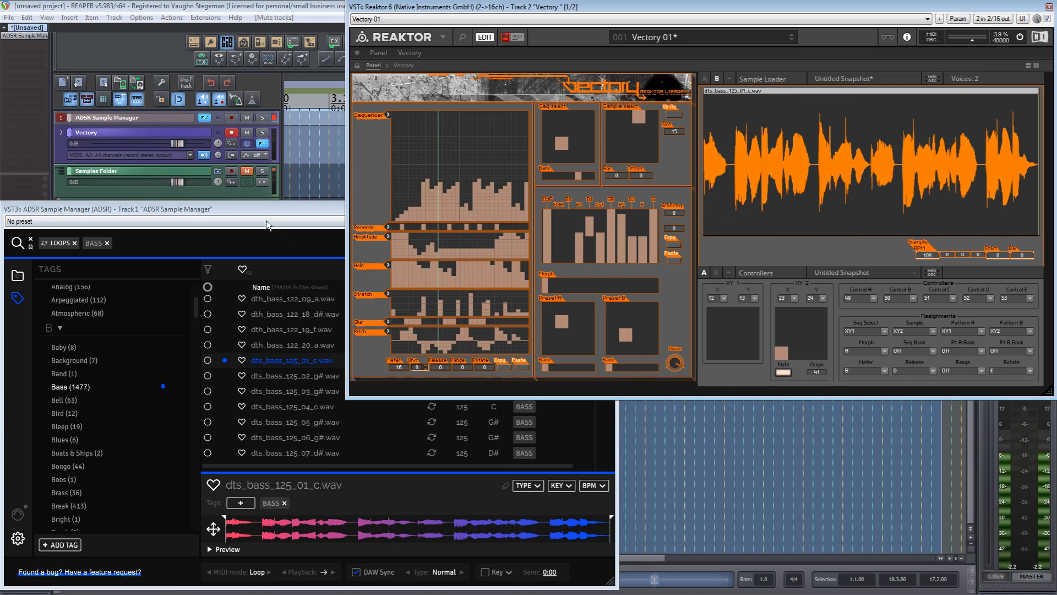
Close the ADSR Sample Manager window and mute its track
click(264, 205)
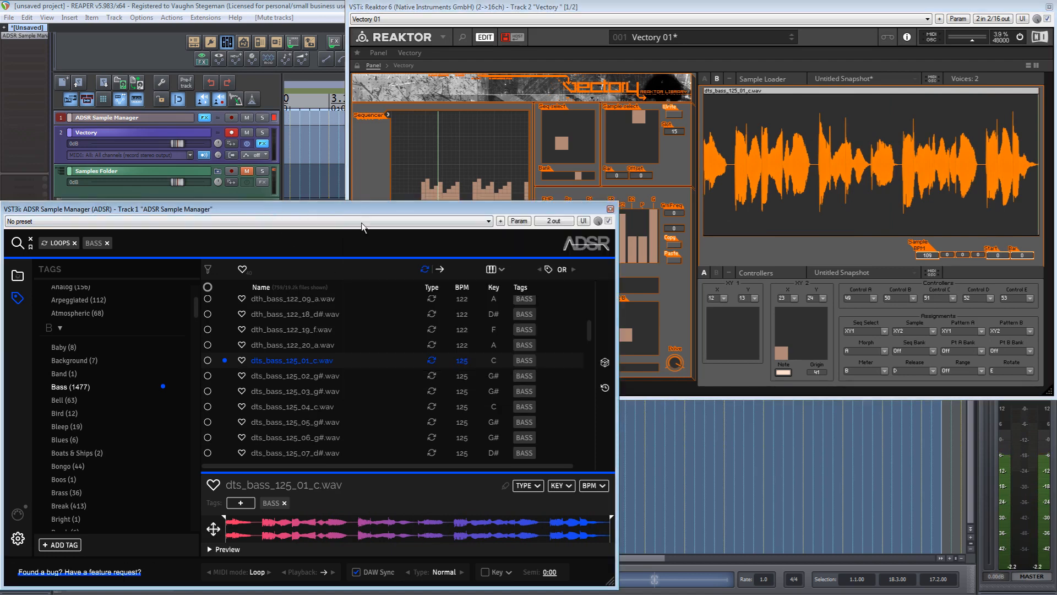
click(610, 209)
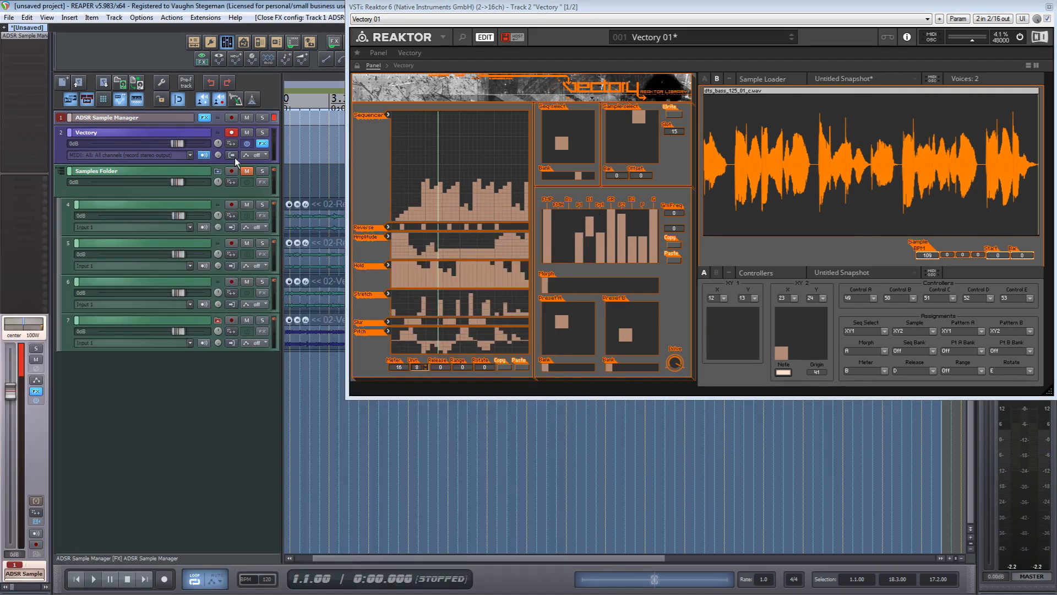
click(248, 117)
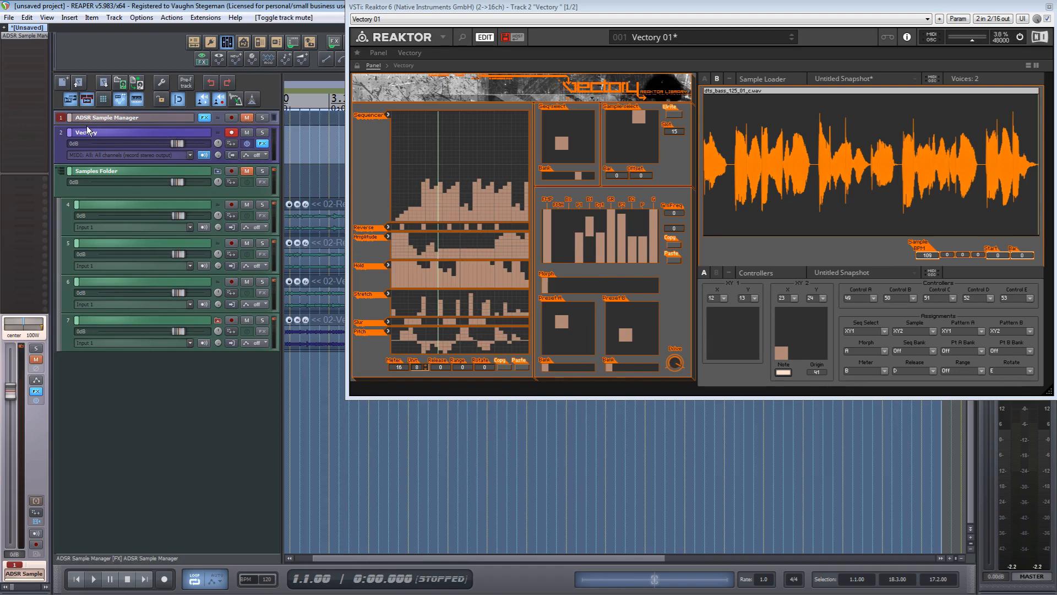
Expand the height of the ADSR Sample Manager track and collapse it again
drag(67, 126, 75, 164)
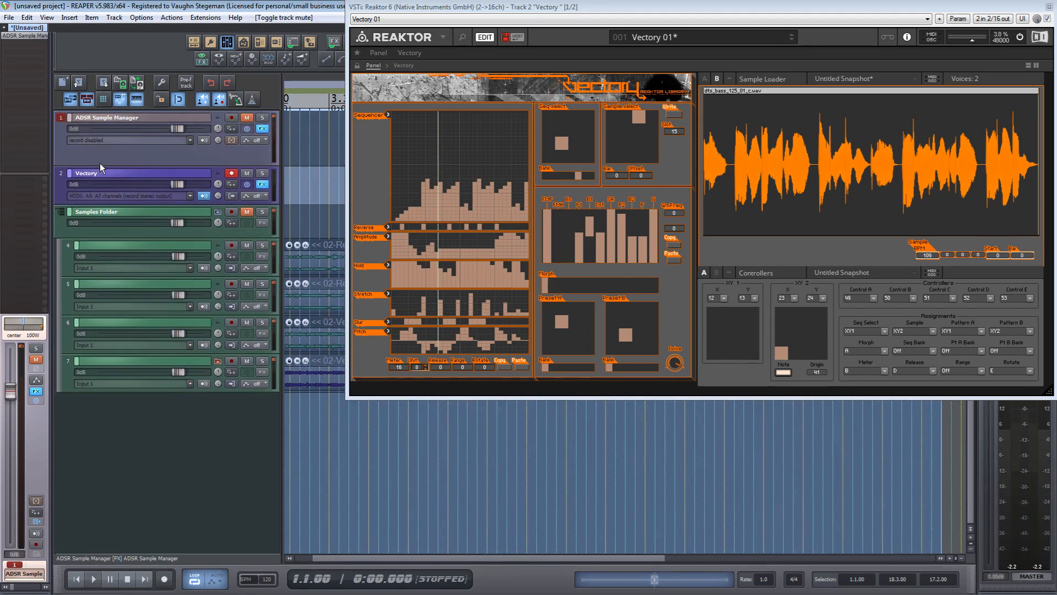
drag(105, 162, 105, 124)
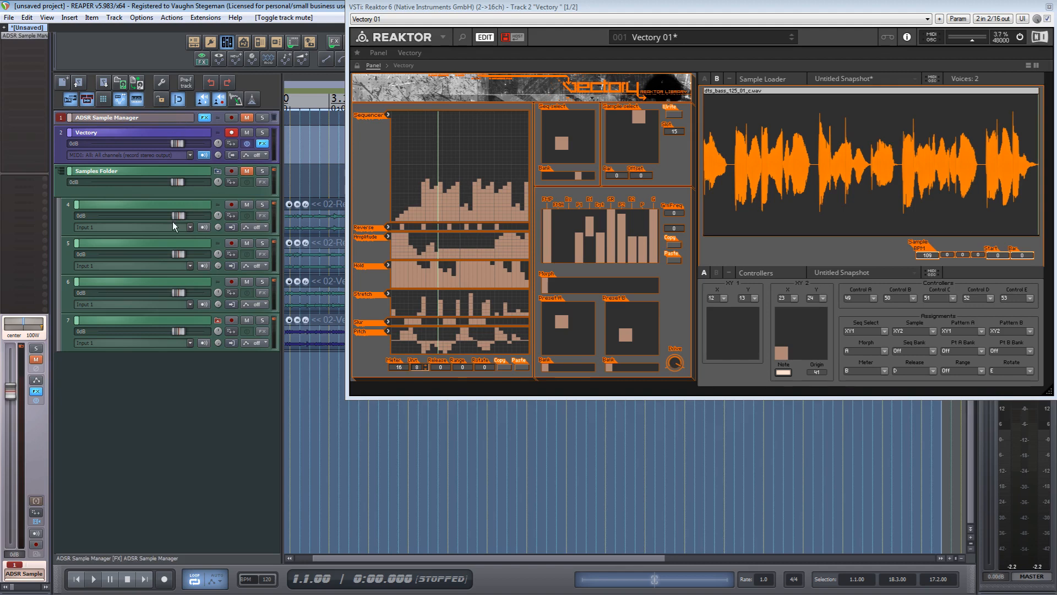
click(160, 197)
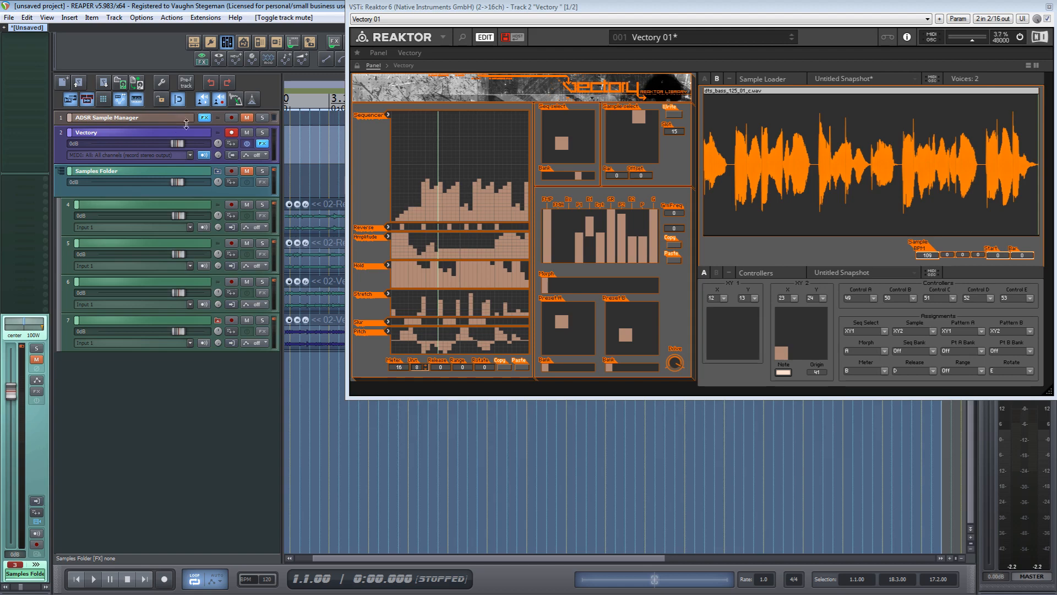
click(655, 19)
click(697, 6)
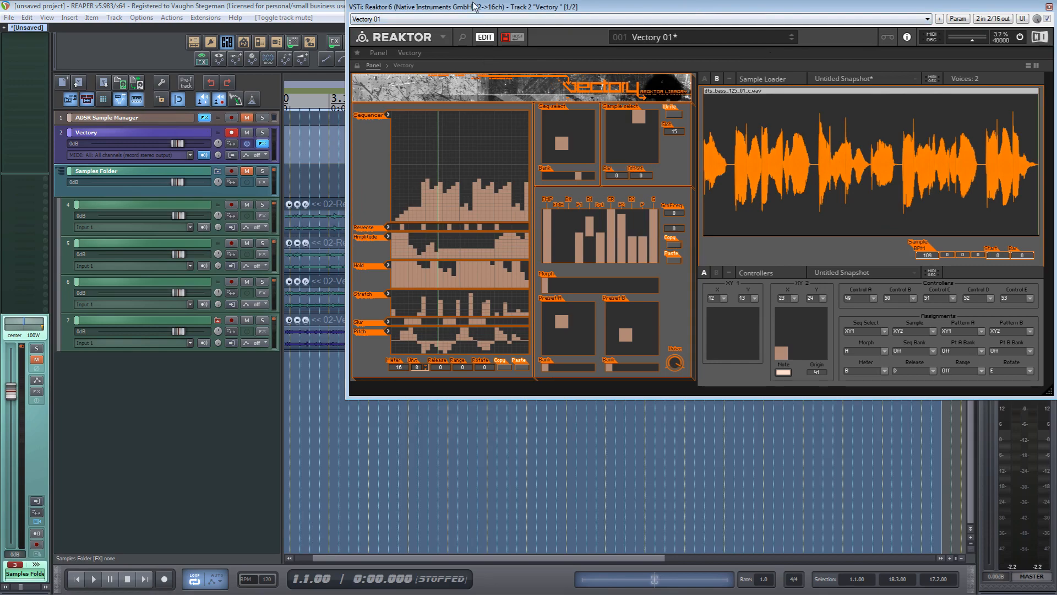
Move the Reaktor window down to uncover the main toolbar, and start playback to hear the loaded bass loop
drag(474, 7, 425, 128)
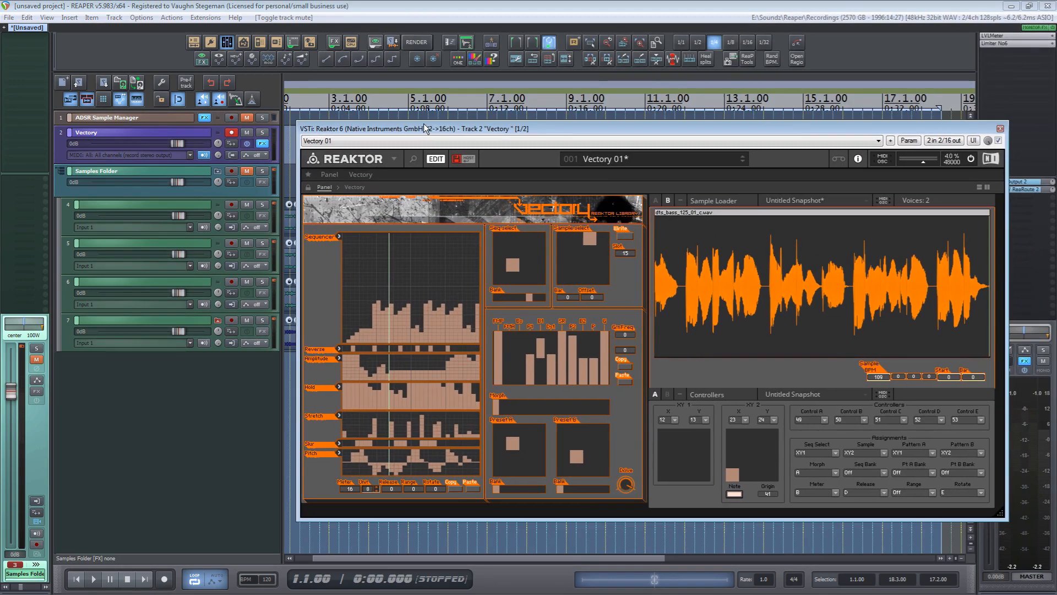
click(550, 141)
click(545, 129)
mouse_move(396, 289)
mouse_move(525, 353)
mouse_move(418, 270)
key(space)
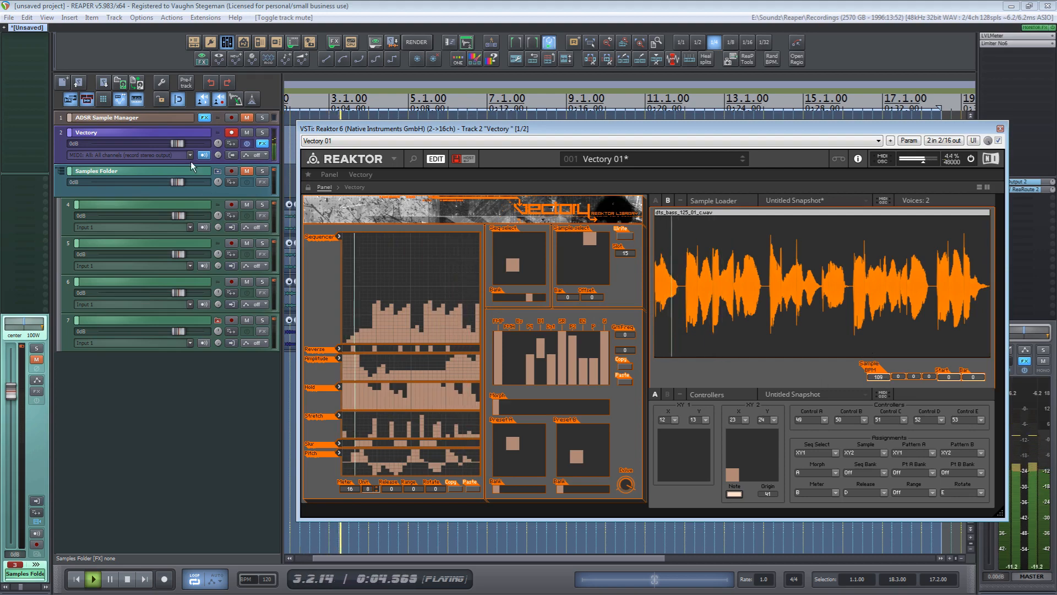
Look up the bass loop's tempo in the ADSR Sample Manager, and set Vectory's sample BPM to 125
click(69, 117)
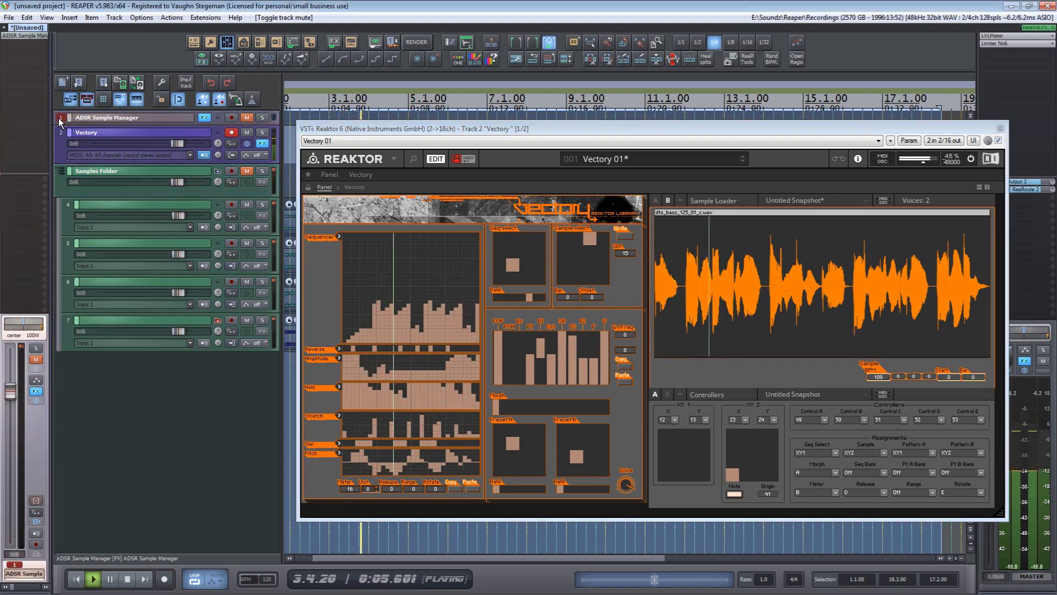
click(24, 36)
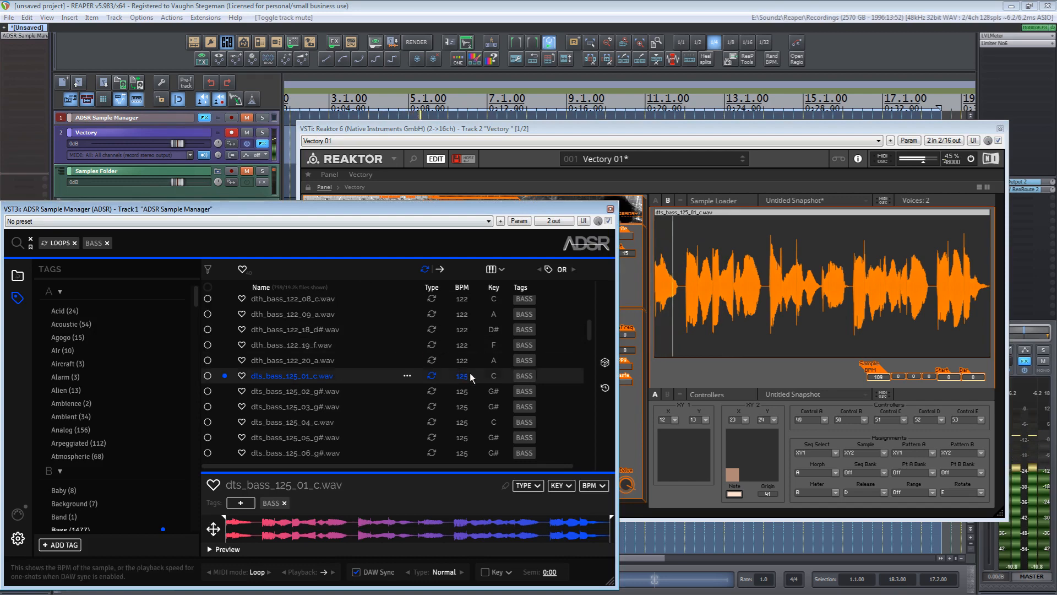
scroll(468, 375, down, 1)
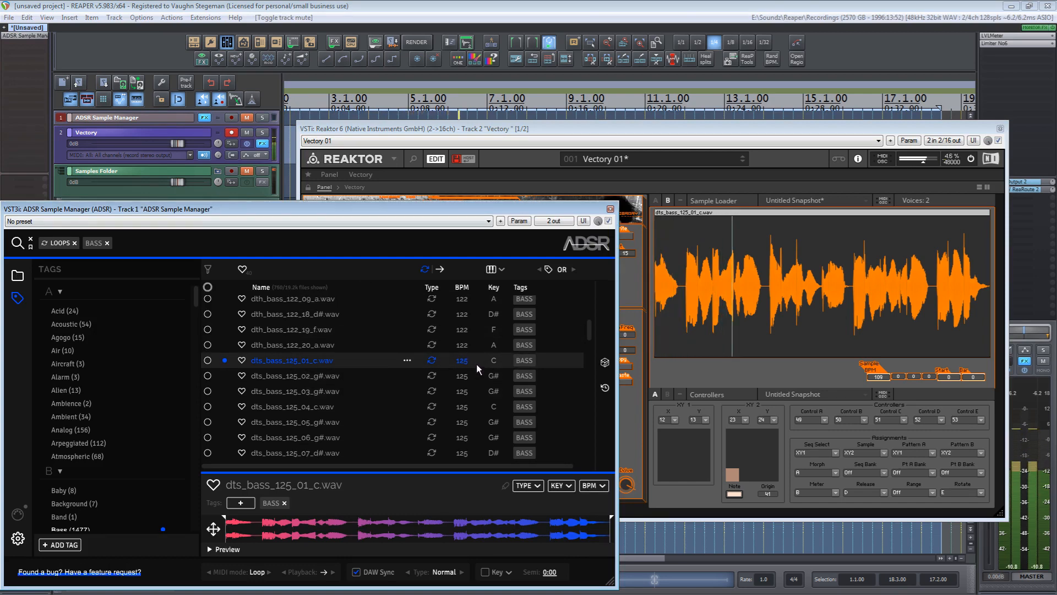
click(610, 209)
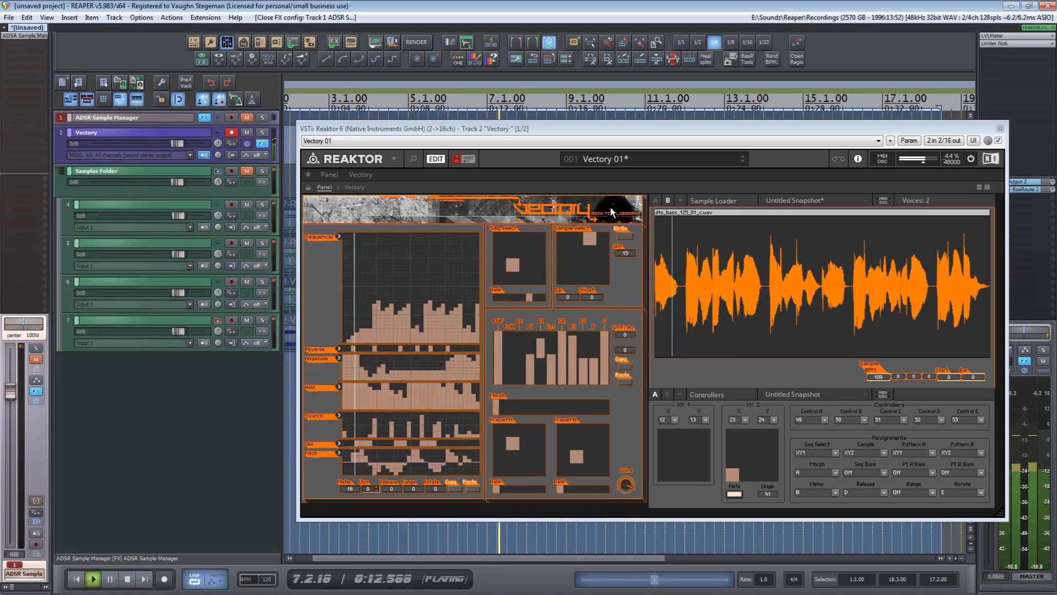
drag(884, 377, 881, 381)
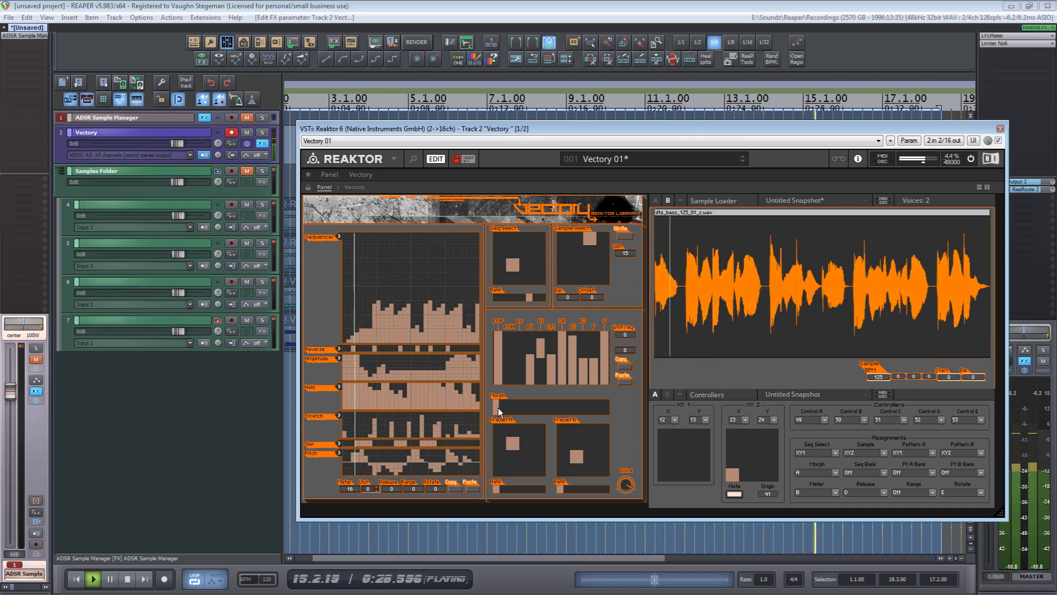
Morph fully to preset B, audition several Preset B slots during playback, and return Morph fully to preset A
drag(497, 407, 612, 407)
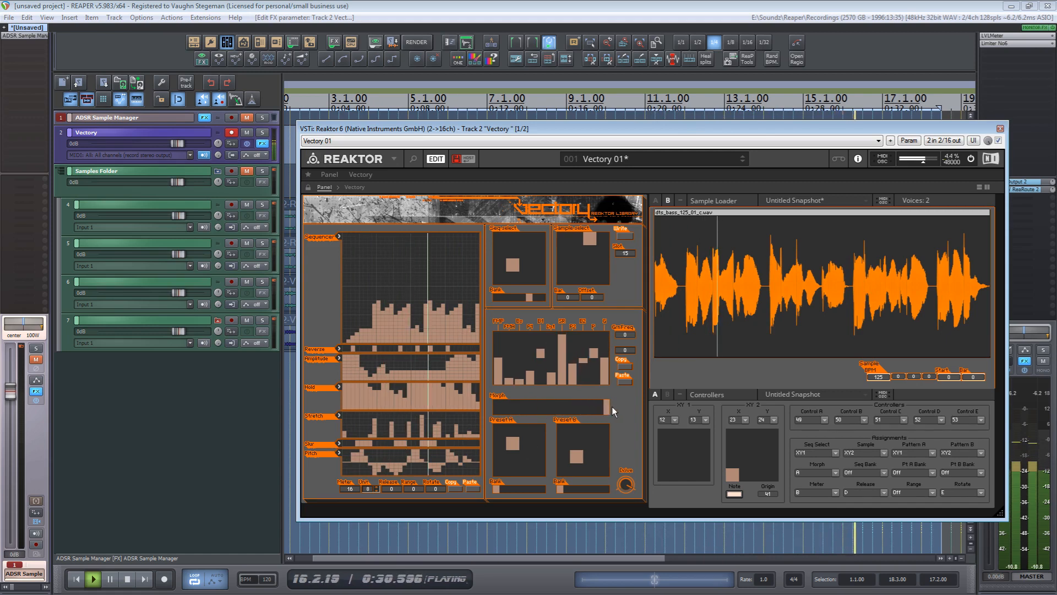
click(604, 432)
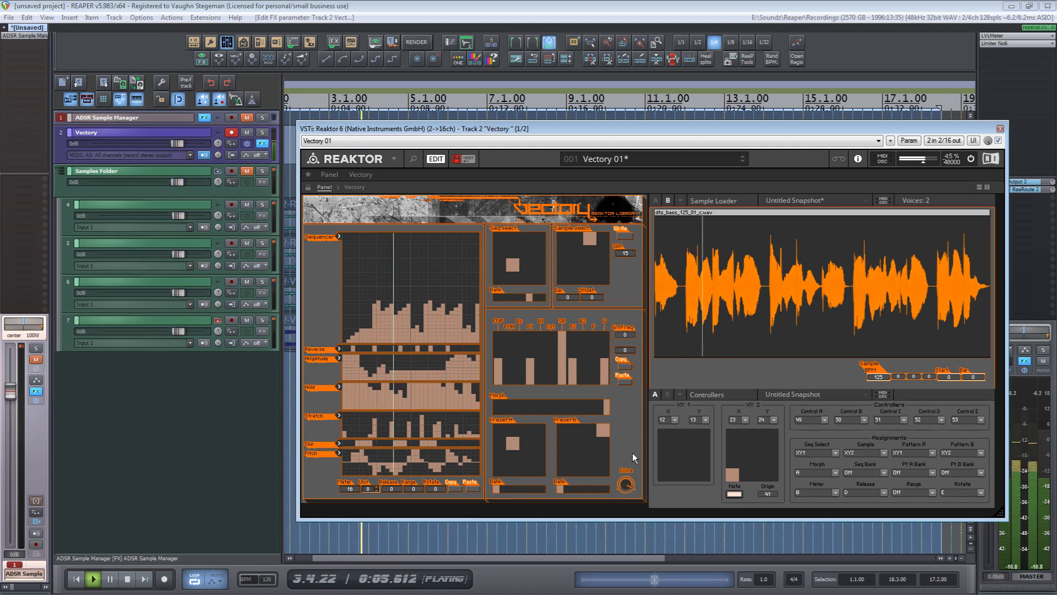
click(586, 454)
click(576, 468)
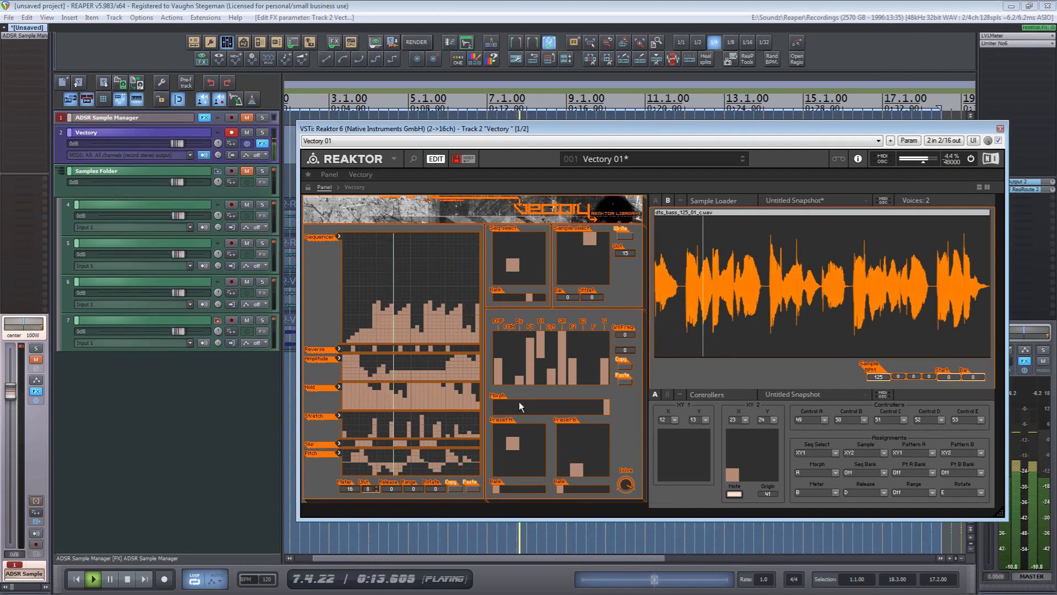
click(504, 410)
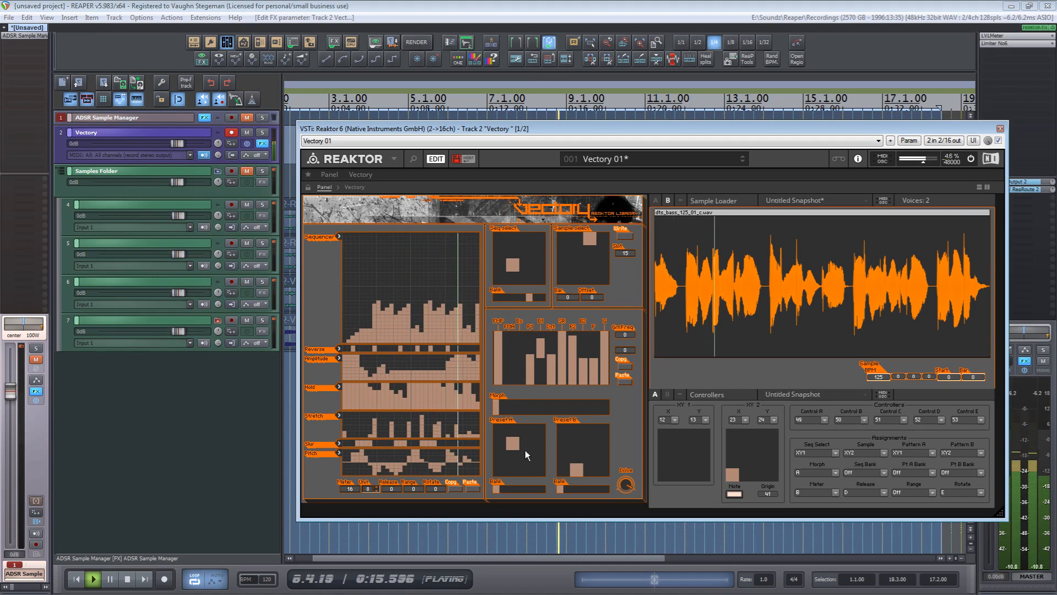
Audition slots from another B bank with Morph fully on B, choose the bottom-left slot, return Morph to A and stop playback
drag(500, 407, 643, 415)
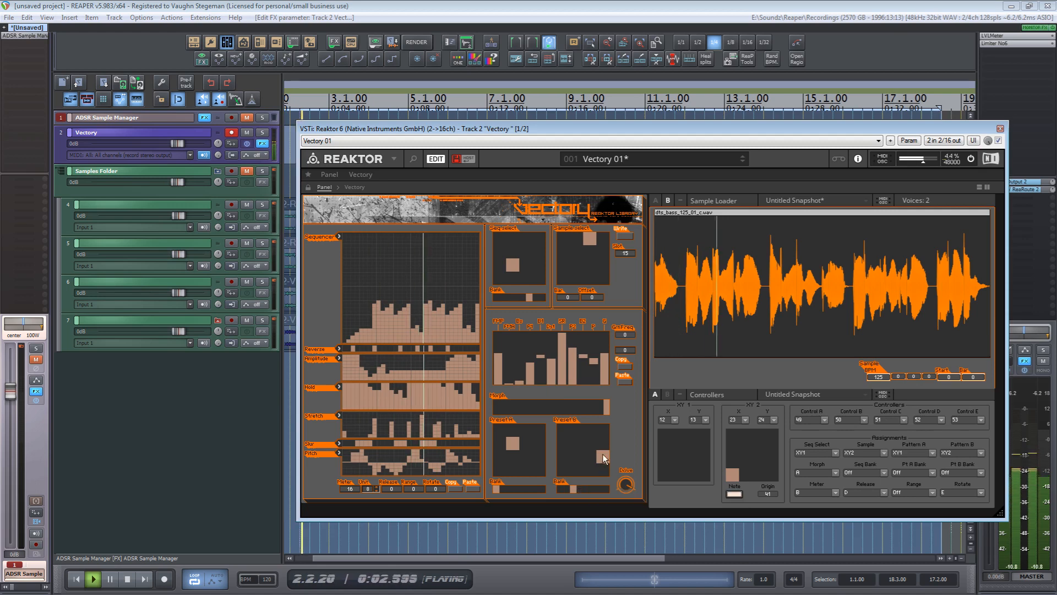
click(577, 443)
click(574, 430)
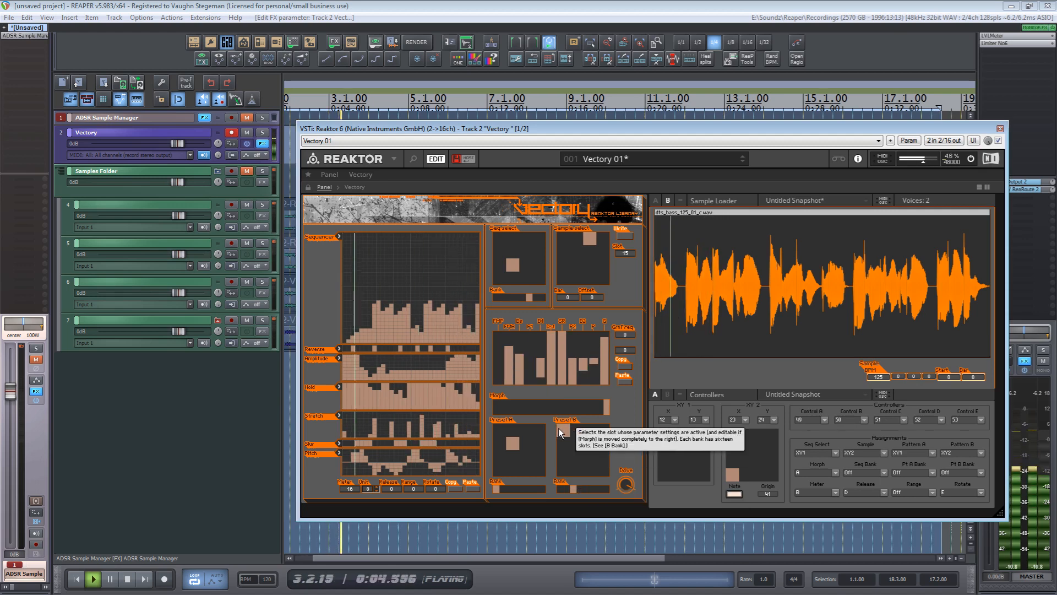
click(562, 430)
click(564, 442)
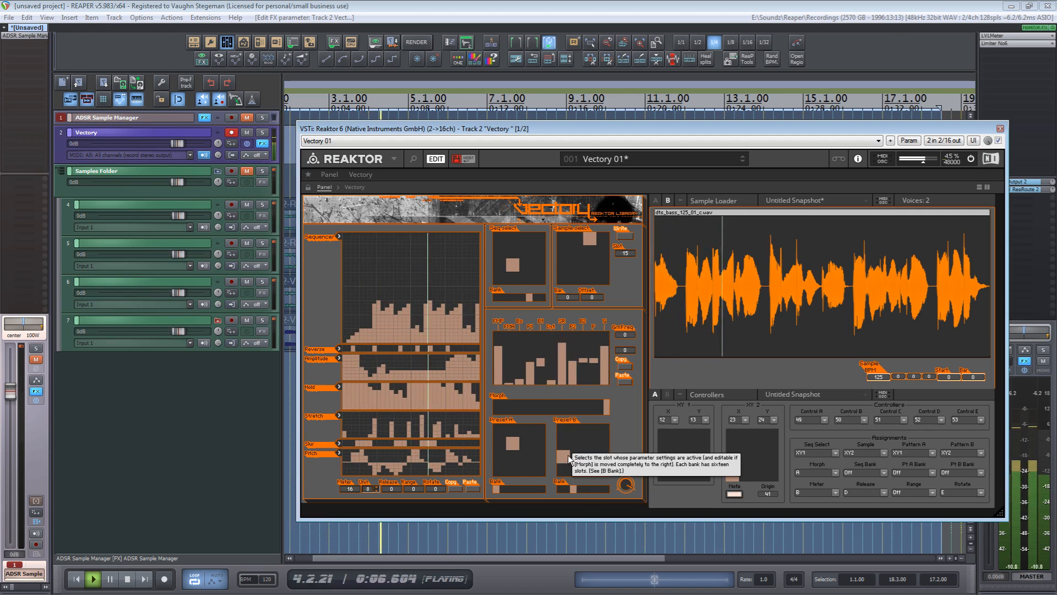
click(571, 472)
click(562, 469)
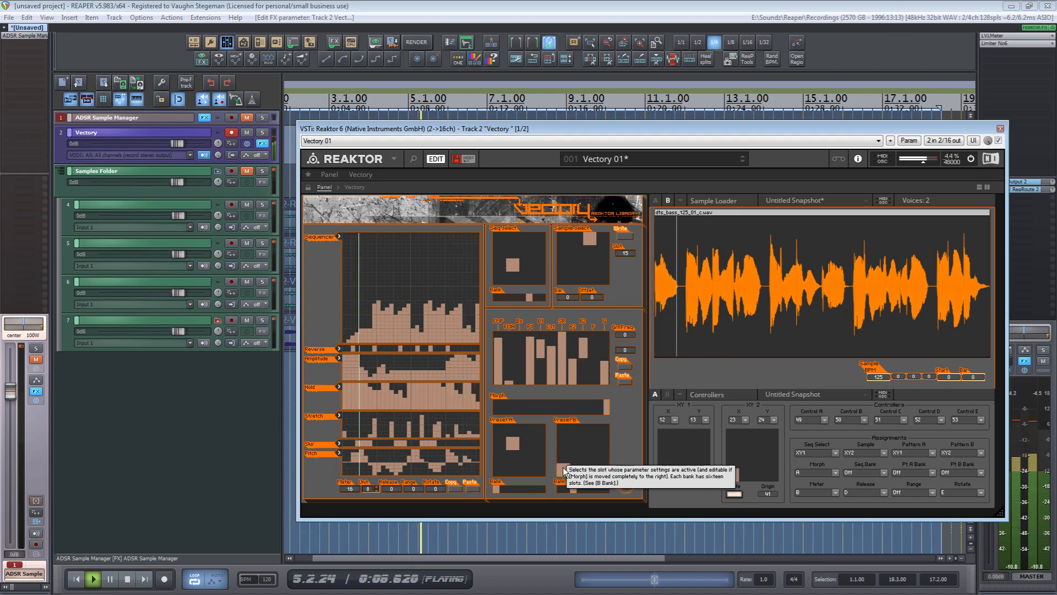
drag(605, 406, 497, 407)
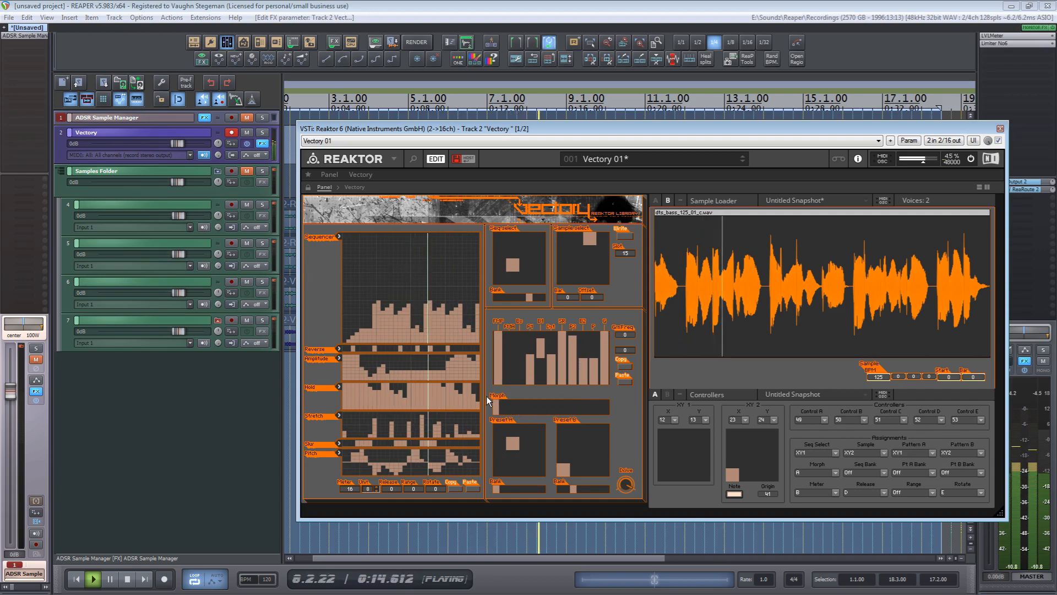
key(space)
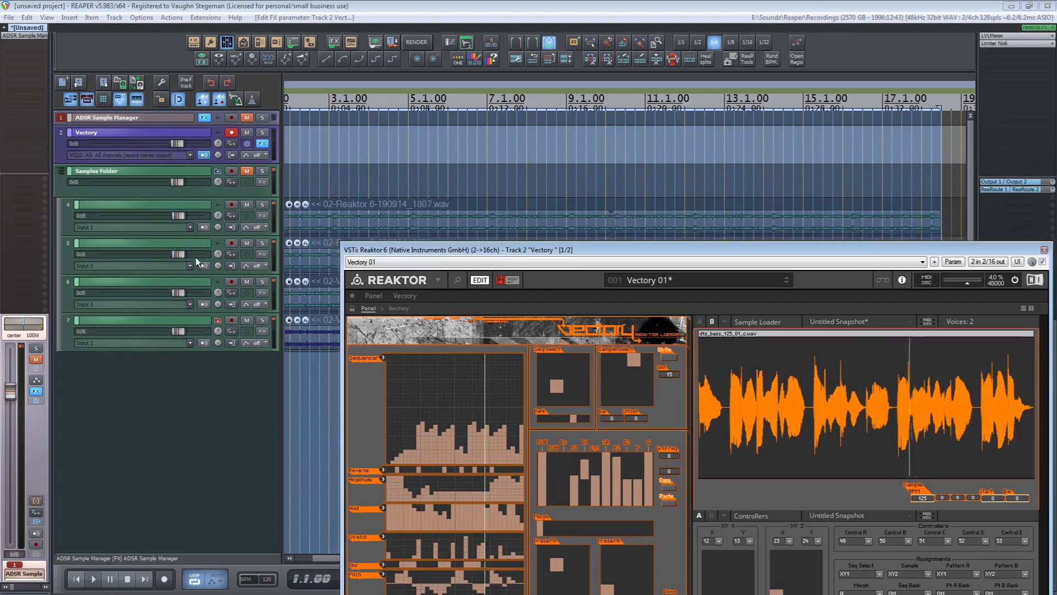
Record a Vectory bass take from the project start, sweeping Morph fully from A to B, and stop recording
drag(524, 250, 483, 104)
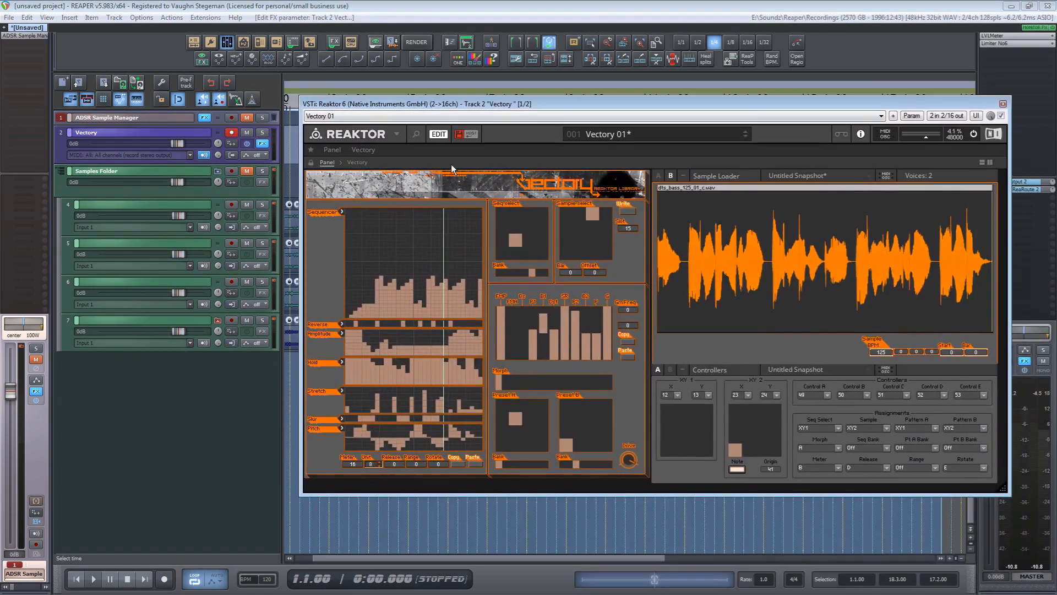
click(164, 579)
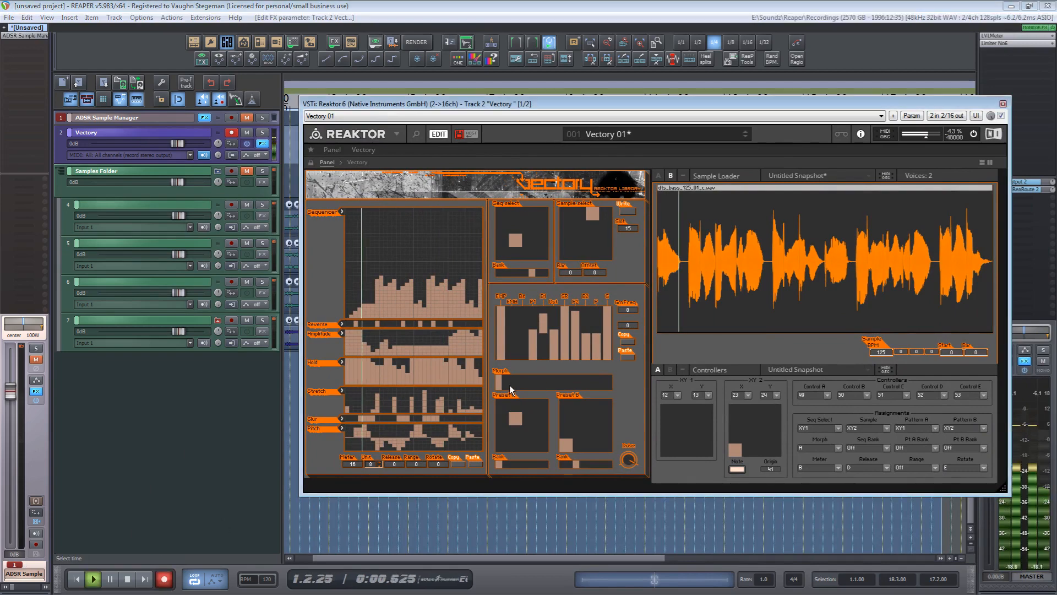
mouse_move(501, 381)
mouse_down()
mouse_move(653, 382)
mouse_move(474, 390)
mouse_move(620, 380)
mouse_up()
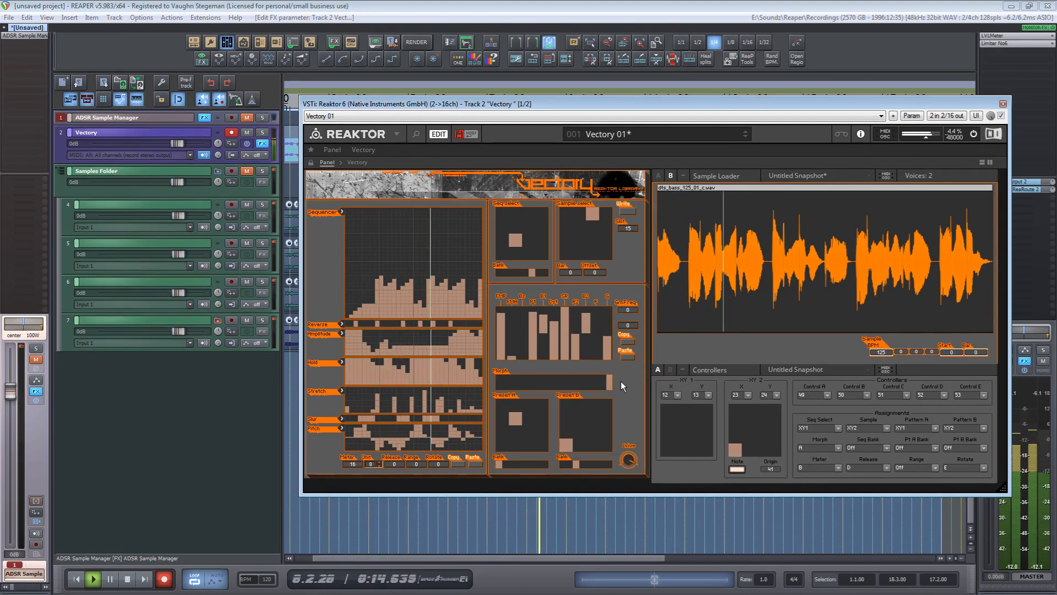
key(space)
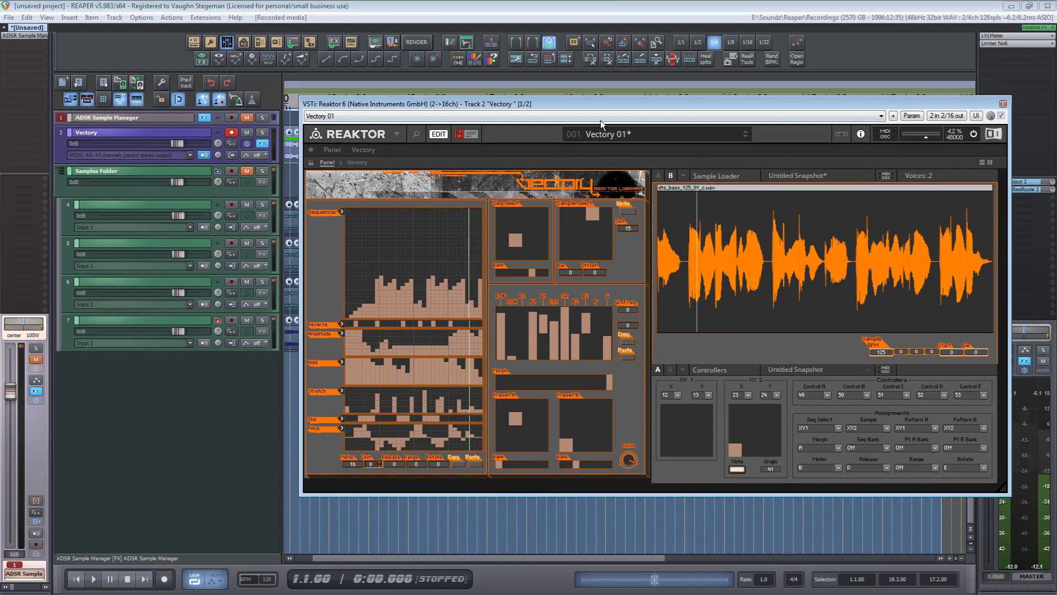
Move the Reaktor window aside and place the recorded bass take on a new track below track 7, starting at 1.1.00
drag(598, 101, 984, 131)
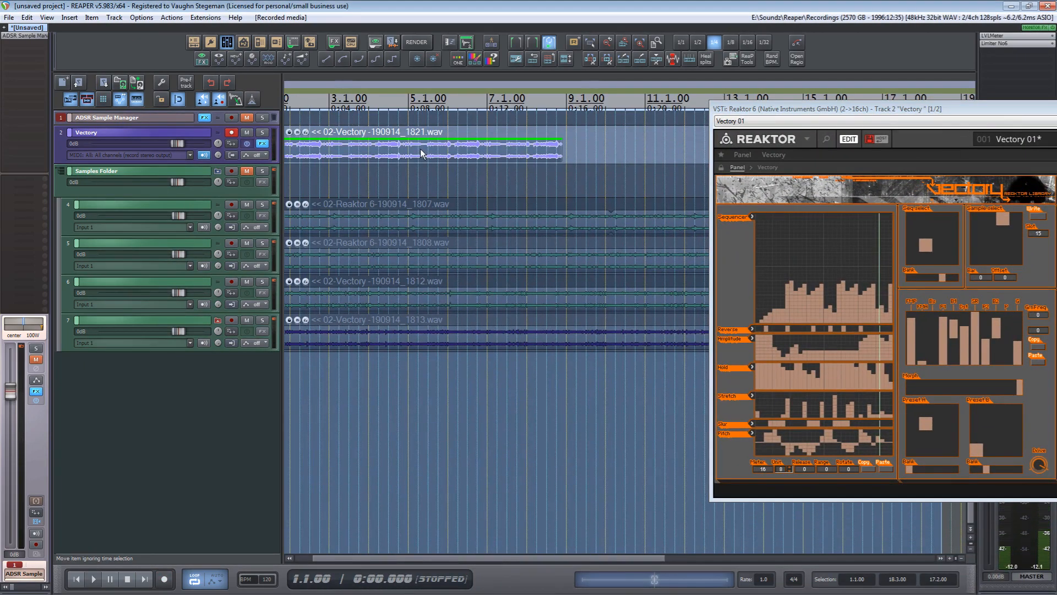
drag(420, 148, 393, 388)
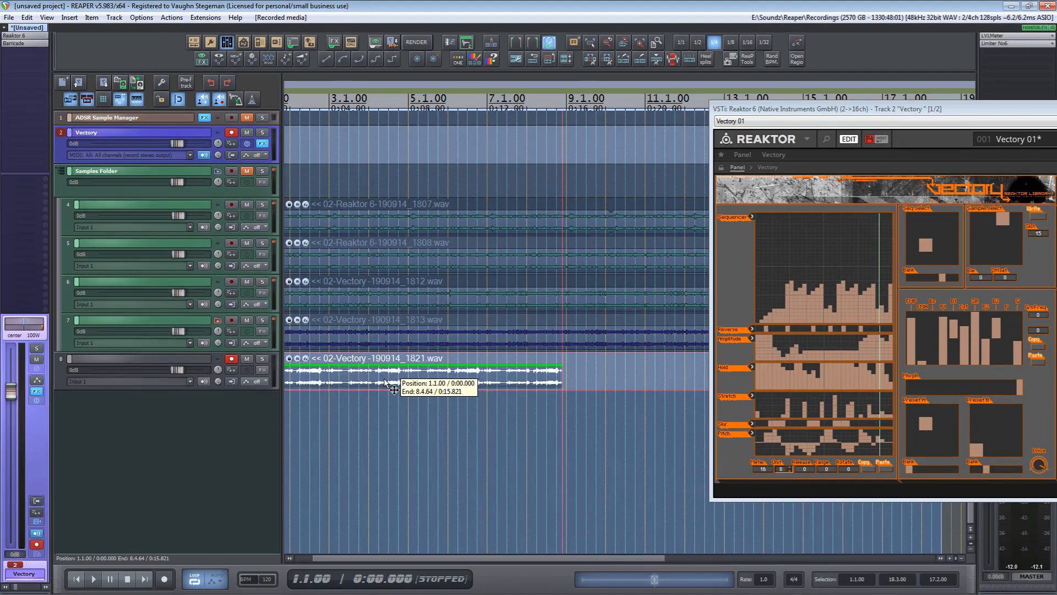
drag(385, 380, 385, 379)
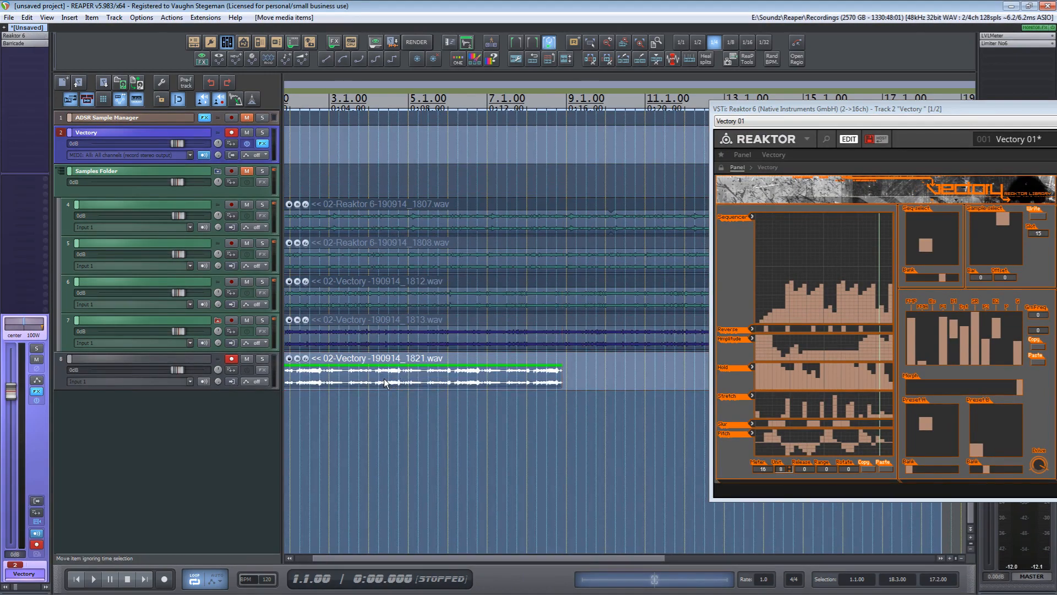
Add another track, reorder it so the empty track sits directly above the bass take, and disarm both new tracks
double_click(135, 422)
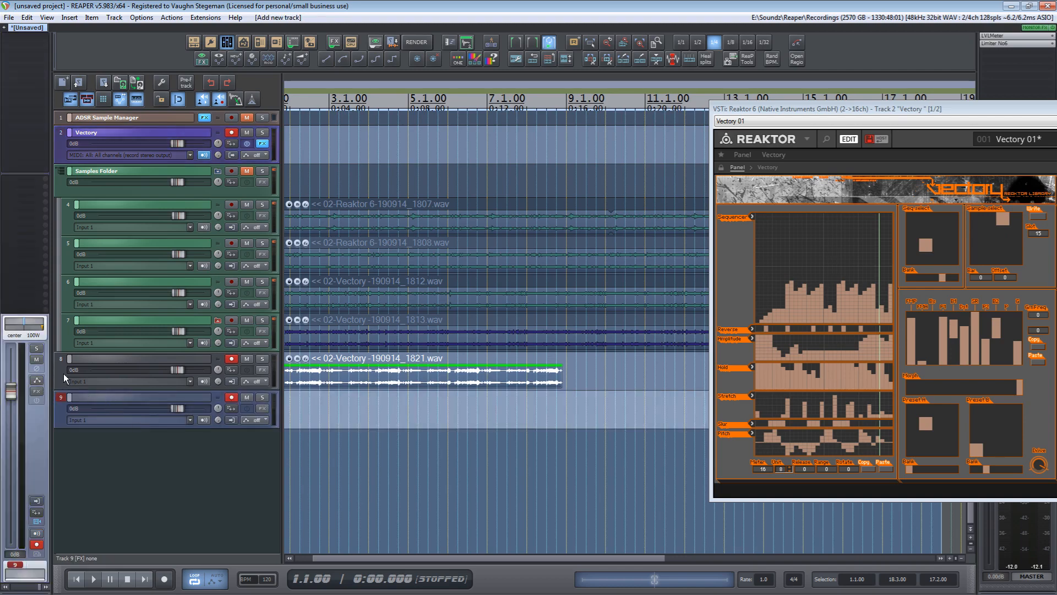
drag(64, 374, 90, 476)
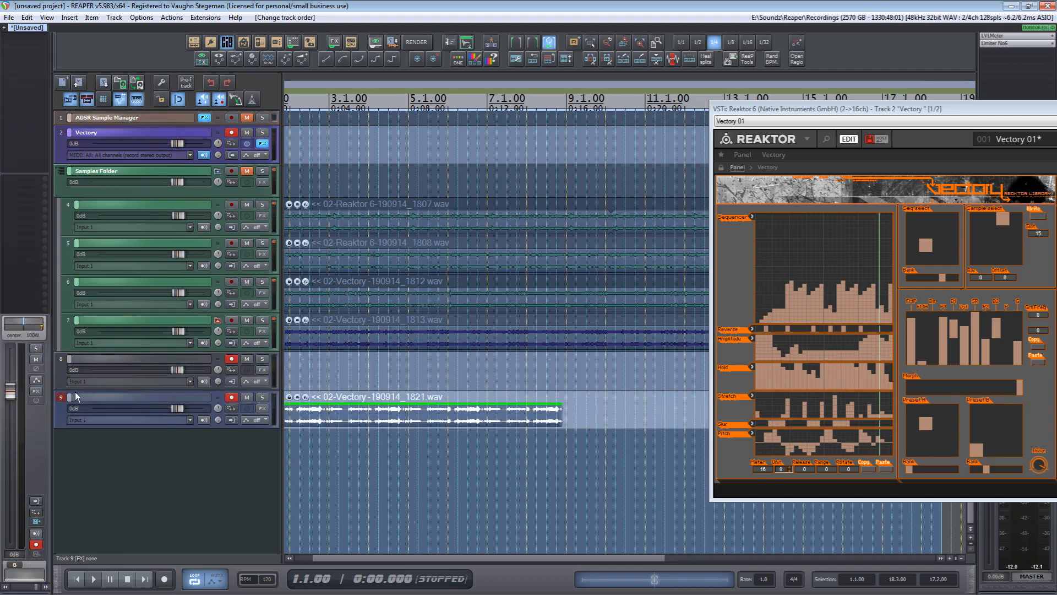
click(232, 359)
Rename the Samples Folder track as Vocal Samples Folder and the empty track 8 as Bass Samples FOlder
double_click(150, 171)
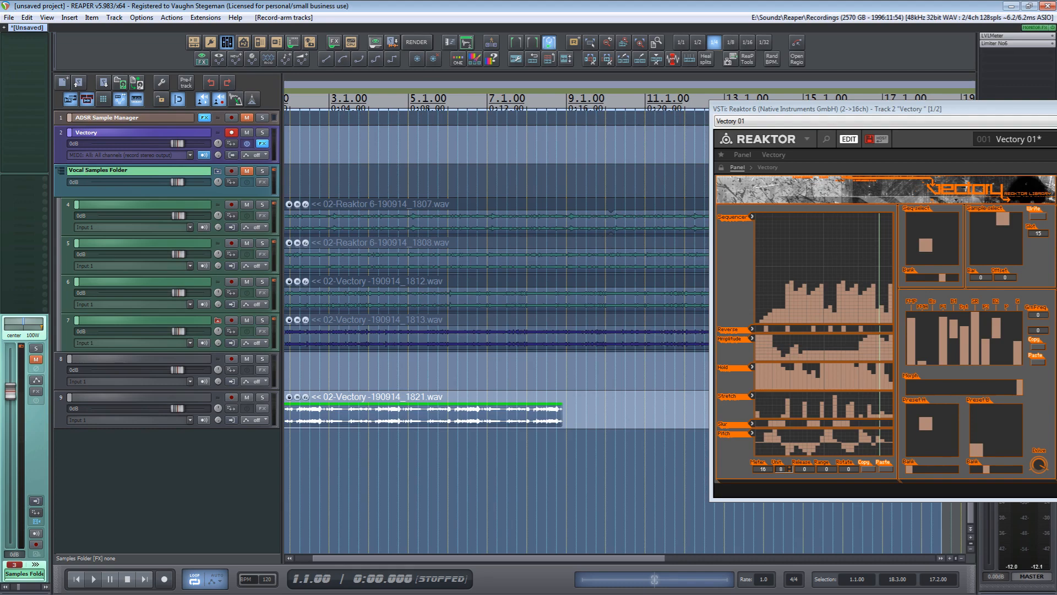
key(Return)
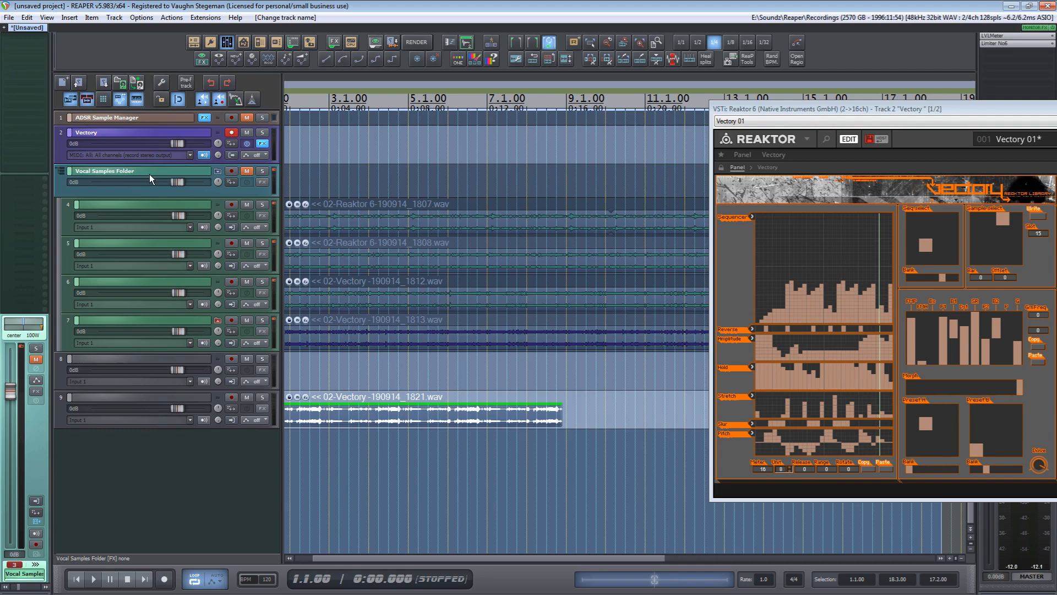
double_click(98, 359)
text(Bass Samples FOlder)
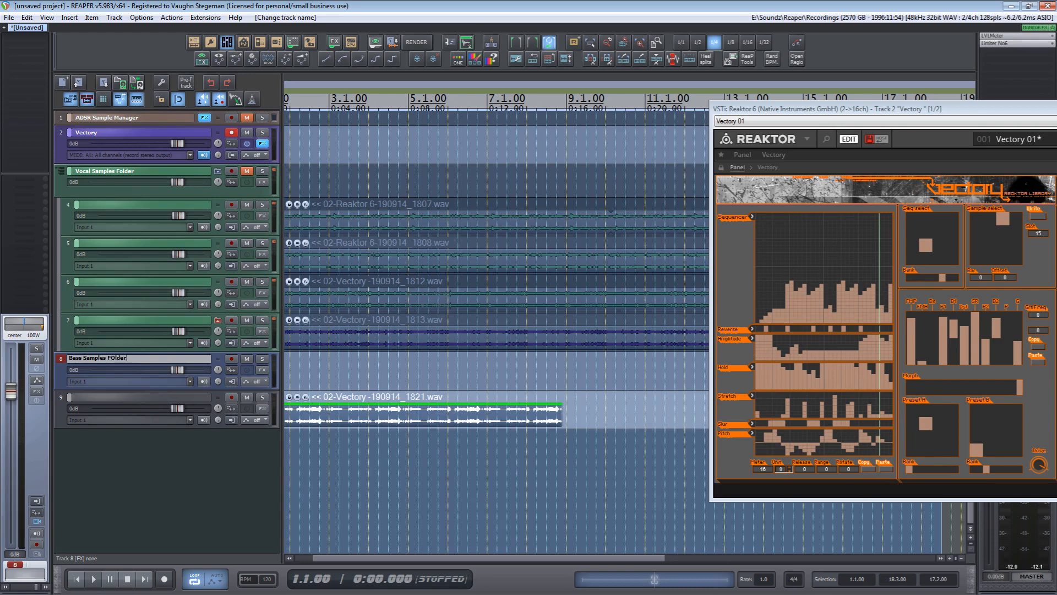
key(Return)
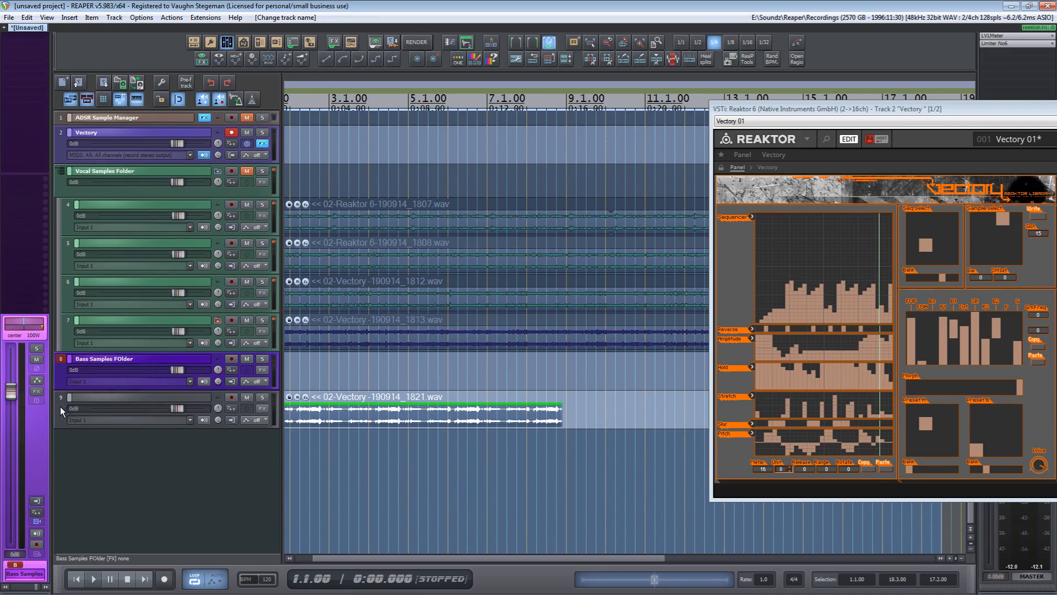
Nest the bass take's track inside the bass folder track, and select the folder track
drag(61, 406, 74, 373)
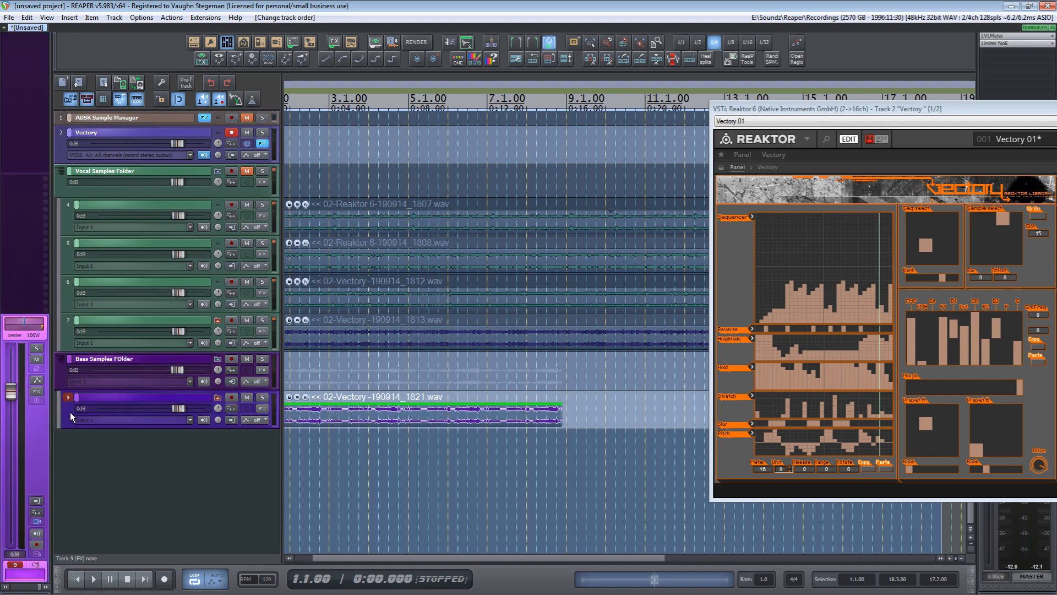
click(428, 455)
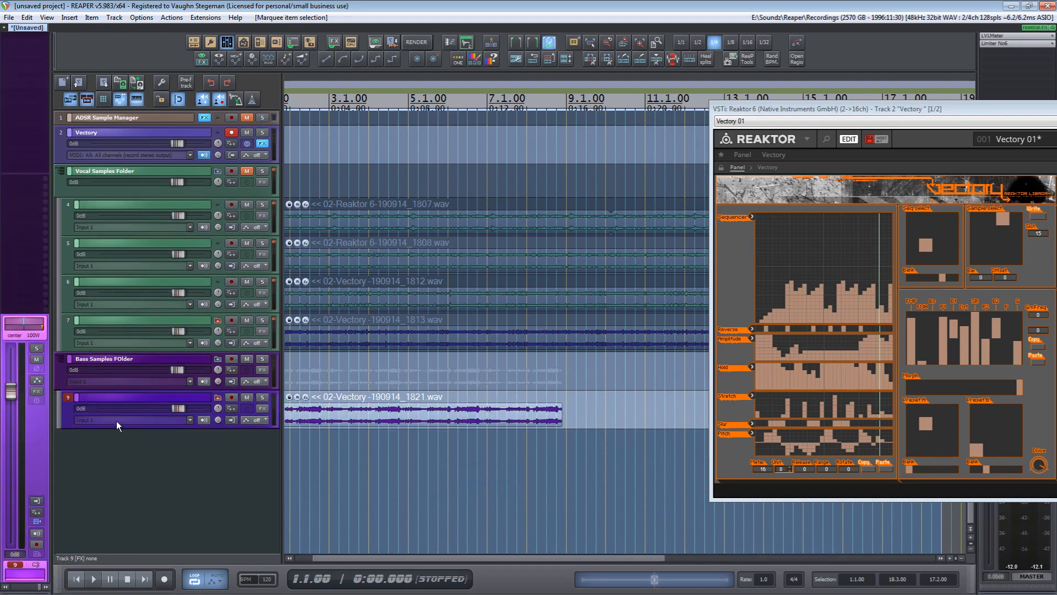
click(64, 368)
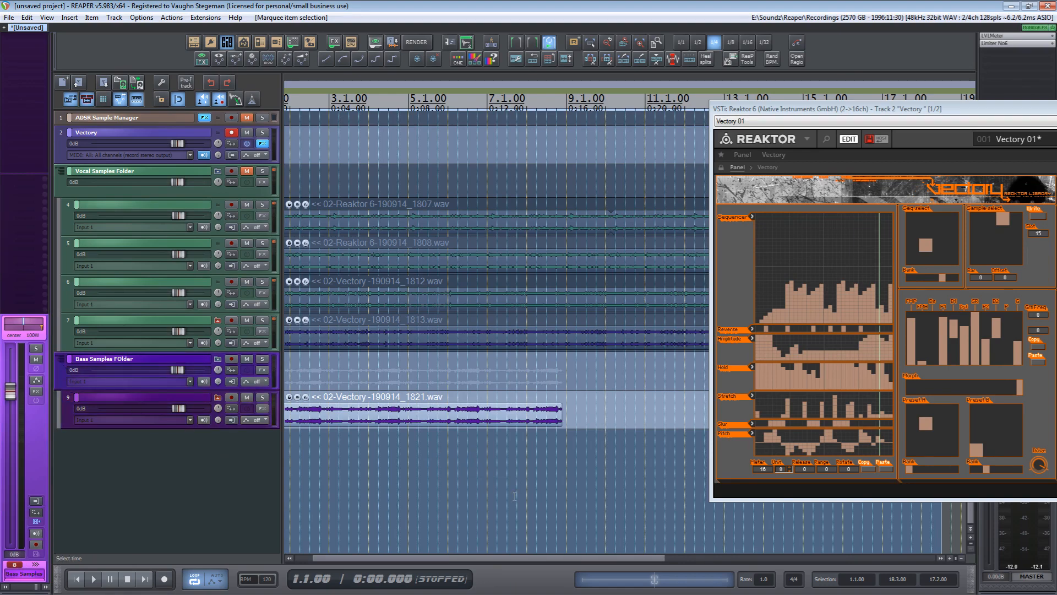
Bring the Reaktor window back over the arrangement and audition the current Vectory bass pattern from the project start
drag(890, 112, 454, 155)
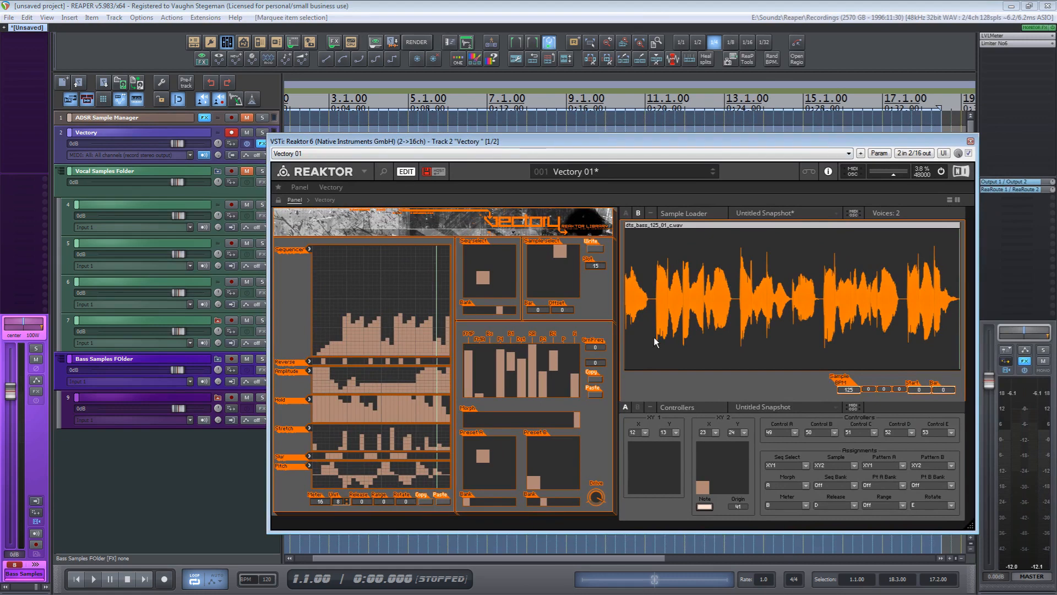
key(space)
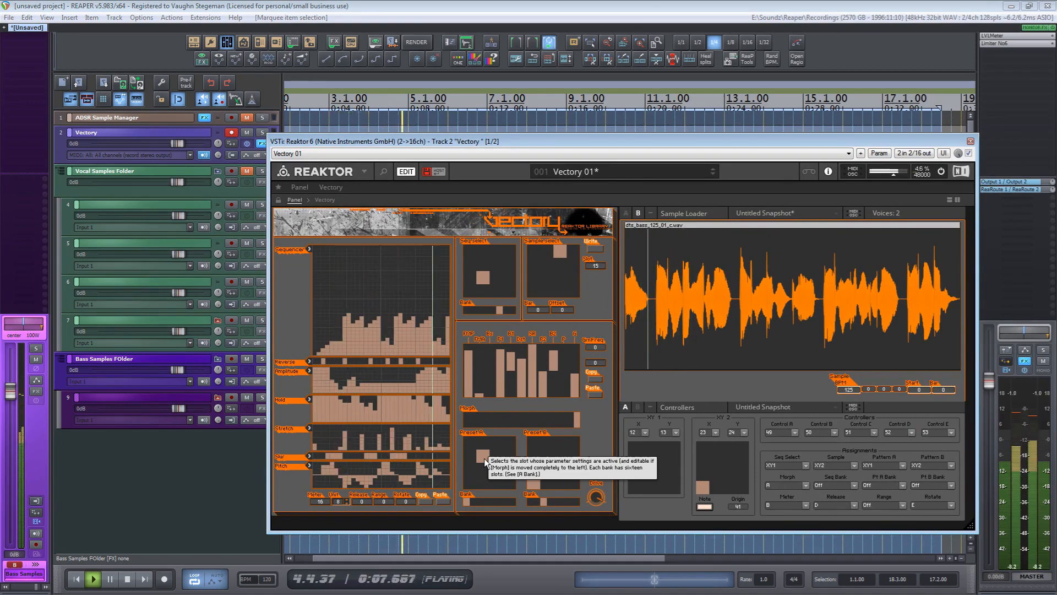
key(space)
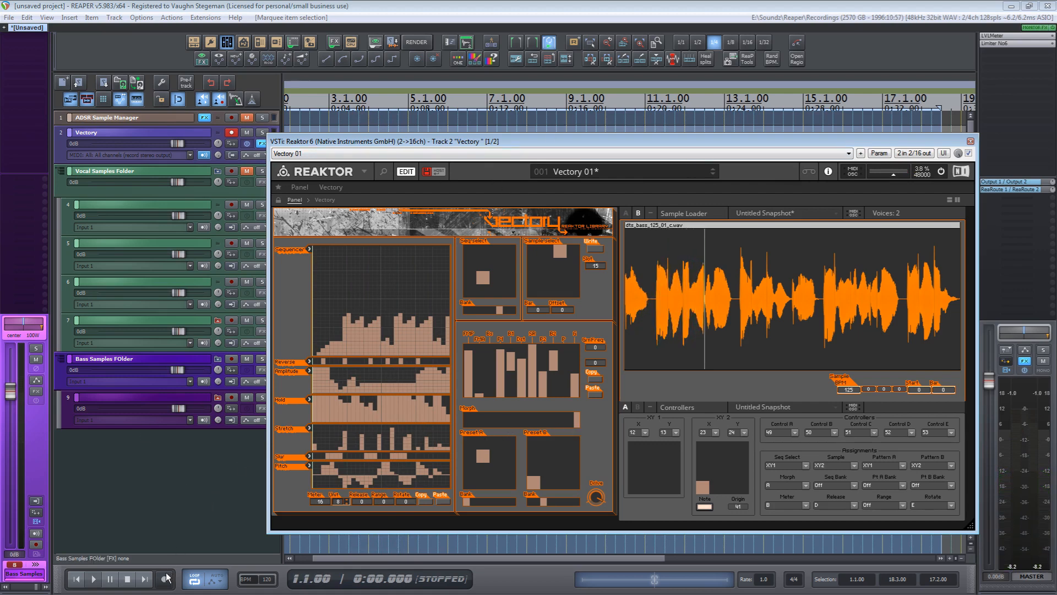
Record a new Vectory bass take while changing the sample Offset to 31 and then 18
click(168, 334)
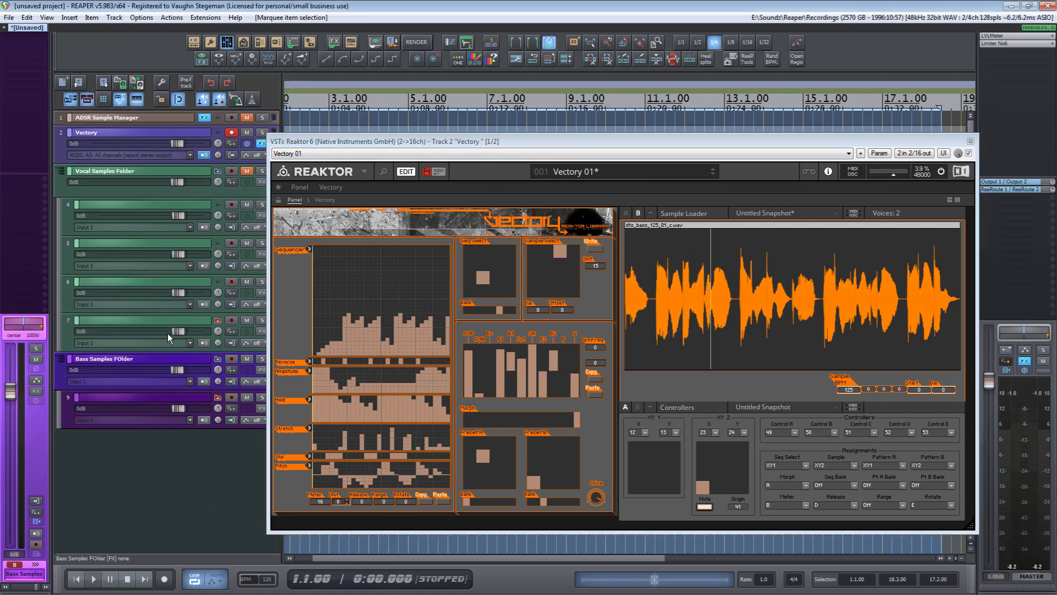
click(164, 579)
click(580, 425)
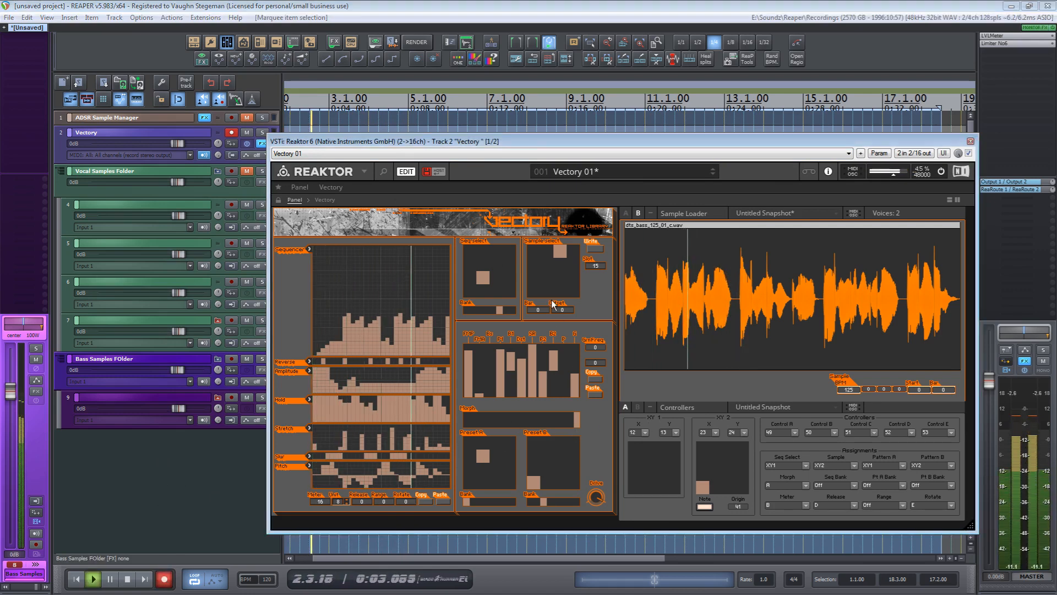
drag(563, 308, 570, 298)
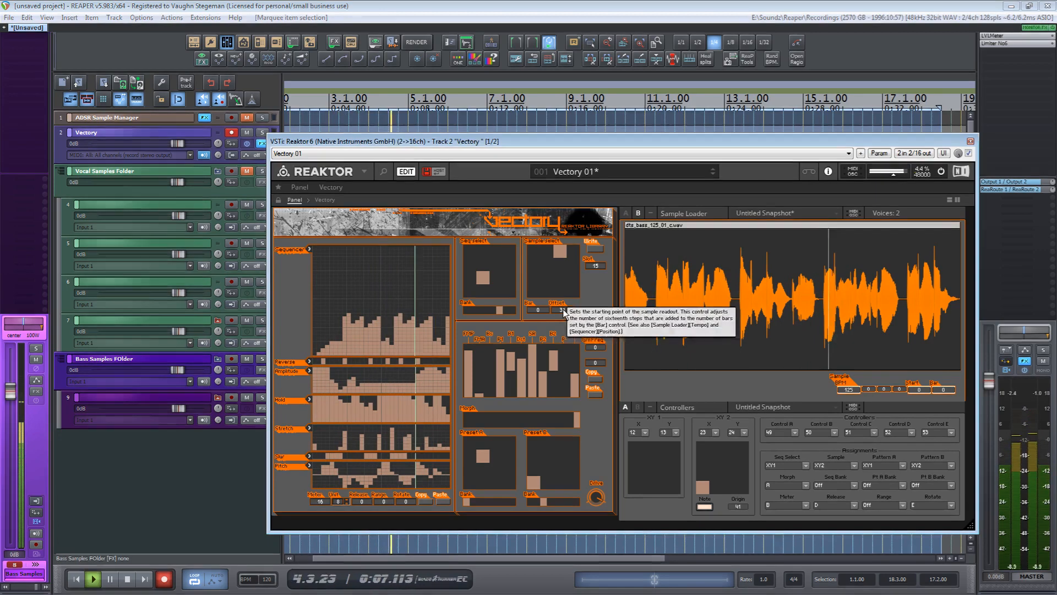
drag(566, 349, 576, 405)
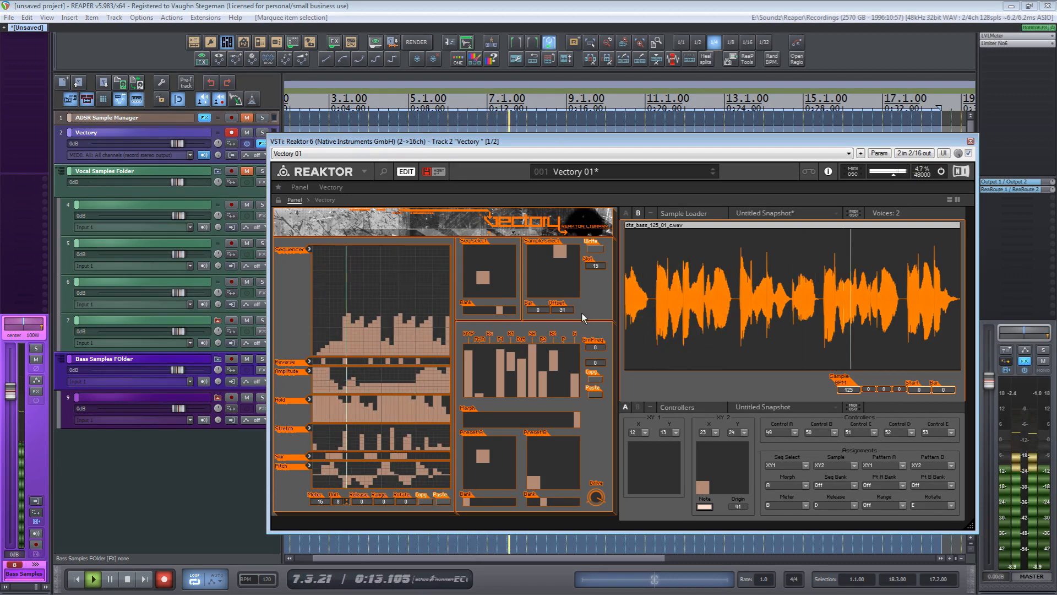
drag(559, 309, 562, 339)
key(space)
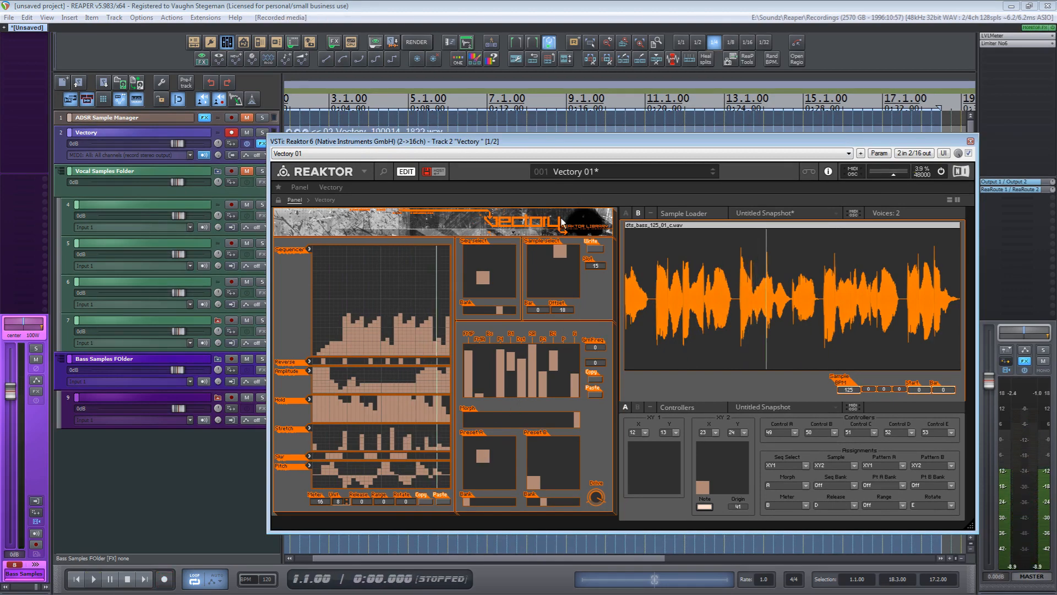
Stretch the new bass take's end to 9.1.00 and place the take on a new track below track 9
drag(609, 137, 660, 355)
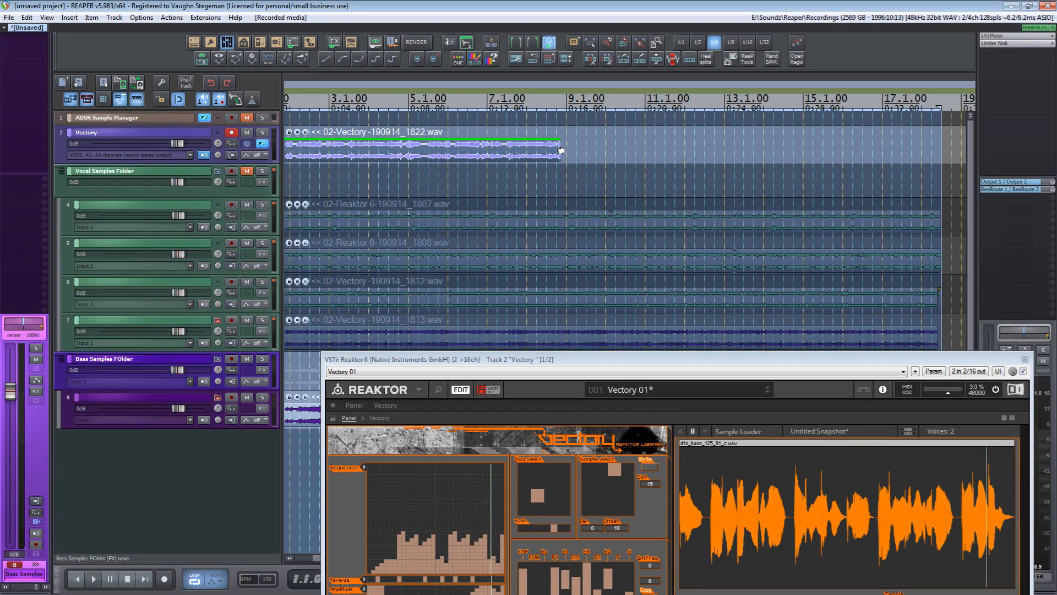
drag(561, 150, 567, 152)
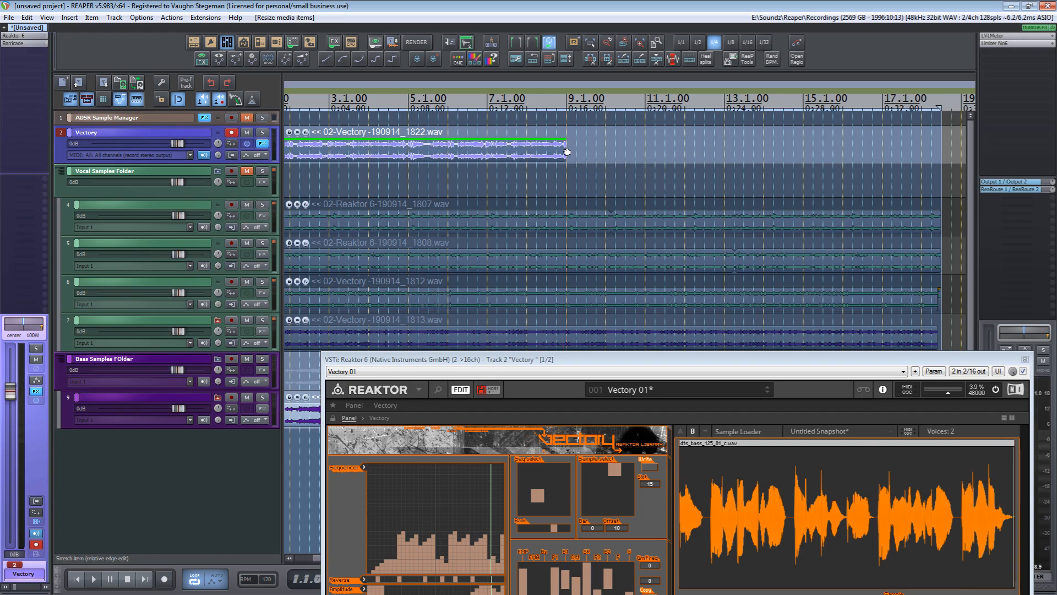
drag(729, 360, 852, 66)
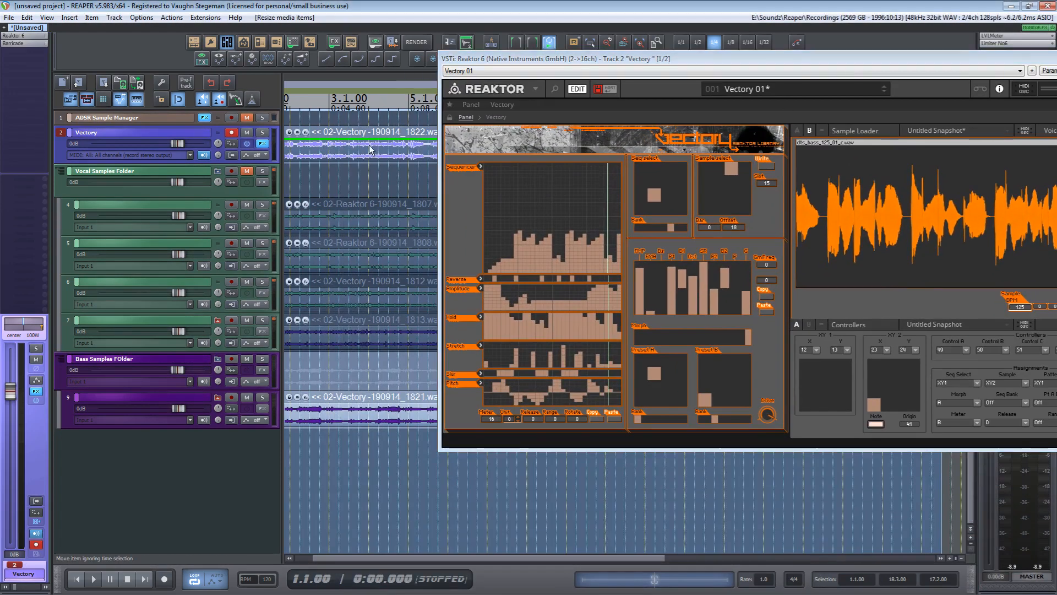
drag(369, 149, 71, 418)
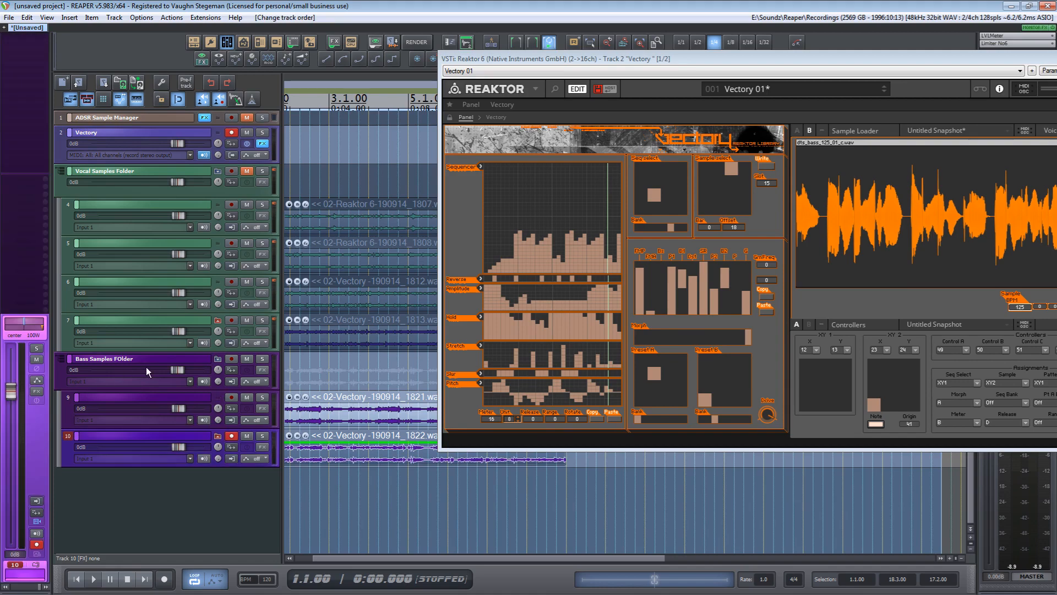
Set Vectory's Morph fully to Preset A and start recording another bass take
drag(756, 62, 470, 128)
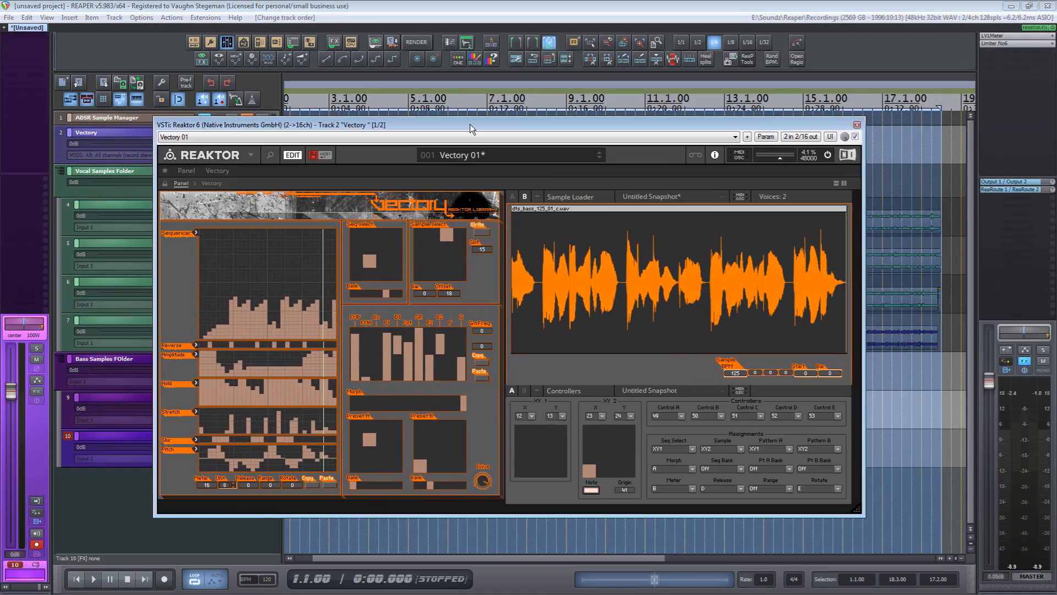
drag(461, 405, 263, 421)
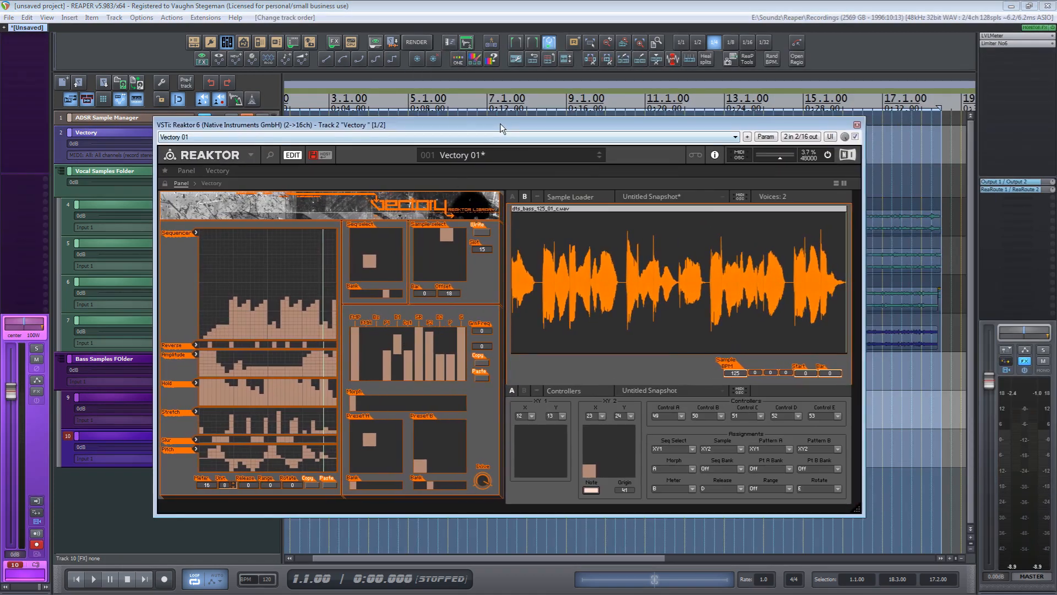
drag(500, 123, 610, 97)
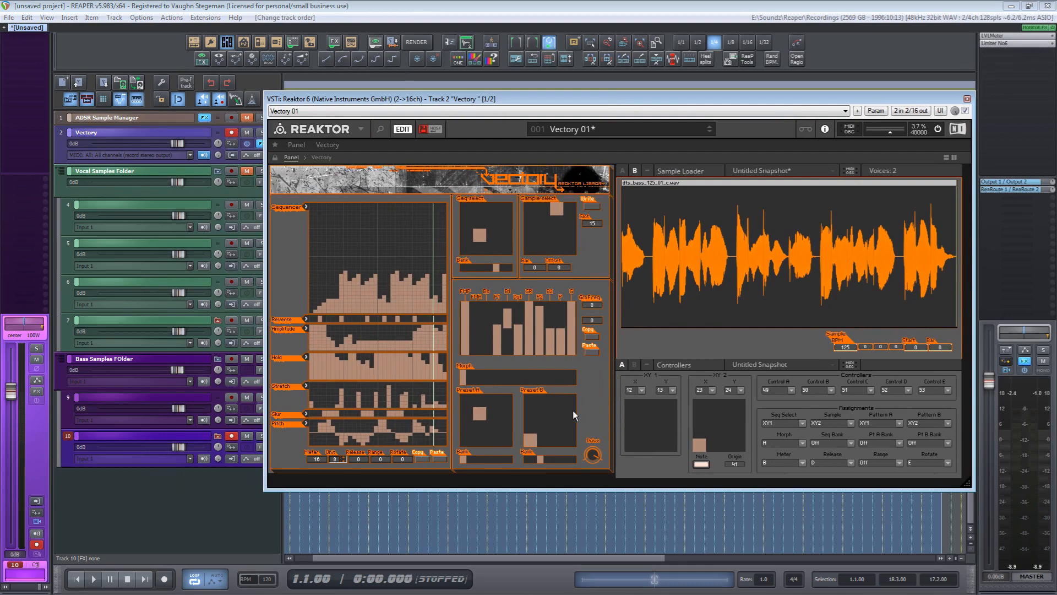
click(164, 578)
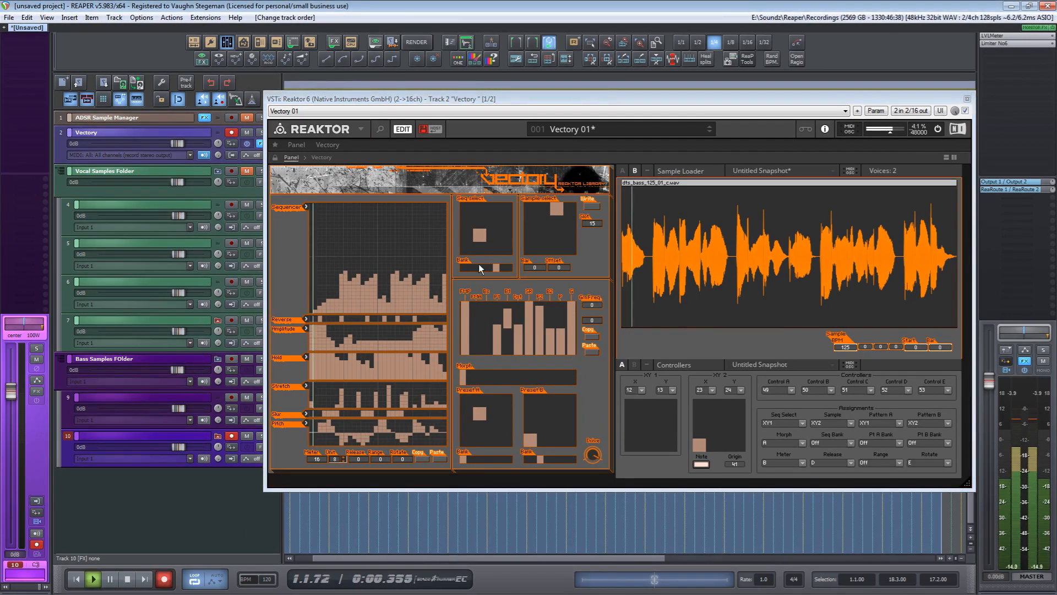
drag(607, 94, 628, 151)
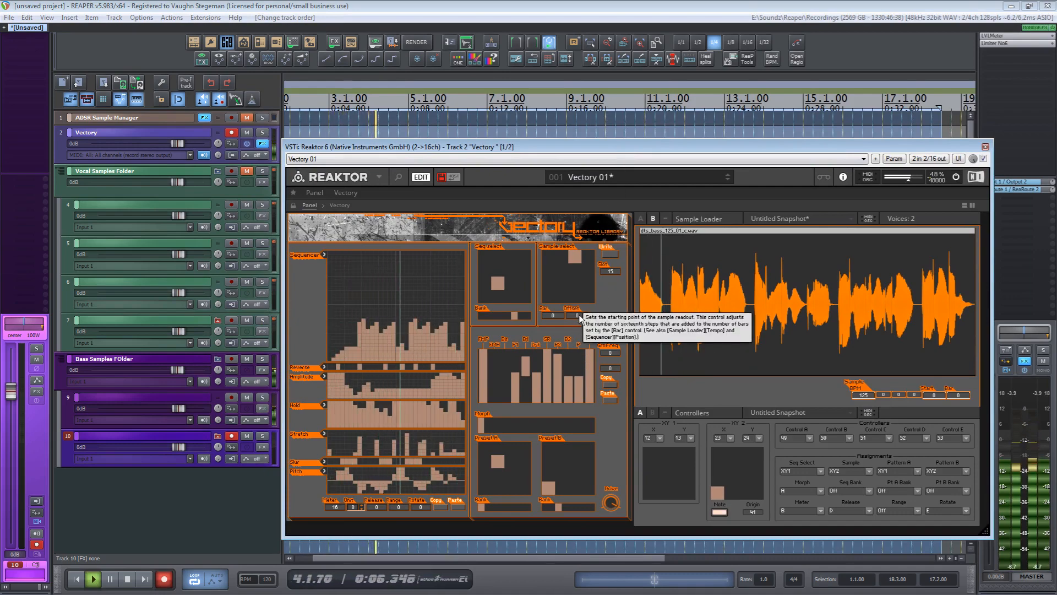
Vary the sample Offset during the recording, ending at 7, and set the Sample BPM to 87
drag(579, 316, 580, 132)
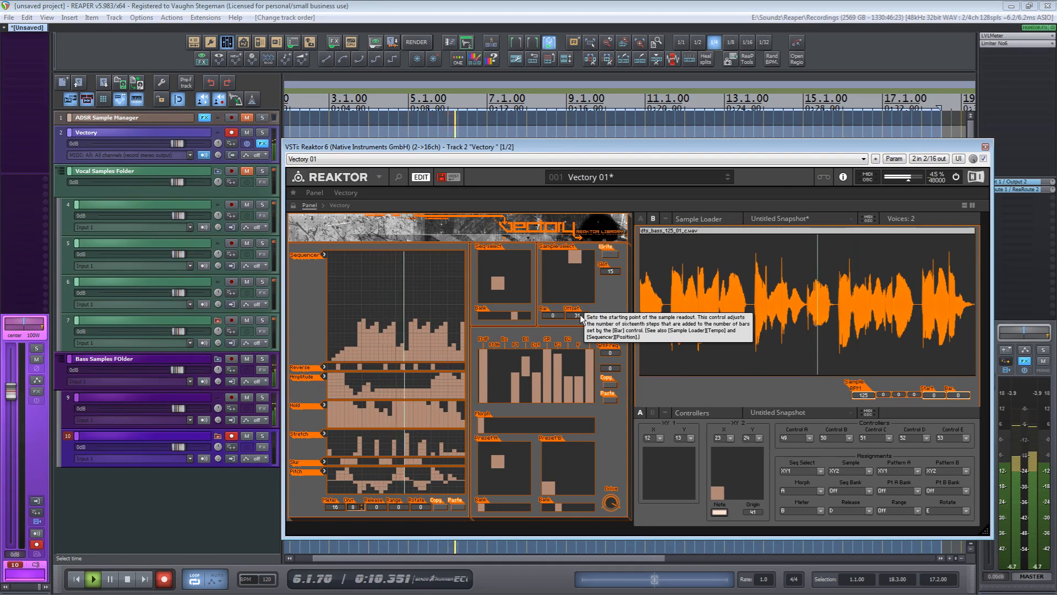
drag(580, 316, 585, 338)
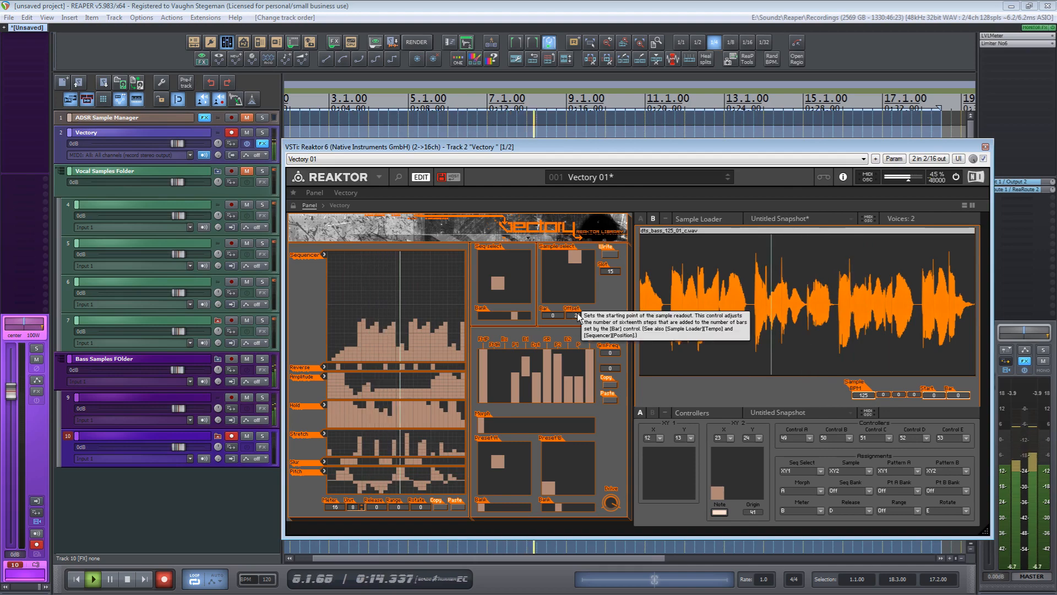
drag(579, 317, 587, 332)
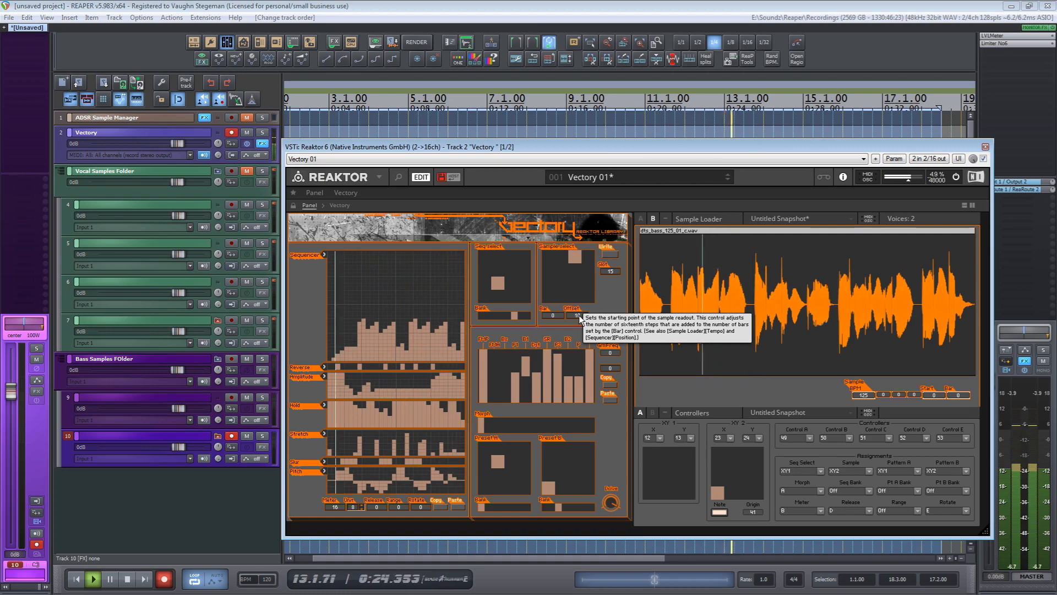
drag(579, 316, 556, 322)
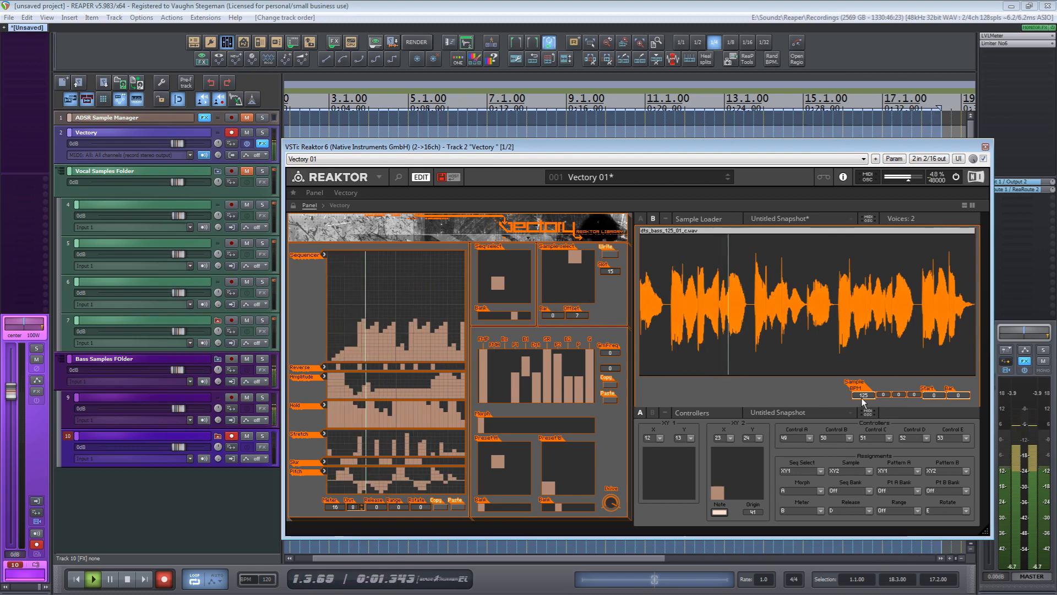
drag(868, 395, 868, 405)
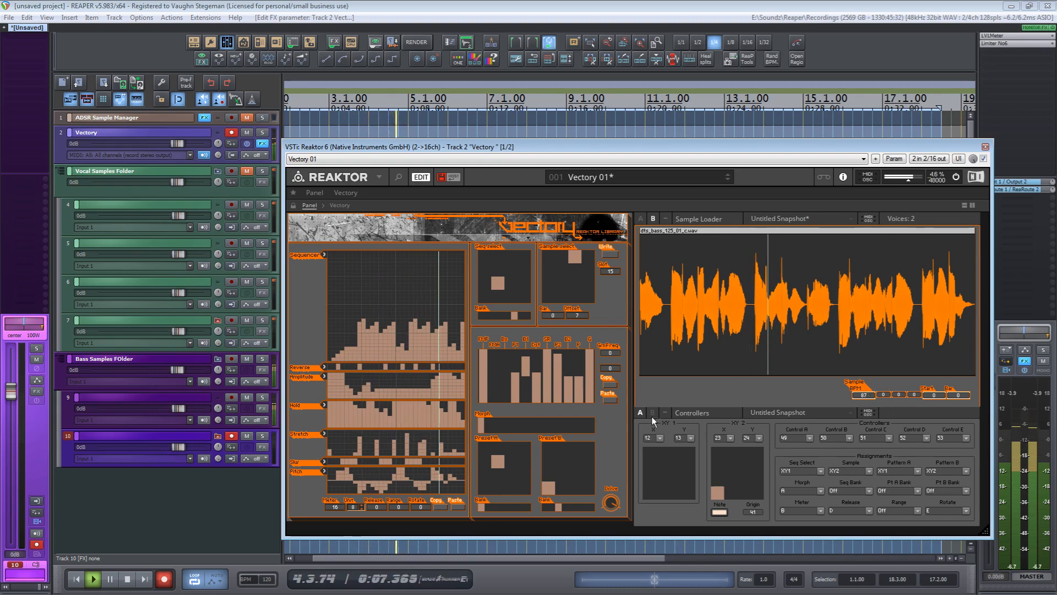
Morph fully to Preset B, try two other Preset B slots while recording, and morph back to Preset A
drag(506, 424, 622, 422)
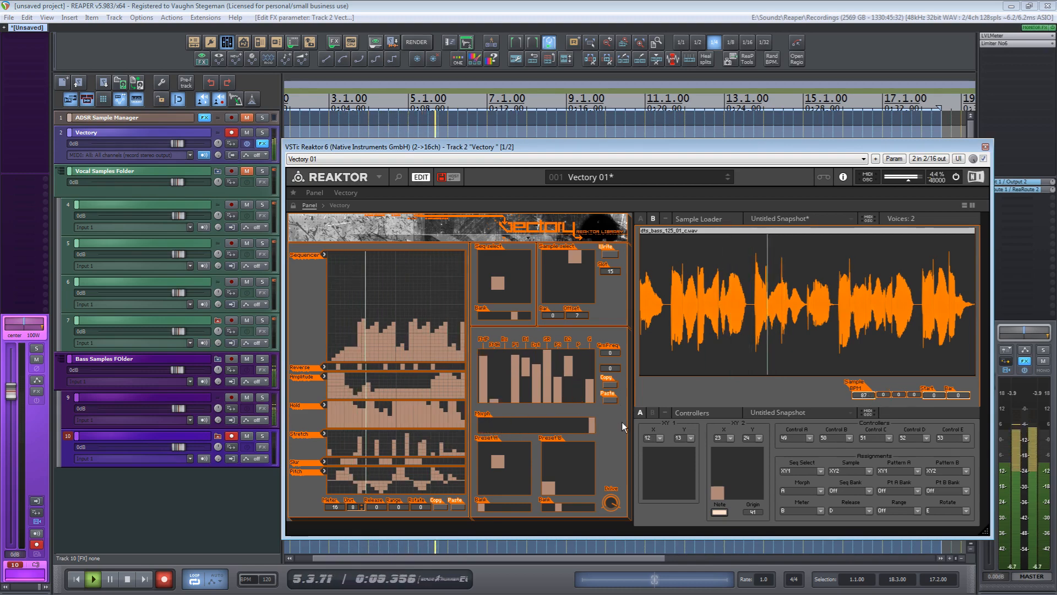
drag(558, 475, 595, 419)
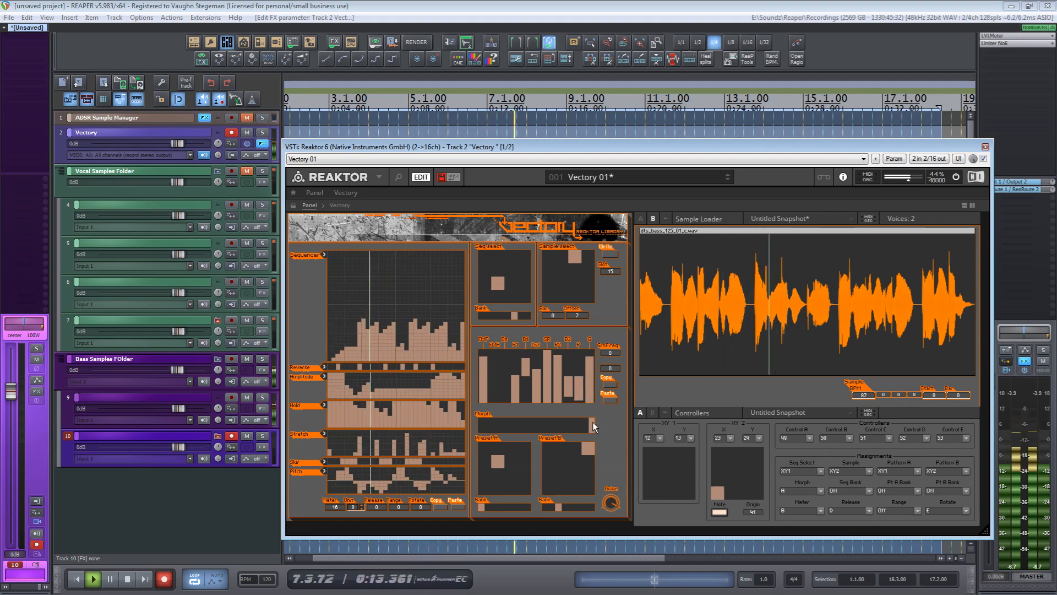
click(590, 463)
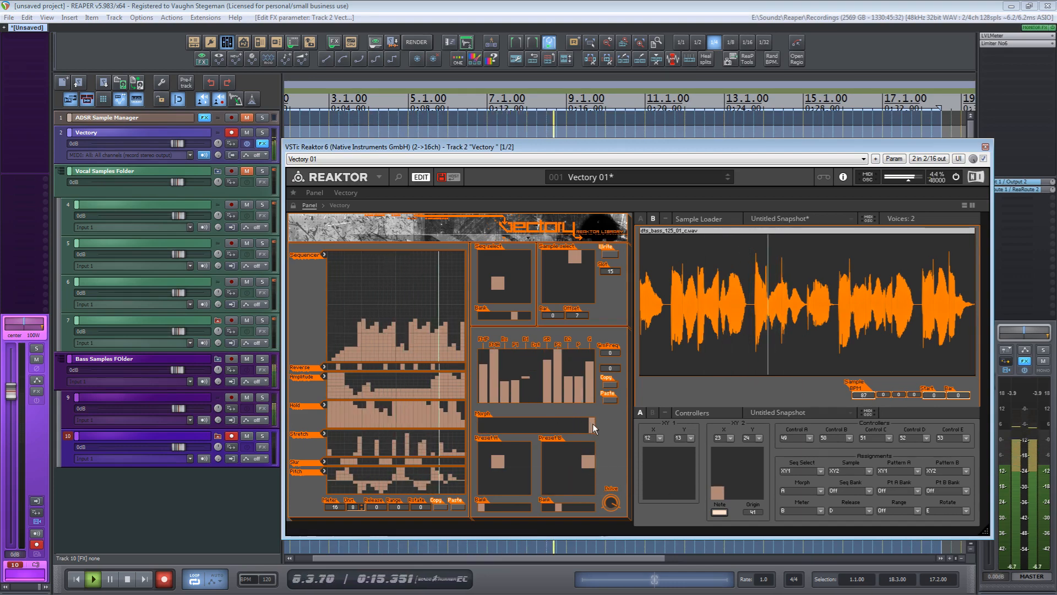
drag(592, 425, 388, 428)
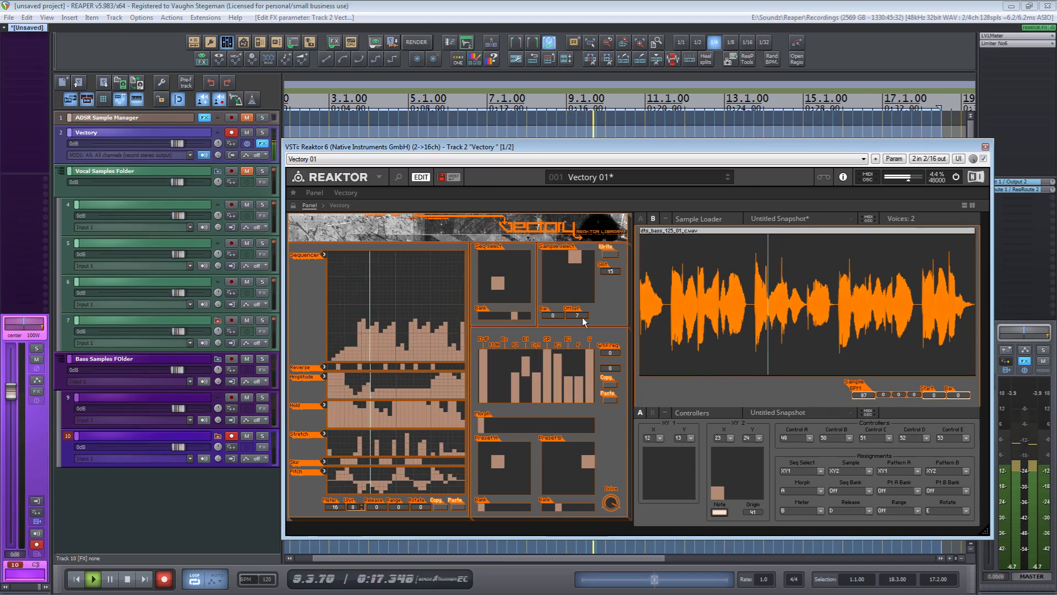
Set the sample Offset to 31, stop the recording and close the Reaktor window
drag(579, 315, 602, 212)
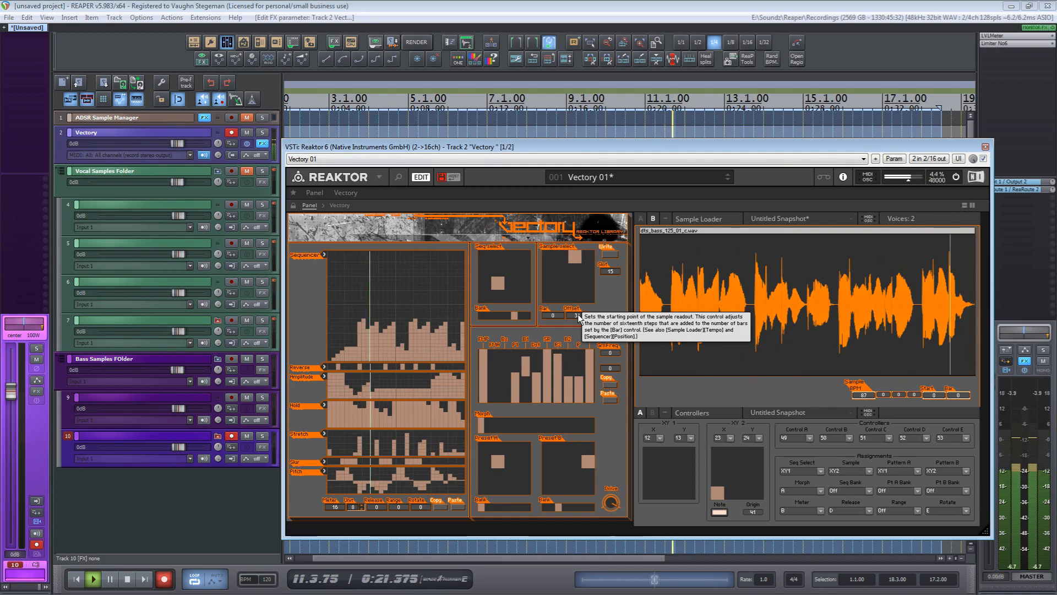
key(space)
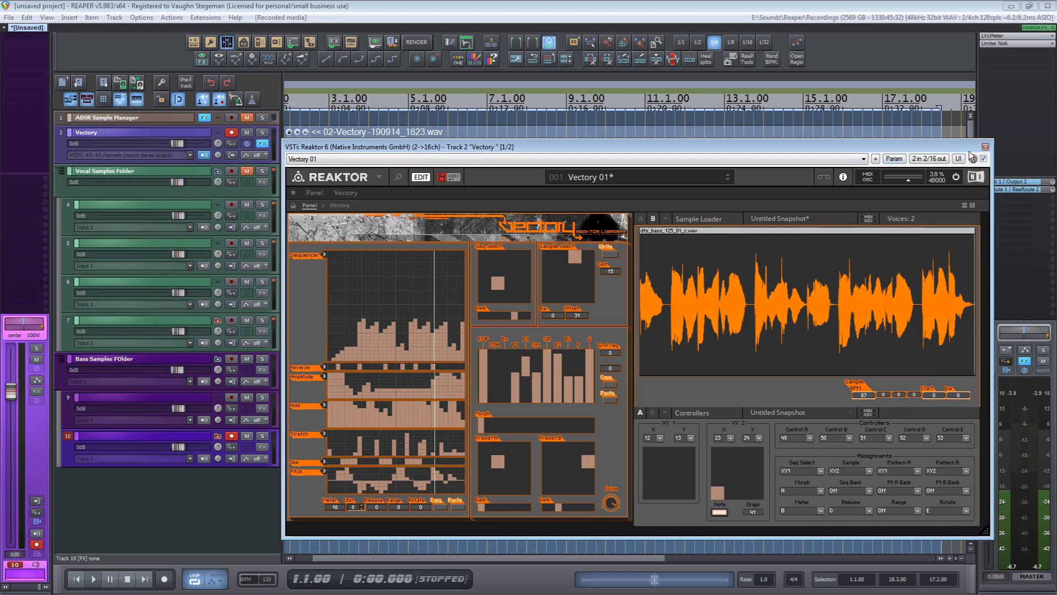
click(986, 147)
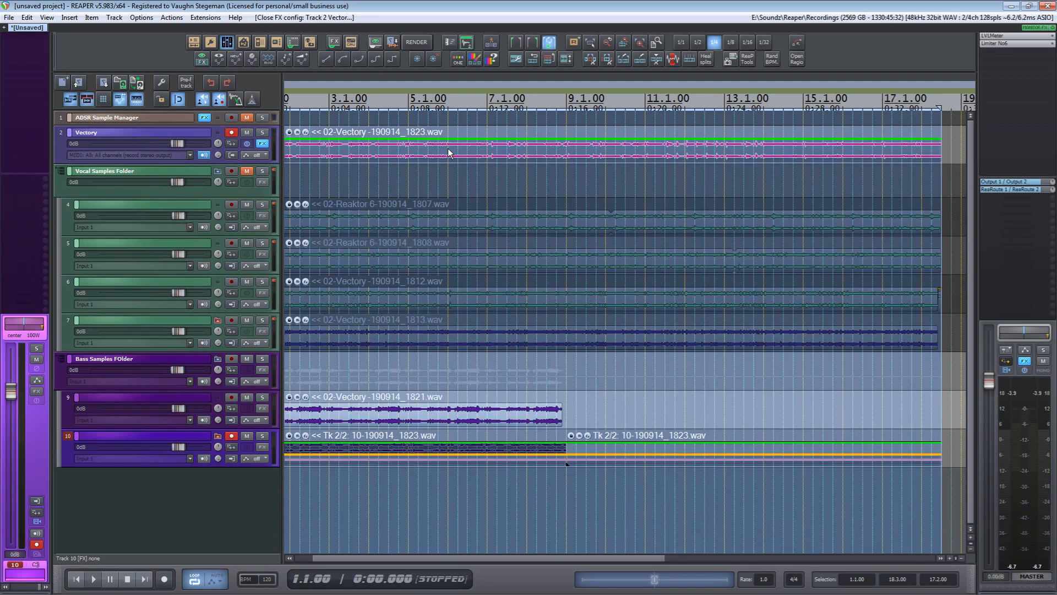
Disarm track 10 and move its leftover recorded item starting at 9.1.00 onto a new track below
click(232, 435)
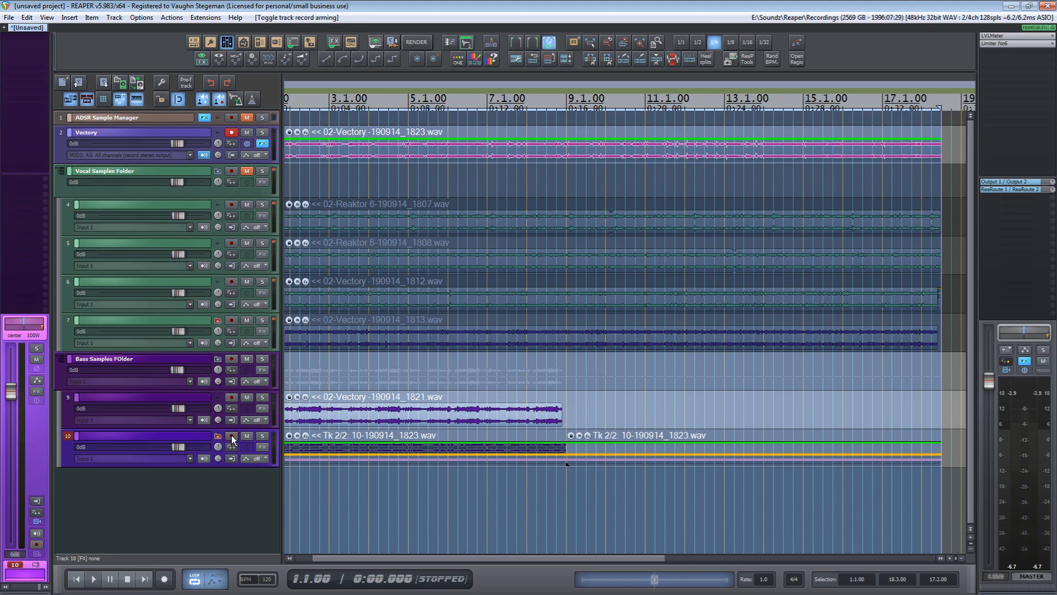
click(448, 460)
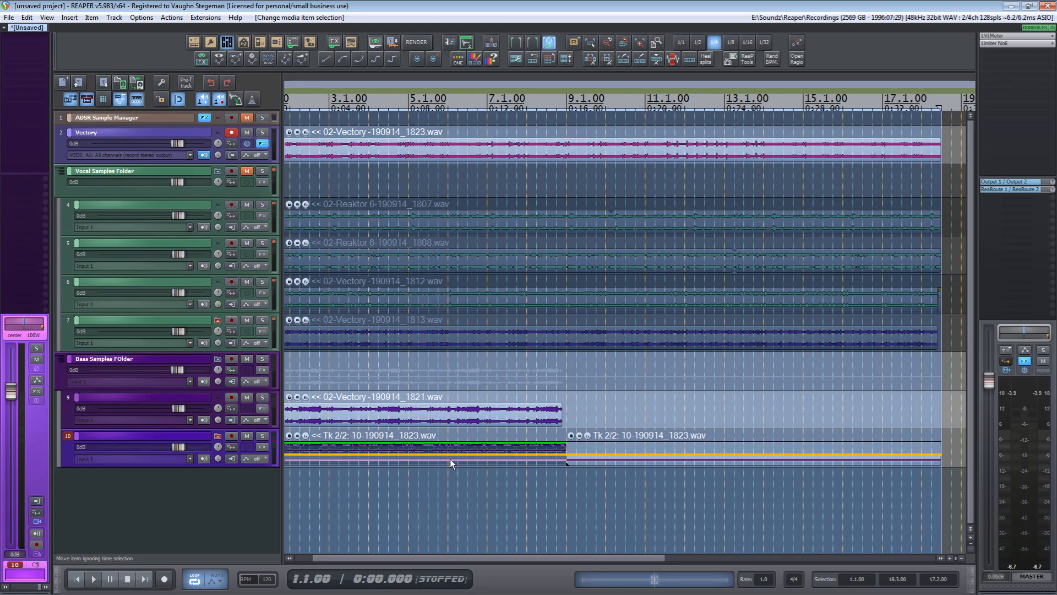
click(609, 447)
drag(609, 447, 610, 490)
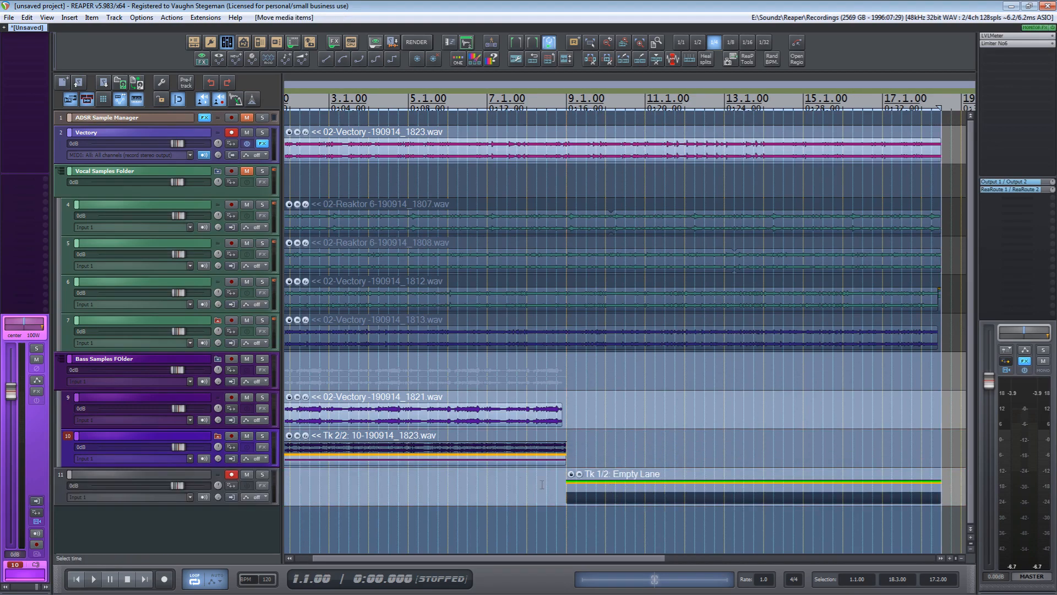
Make 10-190914_1823.wav the active take of track 10's item and delete that take
click(464, 445)
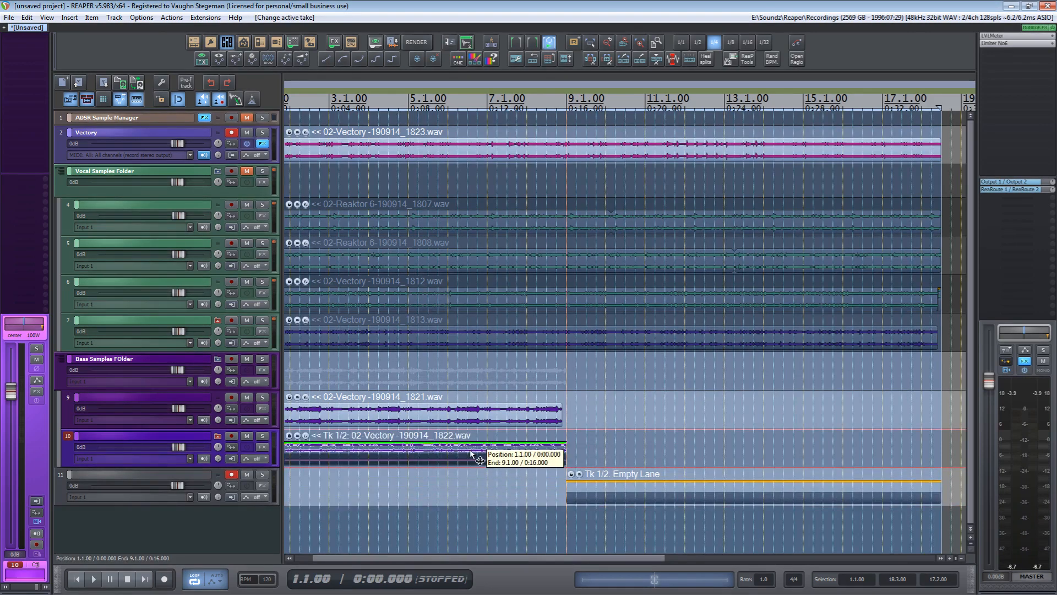
click(387, 456)
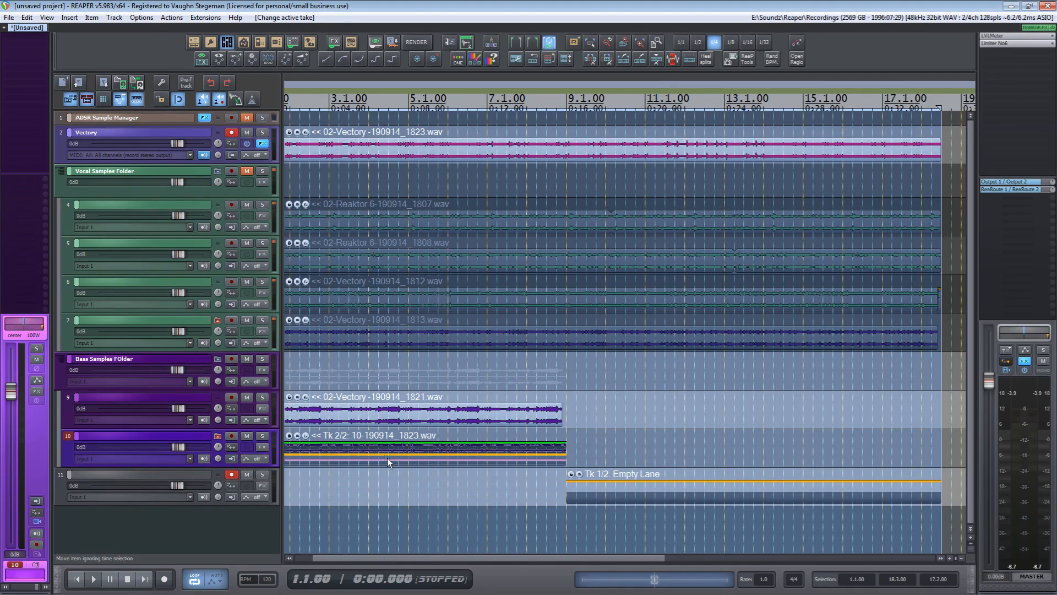
right_click(388, 458)
mouse_move(456, 84)
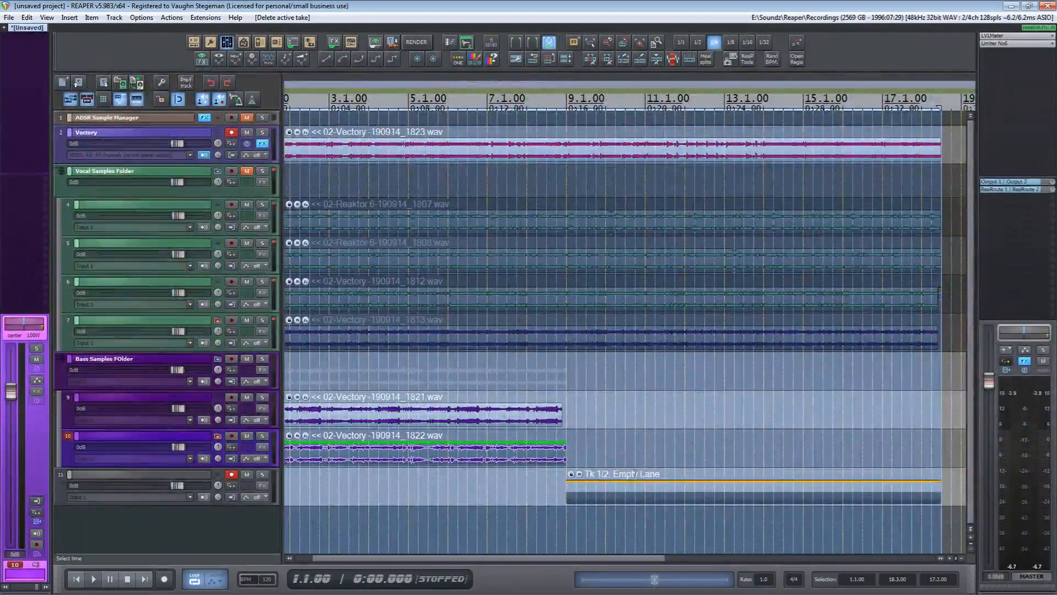
Delete the leftover recorded item starting at 9.1.00 on track 11
right_click(641, 492)
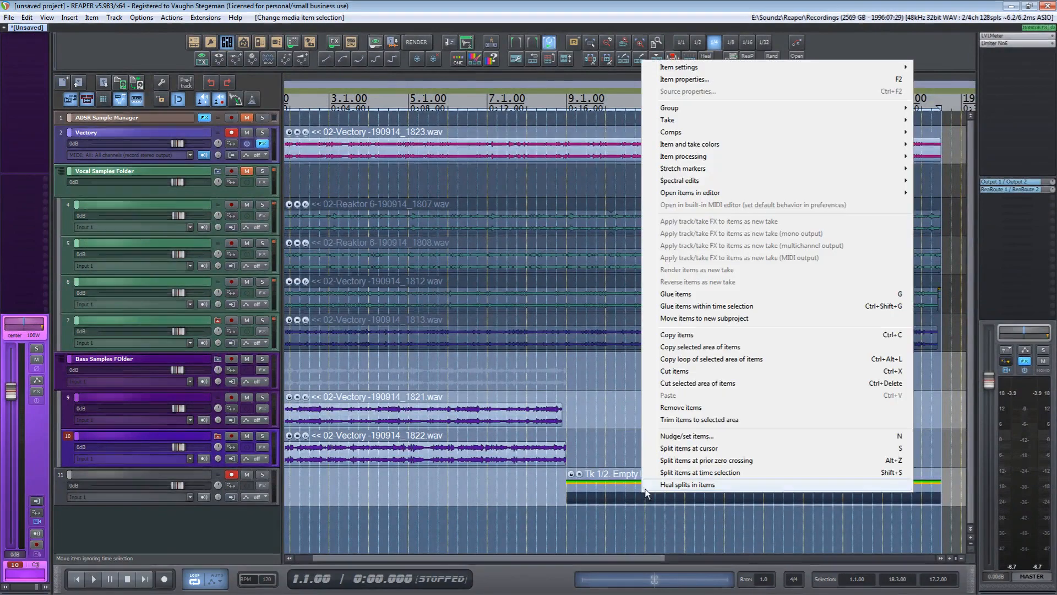
click(619, 498)
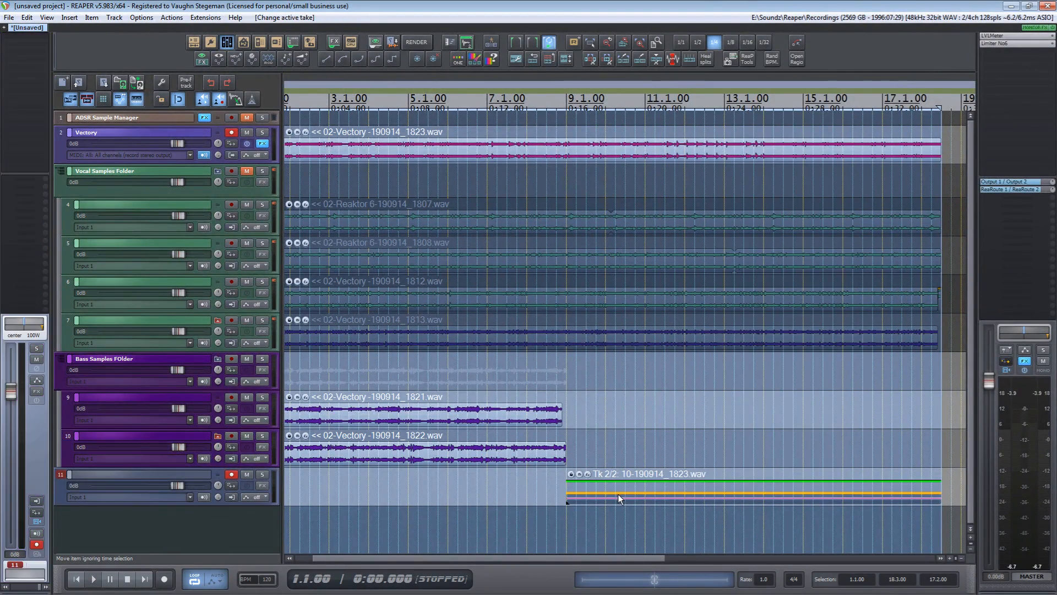
key(Delete)
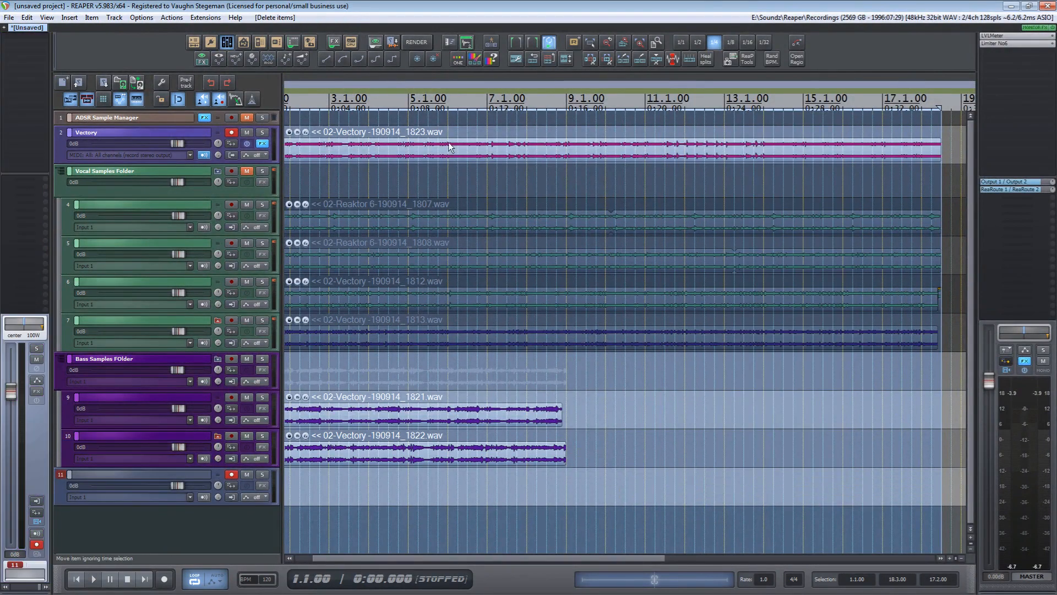
Move the 02-Vectory -190914_1823.wav item onto track 11 and place that track, disarmed, inside the Bass Samples Folder
drag(467, 149, 457, 488)
drag(65, 492, 74, 459)
click(232, 474)
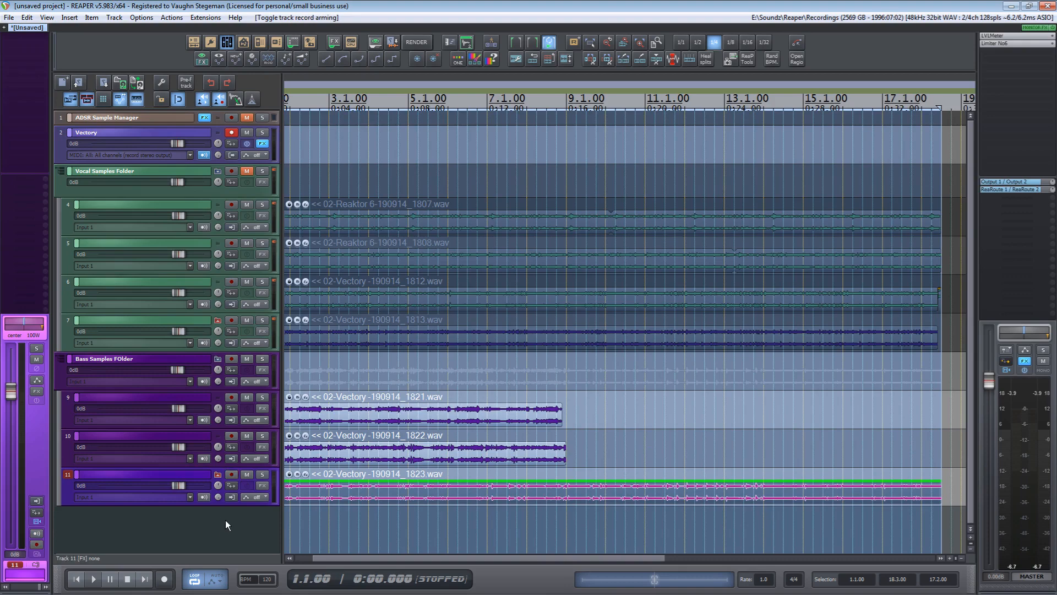
Mute the Vectory track, start playback and extend the 02-Vectory -190914_1821.wav item on track 9 to 9.1.00
click(247, 132)
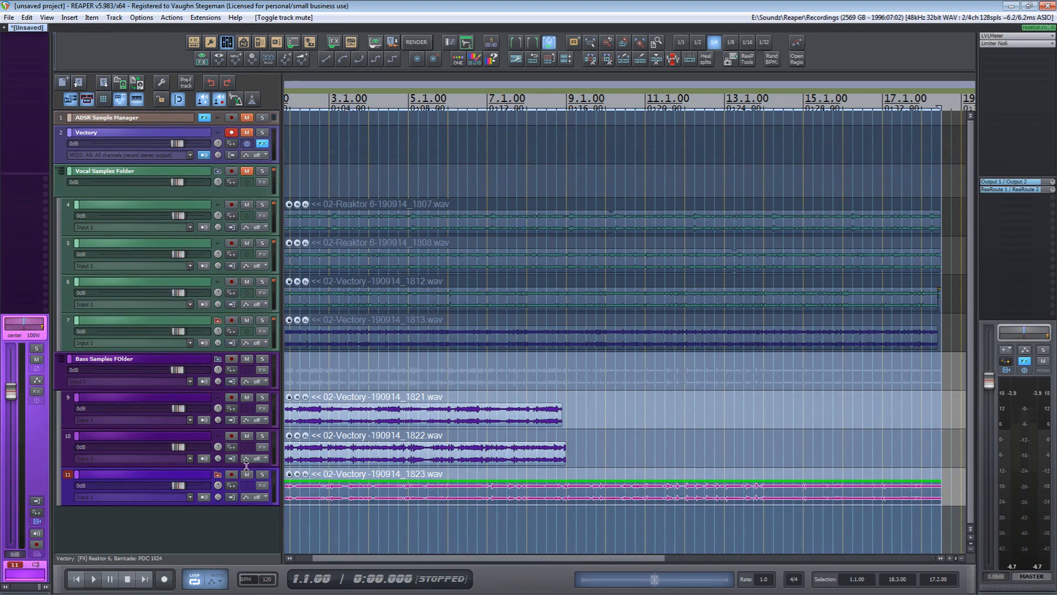
key(space)
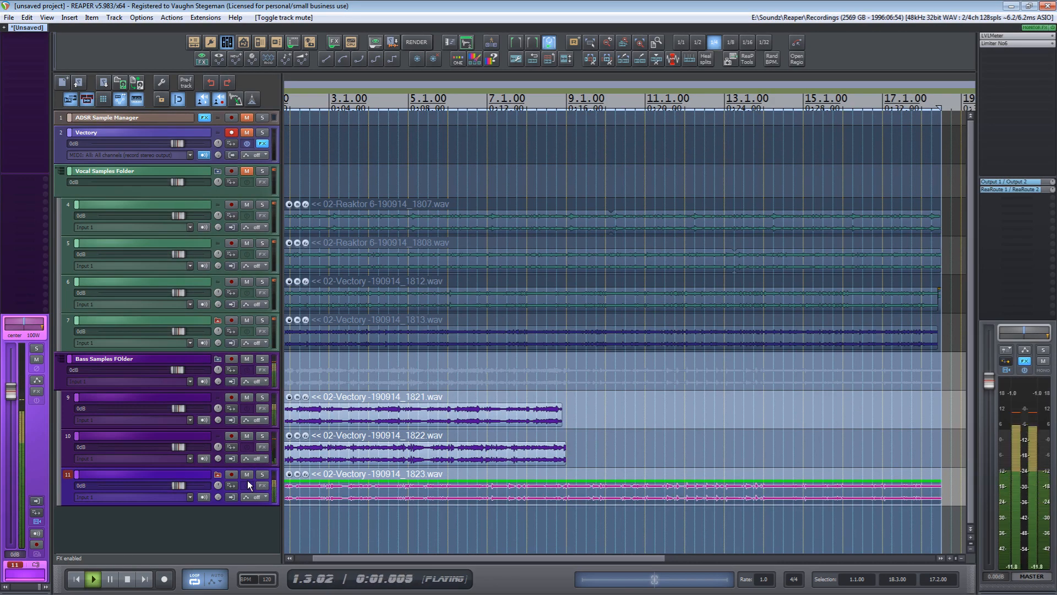
click(564, 414)
drag(564, 414, 567, 414)
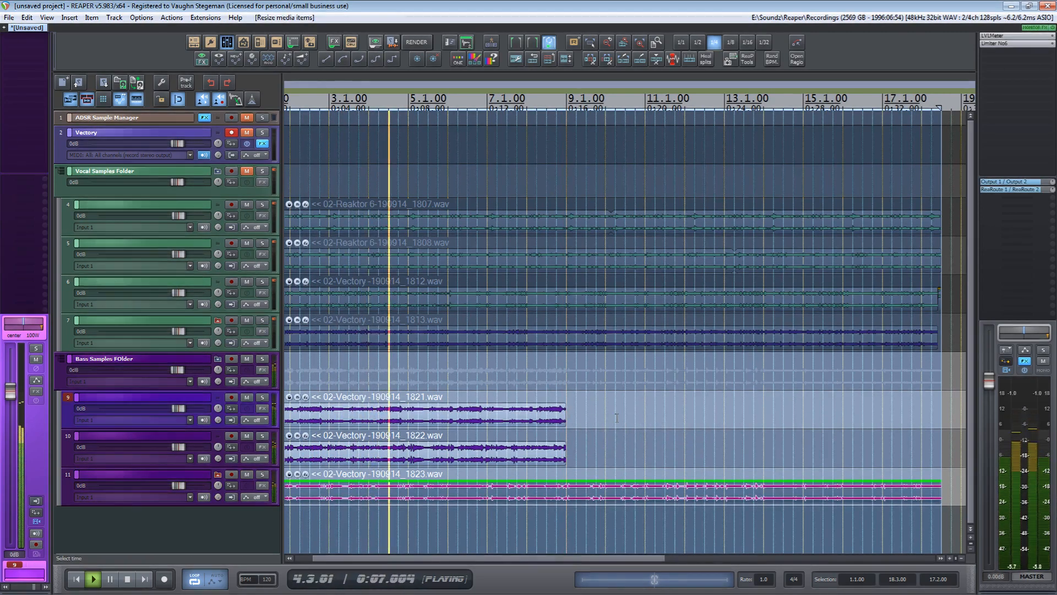
Mute tracks 11 and 10 to hear track 9 alone, and stop playback
click(247, 474)
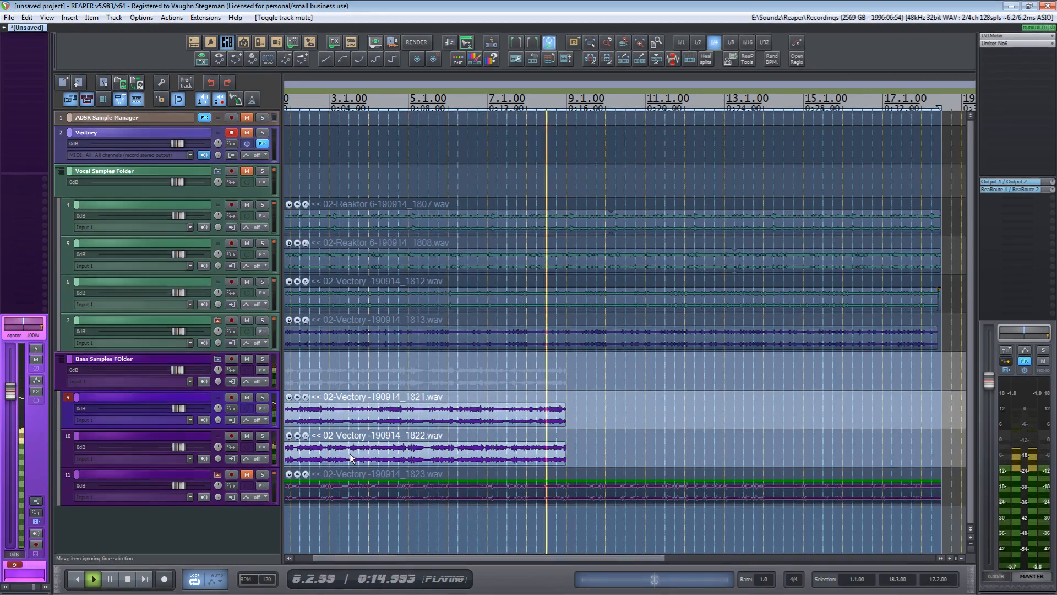
click(246, 435)
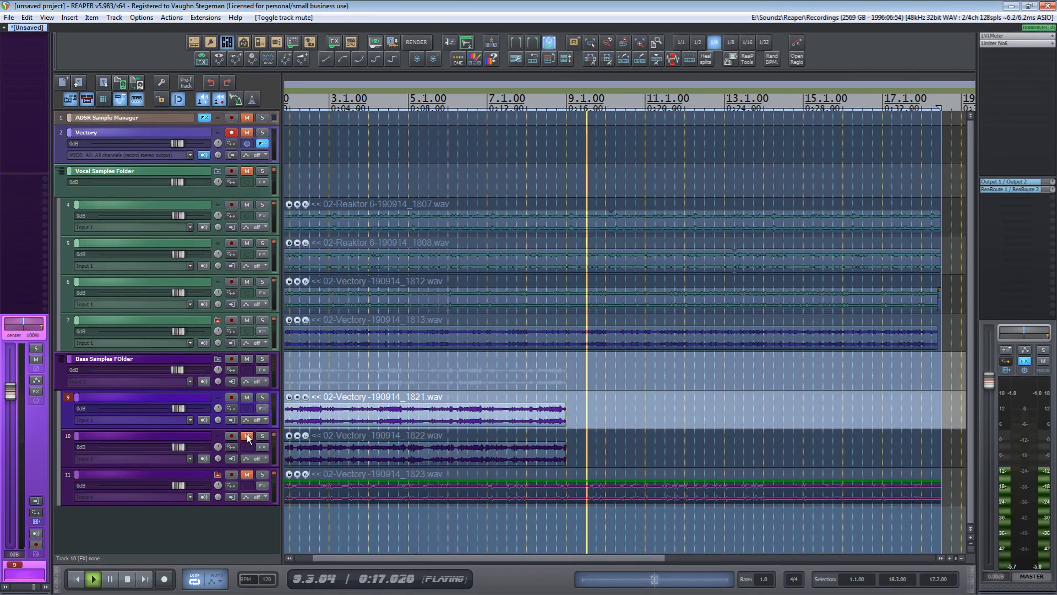
key(space)
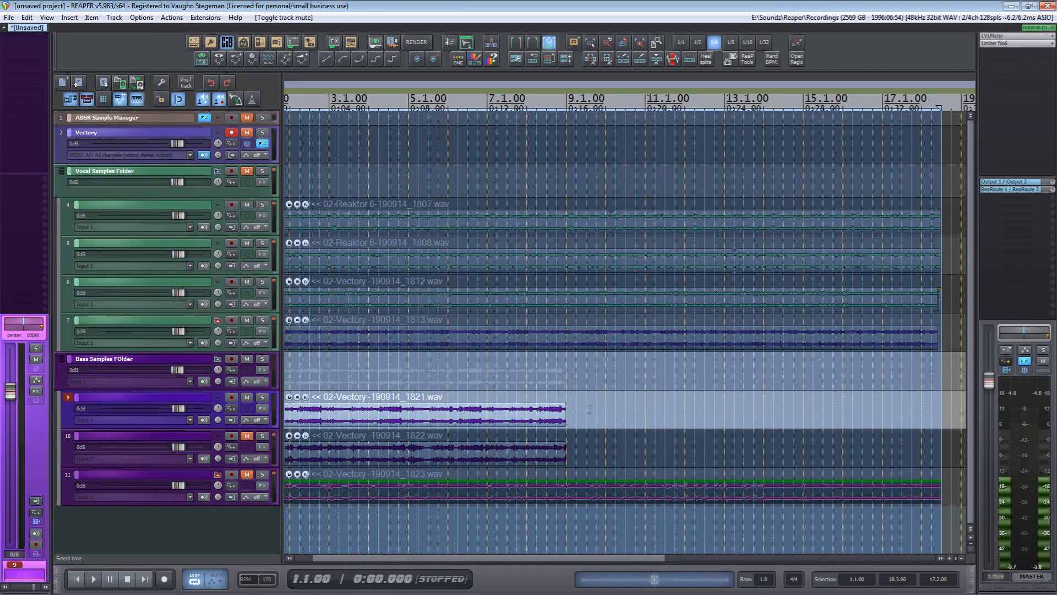
Loop-extend the shorter items on tracks 9 and 10 to the end of the time selection at 18.3.00
drag(565, 411, 946, 411)
drag(398, 450, 780, 447)
drag(917, 448, 783, 461)
drag(836, 416, 640, 419)
drag(445, 382, 878, 376)
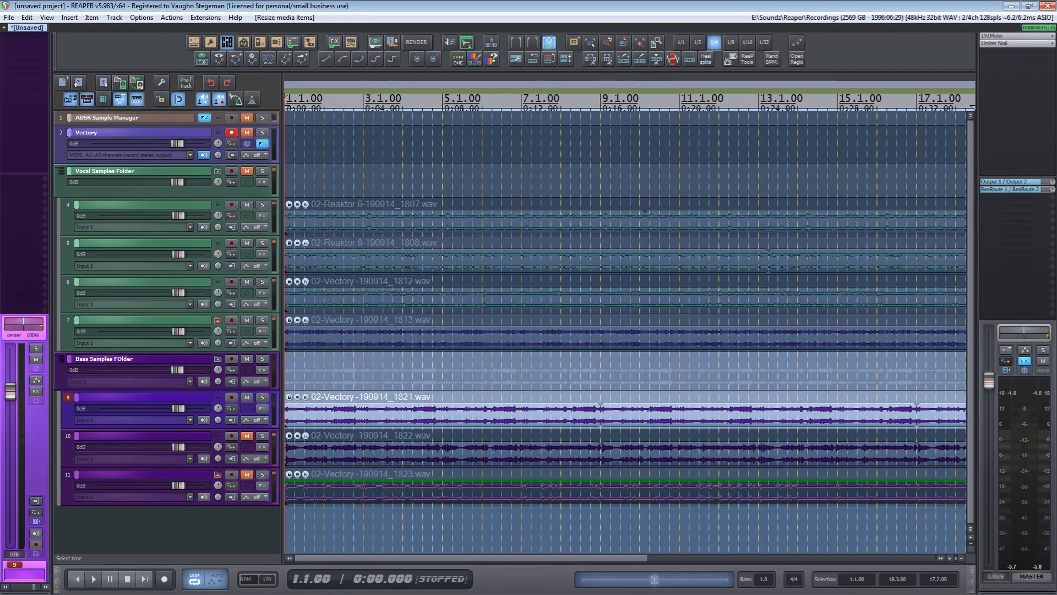
click(636, 45)
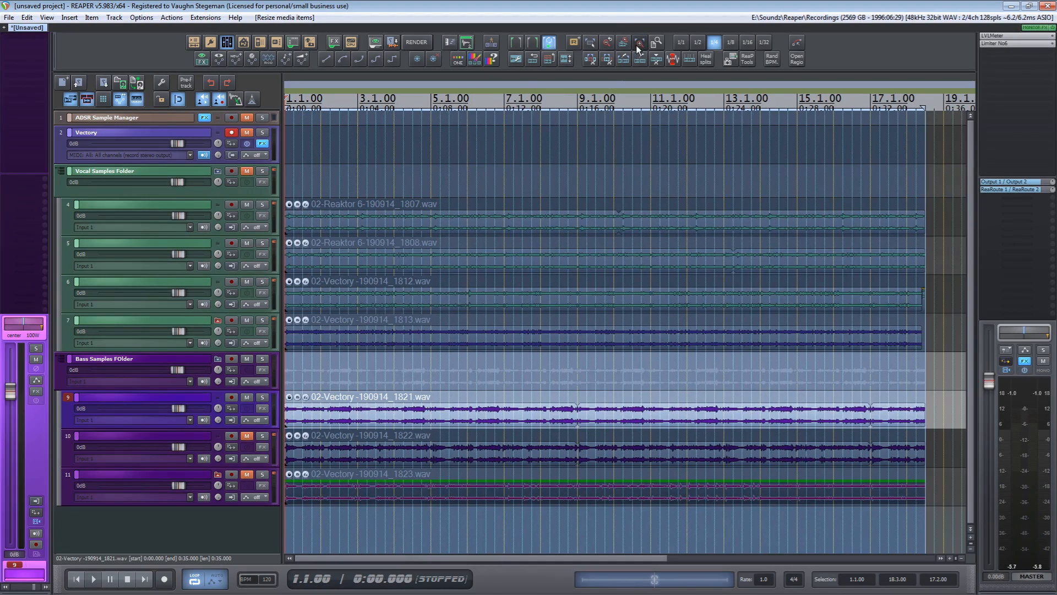
Play the project, unmute tracks 10 and 11, audition track 10 in solo and leave only track 11 soloed
key(space)
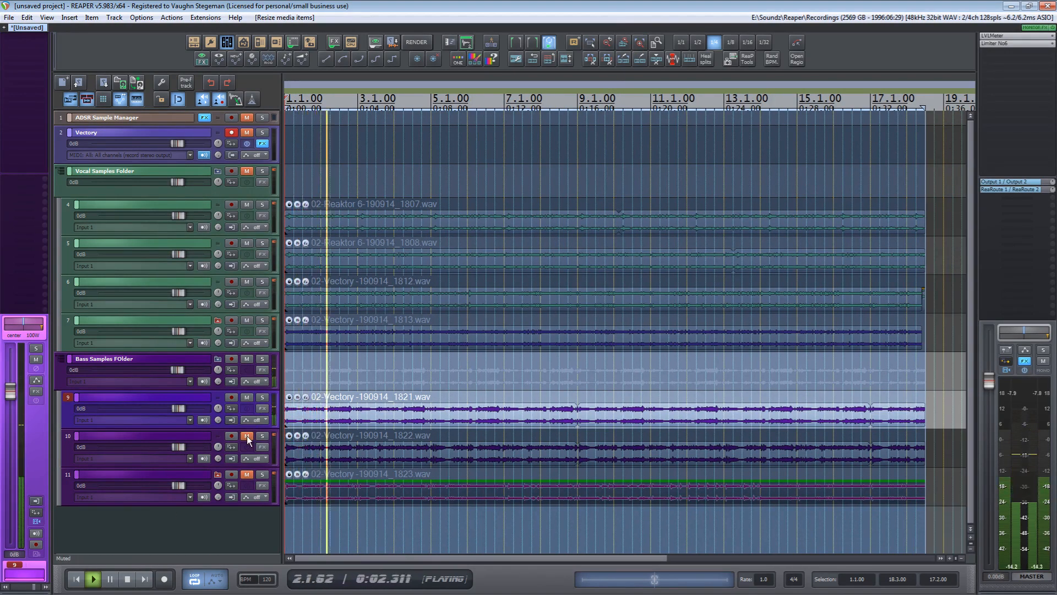
drag(247, 435, 248, 492)
click(263, 436)
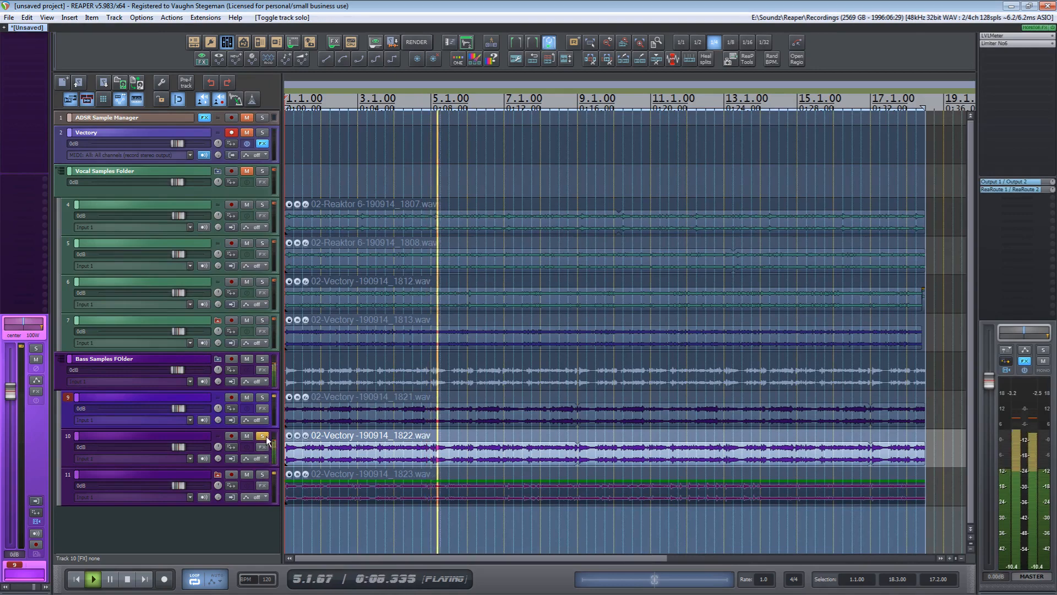
click(260, 474)
click(263, 436)
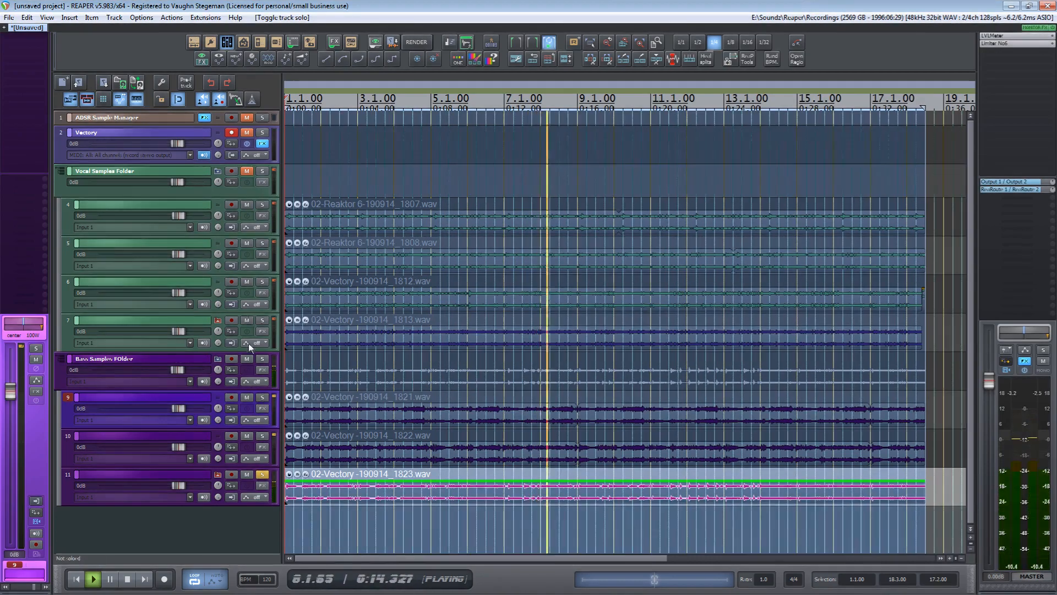
Unmute the Vocal Samples Folder, solo track 4 together with track 11, and stop playback after listening
click(246, 171)
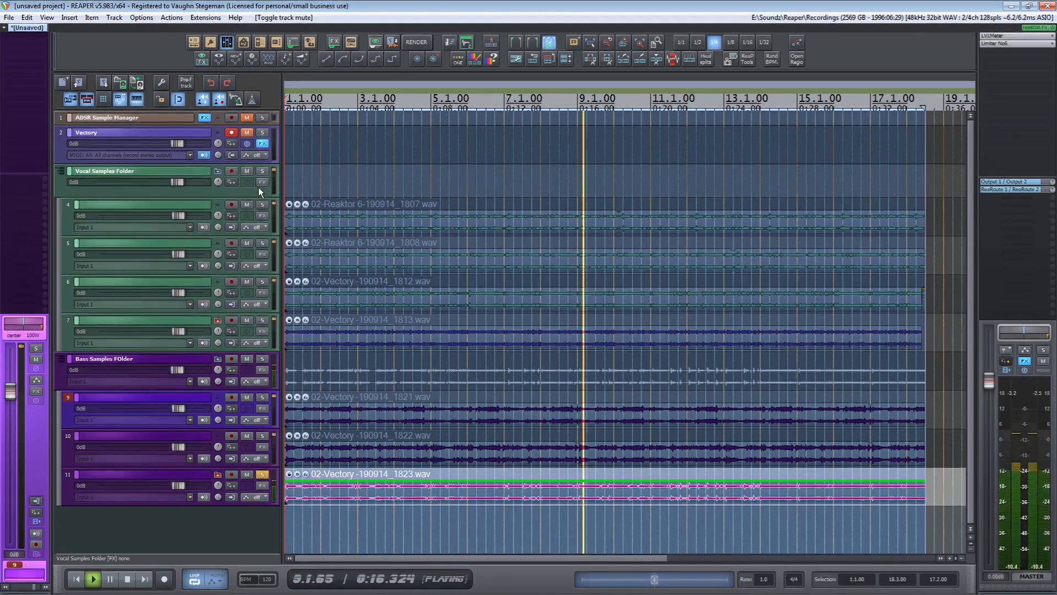
click(263, 204)
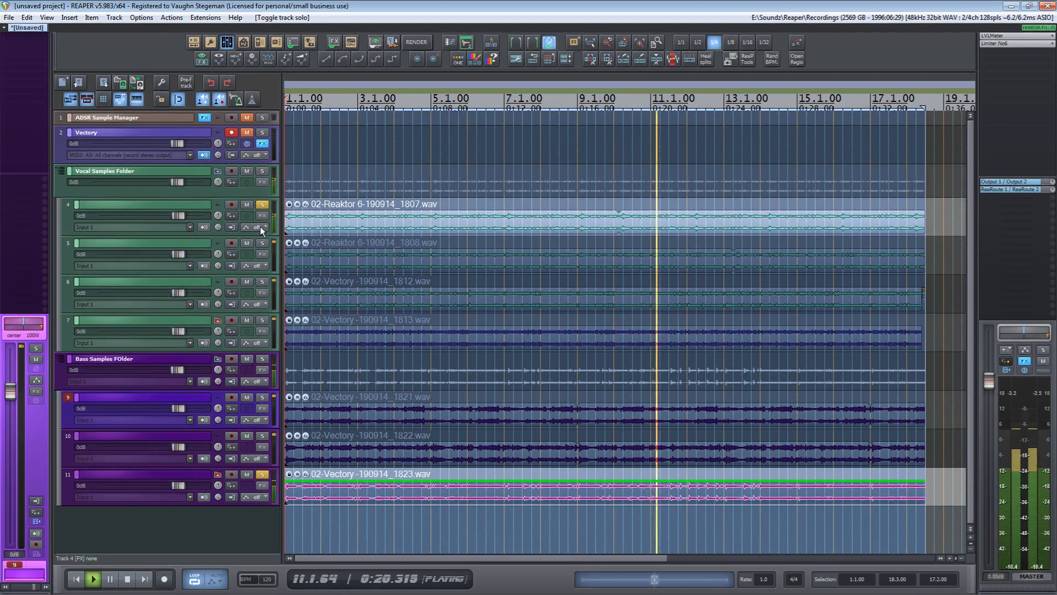
key(space)
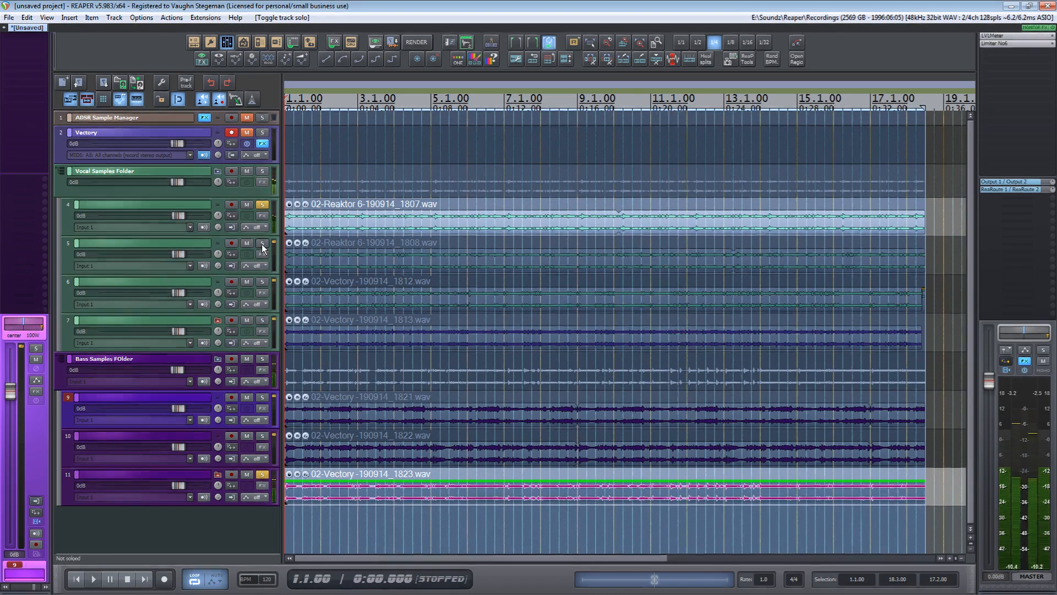
Open the properties of track 11's 02-Vectory -190914_1823.wav item and lower its volume to -2.05 dB
click(426, 499)
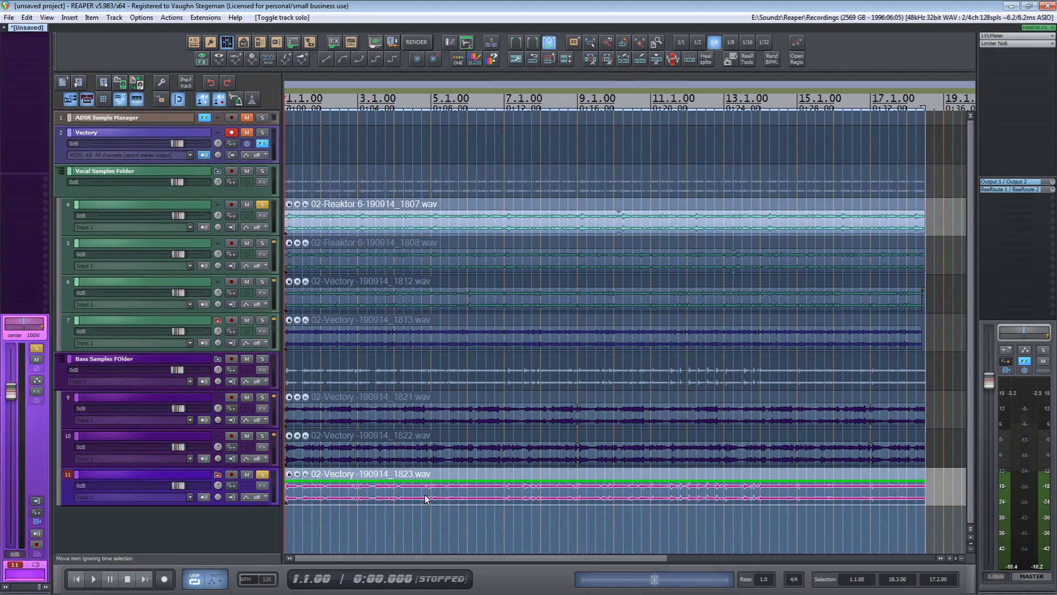
double_click(425, 498)
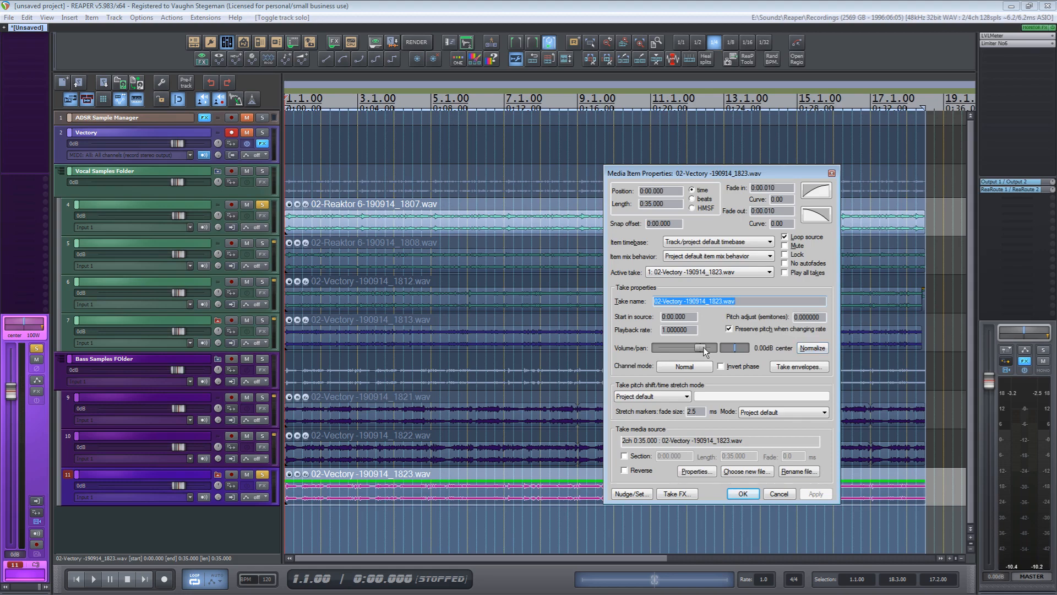
drag(701, 346, 699, 346)
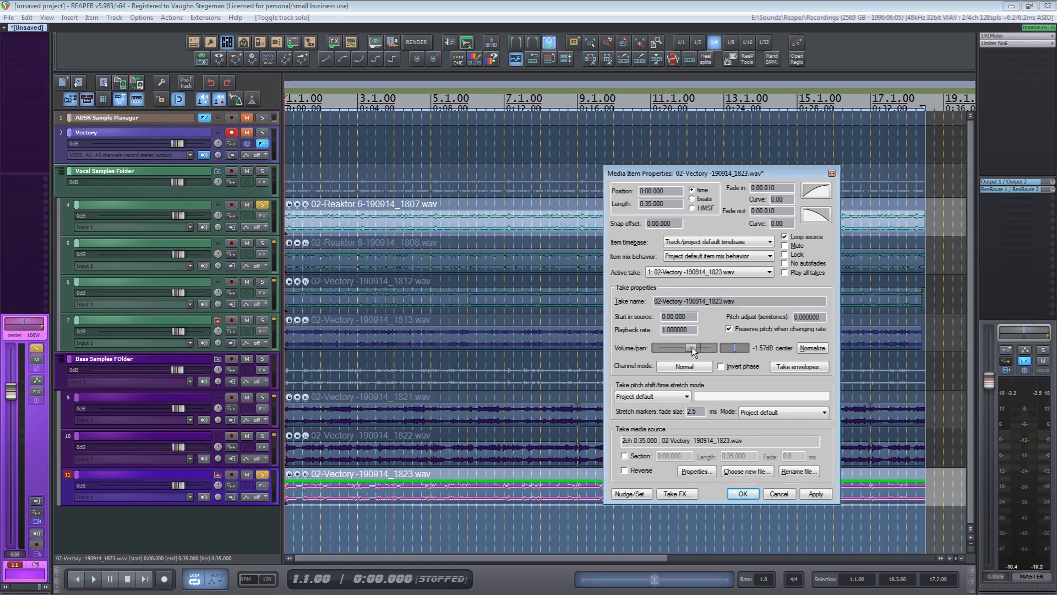
drag(692, 347, 689, 346)
drag(691, 347, 690, 347)
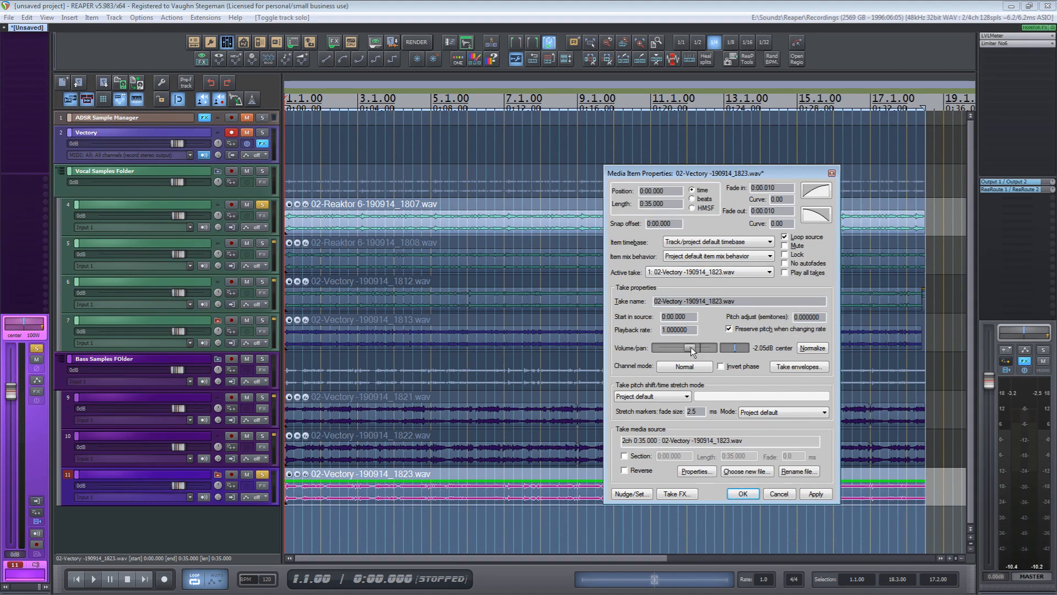
Normalize the volume of the 02-Vectory -190914_1823.wav item, apply the change and close its properties
click(824, 348)
click(815, 493)
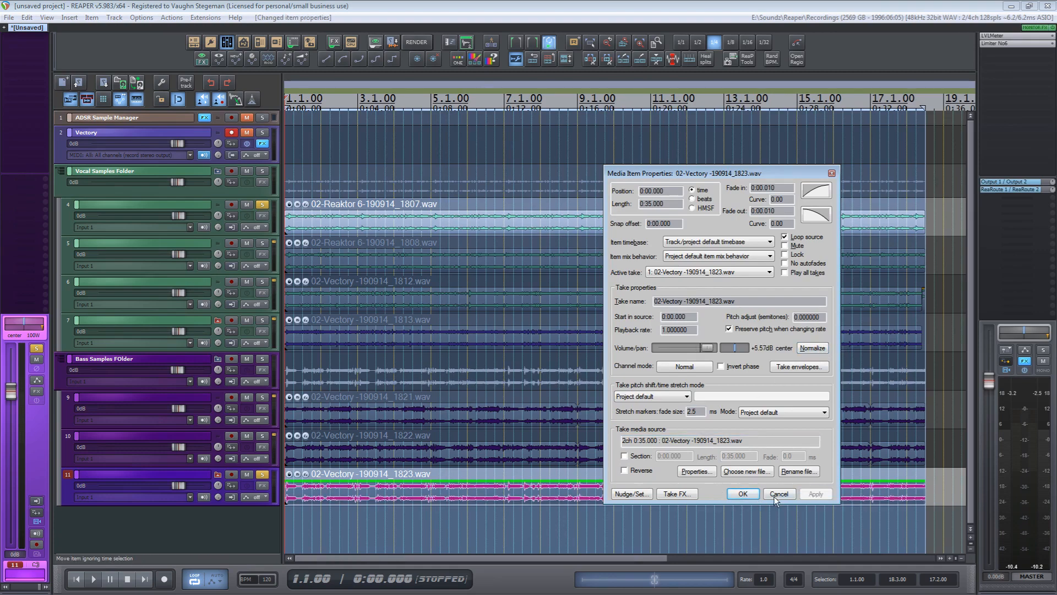
click(779, 493)
Play tracks 4 and 11 together briefly, stop, and unsolo both tracks
key(space)
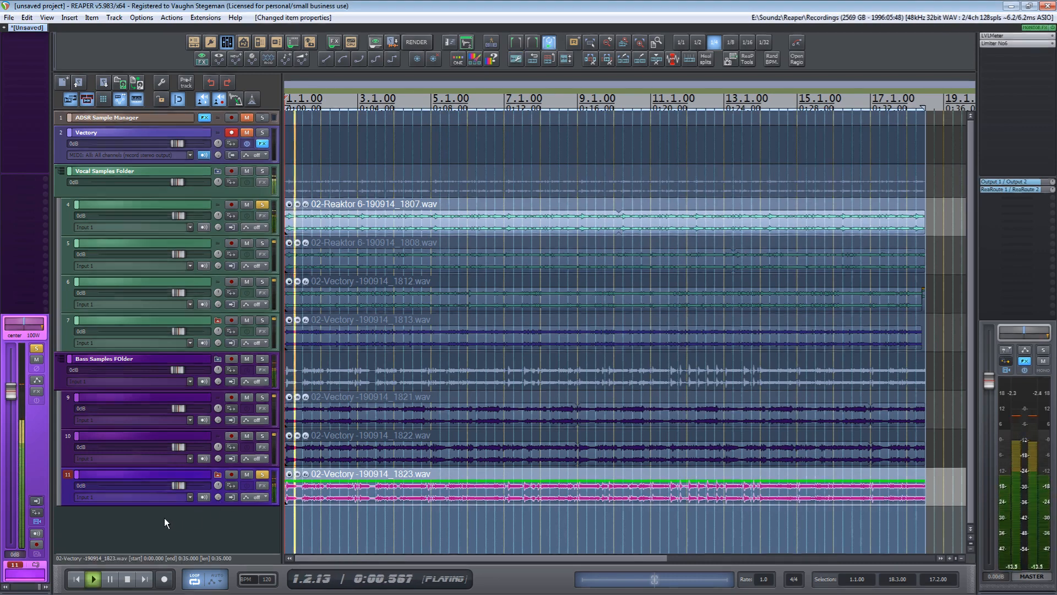
key(space)
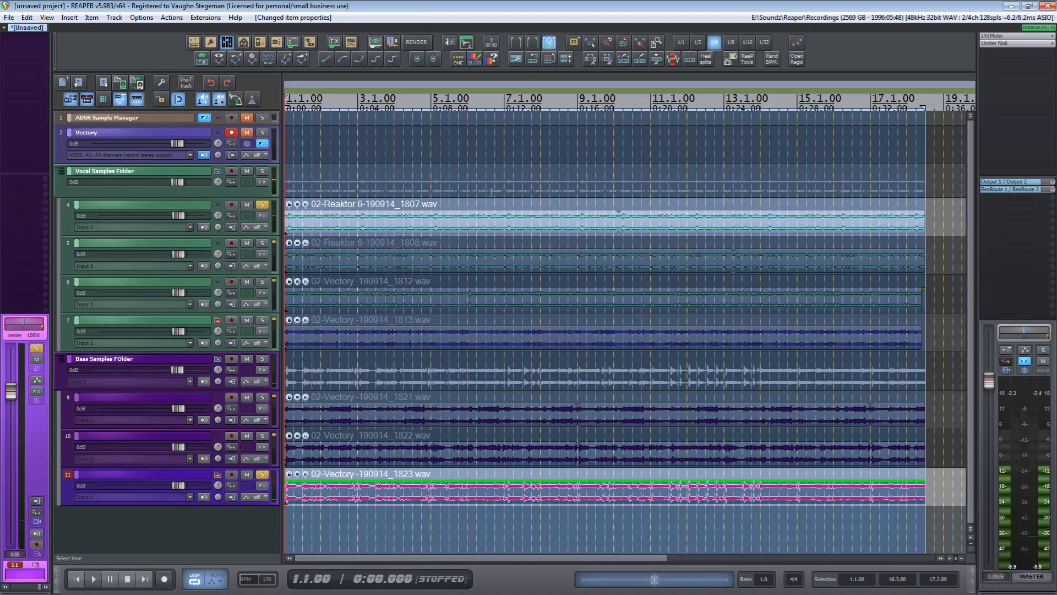
click(261, 206)
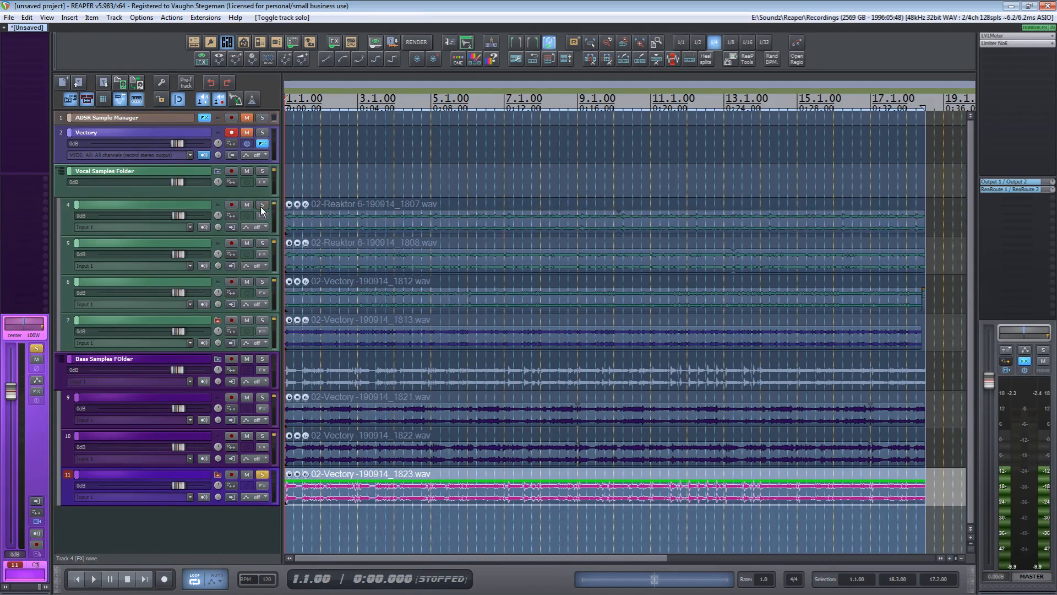
click(263, 474)
drag(514, 165, 557, 472)
double_click(652, 448)
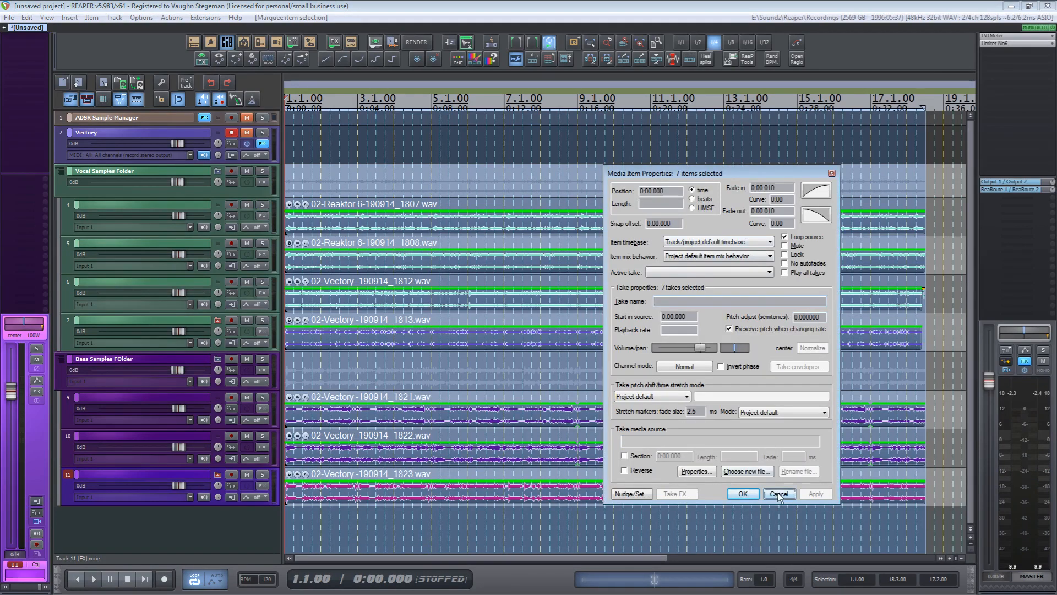
click(778, 494)
Normalize the volume of the 02-Reaktor 6-190914_1807.wav item on track 4
click(534, 222)
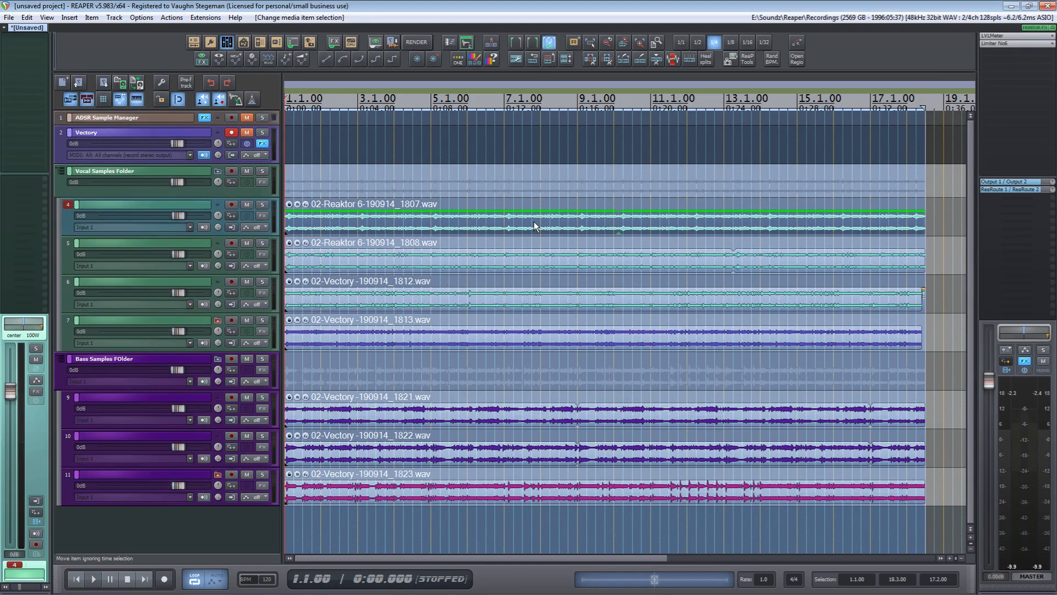
double_click(533, 221)
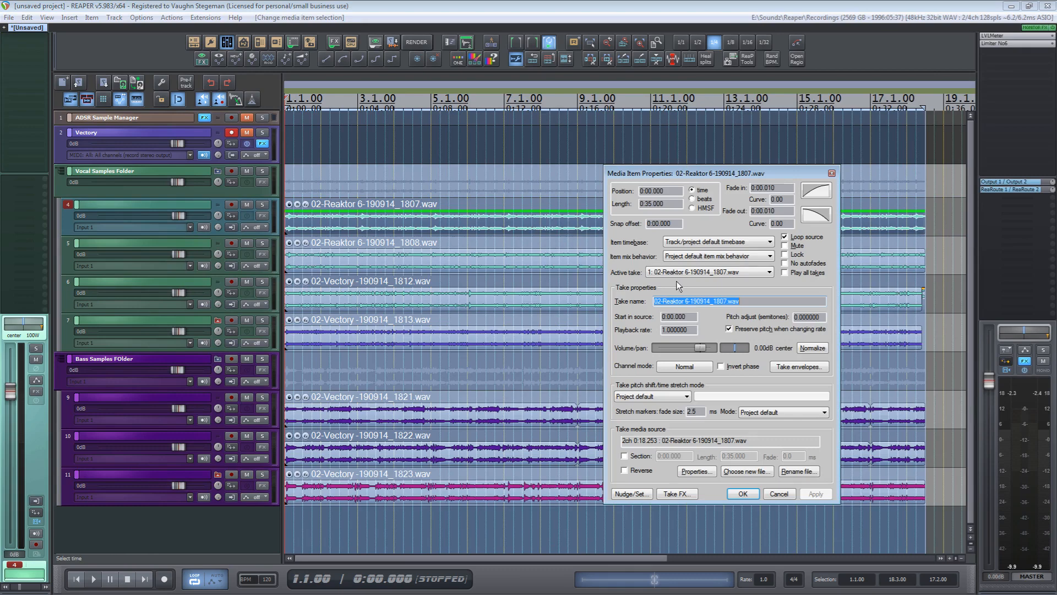
click(820, 350)
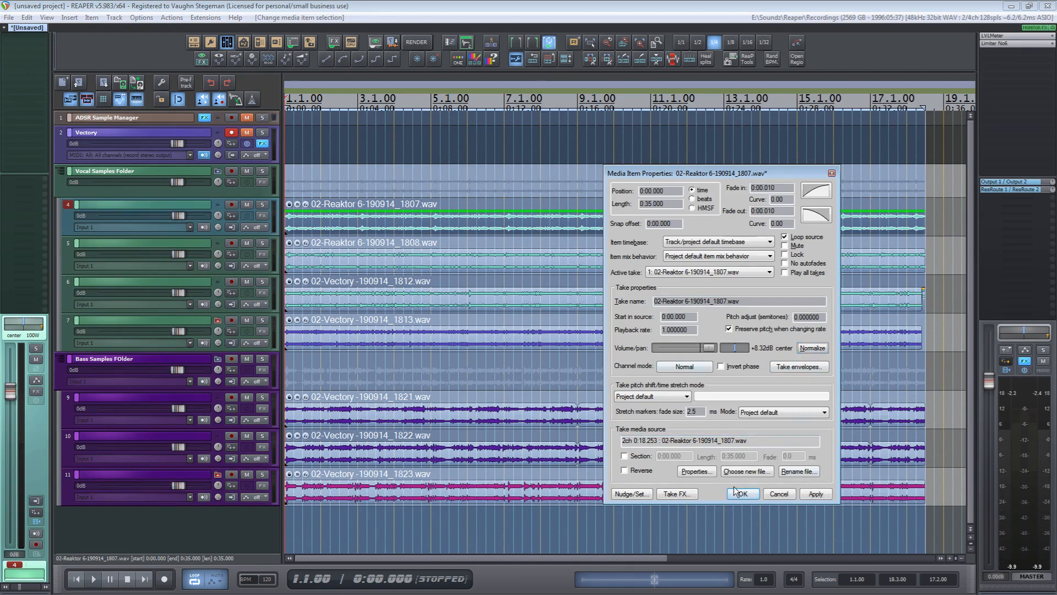
click(742, 494)
Normalize the volume of the 02-Reaktor 6-190914_1808.wav item on track 5
click(576, 255)
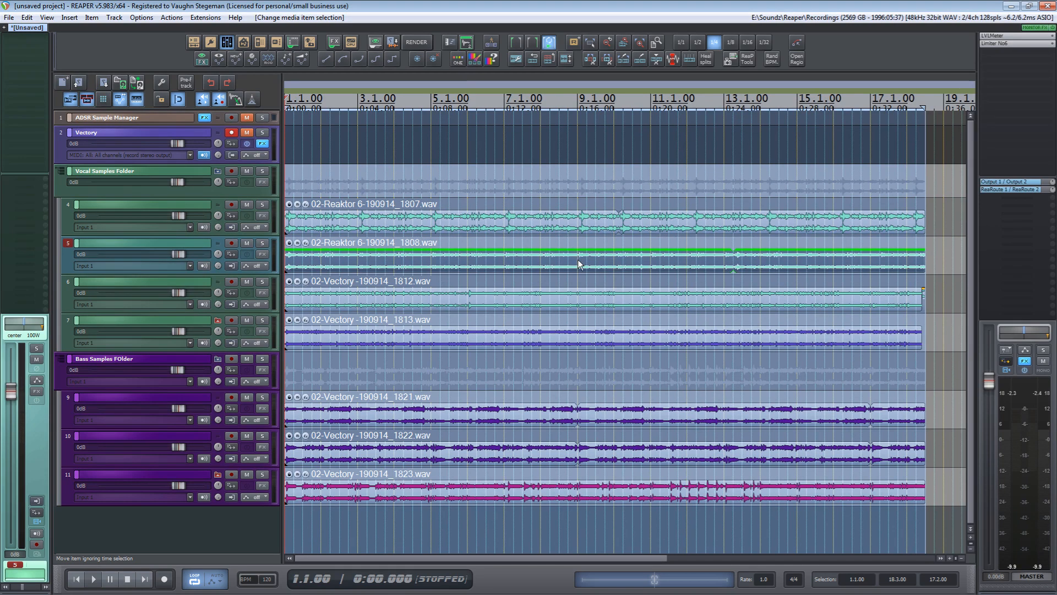
double_click(577, 259)
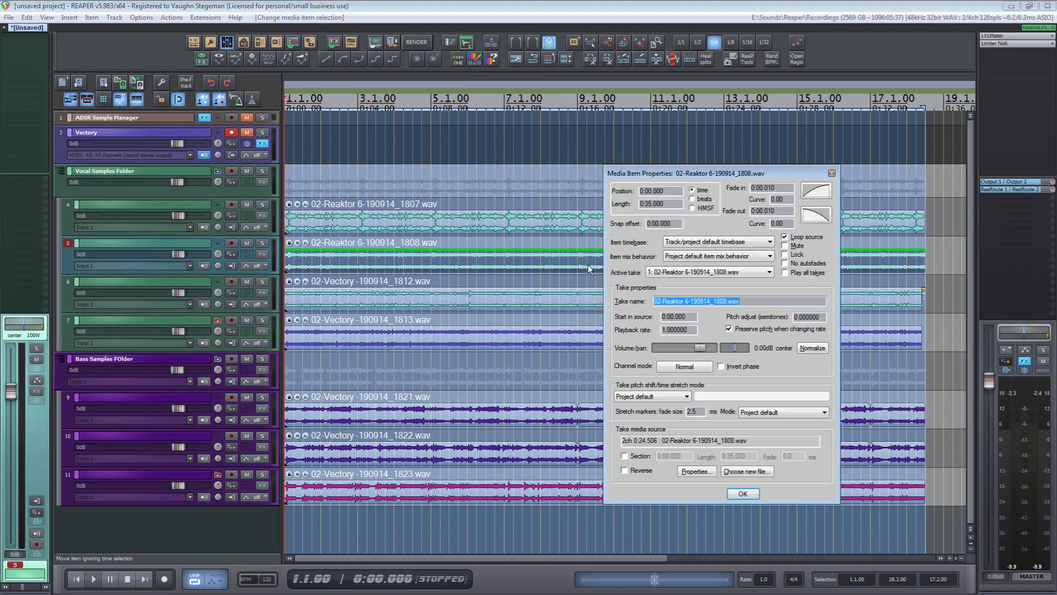
click(819, 350)
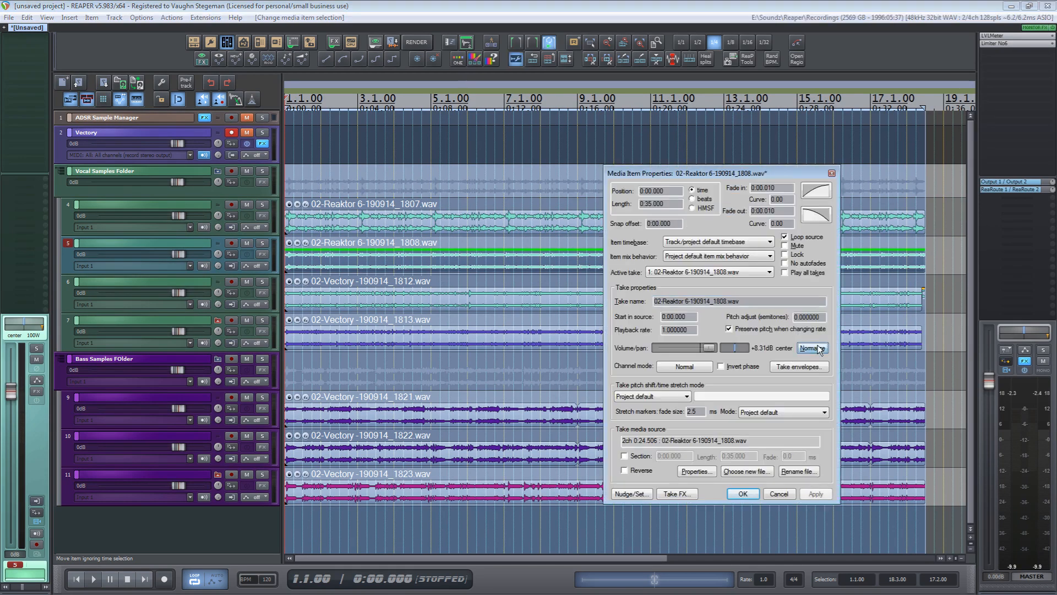
click(743, 494)
Normalize the volume of the 02-Vectory -190914_1812.wav item on track 6 and confirm its properties
click(527, 299)
double_click(528, 299)
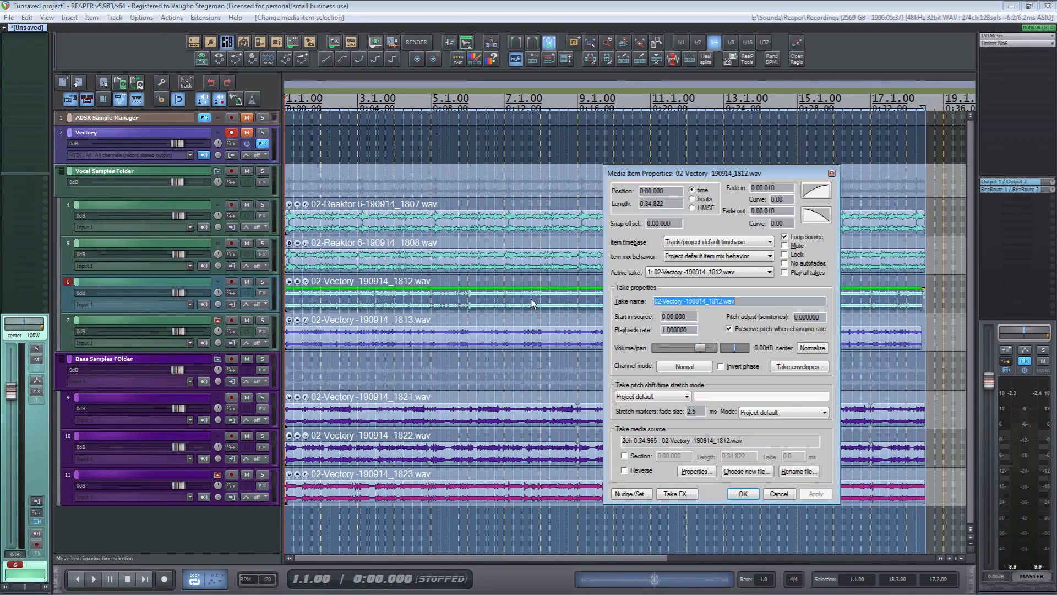
click(813, 348)
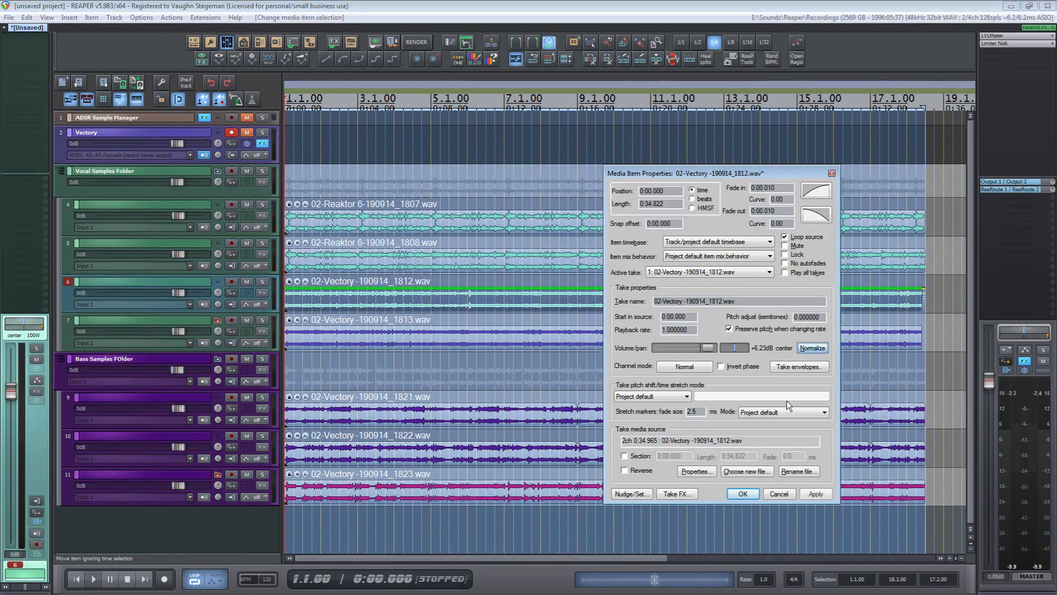
click(742, 494)
Normalize the volume of the 02-Vectory -190914_1813.wav item on track 7 and confirm its properties
click(563, 332)
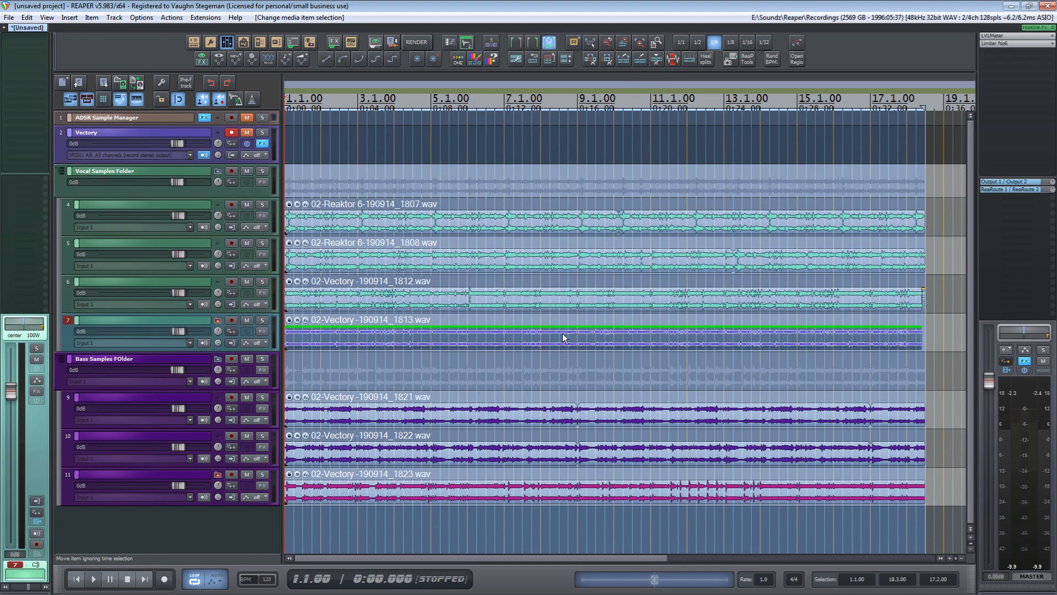
double_click(610, 342)
click(813, 348)
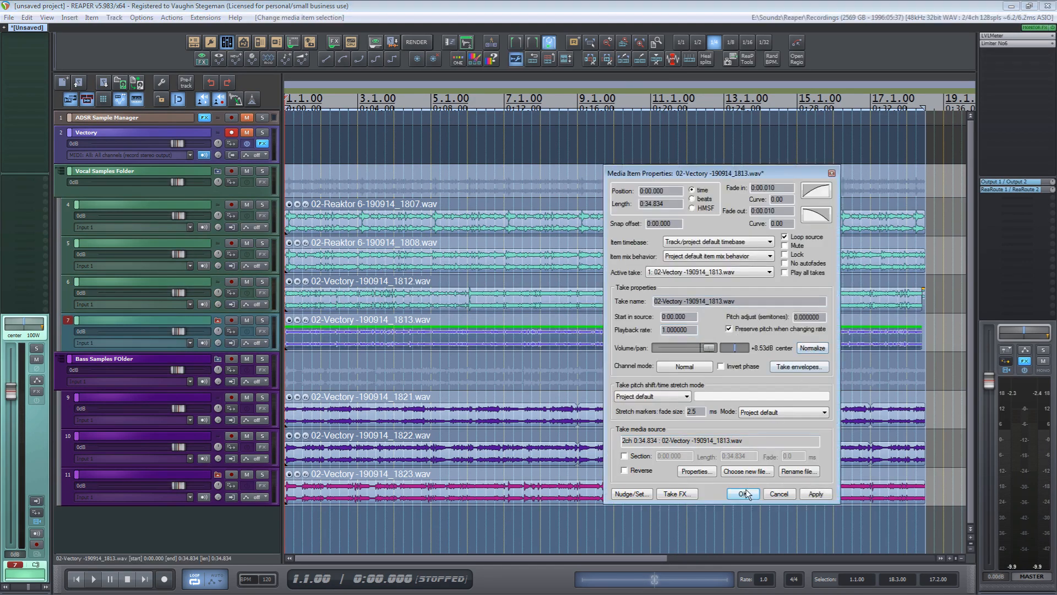
click(742, 494)
Normalize the volume of the 02-Vectory -190914_1821.wav item on track 9 and confirm its properties
click(600, 415)
double_click(601, 413)
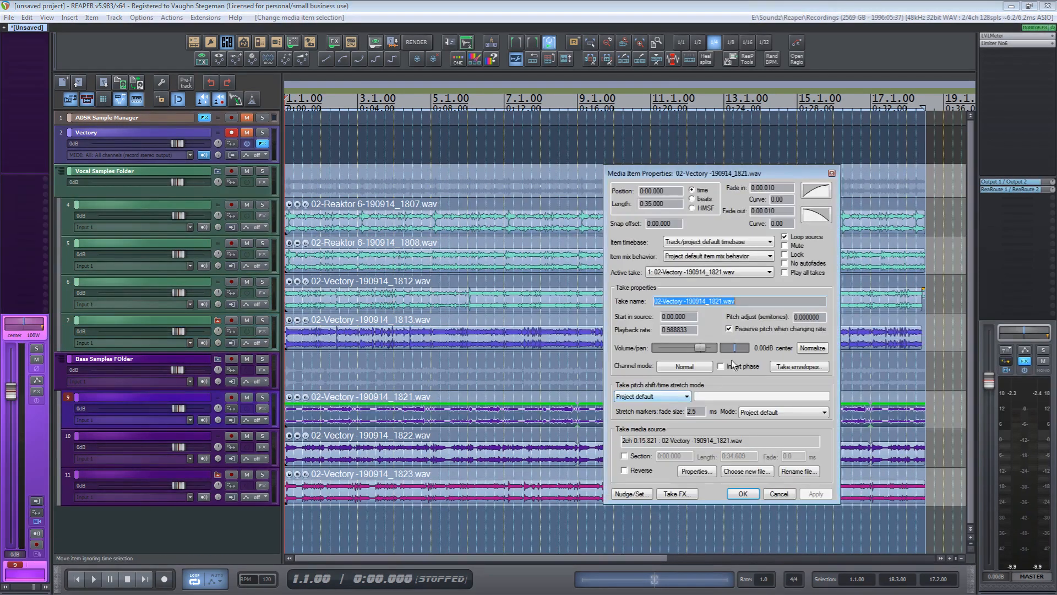
click(799, 349)
click(743, 494)
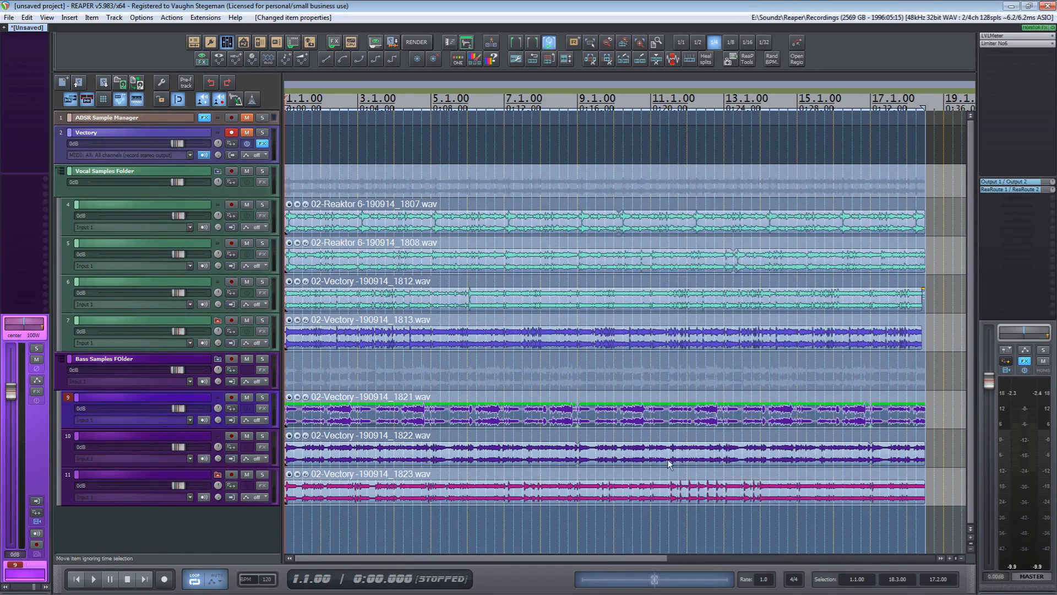
Normalize the volume of the 02-Vectory -190914_1822.wav item on track 10, confirm its properties and deselect the item
click(635, 452)
double_click(635, 453)
click(811, 349)
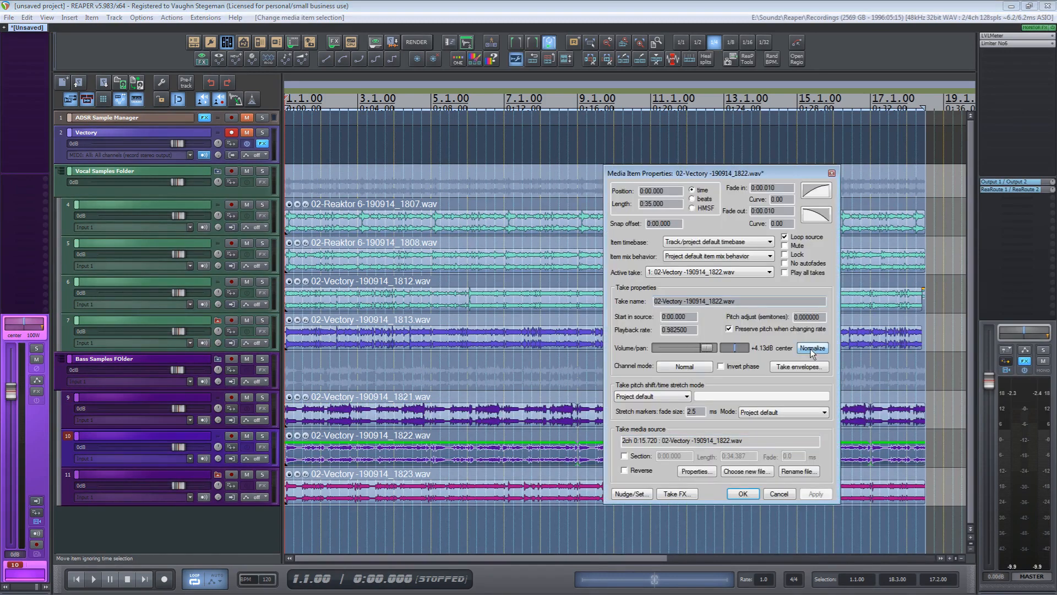
click(743, 494)
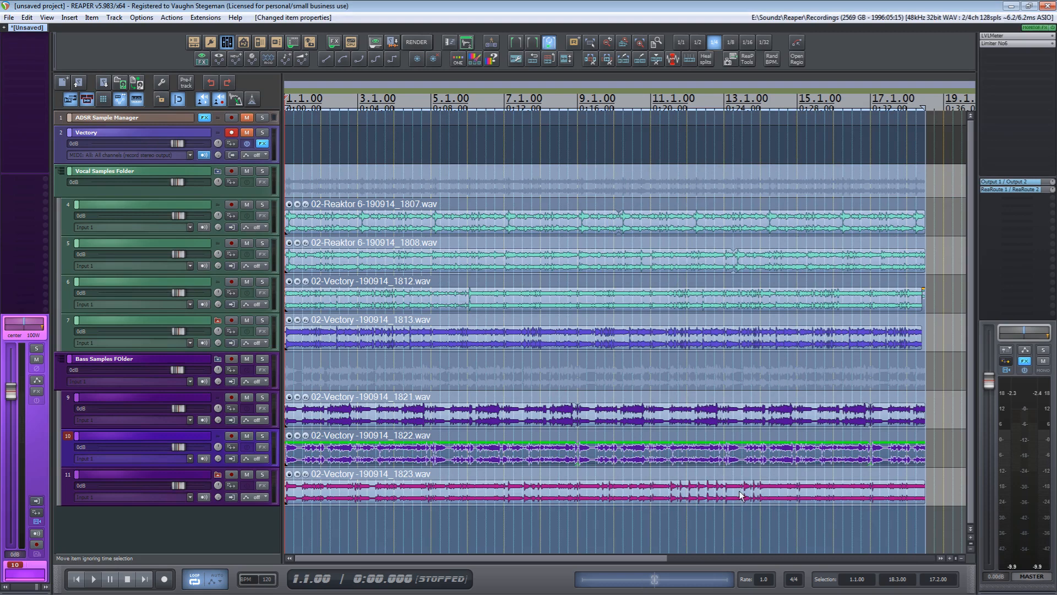
drag(576, 547, 577, 548)
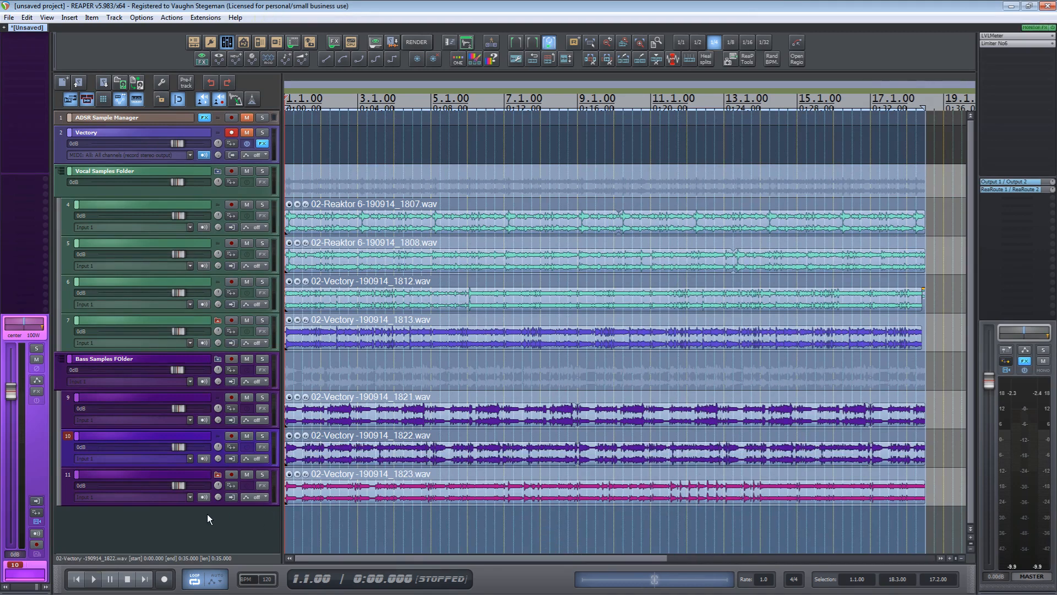
Play all tracks together, lower the bass samples folder's volume to about -5 dB, and stop playback
key(space)
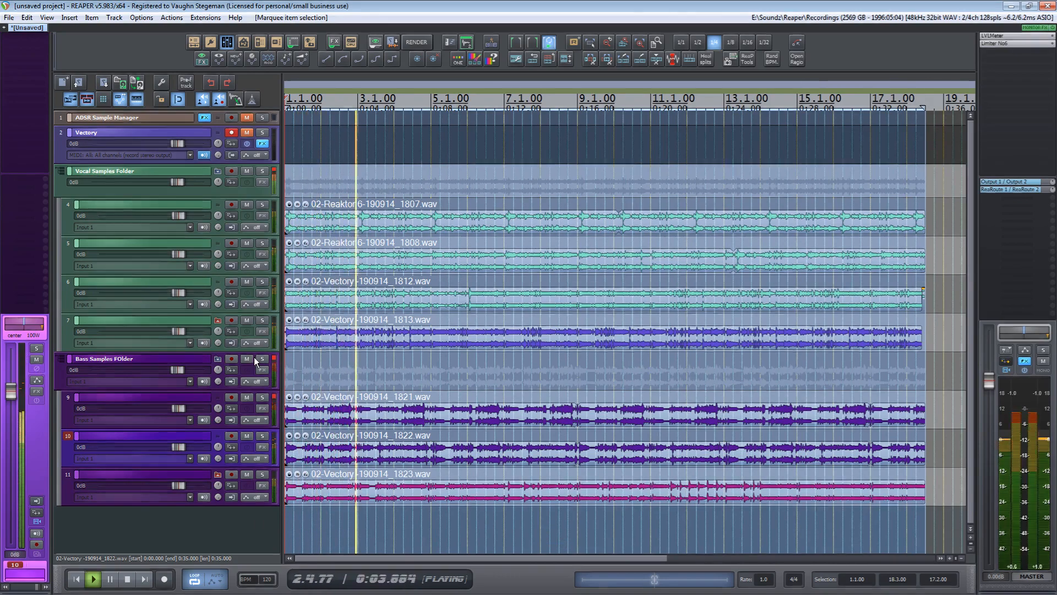
drag(180, 368, 139, 365)
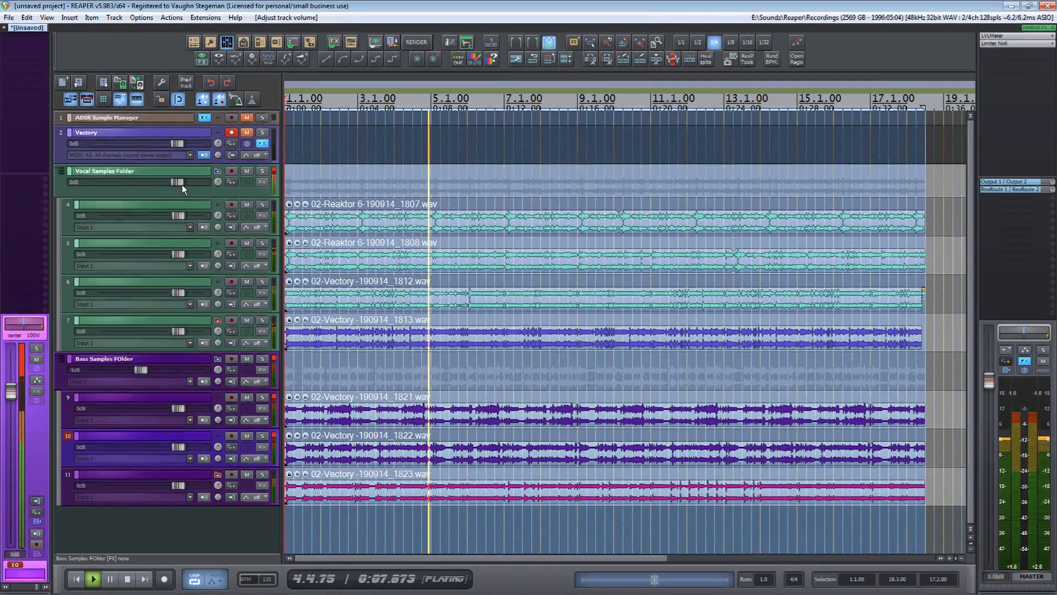
key(space)
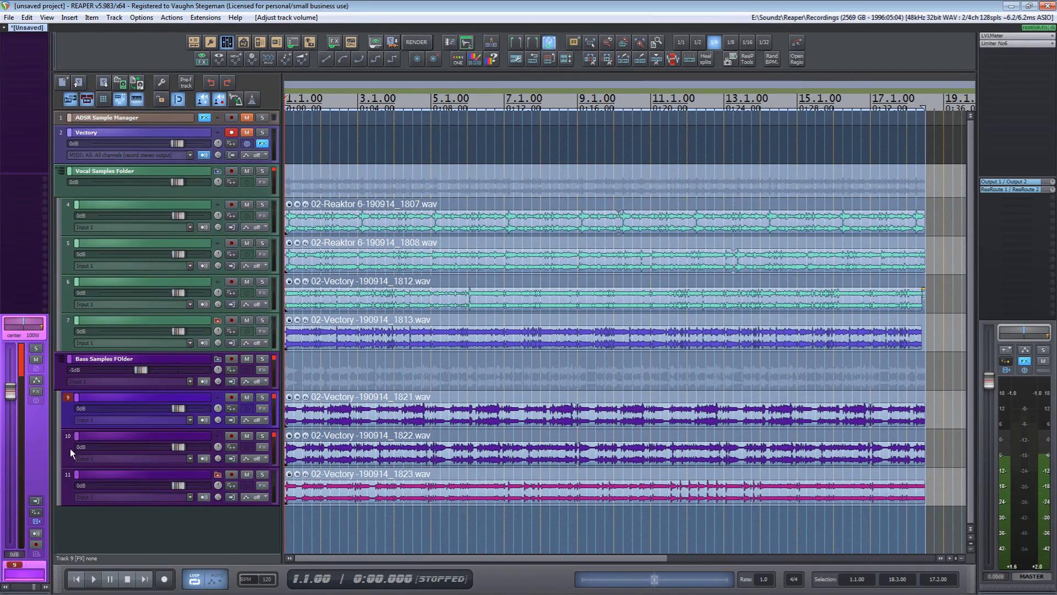
Lower the volume of bass tracks 9 to 11 to about -2 dB and vocal tracks 4 to 7 to about -3 dB
drag(71, 448, 68, 478)
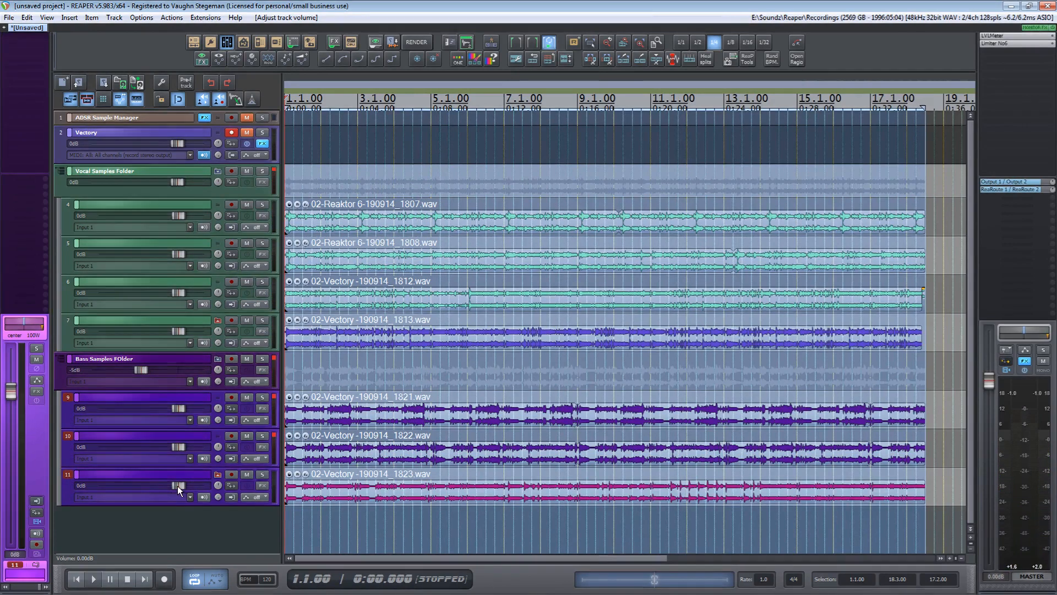
drag(178, 486, 153, 481)
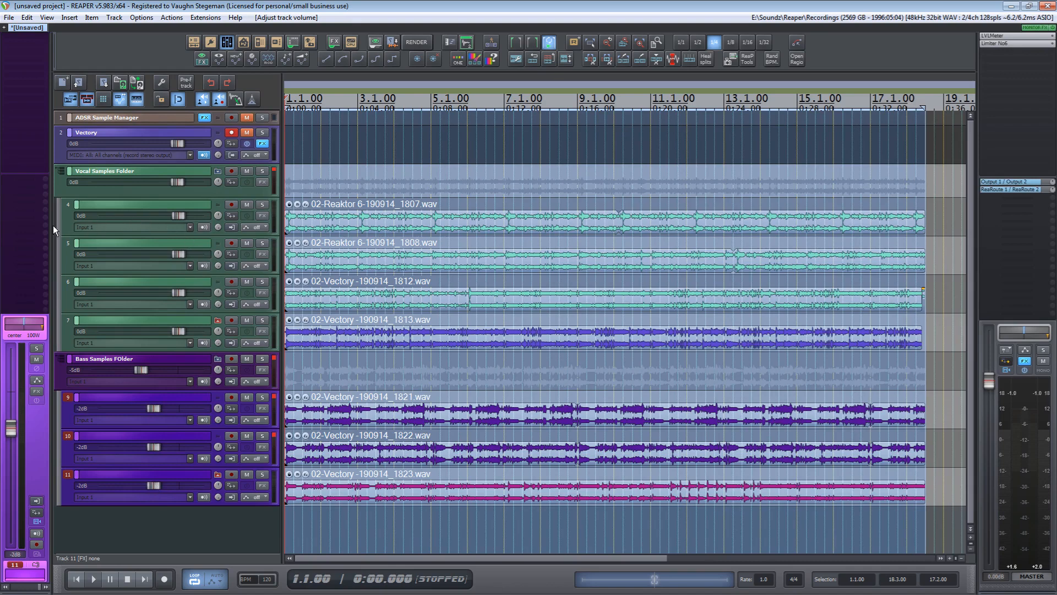
click(71, 225)
shift+click(67, 337)
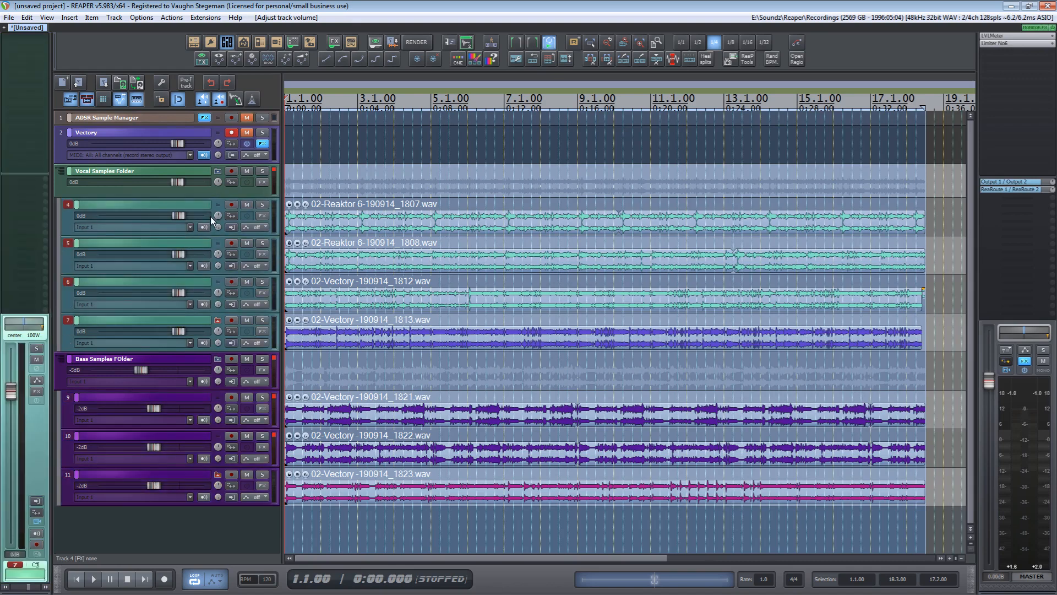
drag(177, 216, 150, 208)
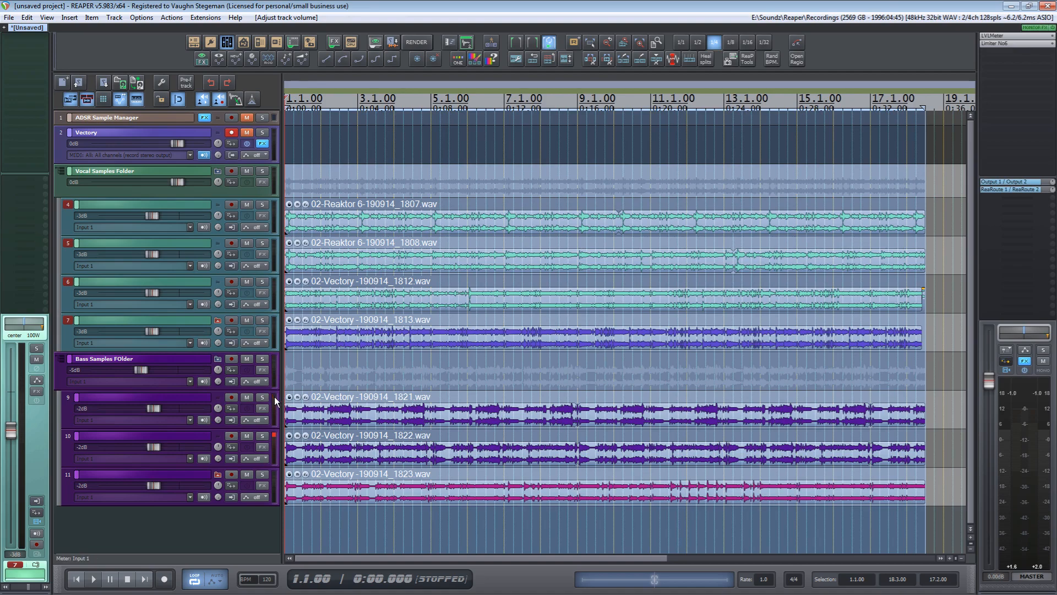
During playback, lower bass tracks 9 to 11 together to about -6 dB and reset the clip indicators on tracks 9 and 10
key(space)
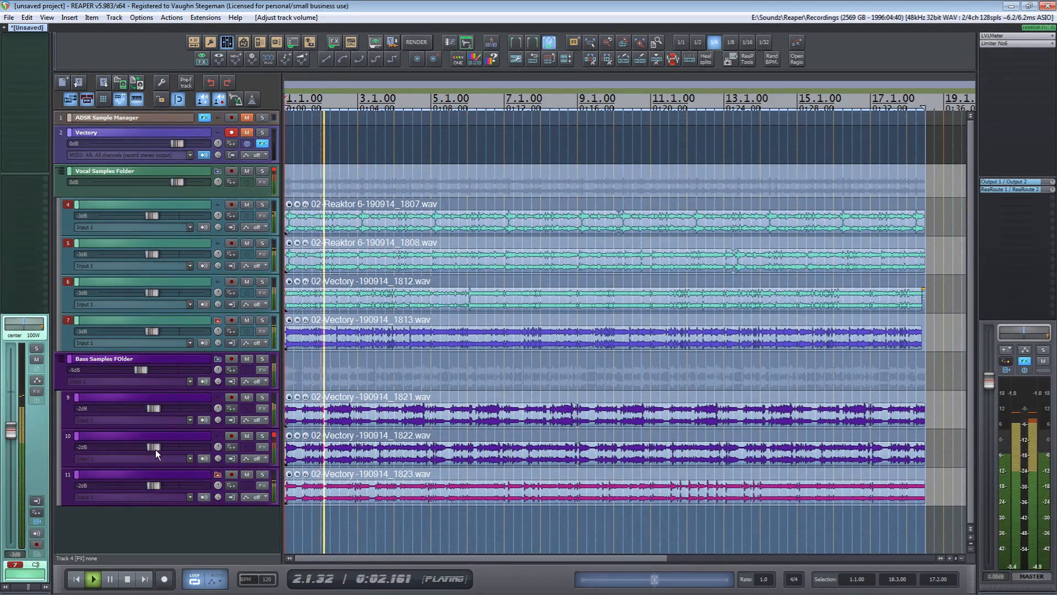
click(68, 412)
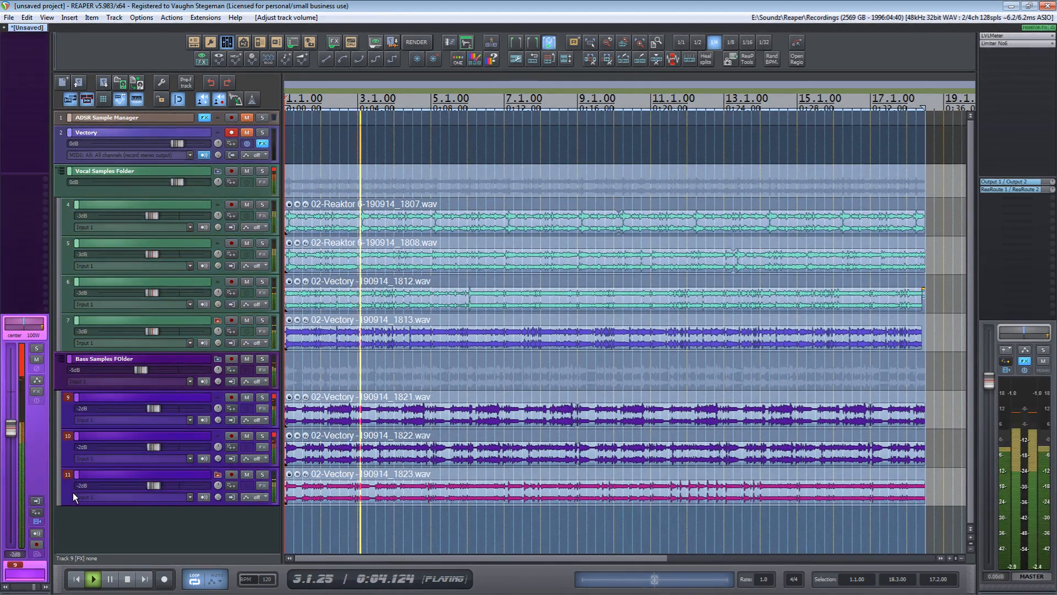
shift+click(73, 492)
drag(154, 485, 141, 480)
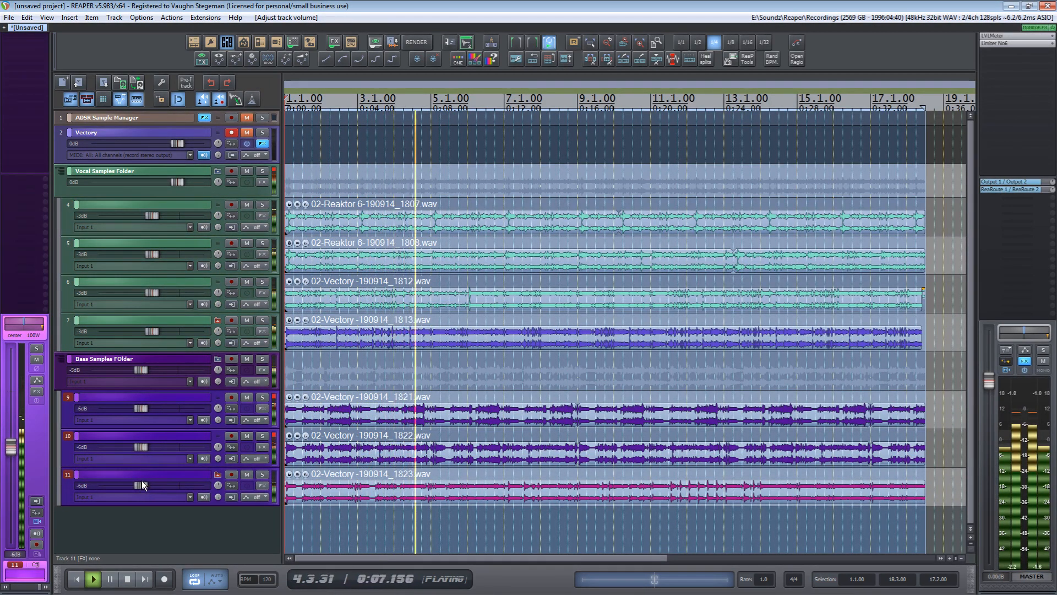
click(275, 396)
click(275, 437)
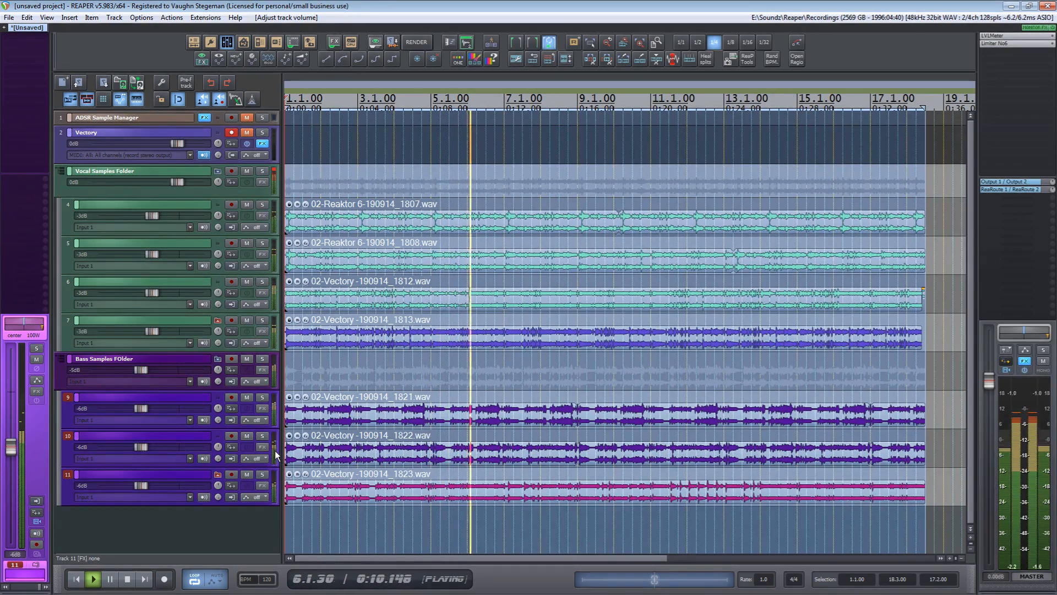
Lower vocal tracks 4 to 7 to about -7 dB, reset the vocal folder's clip indicator, and stop playback
click(69, 213)
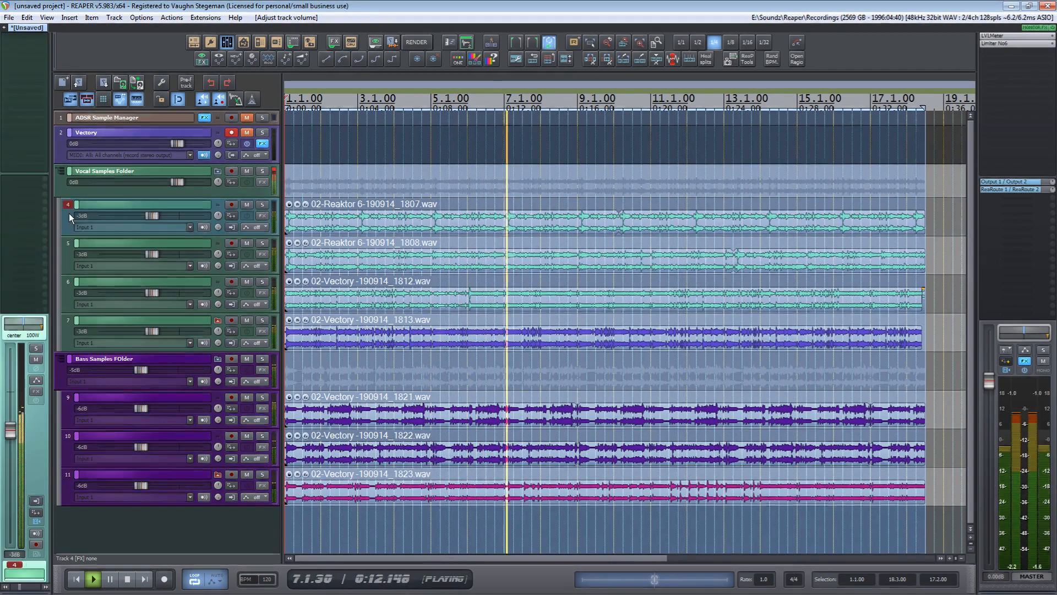
click(67, 258)
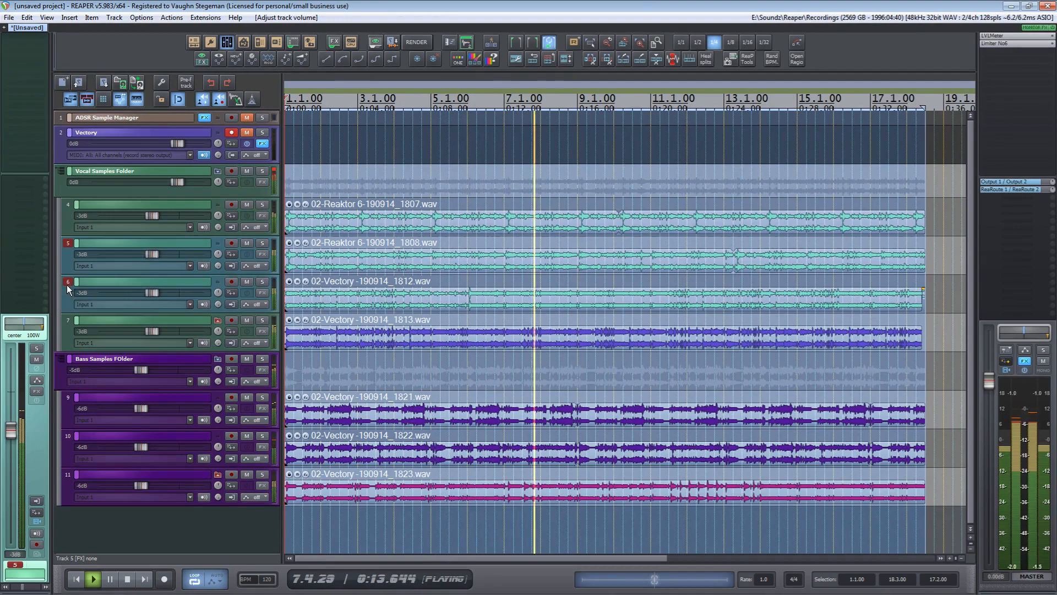
shift+click(67, 330)
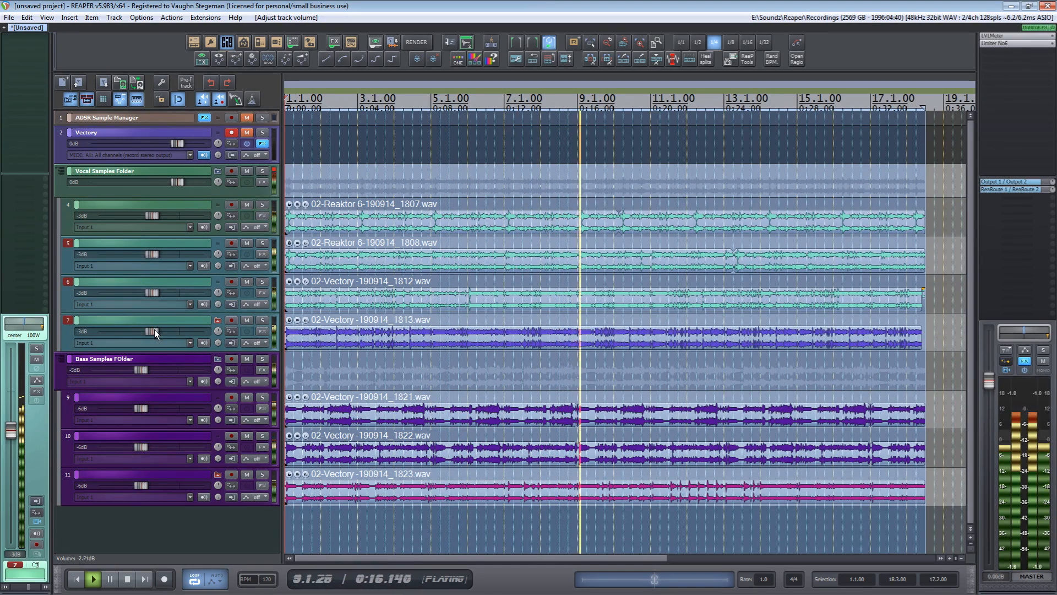
drag(154, 331, 141, 329)
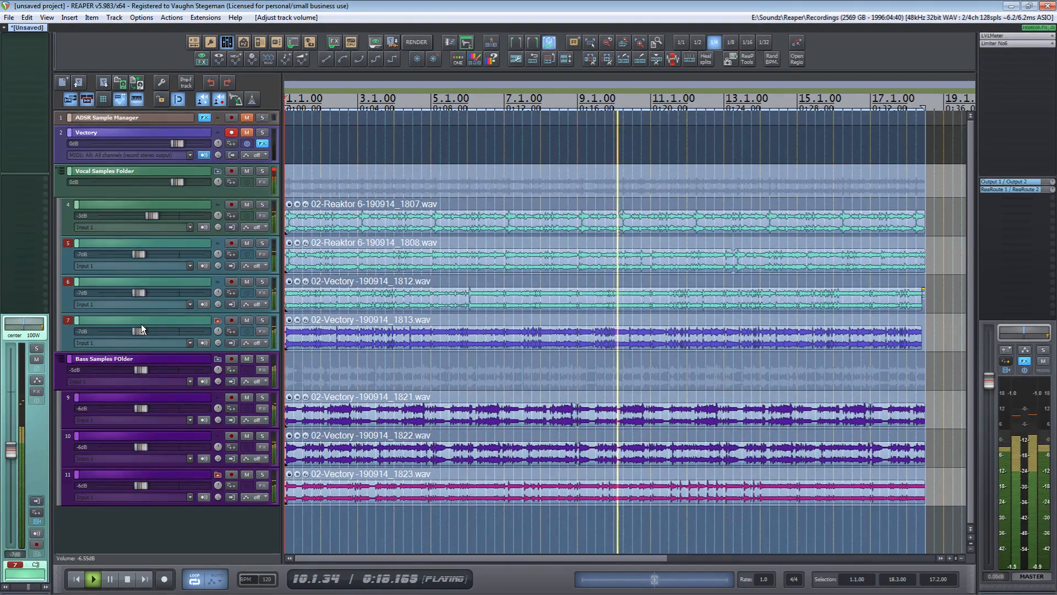
drag(154, 217, 144, 214)
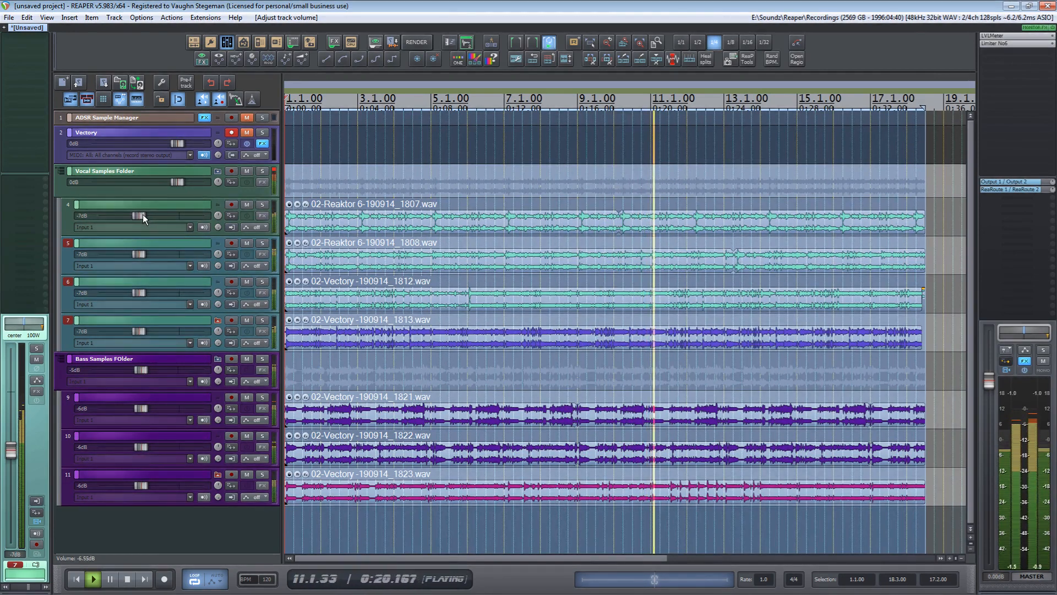
click(275, 166)
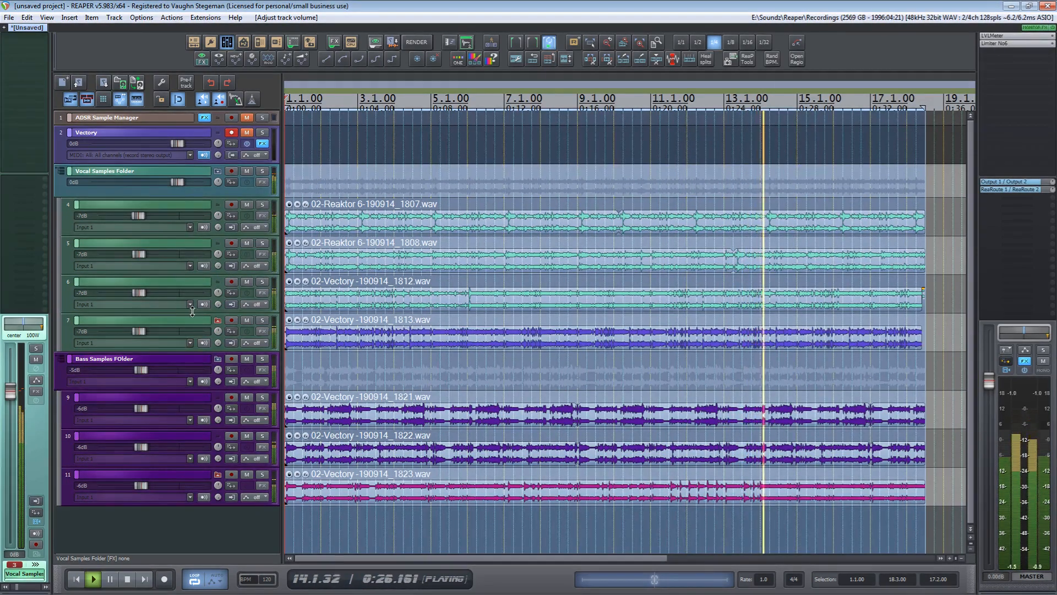
key(space)
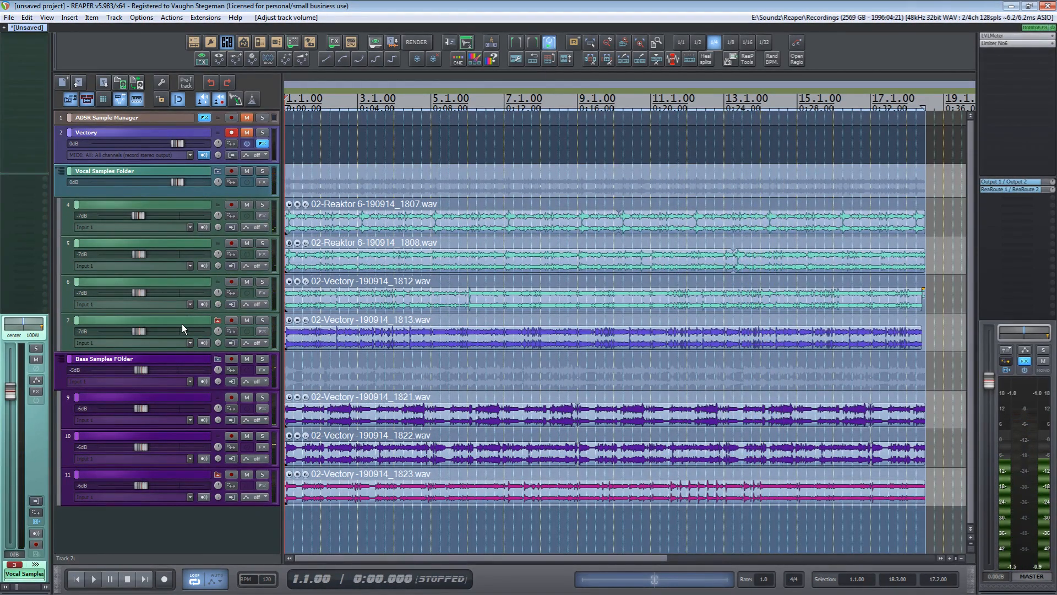
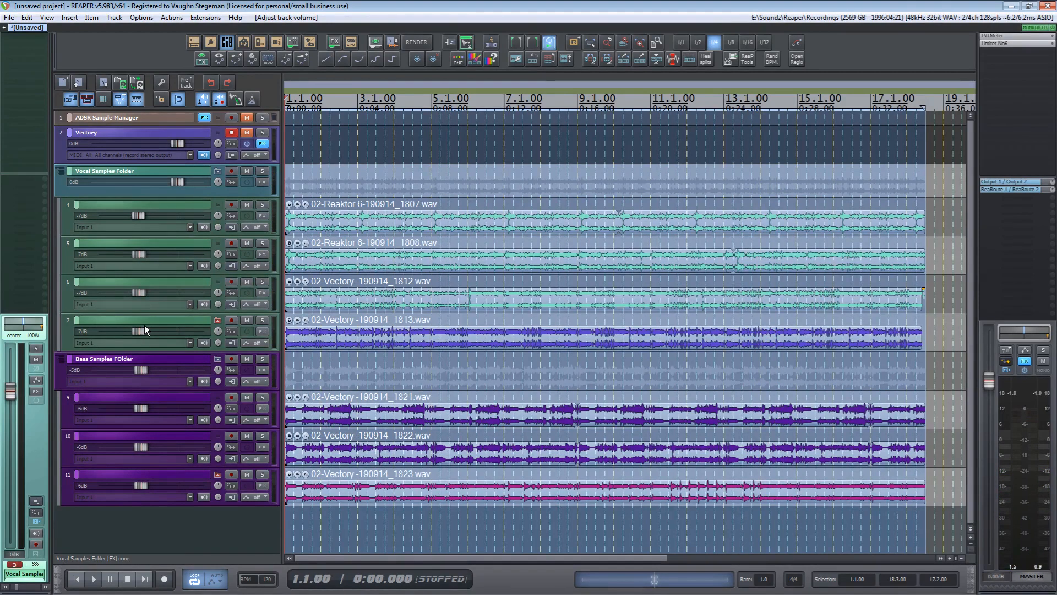
Open the ADSR Sample Manager plug-in on track 1, unmute that track, and move the plug-in window clear of the track controls
click(61, 117)
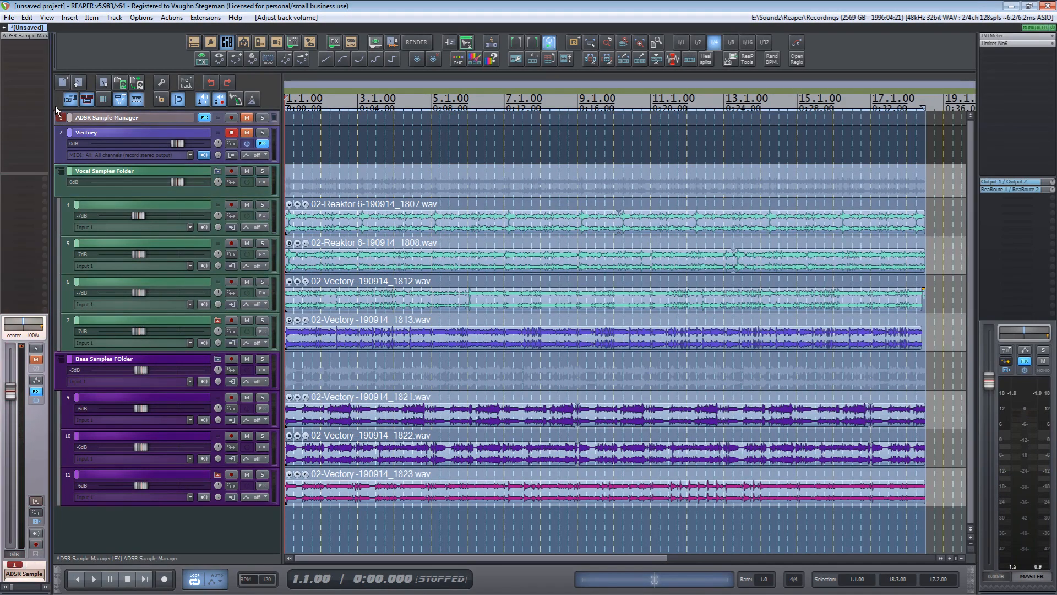
click(21, 35)
click(247, 117)
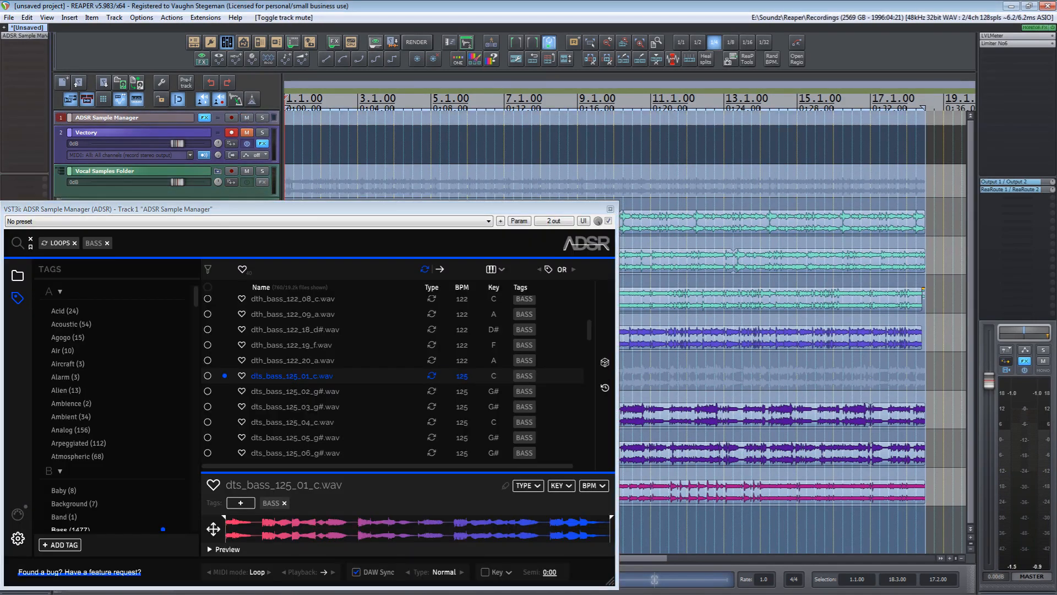
drag(316, 209, 643, 55)
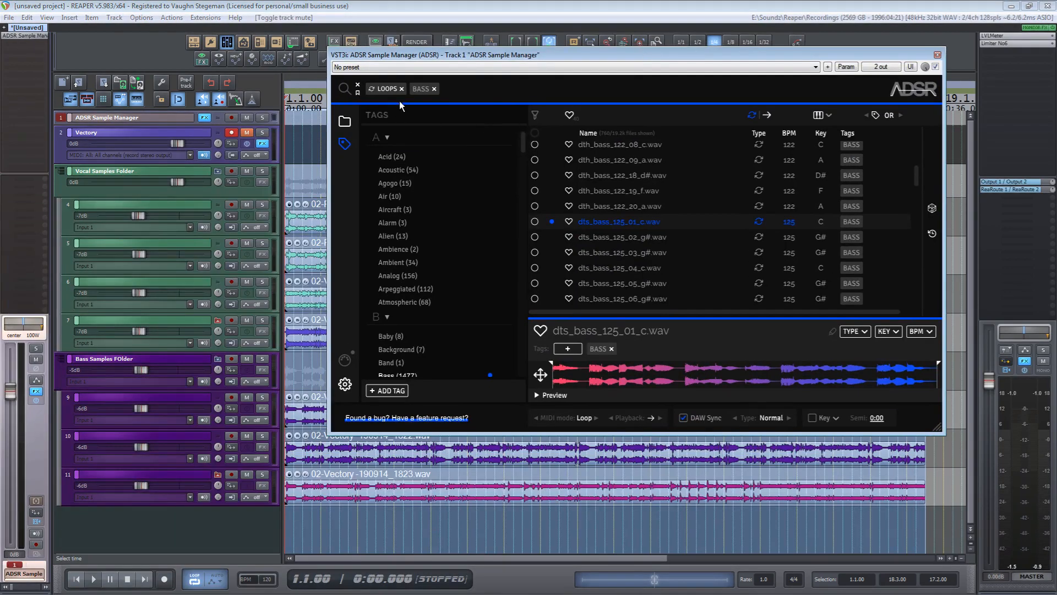
Replace the Bass tag filter with the Drums tag, keeping the Loops filter
click(435, 89)
scroll(460, 210, down, 10)
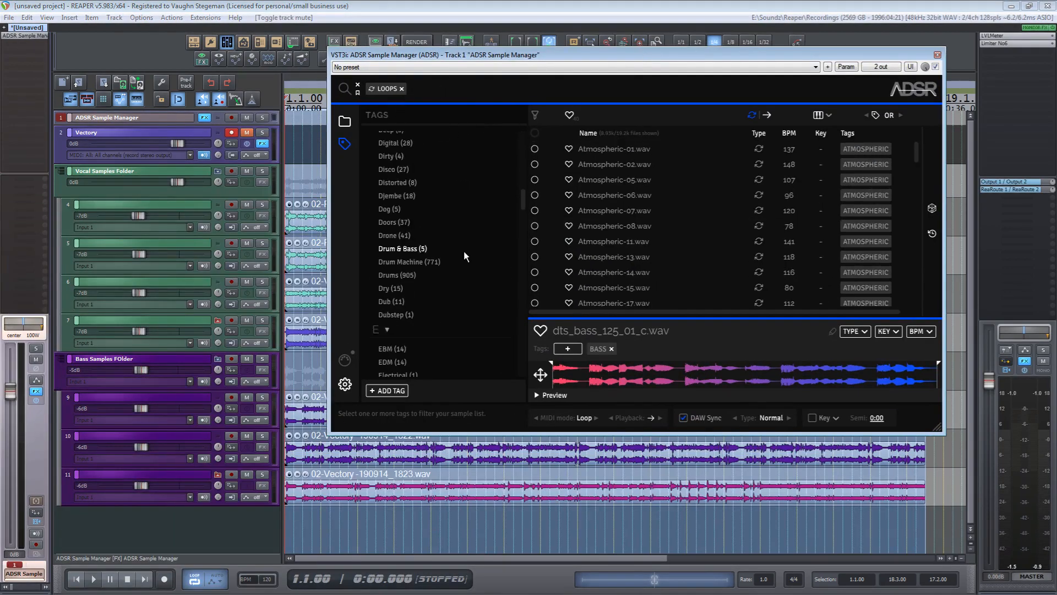
scroll(464, 251, down, 1)
scroll(463, 251, up, 1)
click(385, 279)
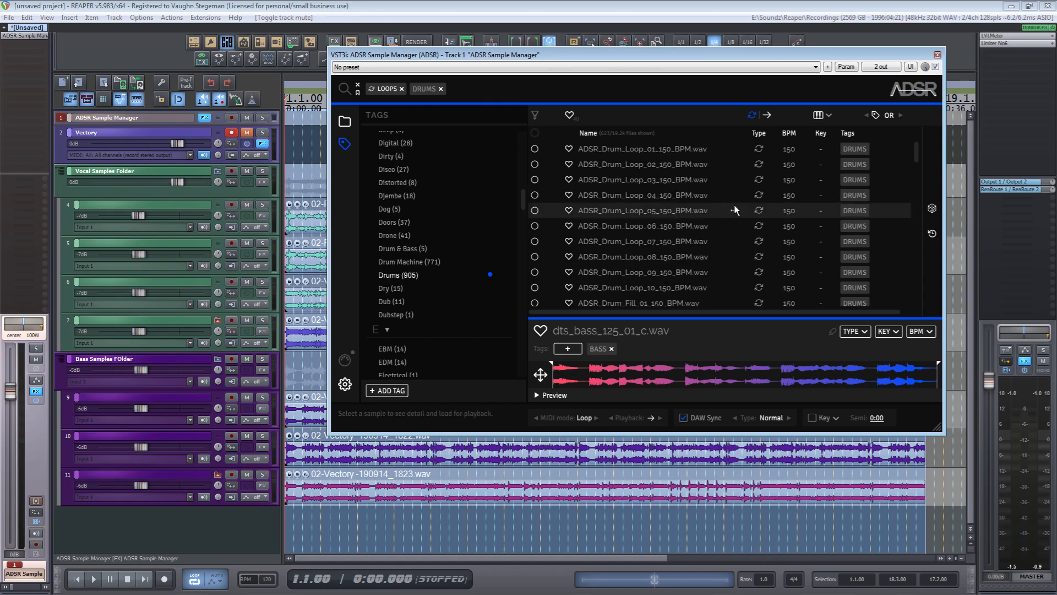
Audition random drum loops from the filtered list and check TN_002_Mainroom2_DrumLoop_122.wav against project playback
click(932, 209)
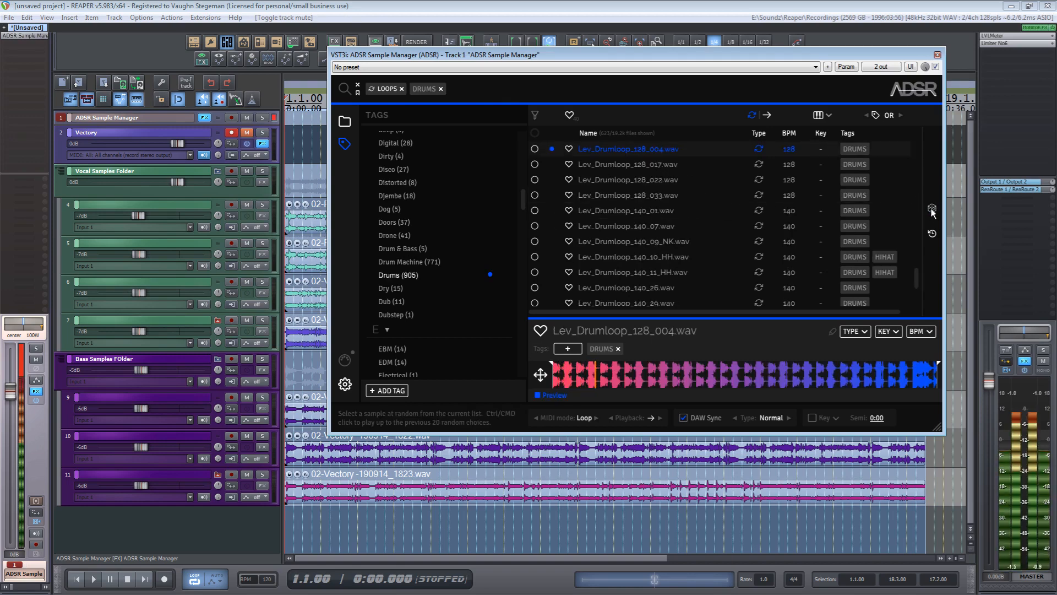
click(932, 210)
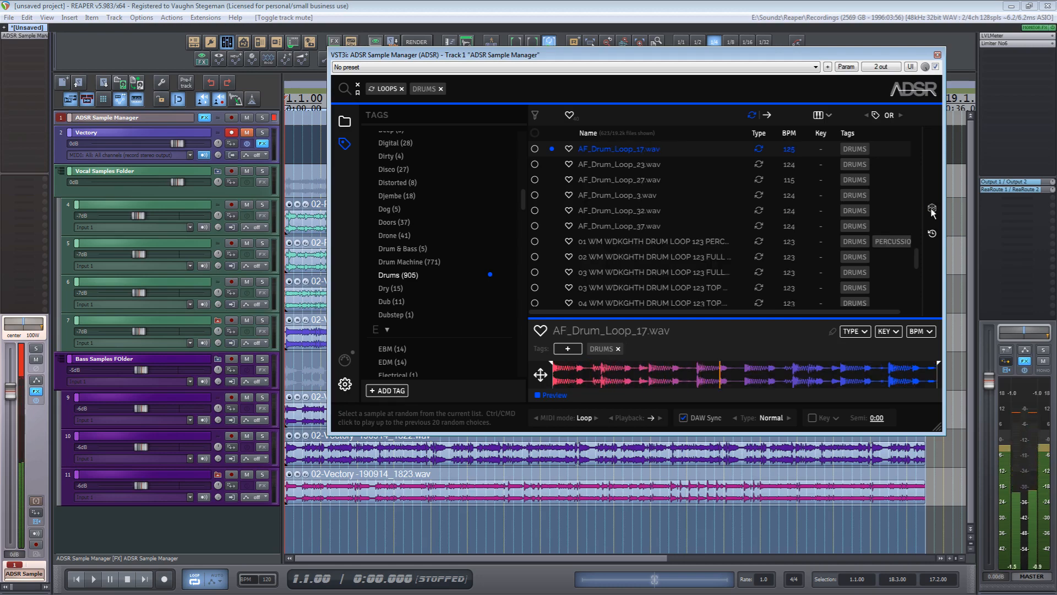
click(931, 209)
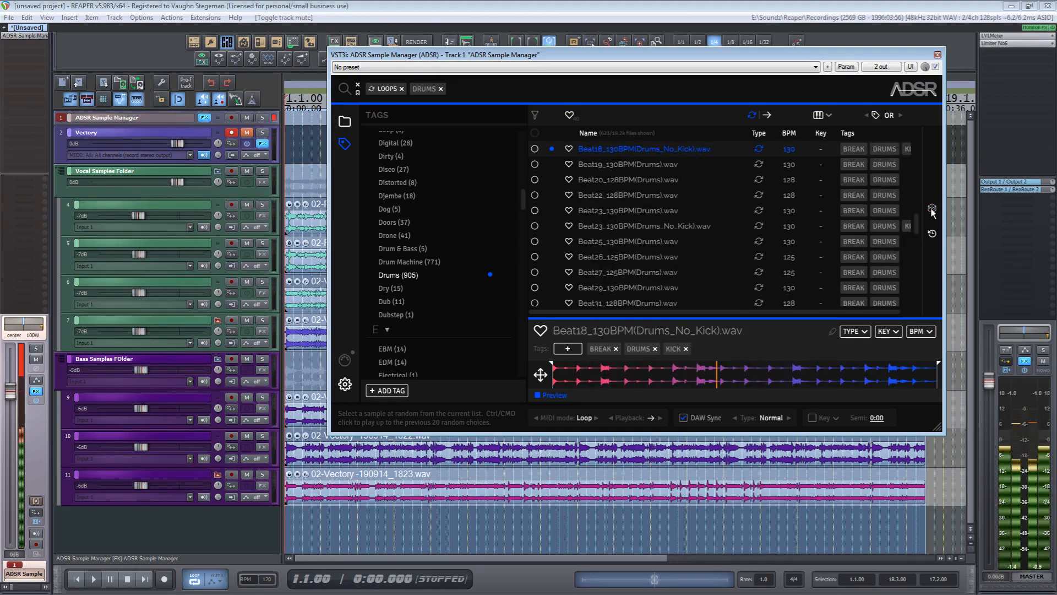
click(931, 209)
click(932, 209)
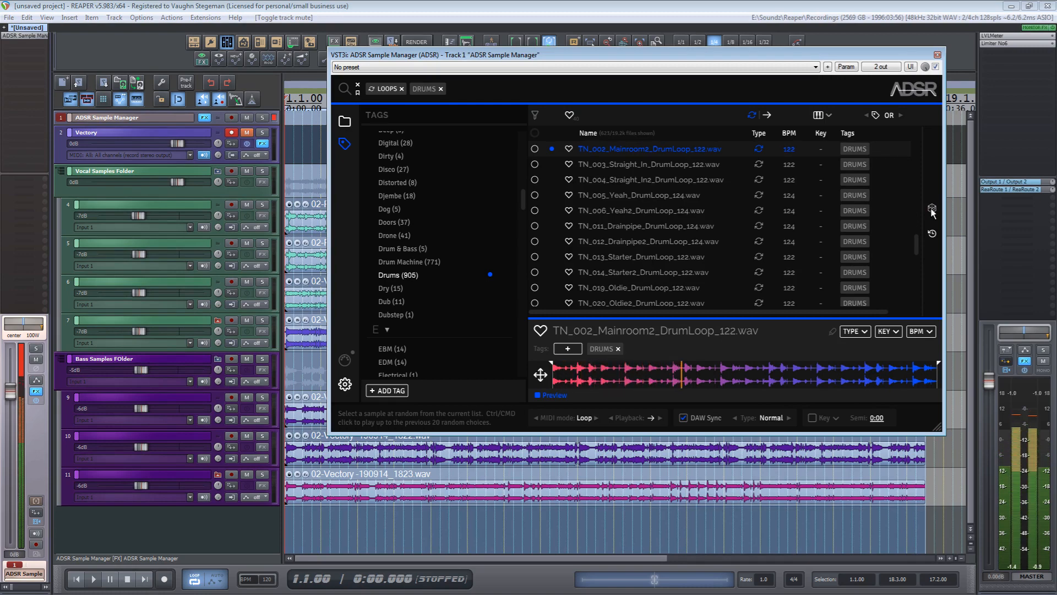
key(space)
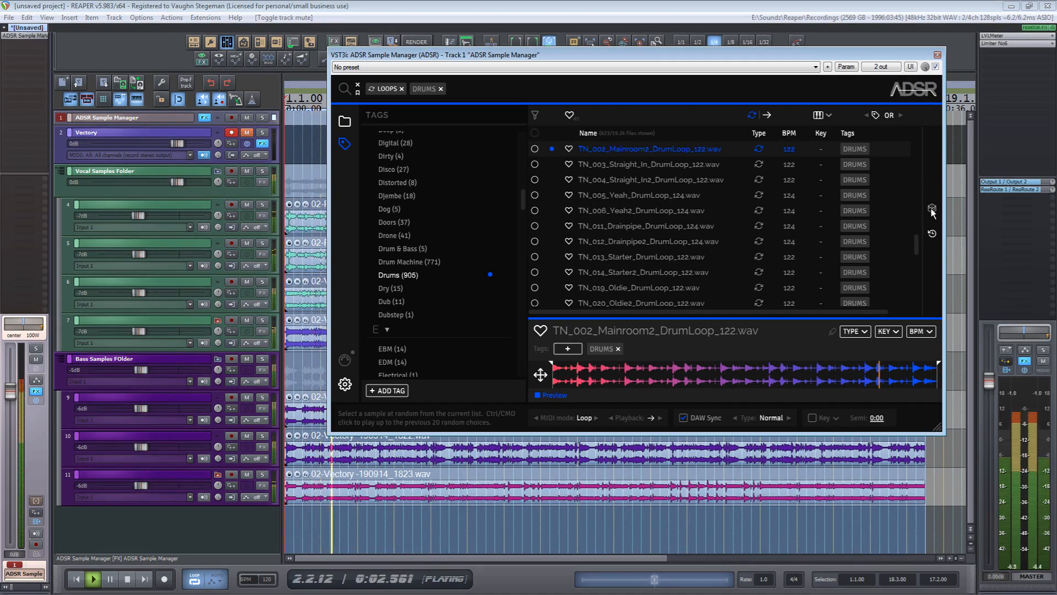
key(space)
Continue auditioning random drum loops from the filtered list until AF_Drum_Loop_23.wav is selected
click(932, 210)
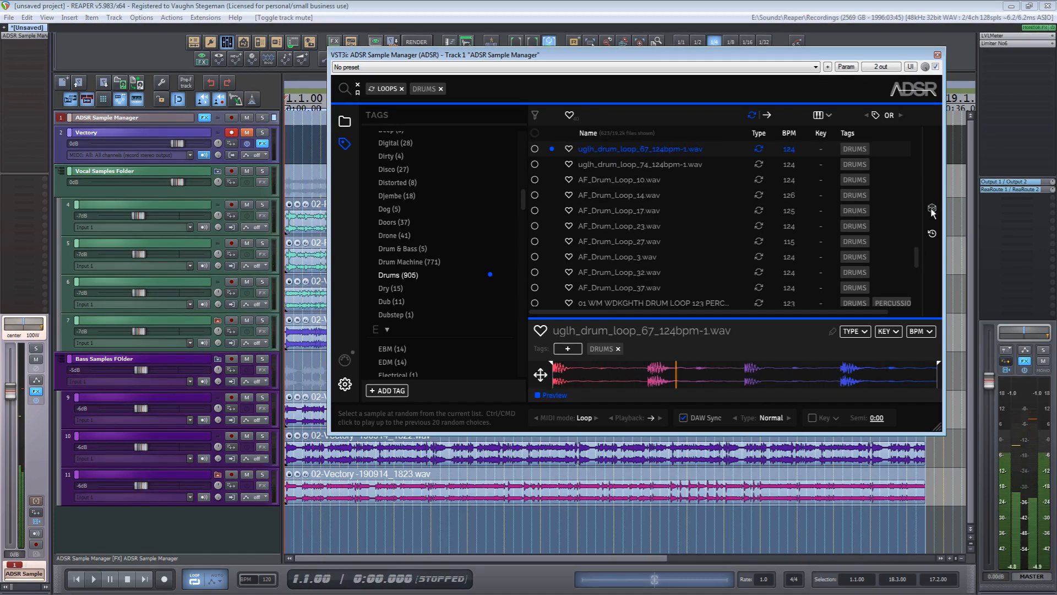
click(932, 210)
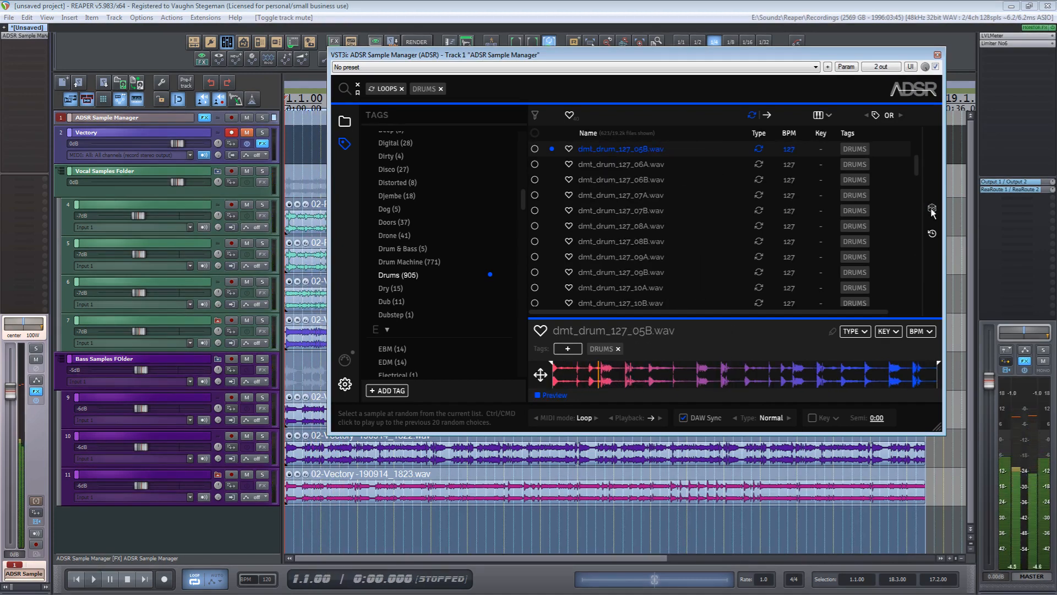
click(932, 210)
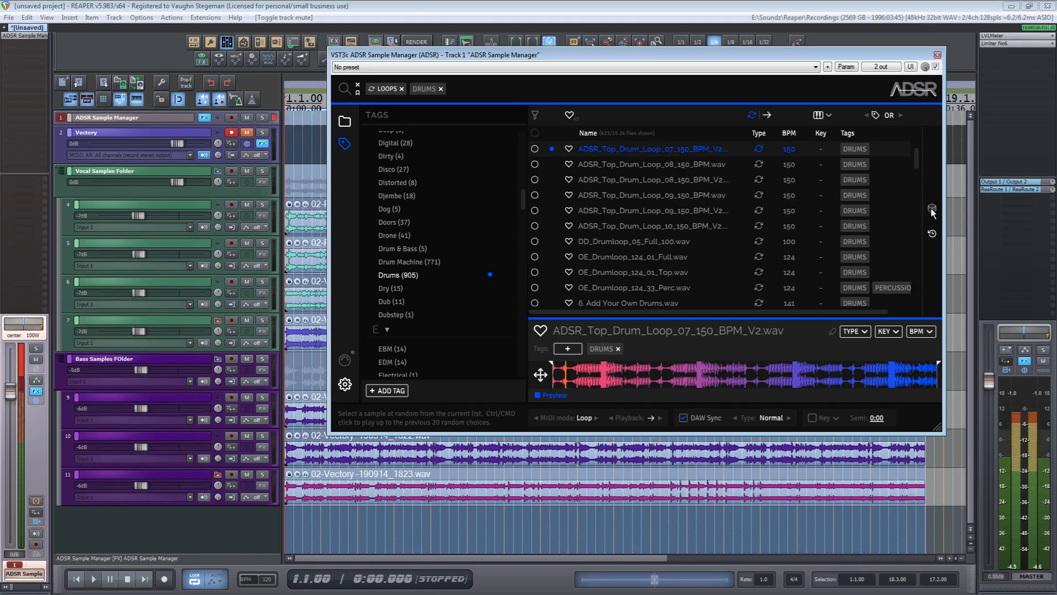
click(932, 210)
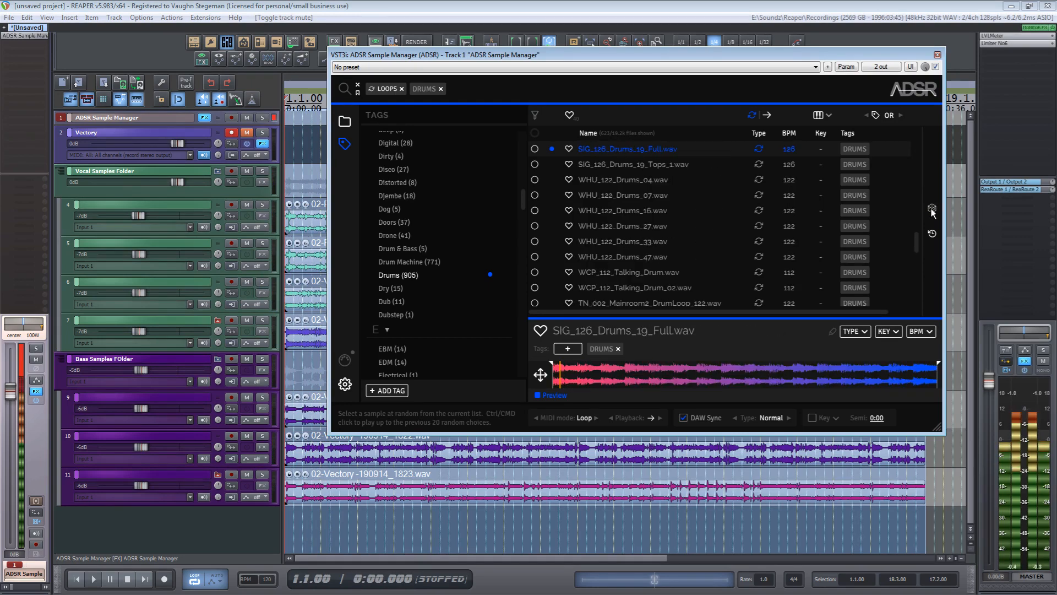
click(932, 209)
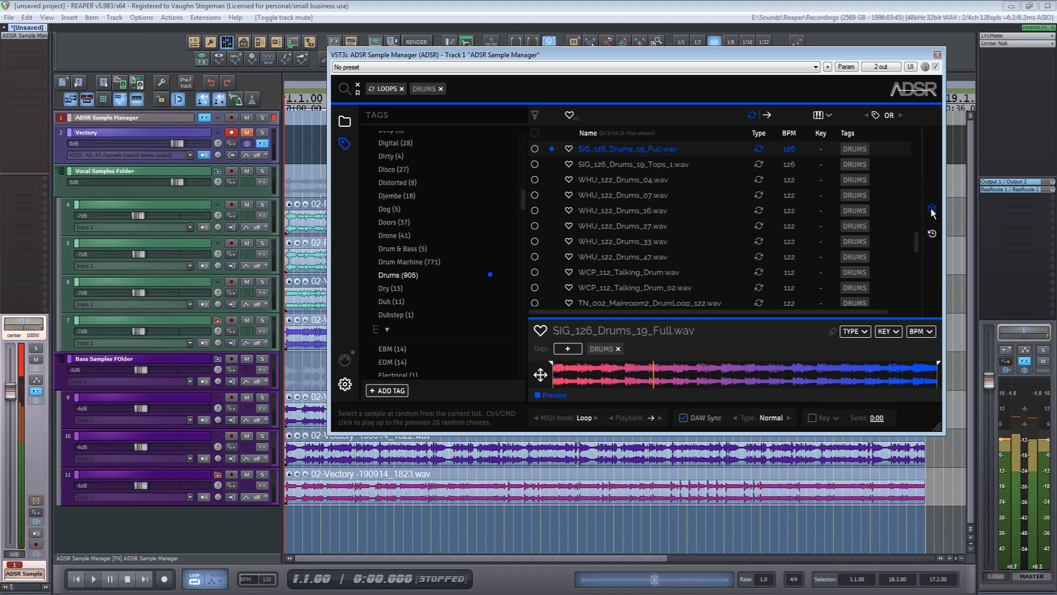
click(932, 210)
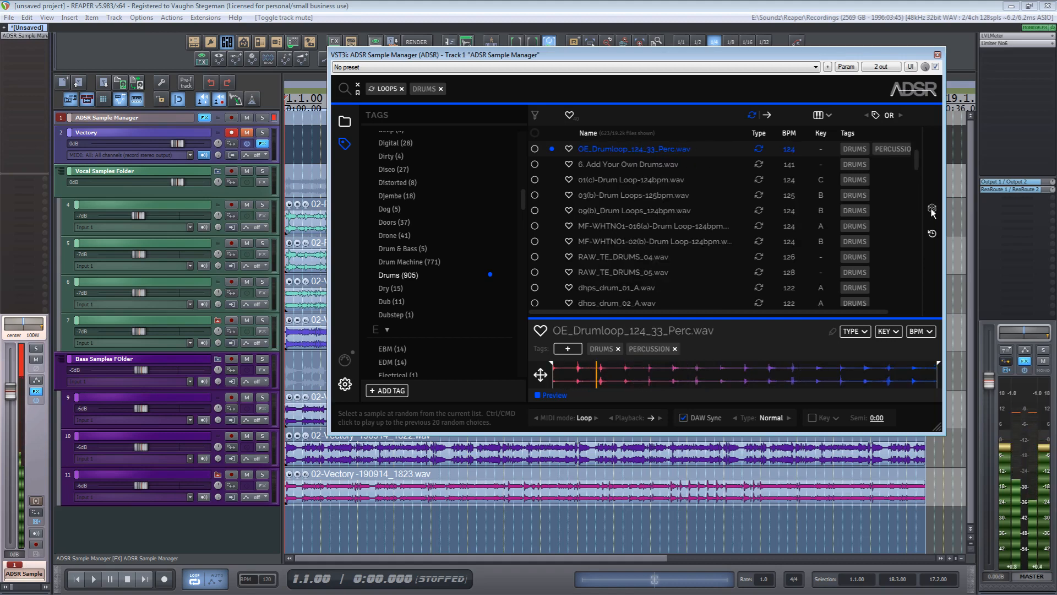
click(932, 209)
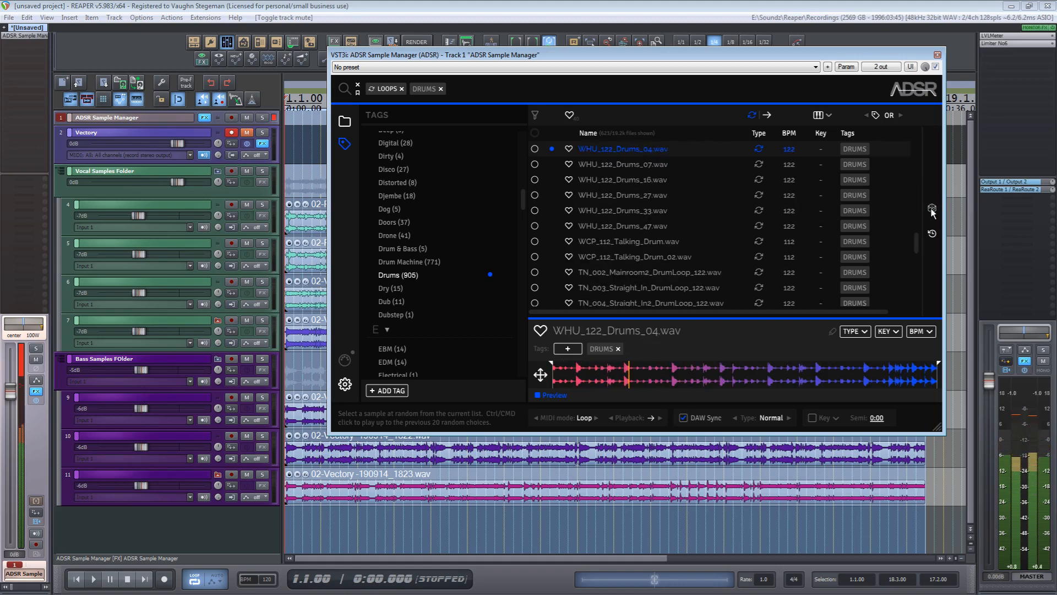
click(932, 210)
click(932, 210)
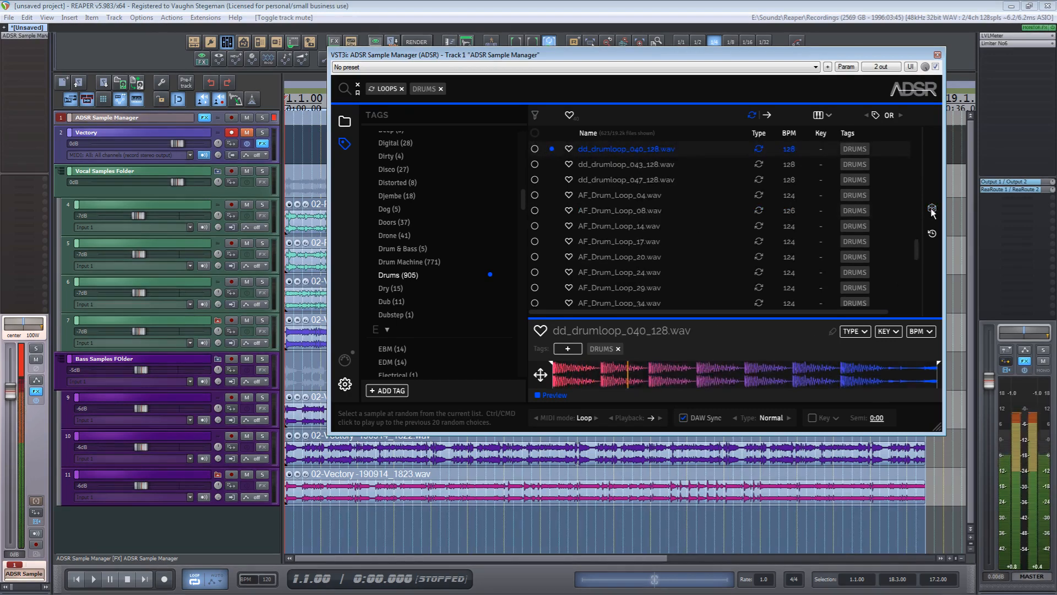
click(932, 210)
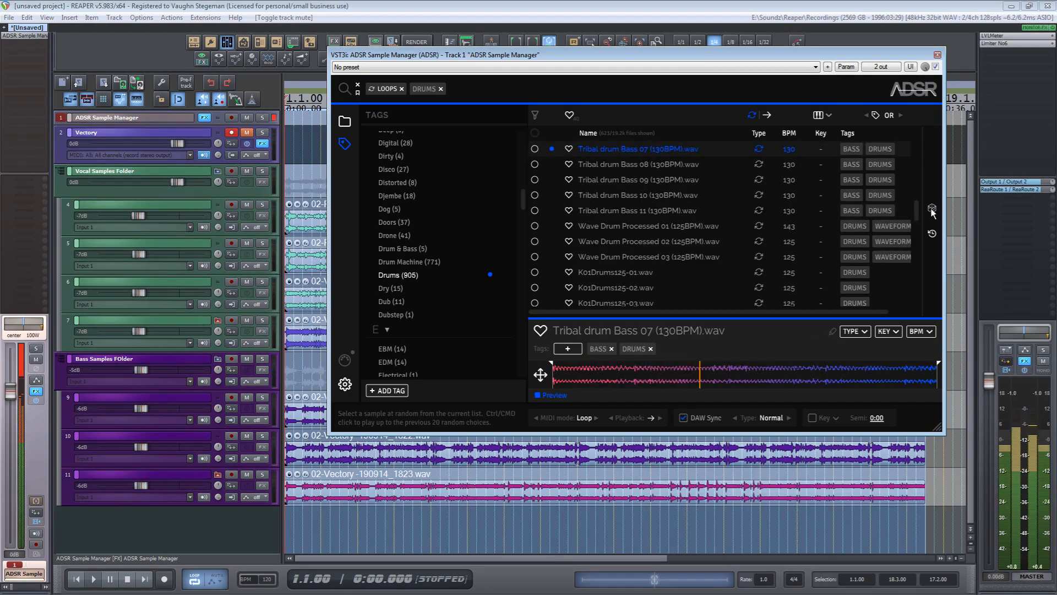
click(932, 209)
click(932, 210)
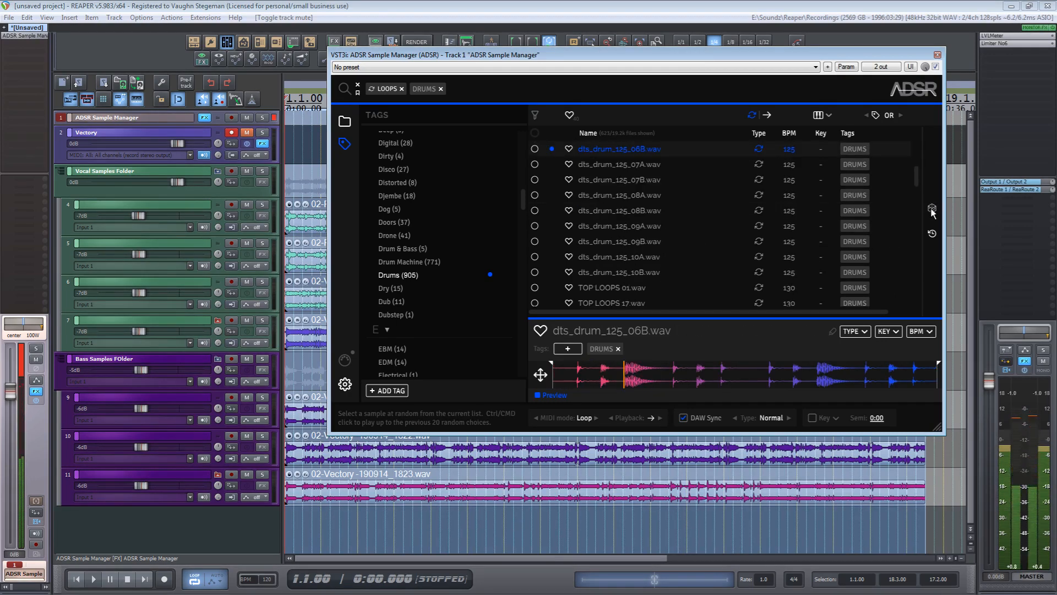
click(932, 210)
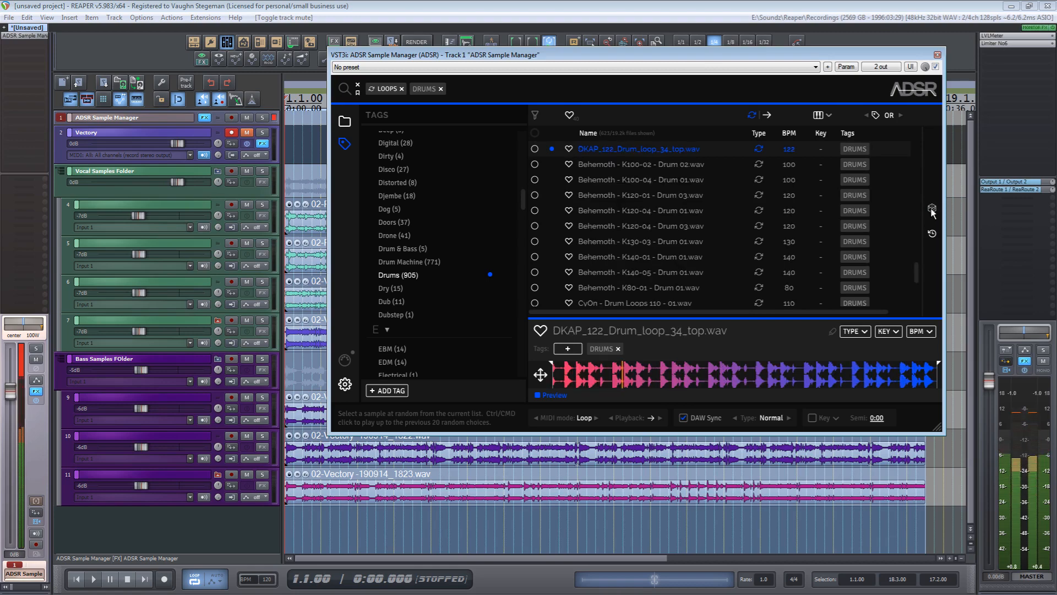
click(932, 210)
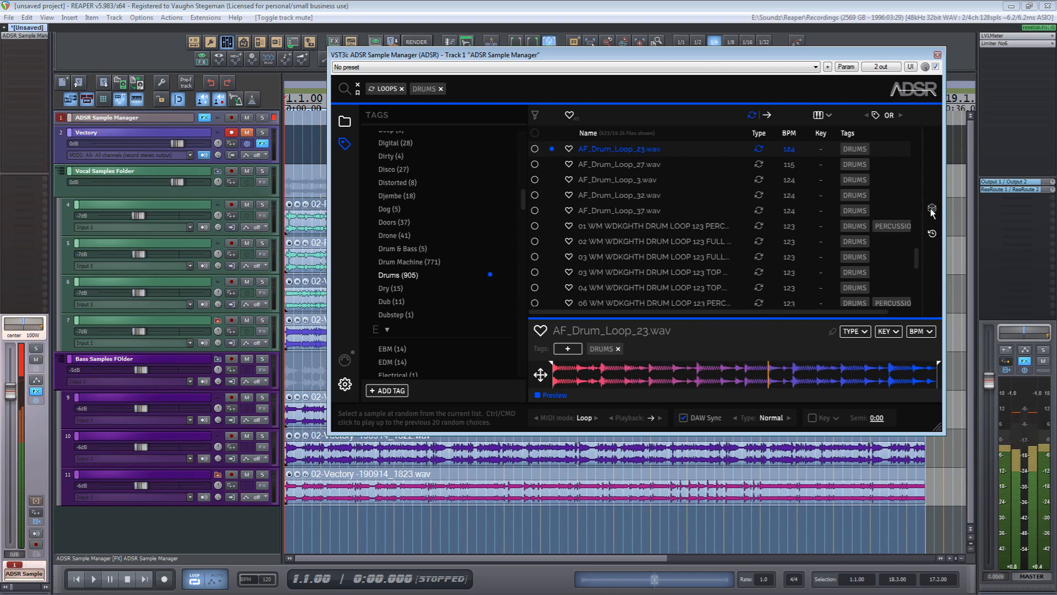
Check AF_Drum_Loop_23.wav against project playback, then insert the loop at the project start on a new track below track 11
key(space)
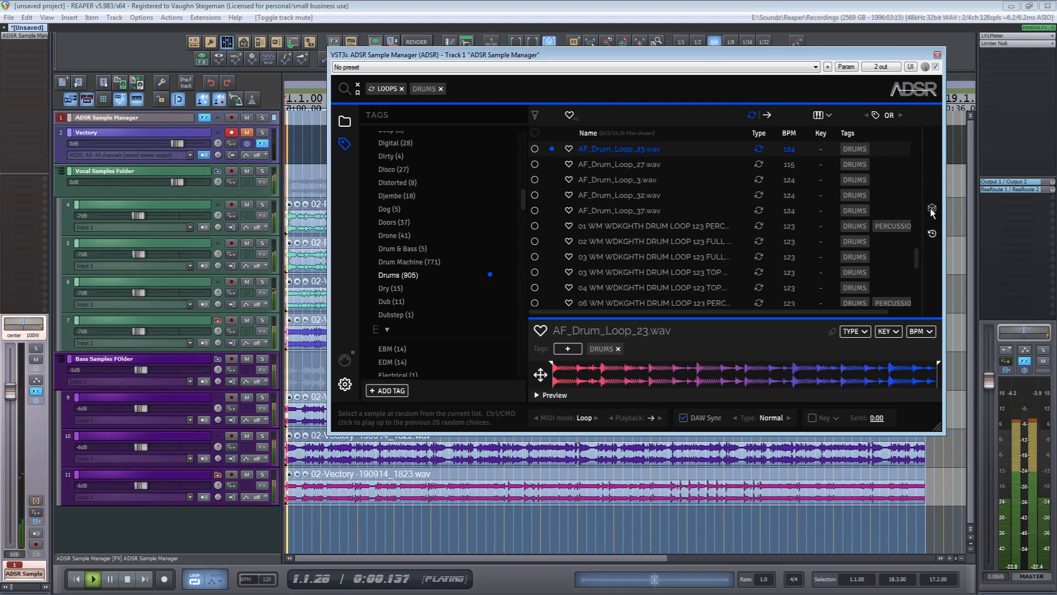
click(537, 396)
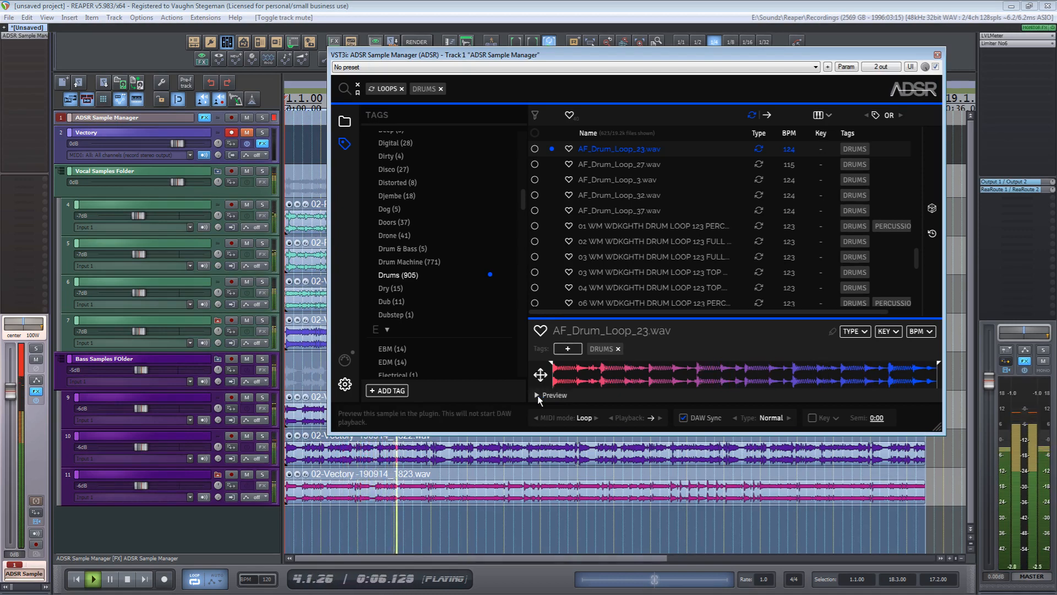
key(space)
drag(540, 374, 284, 536)
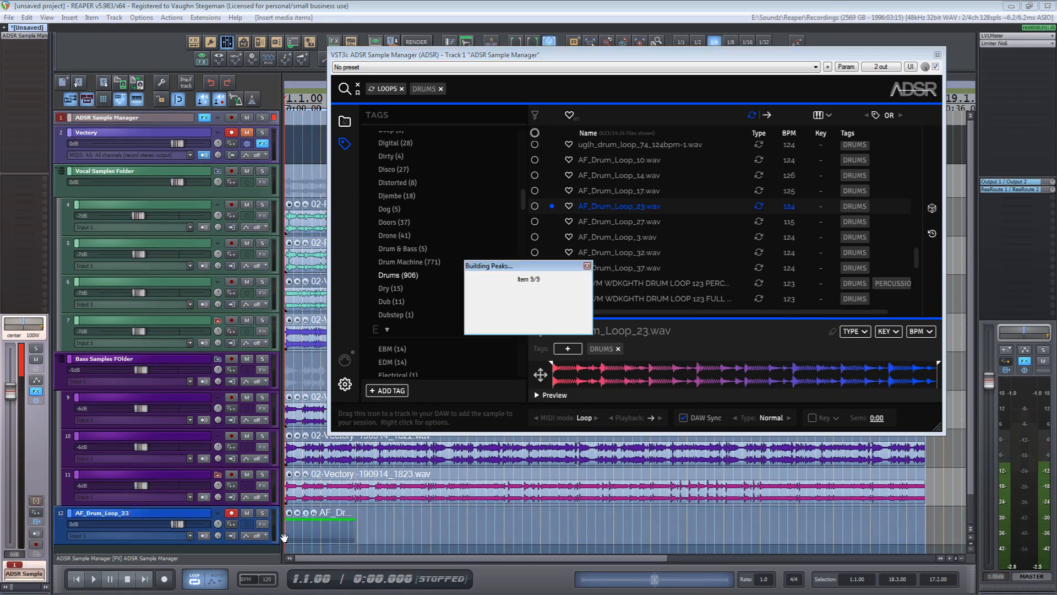
Rename the newly added track as Drums Loop and disarm it from recording
double_click(140, 510)
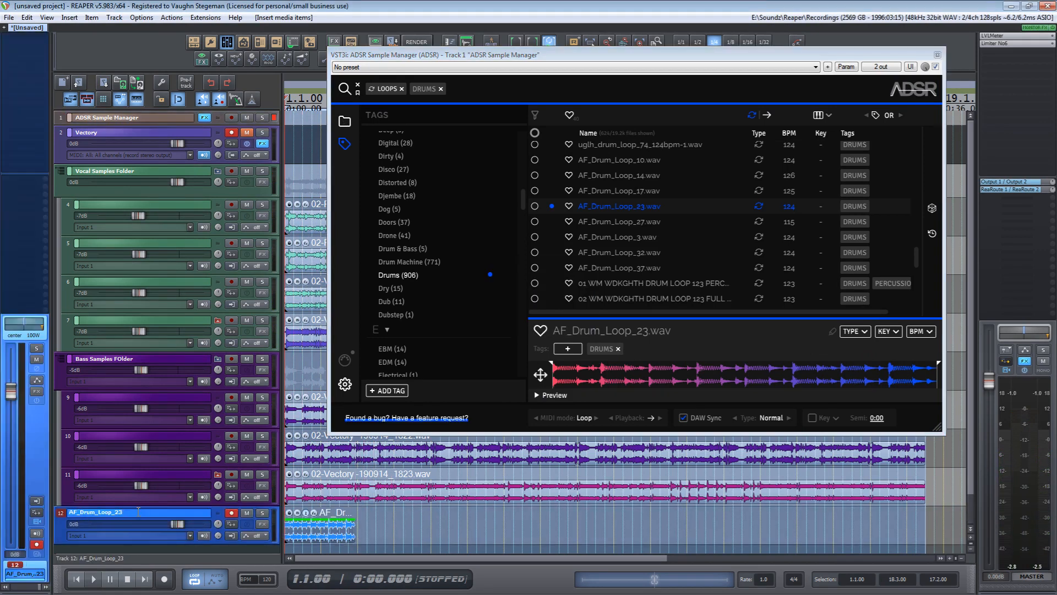
text(D)
key(Return)
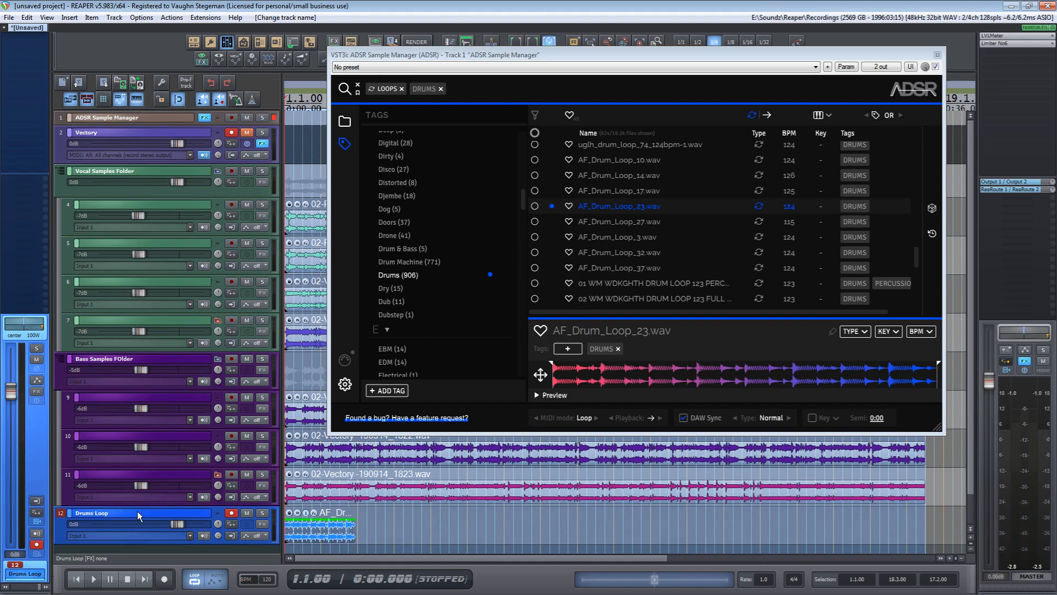
click(231, 514)
Move the Drums Loop track above the Vocal Samples Folder and slightly reduce the folder's track height
drag(64, 530, 59, 172)
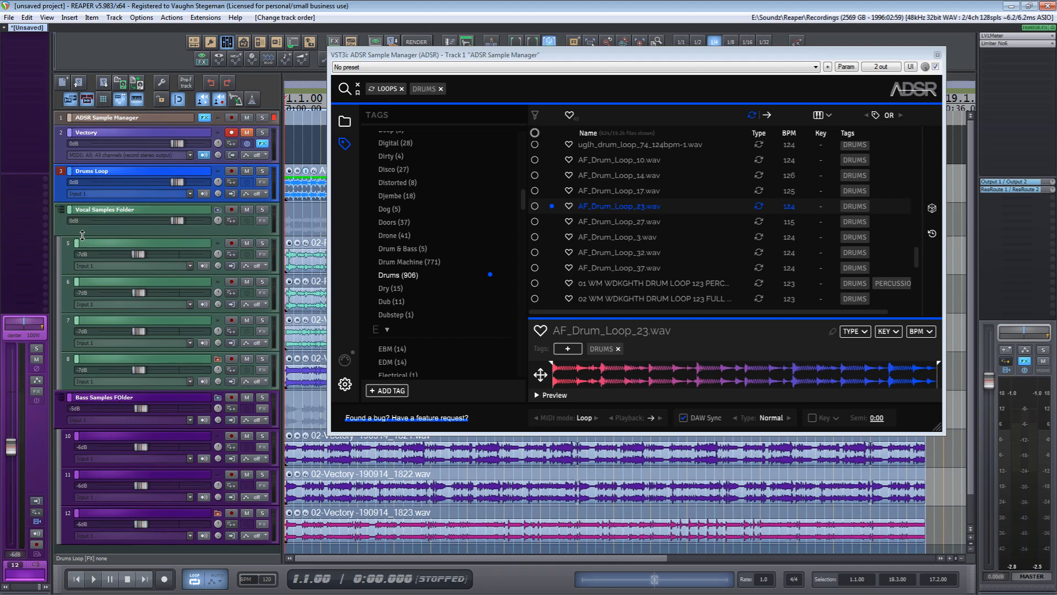
drag(82, 235, 82, 227)
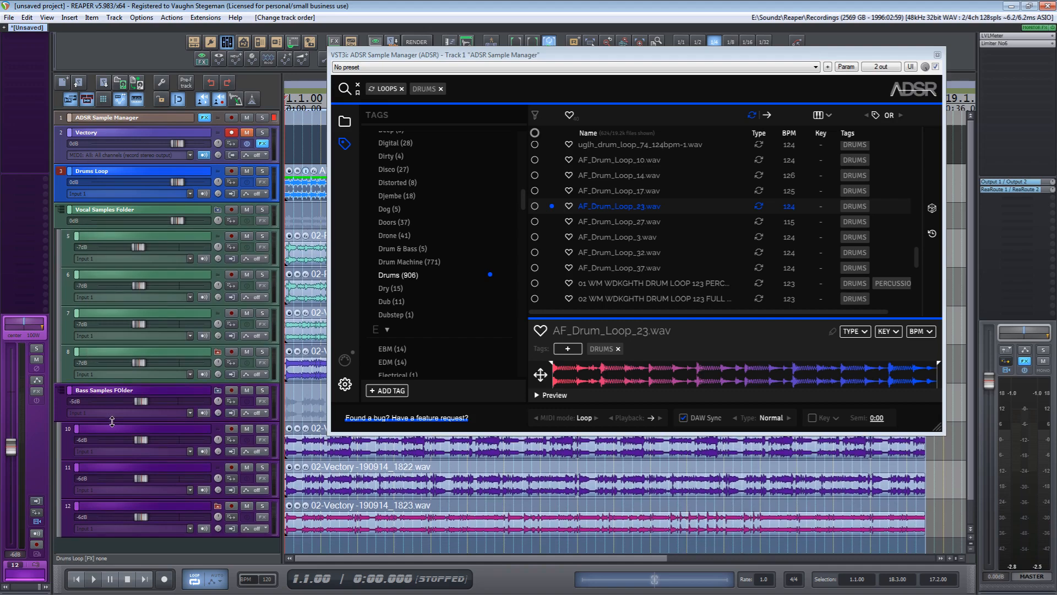
Set the record input of the bass samples folder to None and shrink its track height to hide the input row
drag(111, 420, 111, 408)
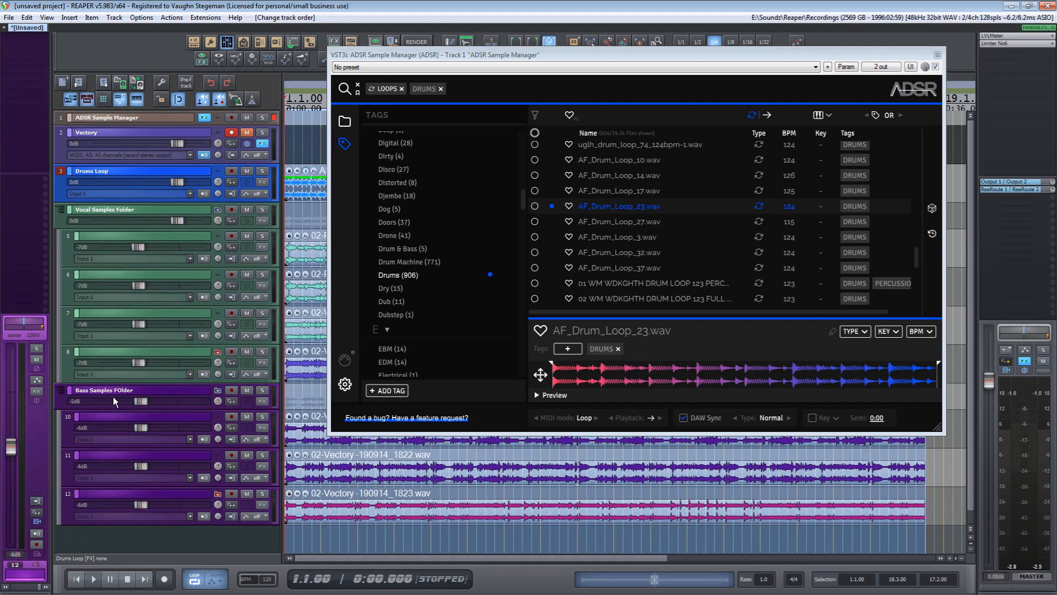
drag(115, 410, 120, 422)
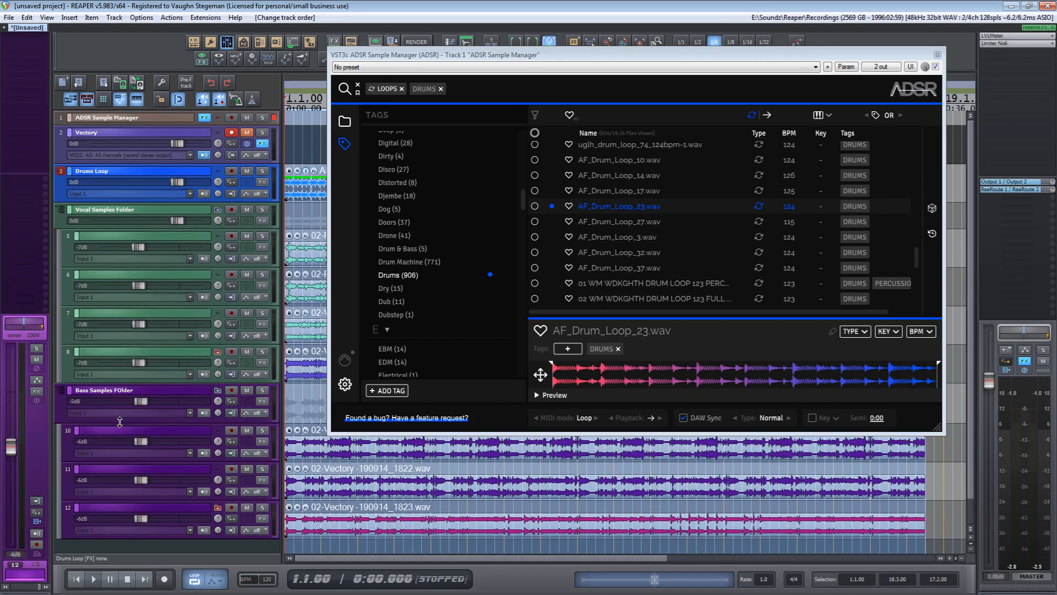
click(190, 412)
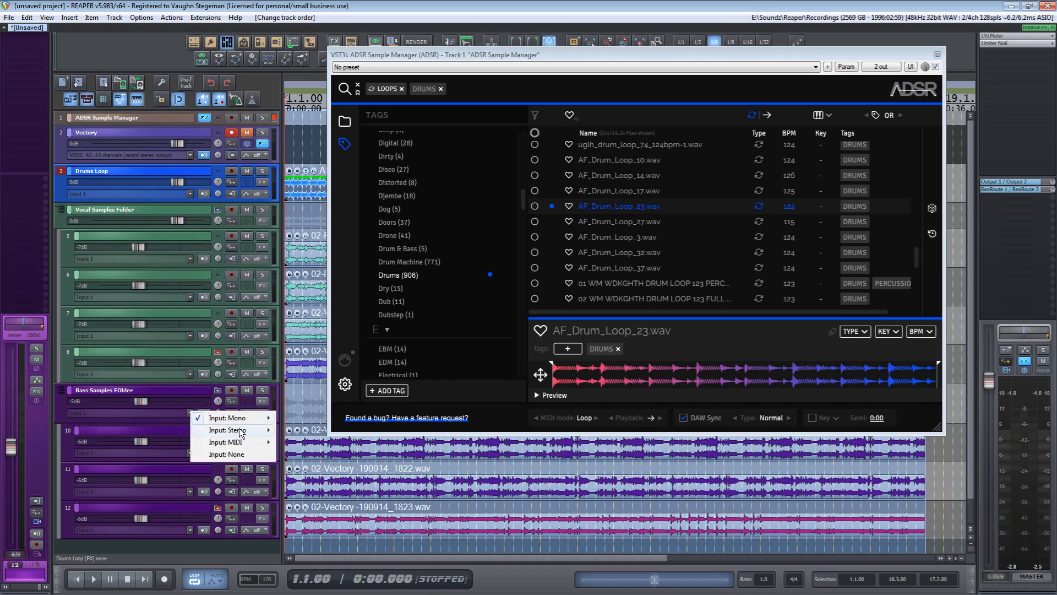
click(248, 456)
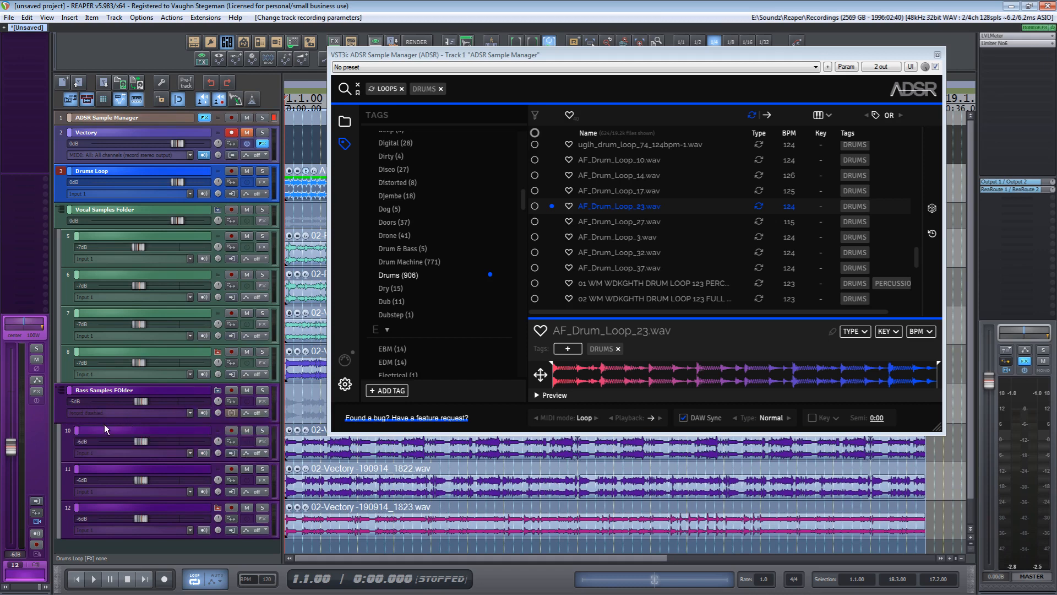
drag(104, 421, 105, 407)
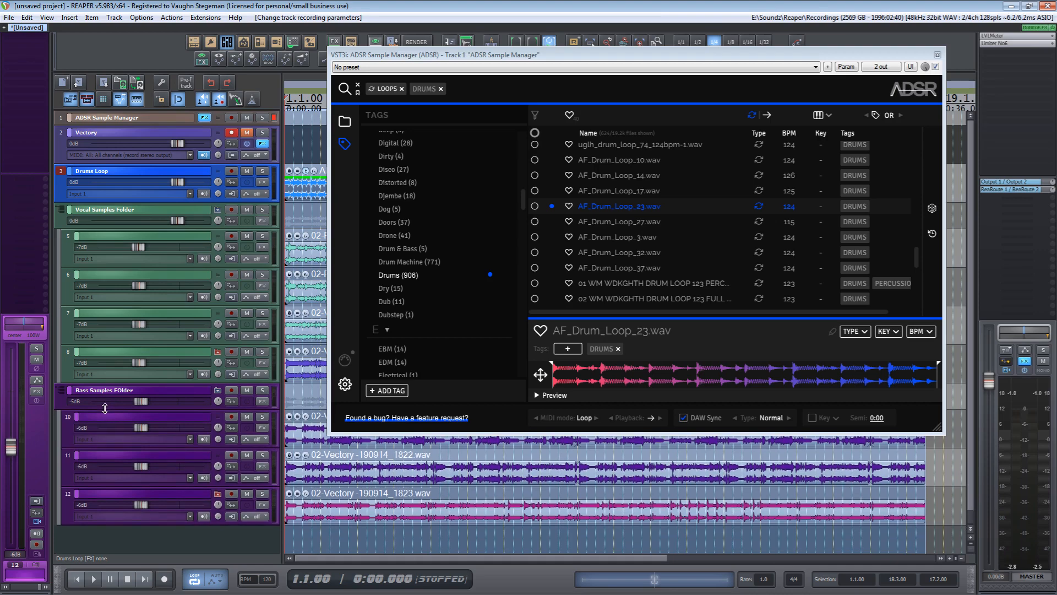
Set the Drums Loop track's record input to None and shrink its track height to hide the input row
click(189, 193)
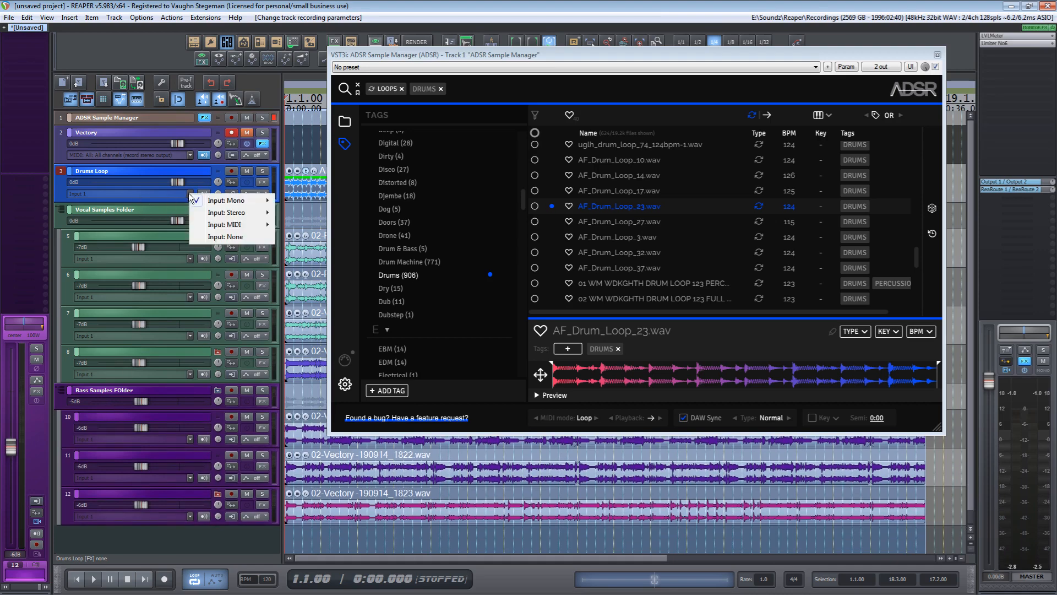
click(214, 237)
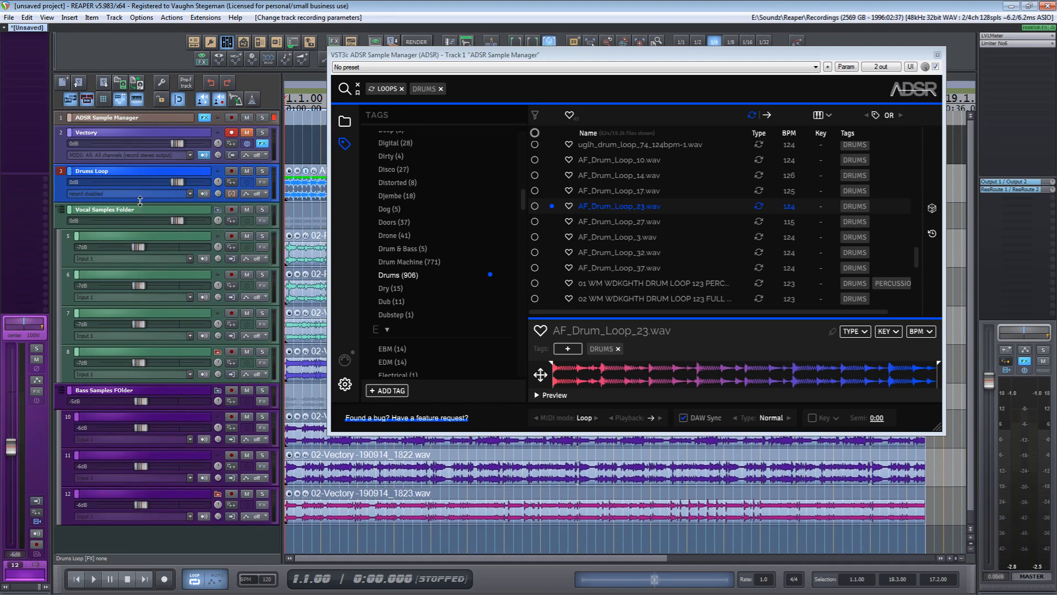
drag(140, 200, 143, 188)
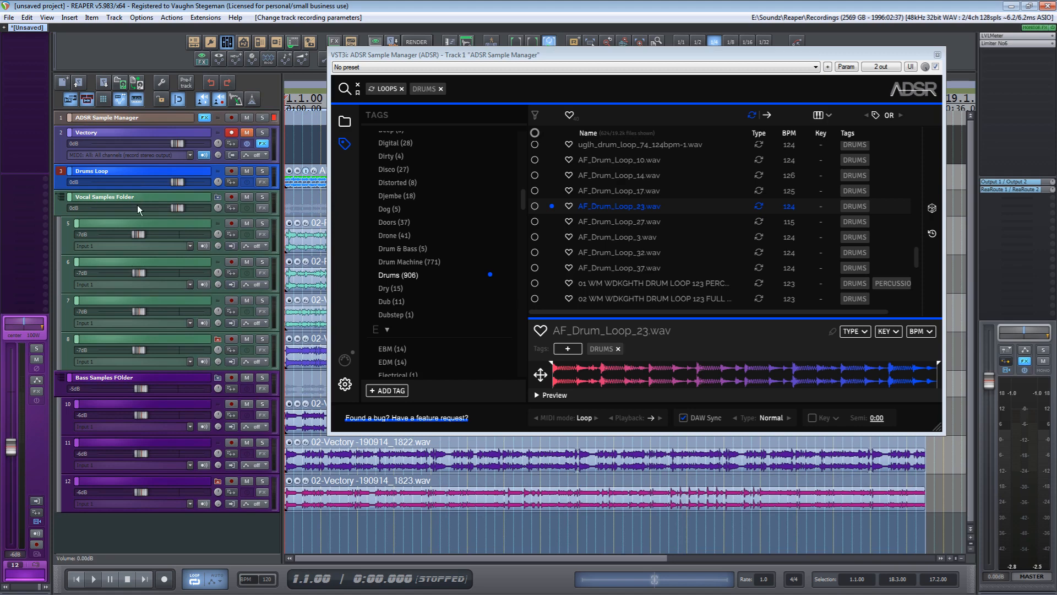
Disarm the Vectory track with record monitoring off, reduce it to minimum height, and close the ADSR Sample Manager window
click(232, 134)
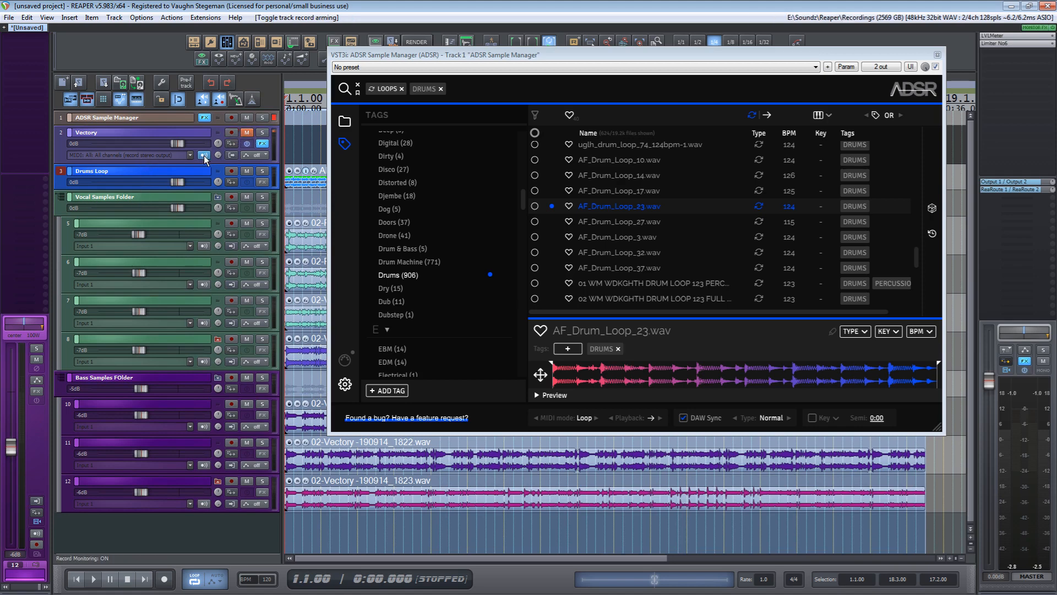
click(204, 155)
drag(161, 163, 164, 139)
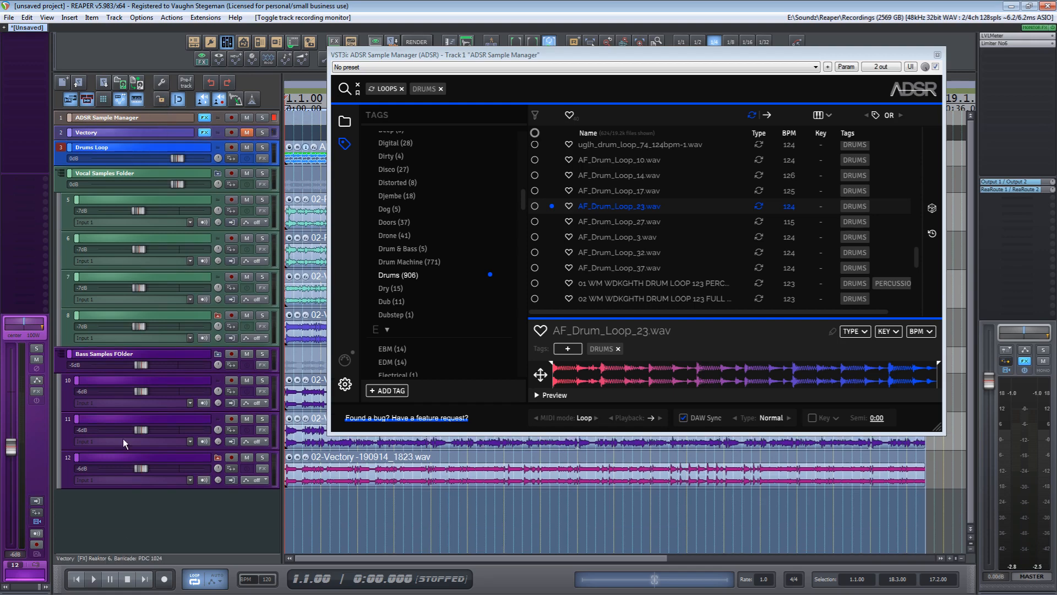
click(937, 55)
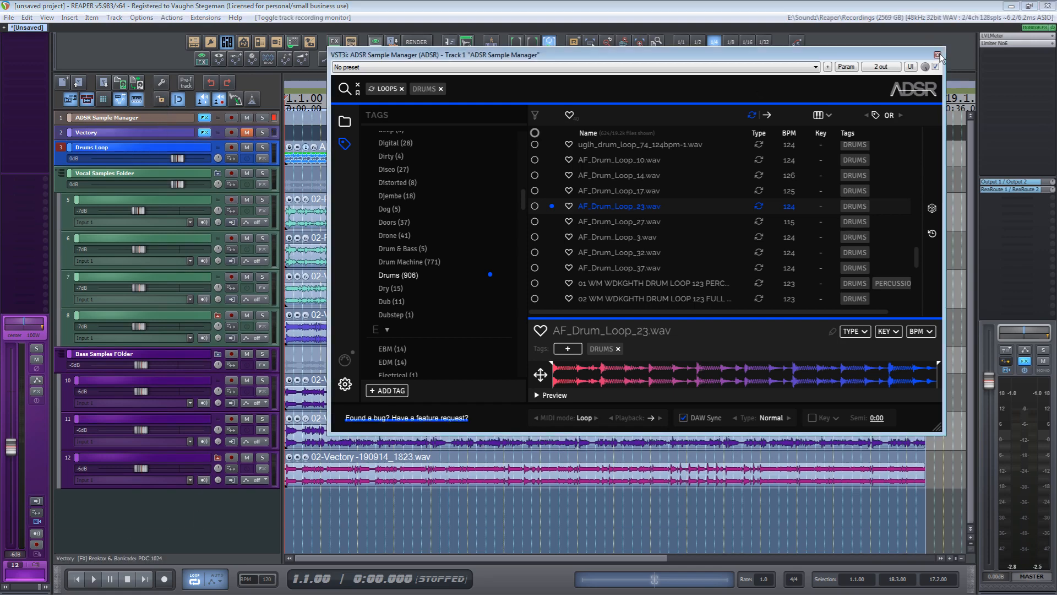
Mute the ADSR Sample Manager track and increase the Drums Loop track's height to show its input row
click(247, 118)
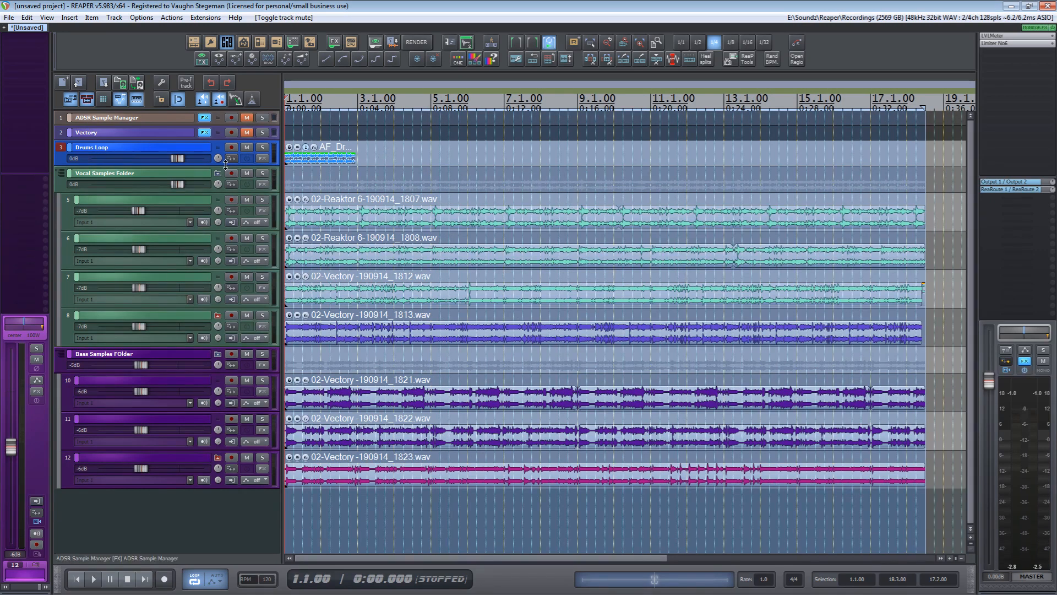
drag(226, 164, 229, 180)
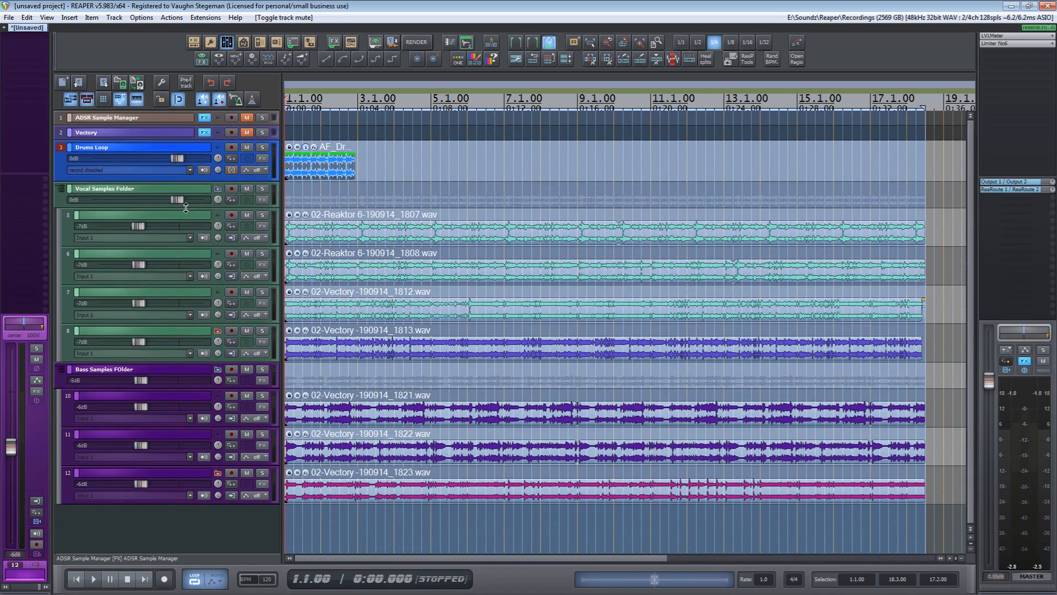
Set the Vocal Samples Folder track's record input to None and return the track to its compact height
drag(185, 207, 185, 226)
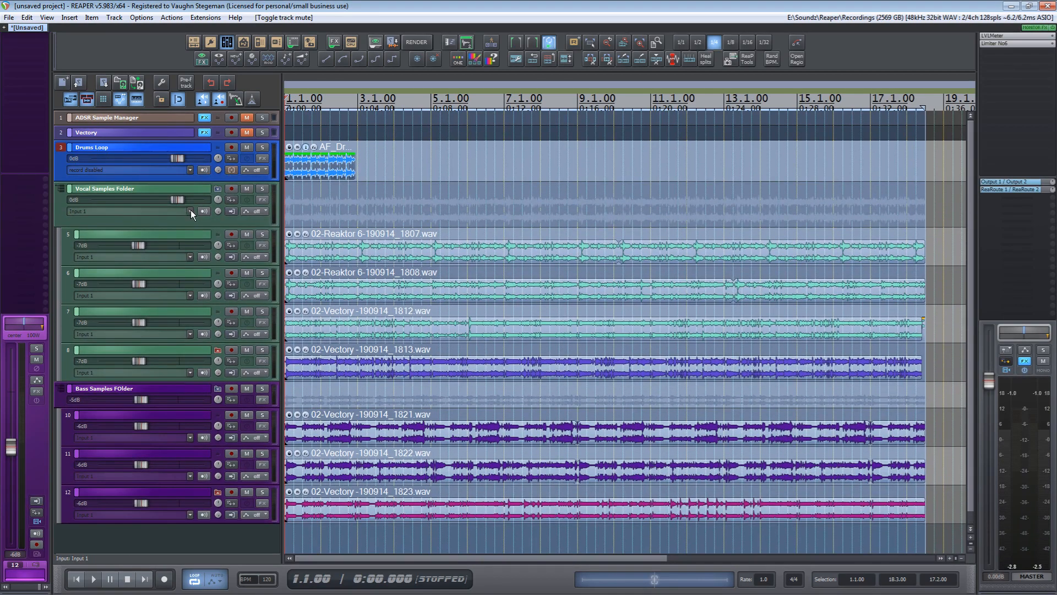
click(191, 210)
click(227, 254)
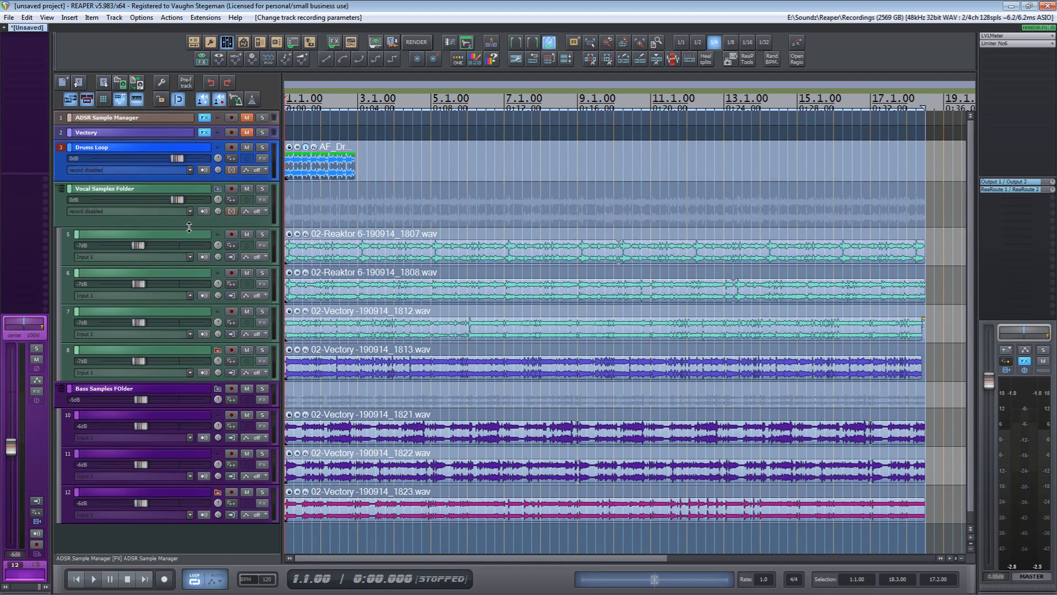
drag(189, 227, 189, 207)
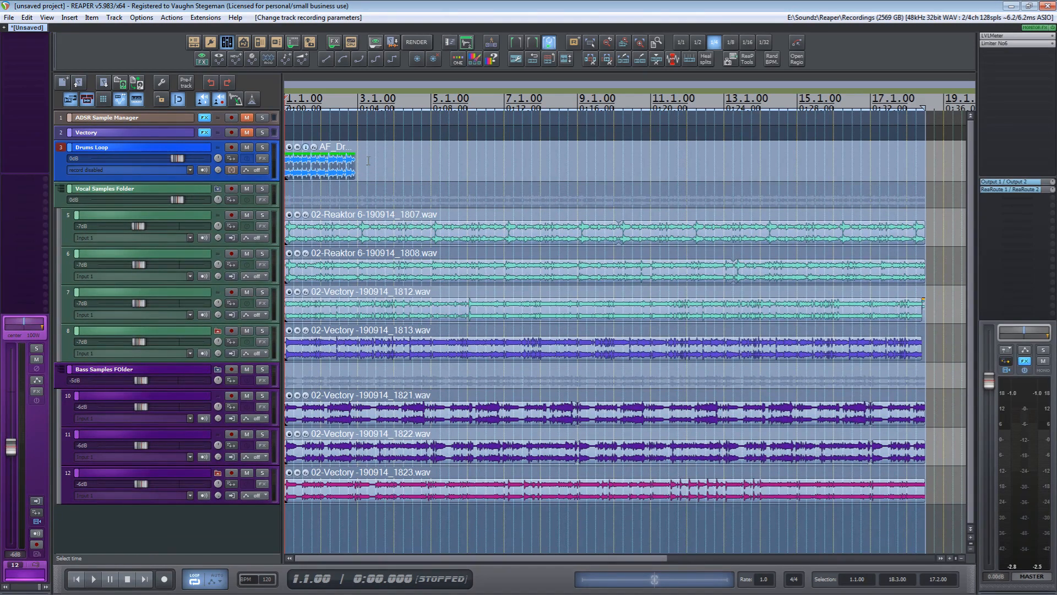
Select and audition the AF_Drum_Loop_23.wav item, and stretch its end to bar 3 for a length of 4 seconds
drag(371, 154, 328, 172)
scroll(315, 172, up, 5)
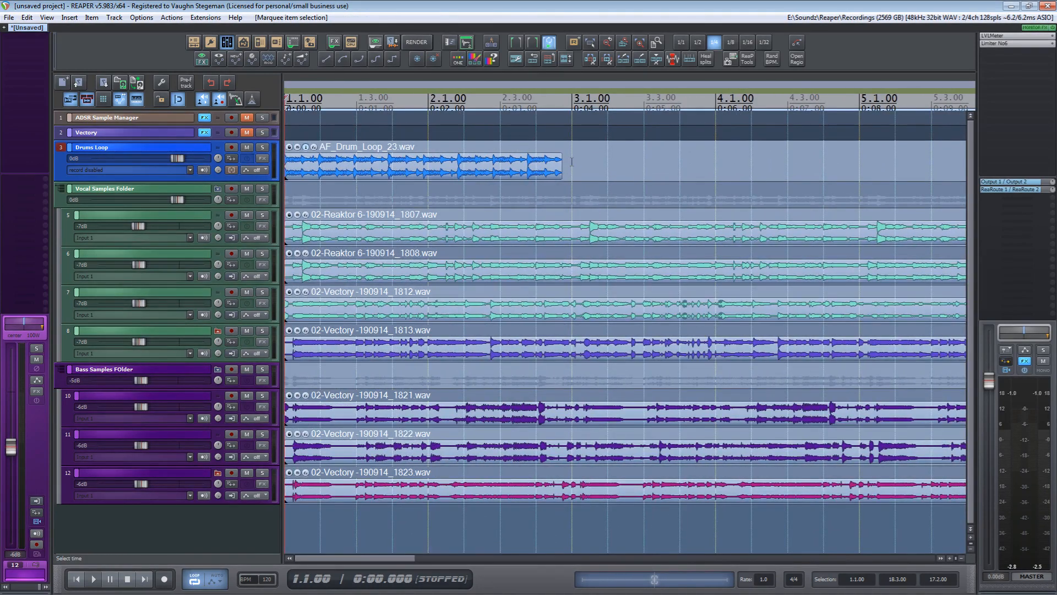
key(space)
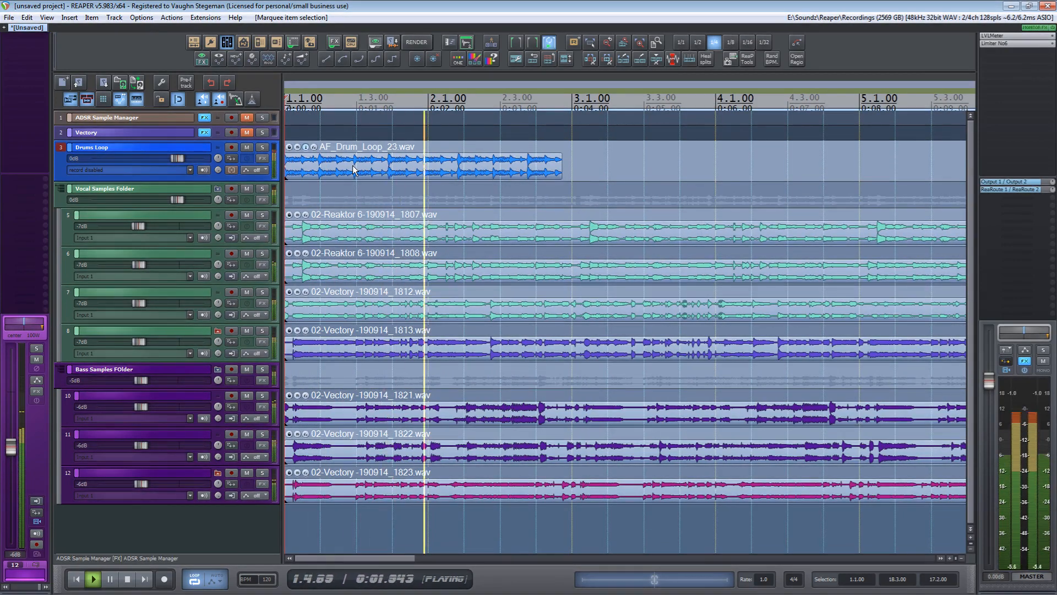
key(space)
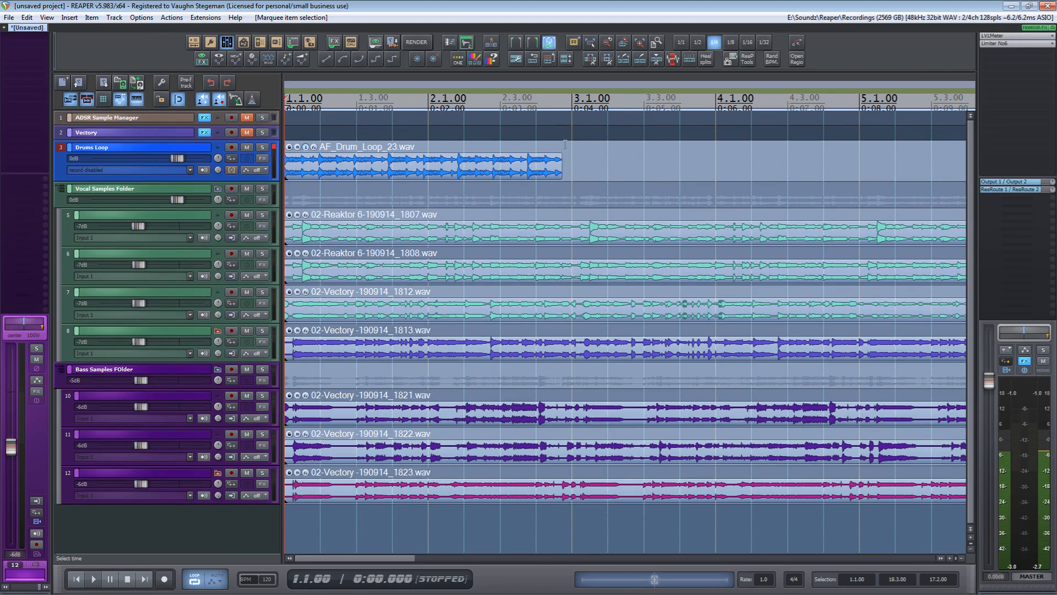
drag(561, 165, 571, 165)
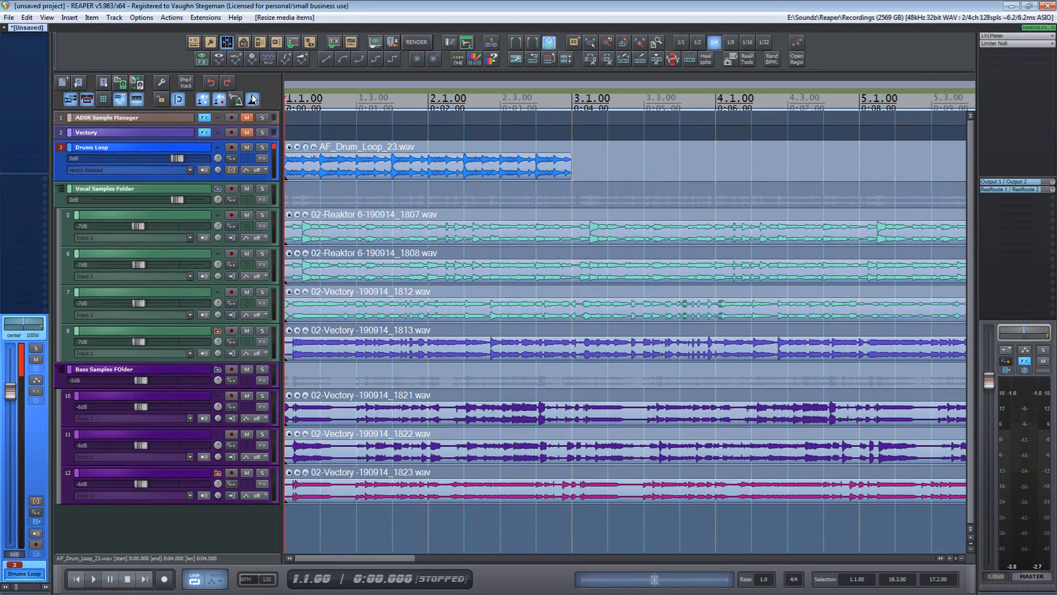
Solo the Drums Loop track and check its timing against the metronome, lowering the track's volume during playback
click(262, 147)
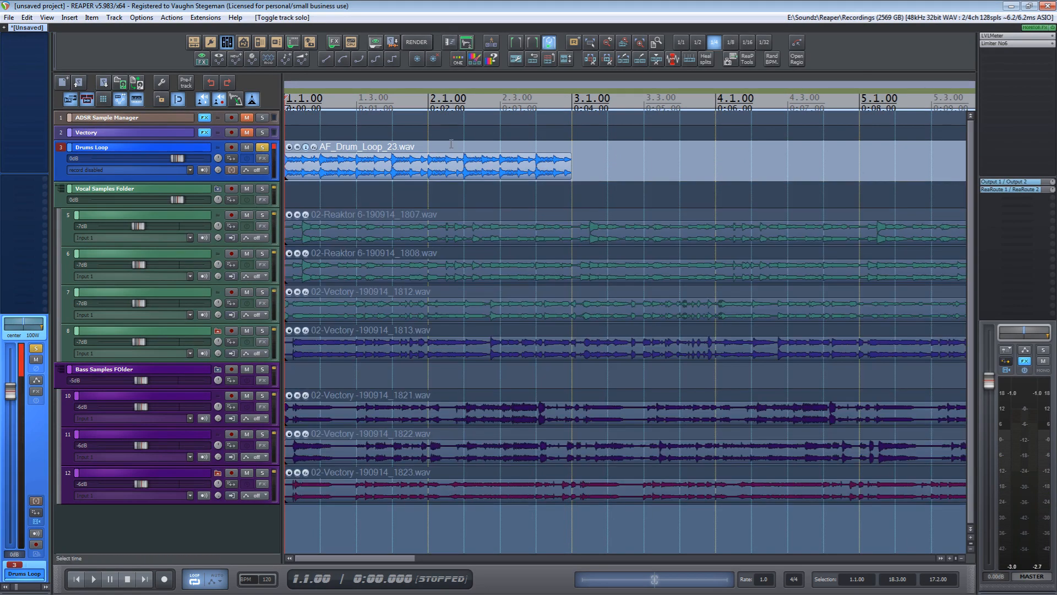
key(space)
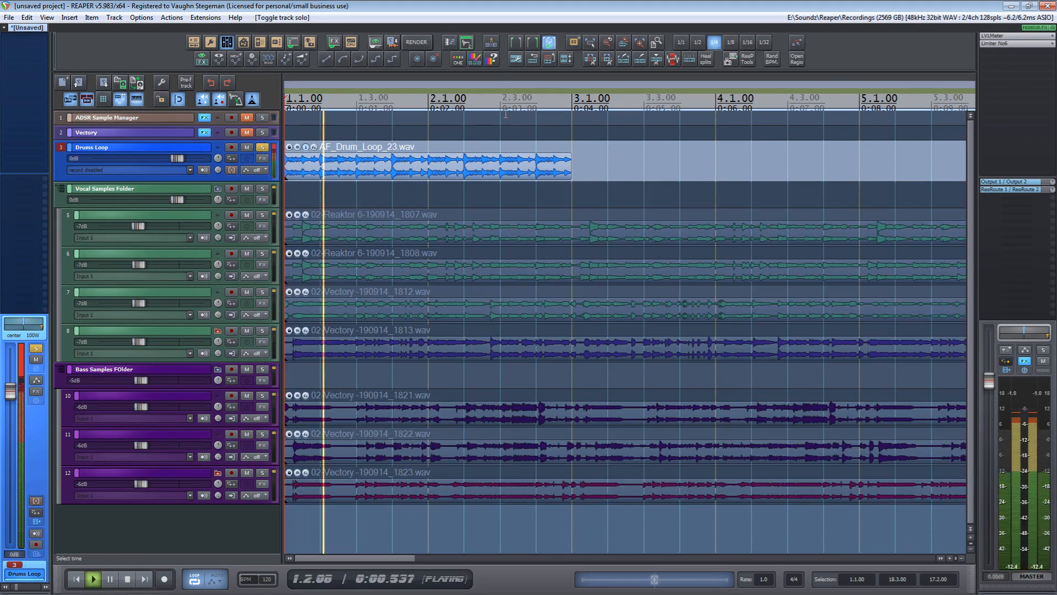
drag(177, 158, 130, 160)
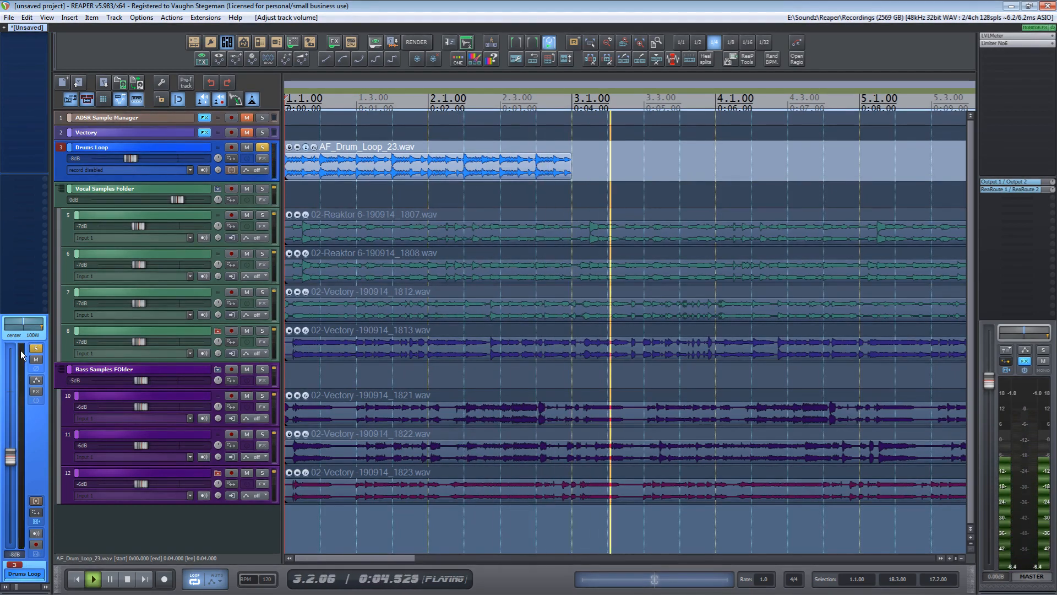
key(space)
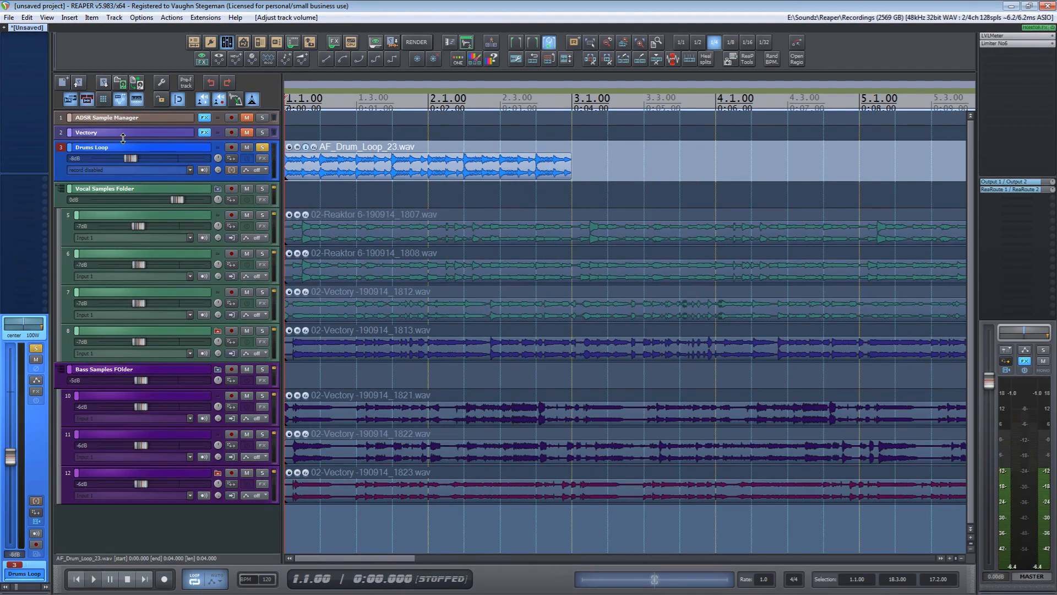
Recheck the drum loop against the metronome at -16 dB, restore the track's volume to 0 dB and turn the metronome off
mouse_move(131, 157)
mouse_down()
mouse_move(99, 157)
mouse_move(117, 161)
mouse_up()
key(space)
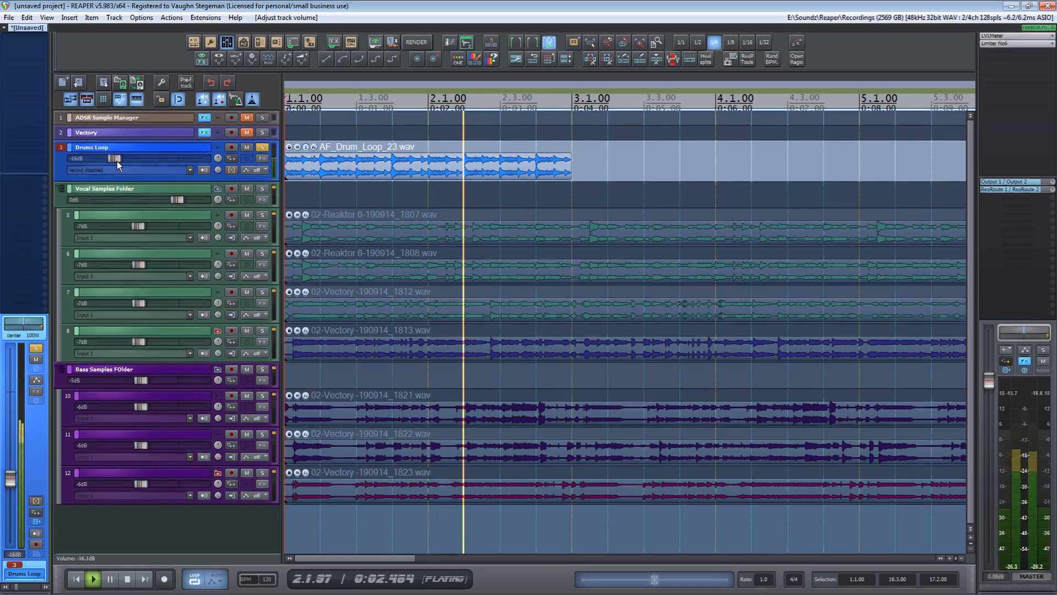
key(space)
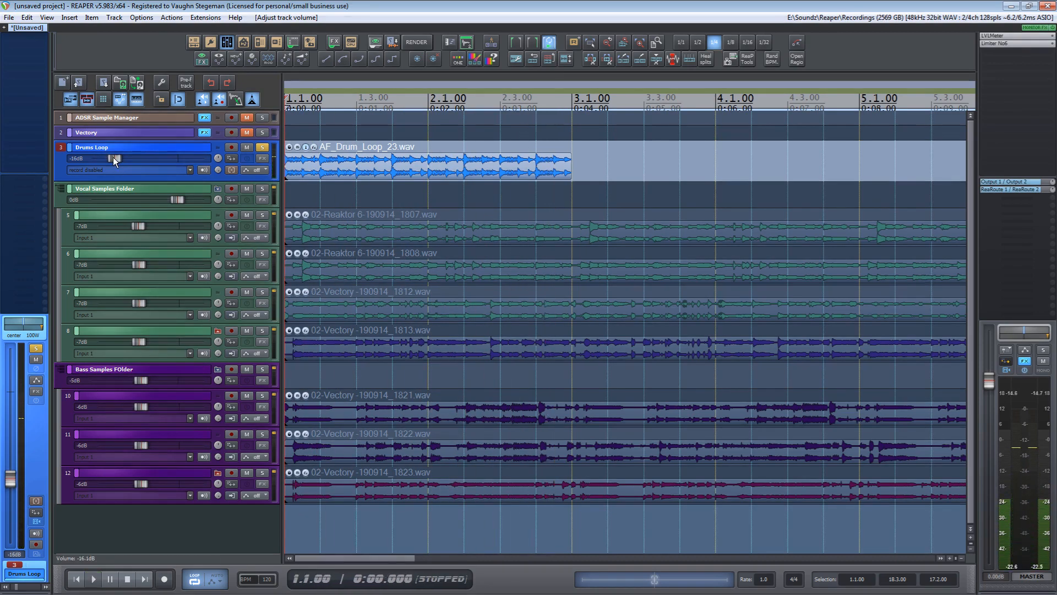
double_click(114, 157)
click(252, 99)
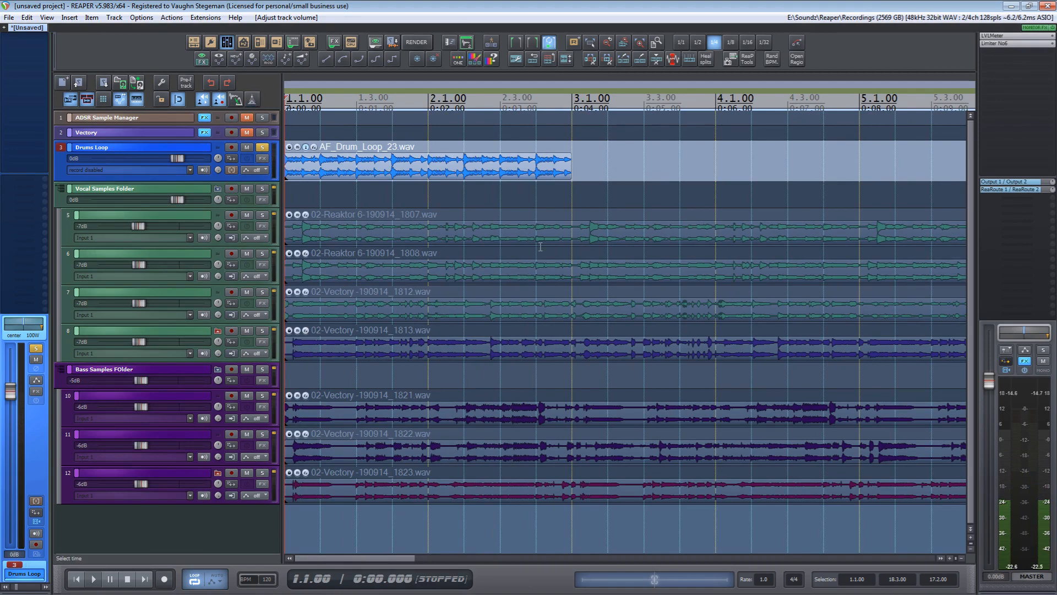
Extend the looped AF_Drum_Loop_23.wav item to the end of the vocal and bass samples and unsolo the Drums Loop track
scroll(540, 246, down, 5)
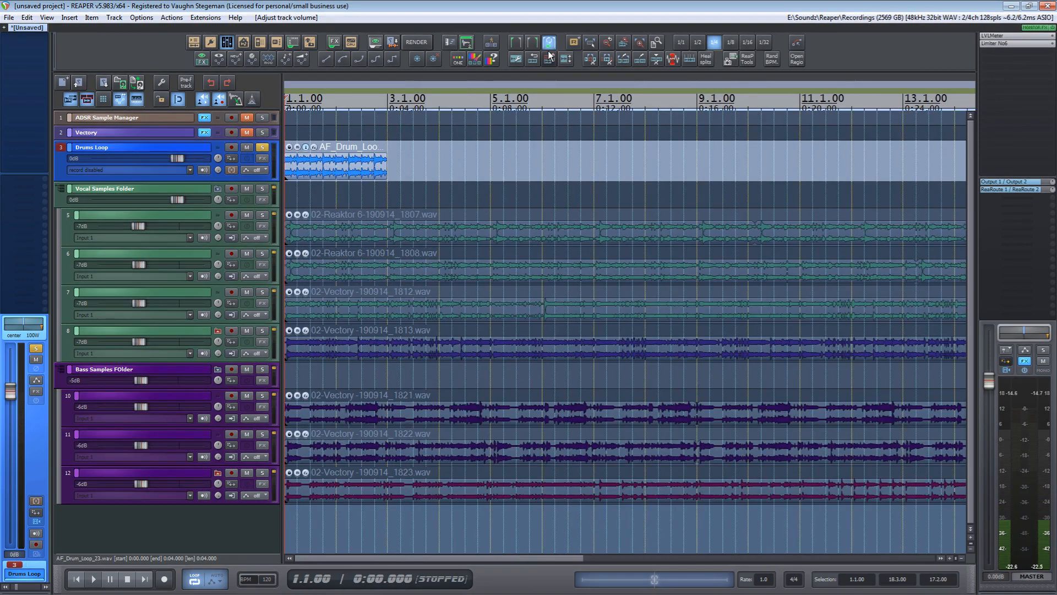
click(640, 42)
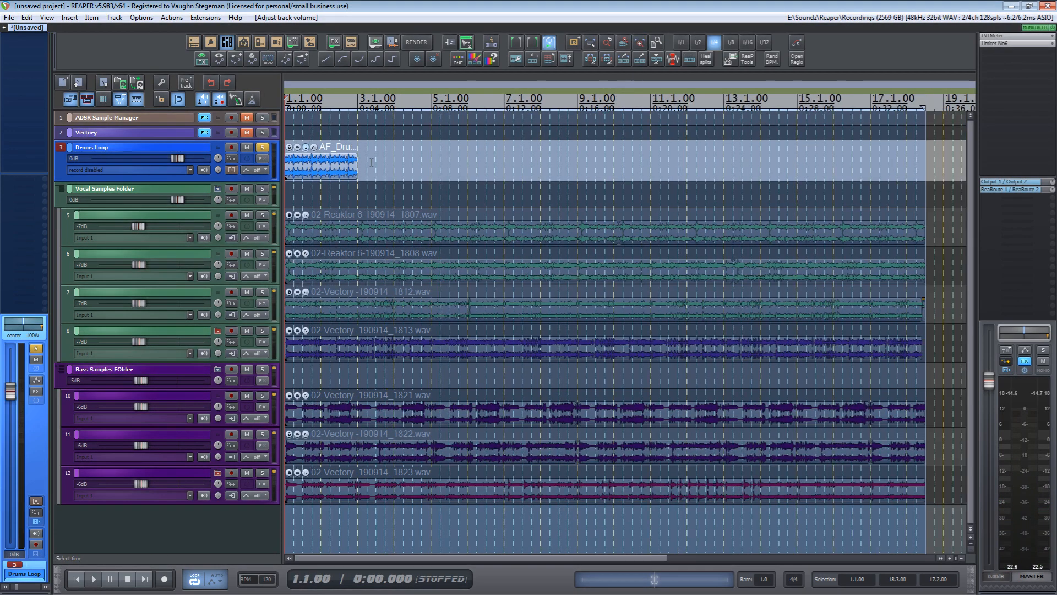
drag(358, 167, 926, 175)
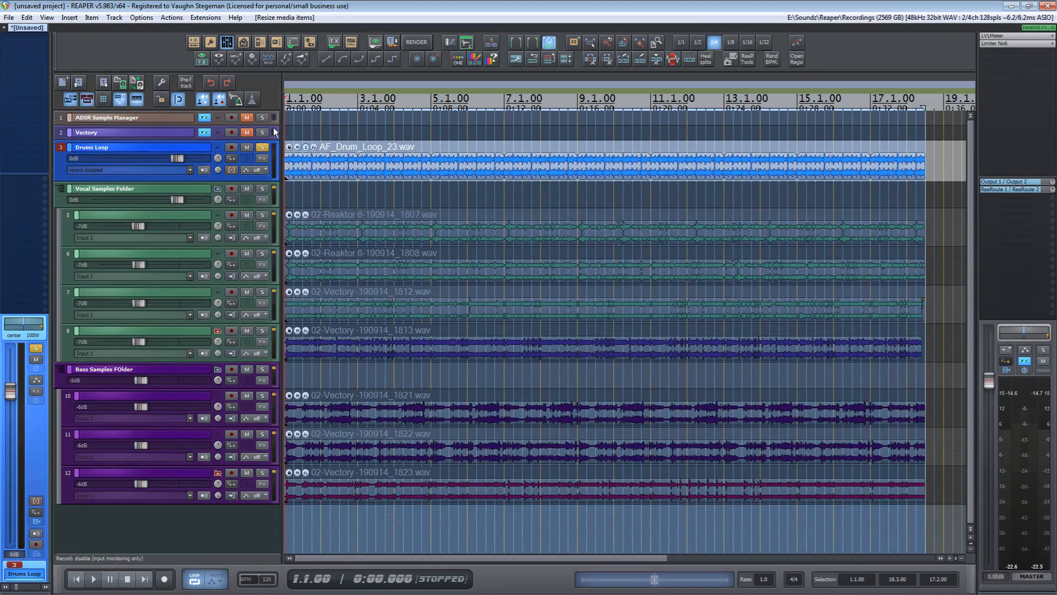
click(262, 147)
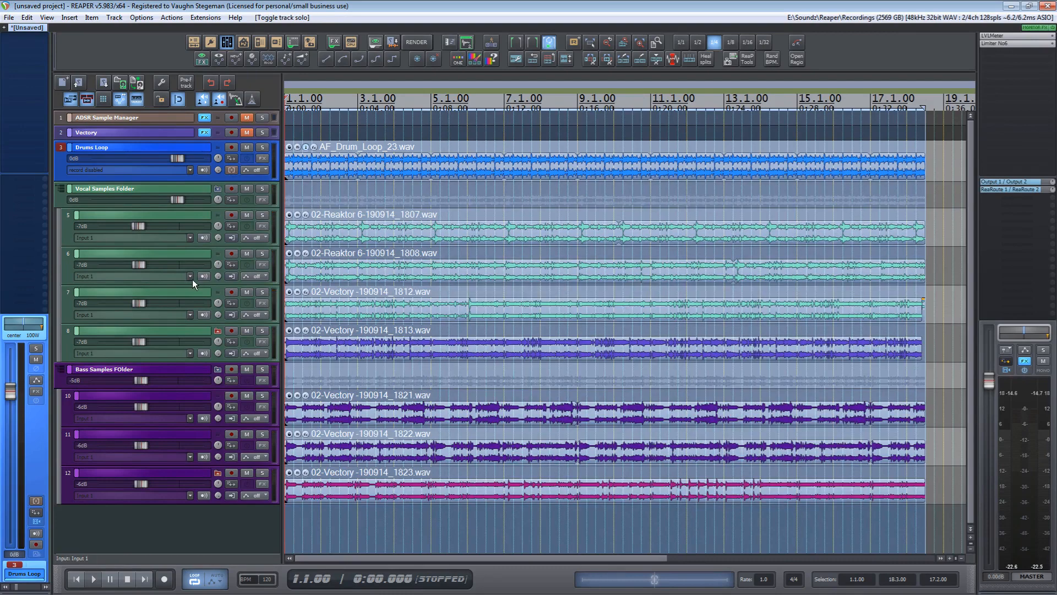
Start playback with the Vocal Samples Folder and bass tracks 10 and 11 muted, leaving only bass track 12 with the drums
click(263, 369)
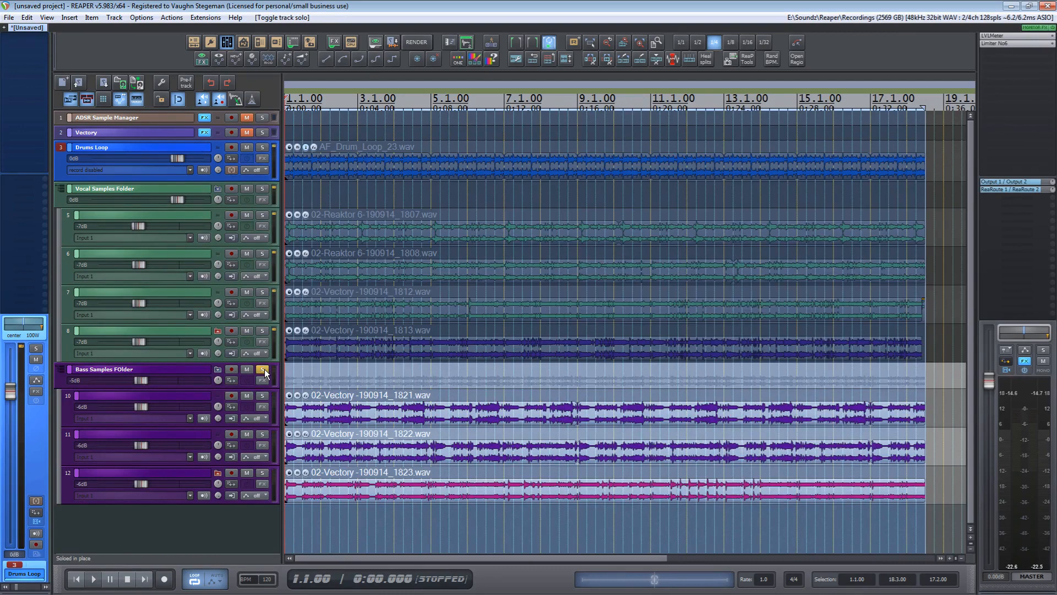
click(264, 369)
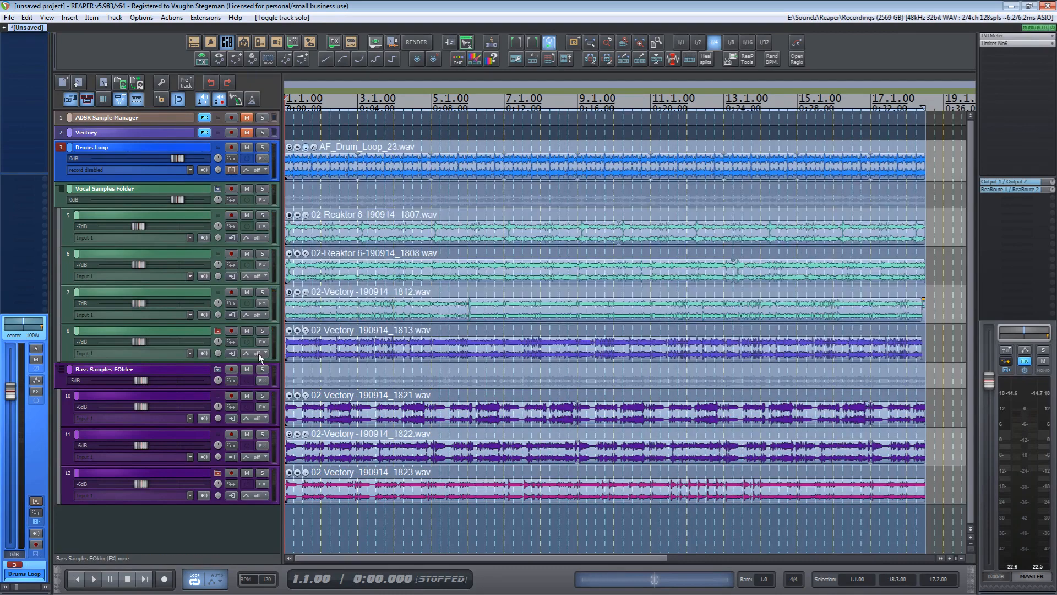
click(247, 188)
key(space)
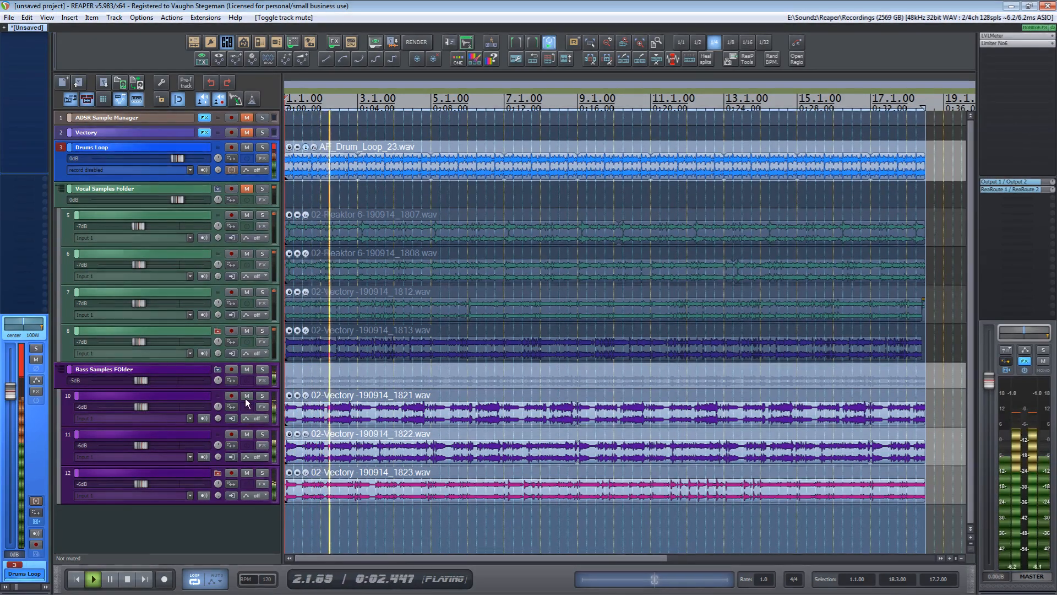
drag(247, 395, 247, 454)
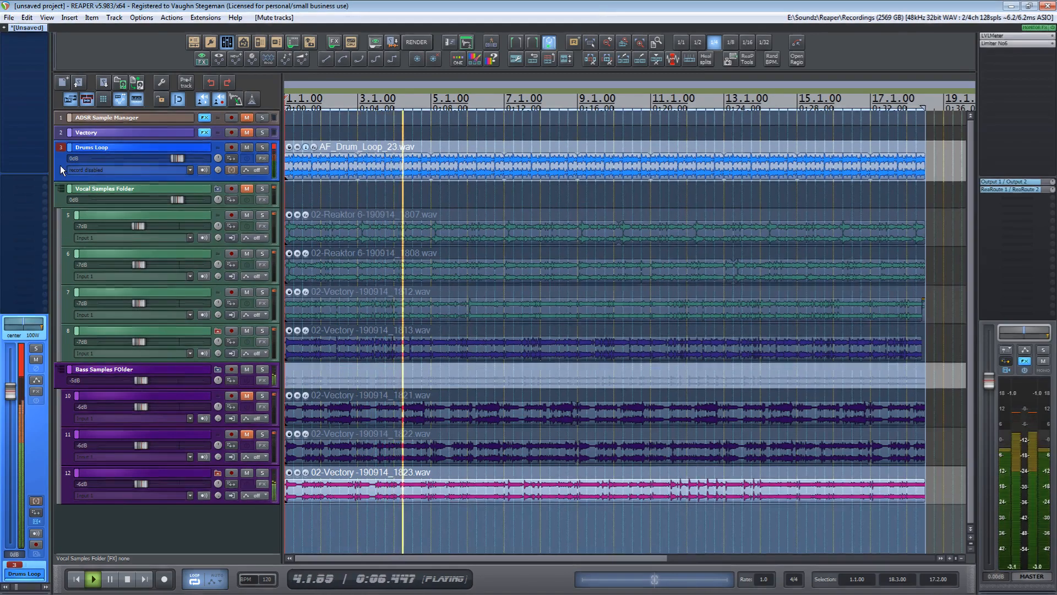
Lower the Drums Loop track's volume slightly while listening with the bass and stop playback
drag(13, 388, 8, 424)
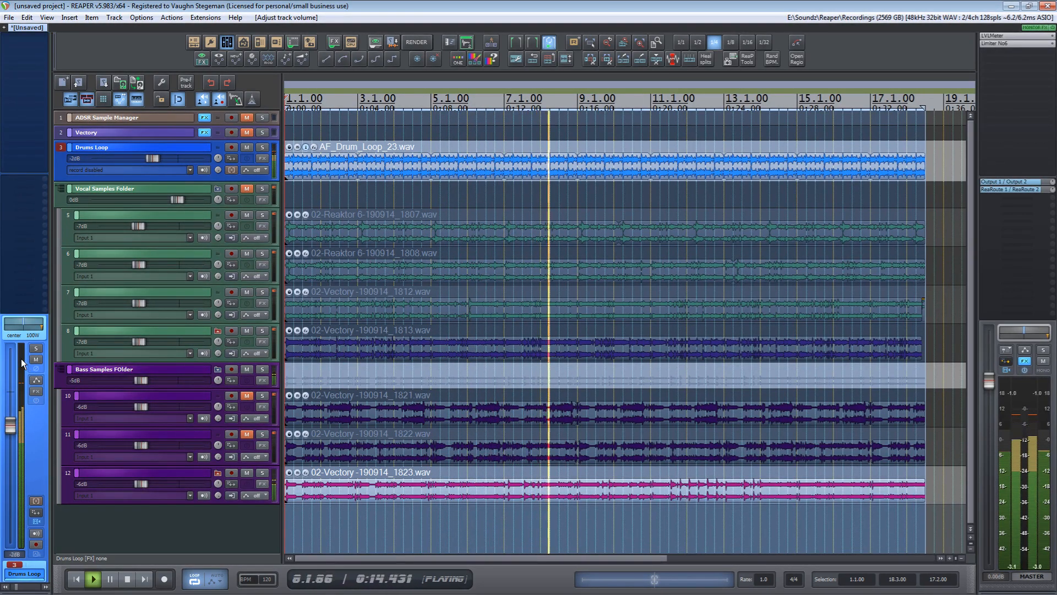
key(space)
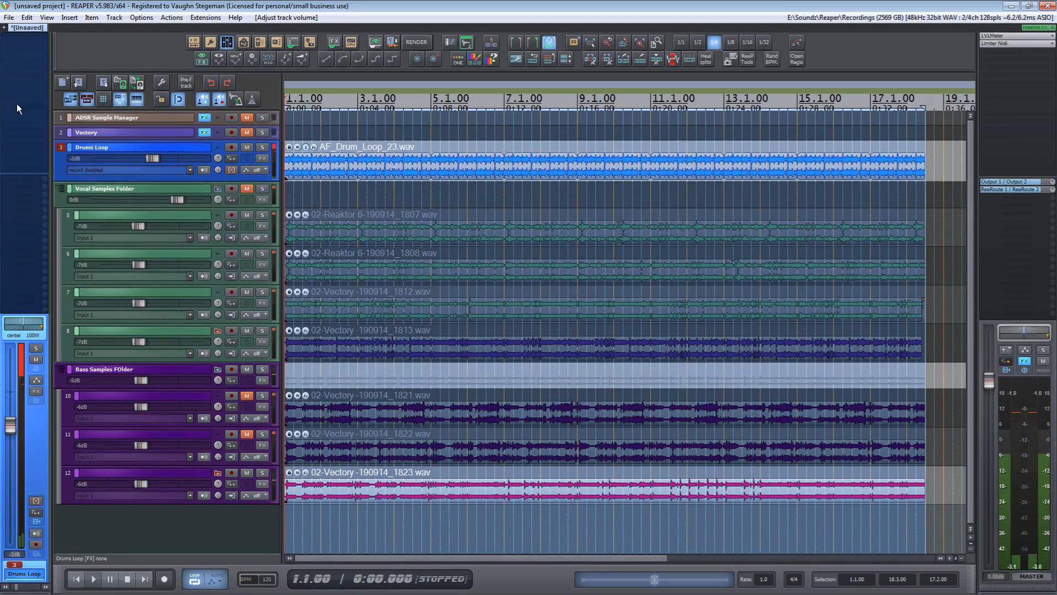
Insert the Molot compressor from Favorite Effects on the Drums Loop track and reset the track's volume to 0 dB
click(28, 37)
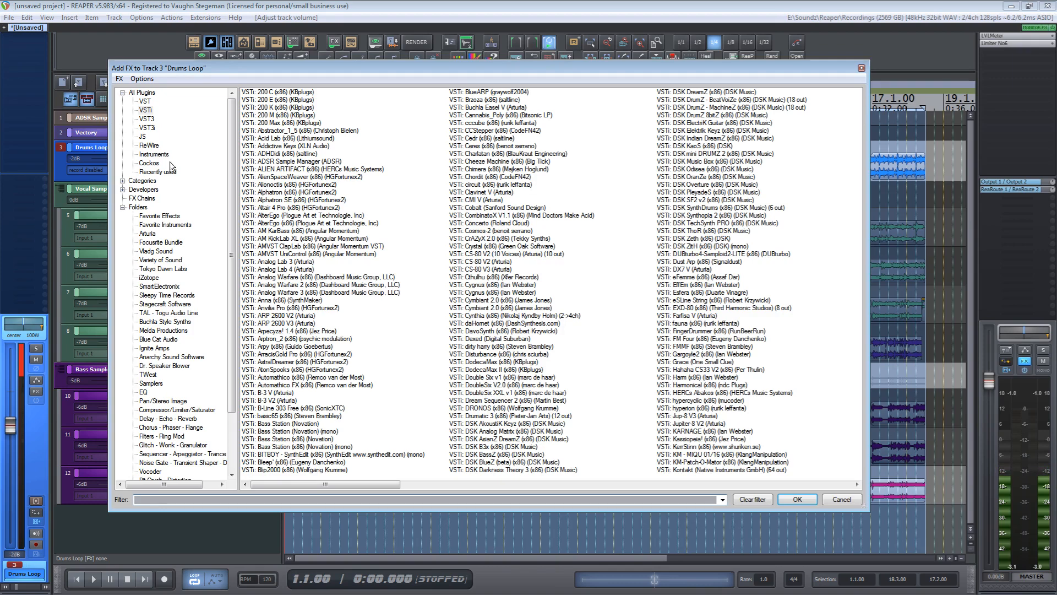
click(165, 217)
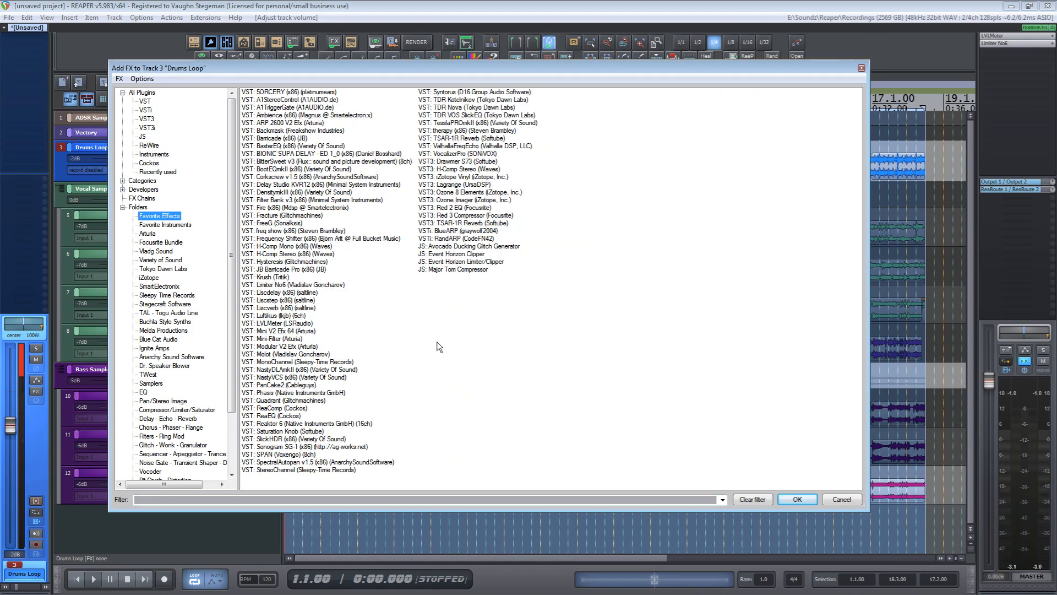
double_click(288, 355)
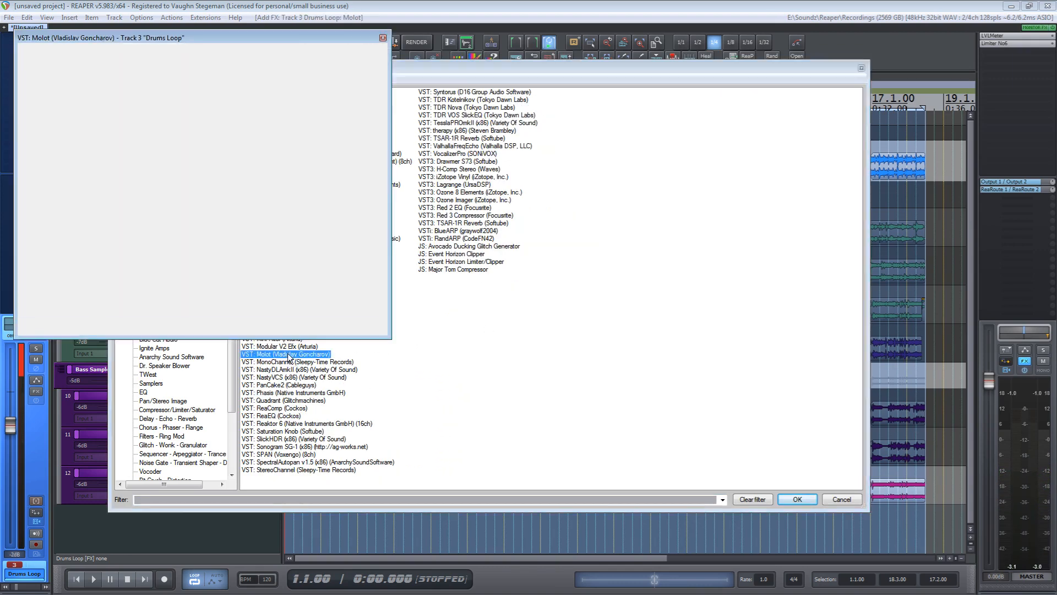
drag(305, 38, 585, 79)
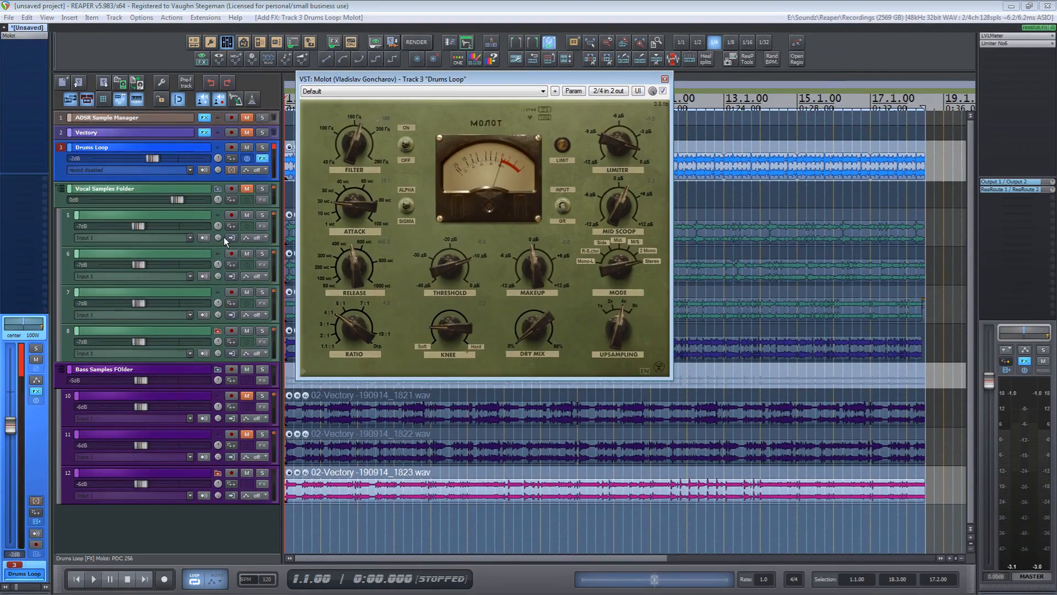
double_click(12, 421)
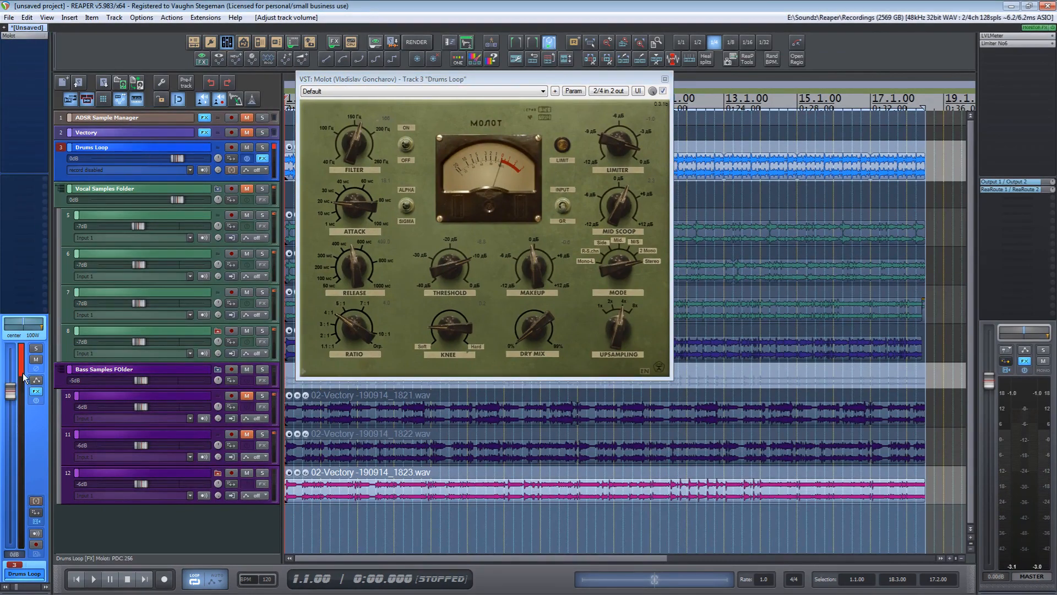
Start playback and adjust Molot's attack and release on the Drums Loop track, turning the release up
click(406, 231)
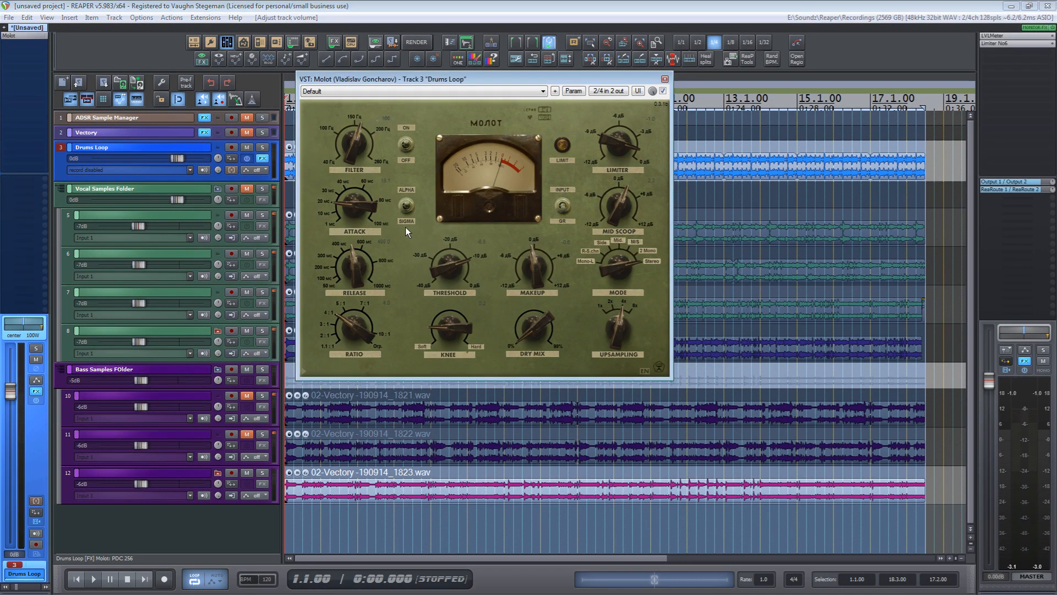
click(406, 148)
key(space)
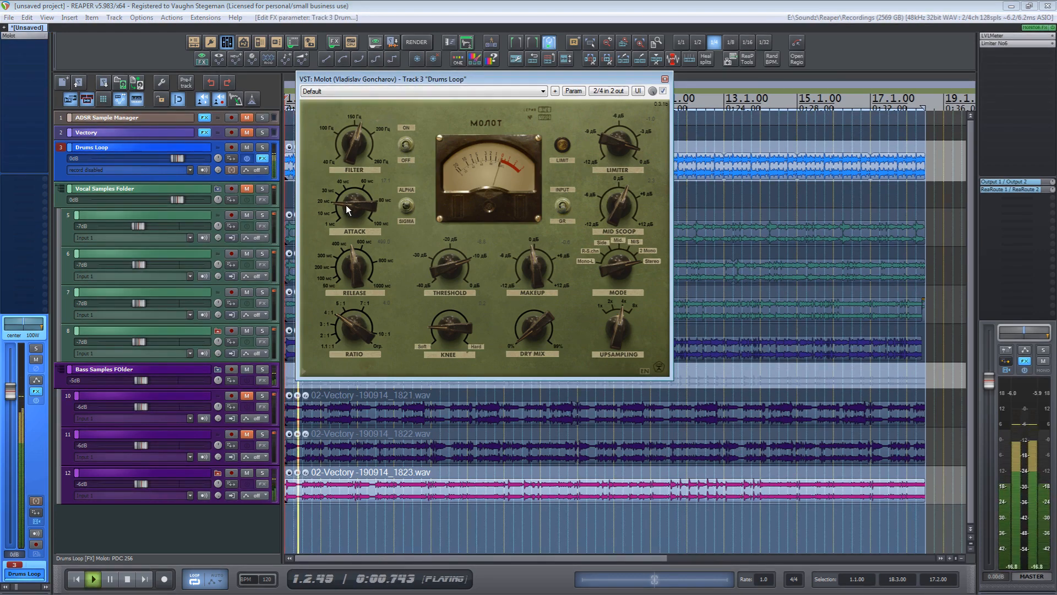
drag(353, 217, 353, 219)
drag(355, 261, 358, 339)
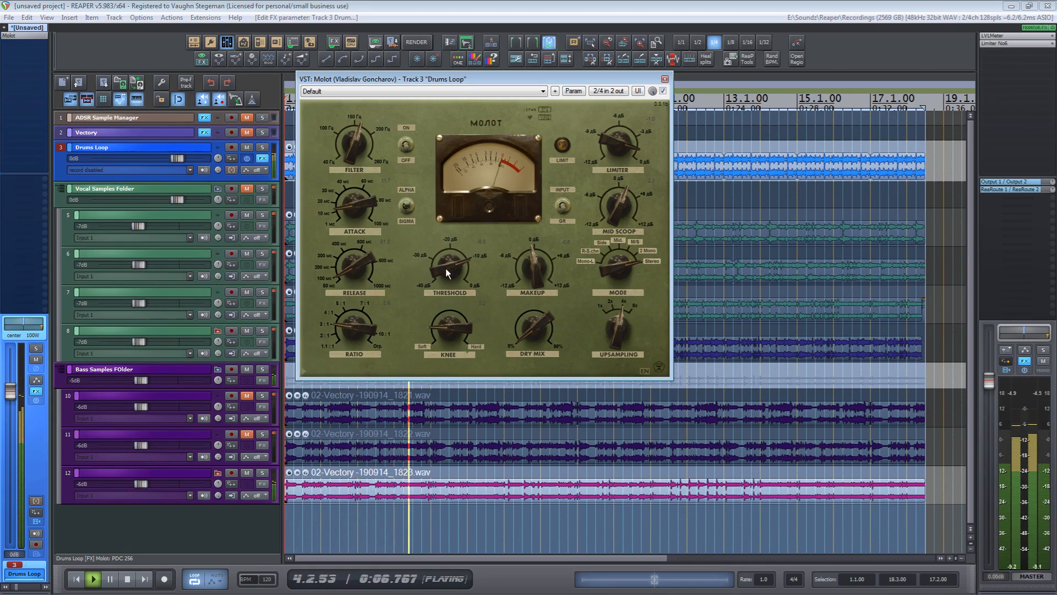
Adjust Molot's threshold and raise its makeup gain slightly while listening, stop playback and close the plugin
drag(440, 257, 439, 245)
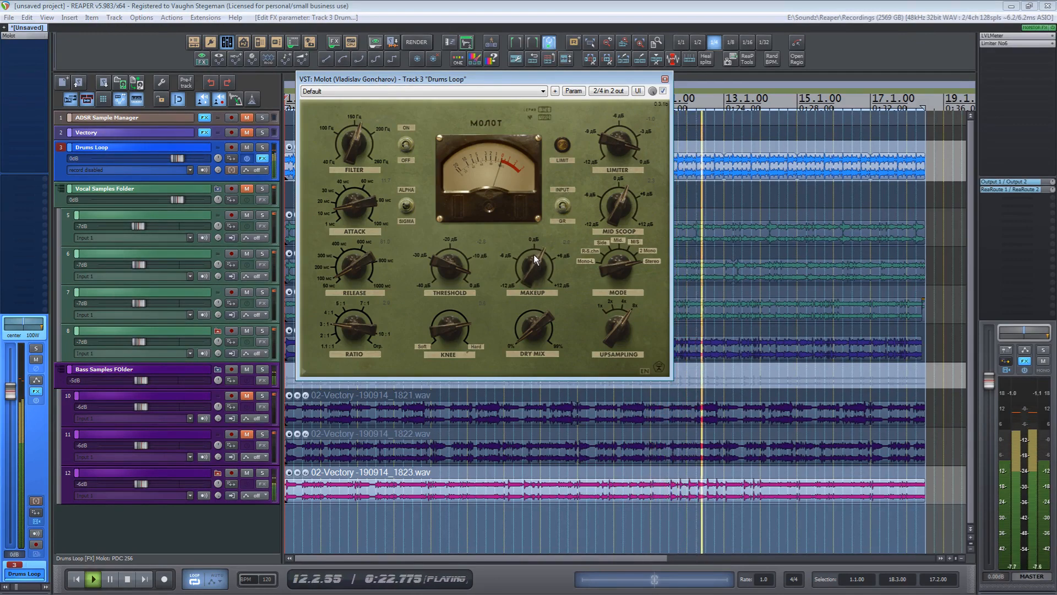
drag(534, 255, 540, 267)
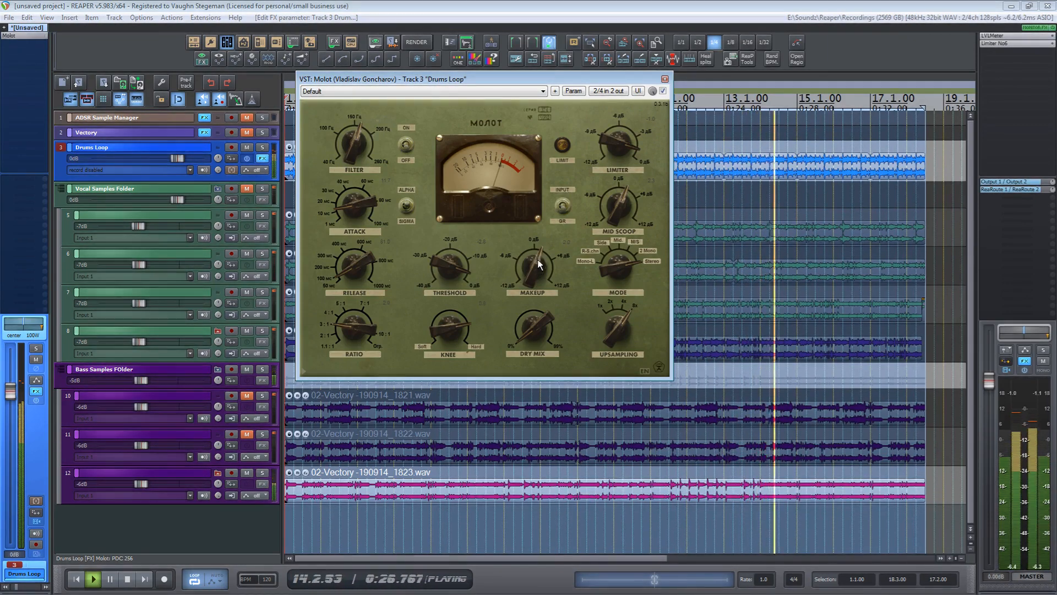
key(space)
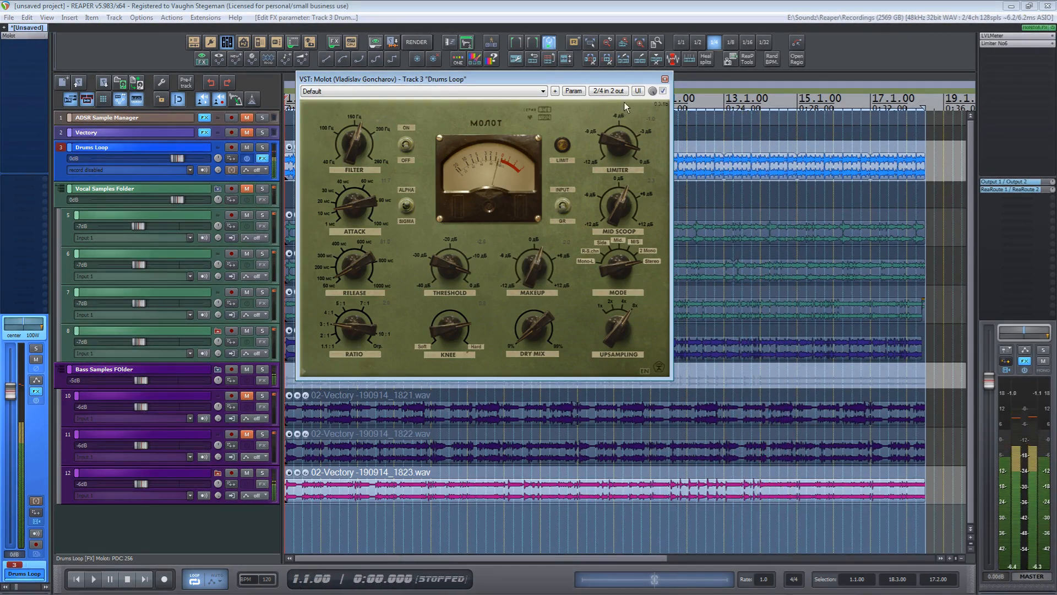
click(665, 80)
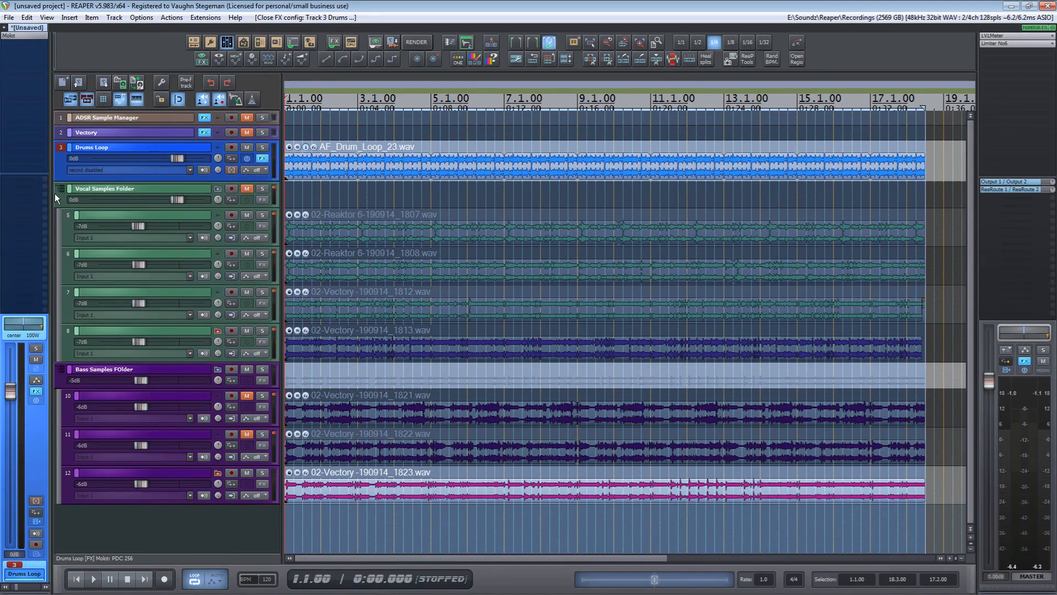
Widen the mixer to show all tracks and collapse the Vocal and Bass Samples folders' child tracks in it
drag(52, 190, 649, 182)
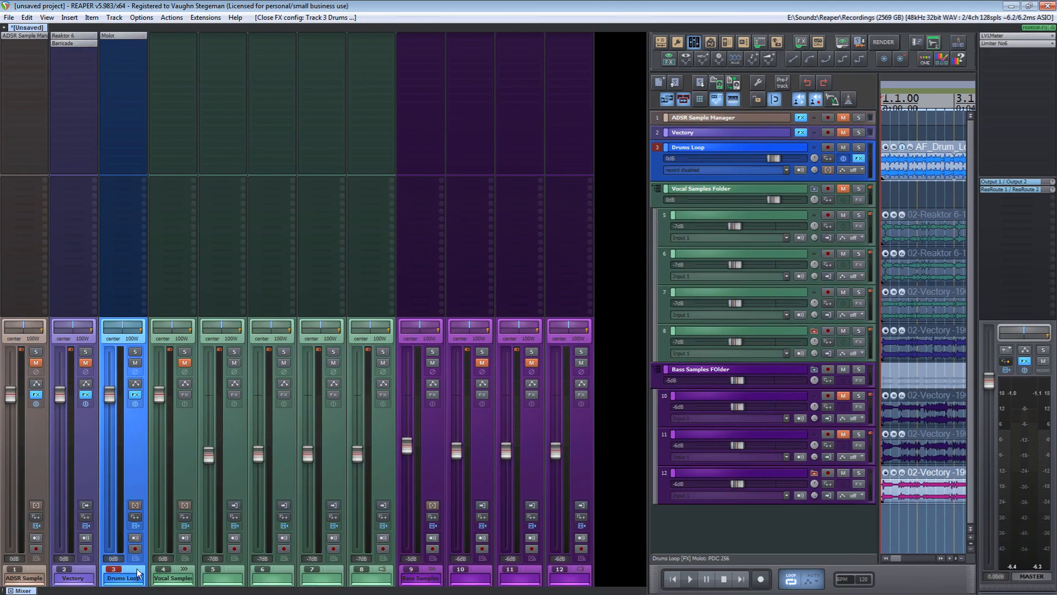
click(186, 569)
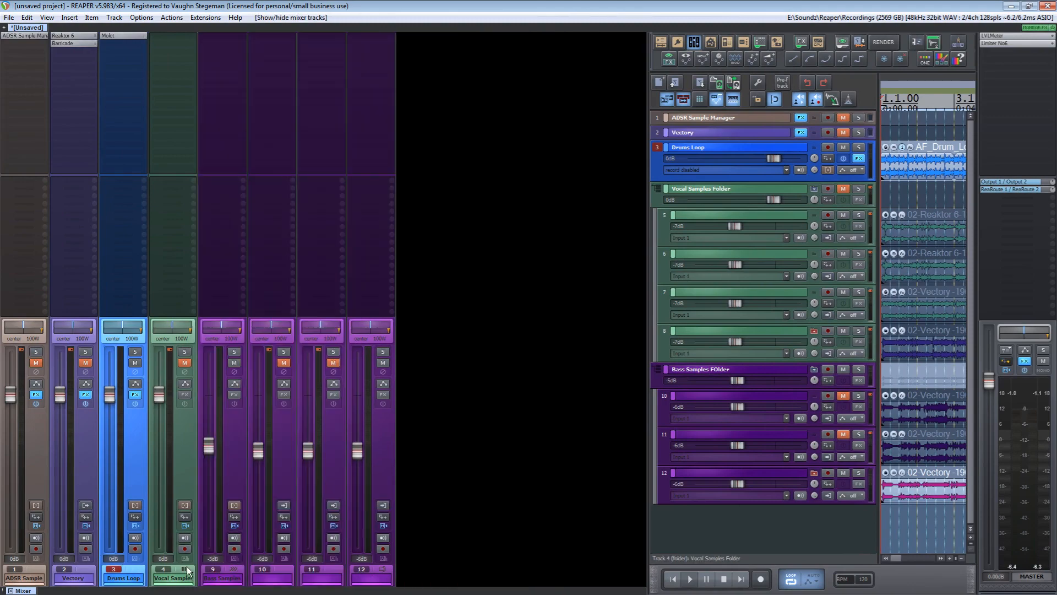
click(186, 569)
click(186, 569)
click(233, 569)
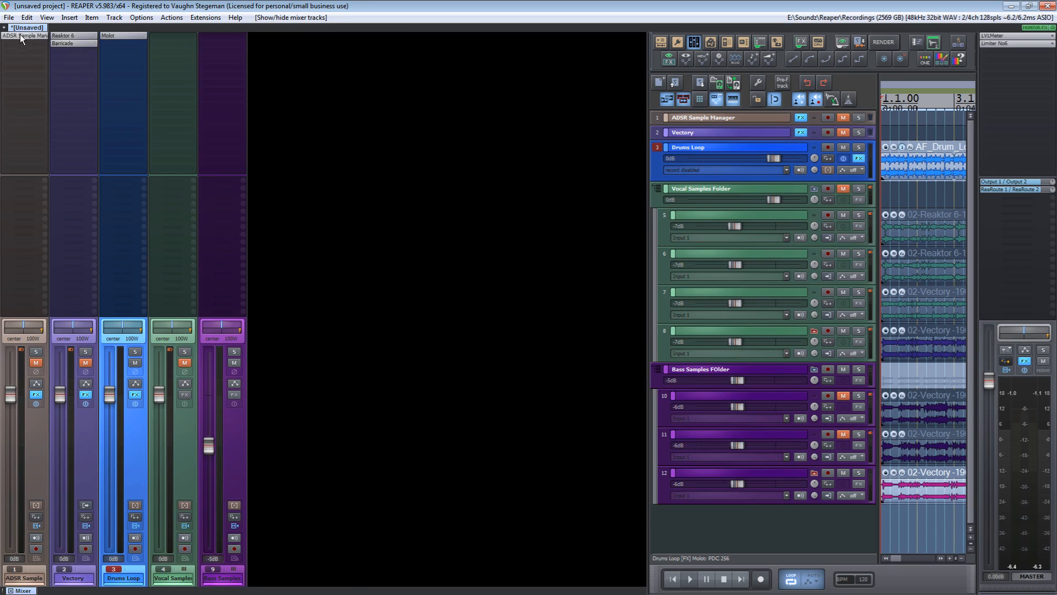
drag(20, 36, 99, 47)
drag(168, 37, 168, 38)
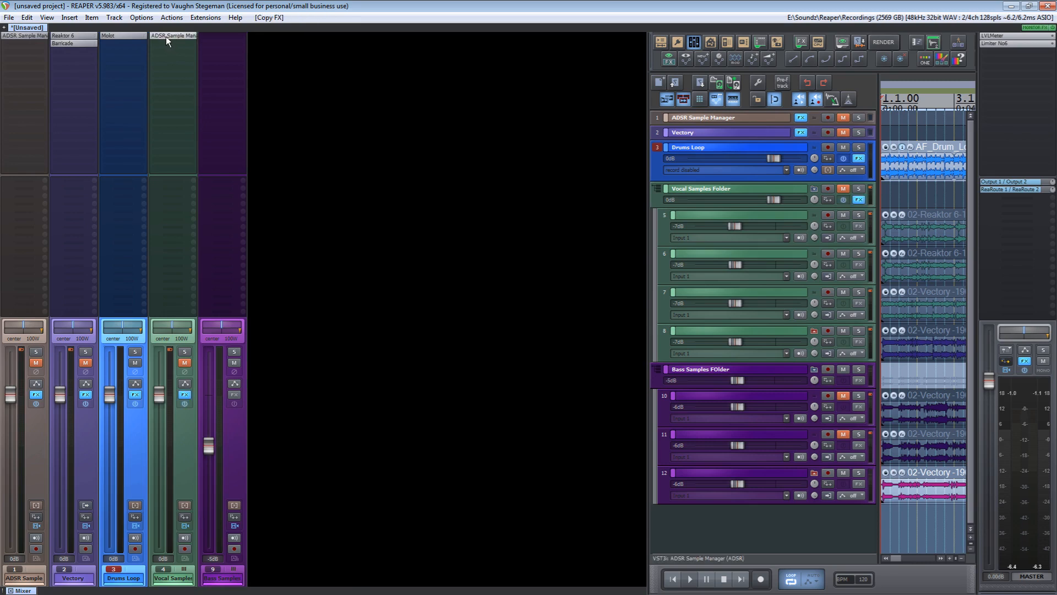
alt+click(166, 34)
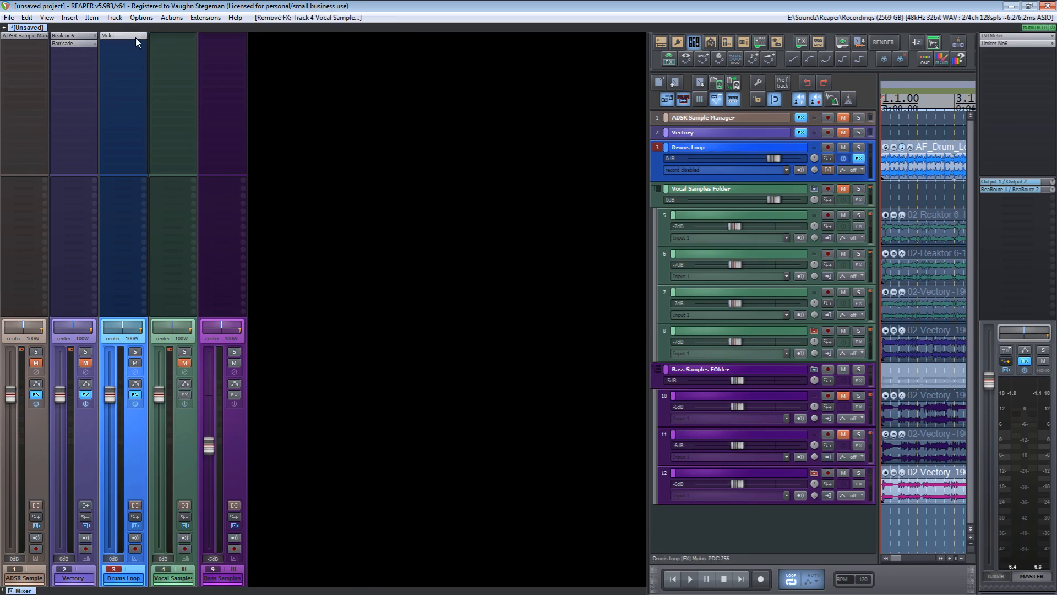
Copy Molot from the Drums Loop track to the Vocal and Bass Samples folders and narrow the mixer again
drag(154, 38, 219, 37)
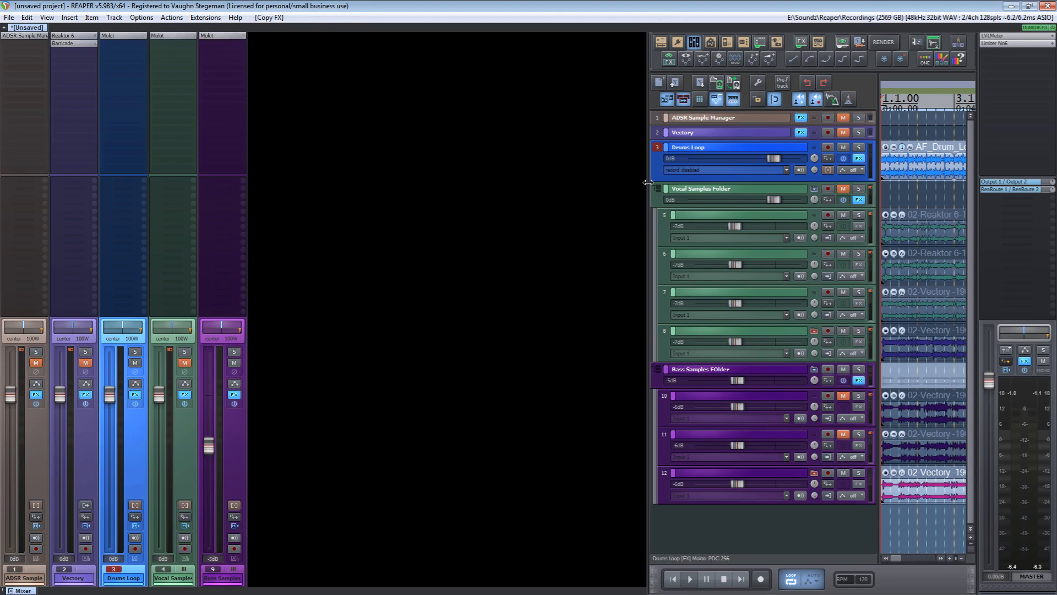
drag(648, 182, 52, 202)
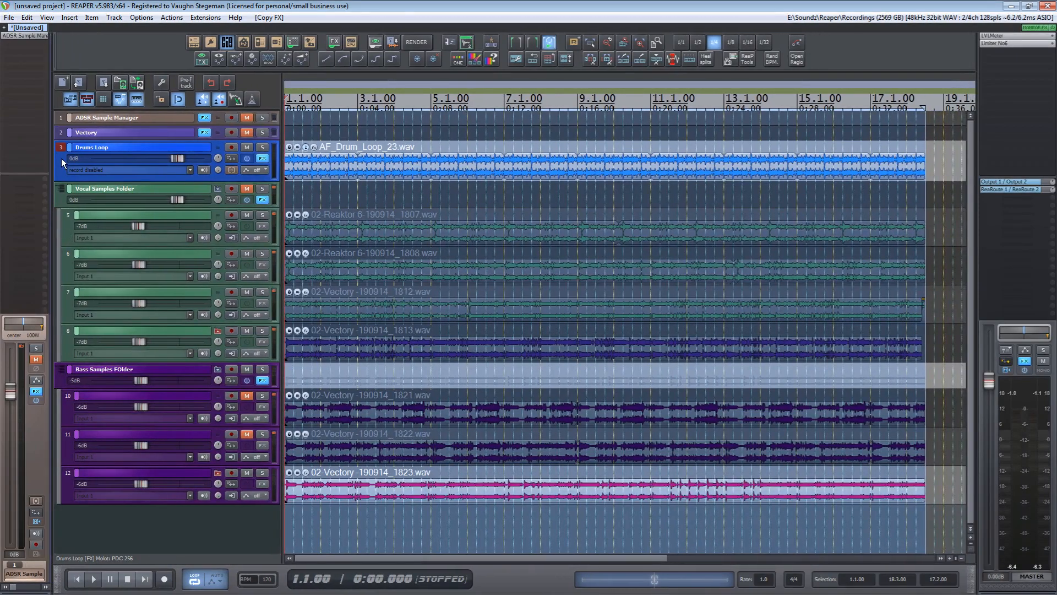
Select the Drums Loop track, start playback and unmute bass tracks 11 and 10
click(59, 173)
key(space)
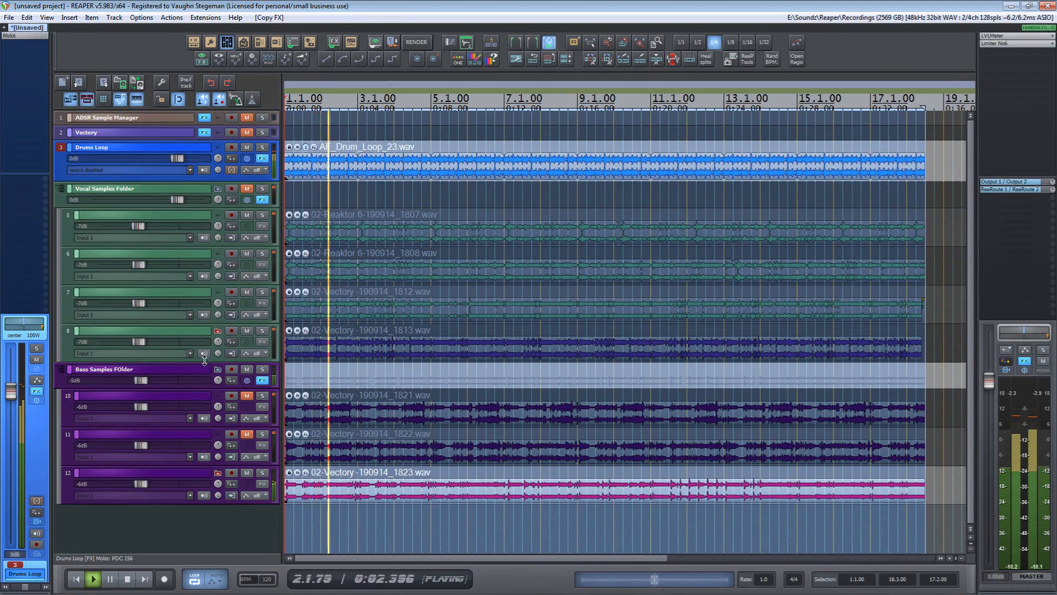
click(246, 435)
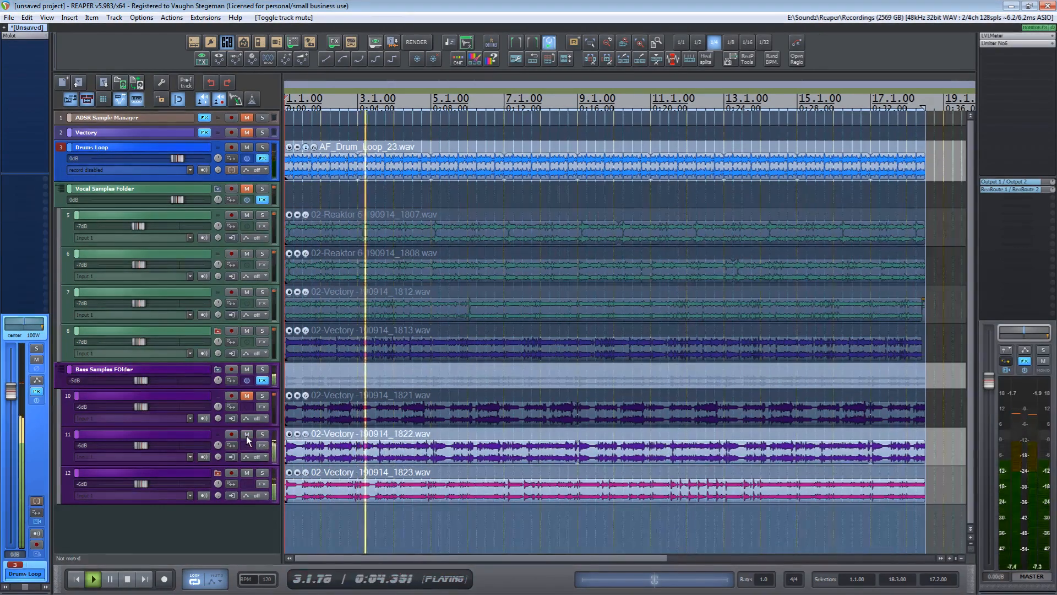
click(247, 394)
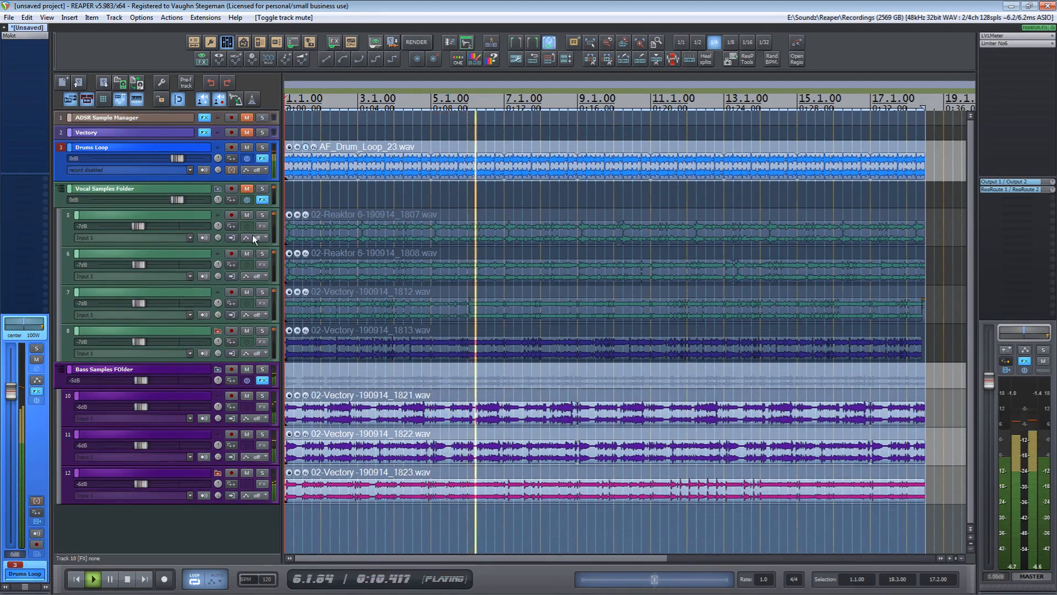
Bring in the Vocal Samples Folder with vocal track 6 as its only audible track, muting tracks 5, 7 and 8
click(262, 253)
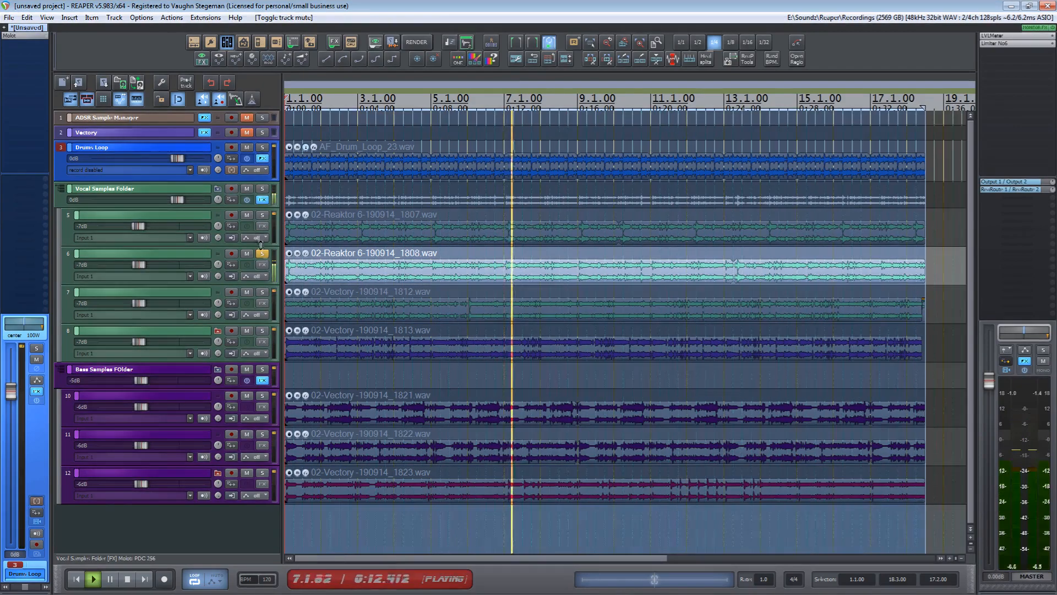
click(262, 253)
click(247, 214)
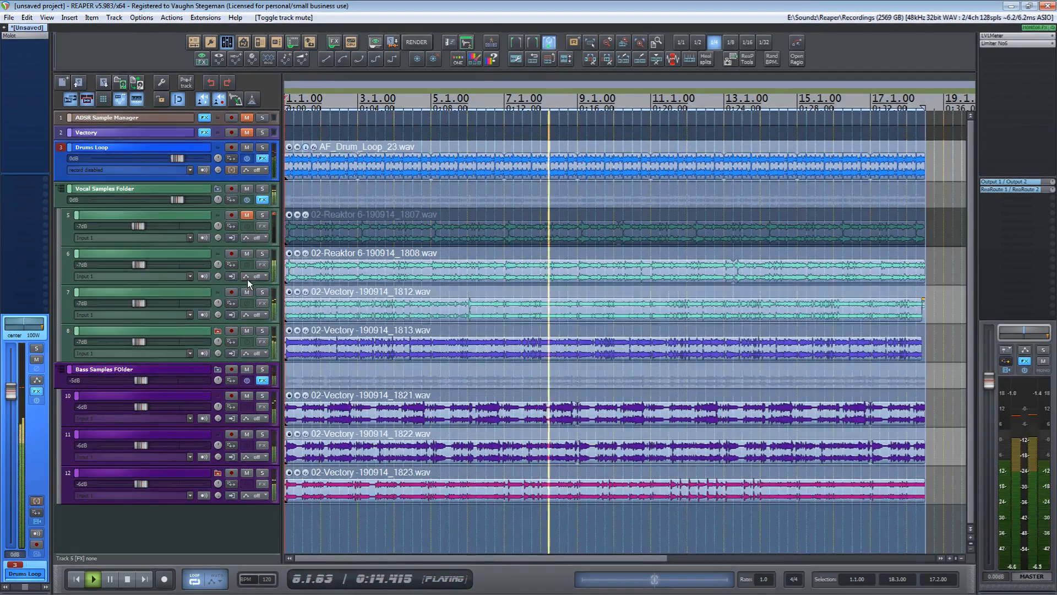
click(246, 291)
click(247, 331)
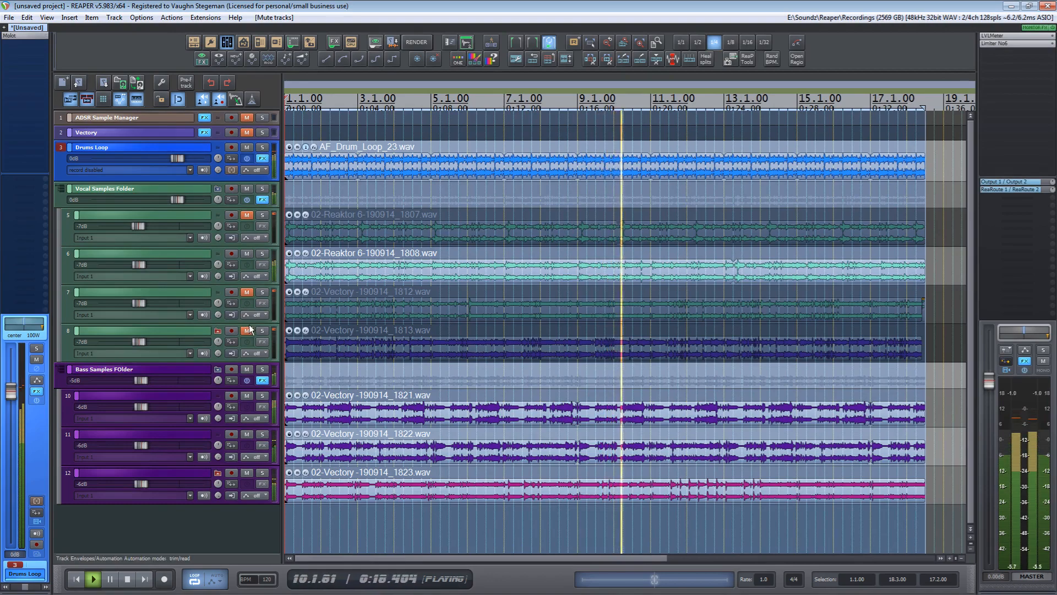
Audition other vocal and bass combinations, leave only vocal track 7 and bass track 10 unmuted, and stop playback
click(247, 330)
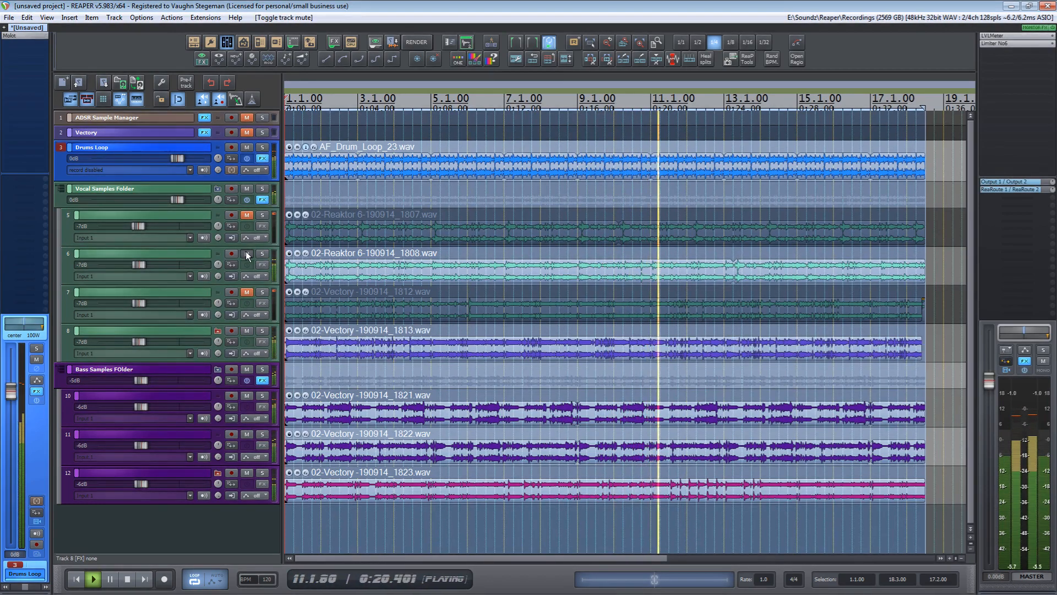
click(246, 253)
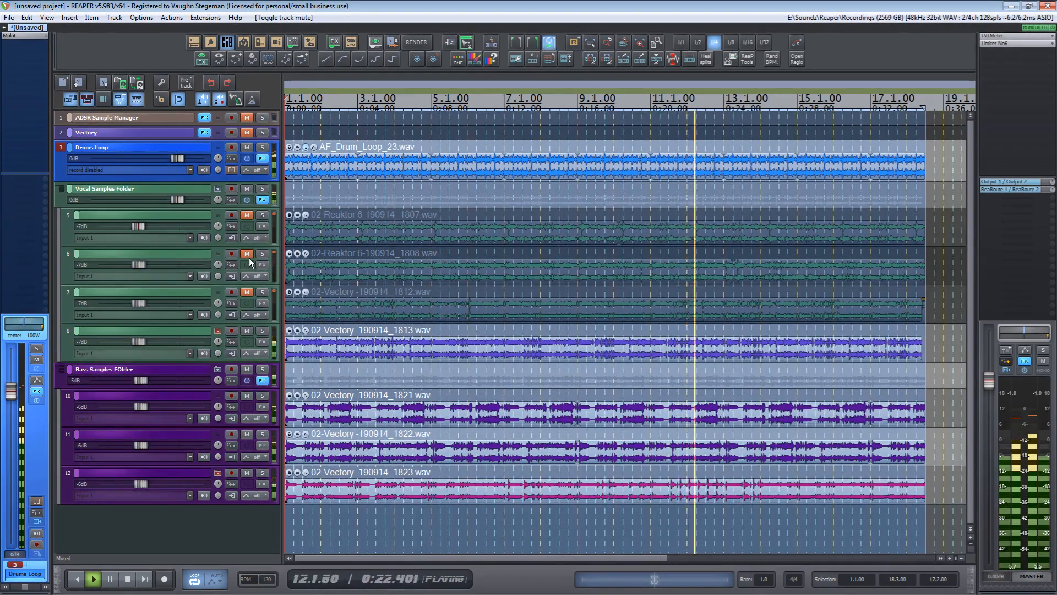
click(247, 292)
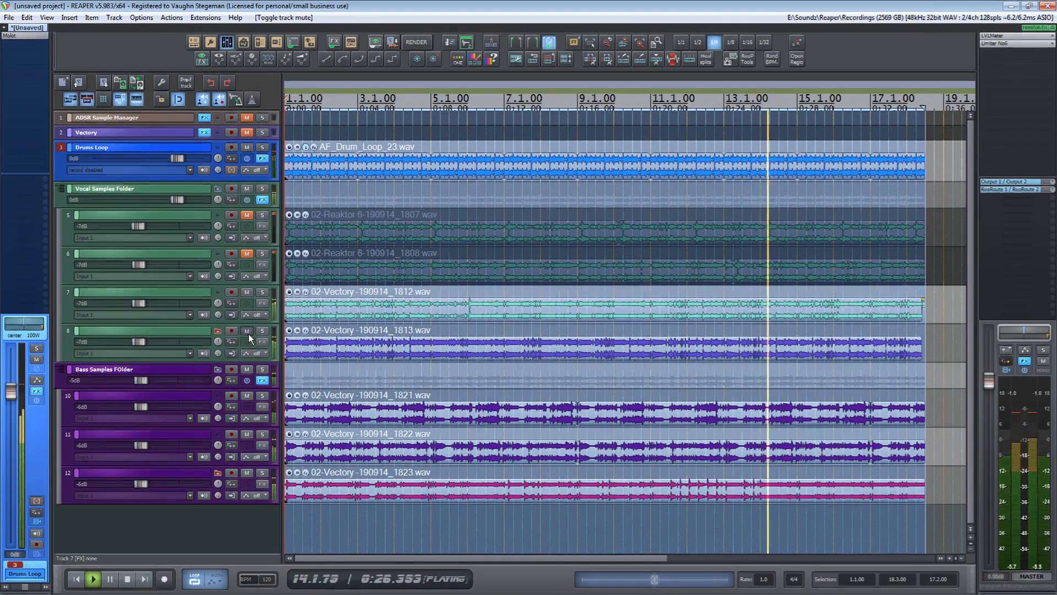
click(248, 332)
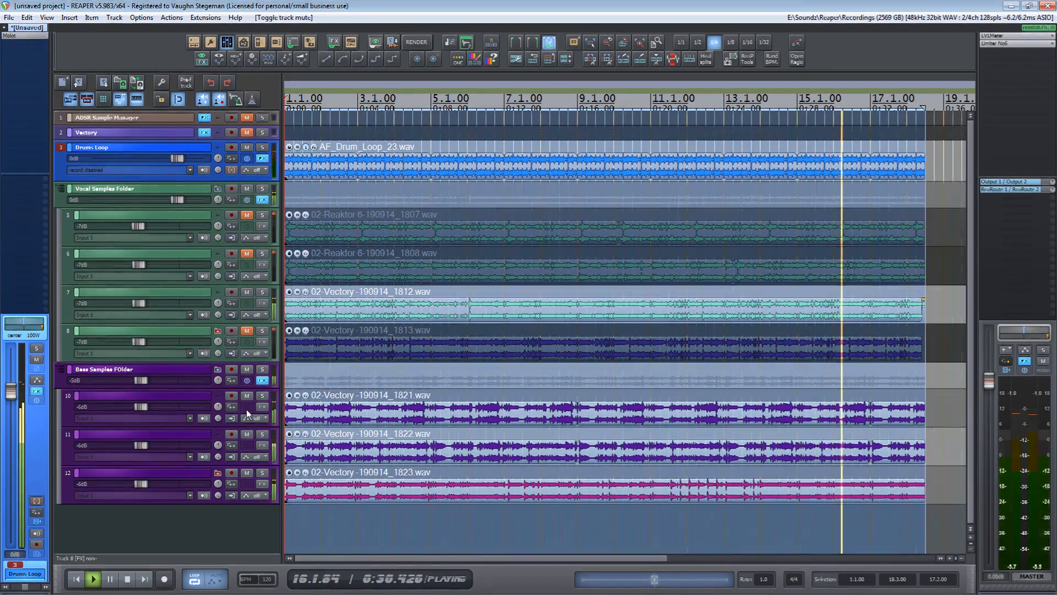
drag(249, 434, 247, 499)
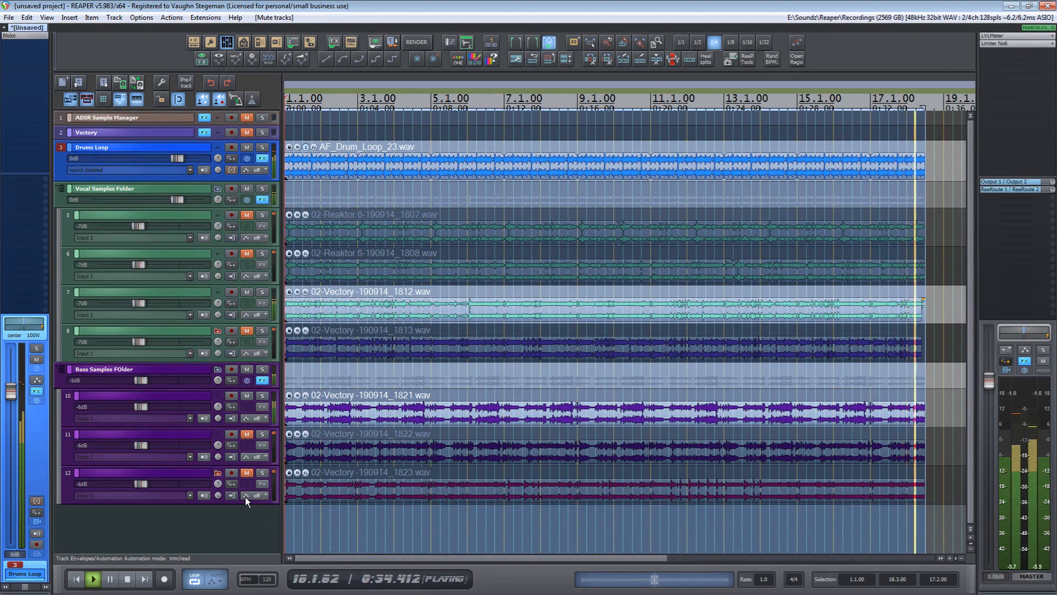
key(space)
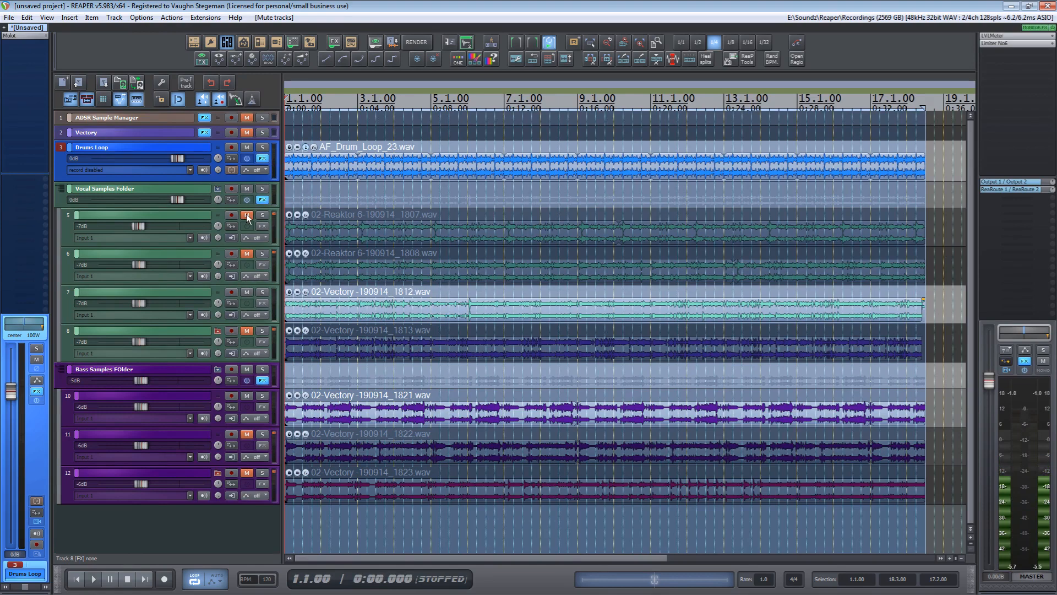
Mute the Vocal and Bass Samples folders and unmute all of their child tracks
click(248, 189)
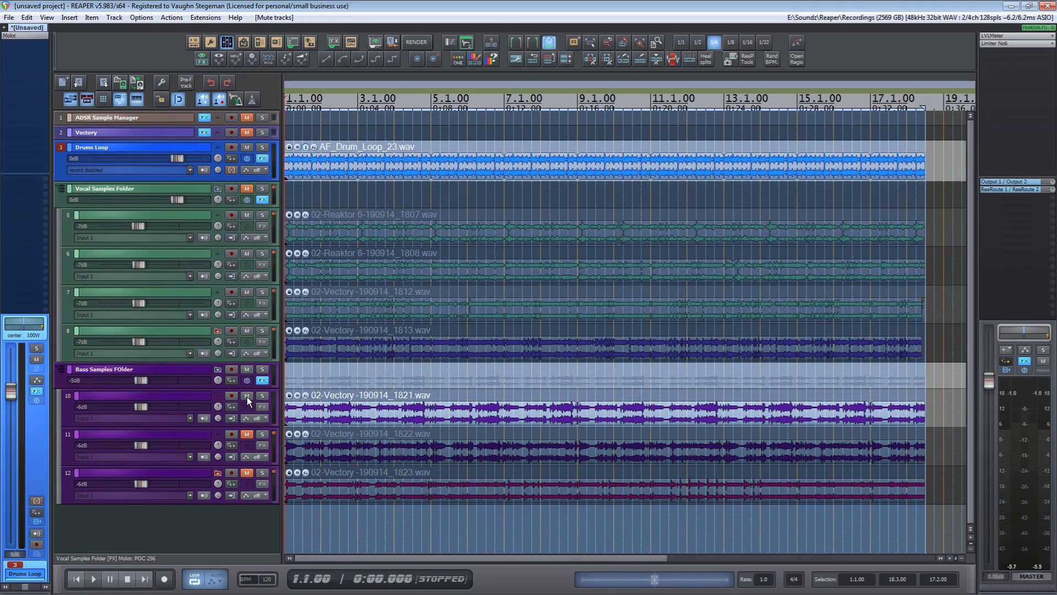
click(246, 435)
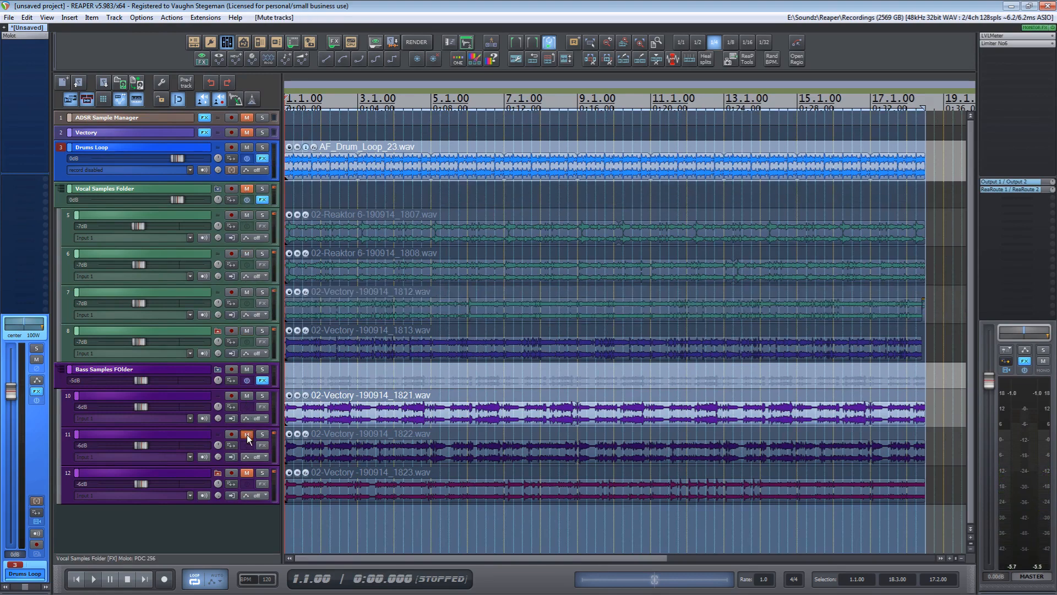
click(247, 369)
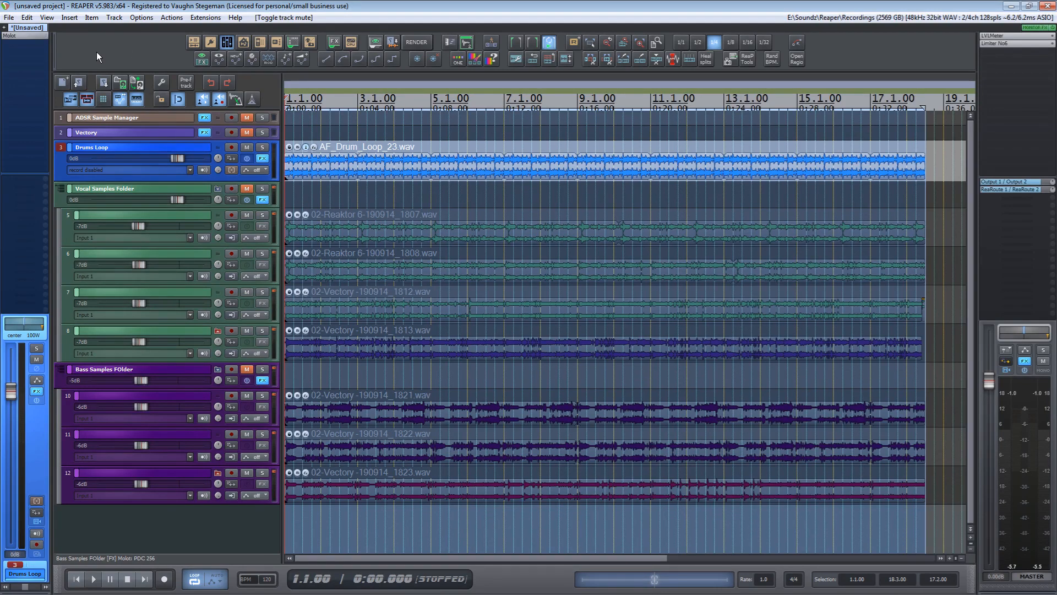
scroll(579, 277, right, 5)
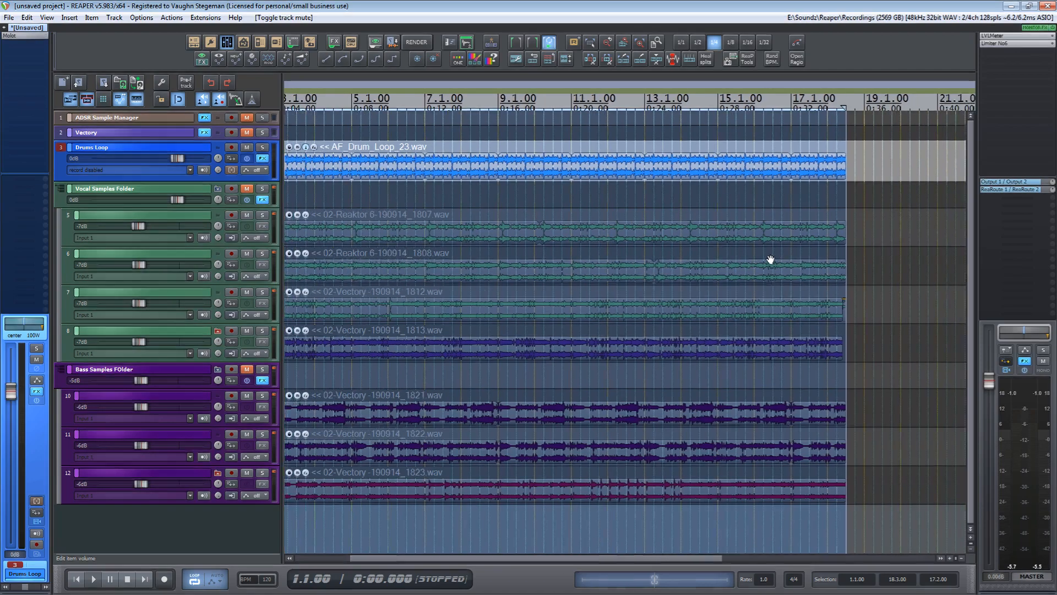
scroll(580, 279, down, 5)
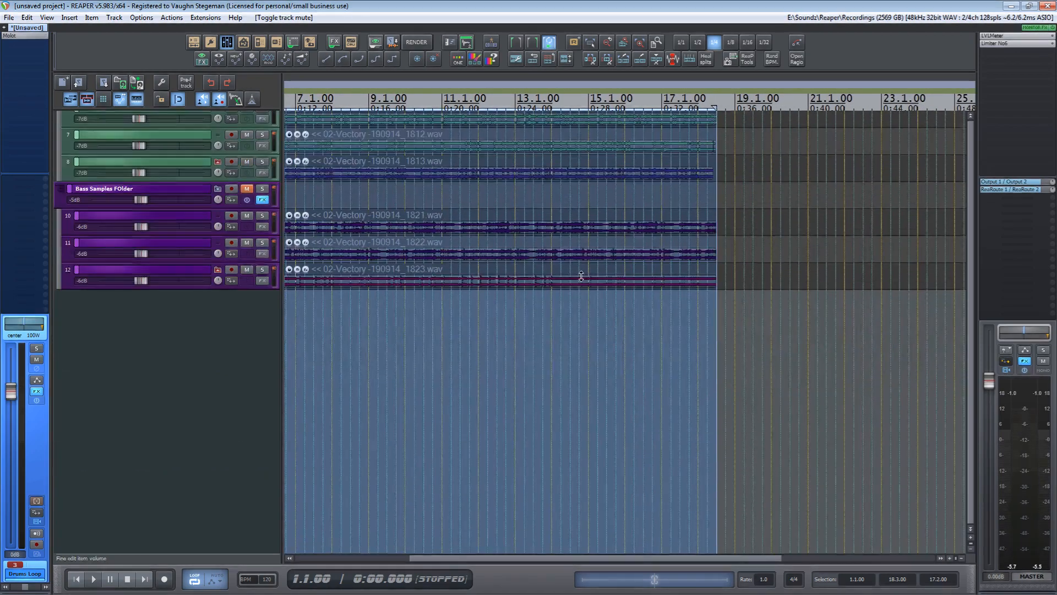
scroll(508, 412, down, 2)
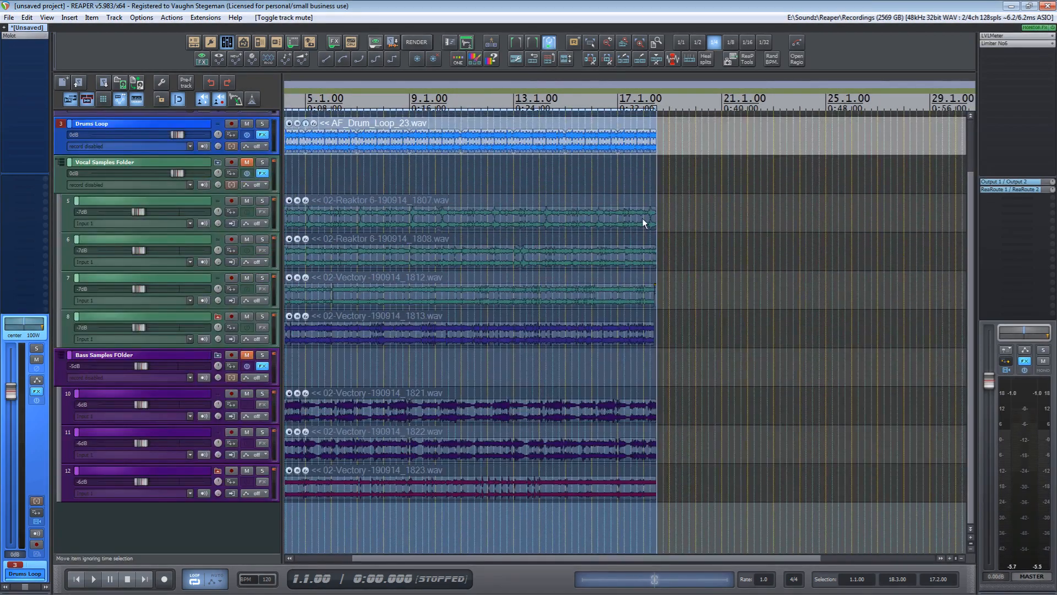
scroll(699, 301, down, 5)
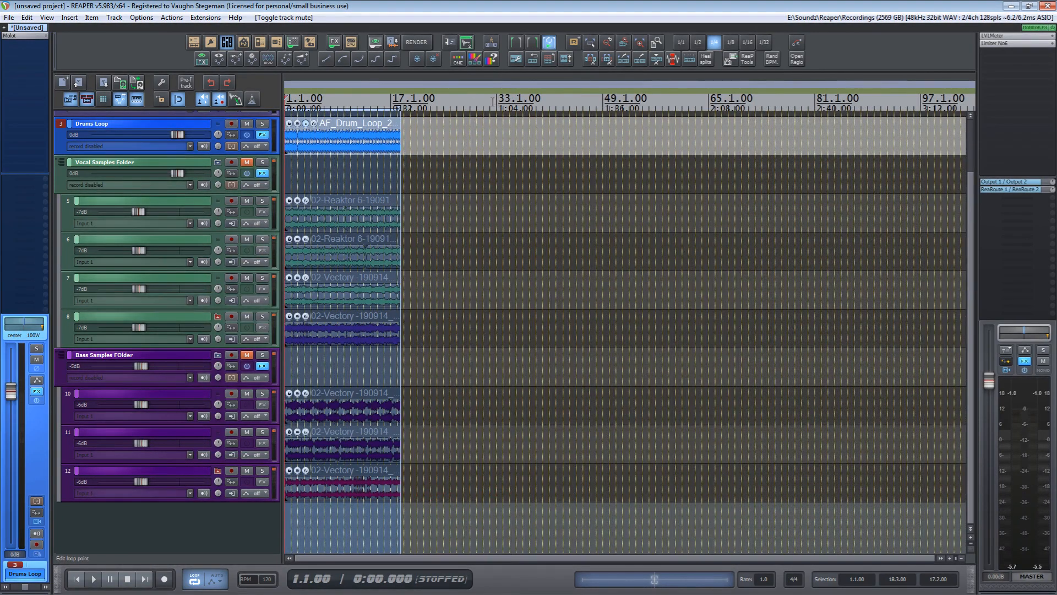
scroll(492, 103, up, 6)
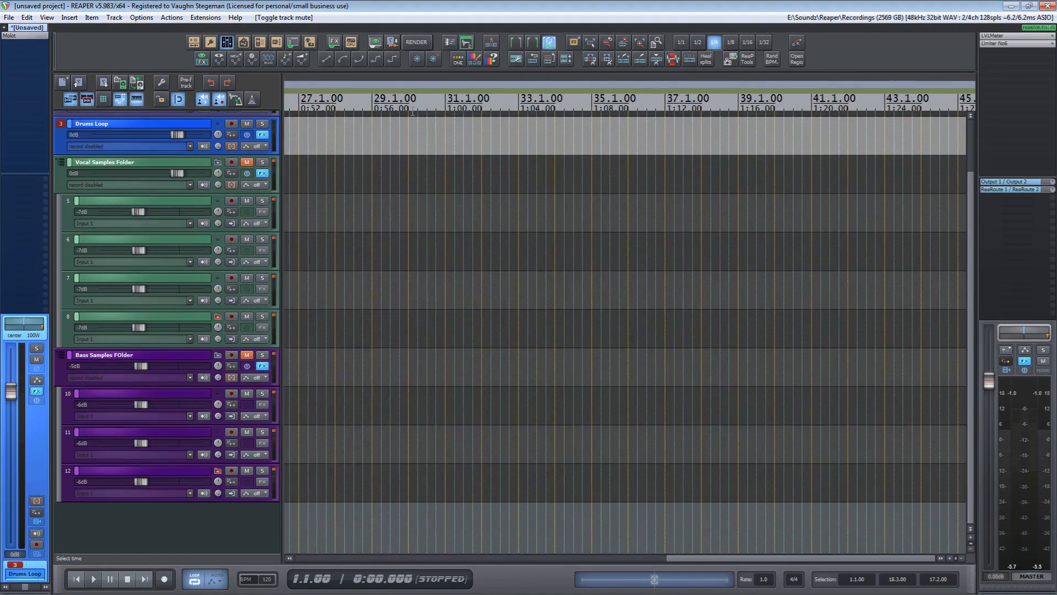
scroll(413, 113, up, 2)
scroll(406, 111, up, 1)
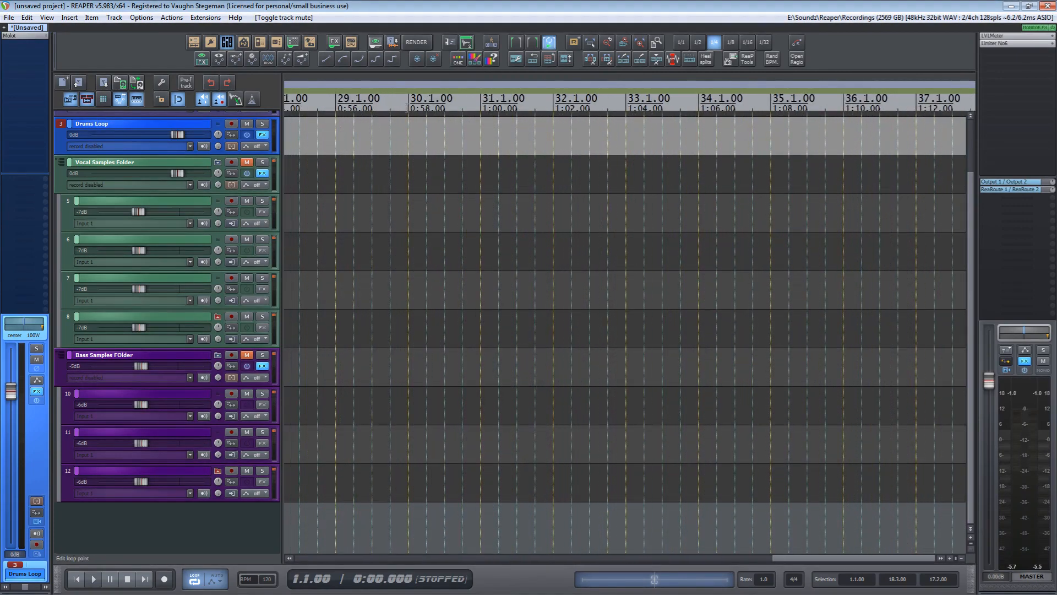
Place the edit cursor at measure 30 and set the project's 0:00 time to that position
click(408, 101)
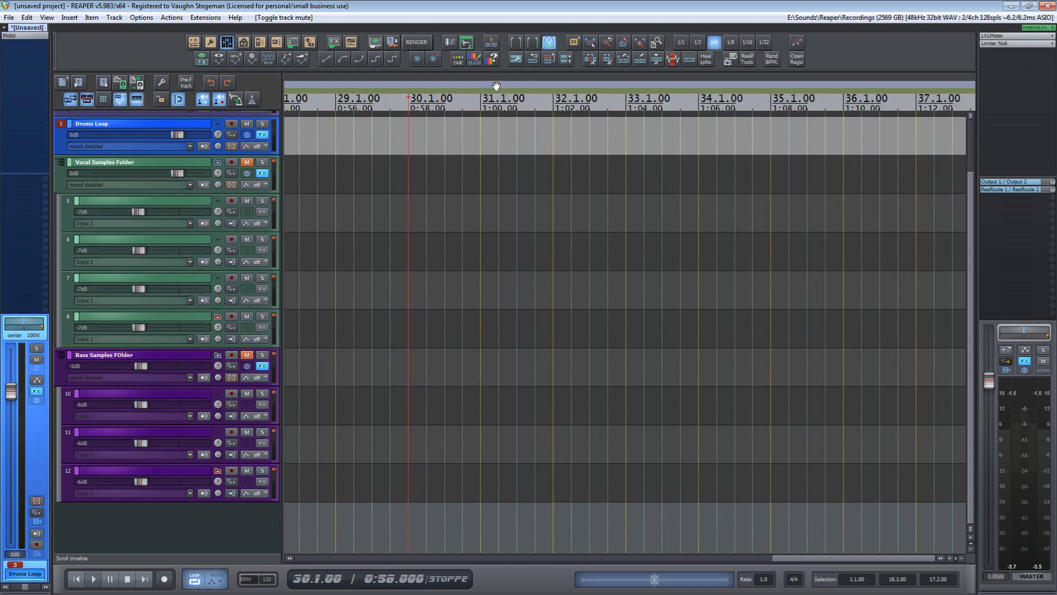
right_click(405, 103)
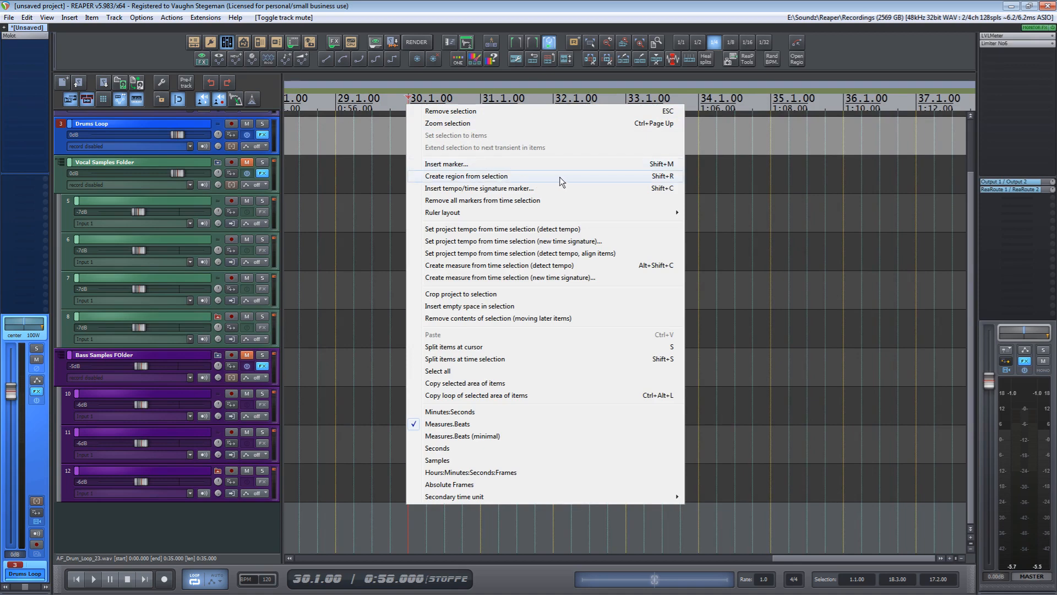
mouse_move(552, 211)
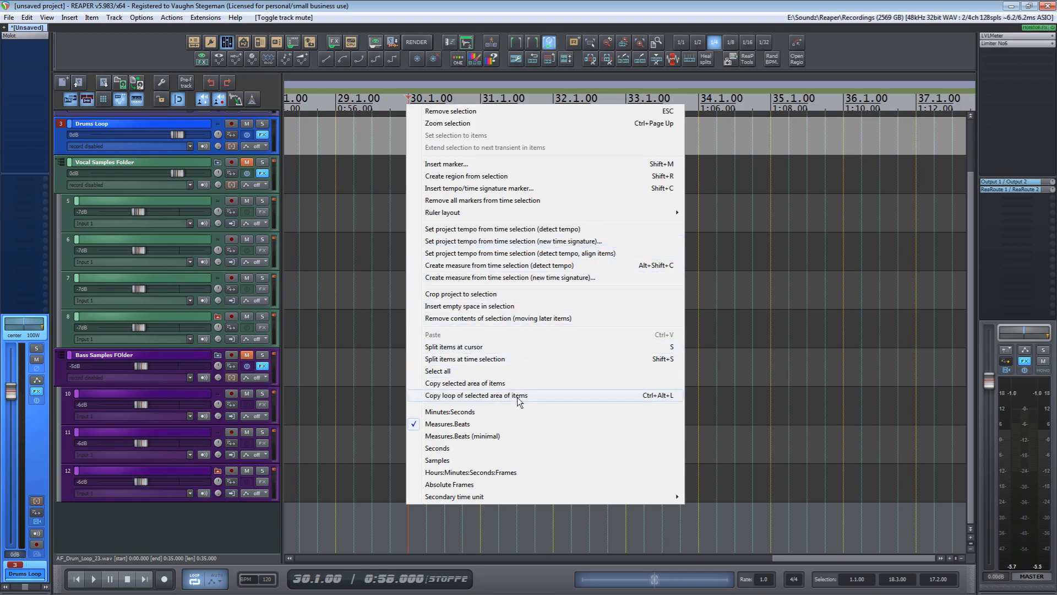
click(444, 181)
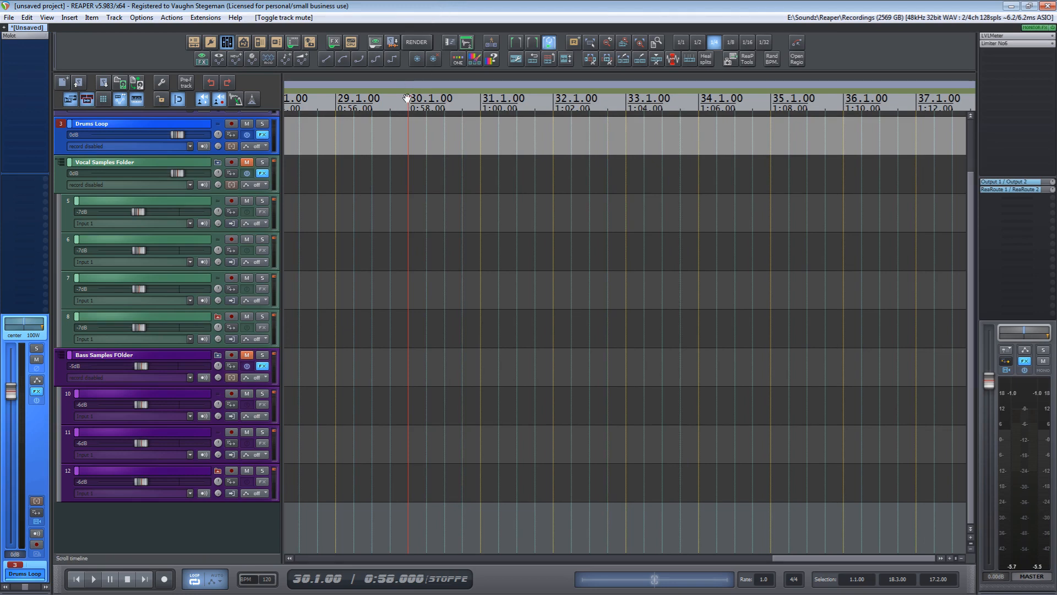
scroll(408, 98, up, 2)
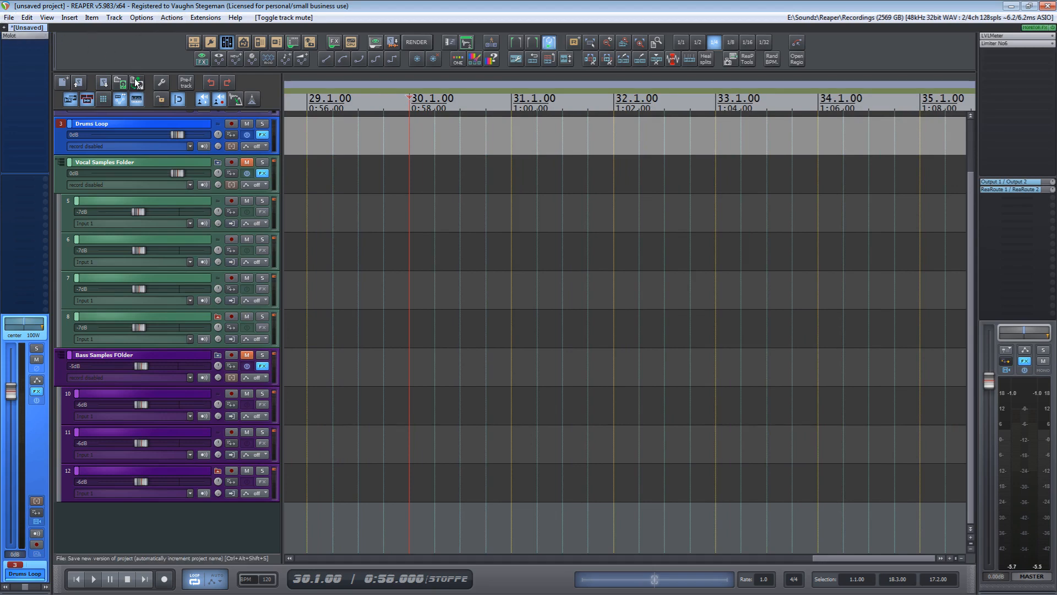
click(160, 83)
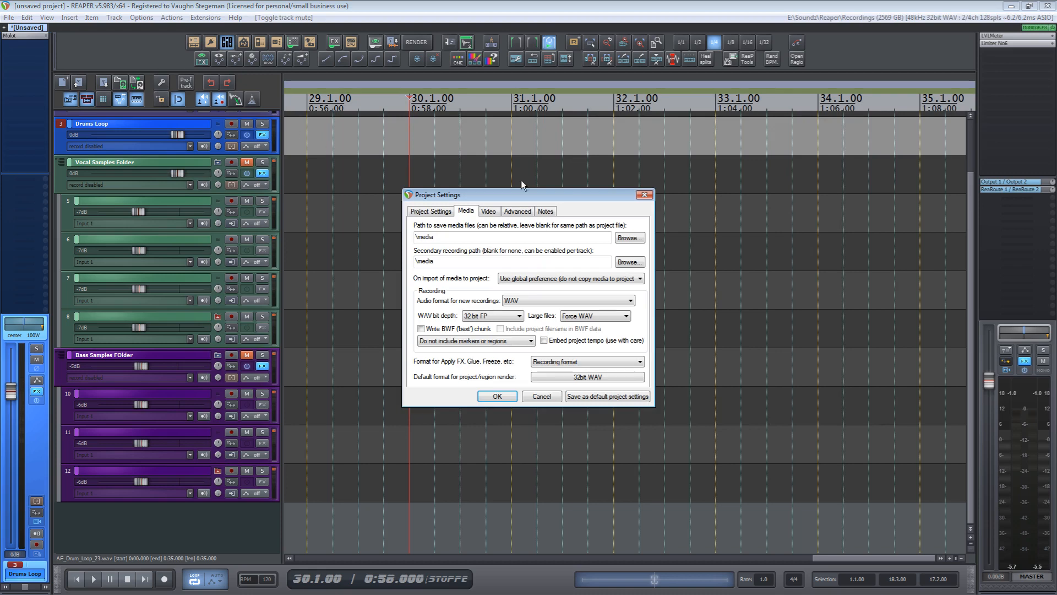
click(422, 212)
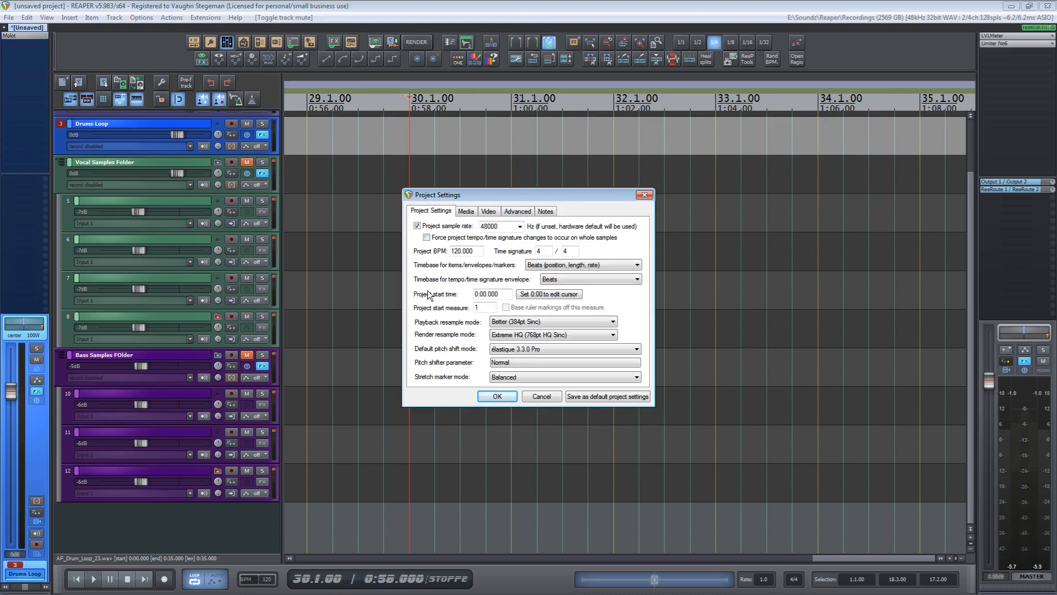
click(564, 295)
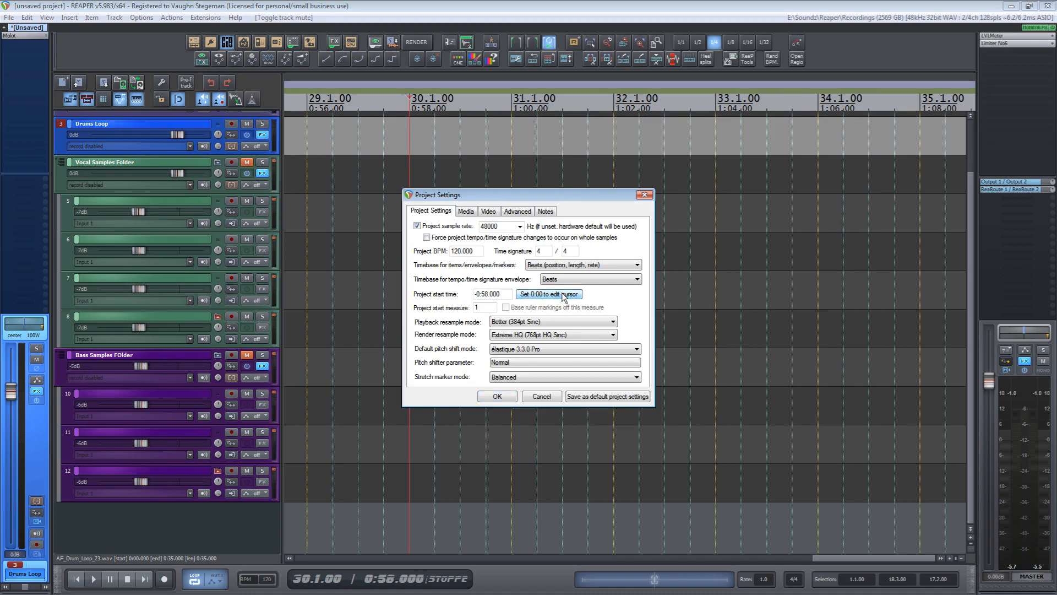
click(497, 397)
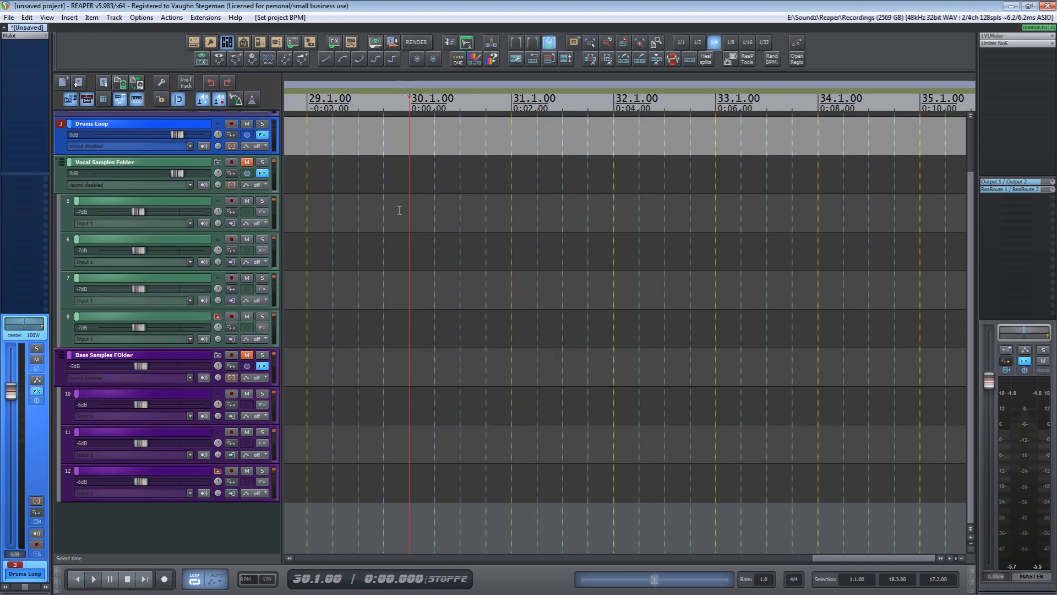
Copy the AF_Drum_Loop_23 item to start at measure 34 on its own track, setting the grid to 1/1
scroll(400, 211, down, 6)
drag(364, 205, 828, 220)
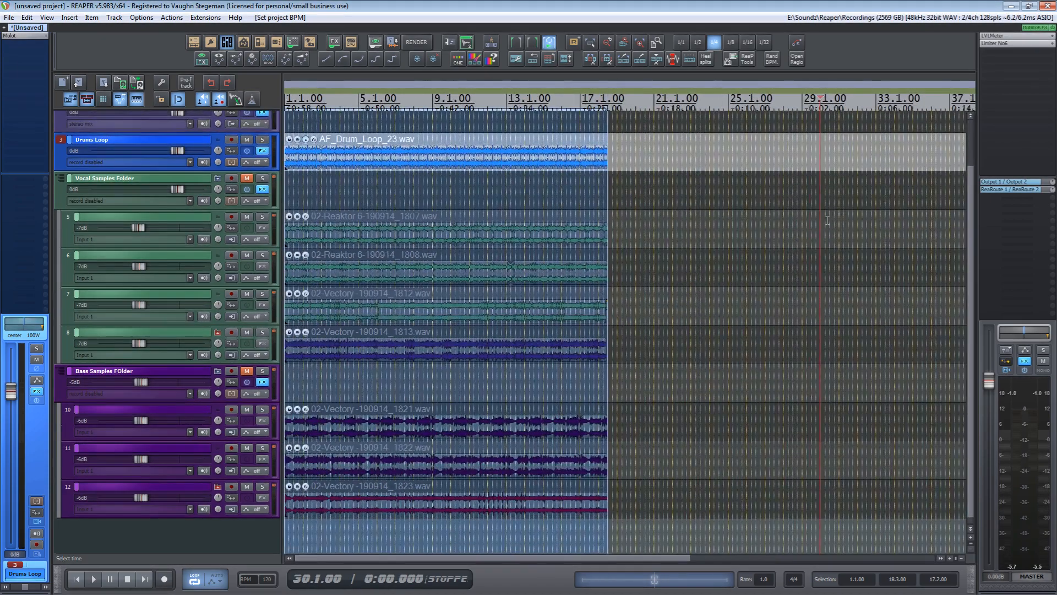
click(441, 156)
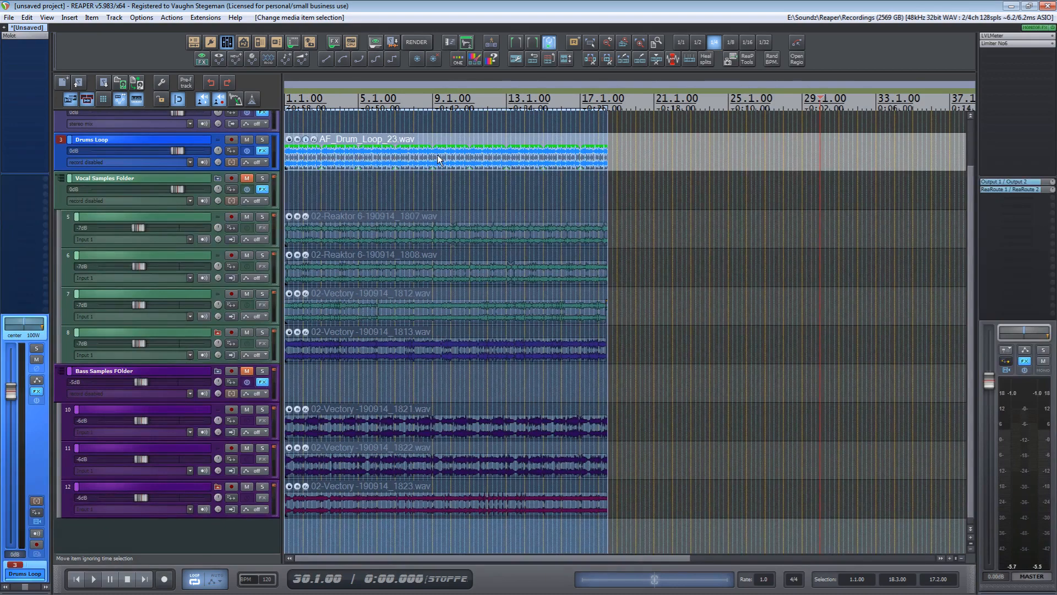
scroll(442, 159, down, 4)
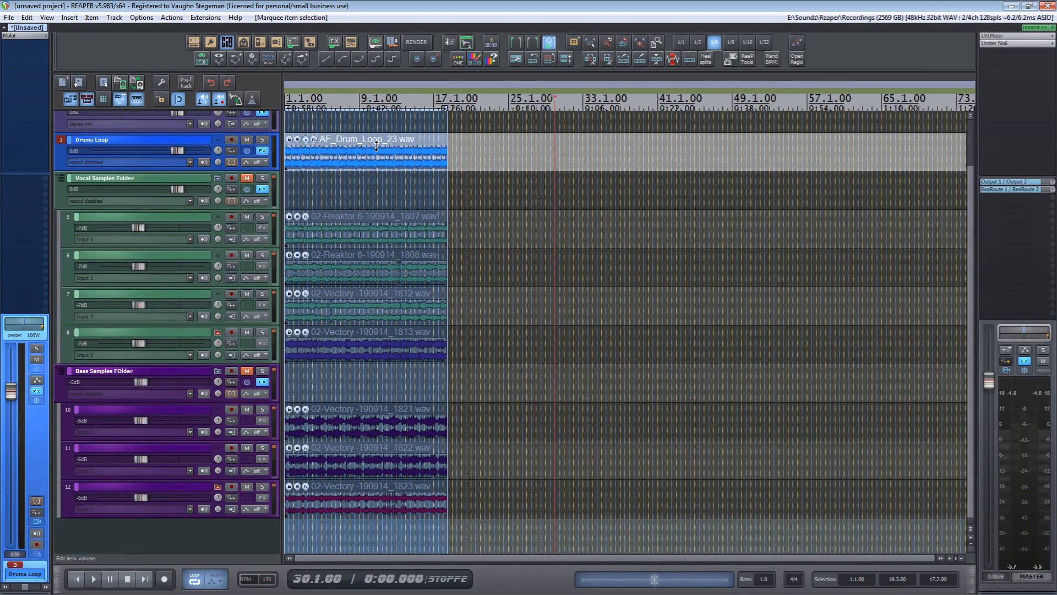
drag(376, 158, 625, 165)
click(681, 42)
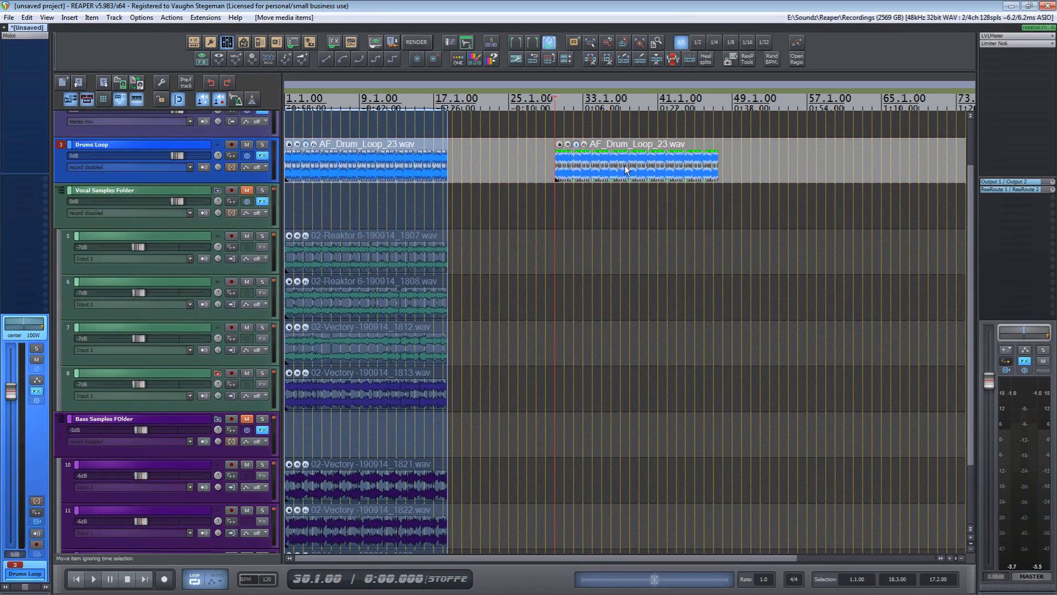
drag(695, 172, 665, 171)
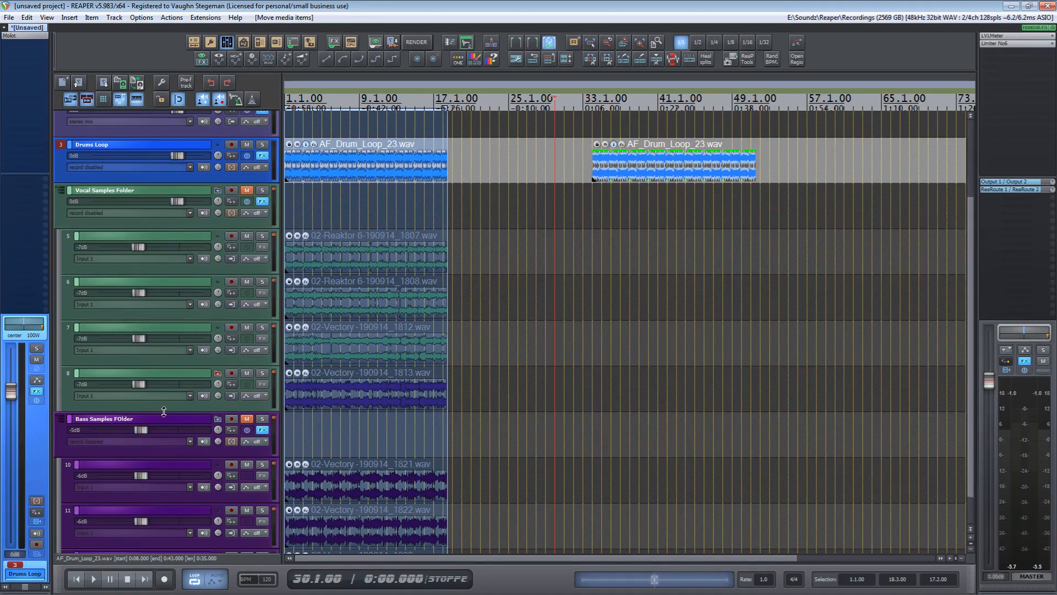
Copy track 12's bass item to measure 30 and unmute the Bass and Vocal Samples folders
scroll(165, 415, down, 3)
drag(375, 499, 635, 491)
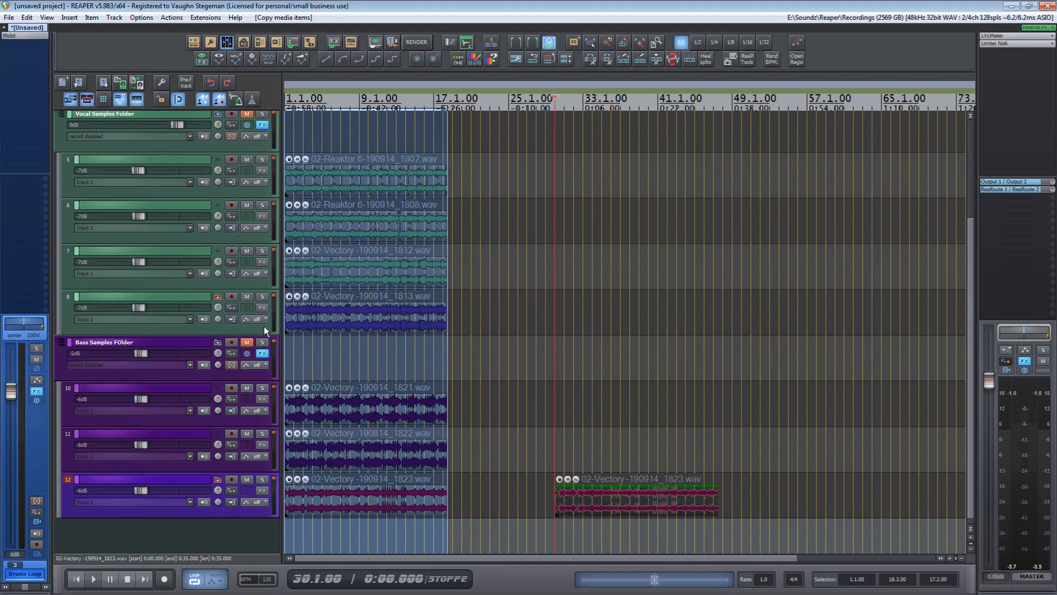
click(246, 342)
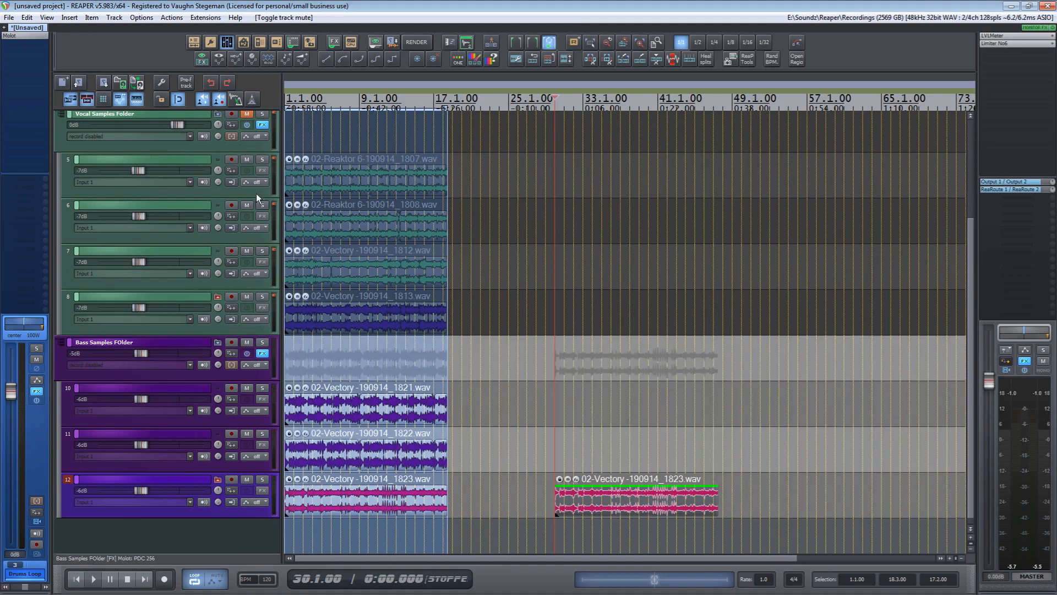
click(246, 114)
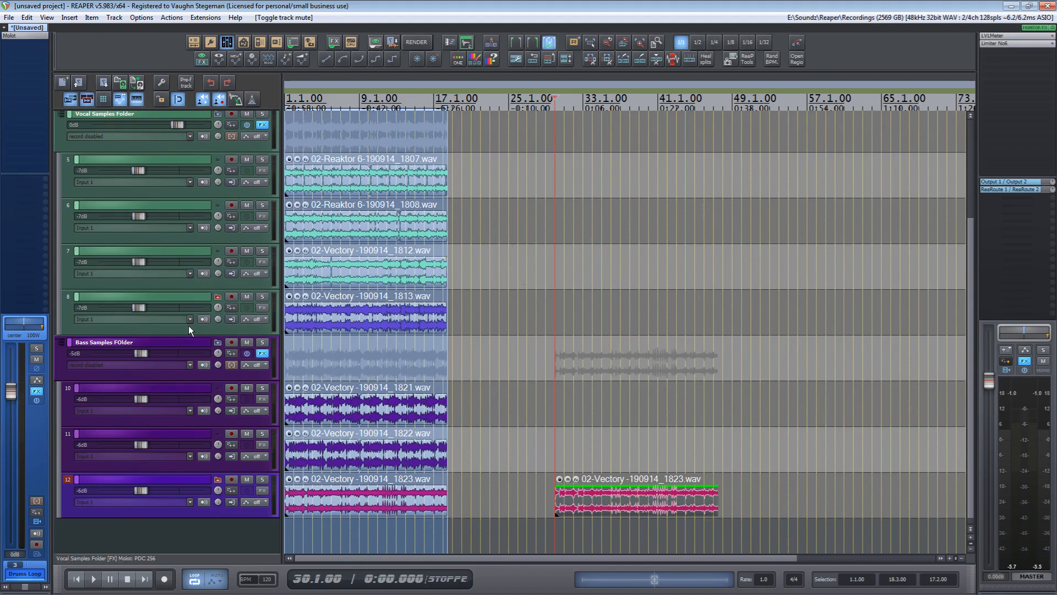
Reduce the height of all tracks and shrink the ADSR Sample Manager and Vectory tracks to minimum height
scroll(177, 345, down, 2)
scroll(182, 301, up, 1)
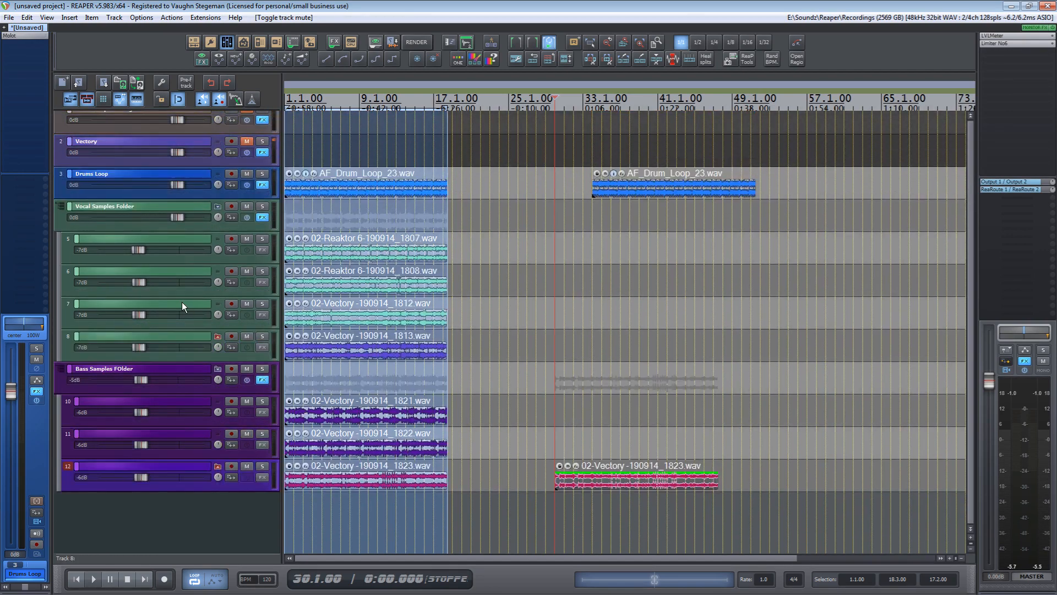
scroll(182, 307, up, 1)
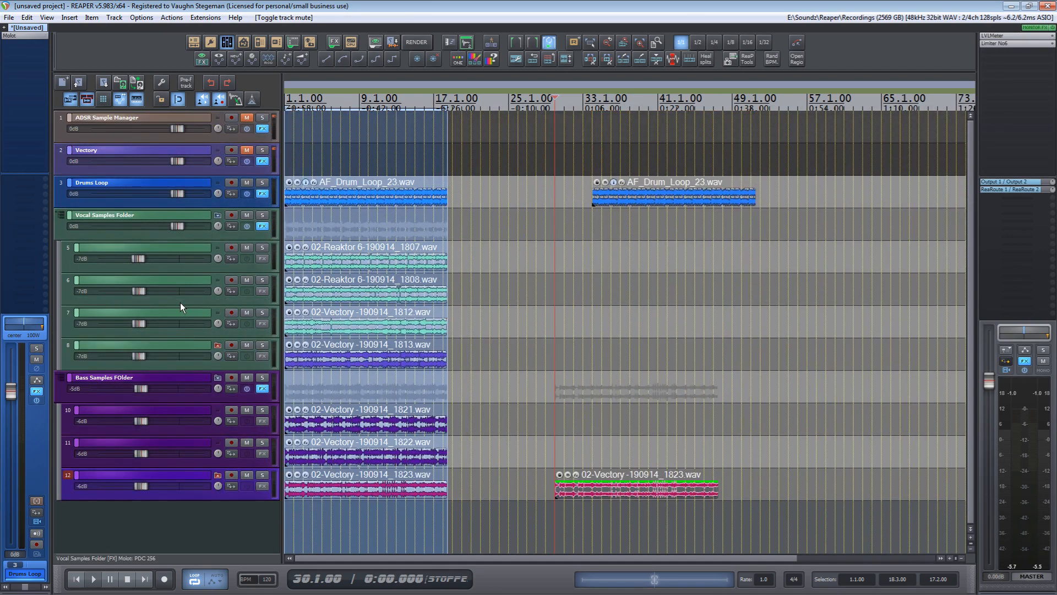
drag(154, 142, 164, 69)
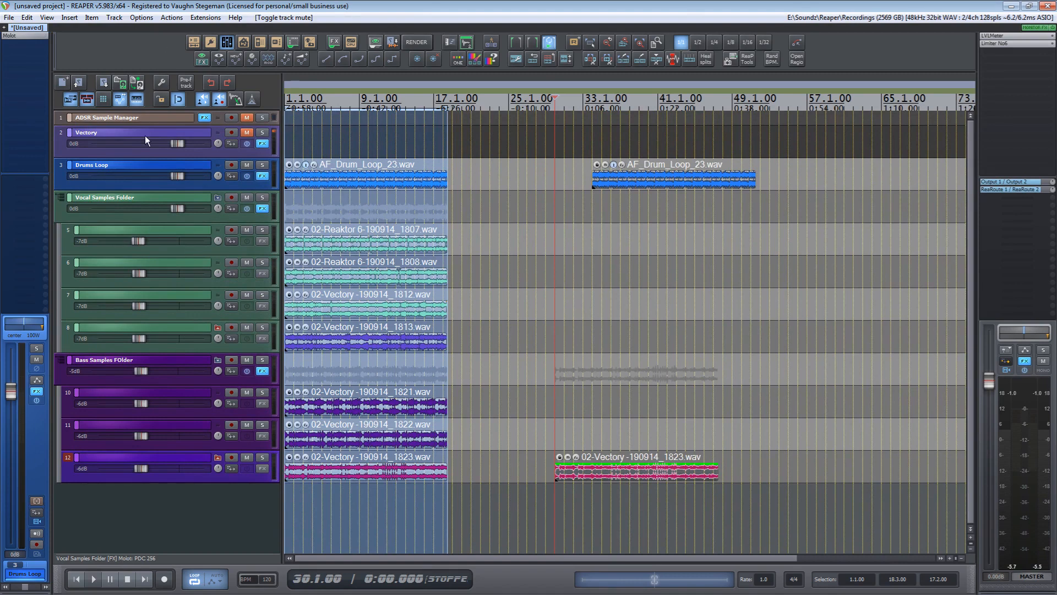
drag(154, 157, 174, 99)
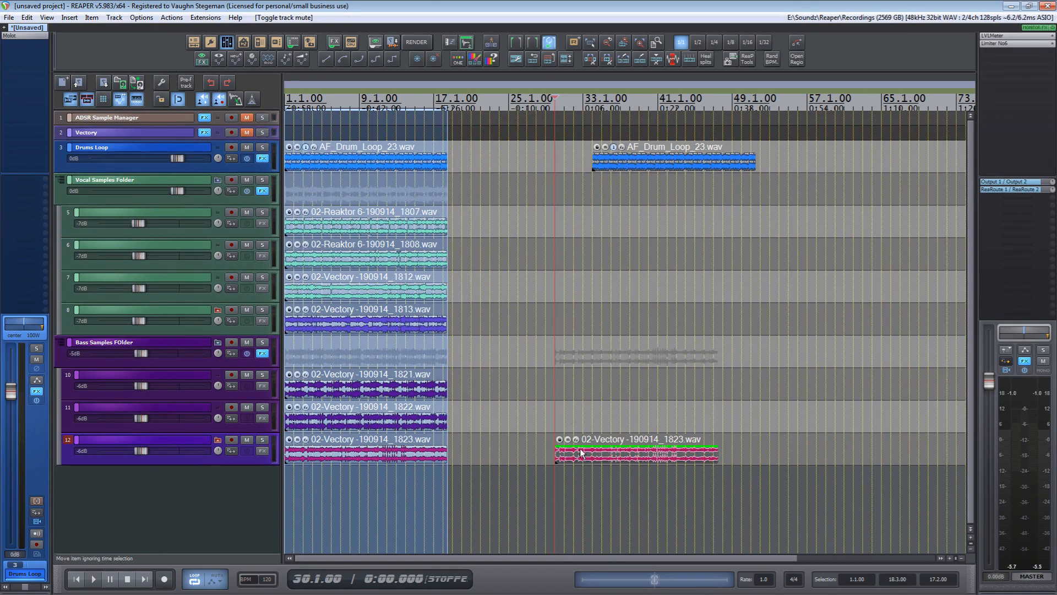
Audition the copied bass item, then reset bass tracks 10 to 12 and vocal tracks 5 to 8 to 0 dB
key(space)
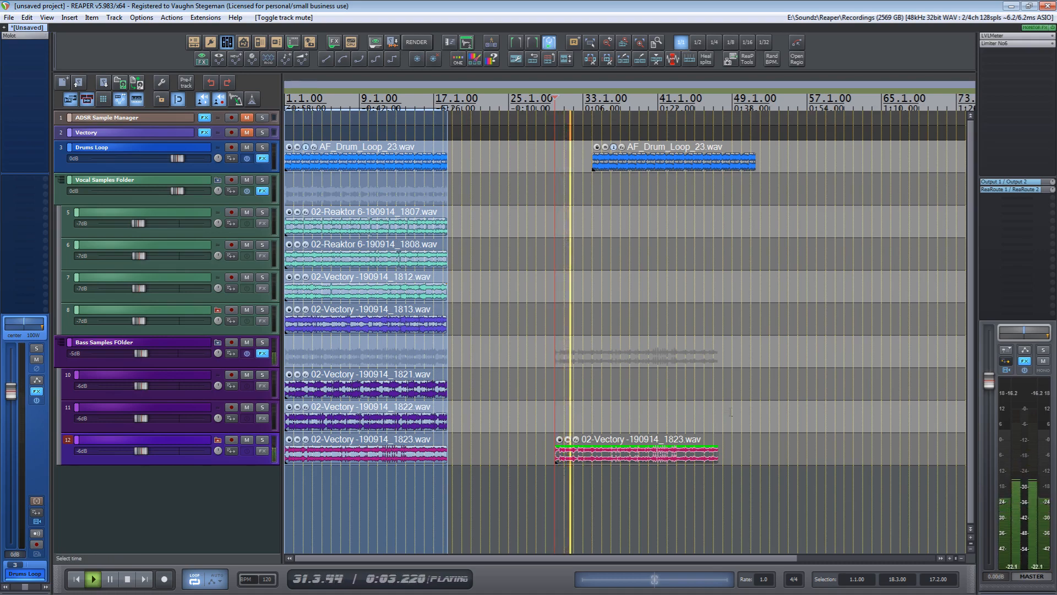
key(space)
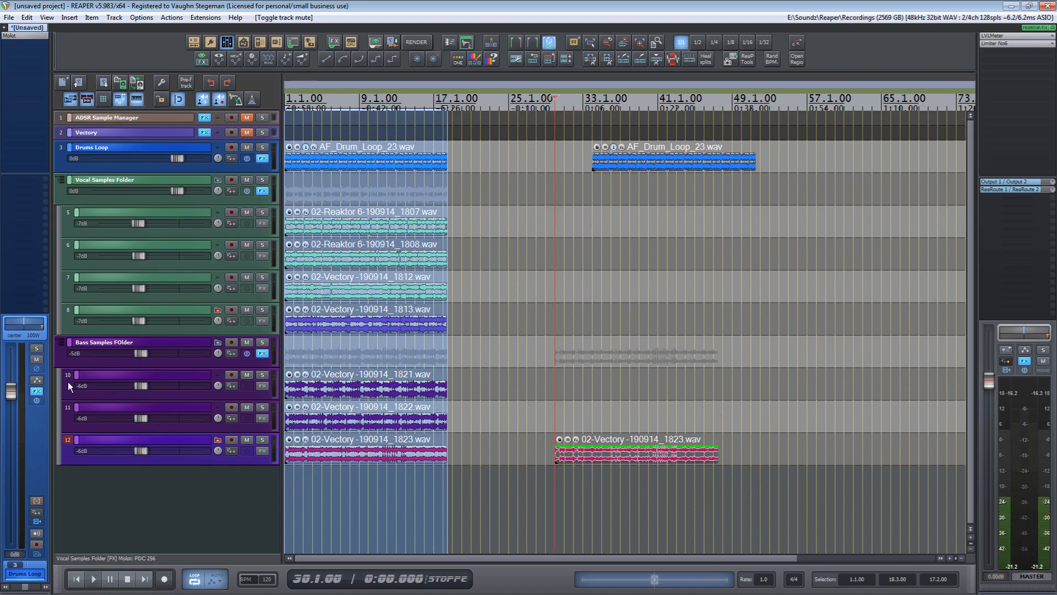
click(68, 382)
shift+click(125, 438)
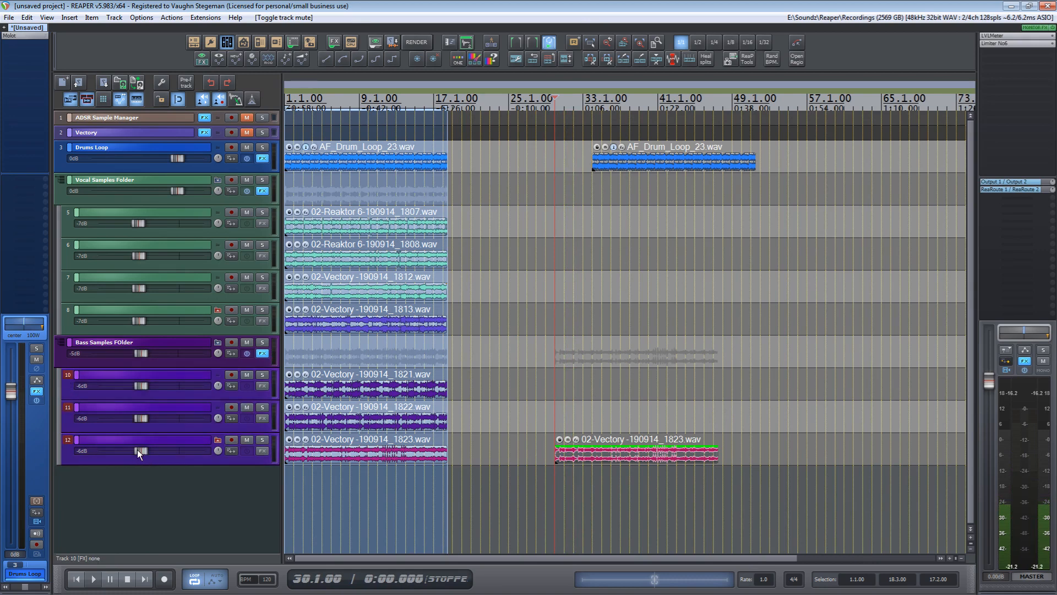
double_click(137, 449)
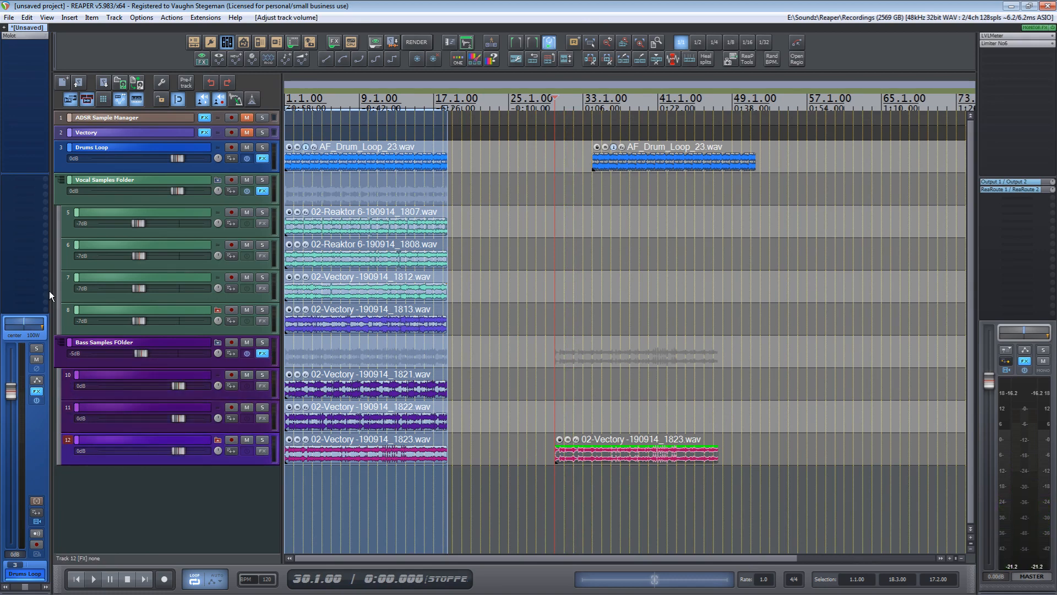
click(66, 223)
shift+click(66, 308)
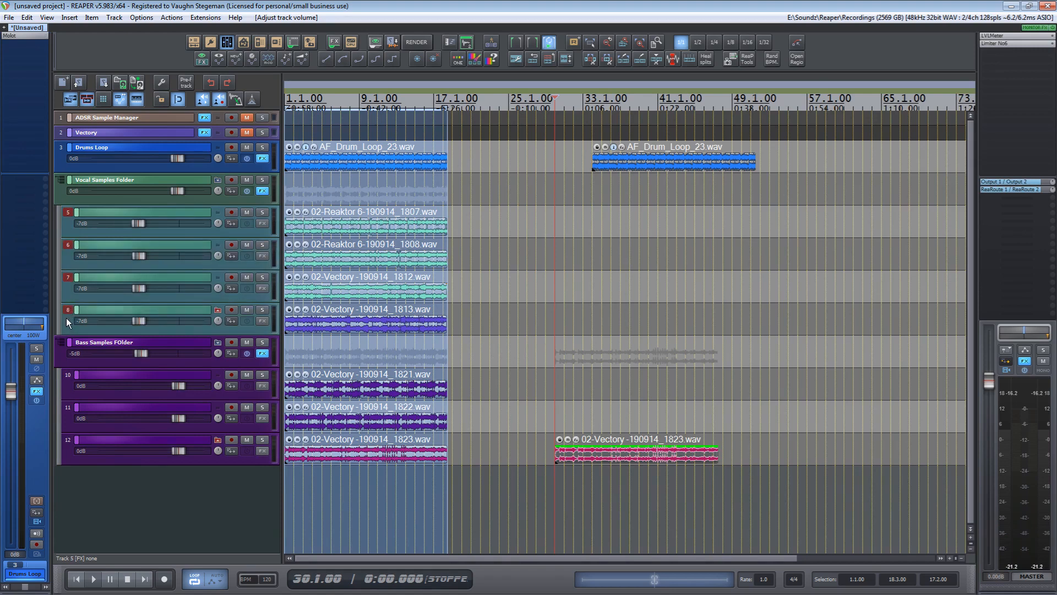
double_click(138, 319)
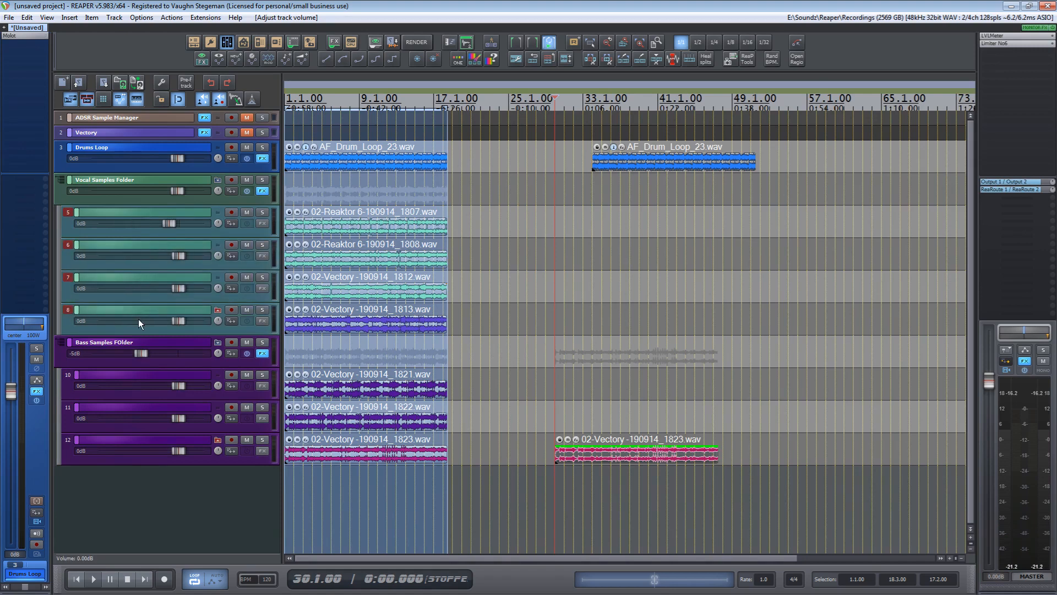
Audition bass track 12 from measure 30 again and reset the Bass Samples folder's volume to 0 dB
click(67, 451)
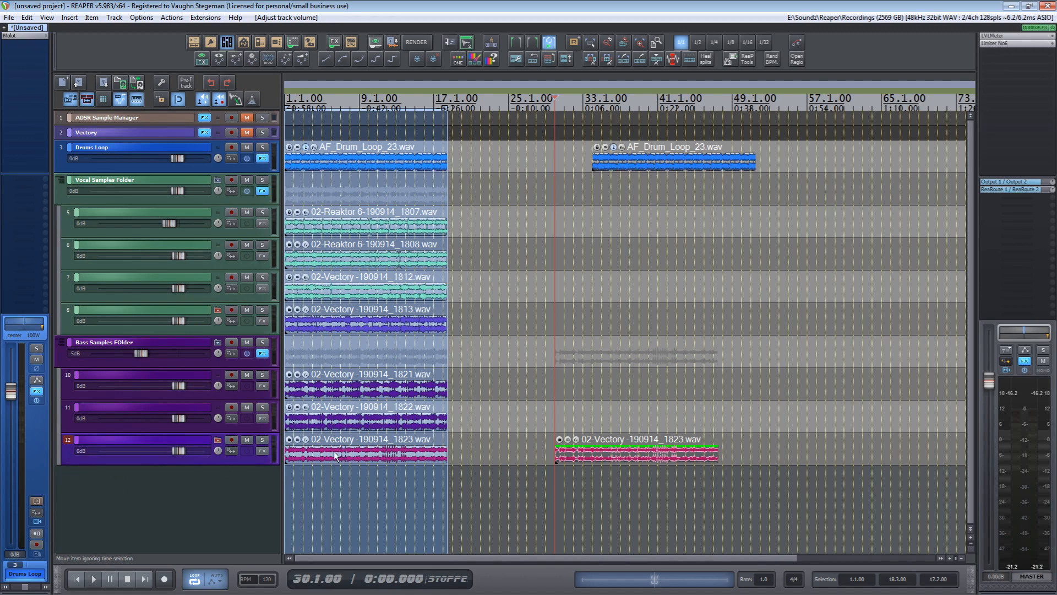
key(space)
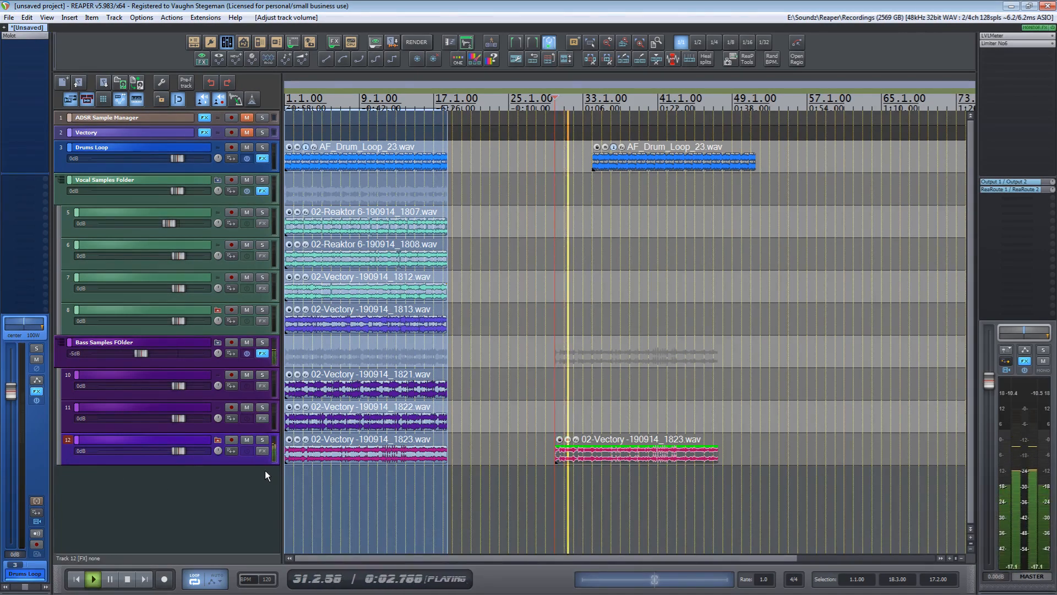
key(space)
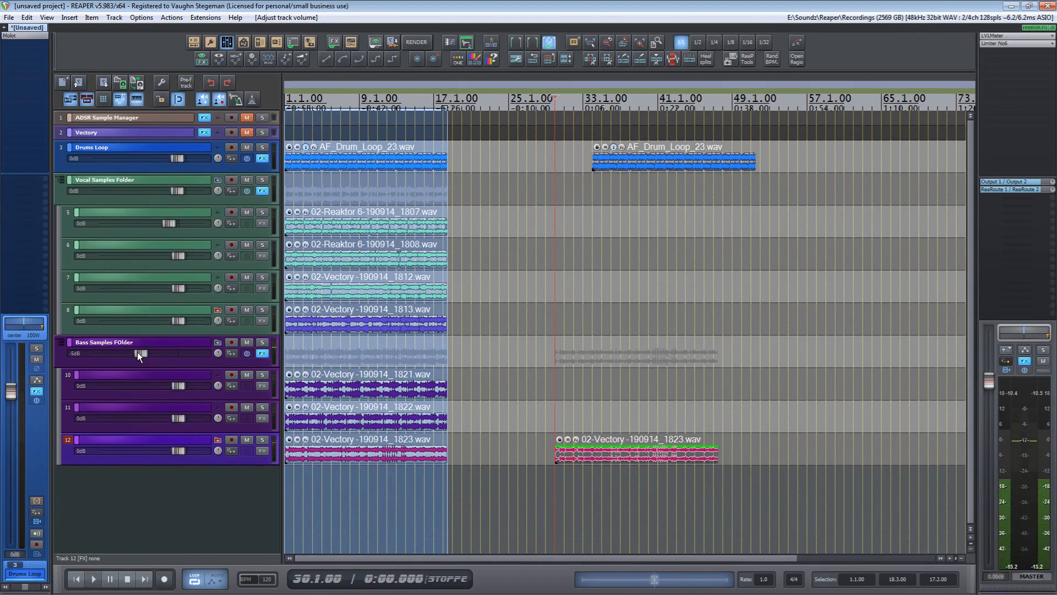
double_click(139, 352)
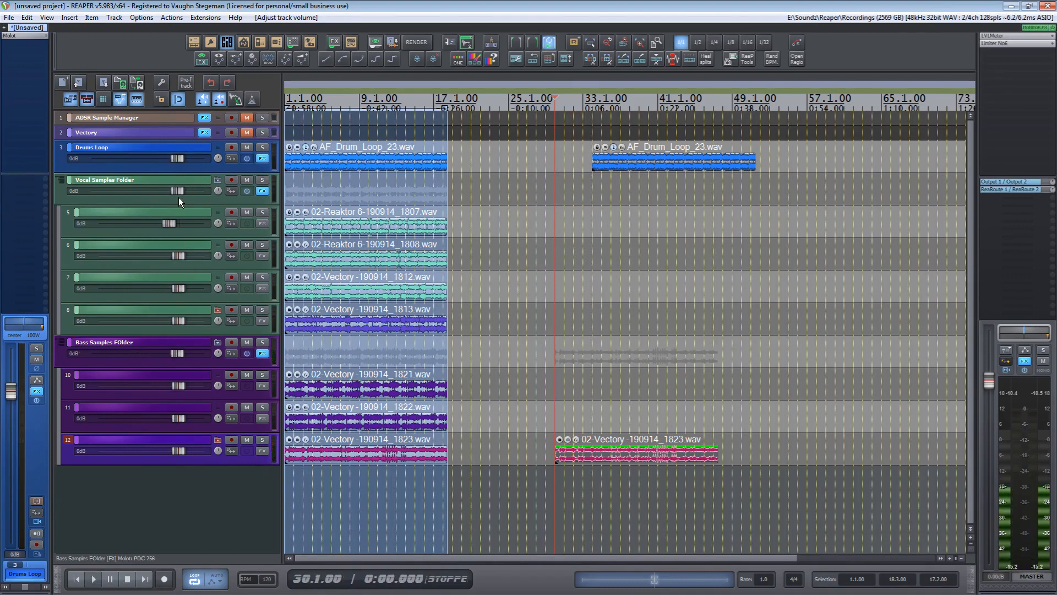
During playback, copy track 7's vocal item to about measure 40, trim it to about two measures, and duplicate it at about measure 44
key(space)
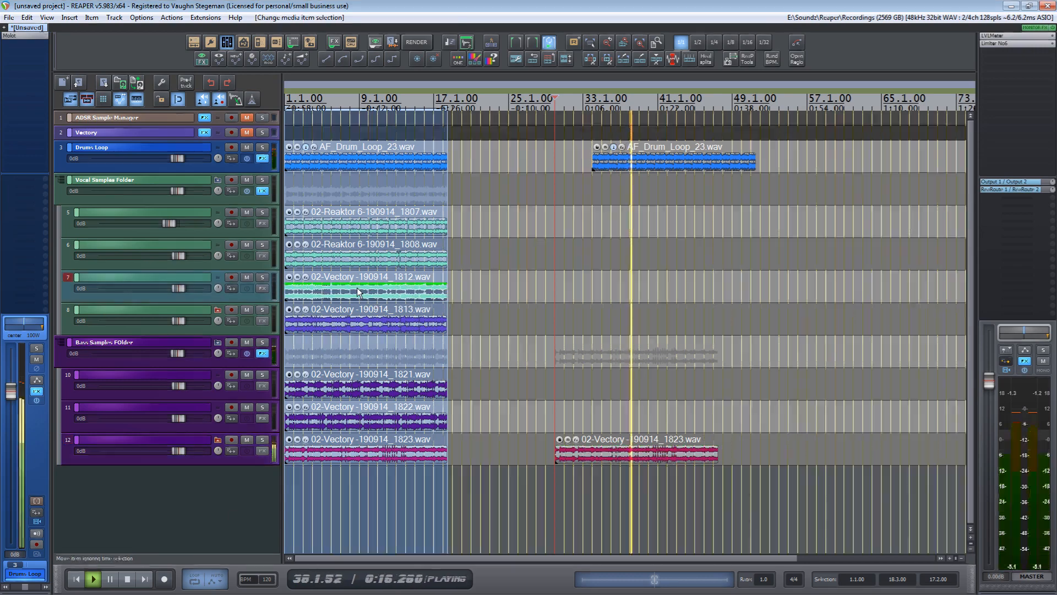
drag(358, 289, 726, 292)
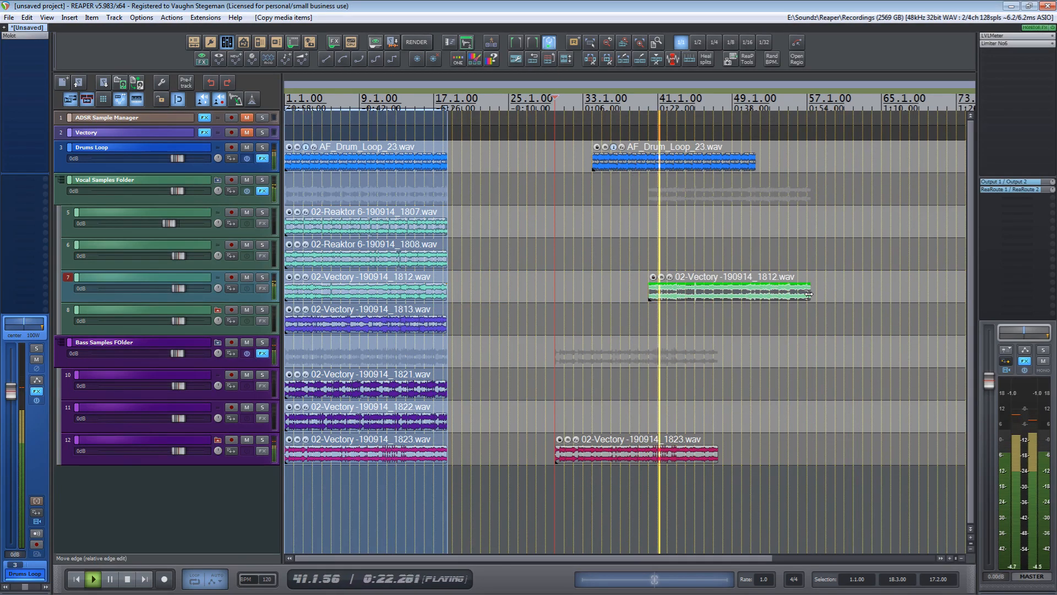
drag(809, 297, 698, 292)
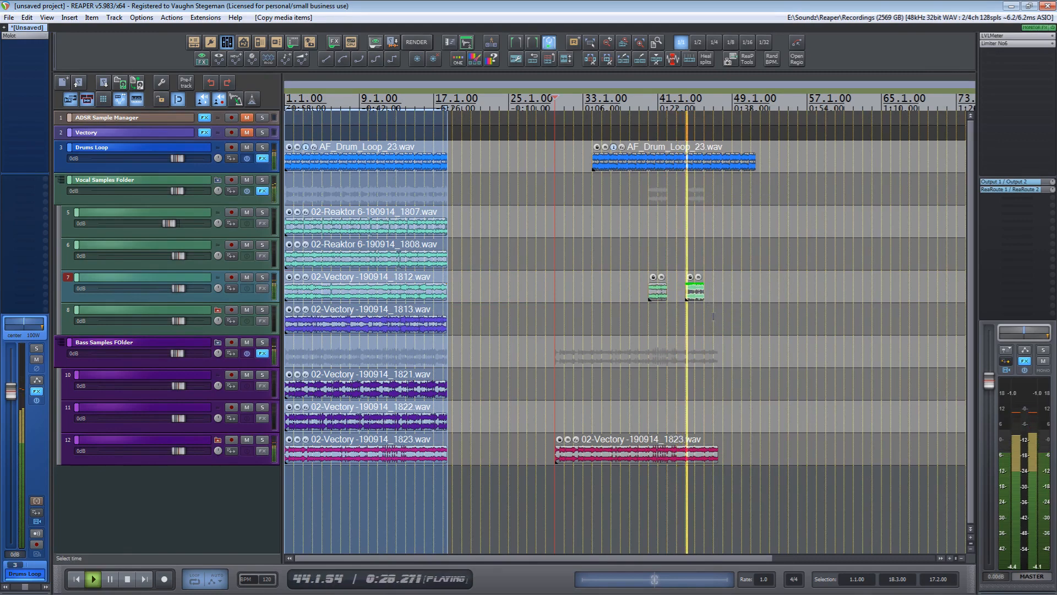
Extend the arranged bass item on track 12 and the arranged drum loop to about measure 68
drag(715, 451, 908, 453)
drag(753, 166, 908, 166)
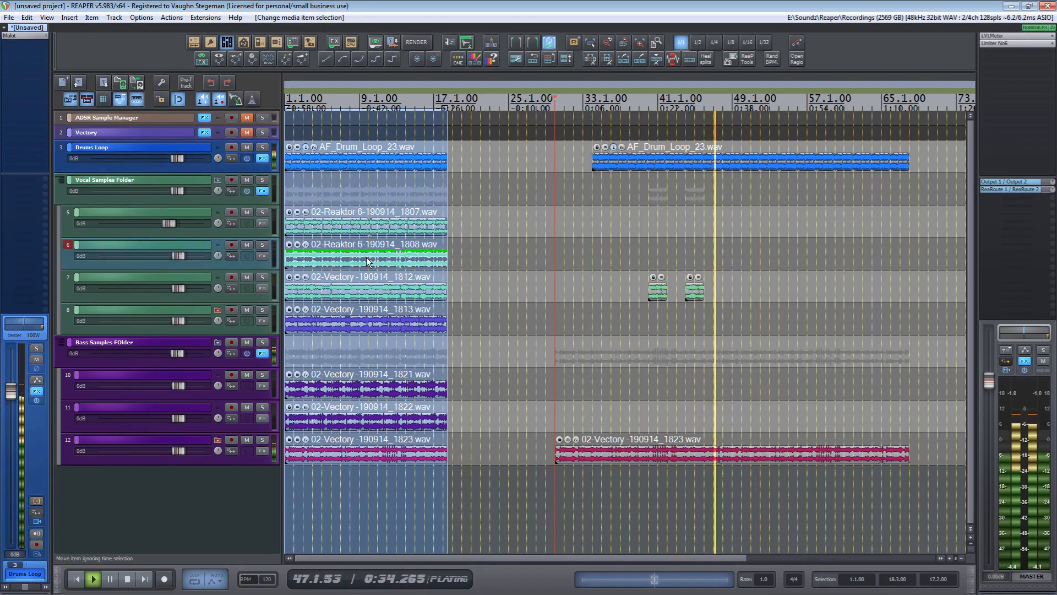
During playback, place a four-measure excerpt of track 6's vocal item at measure 48 and a copy of track 7's short clip at measure 52
drag(365, 257, 803, 257)
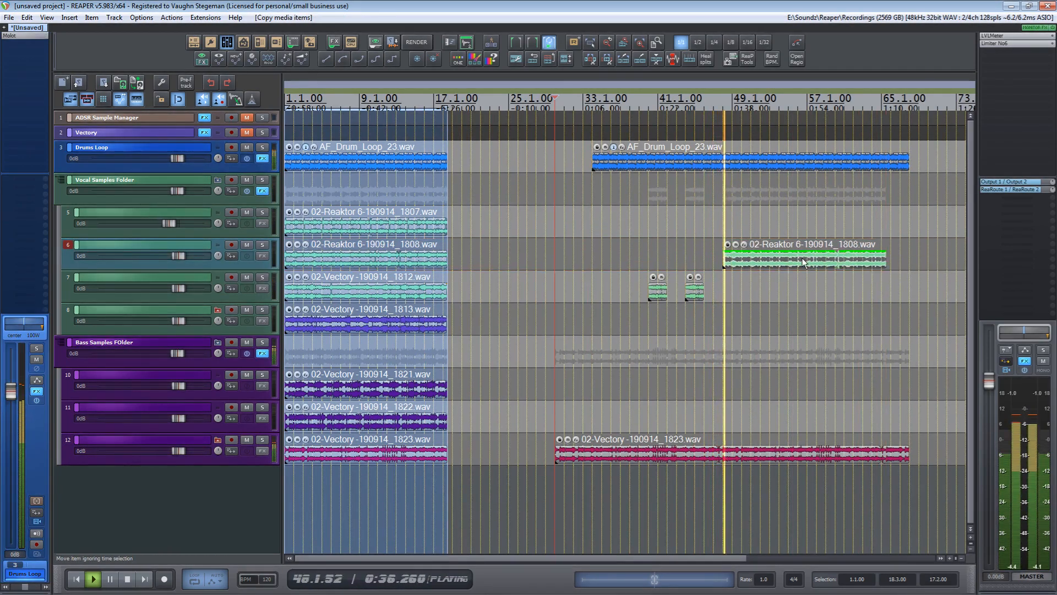
drag(885, 260, 760, 261)
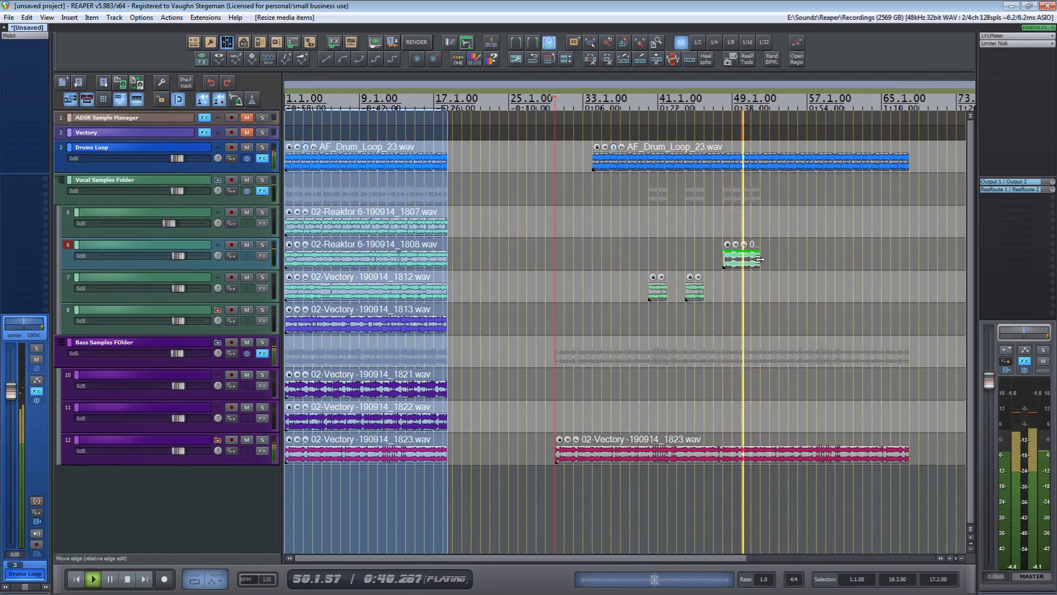
click(696, 291)
drag(697, 292, 771, 292)
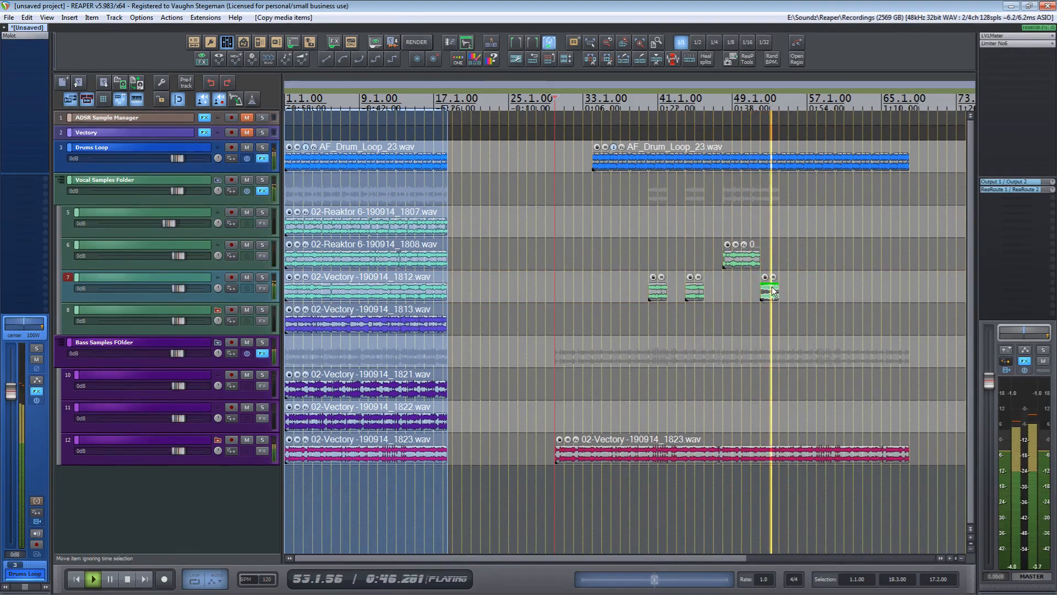
Duplicate track 6's four-measure vocal clip at measure 56, removing the overlapping extra copy, and stop playback
click(753, 262)
drag(753, 262, 823, 262)
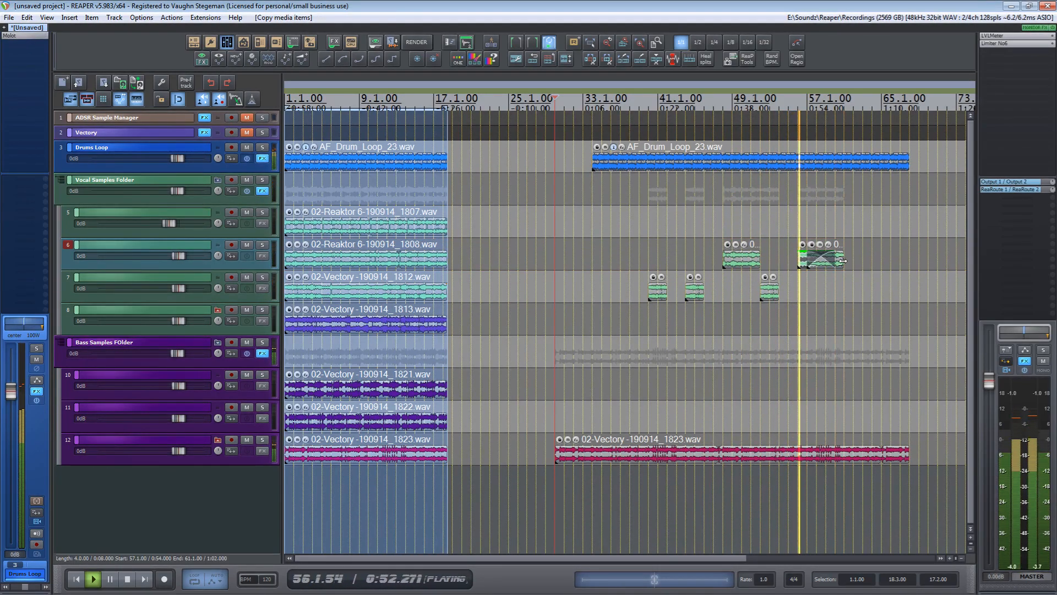
click(840, 260)
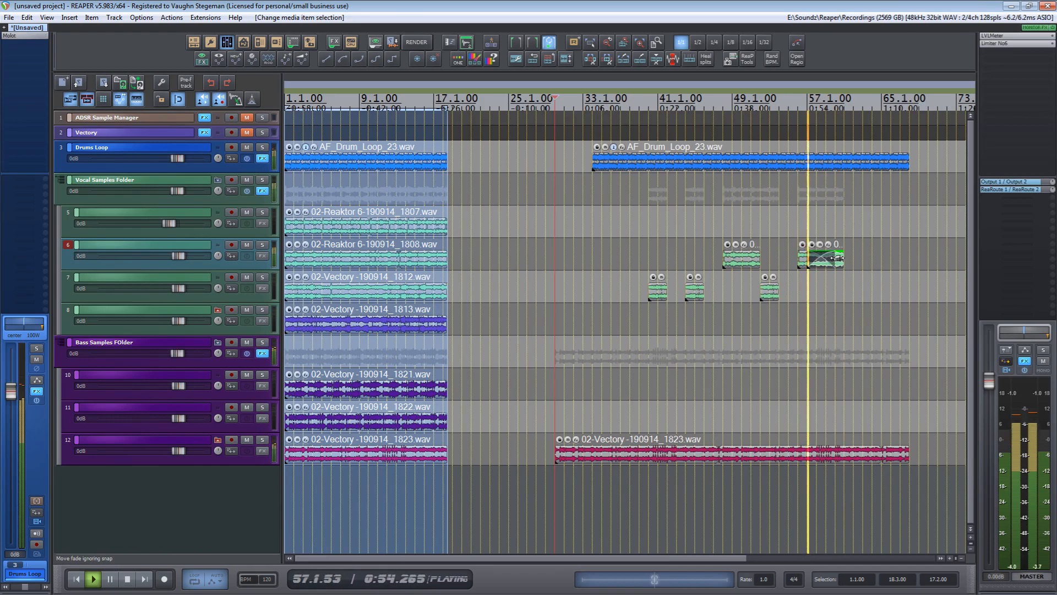
shift+click(838, 258)
click(838, 259)
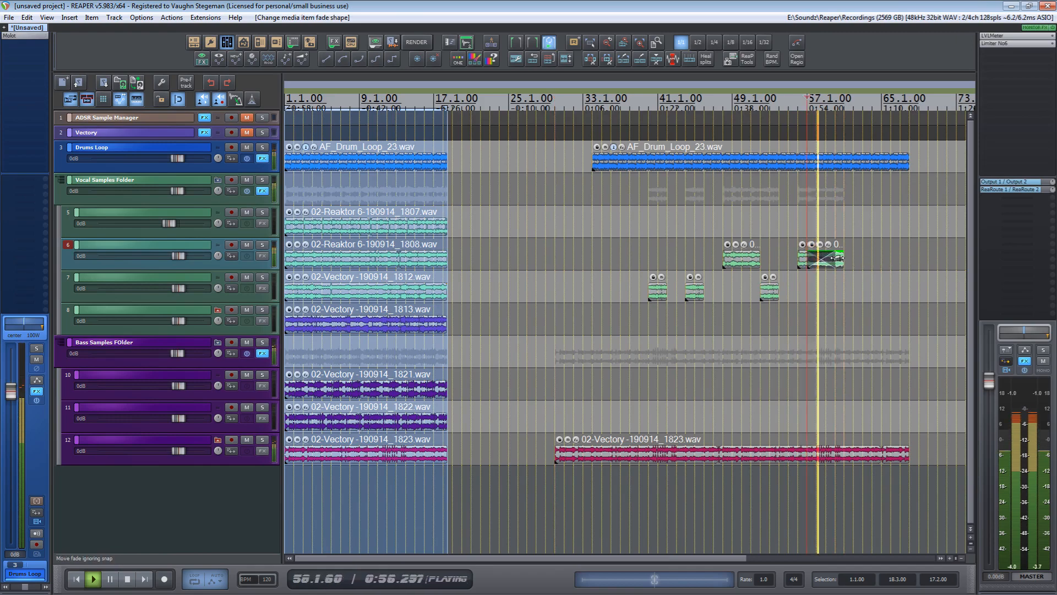
key(Delete)
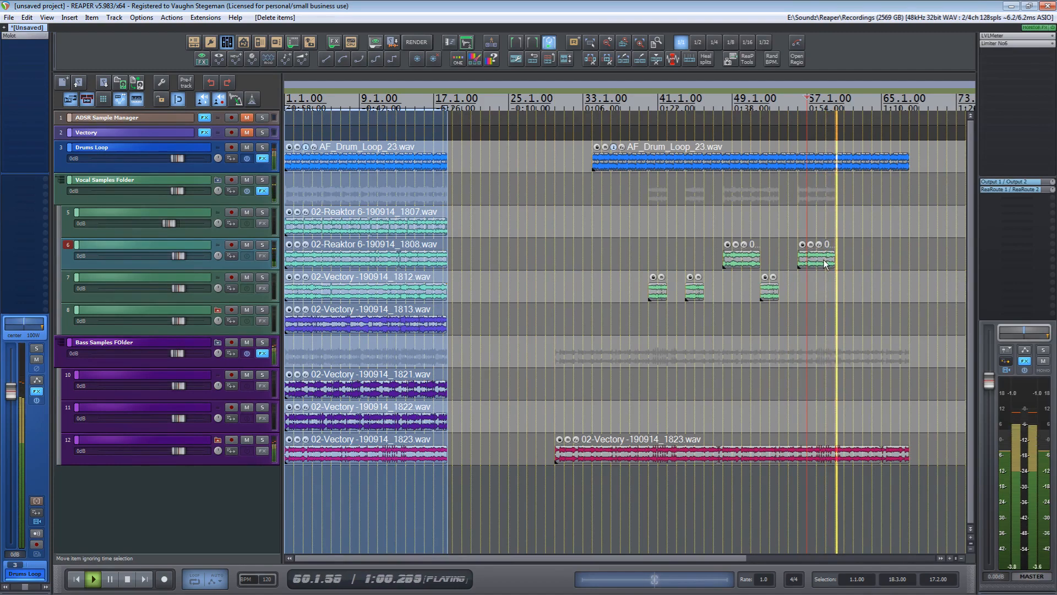
key(space)
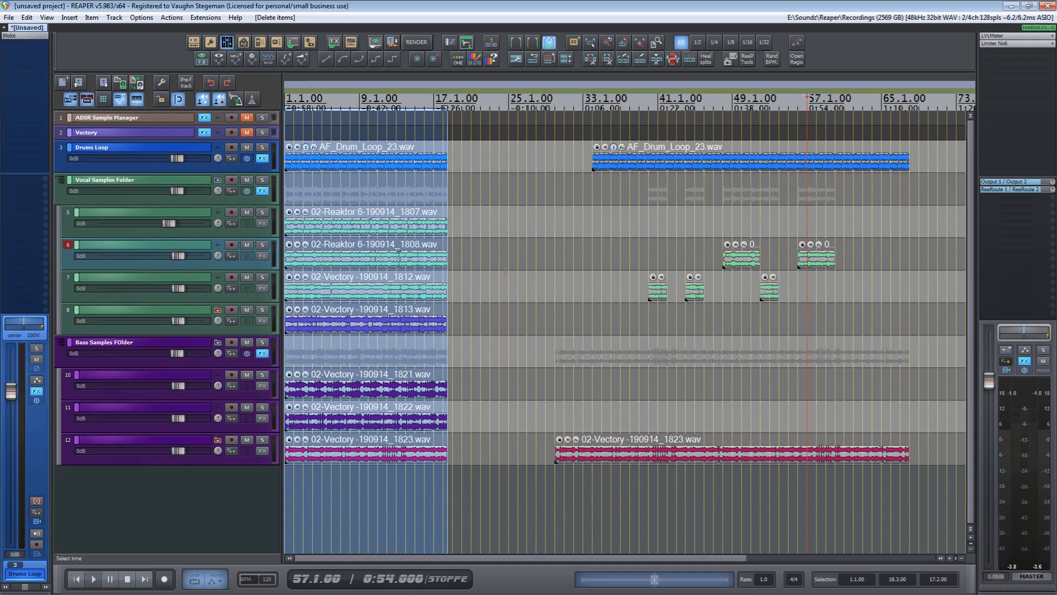
Add a green marker named Song Start at 30.1.00, where the arranged bass item begins
scroll(556, 115, up, 4)
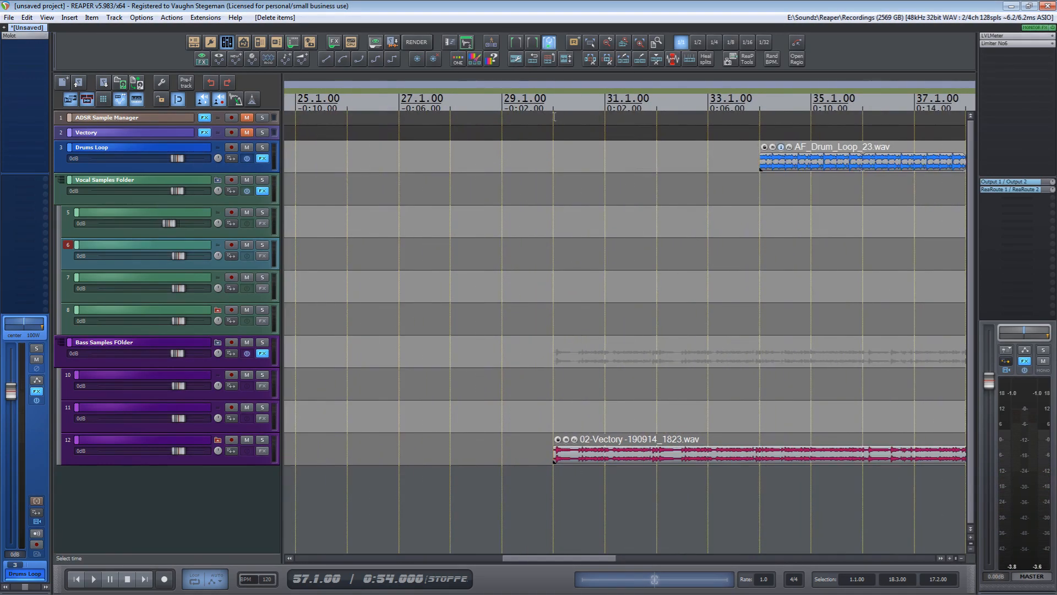
click(553, 100)
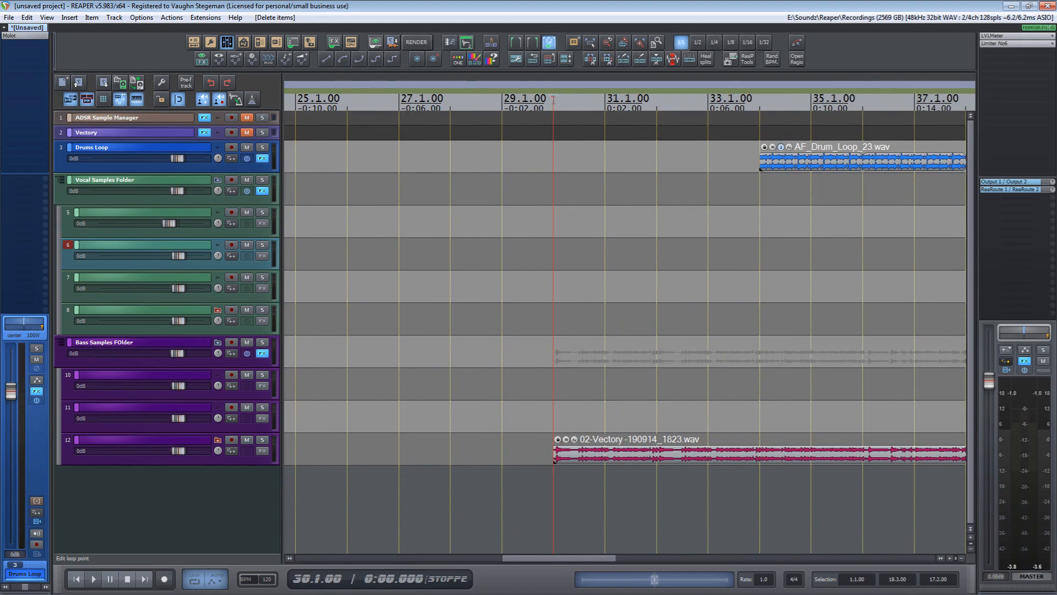
right_click(553, 101)
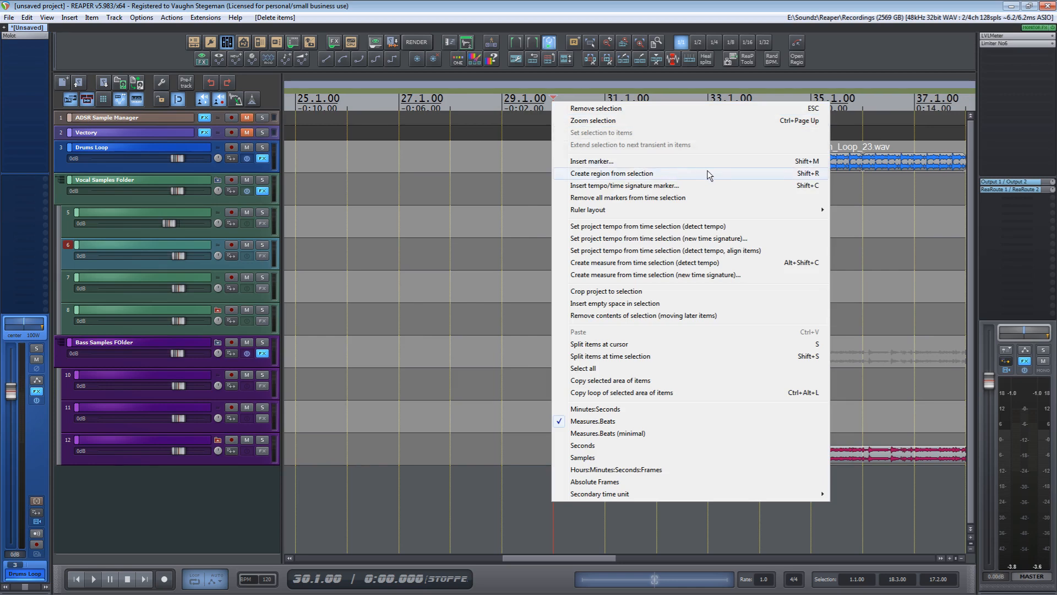
click(692, 161)
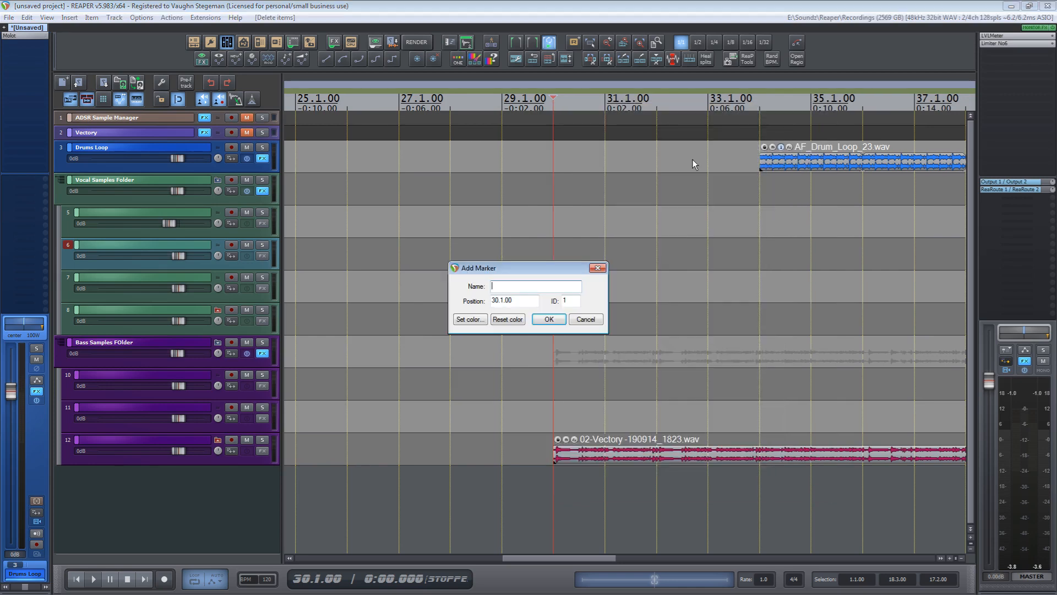
text(Song Start)
click(468, 319)
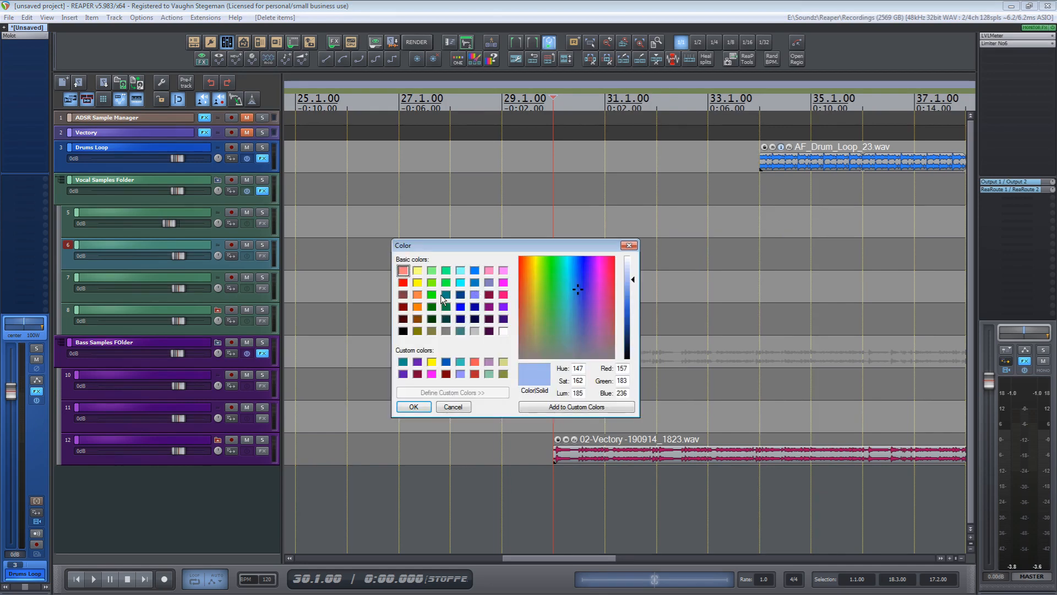
click(433, 295)
click(413, 407)
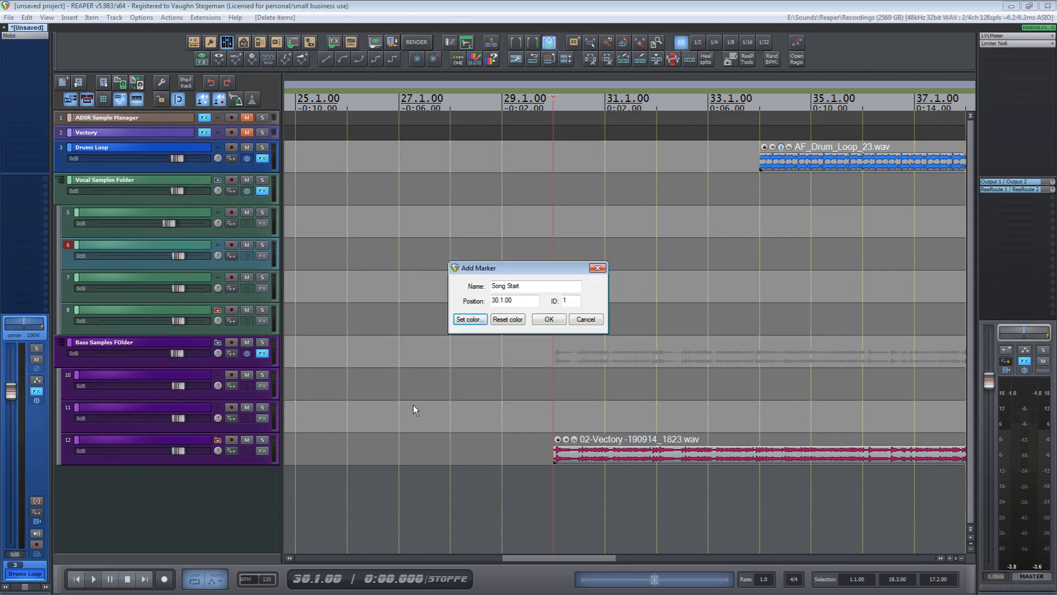
click(549, 319)
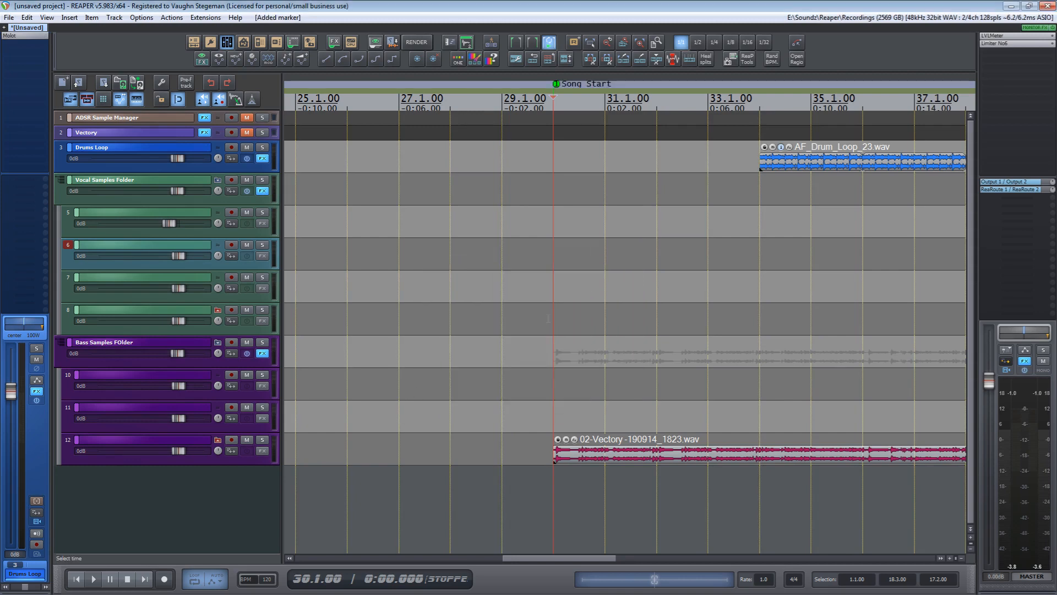
Move the edit cursor to the project's end and back to the Song Start marker, and fit the whole project in view
key(End)
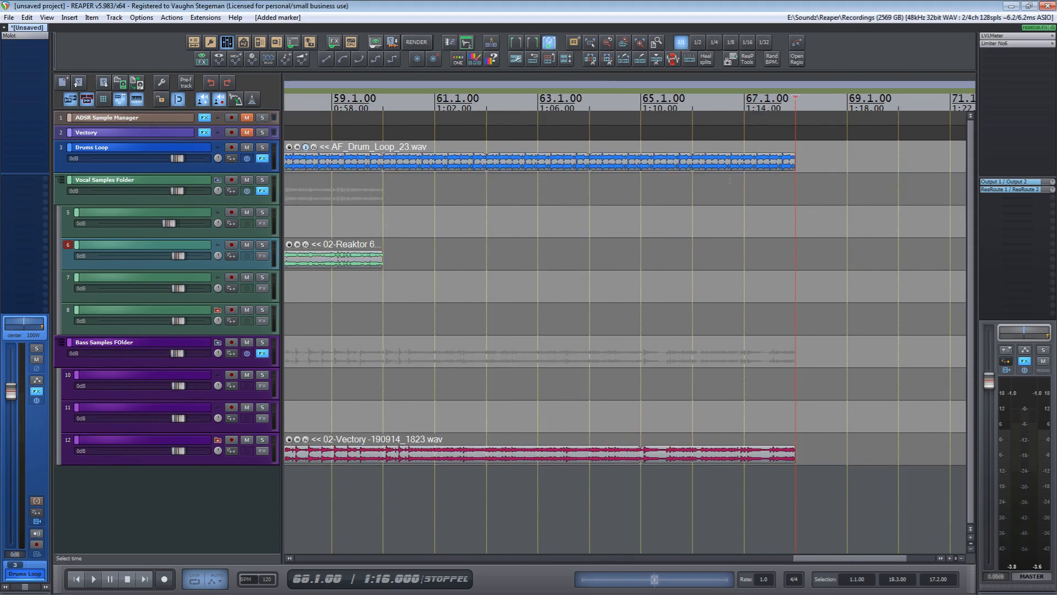
key(Home)
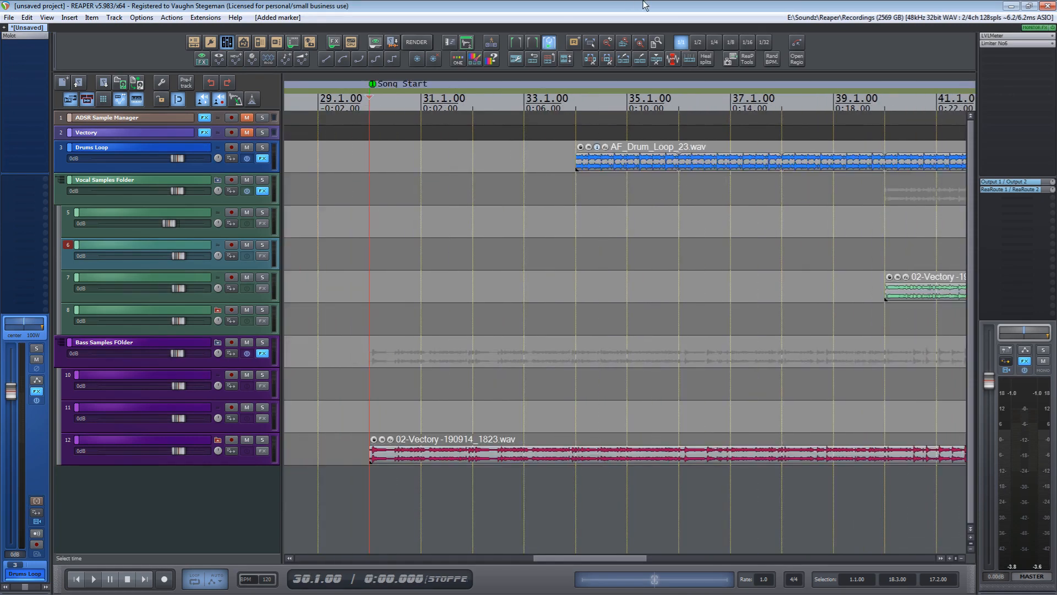
click(653, 41)
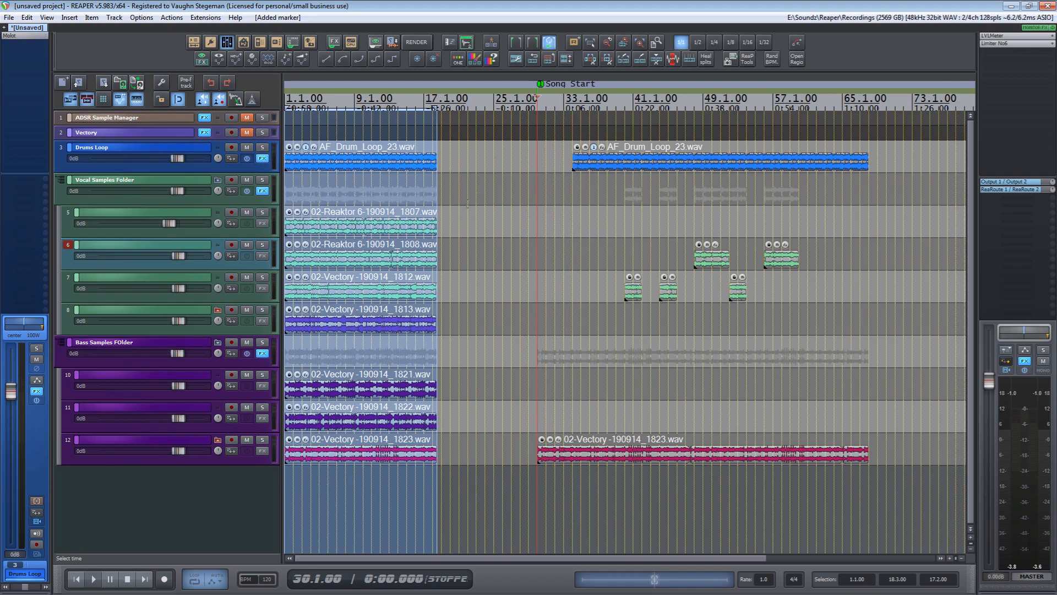
click(60, 160)
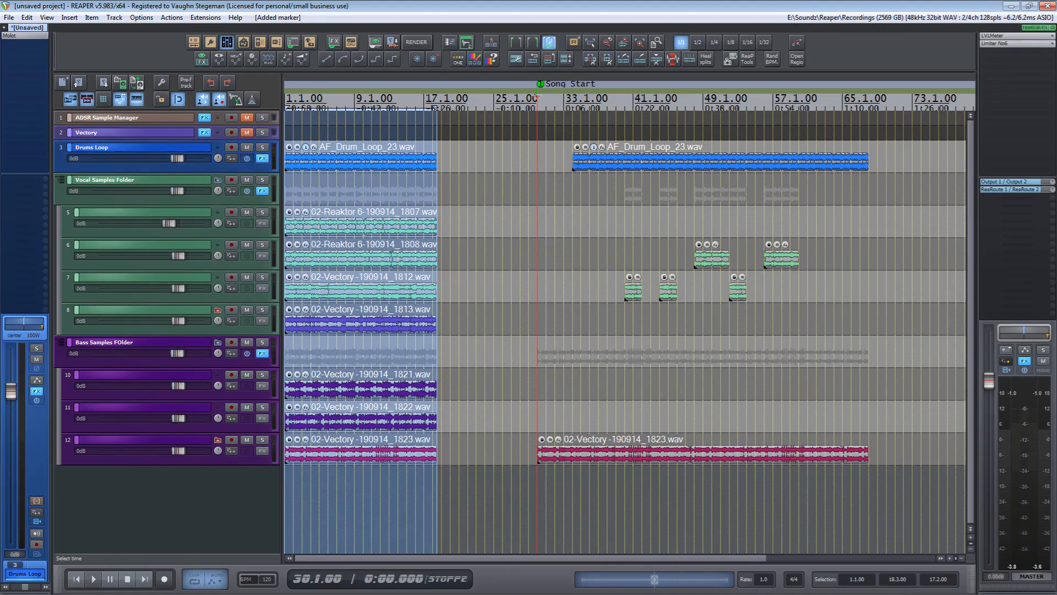
drag(573, 381, 689, 411)
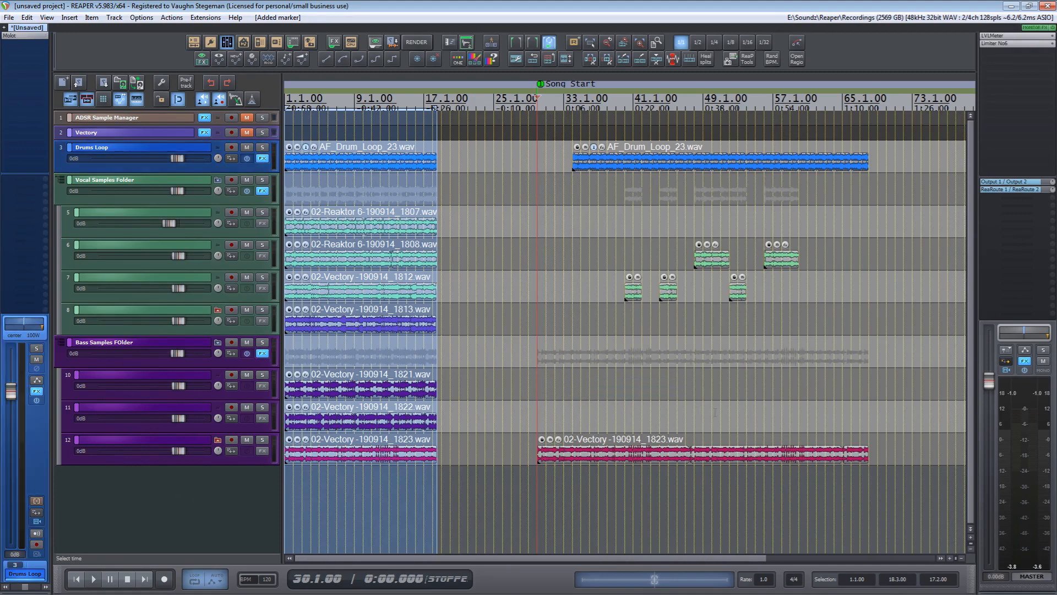